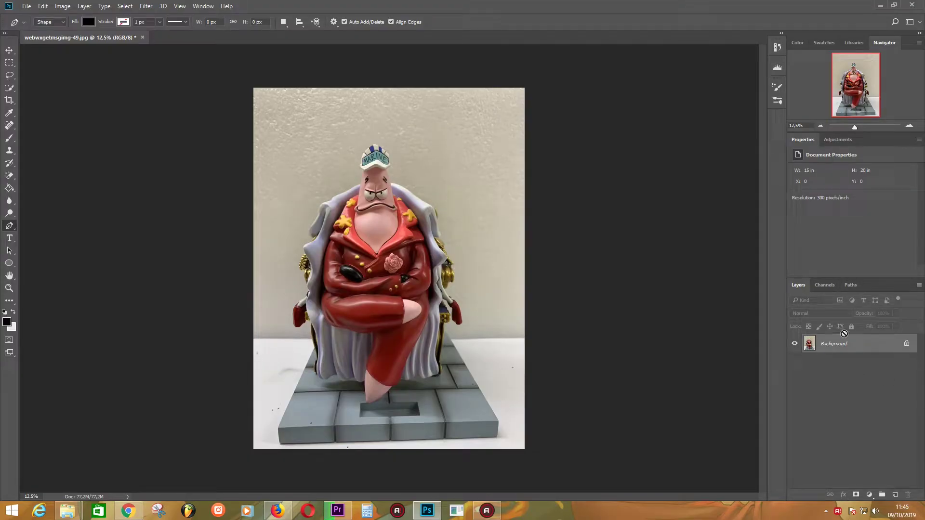
Duplicate the Background into Layer 1 and zoom in to 50% on the hat.
{"action": "key", "text": "ctrl+j"}
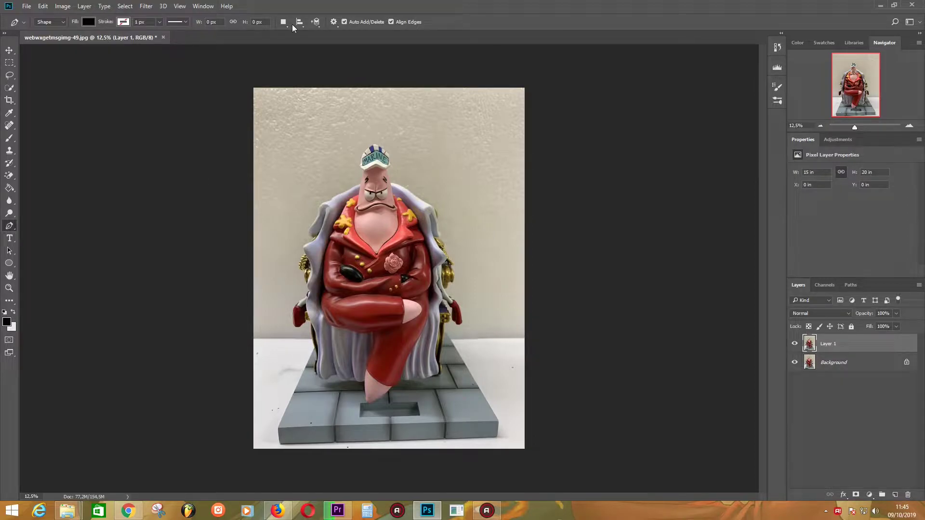
{"action": "key", "text": "ctrl+plus"}
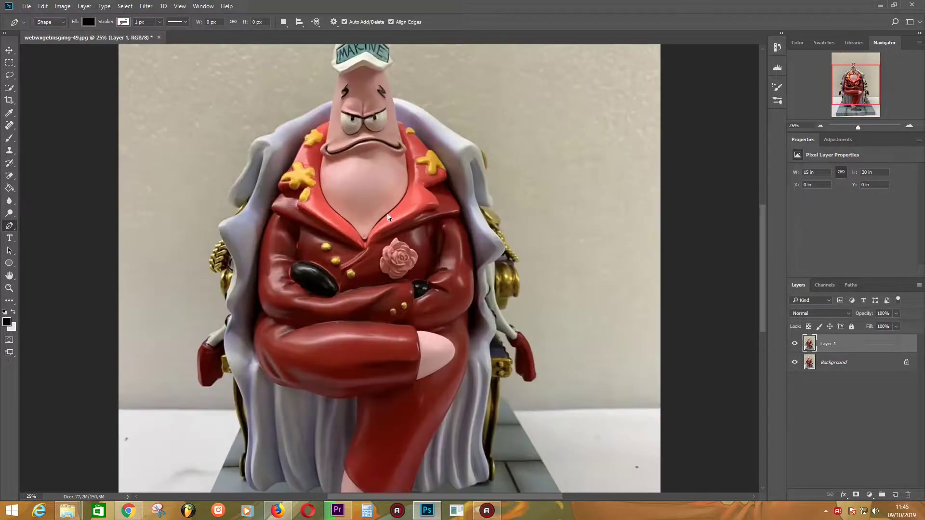
{"action": "scroll", "coordinate": [106, 215], "scroll_direction": "up", "scroll_amount": 3}
{"action": "scroll", "coordinate": [351, 204], "scroll_direction": "up", "scroll_amount": 2}
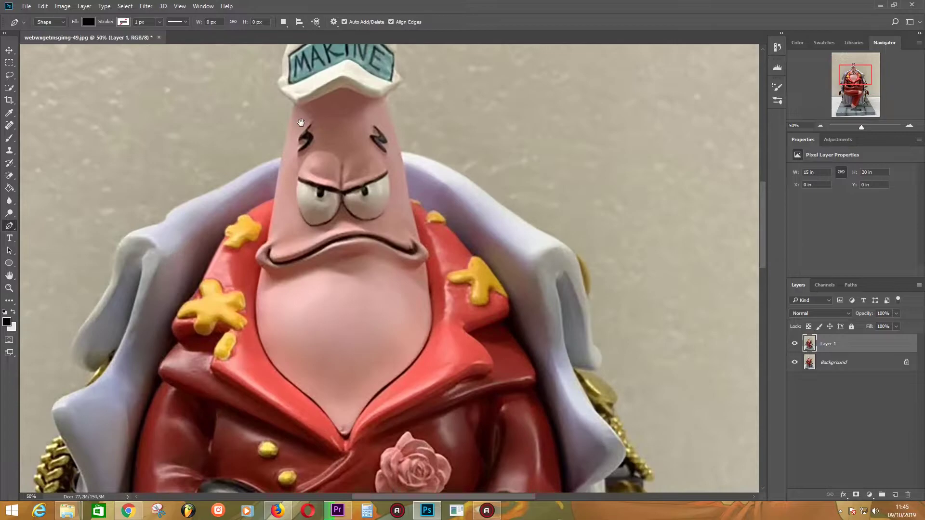
Start the Pen shape path up the hat's left edge and curve it over the top.
{"action": "left_click_drag", "start_coordinate": [365, 197], "coordinate": [351, 187]}
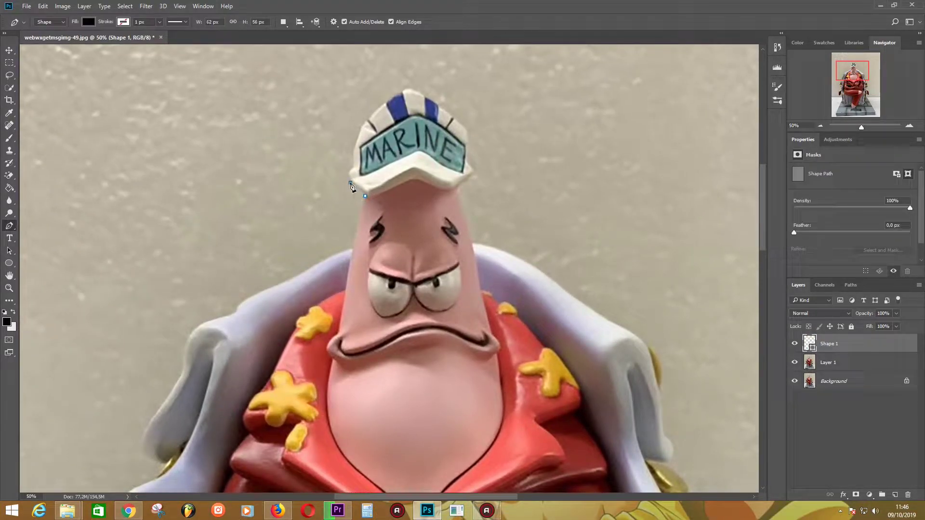
{"action": "left_click", "coordinate": [352, 167]}
{"action": "left_click", "coordinate": [353, 153]}
{"action": "left_click", "coordinate": [361, 127]}
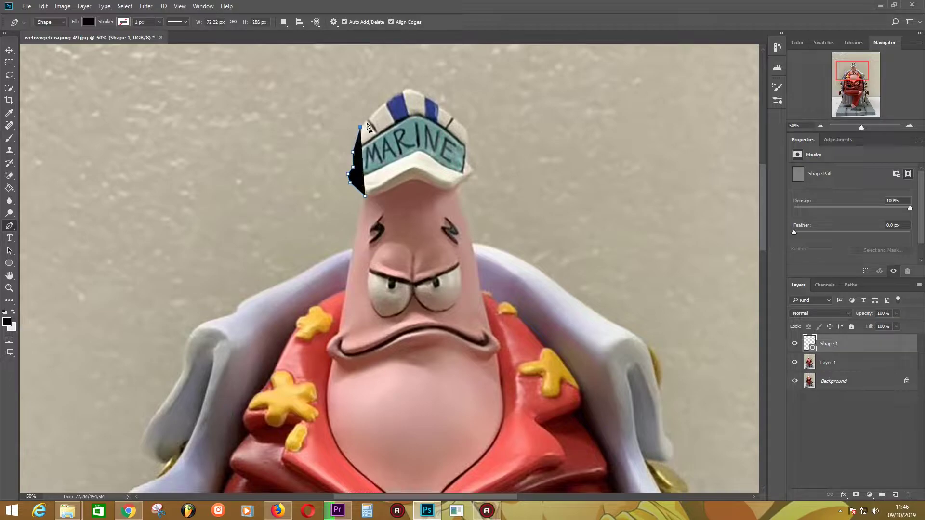
{"action": "left_click", "coordinate": [385, 102]}
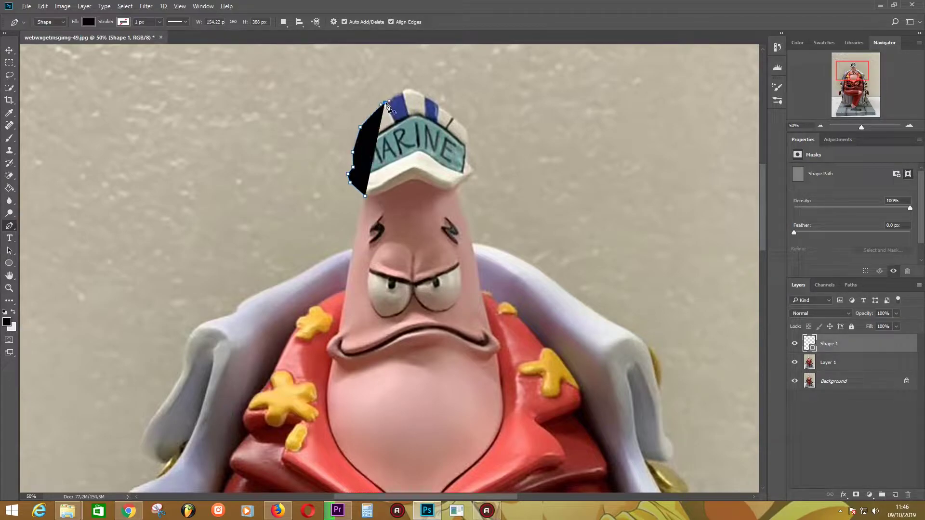
{"action": "left_click", "coordinate": [400, 92]}
{"action": "left_click_drag", "start_coordinate": [414, 90], "coordinate": [423, 98]}
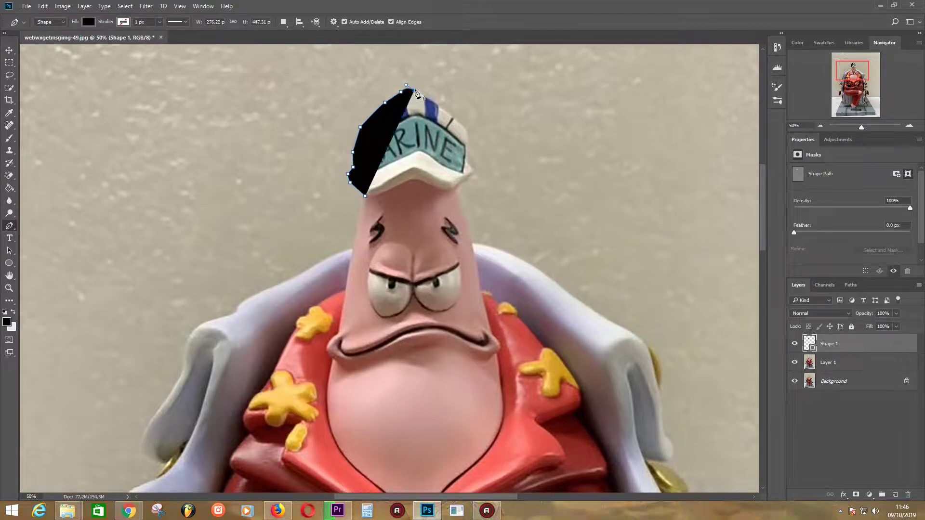
Set the shape Fill to 0% and trace down the hat's right edge and the head's right side.
{"action": "key", "text": "shift+0"}
{"action": "key", "text": "shift+0"}
{"action": "left_click", "coordinate": [439, 106]}
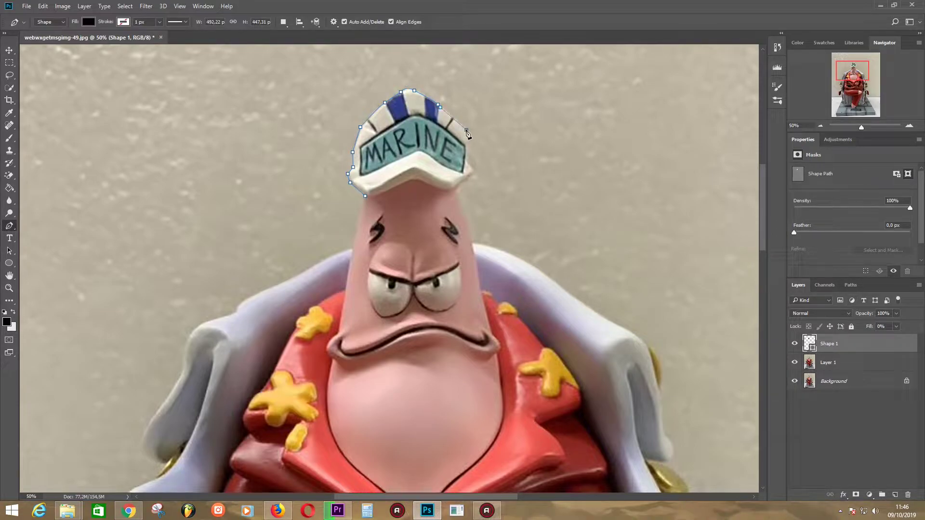
{"action": "left_click", "coordinate": [466, 157]}
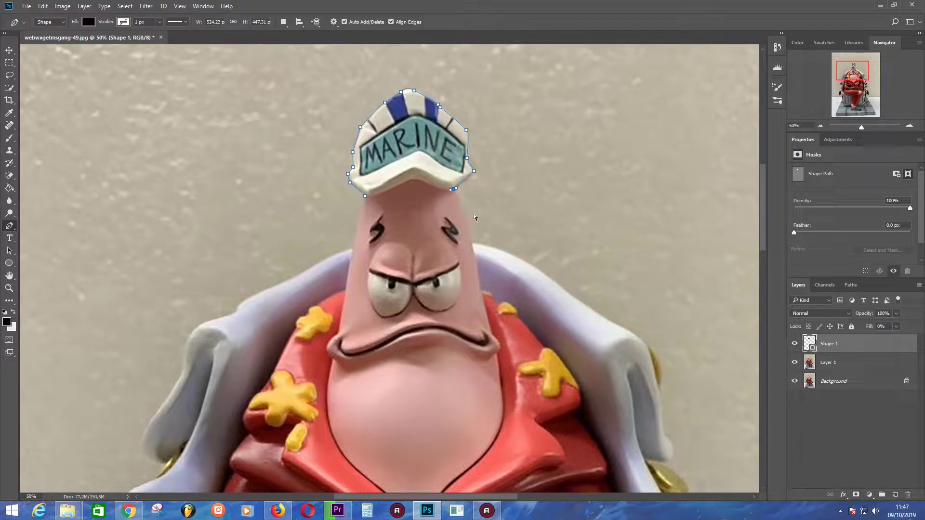
{"action": "left_click", "coordinate": [455, 188]}
{"action": "left_click", "coordinate": [532, 266]}
Trace the path along the coat collar and shoulder and down the coat's right edge.
{"action": "left_click_drag", "start_coordinate": [535, 270], "coordinate": [410, 171]}
{"action": "left_click", "coordinate": [445, 197]}
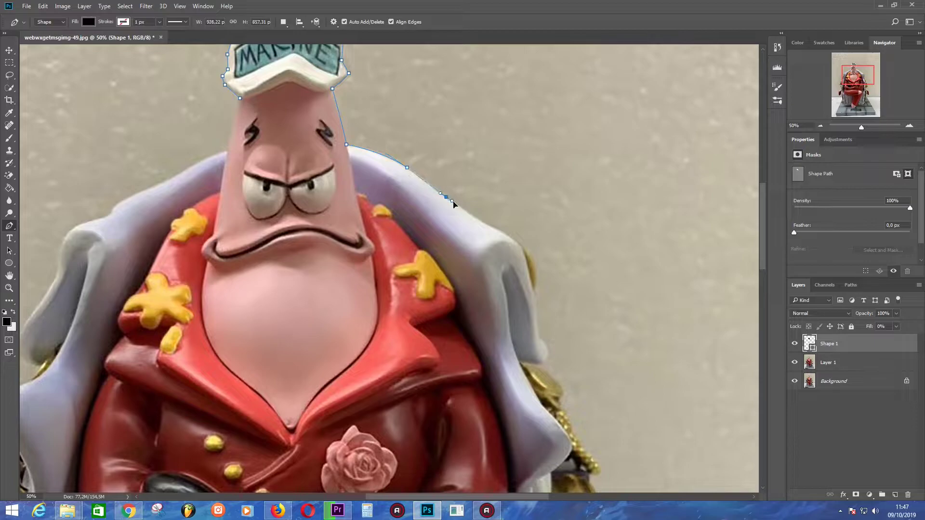
{"action": "left_click", "coordinate": [486, 224]}
{"action": "left_click_drag", "start_coordinate": [517, 242], "coordinate": [536, 295]}
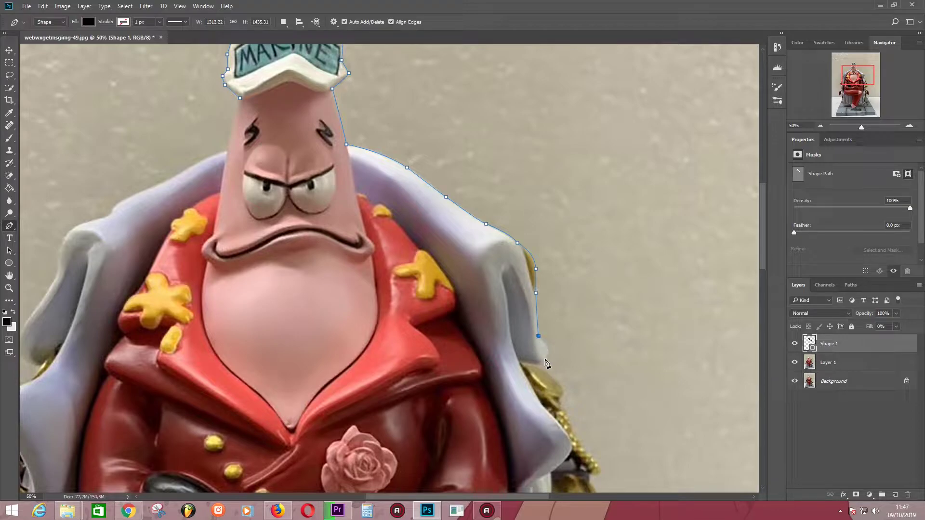
{"action": "left_click_drag", "start_coordinate": [545, 359], "coordinate": [545, 370]}
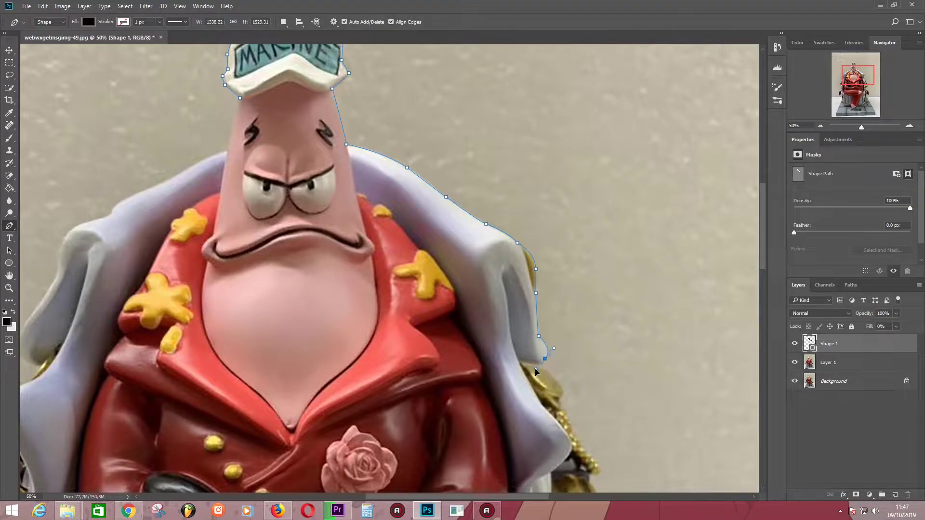
{"action": "left_click", "coordinate": [562, 388]}
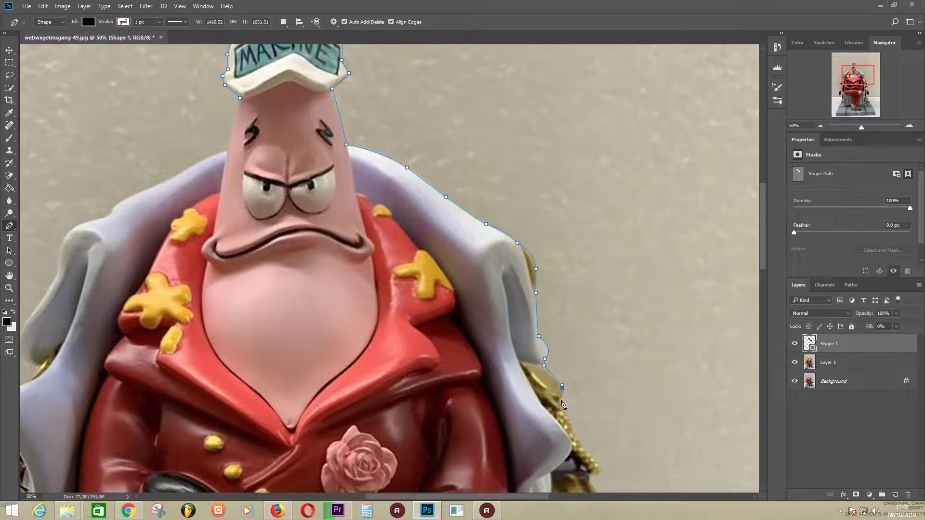
Continue the path around the gold chair ornament, breaking the last anchor's handle.
{"action": "mouse_move", "coordinate": [563, 405]}
{"action": "left_mouse_down"}
{"action": "mouse_move", "coordinate": [454, 209]}
{"action": "mouse_move", "coordinate": [465, 240]}
{"action": "left_mouse_up"}
{"action": "left_click", "coordinate": [451, 205]}
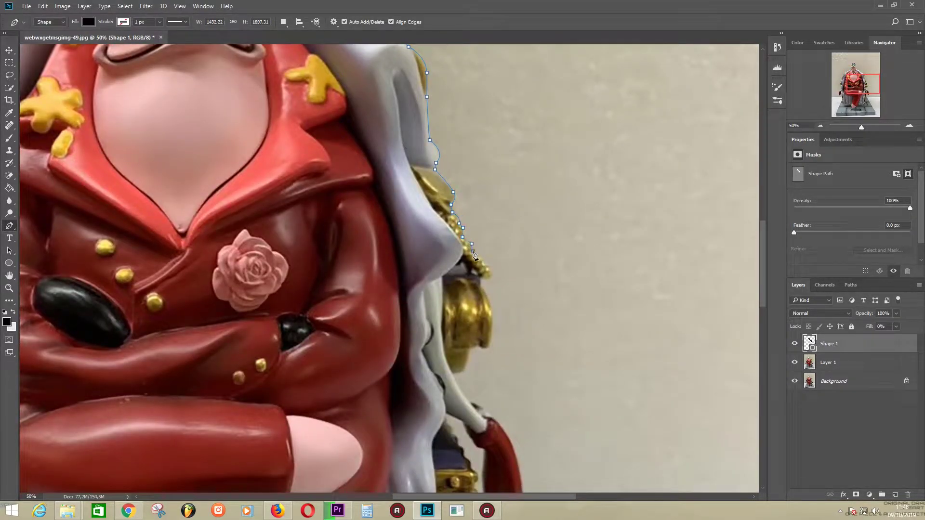
{"action": "left_click", "coordinate": [473, 251]}
{"action": "left_click_drag", "start_coordinate": [492, 278], "coordinate": [482, 283]}
{"action": "mouse_move", "coordinate": [497, 314]}
{"action": "left_mouse_down"}
{"action": "mouse_move", "coordinate": [474, 249]}
{"action": "mouse_move", "coordinate": [421, 244]}
{"action": "mouse_move", "coordinate": [426, 255]}
{"action": "left_mouse_up"}
{"action": "left_click", "coordinate": [473, 245], "text": "alt"}
Extend the path down onto the red hand, undoing two misplaced points.
{"action": "left_click", "coordinate": [448, 267]}
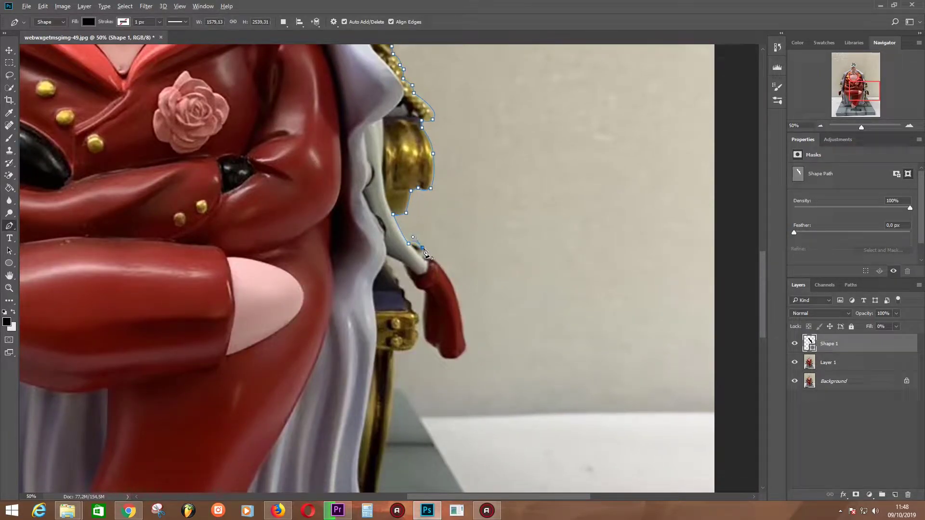
{"action": "left_click", "coordinate": [448, 275]}
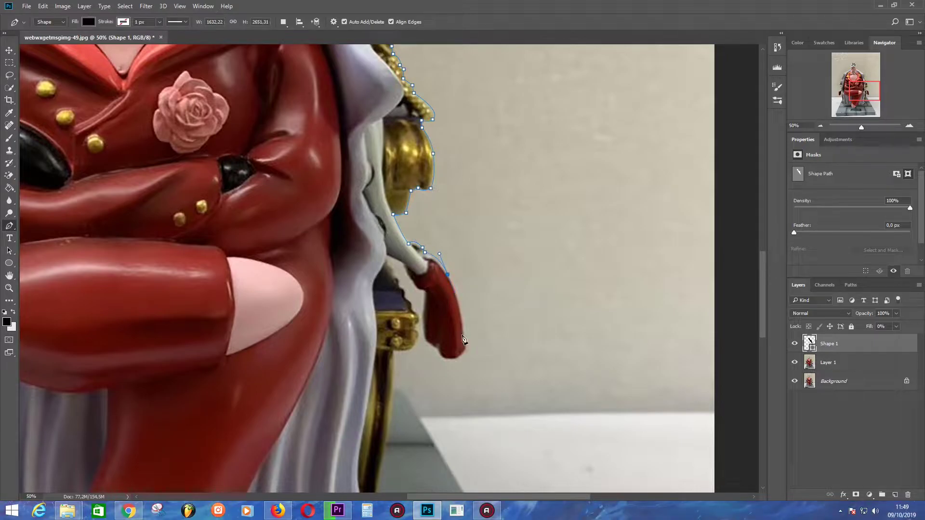
{"action": "left_click_drag", "start_coordinate": [464, 335], "coordinate": [470, 385]}
{"action": "key", "text": "ctrl+z"}
{"action": "key", "text": "ctrl+z"}
{"action": "mouse_move", "coordinate": [464, 332]}
{"action": "left_mouse_down"}
{"action": "mouse_move", "coordinate": [468, 348]}
{"action": "mouse_move", "coordinate": [446, 362]}
{"action": "left_mouse_up"}
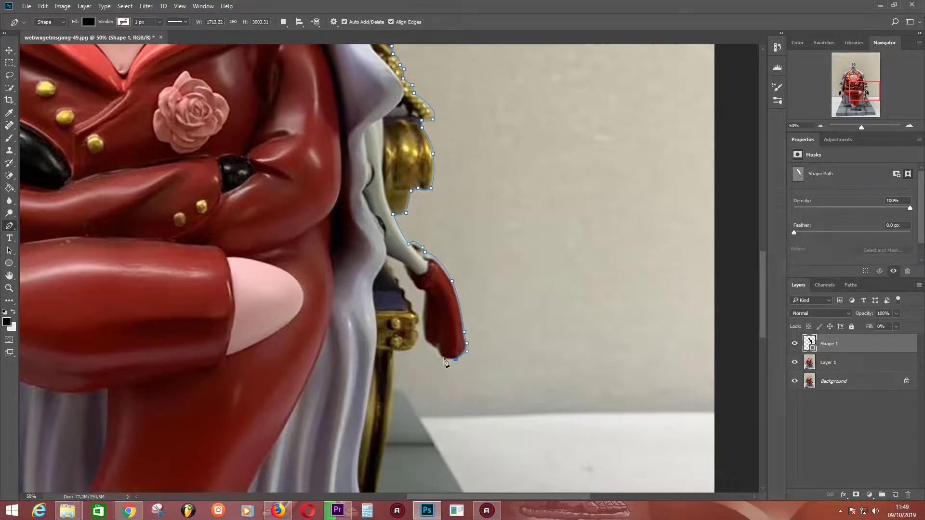
Trace around the hand's fingertips, up the sleeve, and down the chair edge.
{"action": "left_click", "coordinate": [426, 341]}
{"action": "left_click", "coordinate": [425, 305]}
{"action": "left_click_drag", "start_coordinate": [419, 289], "coordinate": [429, 289]}
{"action": "left_click", "coordinate": [420, 289], "text": "alt"}
{"action": "left_click", "coordinate": [404, 265]}
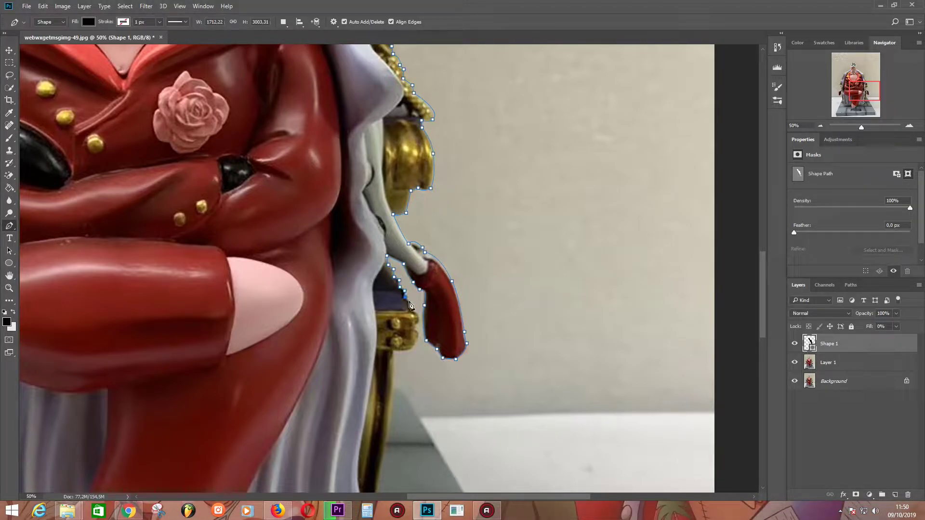
{"action": "left_click", "coordinate": [418, 334]}
{"action": "left_click", "coordinate": [410, 351]}
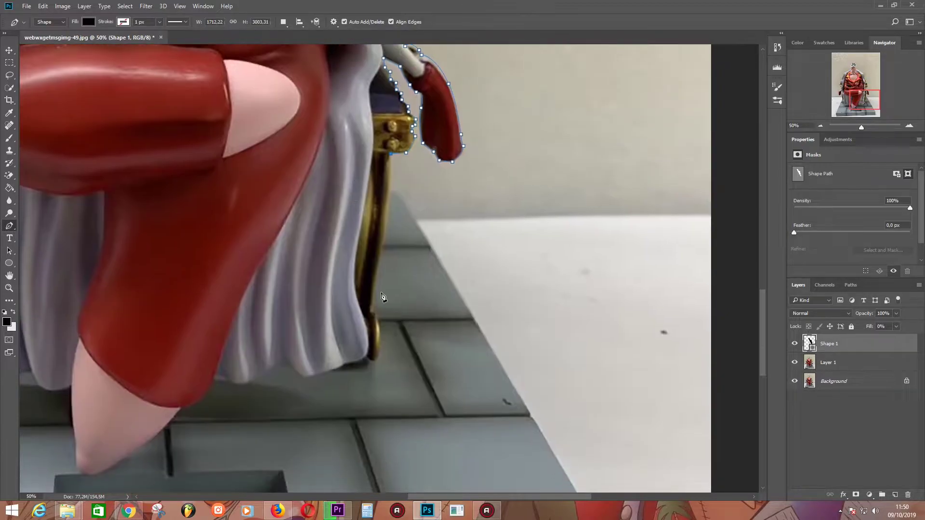
Trace the path down the chair leg and across its bottom with a corner point.
{"action": "scroll", "coordinate": [394, 355], "scroll_direction": "down", "scroll_amount": 5}
{"action": "left_click", "coordinate": [393, 199]}
{"action": "left_click", "coordinate": [376, 311]}
{"action": "mouse_move", "coordinate": [376, 361]}
{"action": "left_mouse_down"}
{"action": "mouse_move", "coordinate": [367, 372]}
{"action": "mouse_move", "coordinate": [345, 365]}
{"action": "left_mouse_up"}
{"action": "left_click", "coordinate": [374, 360], "text": "alt"}
{"action": "left_click", "coordinate": [366, 357]}
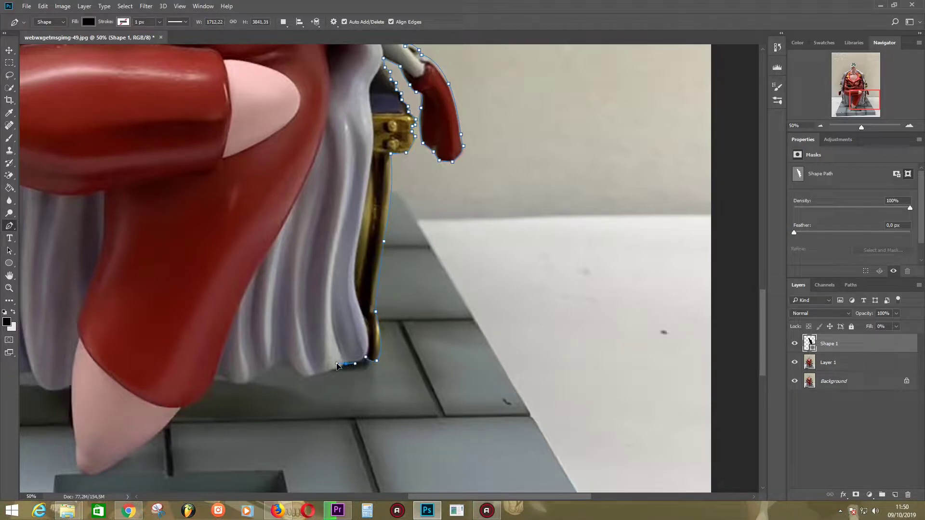
Continue along the robe hem and around the pink foot tip.
{"action": "left_click", "coordinate": [287, 359]}
{"action": "left_click_drag", "start_coordinate": [272, 363], "coordinate": [267, 375]}
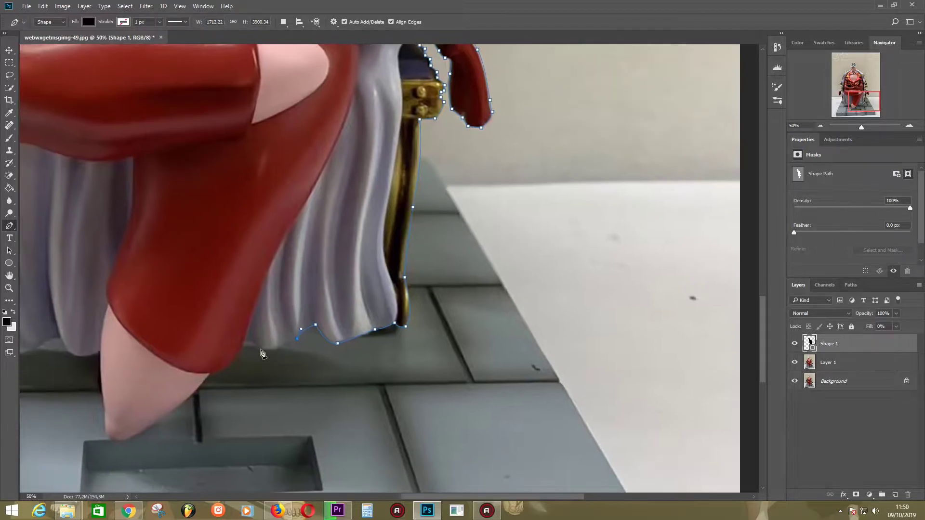
{"action": "left_click", "coordinate": [260, 348]}
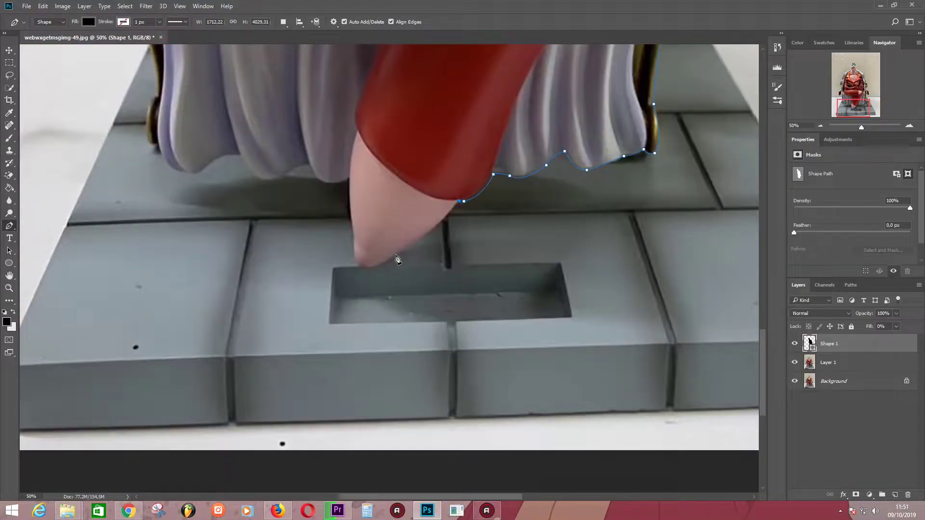
{"action": "left_click_drag", "start_coordinate": [395, 254], "coordinate": [364, 270]}
{"action": "left_click", "coordinate": [360, 267]}
{"action": "left_click", "coordinate": [354, 246]}
{"action": "left_click", "coordinate": [354, 236]}
{"action": "left_click", "coordinate": [349, 180]}
{"action": "left_click_drag", "start_coordinate": [317, 179], "coordinate": [310, 170]}
Follow the hem folds left of the foot to the robe's lower left corner.
{"action": "left_click", "coordinate": [282, 179]}
{"action": "left_click_drag", "start_coordinate": [249, 175], "coordinate": [240, 156]}
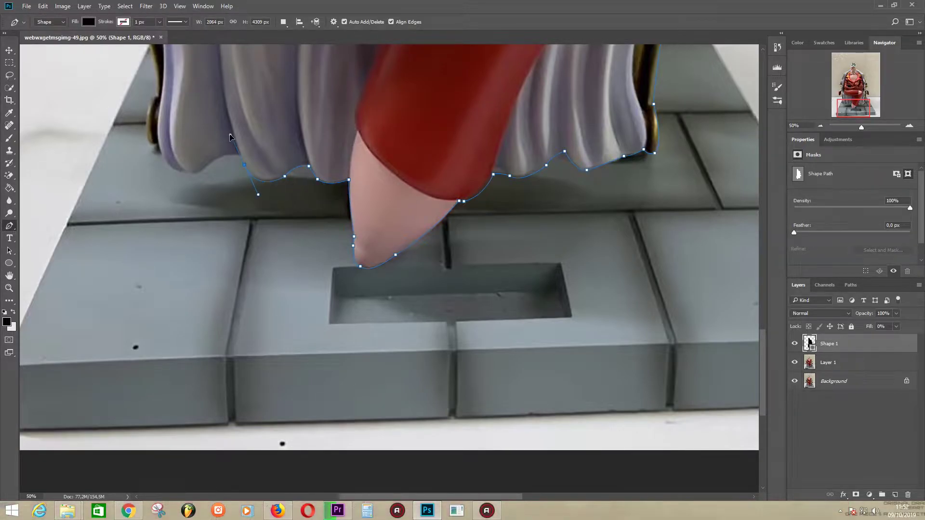
{"action": "left_click", "coordinate": [188, 170]}
{"action": "mouse_move", "coordinate": [192, 175]}
{"action": "left_mouse_down"}
{"action": "mouse_move", "coordinate": [184, 173]}
{"action": "mouse_move", "coordinate": [242, 200]}
{"action": "left_mouse_up"}
{"action": "left_click", "coordinate": [166, 164]}
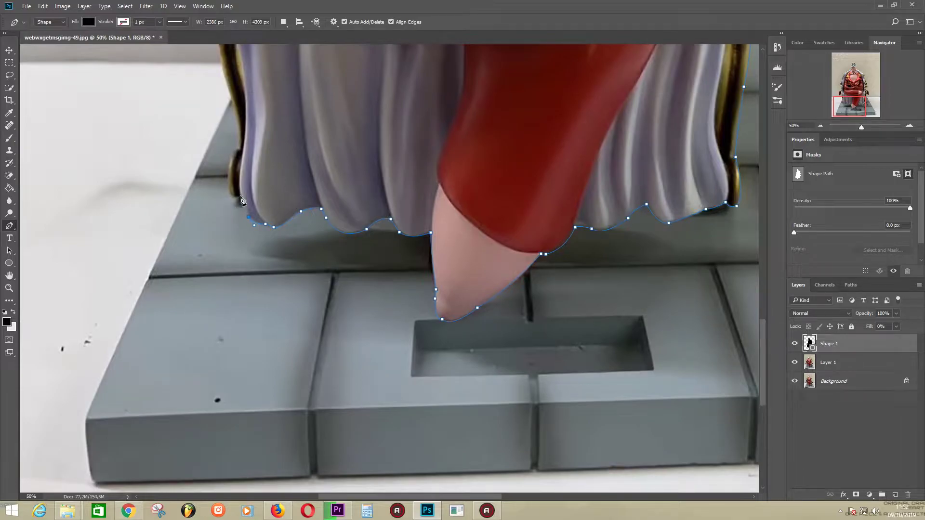
{"action": "left_click", "coordinate": [243, 207]}
{"action": "left_click", "coordinate": [238, 197]}
{"action": "left_click_drag", "start_coordinate": [228, 168], "coordinate": [231, 136]}
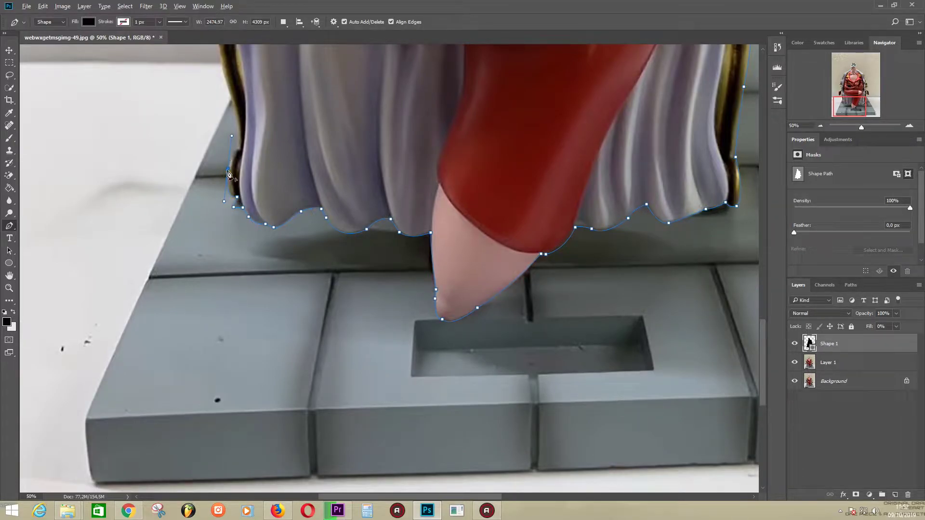
Trace up the robe's left edge toward the left sleeve.
{"action": "left_click", "coordinate": [238, 141]}
{"action": "left_click", "coordinate": [237, 105]}
{"action": "left_click_drag", "start_coordinate": [239, 112], "coordinate": [336, 166]}
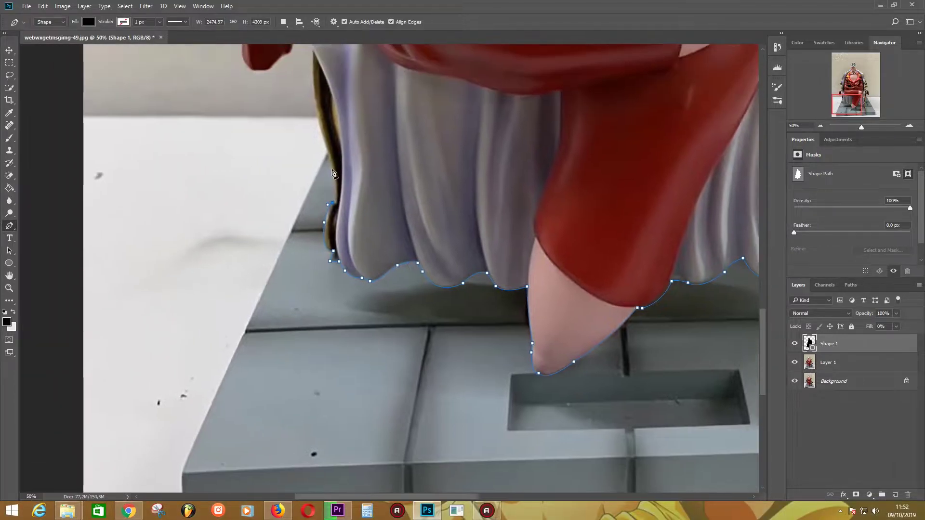
{"action": "left_click", "coordinate": [326, 149]}
{"action": "left_click", "coordinate": [315, 94]}
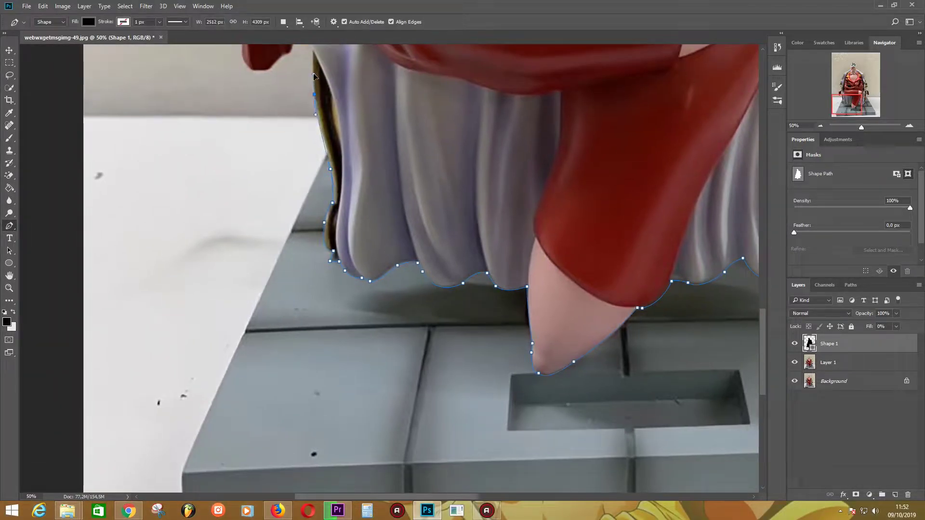
{"action": "left_click", "coordinate": [313, 50]}
{"action": "left_click_drag", "start_coordinate": [326, 67], "coordinate": [405, 240]}
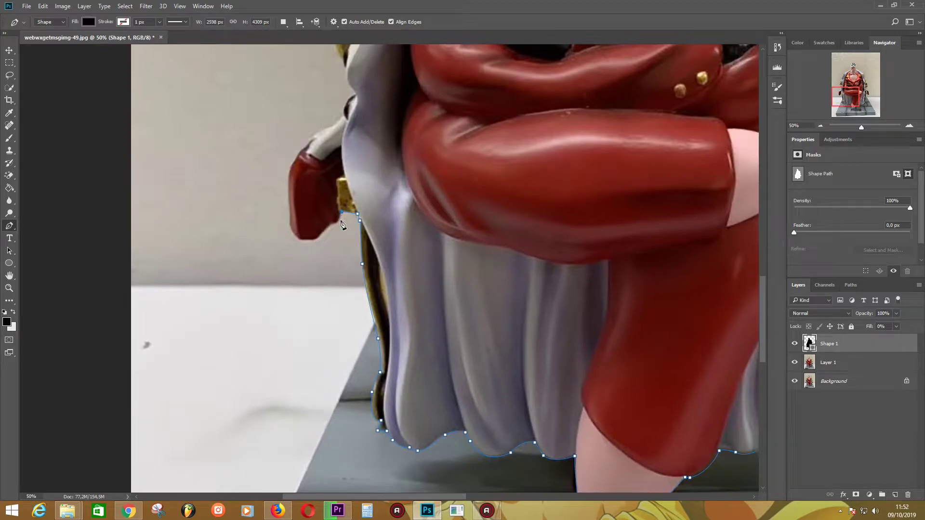
Trace the path up the red sleeve's left edge and along the figure's edge.
{"action": "left_click", "coordinate": [335, 224]}
{"action": "left_click", "coordinate": [300, 240]}
{"action": "left_click", "coordinate": [289, 204]}
{"action": "left_click", "coordinate": [294, 161]}
{"action": "left_click_drag", "start_coordinate": [297, 159], "coordinate": [304, 152]}
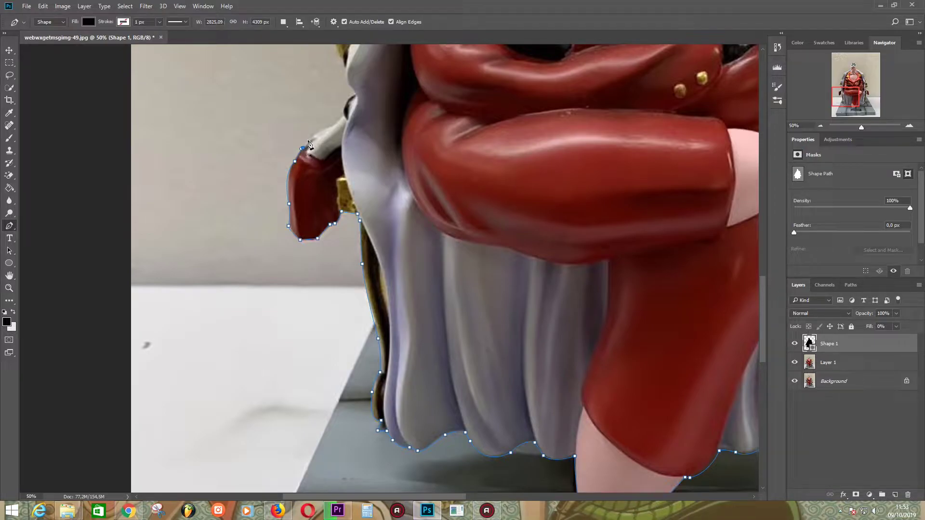
{"action": "left_click", "coordinate": [334, 125]}
{"action": "left_click", "coordinate": [348, 97]}
{"action": "left_click", "coordinate": [353, 92]}
{"action": "left_click", "coordinate": [343, 78]}
{"action": "left_click_drag", "start_coordinate": [341, 63], "coordinate": [330, 250]}
Continue the outline up along the gold chain edge.
{"action": "left_click", "coordinate": [330, 245]}
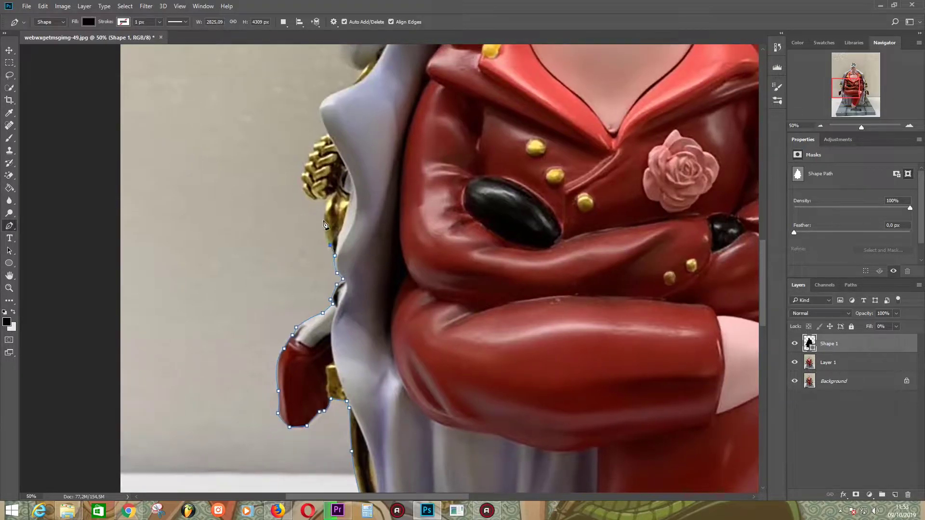
{"action": "left_click", "coordinate": [324, 215]}
{"action": "left_click", "coordinate": [332, 195]}
{"action": "left_click", "coordinate": [302, 189]}
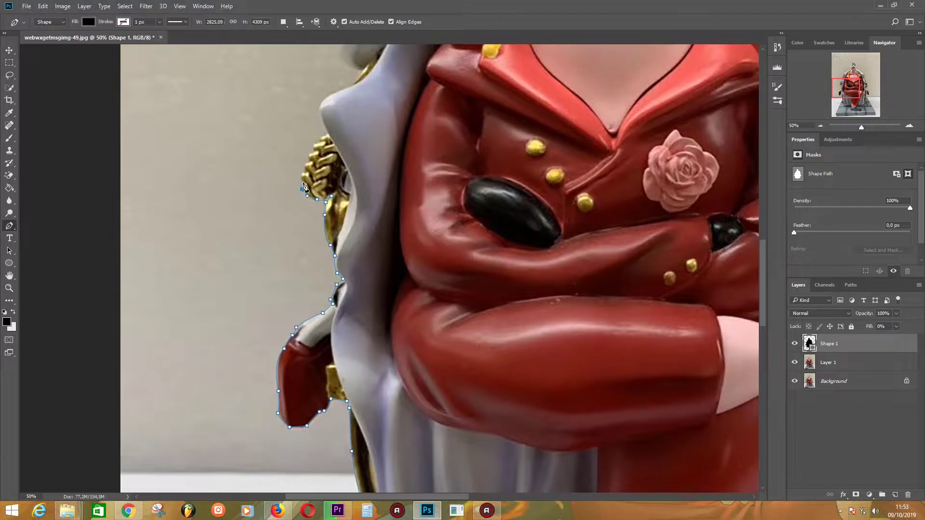
{"action": "left_click", "coordinate": [301, 174]}
{"action": "left_click", "coordinate": [304, 165]}
{"action": "left_click", "coordinate": [313, 144]}
Extend the outline up along the cloak edge.
{"action": "left_click_drag", "start_coordinate": [370, 111], "coordinate": [347, 236]}
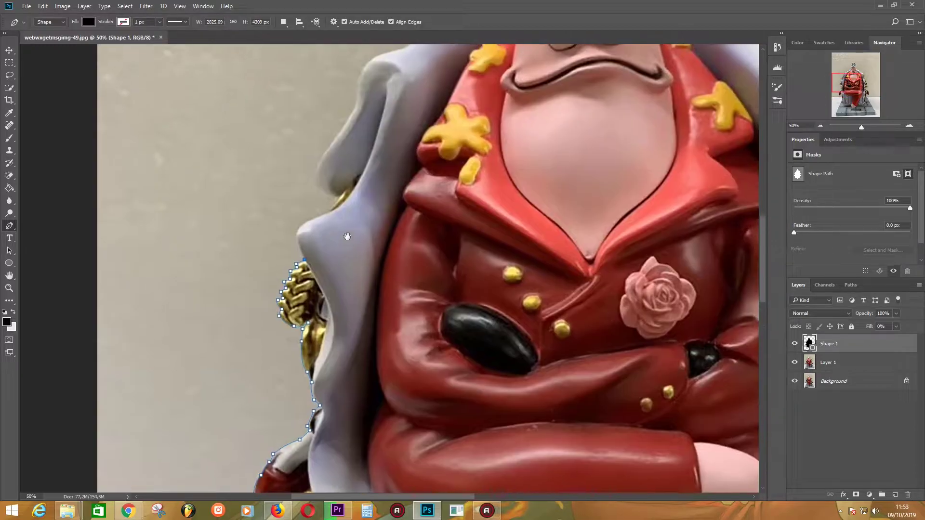
{"action": "left_click_drag", "start_coordinate": [310, 209], "coordinate": [314, 214]}
{"action": "left_click", "coordinate": [328, 212]}
{"action": "left_click", "coordinate": [315, 180]}
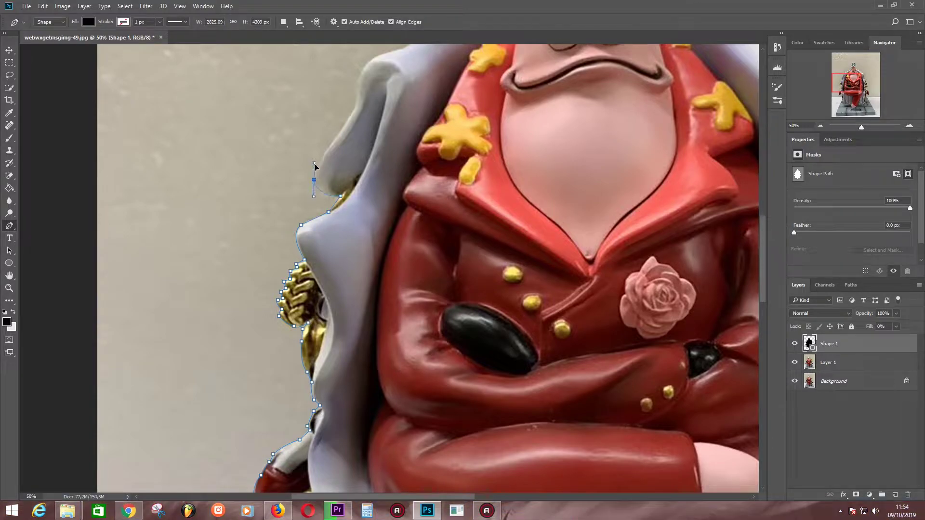
{"action": "left_click", "coordinate": [334, 140]}
{"action": "left_click_drag", "start_coordinate": [363, 123], "coordinate": [334, 200]}
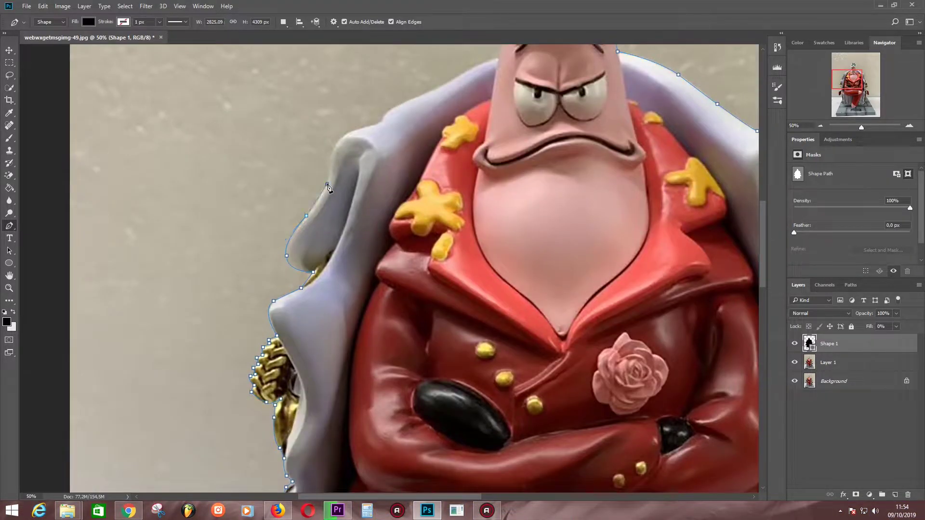
Trace over the left shoulder up to the hat's edge, undoing one misplaced point.
{"action": "left_click", "coordinate": [331, 154]}
{"action": "left_click", "coordinate": [343, 136]}
{"action": "mouse_move", "coordinate": [382, 122]}
{"action": "left_mouse_down"}
{"action": "mouse_move", "coordinate": [405, 117]}
{"action": "mouse_move", "coordinate": [363, 126]}
{"action": "left_mouse_up"}
{"action": "key", "text": "ctrl+z"}
{"action": "left_click", "coordinate": [376, 125]}
{"action": "left_click", "coordinate": [389, 110]}
{"action": "left_click", "coordinate": [434, 88]}
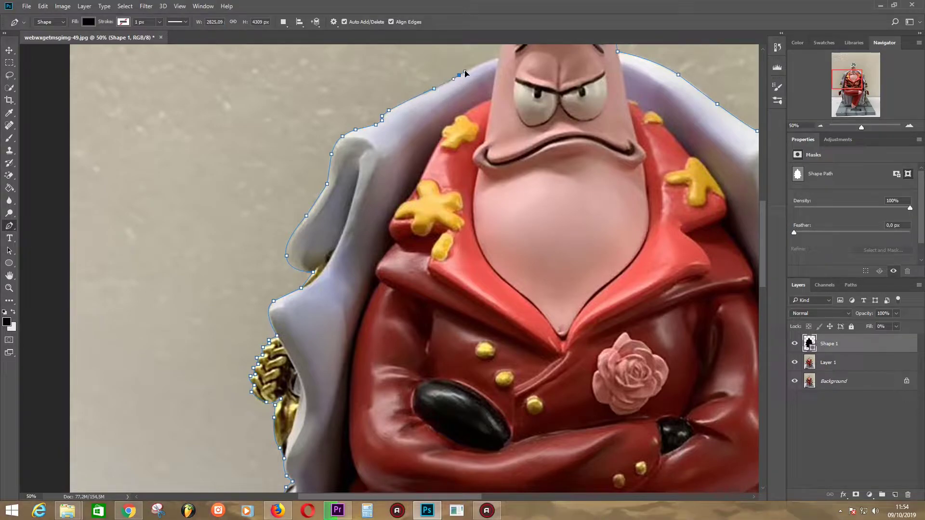
{"action": "left_click", "coordinate": [460, 76]}
{"action": "left_click_drag", "start_coordinate": [435, 116], "coordinate": [393, 192]}
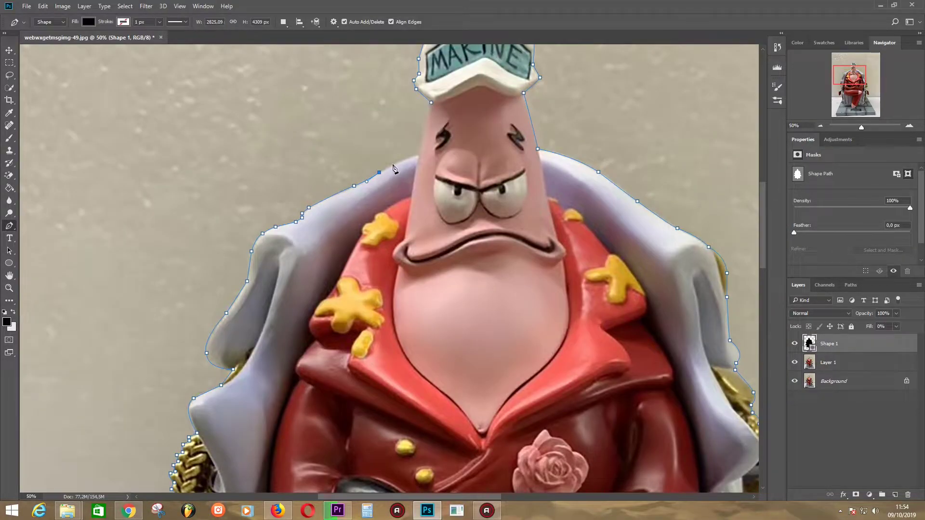
{"action": "left_click", "coordinate": [432, 103]}
{"action": "scroll", "coordinate": [513, 392], "scroll_direction": "down", "scroll_amount": 1}
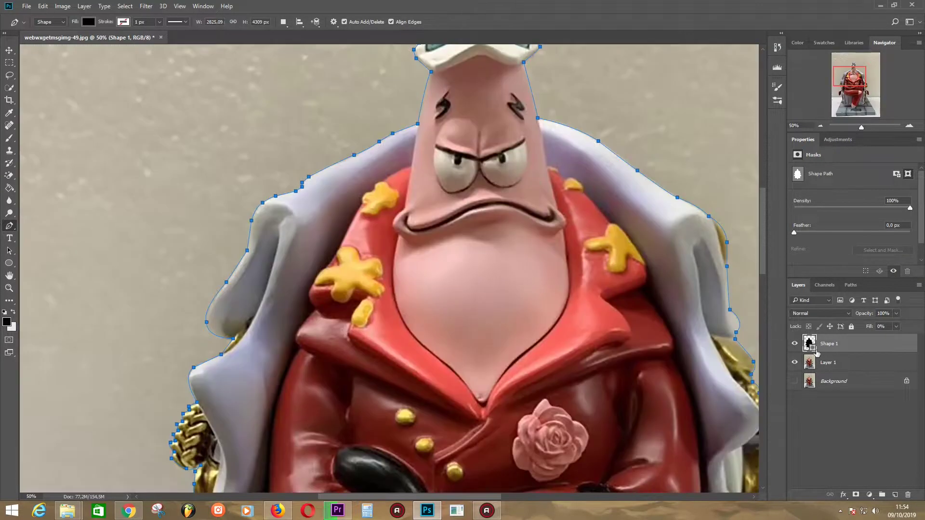
Set Shape 1 Fill to 100%, show Background, and move Layer 1 above the silhouette.
{"action": "key", "text": "shift+0"}
{"action": "left_click", "coordinate": [795, 381]}
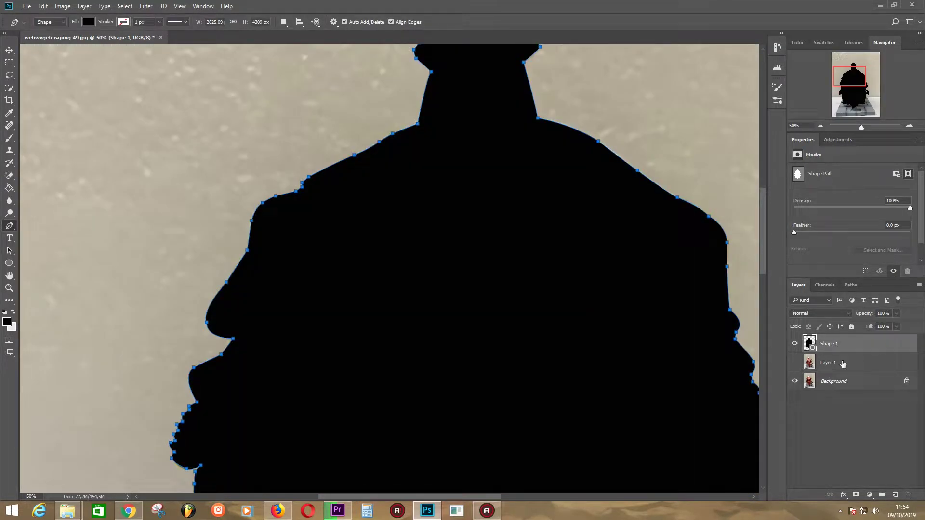
{"action": "left_click_drag", "start_coordinate": [843, 364], "coordinate": [833, 341]}
{"action": "key", "text": "ctrl+minus"}
{"action": "key", "text": "ctrl+minus"}
{"action": "key", "text": "ctrl+minus"}
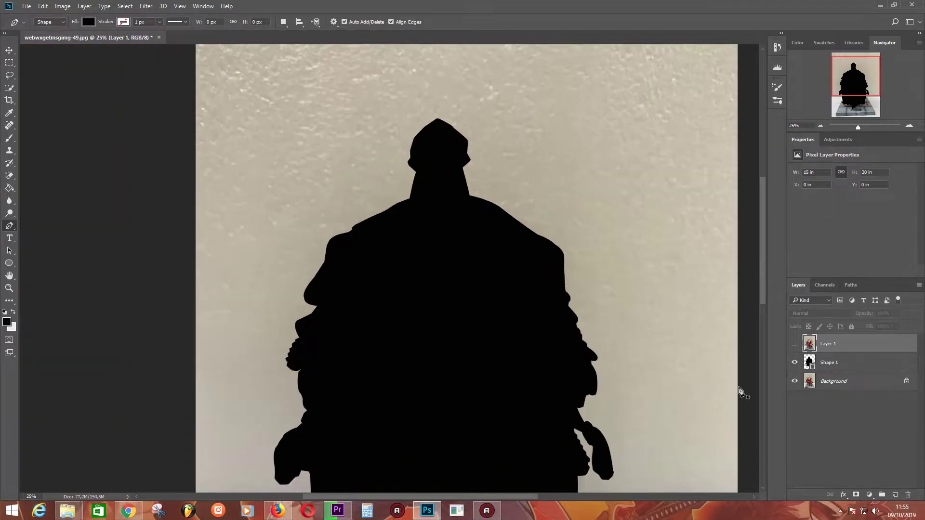
Show Layer 1 over the silhouette and select Shape 1 with Subtract Front Shape chosen.
{"action": "left_click", "coordinate": [794, 343]}
{"action": "key", "text": "ctrl+plus"}
{"action": "key", "text": "ctrl+plus"}
{"action": "key", "text": "ctrl+plus"}
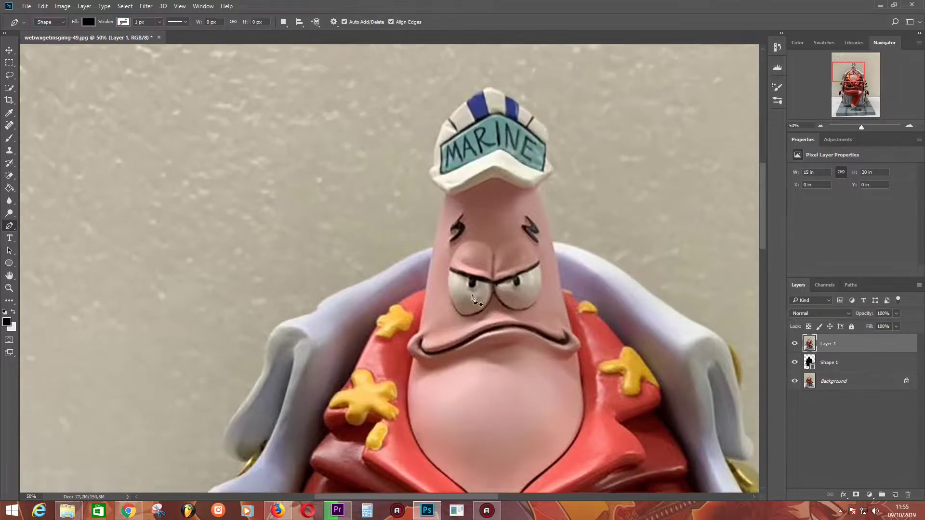
{"action": "left_click", "coordinate": [834, 361]}
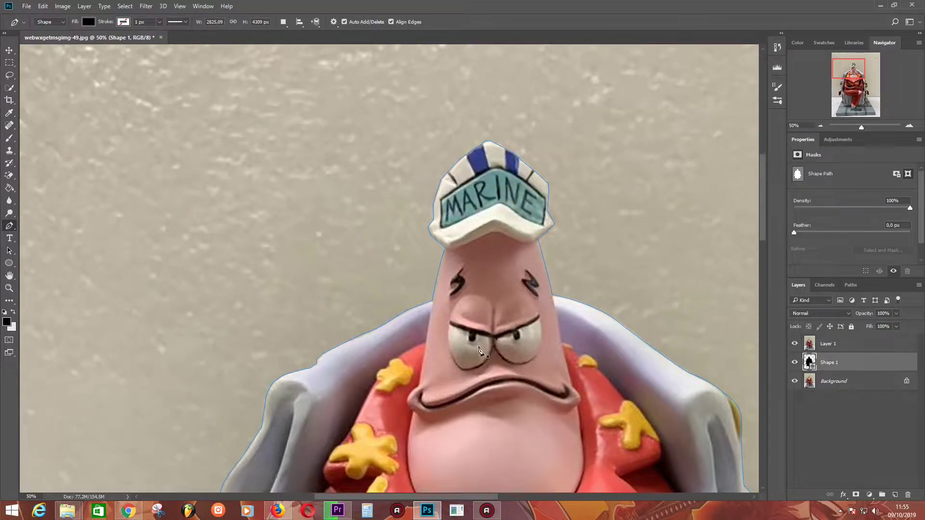
{"action": "left_click", "coordinate": [283, 21]}
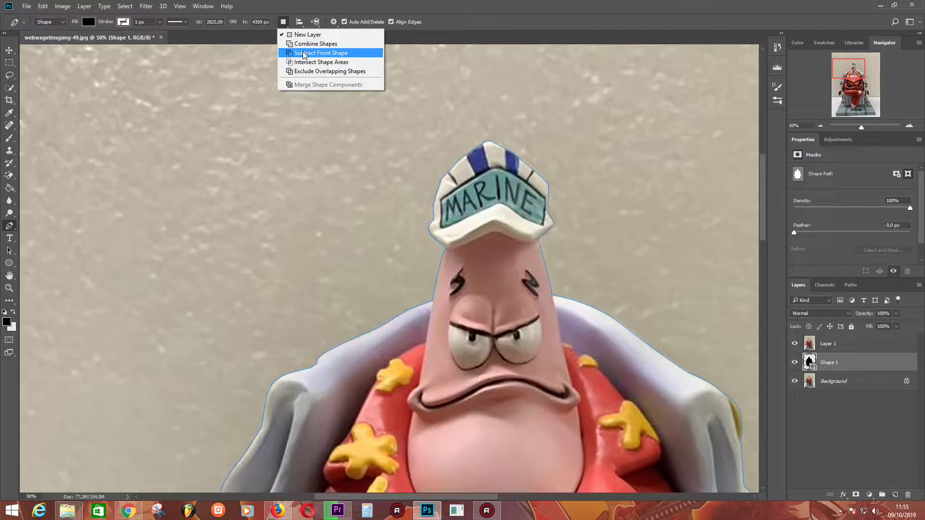
Zoom in and trace the hat cutout from its left edge down around the bottom-left of the brim.
{"action": "key", "text": "ctrl+plus"}
{"action": "key", "text": "ctrl+plus"}
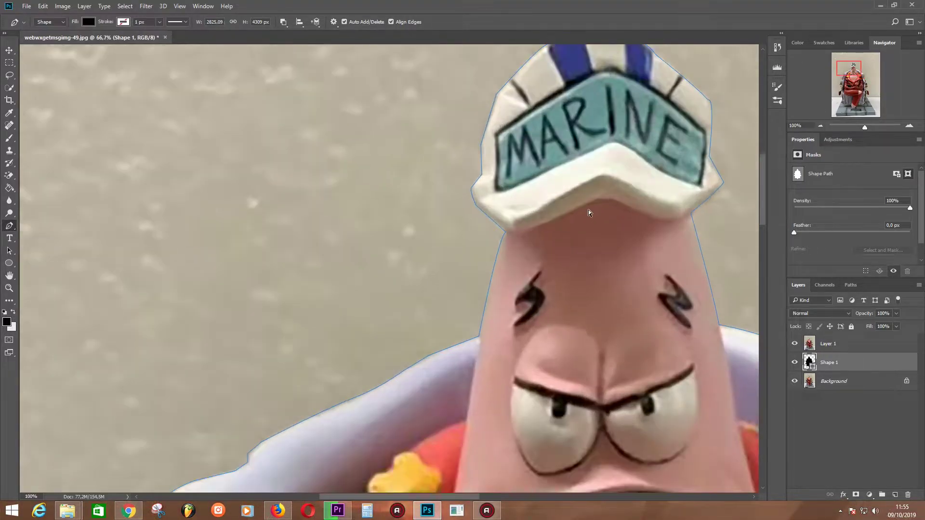
{"action": "key", "text": "ctrl+plus"}
{"action": "left_click", "coordinate": [257, 242]}
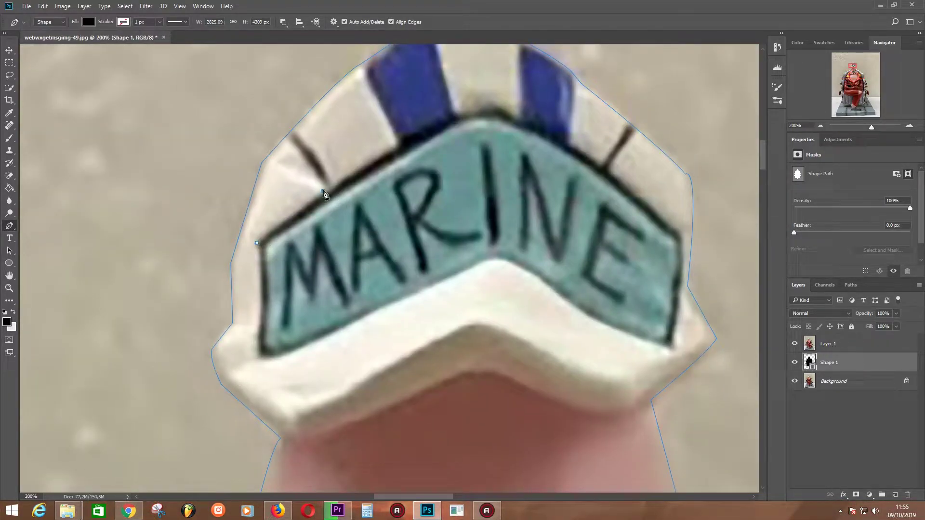
{"action": "left_click", "coordinate": [291, 140]}
{"action": "left_click", "coordinate": [266, 166]}
{"action": "left_click_drag", "start_coordinate": [235, 262], "coordinate": [233, 271]}
{"action": "left_click", "coordinate": [236, 322]}
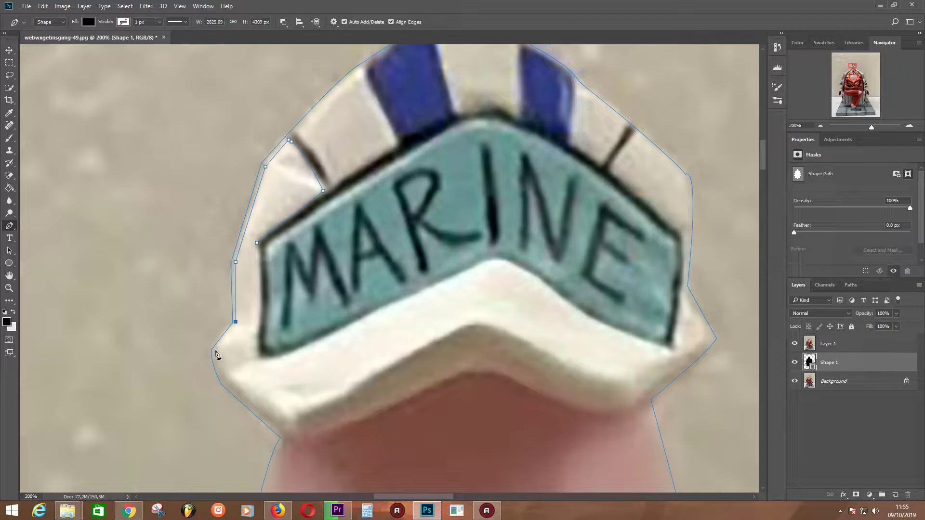
{"action": "left_click", "coordinate": [218, 348]}
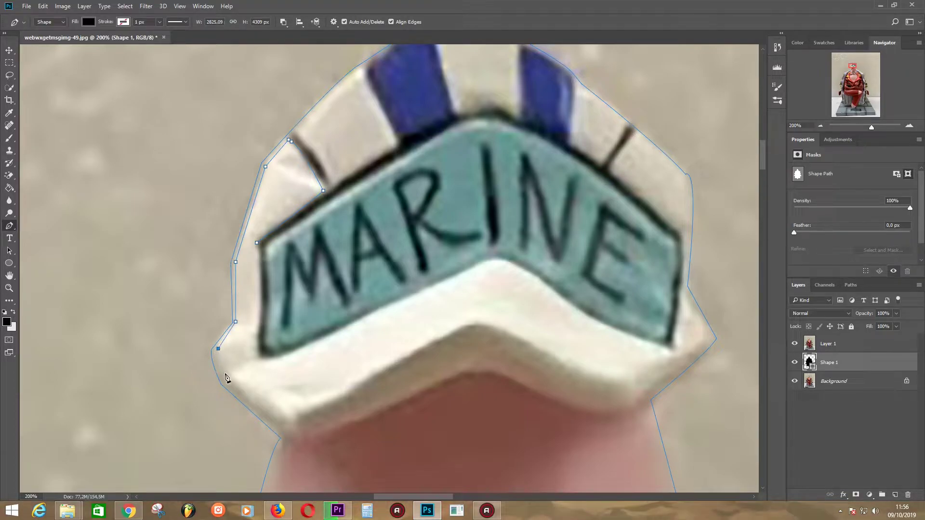
{"action": "left_click", "coordinate": [225, 373]}
{"action": "left_click", "coordinate": [294, 420]}
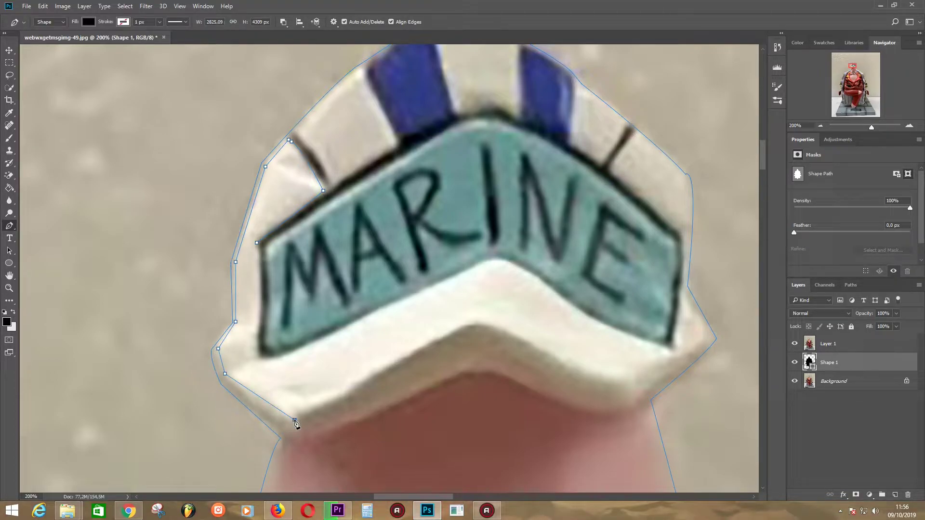
Continue the cutout along the brim's lower edge and up the hat's right side, fixing a misplaced curve.
{"action": "left_click", "coordinate": [465, 326]}
{"action": "left_click", "coordinate": [513, 334]}
{"action": "left_click_drag", "start_coordinate": [622, 378], "coordinate": [660, 367]}
{"action": "left_click", "coordinate": [676, 356]}
{"action": "left_click", "coordinate": [704, 342]}
{"action": "left_click_drag", "start_coordinate": [700, 319], "coordinate": [692, 309]}
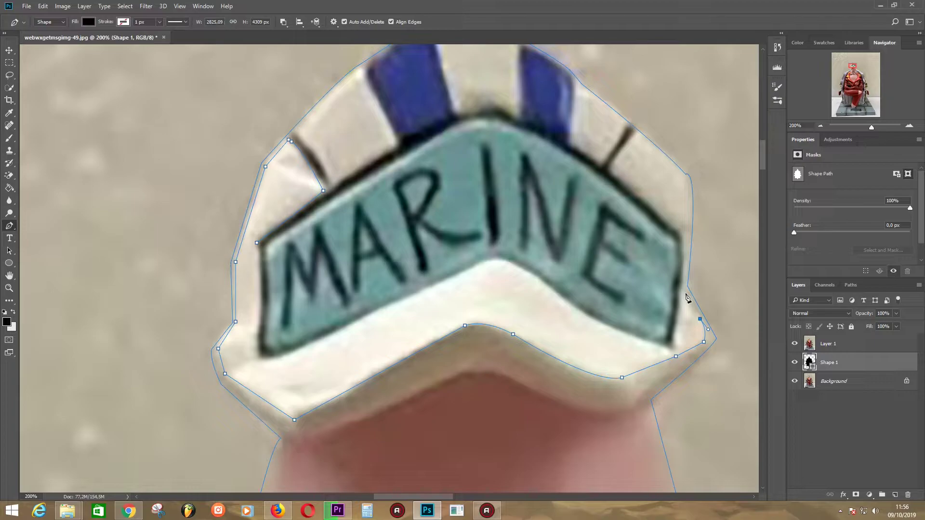
{"action": "left_click", "coordinate": [686, 288]}
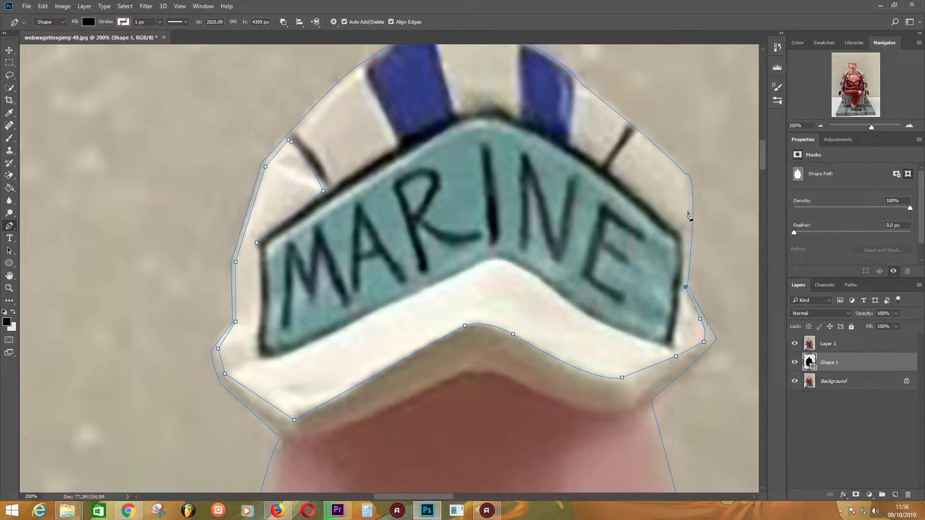
{"action": "left_click_drag", "start_coordinate": [690, 194], "coordinate": [687, 179]}
{"action": "key", "text": "ctrl+z"}
{"action": "left_click_drag", "start_coordinate": [688, 176], "coordinate": [683, 176]}
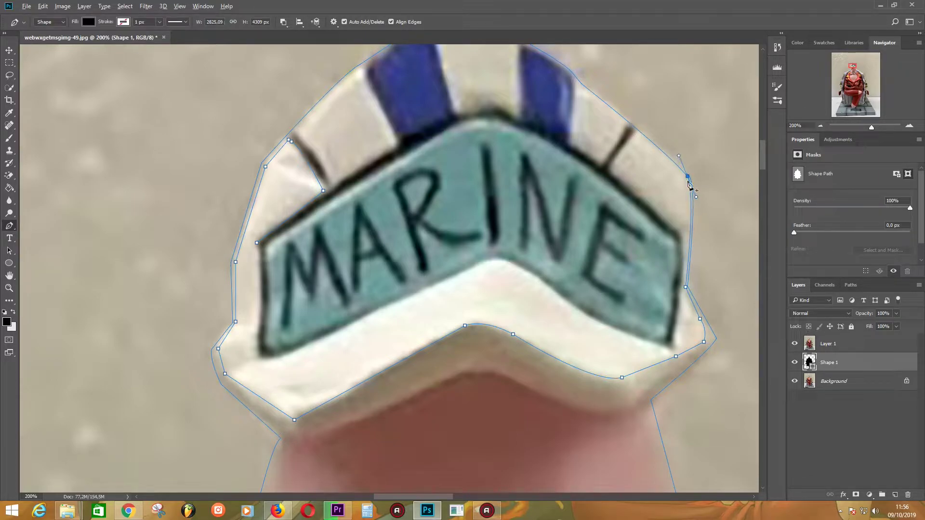
{"action": "left_click", "coordinate": [637, 133]}
Trace back along the MARINE label's lower edge and close the hat cutout outline.
{"action": "left_click", "coordinate": [613, 161]}
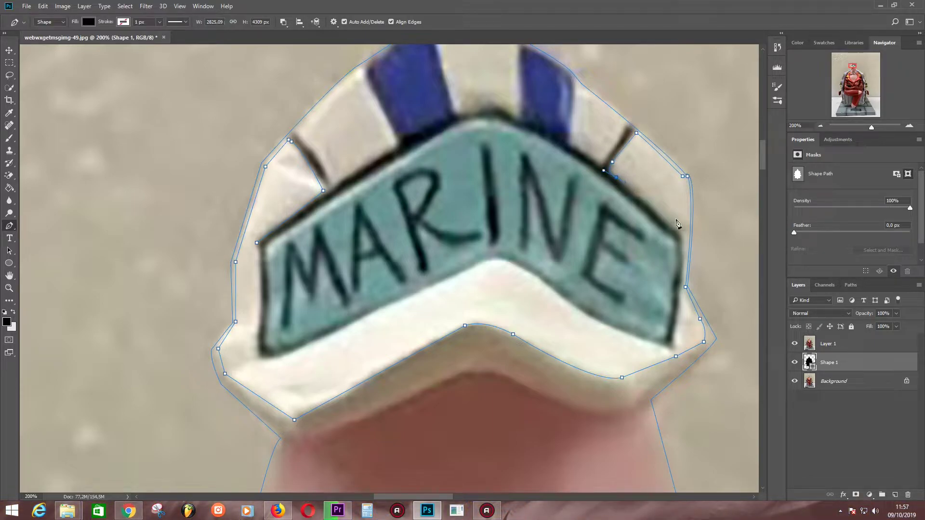
{"action": "left_click", "coordinate": [682, 240]}
{"action": "left_click", "coordinate": [625, 334]}
{"action": "left_click", "coordinate": [557, 295]}
{"action": "left_click", "coordinate": [505, 260]}
{"action": "left_click_drag", "start_coordinate": [460, 275], "coordinate": [423, 300]}
{"action": "left_click", "coordinate": [457, 276], "text": "alt"}
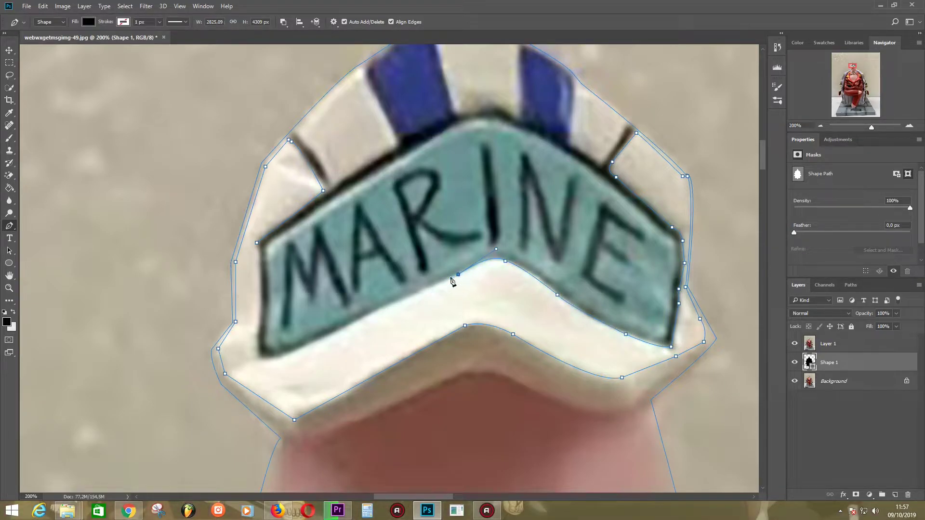
{"action": "left_click", "coordinate": [394, 305]}
{"action": "left_click_drag", "start_coordinate": [345, 329], "coordinate": [336, 335]}
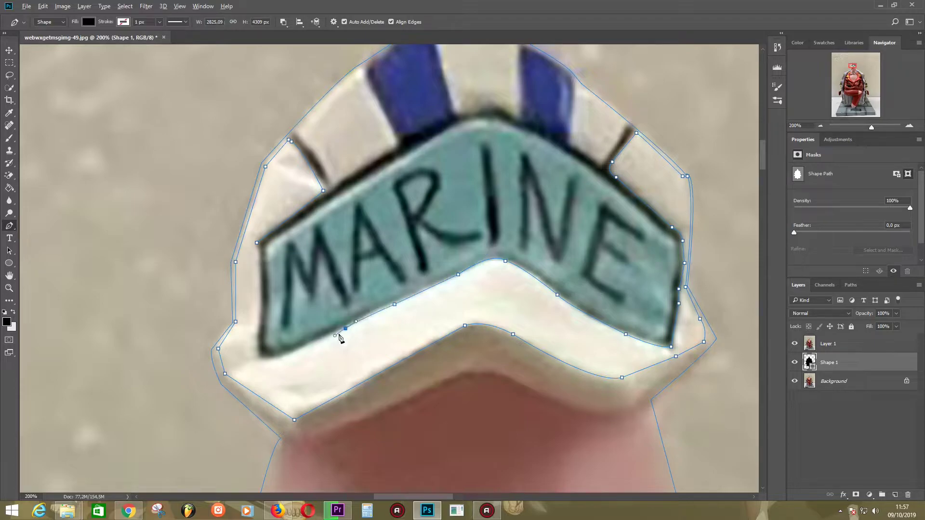
{"action": "left_click", "coordinate": [277, 359]}
{"action": "left_click", "coordinate": [257, 333]}
{"action": "left_click_drag", "start_coordinate": [261, 293], "coordinate": [260, 282]}
{"action": "left_click", "coordinate": [256, 243]}
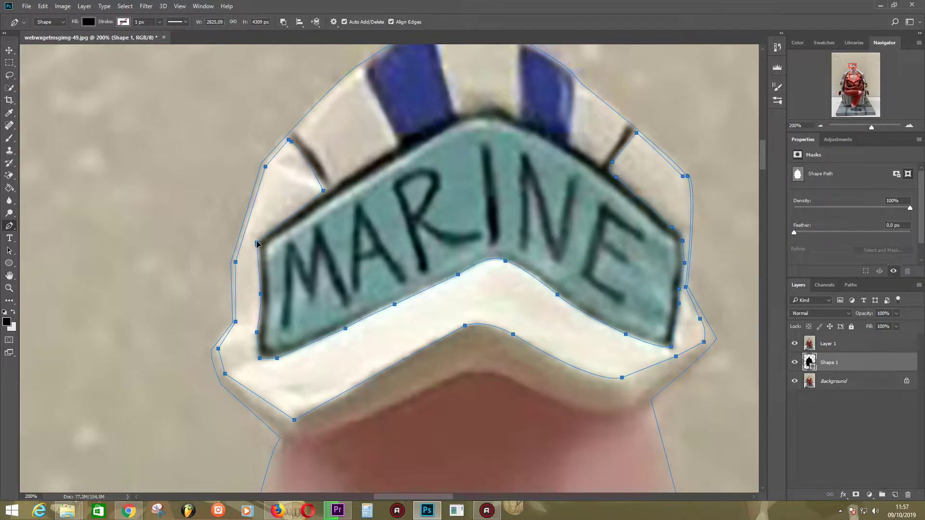
Toggle the photo layer's visibility to compare the cutout against the photo.
{"action": "left_click", "coordinate": [795, 344]}
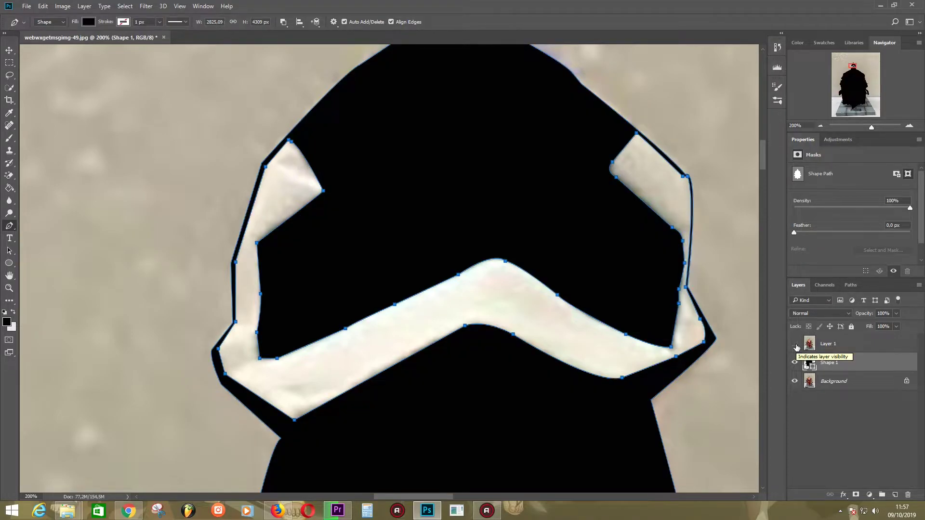
{"action": "left_click", "coordinate": [795, 344]}
{"action": "left_click", "coordinate": [795, 344]}
{"action": "left_click", "coordinate": [795, 344]}
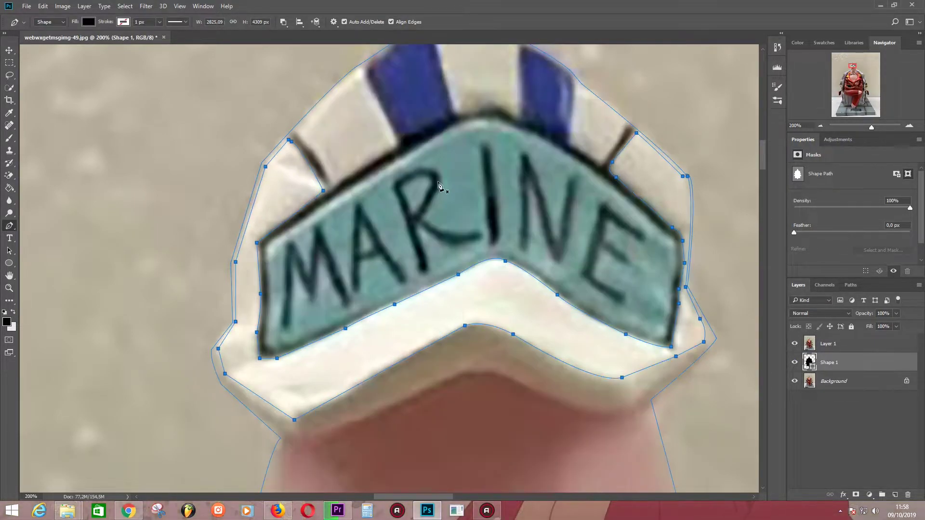
Trace and close a cutout path around the left white hat panel beside the blue stripe.
{"action": "left_click", "coordinate": [296, 131]}
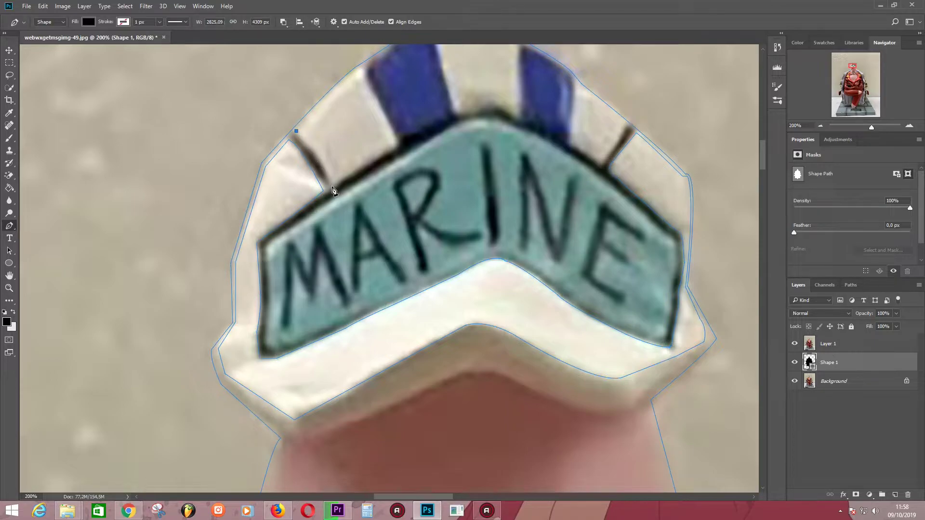
{"action": "left_click", "coordinate": [332, 187]}
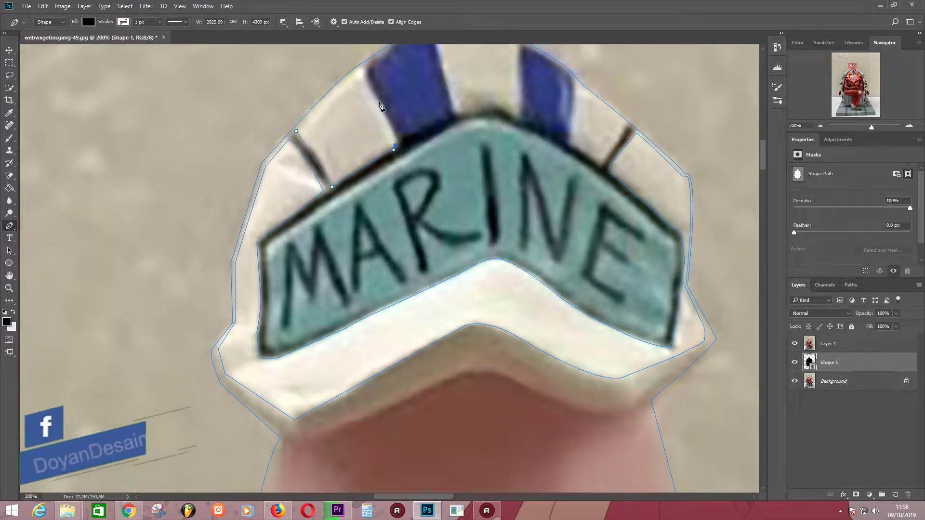
{"action": "left_click", "coordinate": [389, 127]}
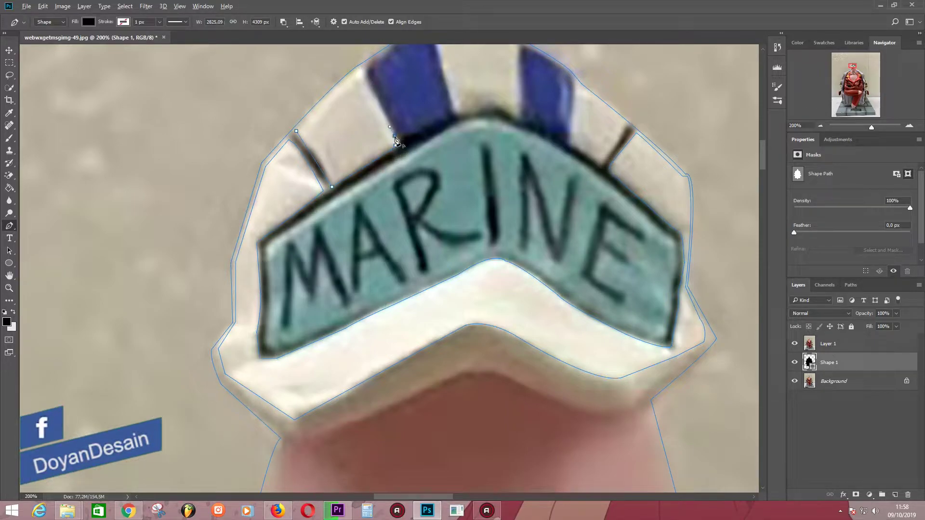
{"action": "left_click", "coordinate": [365, 72]}
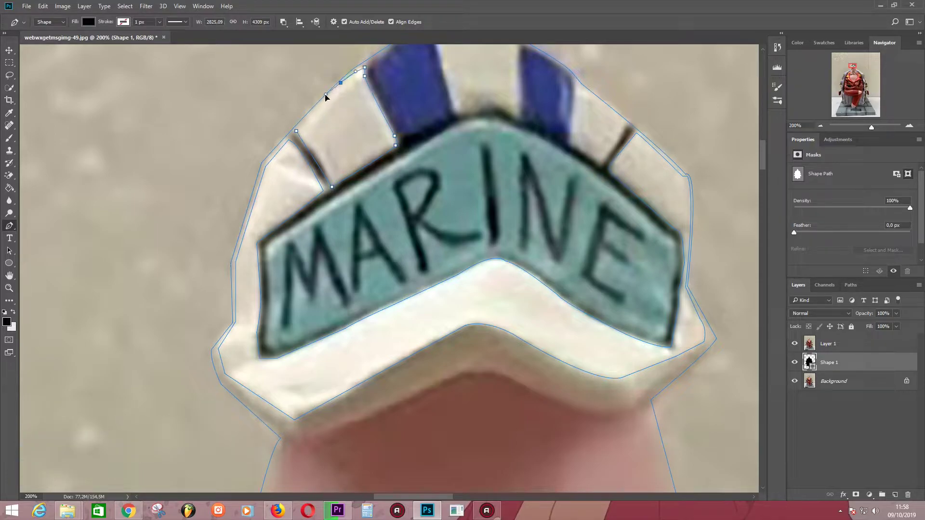
{"action": "left_click", "coordinate": [341, 83]}
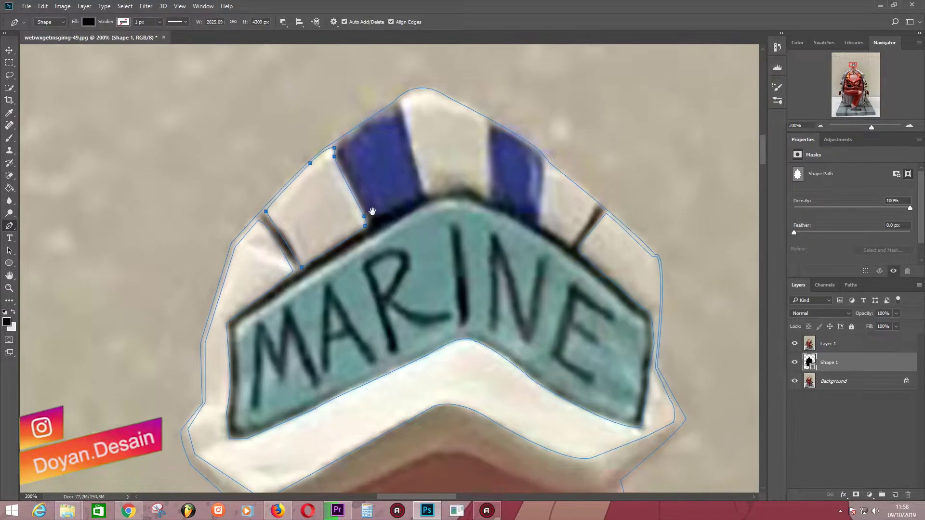
{"action": "scroll", "coordinate": [298, 140], "scroll_direction": "up", "scroll_amount": 3}
{"action": "left_click", "coordinate": [339, 160]}
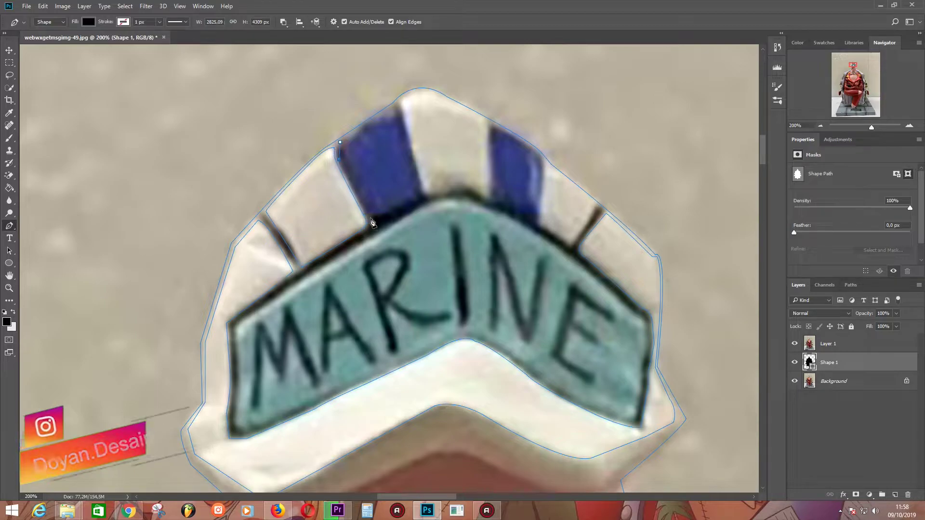
{"action": "left_click", "coordinate": [341, 141]}
Trace and close a cutout path around the center white hat panel.
{"action": "left_click", "coordinate": [401, 103]}
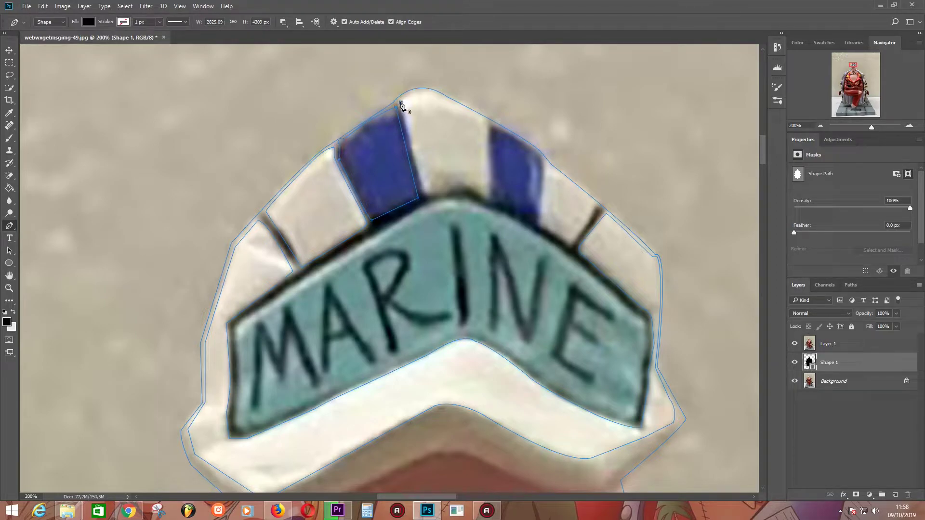
{"action": "left_click", "coordinate": [423, 192]}
{"action": "left_click", "coordinate": [448, 192]}
{"action": "left_click", "coordinate": [463, 185]}
{"action": "left_click", "coordinate": [485, 198]}
{"action": "left_click", "coordinate": [488, 124]}
{"action": "left_click", "coordinate": [446, 99]}
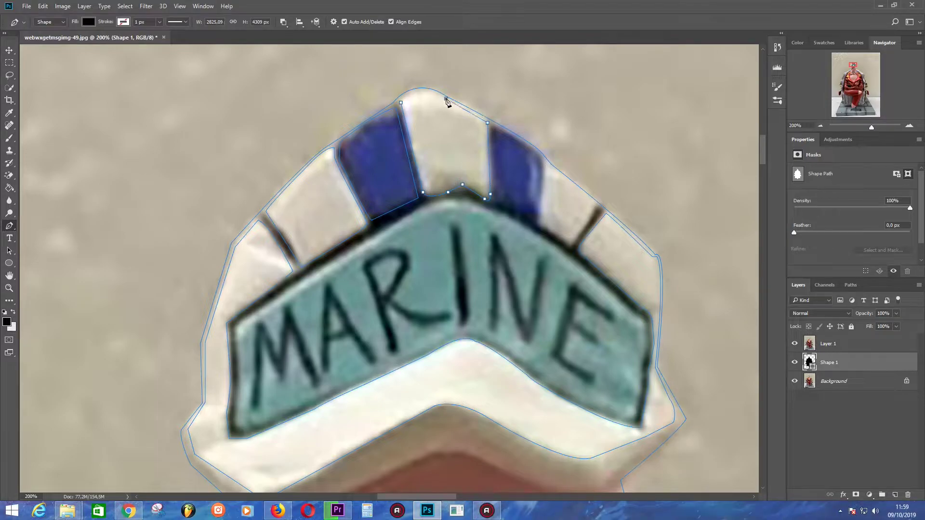
{"action": "left_click_drag", "start_coordinate": [401, 102], "coordinate": [411, 88]}
Cut out the next white panel with a closed path, then hide the photo to check the shape.
{"action": "left_click", "coordinate": [492, 127]}
{"action": "left_click", "coordinate": [494, 201]}
{"action": "left_click", "coordinate": [534, 223]}
{"action": "left_click", "coordinate": [540, 158]}
{"action": "left_click", "coordinate": [492, 127]}
{"action": "left_click", "coordinate": [795, 343]}
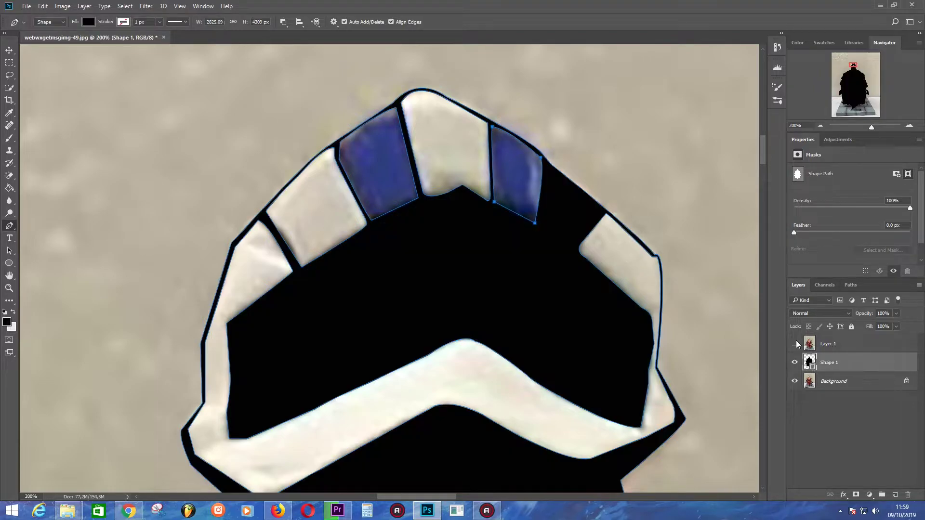
Trace and close a cutout path around the right white hat panel.
{"action": "left_click", "coordinate": [795, 344]}
{"action": "left_click", "coordinate": [795, 343]}
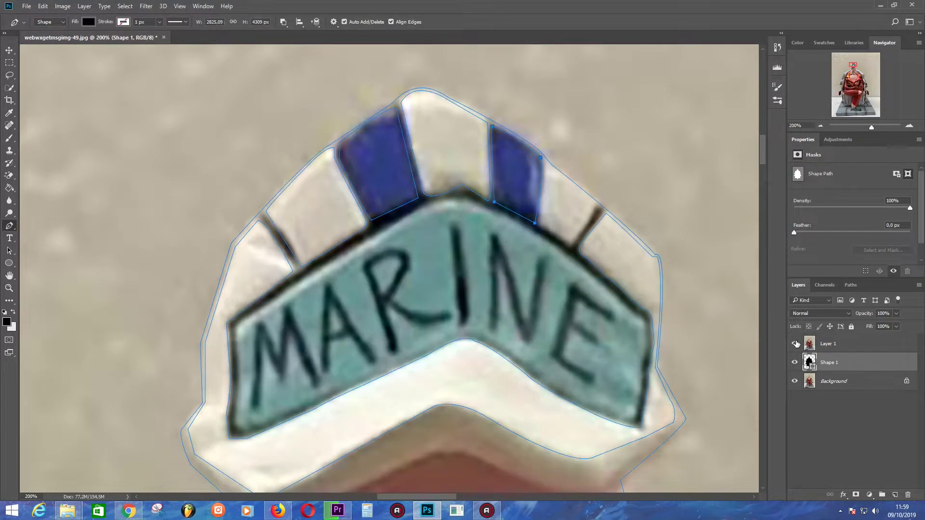
{"action": "left_click", "coordinate": [795, 343]}
{"action": "left_click", "coordinate": [795, 344]}
{"action": "left_click", "coordinate": [545, 163]}
{"action": "left_click", "coordinate": [538, 226]}
{"action": "left_click", "coordinate": [563, 237]}
{"action": "left_click", "coordinate": [576, 238]}
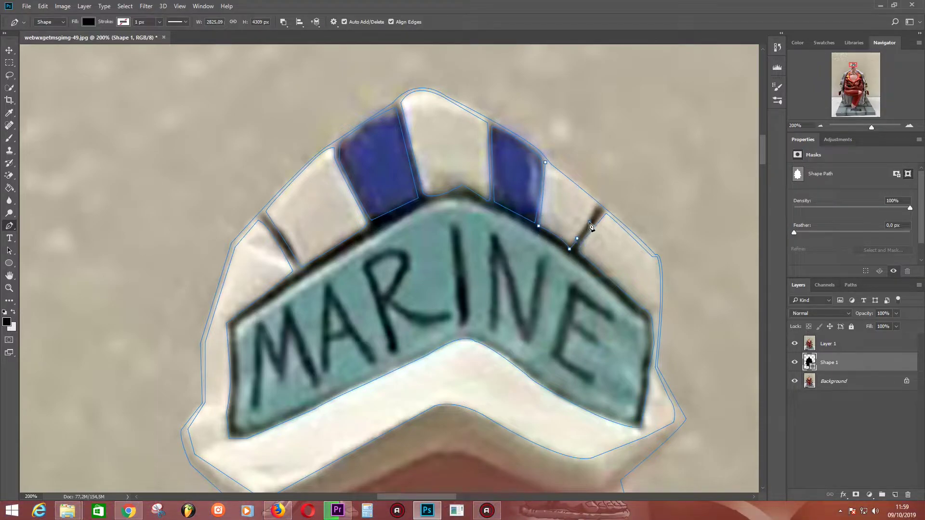
{"action": "left_click", "coordinate": [545, 162]}
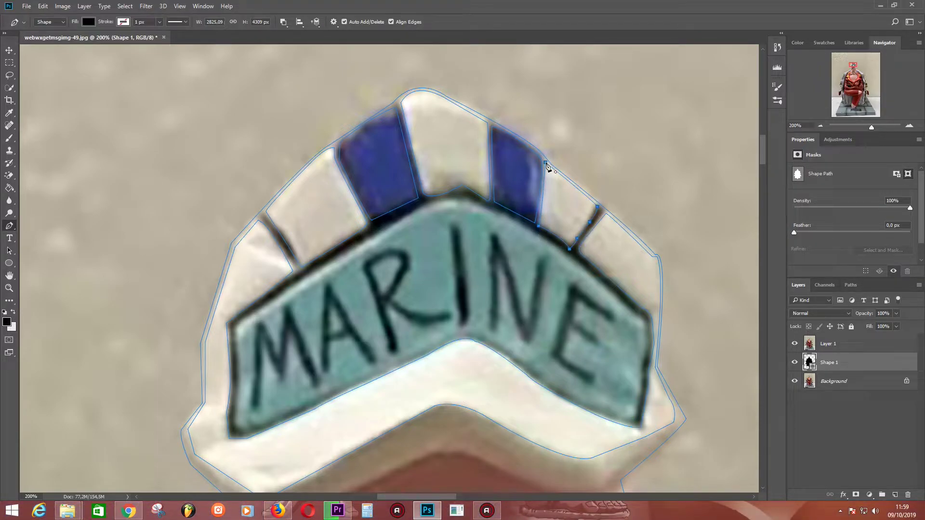
Start the MARINE label cutout, tracing its top edge and down the right side.
{"action": "left_click", "coordinate": [236, 327]}
{"action": "left_click", "coordinate": [348, 251]}
{"action": "left_click_drag", "start_coordinate": [441, 201], "coordinate": [465, 196]}
{"action": "left_click", "coordinate": [517, 223]}
{"action": "left_click", "coordinate": [563, 251]}
{"action": "left_click", "coordinate": [619, 296]}
{"action": "left_click", "coordinate": [639, 317]}
{"action": "left_click", "coordinate": [645, 315]}
{"action": "left_click", "coordinate": [647, 350]}
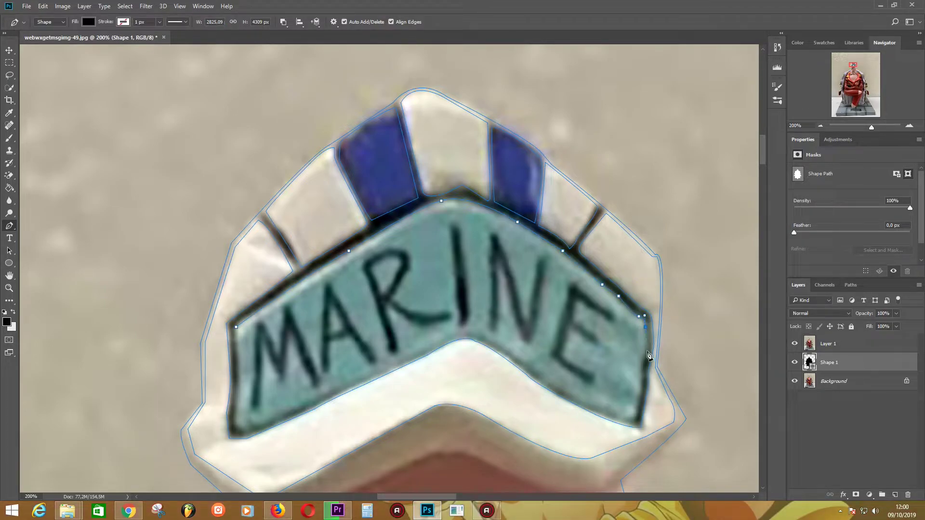
Finish the MARINE label path around its lower edge and close it at the left corner.
{"action": "left_click", "coordinate": [643, 376]}
{"action": "left_click", "coordinate": [641, 409]}
{"action": "left_click", "coordinate": [633, 425]}
{"action": "left_click_drag", "start_coordinate": [636, 417], "coordinate": [573, 401]}
{"action": "left_click_drag", "start_coordinate": [456, 334], "coordinate": [439, 343]}
{"action": "left_click", "coordinate": [234, 424]}
{"action": "left_click", "coordinate": [239, 382]}
{"action": "left_click", "coordinate": [236, 327]}
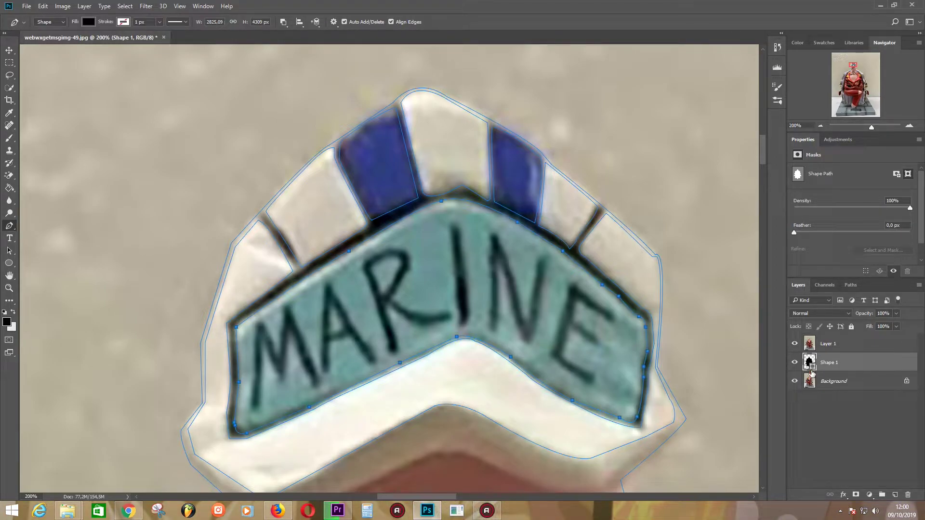
Toggle the photo and background layers to preview the silhouette cutouts.
{"action": "left_click", "coordinate": [795, 344]}
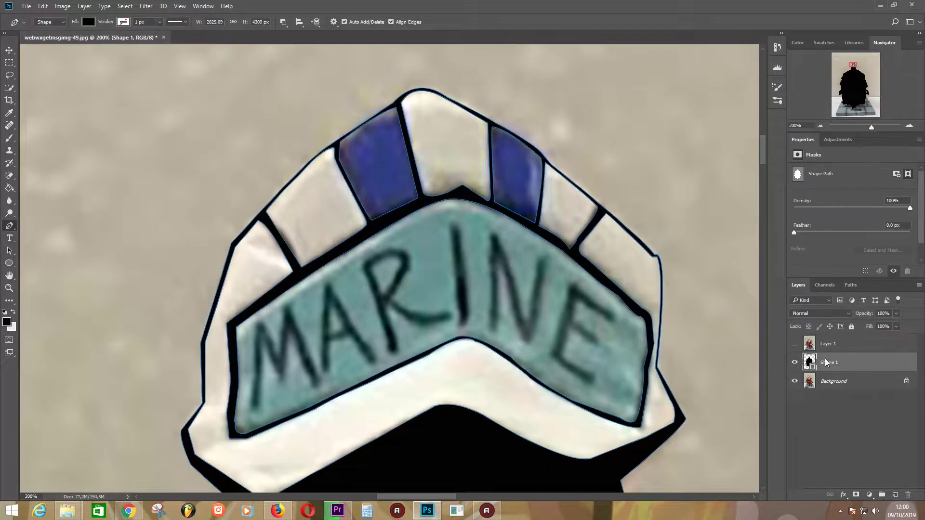
{"action": "left_click", "coordinate": [795, 344]}
{"action": "left_click", "coordinate": [794, 381]}
{"action": "scroll", "coordinate": [385, 269], "scroll_direction": "down", "scroll_amount": 3}
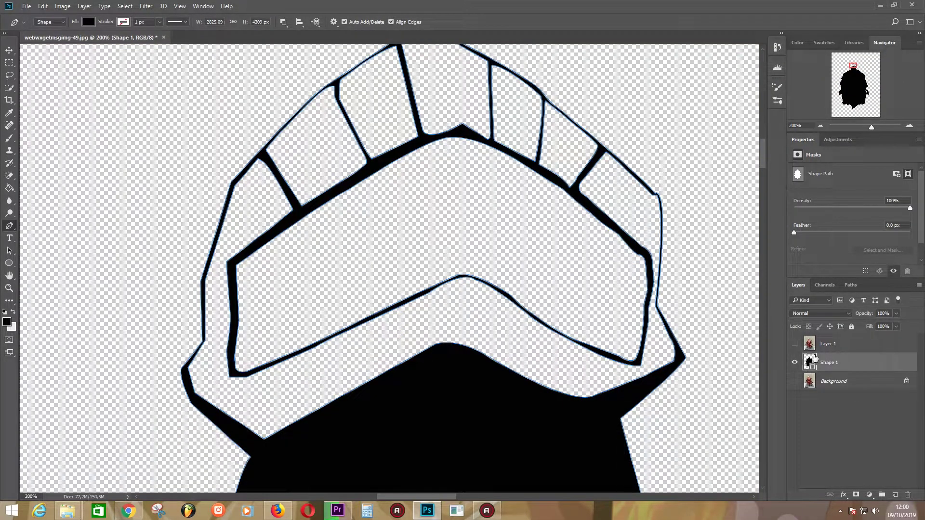
{"action": "left_click", "coordinate": [795, 344]}
{"action": "left_click", "coordinate": [795, 343]}
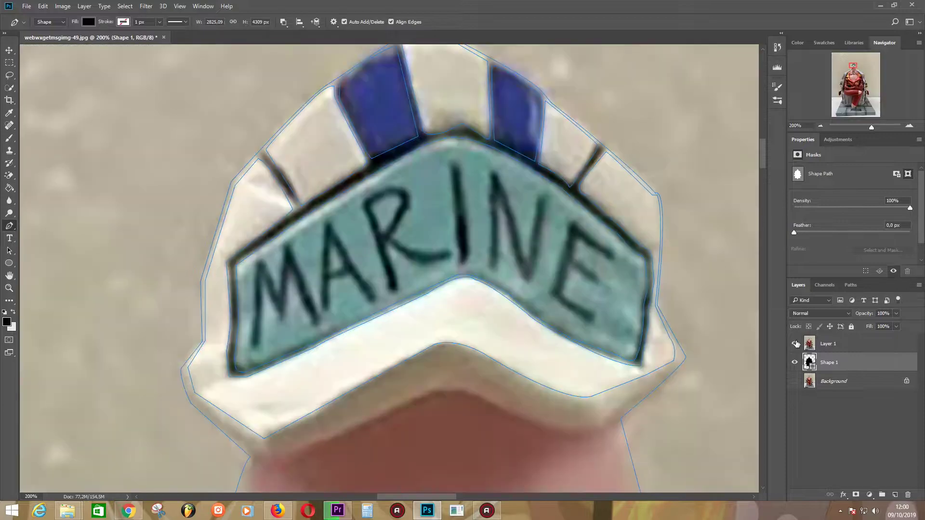
Show the photo, pan to the face, and start a new path along the hat's underside.
{"action": "left_click", "coordinate": [795, 343]}
{"action": "left_click_drag", "start_coordinate": [341, 361], "coordinate": [379, 204]}
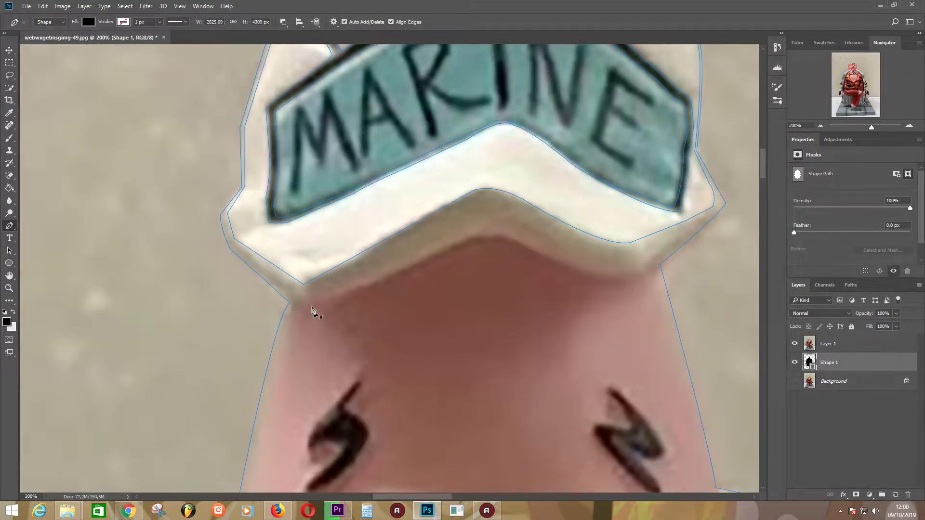
{"action": "mouse_move", "coordinate": [314, 310]}
{"action": "left_mouse_down"}
{"action": "mouse_move", "coordinate": [542, 113]}
{"action": "mouse_move", "coordinate": [518, 182]}
{"action": "left_mouse_up"}
{"action": "scroll", "coordinate": [476, 436], "scroll_direction": "up", "scroll_amount": 2}
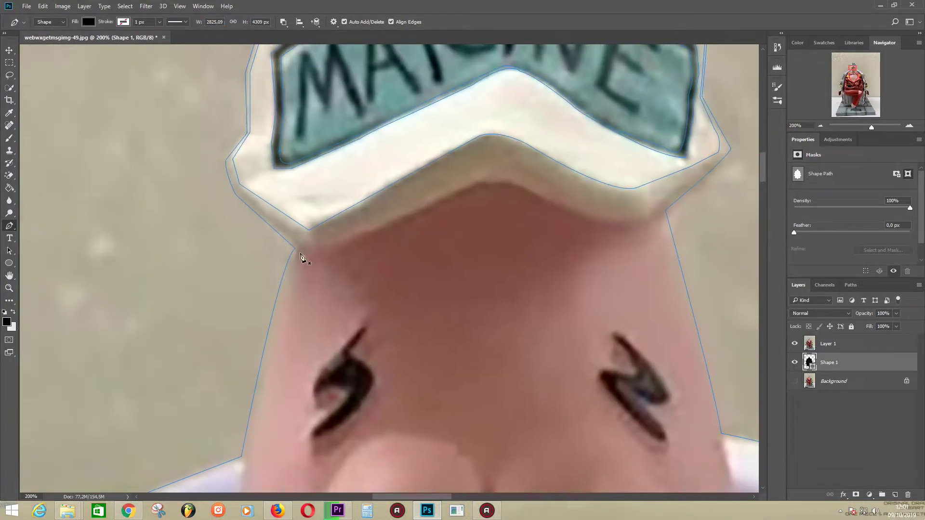
{"action": "left_click", "coordinate": [463, 195]}
{"action": "left_click_drag", "start_coordinate": [307, 263], "coordinate": [340, 224]}
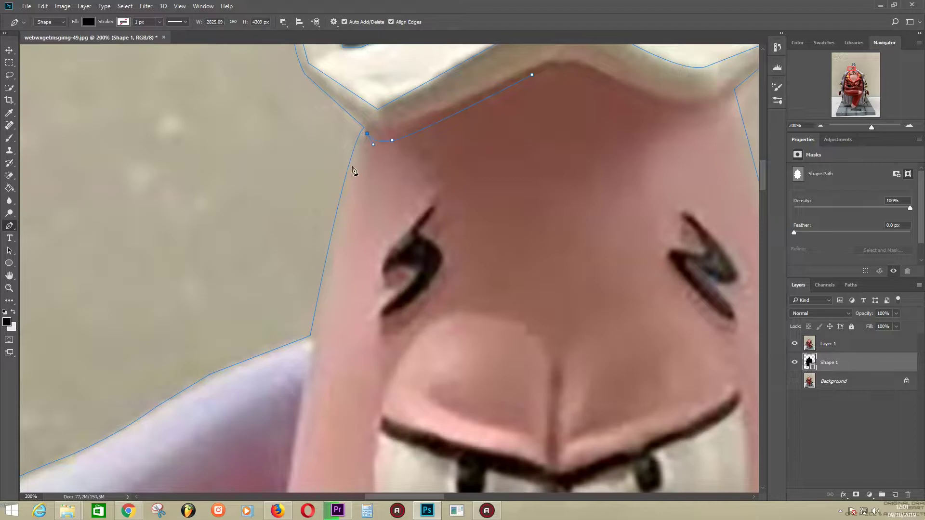
Trace the path down the face's left edge and around the nose tip.
{"action": "left_click", "coordinate": [326, 256]}
{"action": "left_click", "coordinate": [312, 336]}
{"action": "left_click_drag", "start_coordinate": [311, 336], "coordinate": [354, 219]}
{"action": "left_click", "coordinate": [322, 297]}
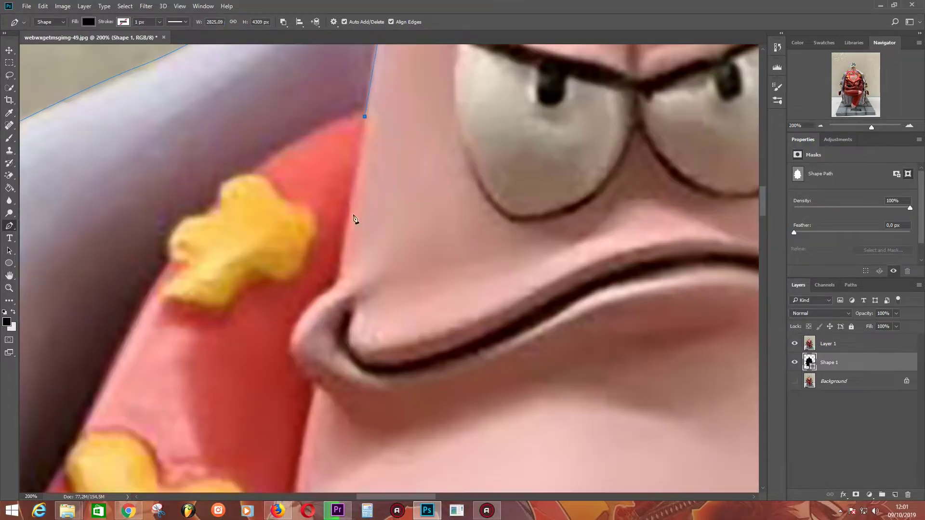
{"action": "left_click", "coordinate": [344, 243]}
{"action": "left_click", "coordinate": [340, 274]}
{"action": "left_click", "coordinate": [318, 298]}
{"action": "left_click_drag", "start_coordinate": [320, 304], "coordinate": [335, 216]}
{"action": "left_click_drag", "start_coordinate": [307, 256], "coordinate": [308, 277]}
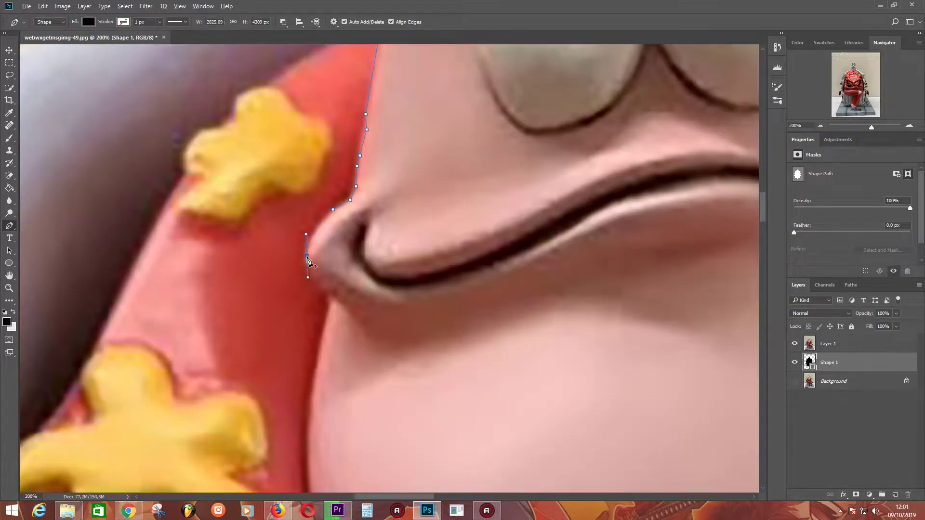
{"action": "left_click_drag", "start_coordinate": [394, 277], "coordinate": [427, 100]}
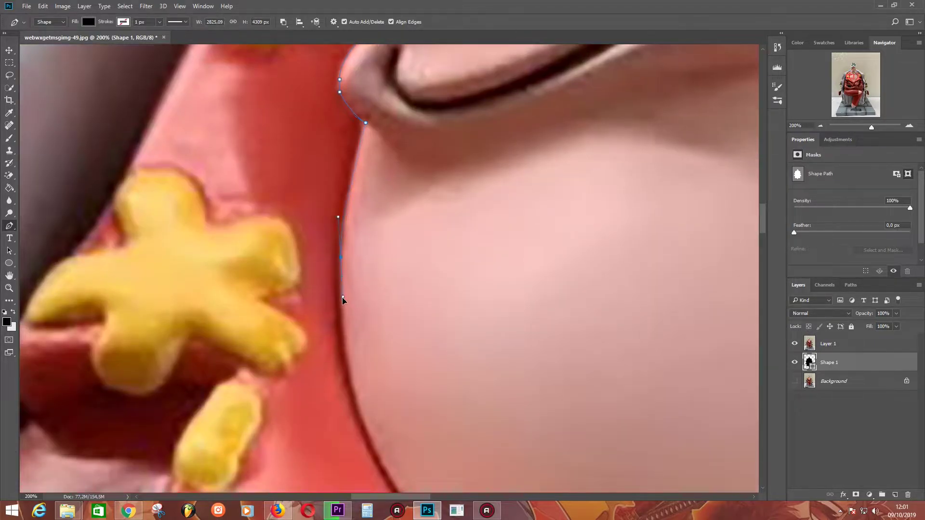
{"action": "left_click_drag", "start_coordinate": [384, 277], "coordinate": [374, 133]}
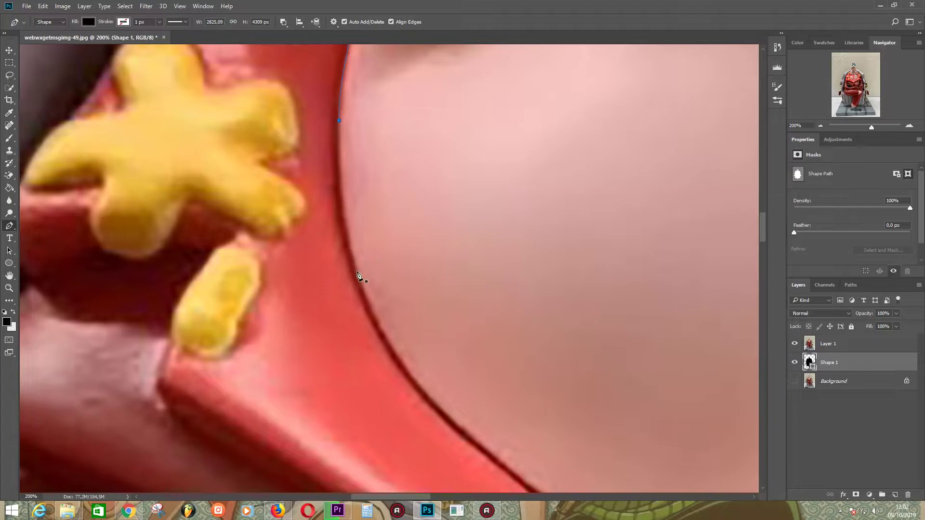
Undo misplaced anchors and trace the chin edge down into the collar's V-notch.
{"action": "key", "text": "ctrl+z"}
{"action": "key", "text": "ctrl+z"}
{"action": "key", "text": "ctrl+z"}
{"action": "left_click", "coordinate": [376, 331]}
{"action": "left_click", "coordinate": [402, 366]}
{"action": "left_click_drag", "start_coordinate": [488, 380], "coordinate": [344, 138]}
{"action": "left_click", "coordinate": [331, 201]}
{"action": "left_click", "coordinate": [420, 268]}
{"action": "left_click", "coordinate": [382, 245]}
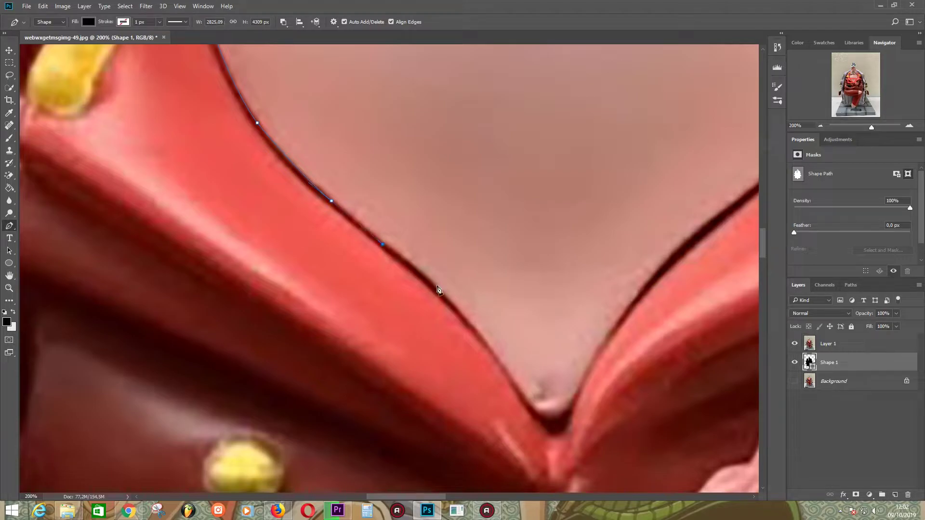
{"action": "left_click", "coordinate": [455, 308]}
{"action": "left_click", "coordinate": [496, 353]}
{"action": "left_click_drag", "start_coordinate": [553, 351], "coordinate": [454, 223]}
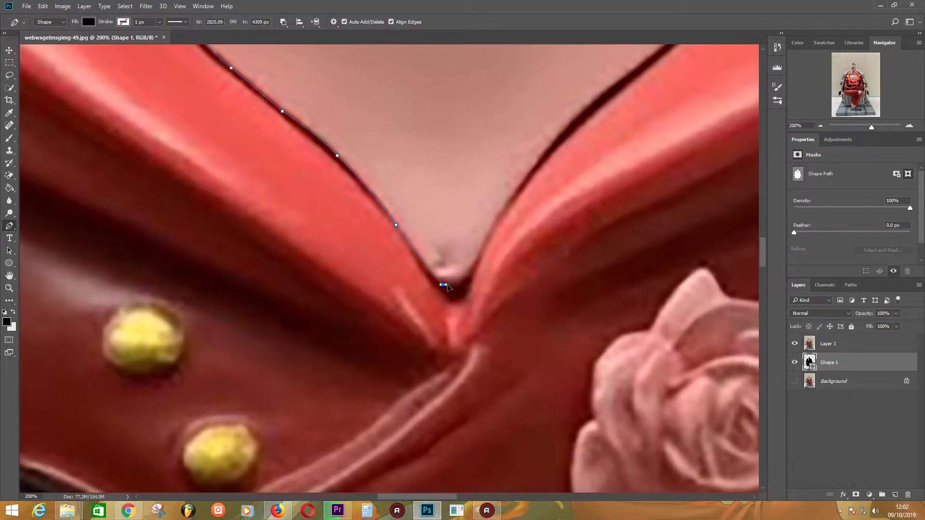
{"action": "left_click", "coordinate": [443, 284]}
{"action": "left_click", "coordinate": [507, 205]}
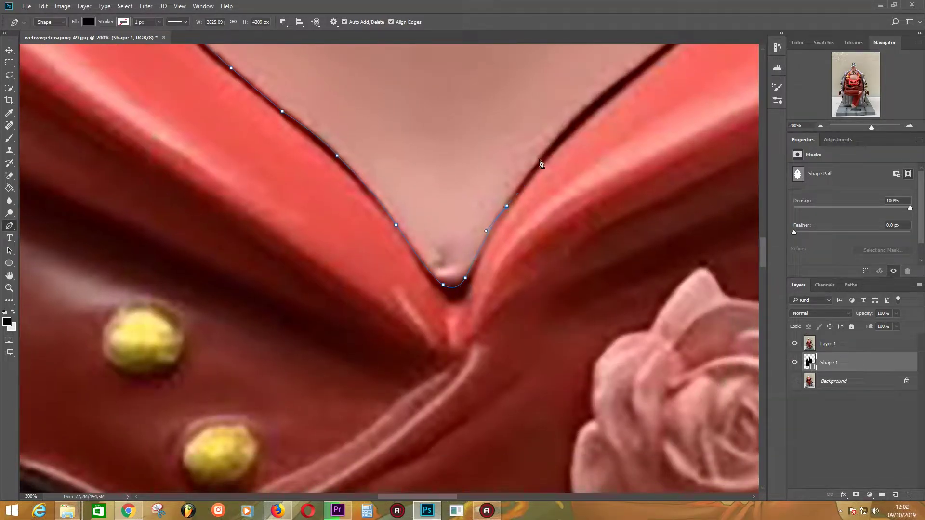
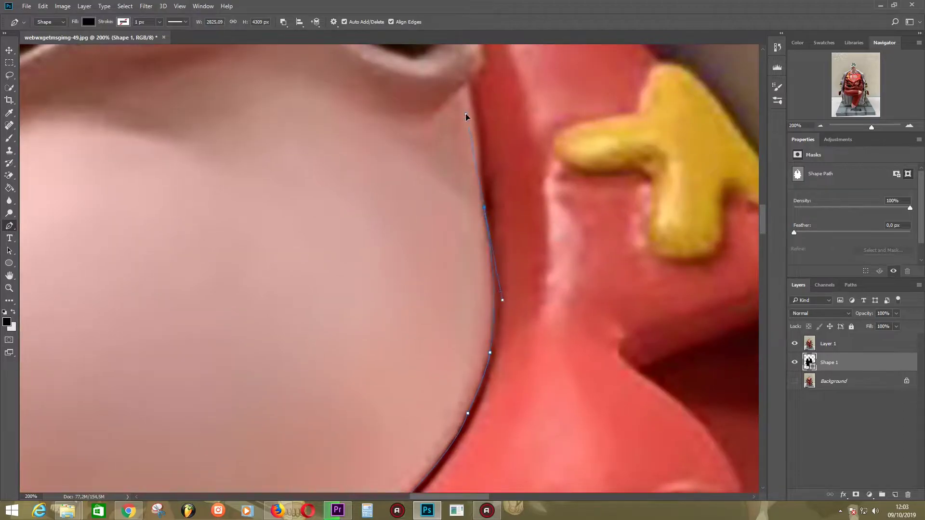
Trace Pen anchors from the chin up the face's right edge and the side of the head.
{"action": "scroll", "coordinate": [487, 268], "scroll_direction": "up", "scroll_amount": 3}
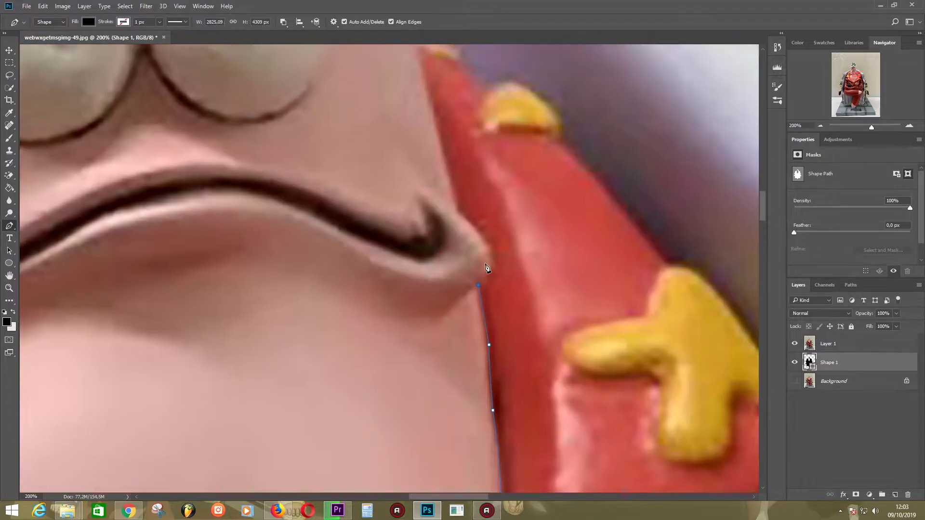
{"action": "left_click_drag", "start_coordinate": [496, 269], "coordinate": [490, 248]}
{"action": "left_click", "coordinate": [458, 211]}
{"action": "left_click", "coordinate": [444, 155]}
{"action": "scroll", "coordinate": [447, 253], "scroll_direction": "up", "scroll_amount": 5}
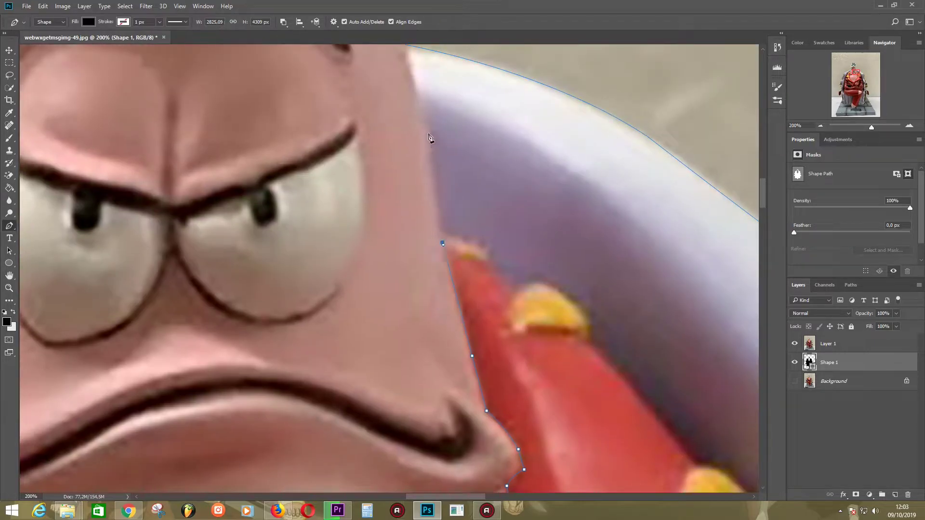
{"action": "left_click", "coordinate": [439, 169]}
{"action": "left_click", "coordinate": [415, 89]}
Add curved and corner anchors along the underside of the white hat brim.
{"action": "left_click_drag", "start_coordinate": [373, 199], "coordinate": [392, 316]}
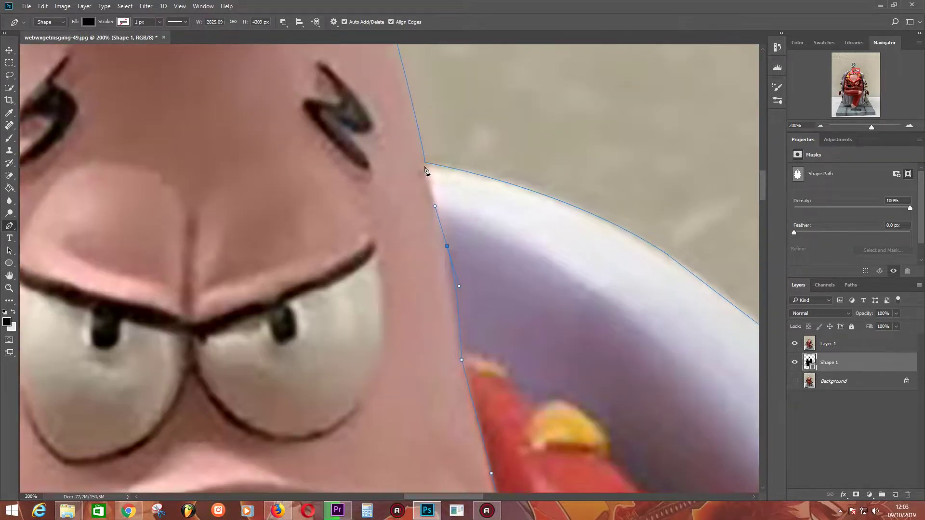
{"action": "left_click_drag", "start_coordinate": [412, 121], "coordinate": [450, 310]}
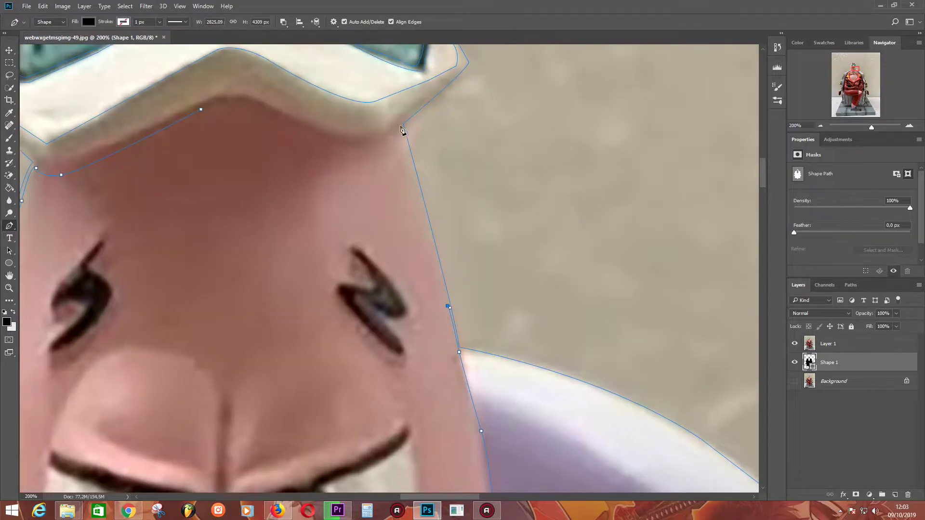
{"action": "left_click_drag", "start_coordinate": [400, 127], "coordinate": [404, 132]}
{"action": "left_click", "coordinate": [260, 102]}
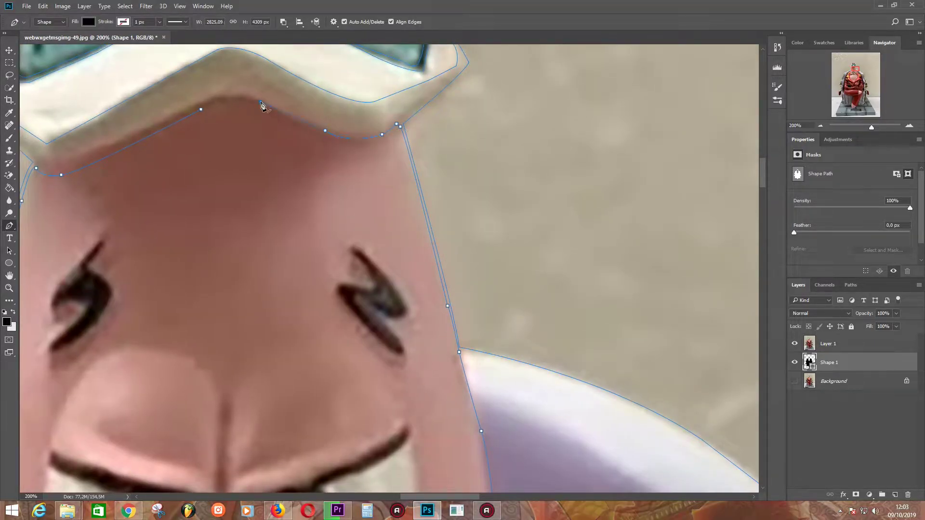
{"action": "left_click_drag", "start_coordinate": [200, 114], "coordinate": [251, 134]}
Hide and re-show Layer 1 to check the black silhouette around the face.
{"action": "left_click", "coordinate": [794, 344]}
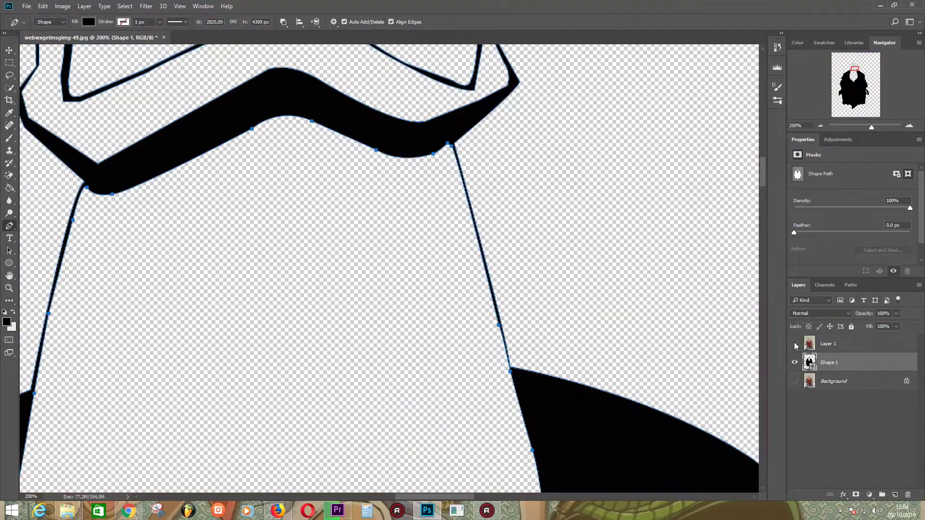
{"action": "left_click_drag", "start_coordinate": [854, 69], "coordinate": [855, 72]}
{"action": "left_click", "coordinate": [795, 344]}
Bring the gold tassel into view and anchor its bottom and right side up to the fist.
{"action": "left_click_drag", "start_coordinate": [309, 400], "coordinate": [450, 103]}
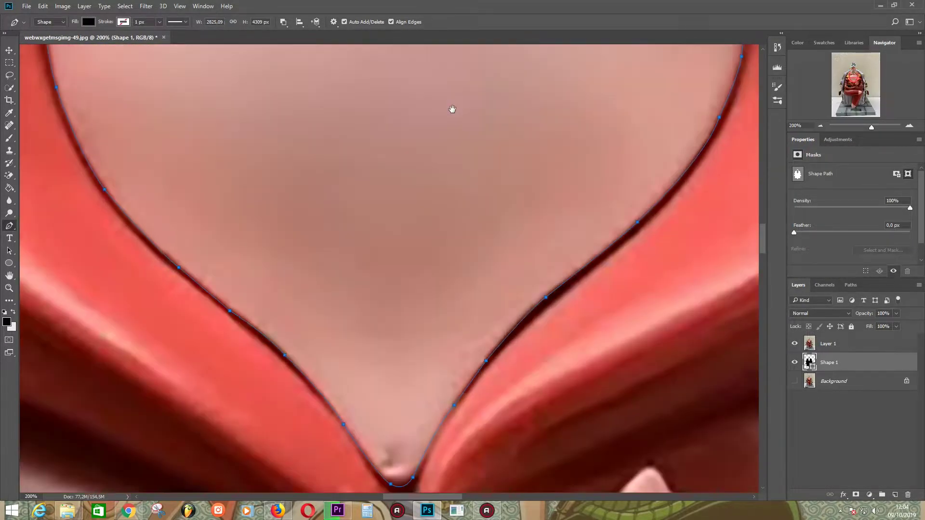
{"action": "scroll", "coordinate": [468, 250], "scroll_direction": "down", "scroll_amount": 3}
{"action": "scroll", "coordinate": [291, 212], "scroll_direction": "down", "scroll_amount": 1}
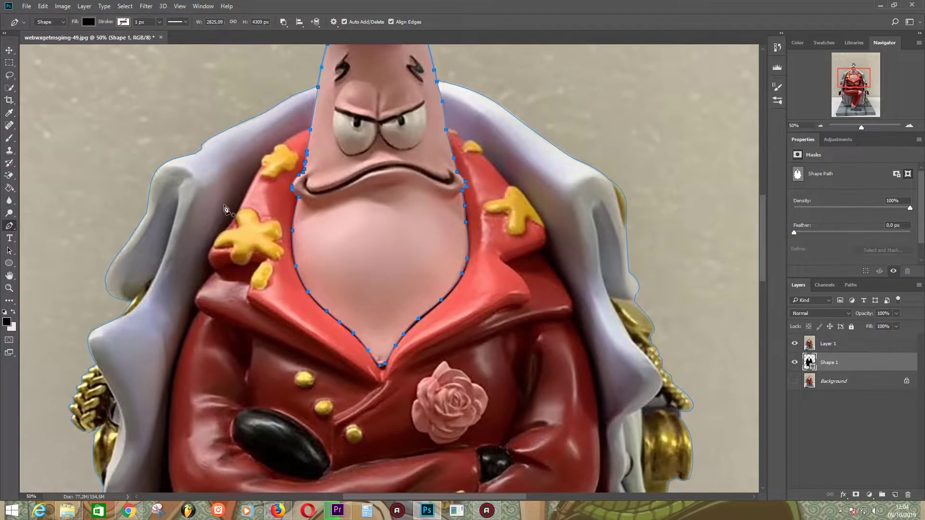
{"action": "scroll", "coordinate": [223, 213], "scroll_direction": "down", "scroll_amount": 5}
{"action": "left_click_drag", "start_coordinate": [253, 275], "coordinate": [451, 351]}
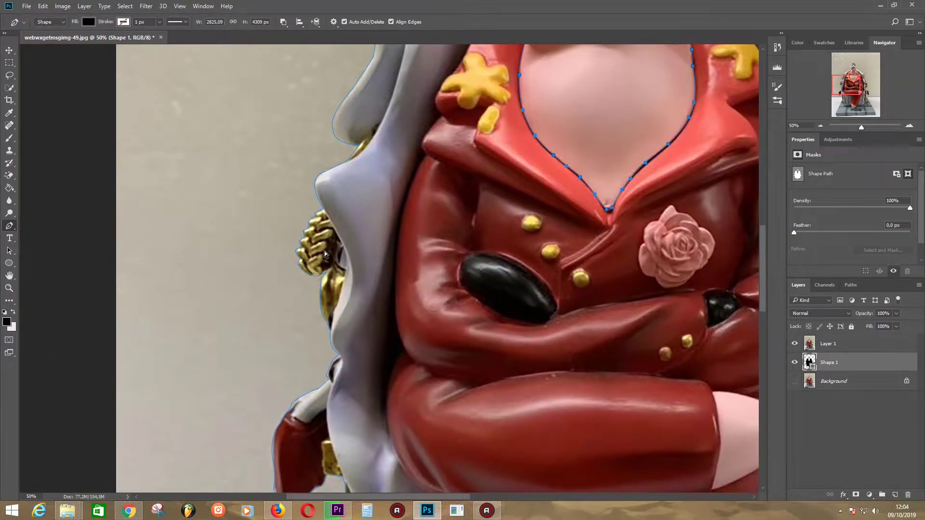
{"action": "scroll", "coordinate": [325, 251], "scroll_direction": "up", "scroll_amount": 4}
{"action": "mouse_move", "coordinate": [172, 305]}
{"action": "left_mouse_down"}
{"action": "mouse_move", "coordinate": [406, 361]}
{"action": "mouse_move", "coordinate": [407, 347]}
{"action": "left_mouse_up"}
{"action": "left_click", "coordinate": [422, 342]}
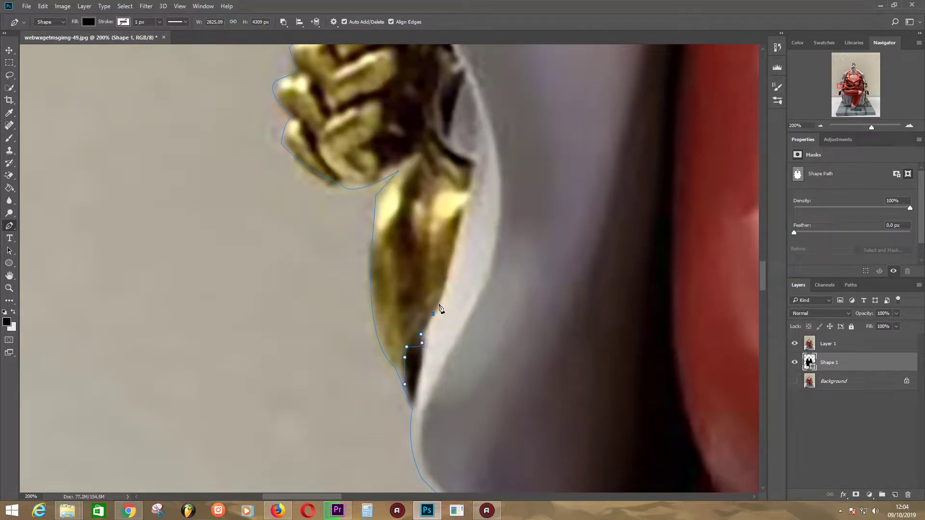
{"action": "left_click_drag", "start_coordinate": [432, 314], "coordinate": [439, 305]}
{"action": "left_click_drag", "start_coordinate": [470, 166], "coordinate": [459, 166]}
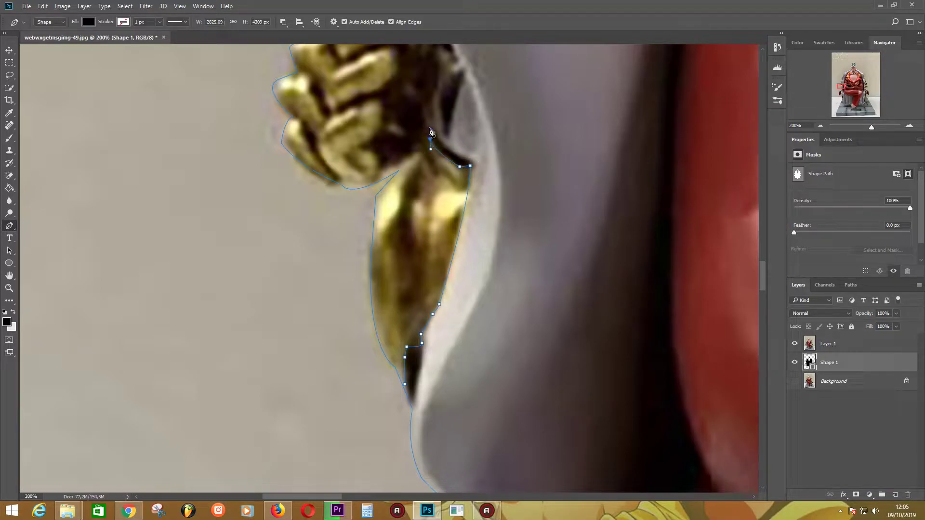
{"action": "left_click_drag", "start_coordinate": [428, 129], "coordinate": [430, 138]}
Trace anchors along the fist's inner edge and up past it.
{"action": "scroll", "coordinate": [434, 134], "scroll_direction": "up", "scroll_amount": 2}
{"action": "left_click", "coordinate": [432, 209]}
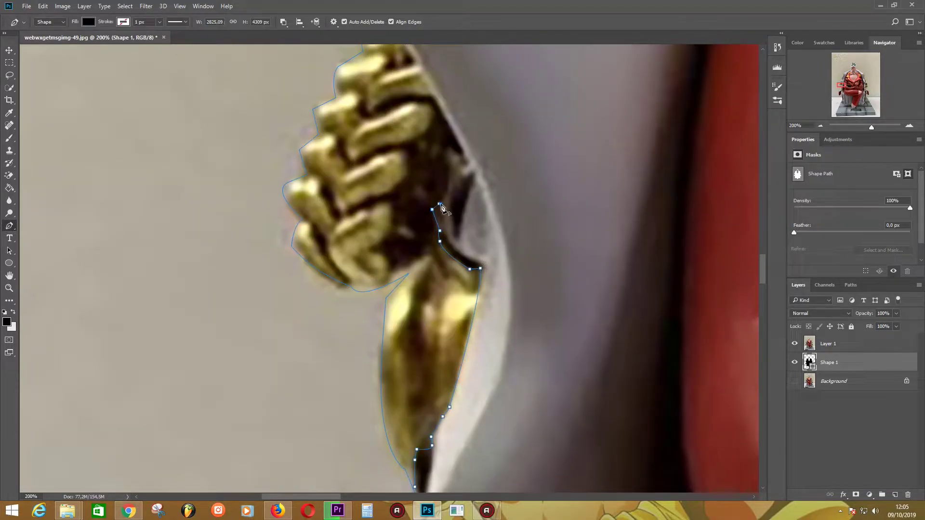
{"action": "left_click", "coordinate": [442, 196]}
{"action": "left_click", "coordinate": [450, 191]}
{"action": "left_click", "coordinate": [450, 164]}
{"action": "left_click", "coordinate": [449, 148]}
Anchor the top of the fist and down its left knuckles.
{"action": "left_click_drag", "start_coordinate": [417, 114], "coordinate": [428, 191]}
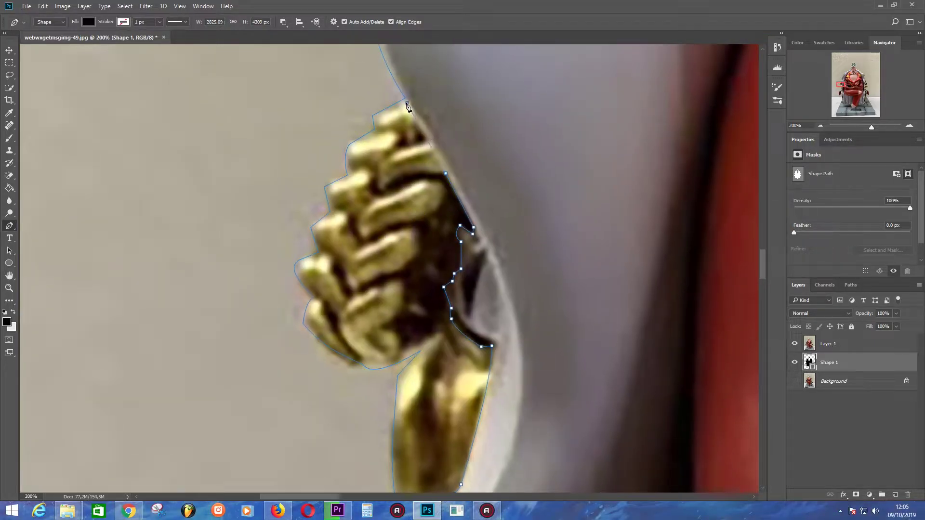
{"action": "left_click", "coordinate": [375, 116]}
{"action": "left_click", "coordinate": [406, 101]}
{"action": "left_click", "coordinate": [375, 130]}
{"action": "left_click", "coordinate": [352, 146]}
{"action": "left_click", "coordinate": [350, 176]}
{"action": "left_click", "coordinate": [327, 188]}
{"action": "left_click", "coordinate": [332, 212]}
{"action": "left_click", "coordinate": [314, 229]}
{"action": "left_click", "coordinate": [301, 262]}
Trace the fist's lower-left edge and tassel, closing the path at its start anchor.
{"action": "left_click", "coordinate": [317, 295]}
{"action": "left_click", "coordinate": [305, 323]}
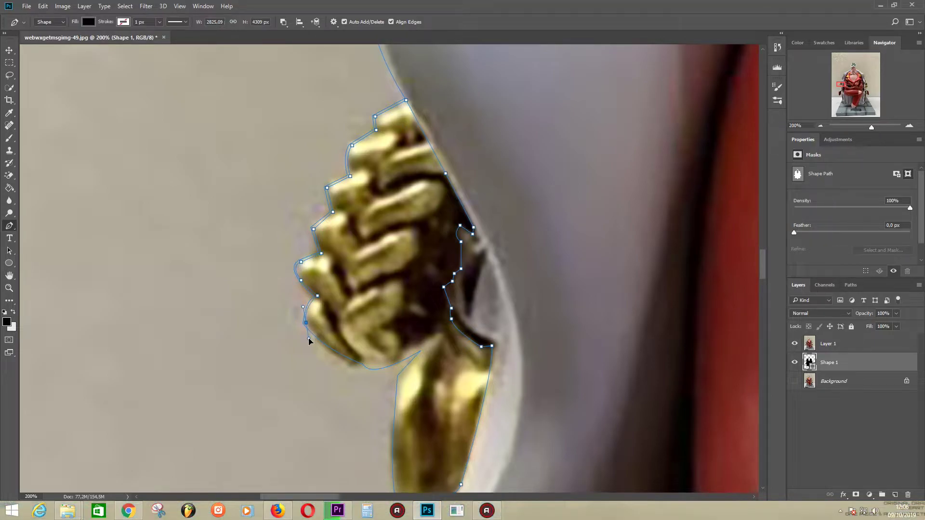
{"action": "left_click_drag", "start_coordinate": [353, 359], "coordinate": [392, 366]}
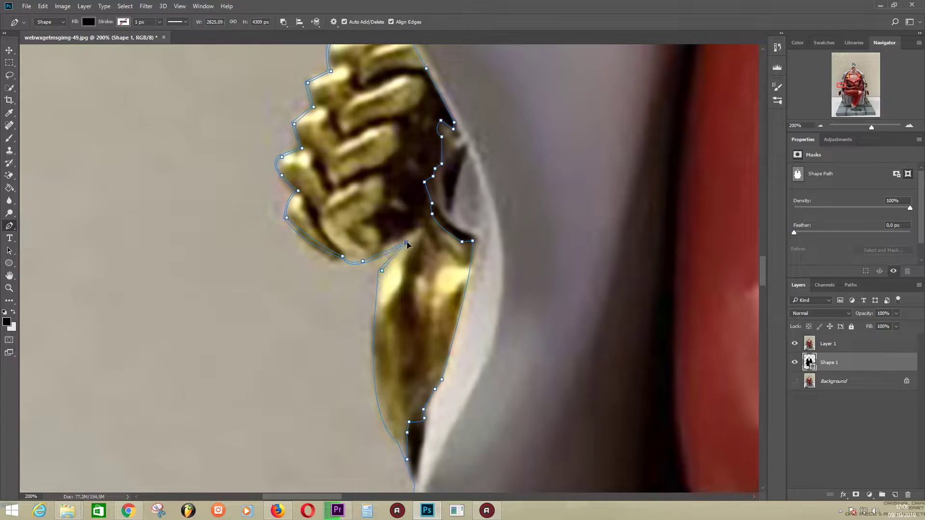
{"action": "left_click", "coordinate": [376, 364]}
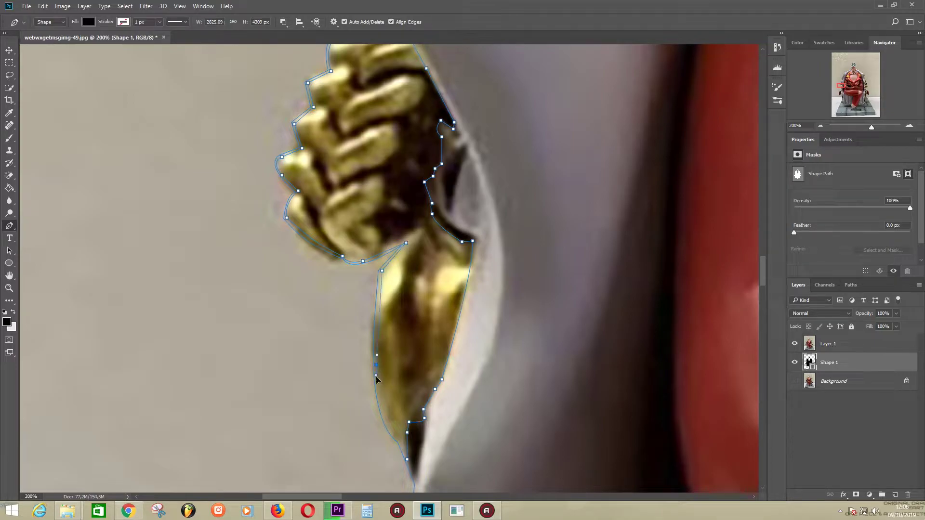
{"action": "left_click", "coordinate": [399, 440]}
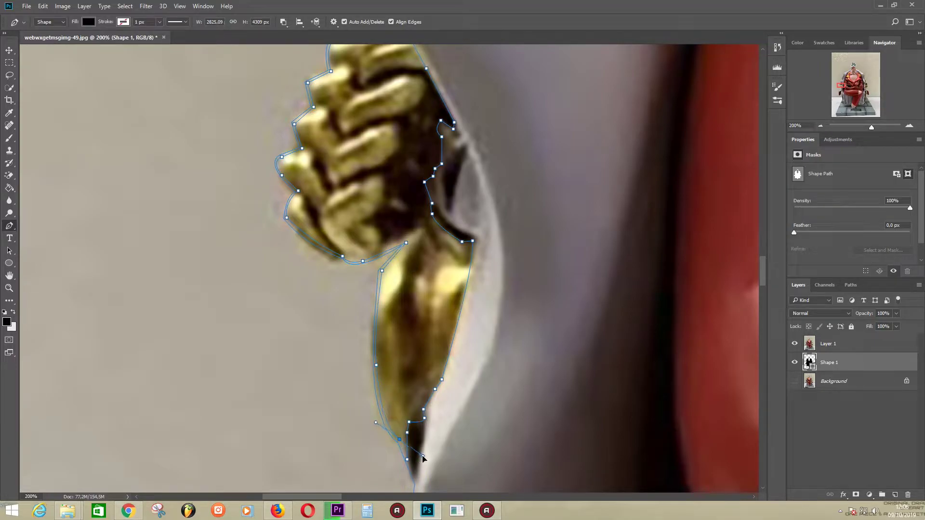
Toggle Layer 1 to compare the black shape, then zoom out.
{"action": "left_click", "coordinate": [795, 344]}
{"action": "left_click", "coordinate": [795, 344]}
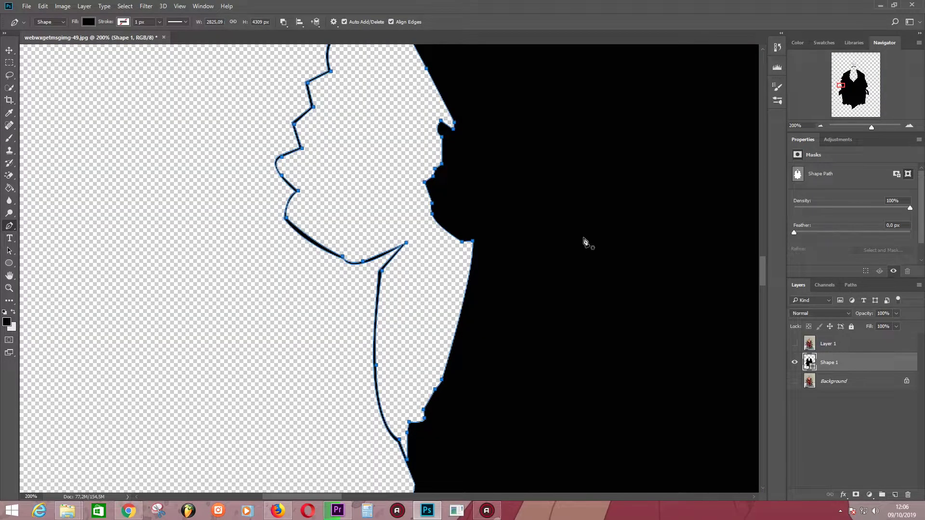
{"action": "key", "text": "ctrl+minus"}
{"action": "key", "text": "ctrl+minus"}
{"action": "key", "text": "ctrl+minus"}
{"action": "scroll", "coordinate": [742, 301], "scroll_direction": "down", "scroll_amount": 3}
Show Layer 1 again and zoom in on the lower drape and leg.
{"action": "left_click", "coordinate": [795, 344]}
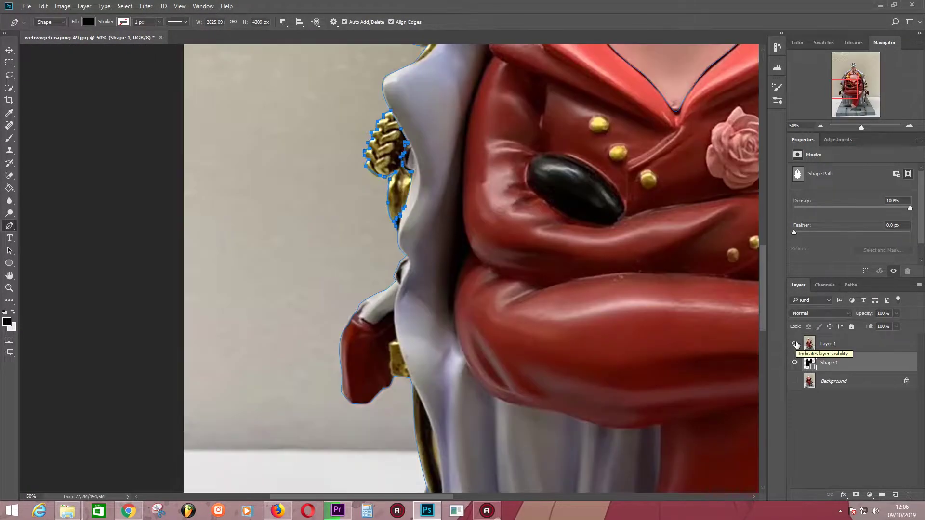
{"action": "key", "text": "ctrl+plus"}
{"action": "scroll", "coordinate": [588, 347], "scroll_direction": "down", "scroll_amount": 5}
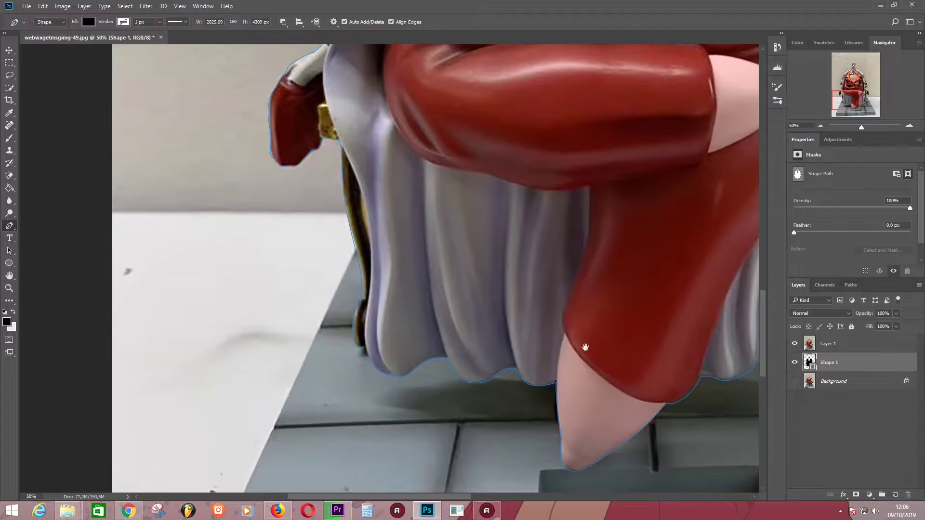
{"action": "scroll", "coordinate": [576, 331], "scroll_direction": "left", "scroll_amount": 3}
{"action": "key", "text": "ctrl+plus"}
{"action": "scroll", "coordinate": [530, 289], "scroll_direction": "down", "scroll_amount": 5}
{"action": "scroll", "coordinate": [530, 290], "scroll_direction": "right", "scroll_amount": 3}
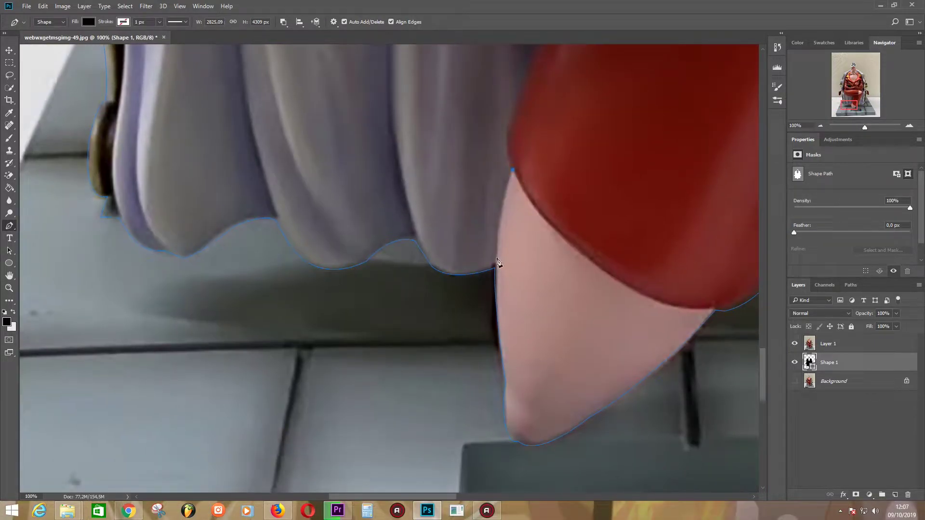
Outline the pink leg from its left edge around the pointed tip to the trouser.
{"action": "left_click", "coordinate": [499, 234]}
{"action": "left_click", "coordinate": [587, 418]}
{"action": "left_click_drag", "start_coordinate": [624, 393], "coordinate": [645, 374]}
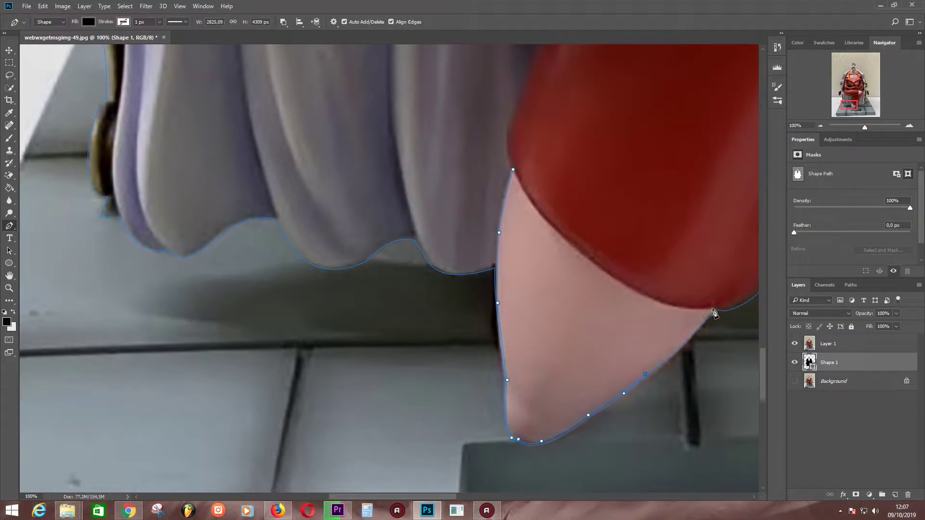
{"action": "left_click_drag", "start_coordinate": [573, 247], "coordinate": [543, 219]}
Anchor the red trouser's left edge down to where it meets the leg.
{"action": "scroll", "coordinate": [613, 310], "scroll_direction": "up", "scroll_amount": 5}
{"action": "scroll", "coordinate": [502, 320], "scroll_direction": "right", "scroll_amount": 4}
{"action": "scroll", "coordinate": [473, 72], "scroll_direction": "up", "scroll_amount": 2}
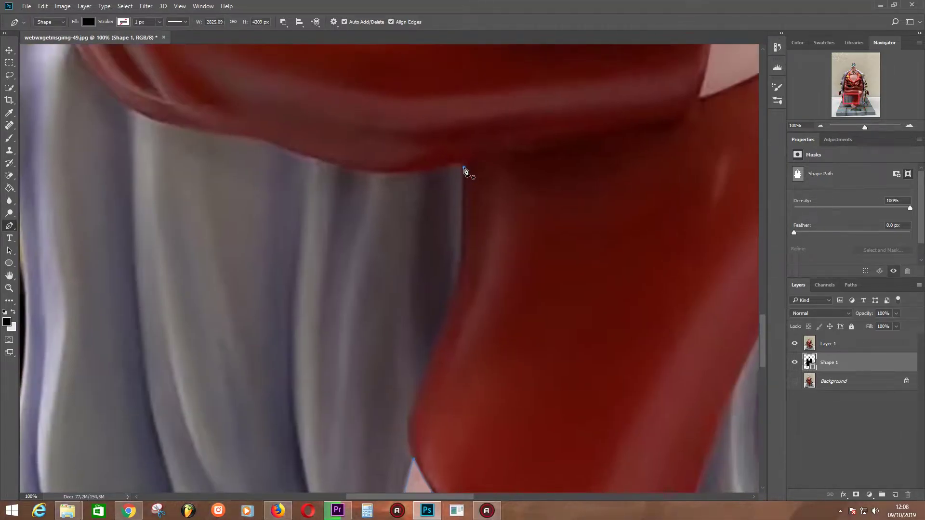
{"action": "left_click", "coordinate": [463, 168]}
{"action": "left_click", "coordinate": [463, 259]}
{"action": "left_click", "coordinate": [409, 417]}
Add curved anchors along the white drape's scalloped hem.
{"action": "scroll", "coordinate": [413, 369], "scroll_direction": "down", "scroll_amount": 3}
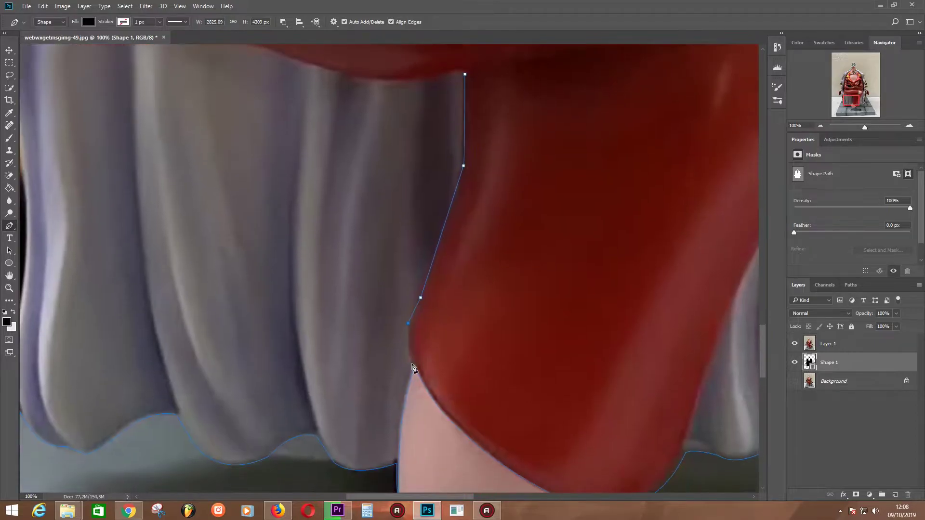
{"action": "scroll", "coordinate": [459, 362], "scroll_direction": "down", "scroll_amount": 4}
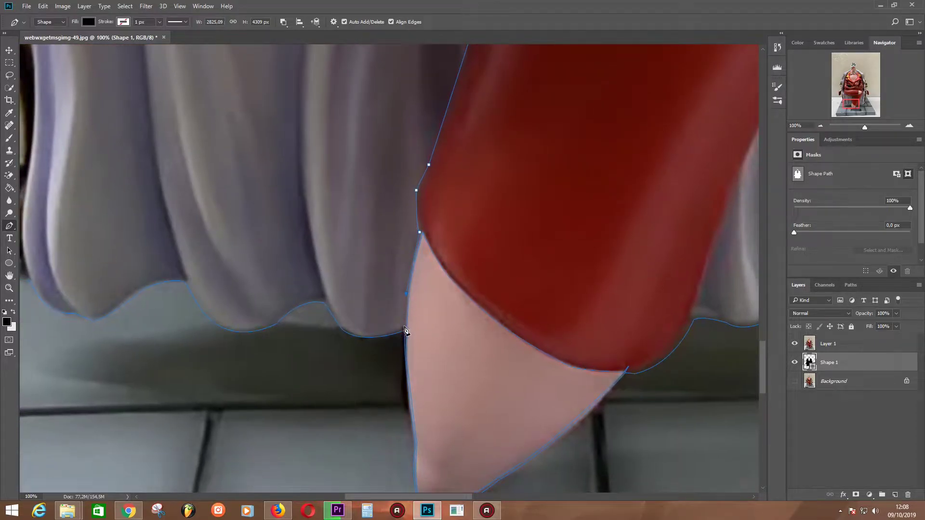
{"action": "left_click_drag", "start_coordinate": [311, 302], "coordinate": [295, 305]}
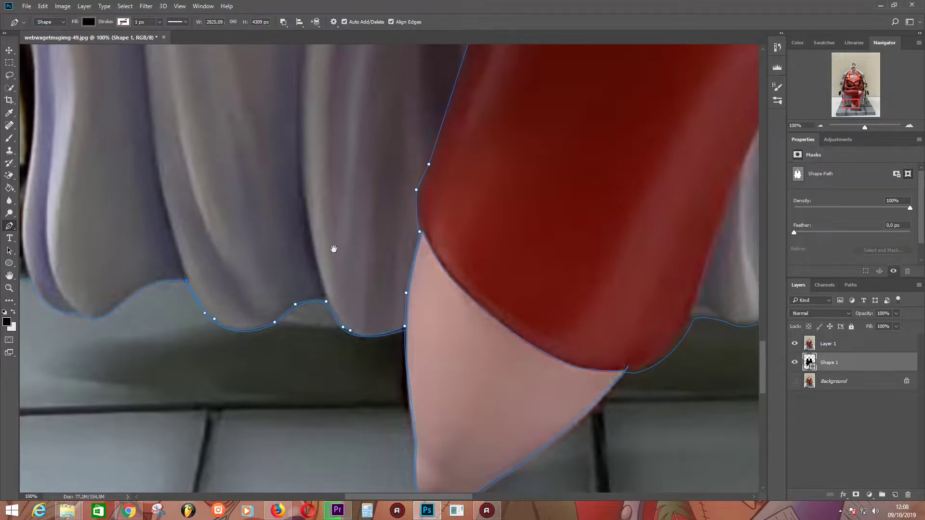
{"action": "scroll", "coordinate": [333, 250], "scroll_direction": "left", "scroll_amount": 5}
{"action": "scroll", "coordinate": [332, 250], "scroll_direction": "down", "scroll_amount": 1}
{"action": "left_click_drag", "start_coordinate": [319, 255], "coordinate": [287, 267]}
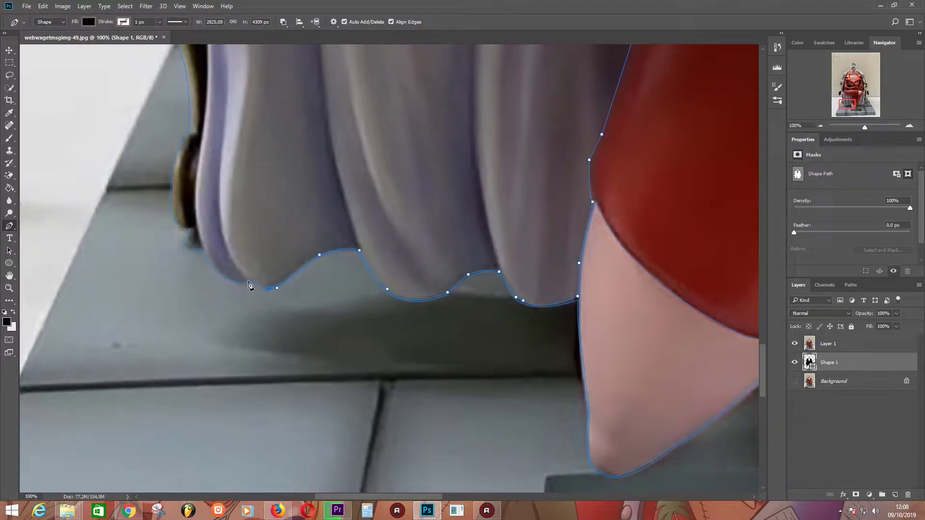
Anchor the hem's left end and climb the drape's left edge.
{"action": "left_click", "coordinate": [201, 241]}
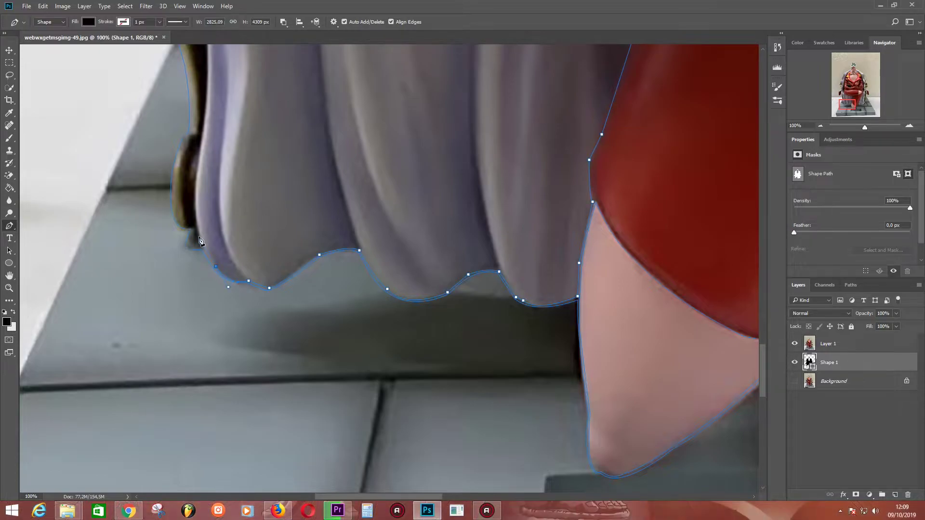
{"action": "left_click", "coordinate": [198, 168]}
{"action": "scroll", "coordinate": [199, 168], "scroll_direction": "up", "scroll_amount": 5}
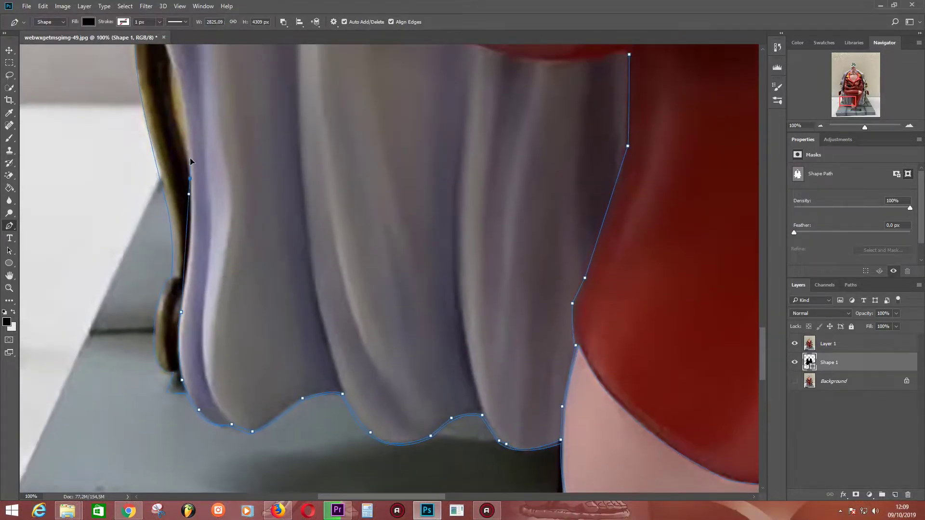
{"action": "left_click_drag", "start_coordinate": [190, 179], "coordinate": [188, 118]}
{"action": "scroll", "coordinate": [190, 184], "scroll_direction": "up", "scroll_amount": 6}
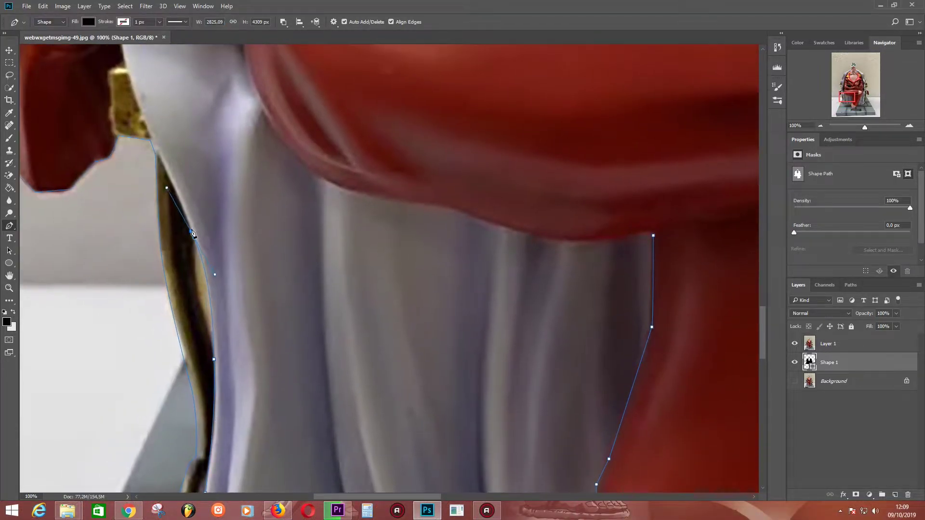
{"action": "scroll", "coordinate": [188, 213], "scroll_direction": "left", "scroll_amount": 2}
{"action": "scroll", "coordinate": [187, 213], "scroll_direction": "up", "scroll_amount": 2}
{"action": "scroll", "coordinate": [233, 248], "scroll_direction": "up", "scroll_amount": 3}
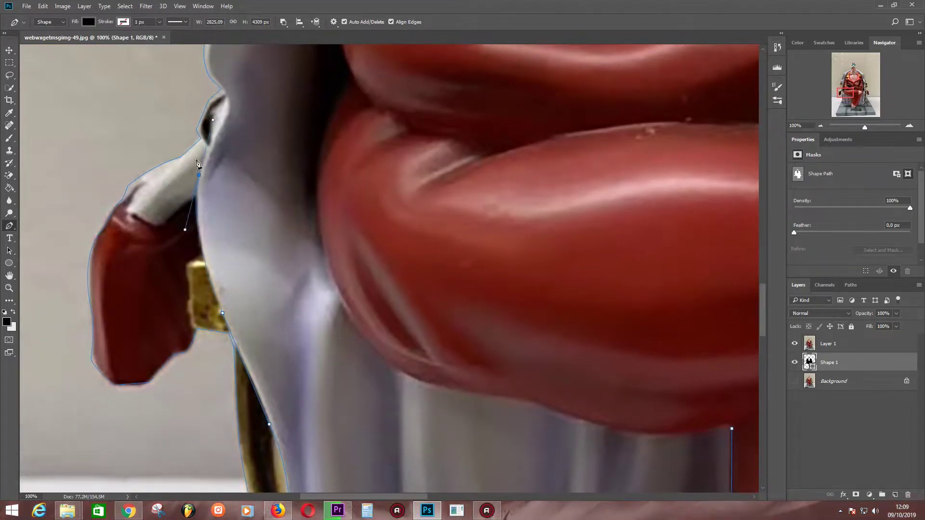
{"action": "scroll", "coordinate": [229, 215], "scroll_direction": "up", "scroll_amount": 4}
Extend the outline up the white cloak edge, curving around its bend.
{"action": "left_click", "coordinate": [215, 171]}
{"action": "left_click", "coordinate": [206, 154]}
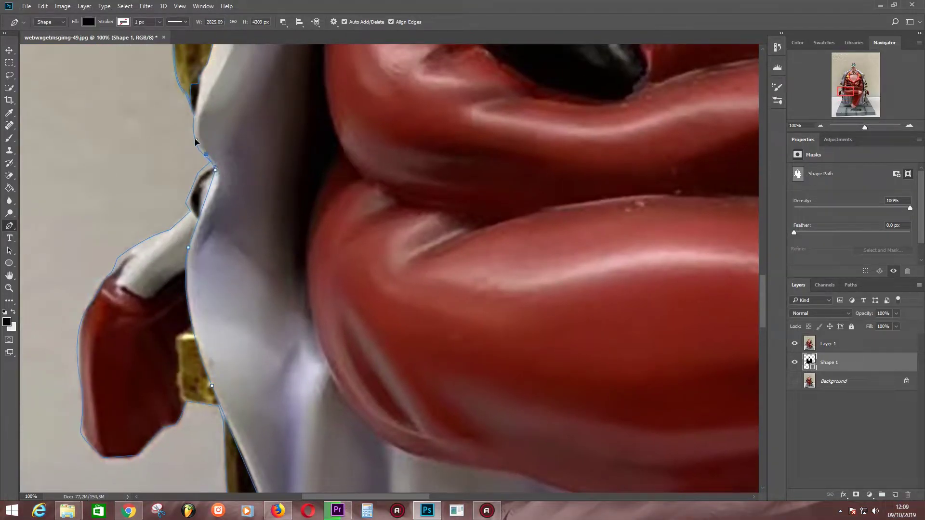
{"action": "scroll", "coordinate": [223, 120], "scroll_direction": "up", "scroll_amount": 4}
{"action": "scroll", "coordinate": [223, 120], "scroll_direction": "left", "scroll_amount": 4}
{"action": "left_click", "coordinate": [300, 228]}
{"action": "left_click_drag", "start_coordinate": [300, 228], "coordinate": [303, 203]}
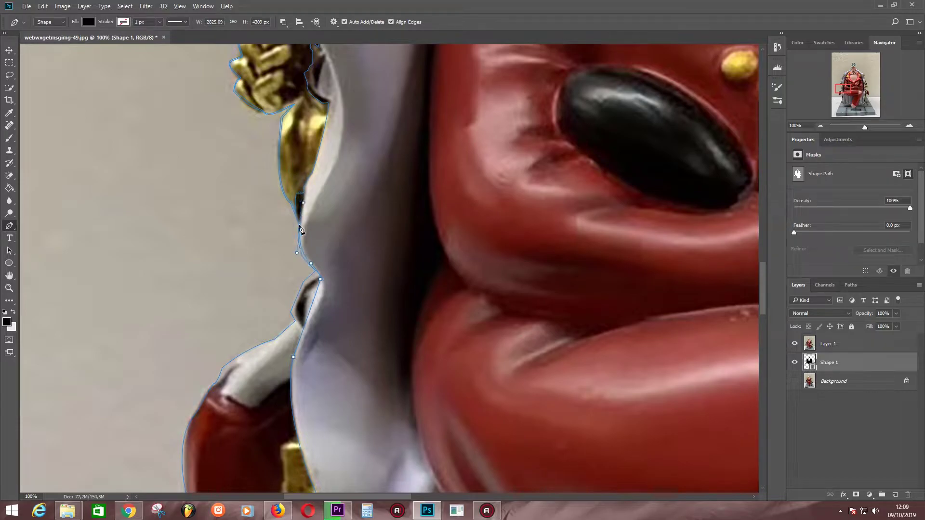
Place anchors up the edge of the gold braided trim.
{"action": "left_click", "coordinate": [306, 191]}
{"action": "left_click", "coordinate": [314, 174]}
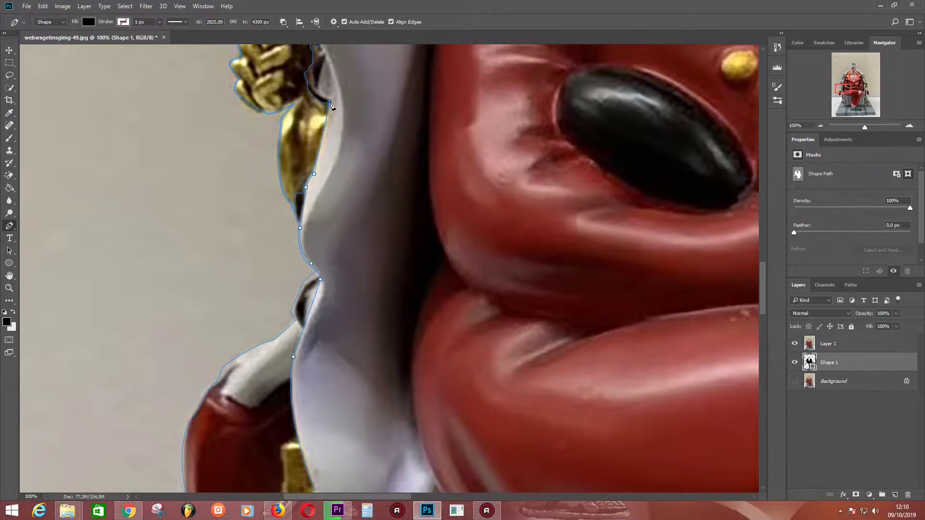
{"action": "left_click", "coordinate": [330, 123]}
{"action": "left_click", "coordinate": [329, 102]}
{"action": "scroll", "coordinate": [357, 232], "scroll_direction": "up", "scroll_amount": 5}
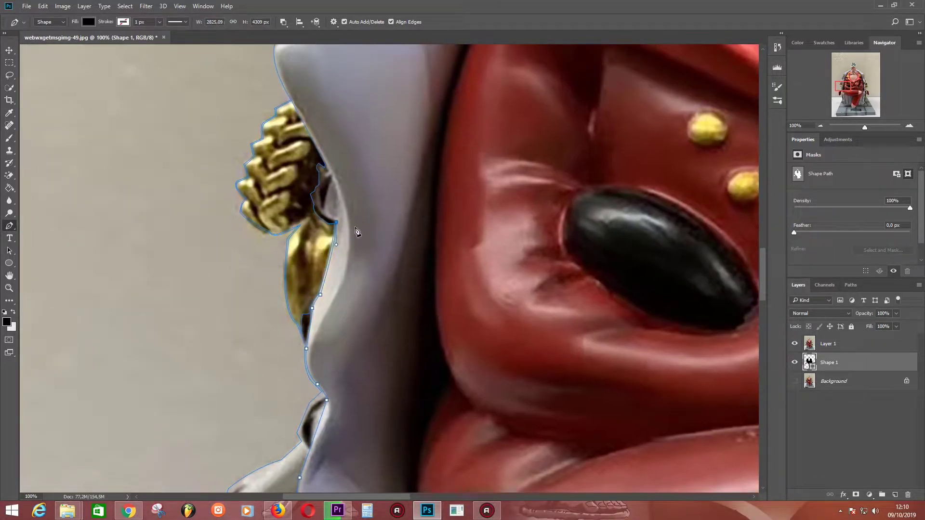
Trace into the notch beside the gold braid and curve higher up the cloak.
{"action": "left_click", "coordinate": [318, 211]}
{"action": "left_click", "coordinate": [332, 175]}
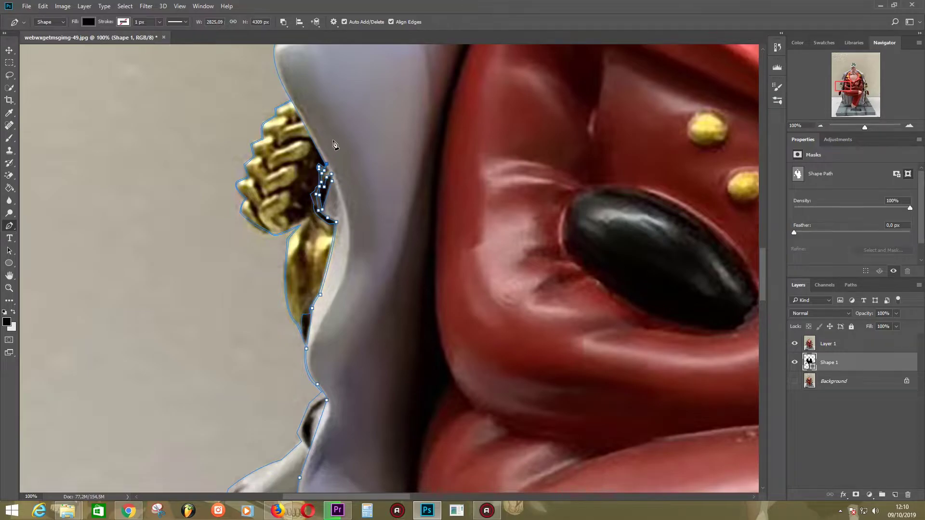
{"action": "scroll", "coordinate": [336, 145], "scroll_direction": "up", "scroll_amount": 3}
{"action": "left_click_drag", "start_coordinate": [341, 126], "coordinate": [348, 113]}
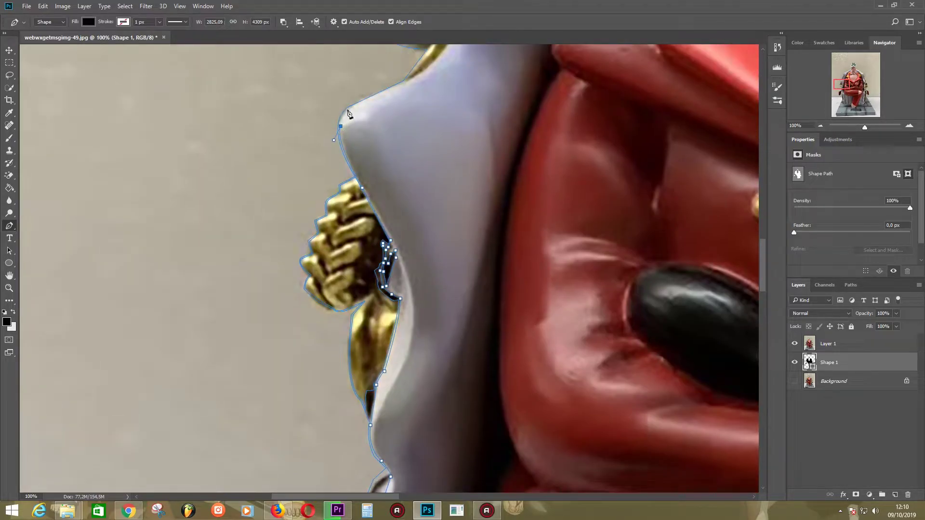
Trace anchors over the top of the cloak, its fold and around the shoulder bend.
{"action": "left_click_drag", "start_coordinate": [411, 77], "coordinate": [420, 71]}
{"action": "left_click_drag", "start_coordinate": [475, 69], "coordinate": [330, 273]}
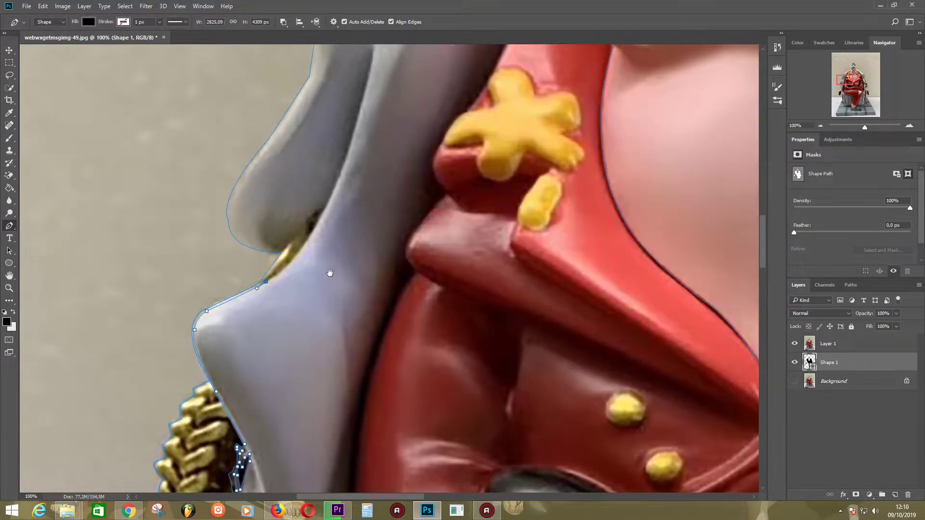
{"action": "left_click", "coordinate": [326, 207]}
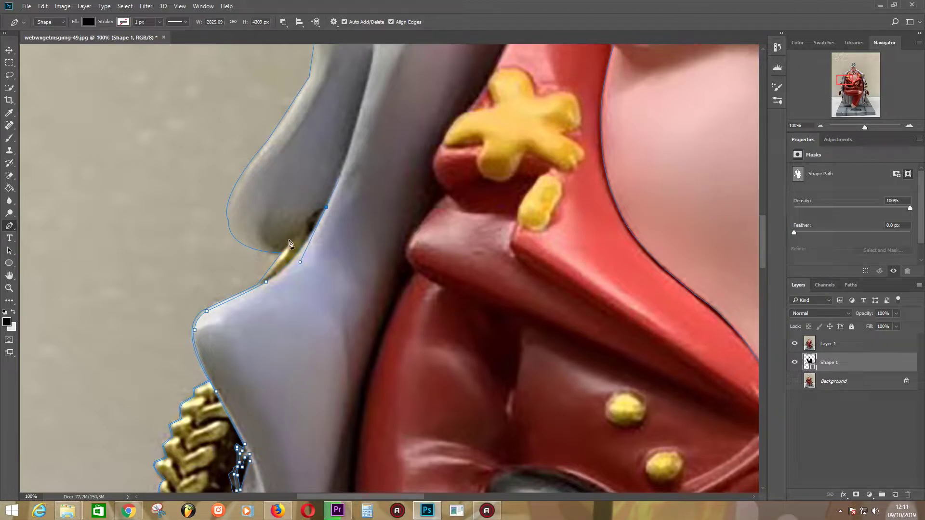
{"action": "left_click_drag", "start_coordinate": [283, 253], "coordinate": [235, 231]}
{"action": "left_click_drag", "start_coordinate": [316, 99], "coordinate": [274, 314]}
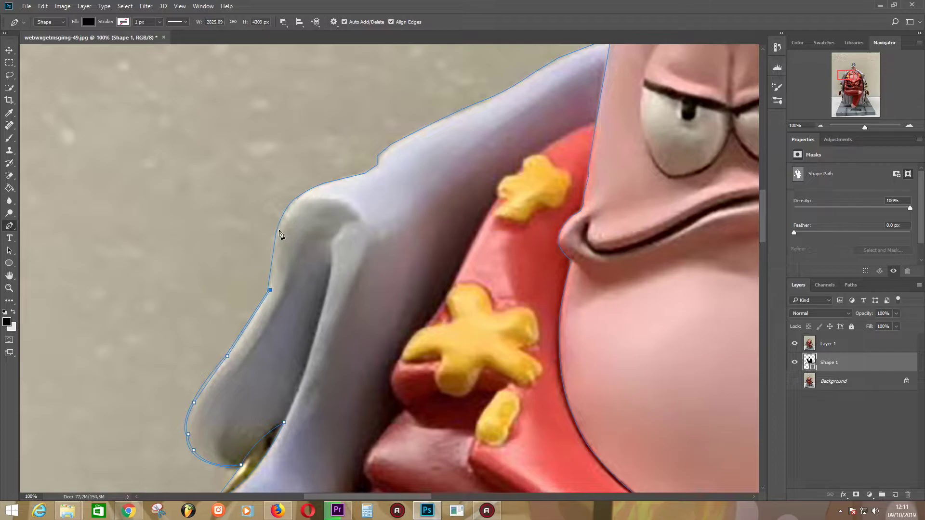
{"action": "left_click", "coordinate": [278, 230]}
{"action": "left_click_drag", "start_coordinate": [299, 198], "coordinate": [313, 189]}
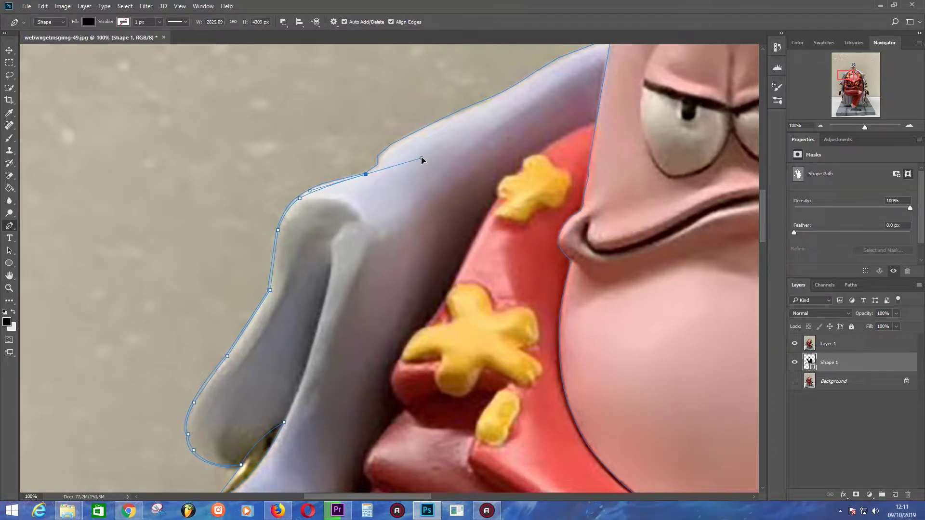
Extend the outline along the upper shoulder edge to where it meets the head.
{"action": "left_click", "coordinate": [366, 174]}
{"action": "left_click", "coordinate": [379, 158]}
{"action": "left_click", "coordinate": [491, 100]}
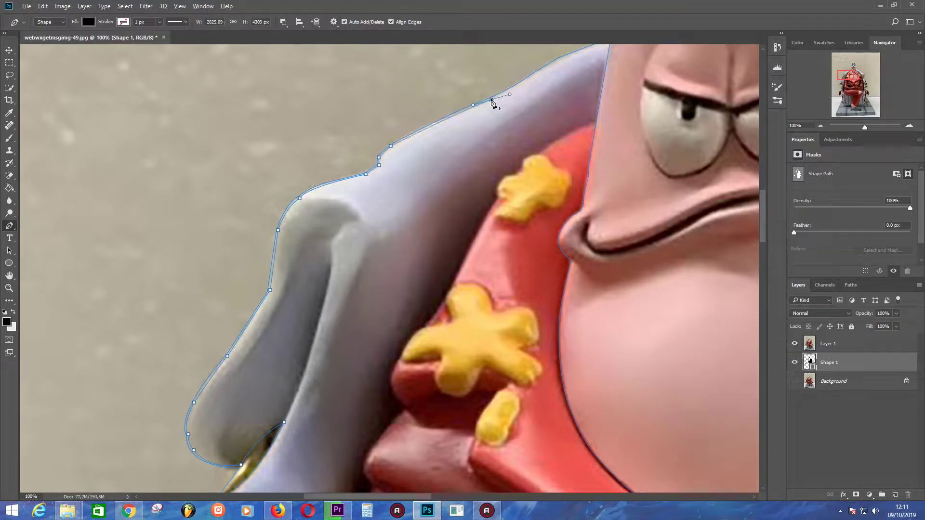
{"action": "left_click", "coordinate": [559, 60]}
{"action": "left_click_drag", "start_coordinate": [578, 62], "coordinate": [500, 118]}
{"action": "left_click", "coordinate": [529, 96]}
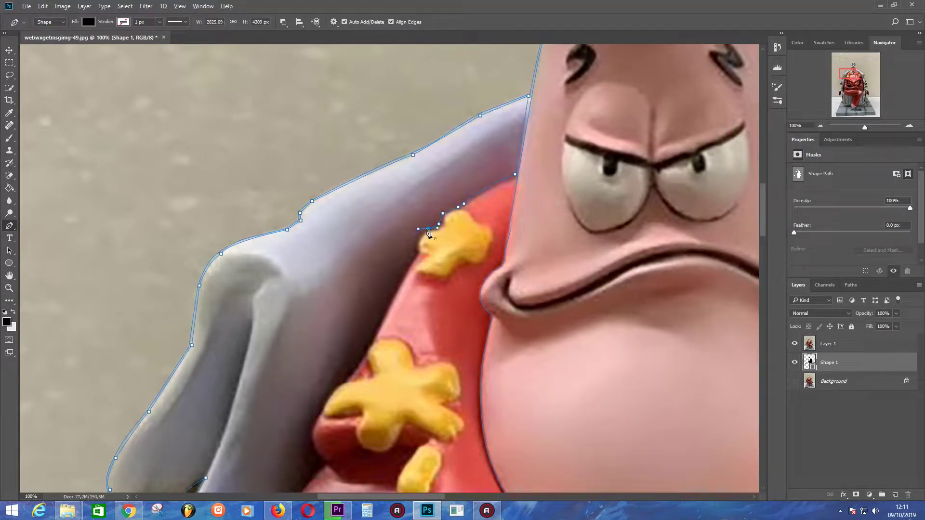
Trace the path around the collar star and down the red coat edge.
{"action": "left_click", "coordinate": [417, 240]}
{"action": "left_click_drag", "start_coordinate": [415, 252], "coordinate": [410, 165]}
{"action": "left_click", "coordinate": [410, 166]}
{"action": "left_click", "coordinate": [369, 247]}
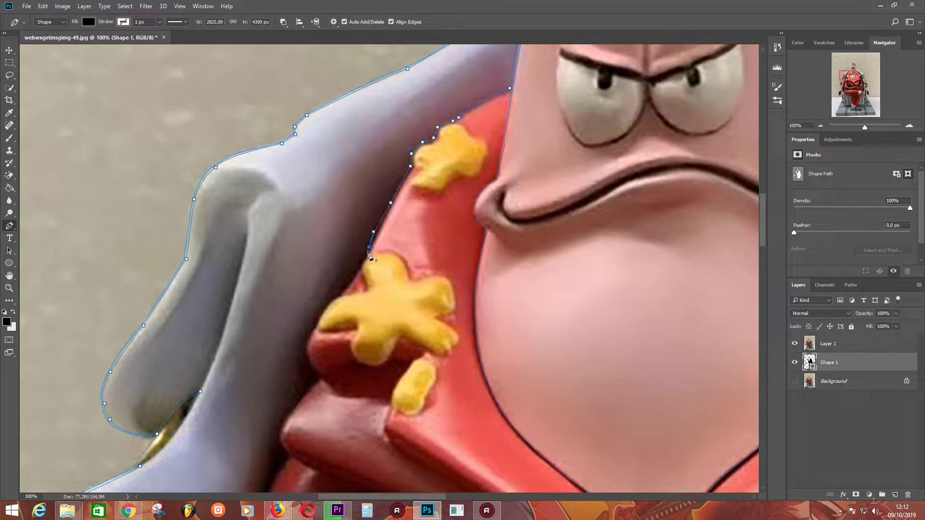
{"action": "left_click", "coordinate": [339, 293]}
{"action": "left_click", "coordinate": [332, 293]}
{"action": "mouse_move", "coordinate": [321, 315]}
{"action": "left_mouse_down"}
{"action": "mouse_move", "coordinate": [313, 332]}
{"action": "mouse_move", "coordinate": [345, 209]}
{"action": "left_mouse_up"}
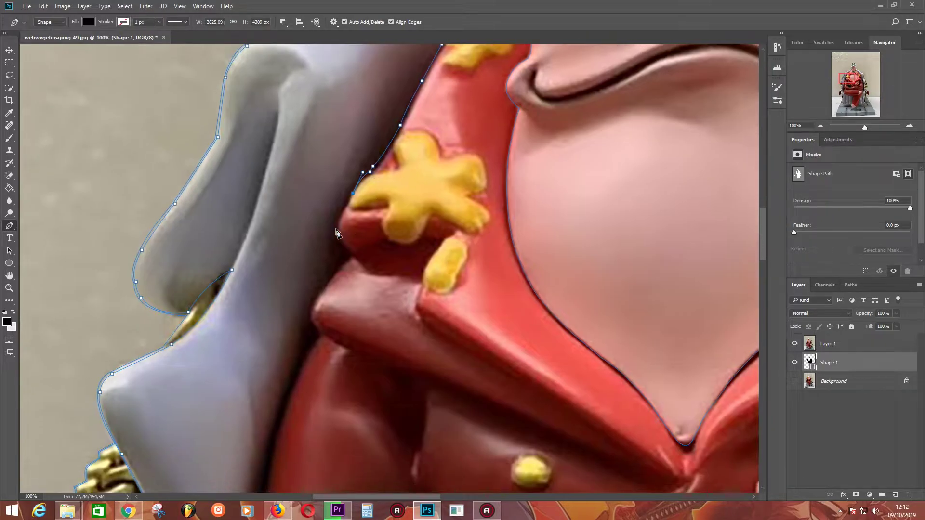
Add anchors around the lower collar star and down the red collar edge.
{"action": "left_click", "coordinate": [337, 230]}
{"action": "left_click", "coordinate": [344, 246]}
{"action": "left_click", "coordinate": [340, 265]}
{"action": "left_click", "coordinate": [324, 286]}
{"action": "left_click", "coordinate": [310, 307]}
{"action": "left_click", "coordinate": [313, 327]}
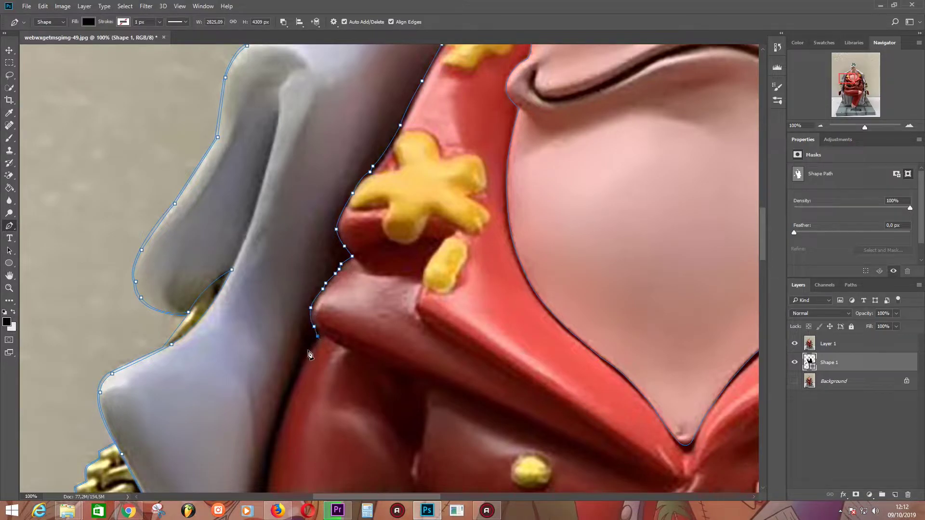
Continue anchors down the coat edge and beside the sleeve.
{"action": "scroll", "coordinate": [310, 355], "scroll_direction": "down", "scroll_amount": 4}
{"action": "left_click", "coordinate": [346, 163]}
{"action": "left_click", "coordinate": [317, 248]}
{"action": "scroll", "coordinate": [313, 256], "scroll_direction": "down", "scroll_amount": 2}
{"action": "left_click", "coordinate": [302, 212]}
{"action": "left_click", "coordinate": [301, 251]}
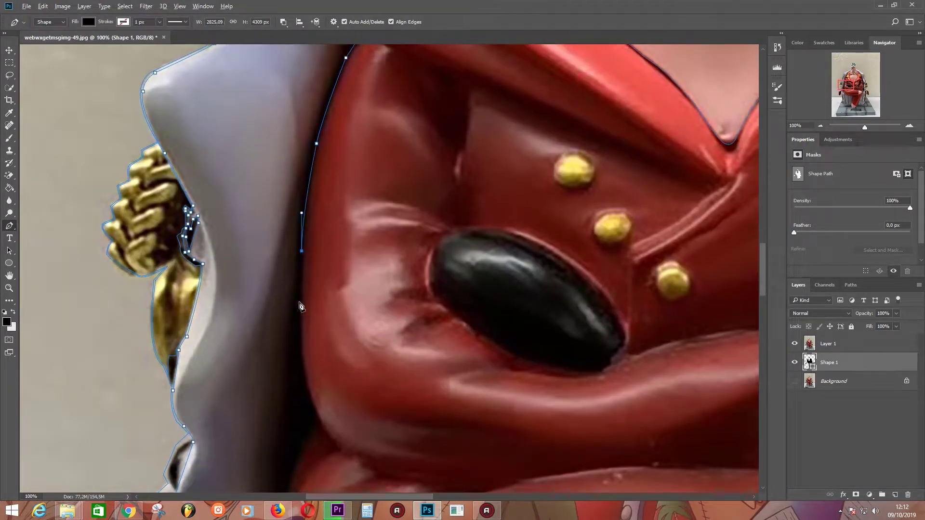
{"action": "left_click", "coordinate": [300, 349]}
Extend the outline down the robe edge.
{"action": "scroll", "coordinate": [306, 256], "scroll_direction": "down", "scroll_amount": 3}
{"action": "left_click", "coordinate": [304, 251]}
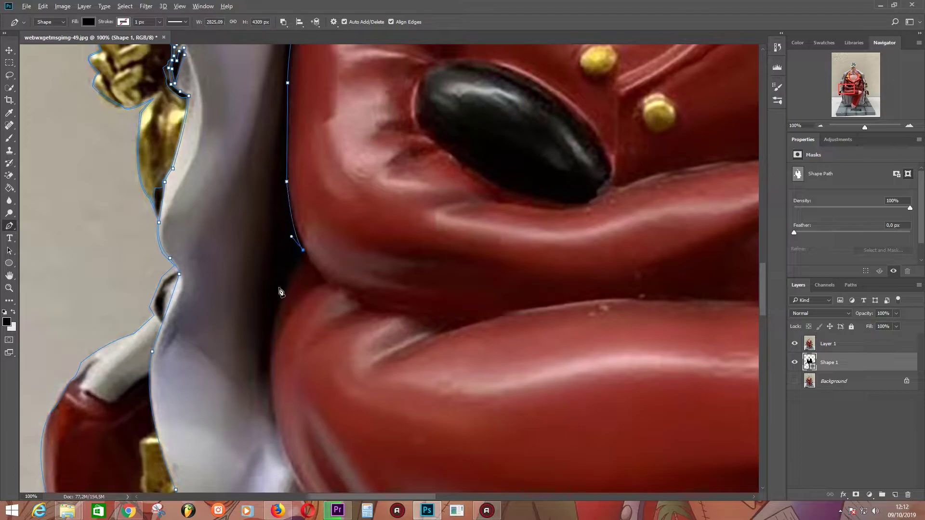
{"action": "left_click", "coordinate": [272, 324]}
{"action": "scroll", "coordinate": [279, 278], "scroll_direction": "down", "scroll_amount": 3}
Trace under the red sleeve and across the robe bottom, closing on the starting anchor, then fit the view.
{"action": "left_click", "coordinate": [256, 216]}
{"action": "left_click", "coordinate": [290, 333]}
{"action": "scroll", "coordinate": [272, 279], "scroll_direction": "down", "scroll_amount": 3}
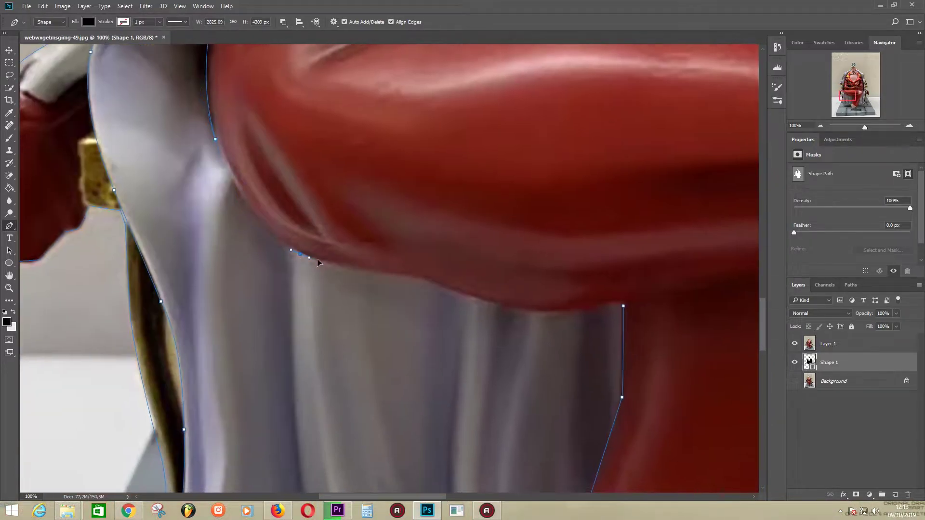
{"action": "left_click_drag", "start_coordinate": [300, 253], "coordinate": [368, 281]}
{"action": "left_click", "coordinate": [392, 274]}
{"action": "left_click", "coordinate": [436, 284]}
{"action": "left_click", "coordinate": [560, 311]}
{"action": "left_click", "coordinate": [623, 306]}
{"action": "key", "text": "ctrl+0"}
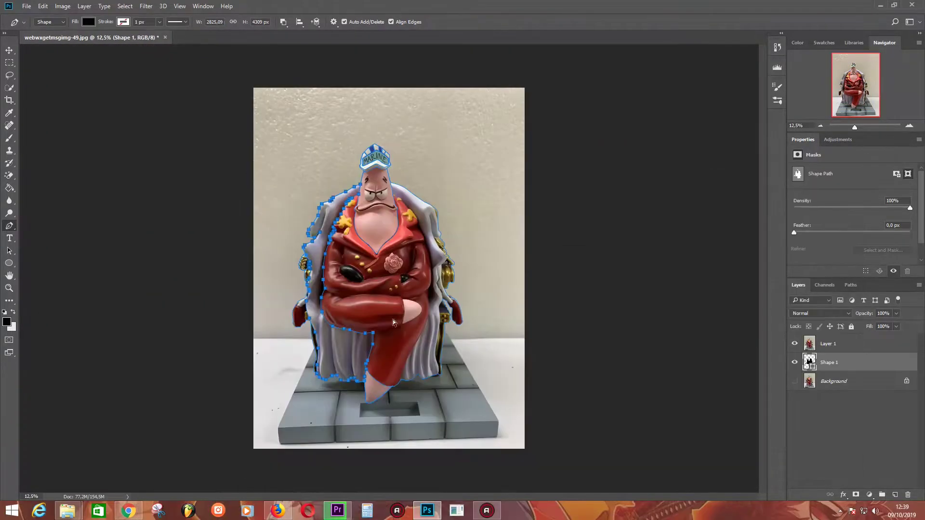
Zoom in on the chin and start a new path where the head meets the chair.
{"action": "scroll", "coordinate": [392, 319], "scroll_direction": "up", "scroll_amount": 3}
{"action": "scroll", "coordinate": [487, 189], "scroll_direction": "up", "scroll_amount": 2}
{"action": "left_click_drag", "start_coordinate": [315, 144], "coordinate": [337, 416]}
{"action": "scroll", "coordinate": [314, 216], "scroll_direction": "up", "scroll_amount": 1}
{"action": "left_click", "coordinate": [233, 111]}
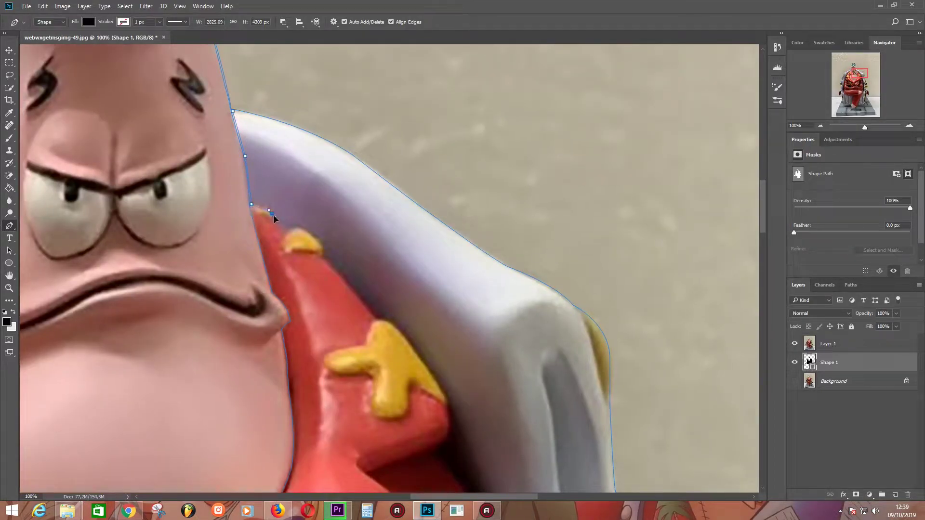
{"action": "left_click", "coordinate": [276, 218]}
Trace the red coat edge around the small and larger collar stars.
{"action": "left_click_drag", "start_coordinate": [359, 272], "coordinate": [338, 198]}
{"action": "left_click", "coordinate": [356, 243]}
{"action": "left_click", "coordinate": [366, 243]}
{"action": "left_click", "coordinate": [377, 256]}
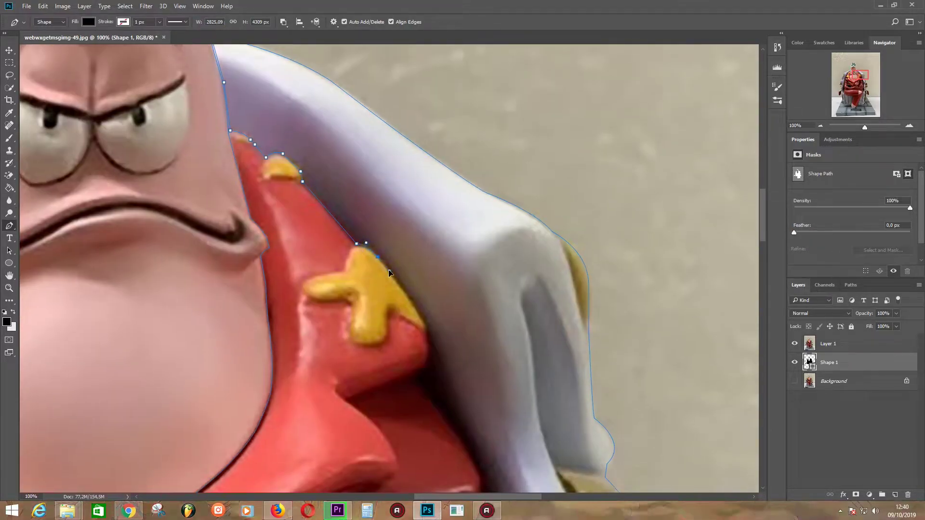
{"action": "left_click", "coordinate": [425, 322]}
{"action": "left_click", "coordinate": [428, 332]}
{"action": "left_click", "coordinate": [435, 353]}
{"action": "left_click", "coordinate": [431, 367]}
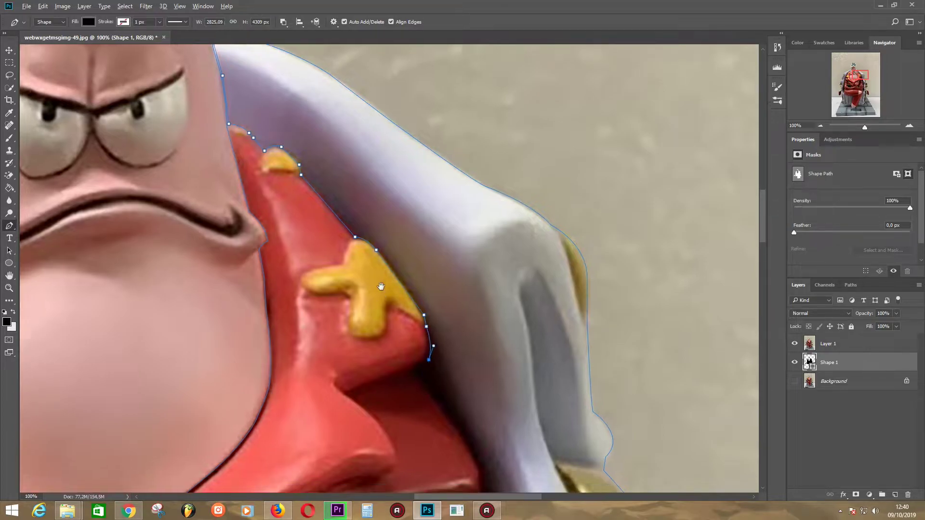
Continue anchors down the coat edge, undoing and re-placing one misplaced anchor.
{"action": "left_click_drag", "start_coordinate": [414, 384], "coordinate": [390, 267]}
{"action": "left_click", "coordinate": [388, 264]}
{"action": "left_click", "coordinate": [432, 312]}
{"action": "left_click", "coordinate": [454, 354]}
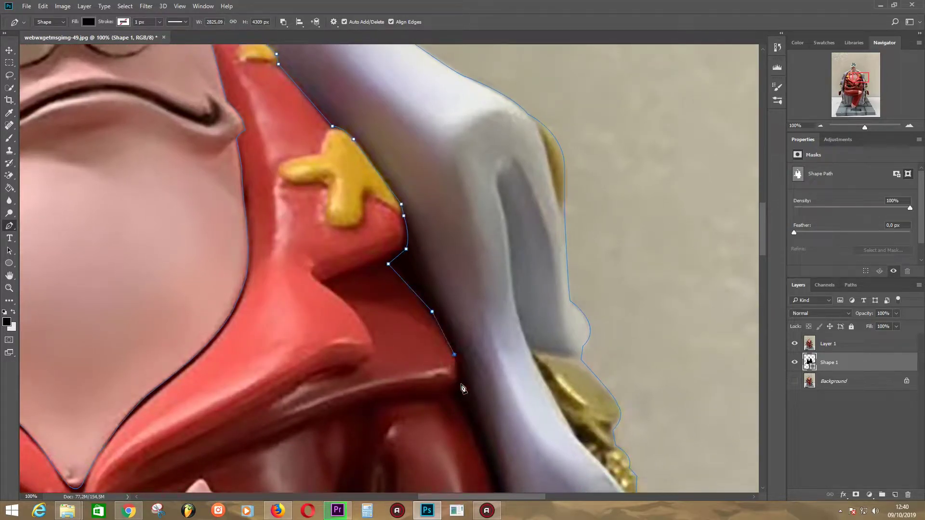
{"action": "left_click", "coordinate": [459, 385]}
{"action": "key", "text": "ctrl+z"}
{"action": "left_click", "coordinate": [460, 383]}
Extend the path down the coat edge beside the cloak.
{"action": "left_click_drag", "start_coordinate": [453, 402], "coordinate": [422, 279]}
{"action": "left_click", "coordinate": [423, 273]}
{"action": "left_click", "coordinate": [438, 290]}
{"action": "left_click", "coordinate": [443, 306]}
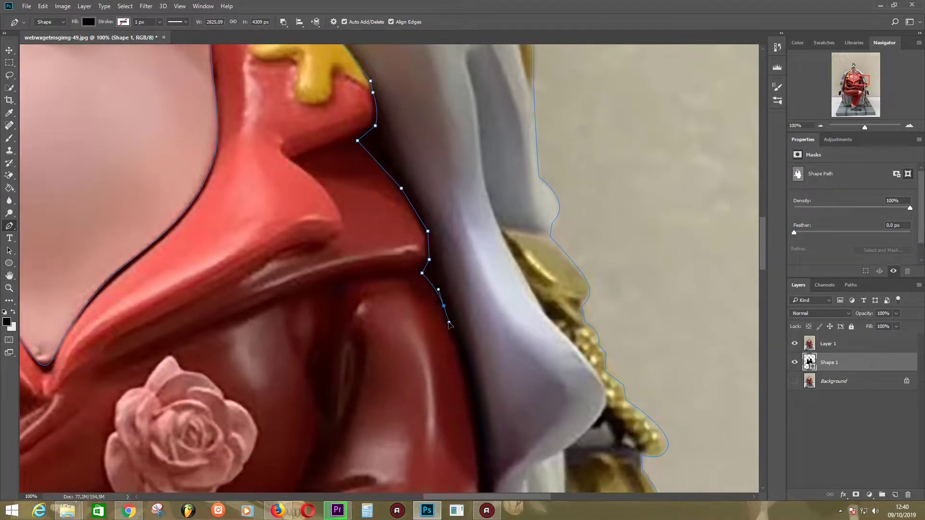
Run the path straight down the coat edge toward the sleeve, ending with a curved anchor.
{"action": "left_click_drag", "start_coordinate": [462, 385], "coordinate": [424, 235]}
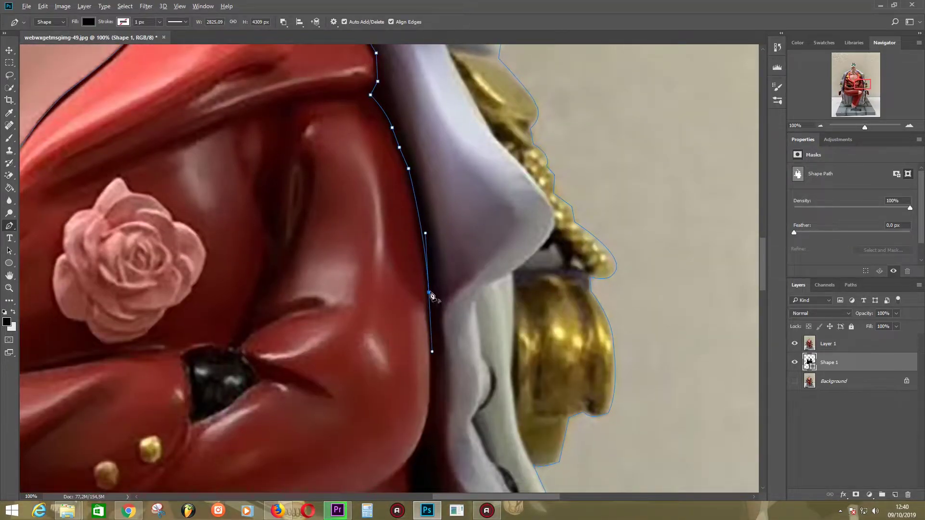
{"action": "mouse_move", "coordinate": [425, 437]}
{"action": "left_mouse_down"}
{"action": "mouse_move", "coordinate": [415, 206]}
{"action": "mouse_move", "coordinate": [404, 224]}
{"action": "left_mouse_up"}
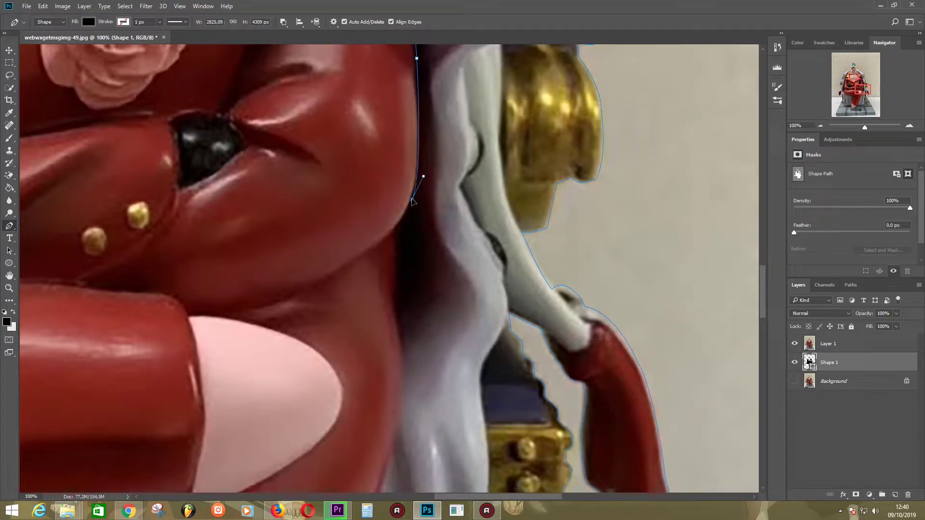
{"action": "left_click", "coordinate": [400, 228]}
{"action": "left_click", "coordinate": [398, 285]}
{"action": "left_click", "coordinate": [405, 354]}
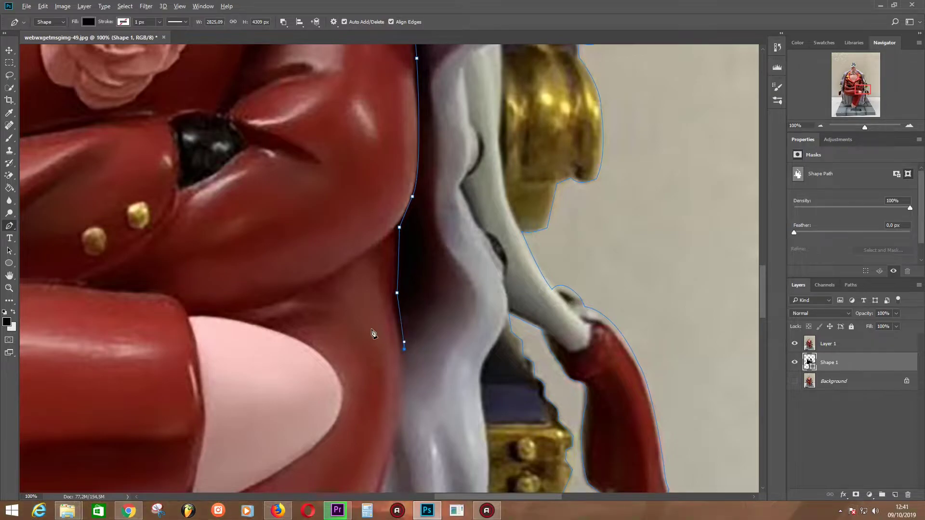
{"action": "left_click_drag", "start_coordinate": [399, 455], "coordinate": [377, 264]}
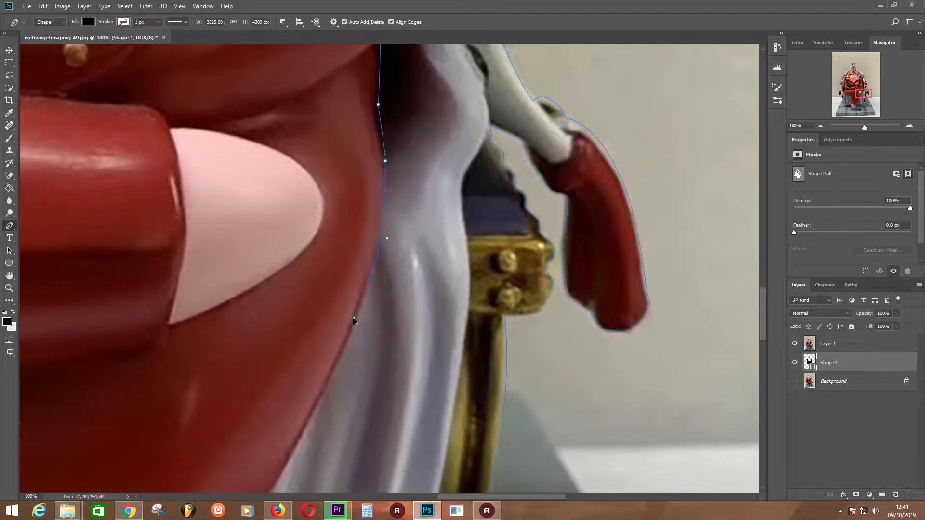
{"action": "left_click_drag", "start_coordinate": [332, 374], "coordinate": [382, 123]}
Add curved anchors down the coat edge toward the robe hem.
{"action": "left_click", "coordinate": [355, 246]}
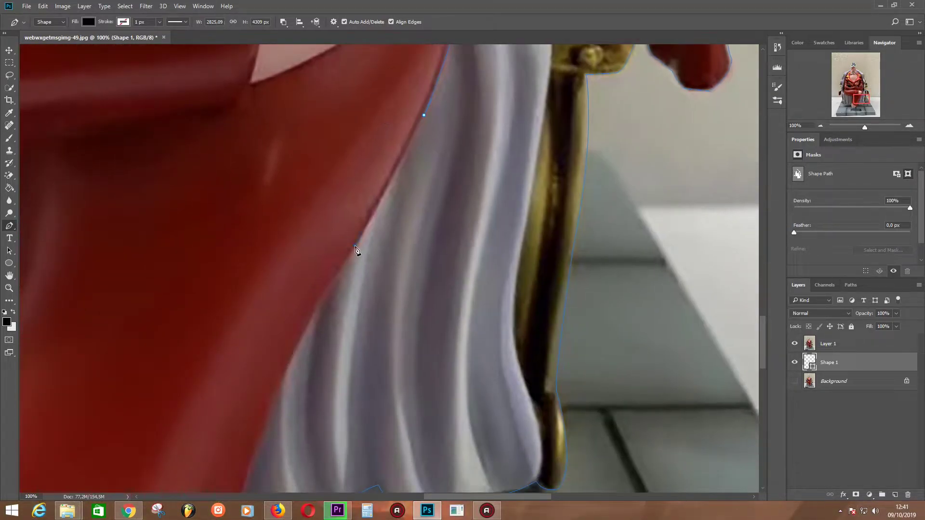
{"action": "left_click_drag", "start_coordinate": [310, 321], "coordinate": [306, 333]}
{"action": "left_click_drag", "start_coordinate": [273, 415], "coordinate": [259, 461]}
{"action": "left_click_drag", "start_coordinate": [244, 374], "coordinate": [269, 152]}
Trace curved anchors along the wavy robe hem folds.
{"action": "left_click", "coordinate": [261, 311]}
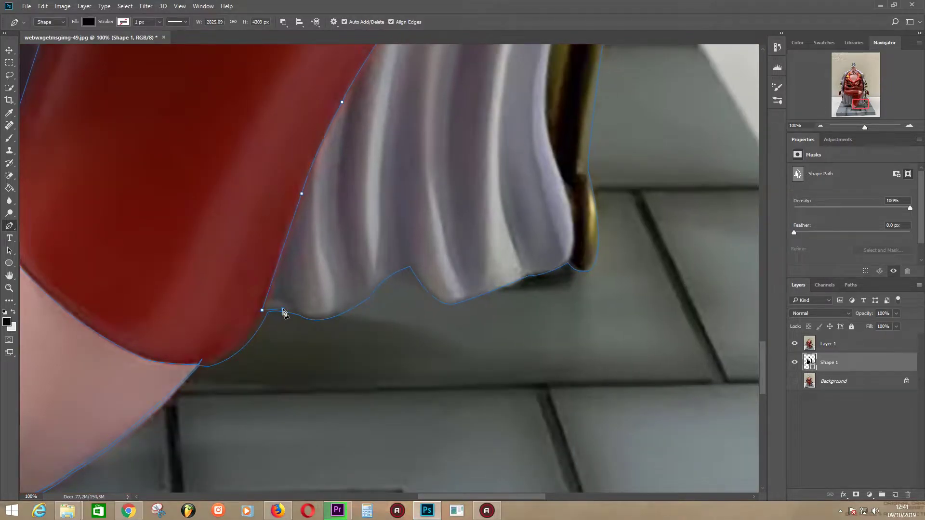
{"action": "left_click_drag", "start_coordinate": [313, 315], "coordinate": [371, 292]}
{"action": "left_click", "coordinate": [302, 315]}
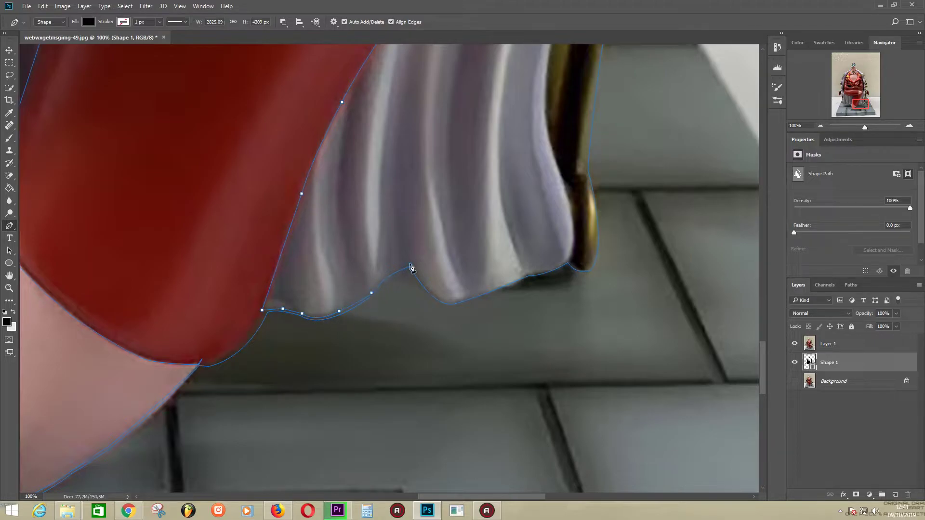
{"action": "left_click_drag", "start_coordinate": [441, 302], "coordinate": [458, 300]}
Climb the robe's edge beside the gold chair leg with curved anchors.
{"action": "left_click", "coordinate": [566, 262]}
{"action": "left_click_drag", "start_coordinate": [569, 198], "coordinate": [583, 252]}
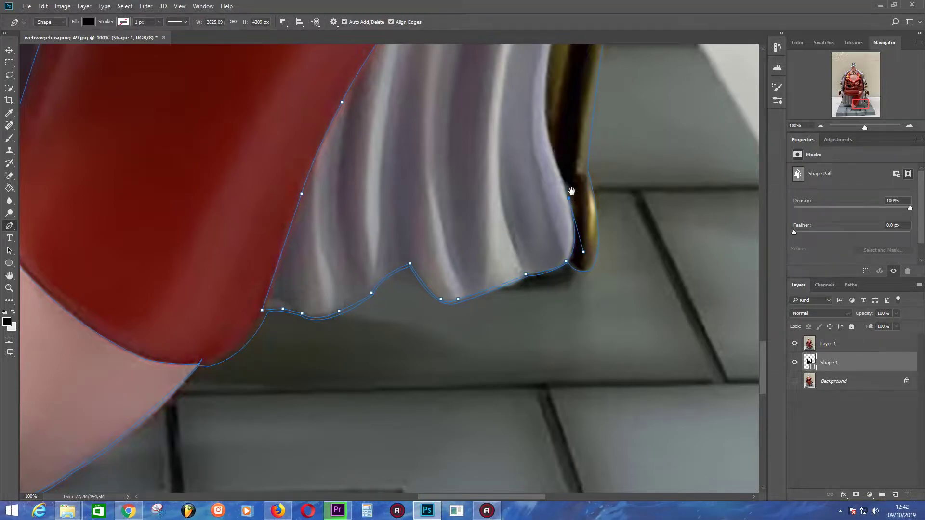
{"action": "left_click_drag", "start_coordinate": [572, 207], "coordinate": [415, 365]}
{"action": "left_click_drag", "start_coordinate": [391, 293], "coordinate": [387, 263]}
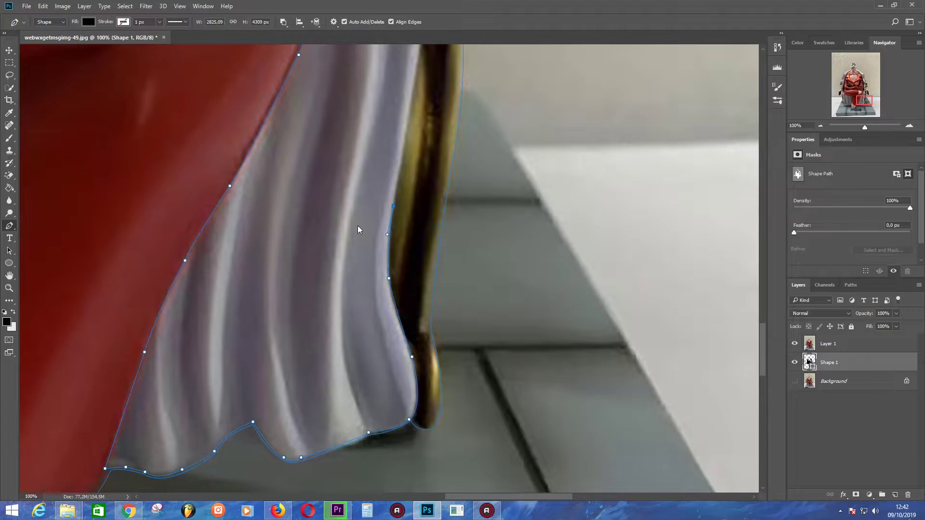
{"action": "left_click_drag", "start_coordinate": [361, 227], "coordinate": [301, 378]}
{"action": "left_click_drag", "start_coordinate": [359, 207], "coordinate": [340, 332]}
Place anchors up the robe's edge beside the chair, undoing the misplaced ones.
{"action": "left_click", "coordinate": [342, 210]}
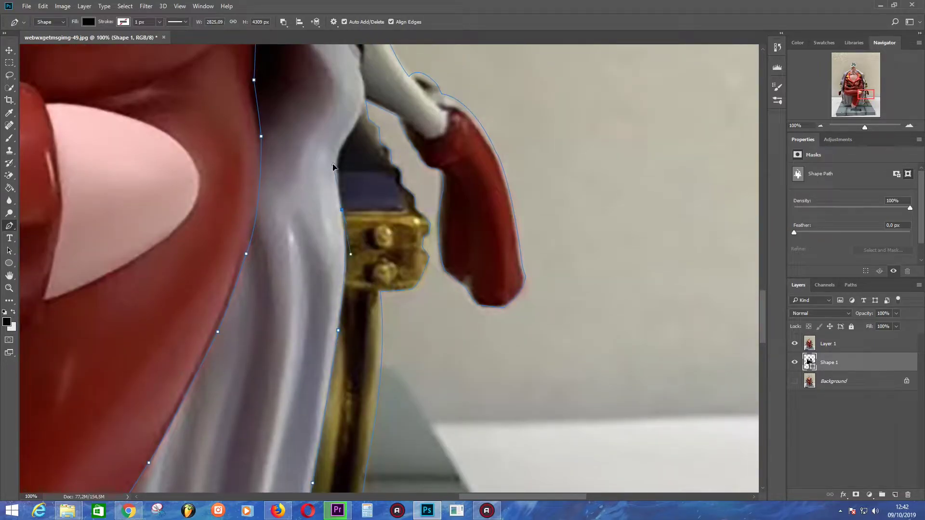
{"action": "left_click", "coordinate": [333, 170]}
{"action": "left_click", "coordinate": [338, 155]}
{"action": "left_click_drag", "start_coordinate": [359, 116], "coordinate": [337, 217]}
{"action": "left_click", "coordinate": [347, 211]}
{"action": "left_click", "coordinate": [340, 182]}
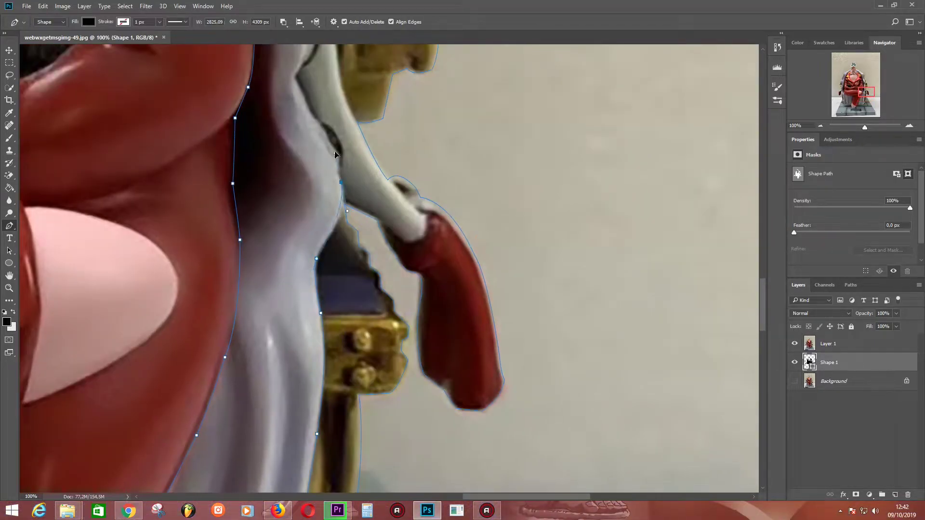
{"action": "key", "text": "ctrl+alt+z"}
{"action": "key", "text": "ctrl+alt+z"}
{"action": "key", "text": "ctrl+alt+z"}
Add anchors at the robe's edge, resetting the last handle to turn a corner.
{"action": "left_click", "coordinate": [325, 240]}
{"action": "left_click", "coordinate": [330, 233]}
{"action": "mouse_move", "coordinate": [339, 179]}
{"action": "left_mouse_down"}
{"action": "mouse_move", "coordinate": [348, 223]}
{"action": "mouse_move", "coordinate": [297, 153]}
{"action": "left_mouse_up"}
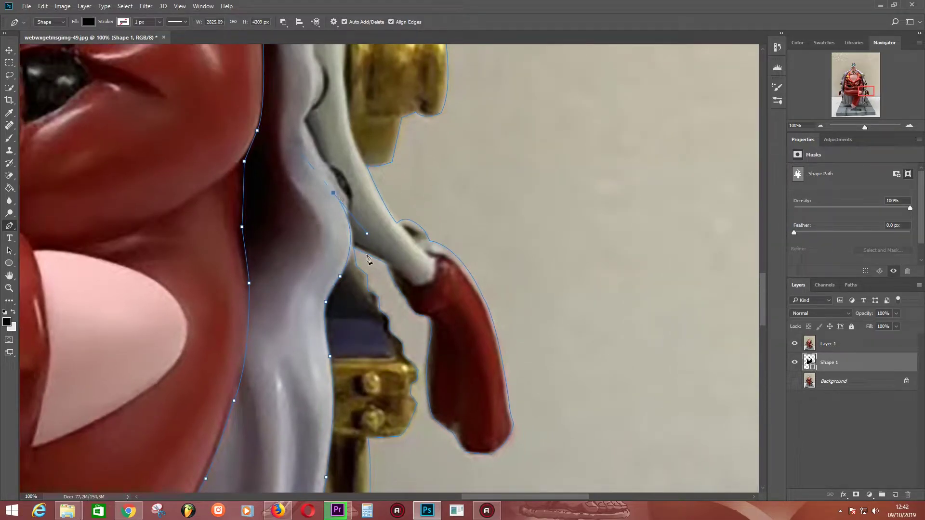
{"action": "mouse_move", "coordinate": [368, 260]}
{"action": "left_mouse_down"}
{"action": "mouse_move", "coordinate": [378, 287]}
{"action": "mouse_move", "coordinate": [361, 284]}
{"action": "left_mouse_up"}
{"action": "left_click", "coordinate": [356, 286], "text": "ctrl"}
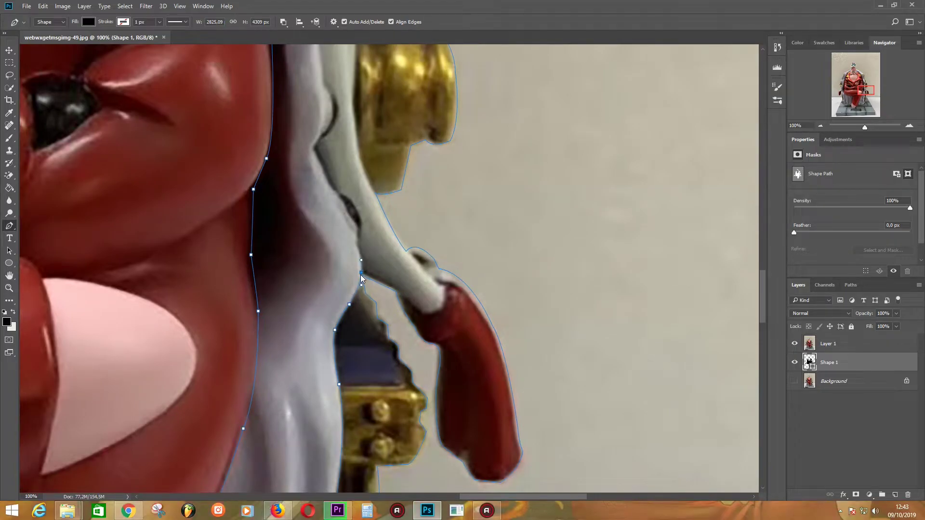
Trace anchors around the white arm joint and up the arm's edge.
{"action": "left_click", "coordinate": [399, 289]}
{"action": "left_click", "coordinate": [422, 313]}
{"action": "left_click", "coordinate": [451, 285]}
{"action": "left_click_drag", "start_coordinate": [441, 272], "coordinate": [447, 274]}
{"action": "left_click", "coordinate": [432, 261]}
{"action": "left_click", "coordinate": [427, 254]}
{"action": "left_click", "coordinate": [405, 255]}
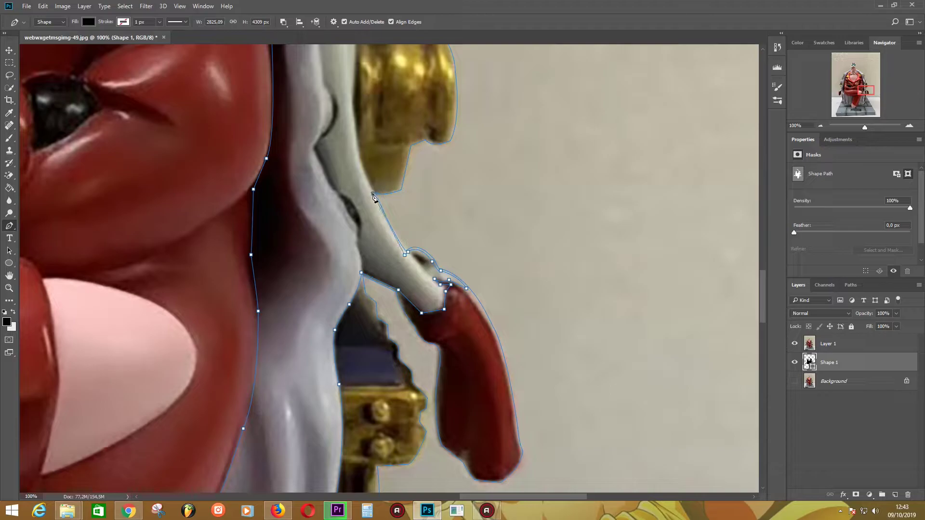
Extend the path up the gold trim edge, adjusting the last anchor's curve.
{"action": "left_click", "coordinate": [373, 194]}
{"action": "left_click_drag", "start_coordinate": [374, 195], "coordinate": [358, 327]}
{"action": "left_click", "coordinate": [341, 288]}
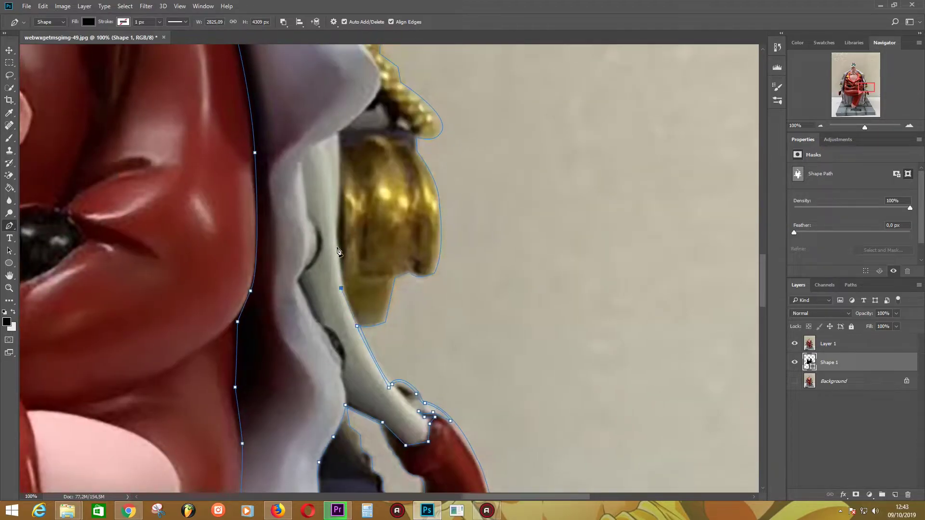
{"action": "left_click", "coordinate": [340, 251]}
{"action": "left_click", "coordinate": [336, 244]}
{"action": "left_click_drag", "start_coordinate": [339, 134], "coordinate": [331, 263]}
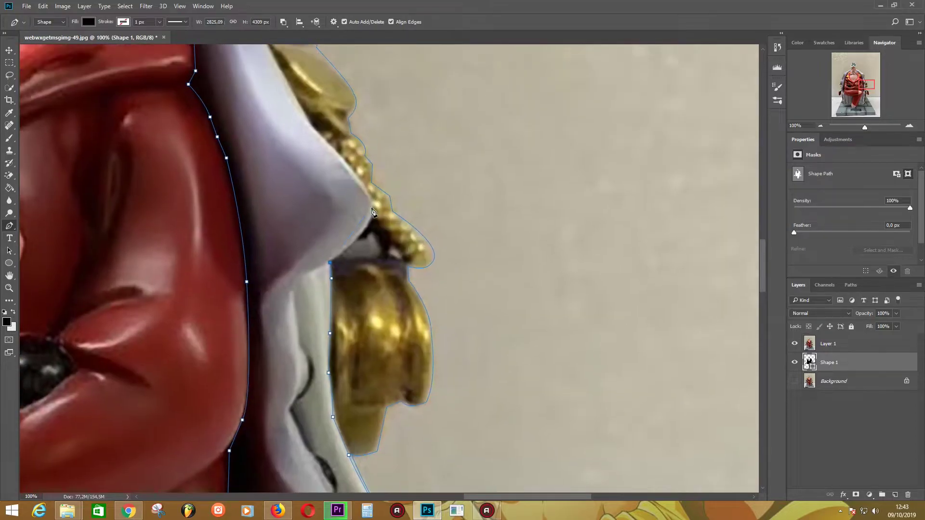
{"action": "left_click_drag", "start_coordinate": [373, 212], "coordinate": [365, 175]}
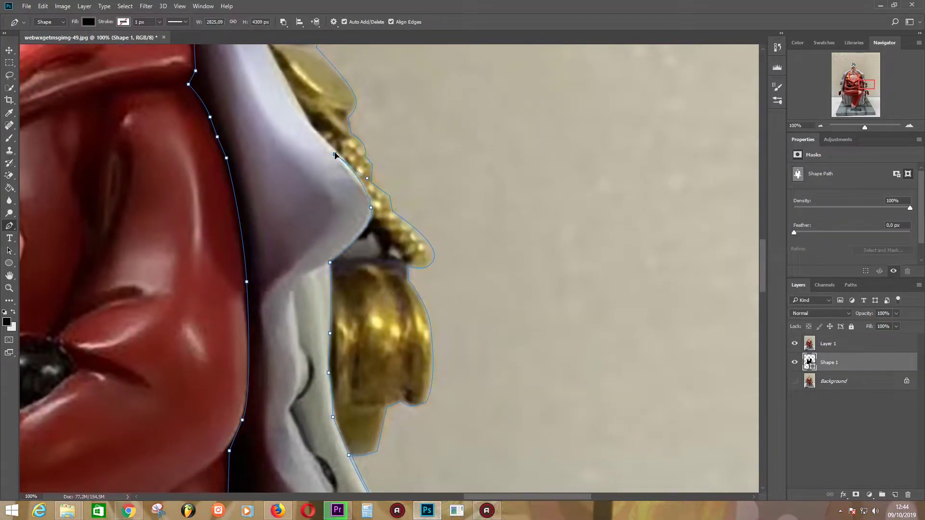
Trace the white collar edge and curve around its notch.
{"action": "left_click", "coordinate": [332, 151]}
{"action": "left_click", "coordinate": [312, 125]}
{"action": "left_click_drag", "start_coordinate": [266, 42], "coordinate": [285, 176]}
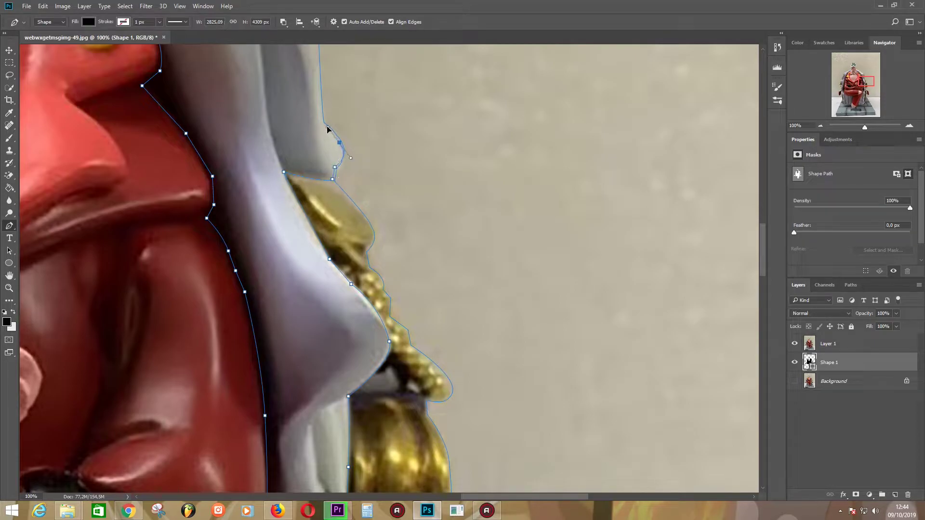
{"action": "left_click_drag", "start_coordinate": [322, 124], "coordinate": [318, 121]}
{"action": "left_click_drag", "start_coordinate": [298, 210], "coordinate": [303, 388]}
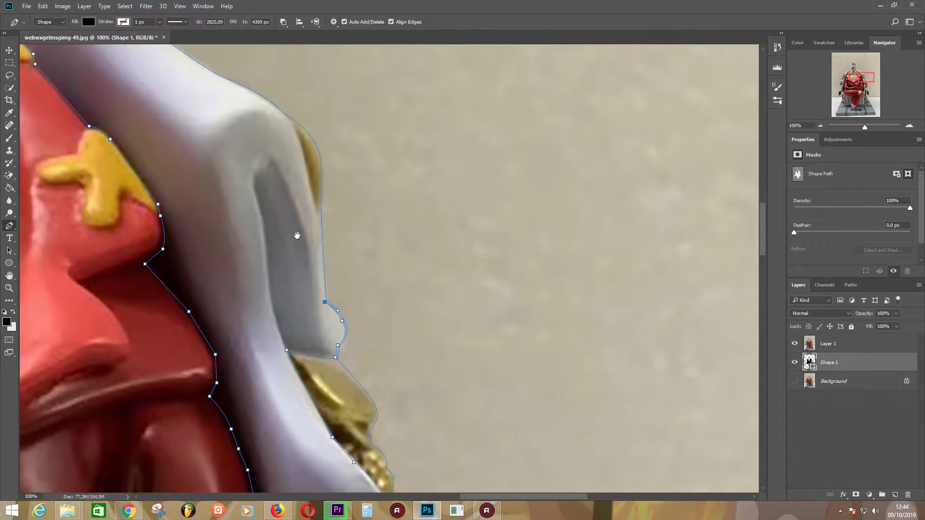
{"action": "left_click", "coordinate": [320, 216]}
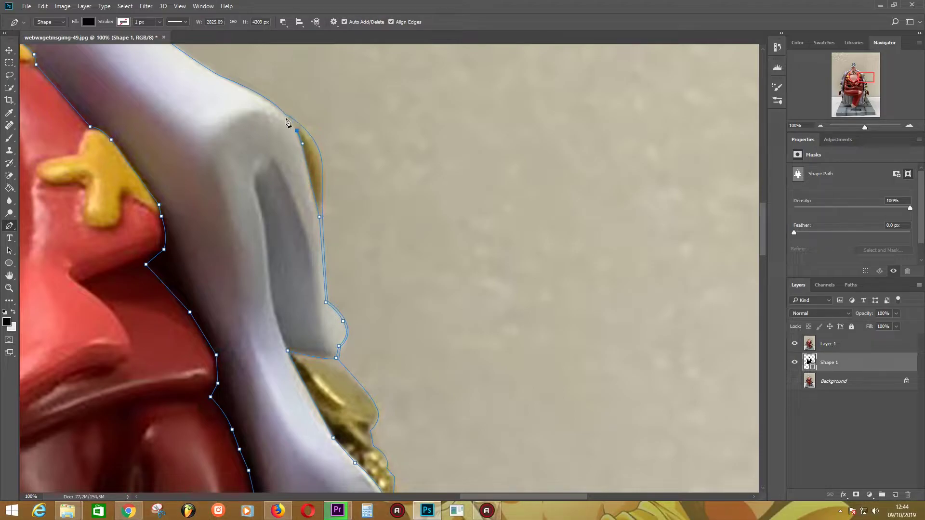
{"action": "left_click_drag", "start_coordinate": [227, 135], "coordinate": [324, 304]}
Finish the path along the collar top to where it meets the face.
{"action": "left_click", "coordinate": [323, 248]}
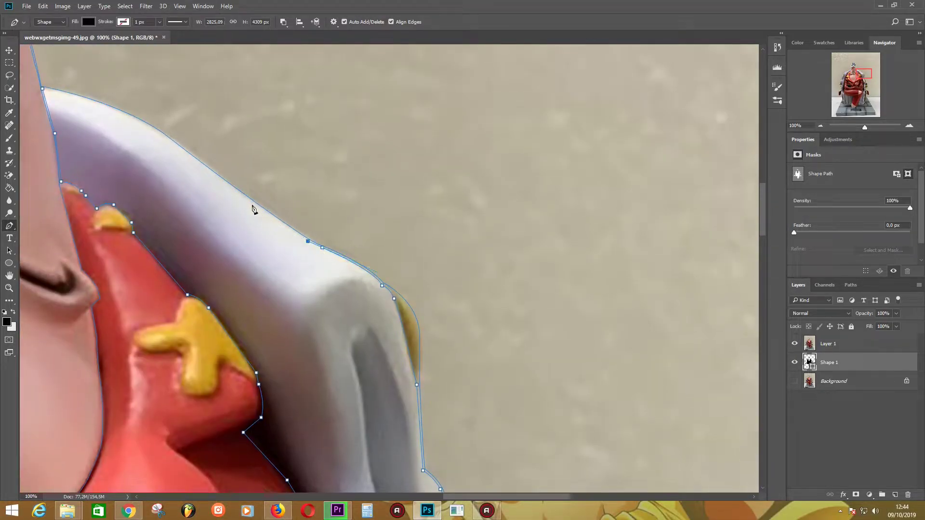
{"action": "left_click", "coordinate": [233, 188]}
{"action": "left_click_drag", "start_coordinate": [172, 155], "coordinate": [294, 281]}
{"action": "left_click", "coordinate": [287, 262]}
{"action": "left_click_drag", "start_coordinate": [164, 216], "coordinate": [114, 216]}
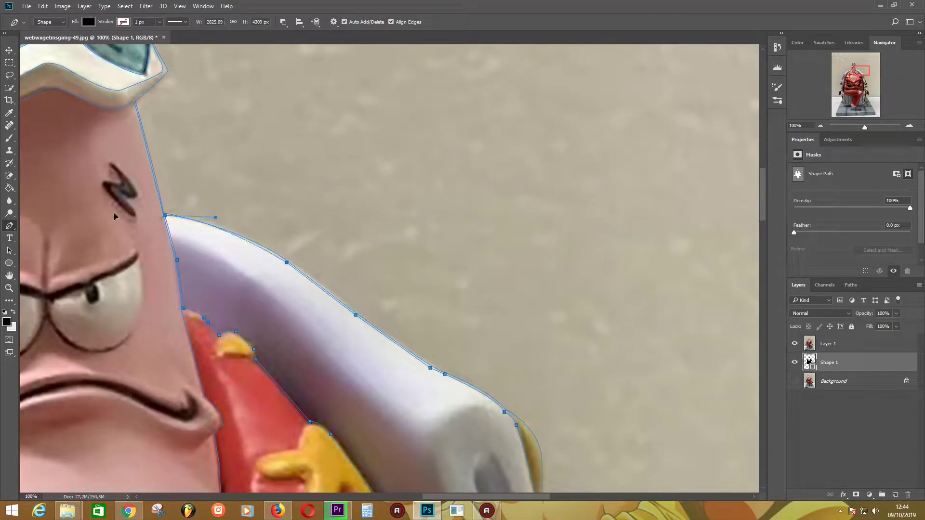
{"action": "left_click_drag", "start_coordinate": [621, 392], "coordinate": [656, 173]}
Make the photo layer visible again and bring the red arm's pink tip into view.
{"action": "left_click", "coordinate": [794, 344]}
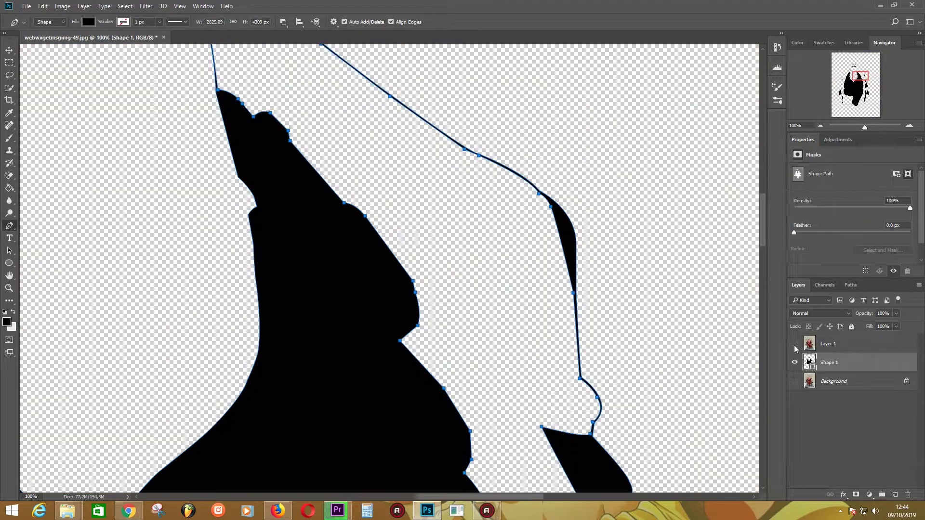
{"action": "left_click", "coordinate": [794, 344]}
{"action": "left_click_drag", "start_coordinate": [675, 241], "coordinate": [554, 344]}
{"action": "left_click", "coordinate": [795, 343]}
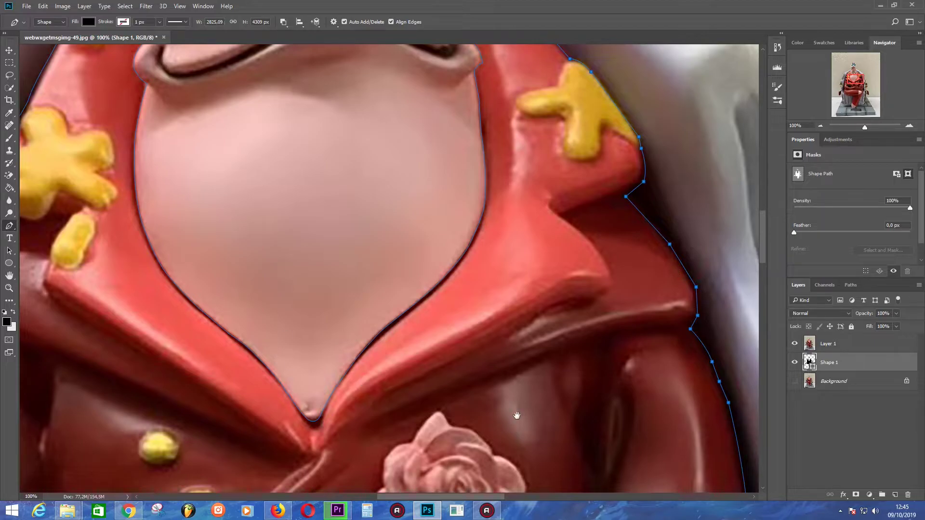
{"action": "left_click_drag", "start_coordinate": [517, 415], "coordinate": [326, 264]}
Trace a closed Pen path around the pink pointed tip between the red sleeve and robe.
{"action": "left_click", "coordinate": [319, 187]}
{"action": "left_click", "coordinate": [326, 210]}
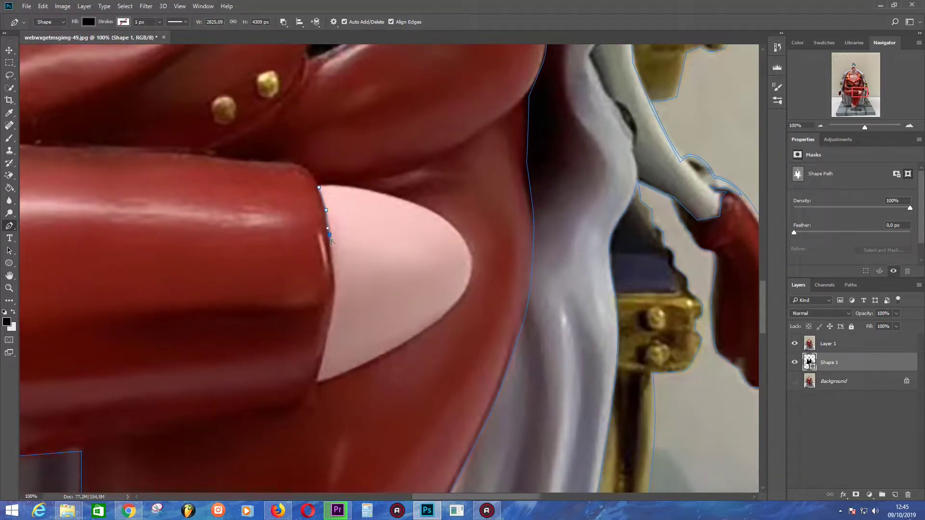
{"action": "left_click", "coordinate": [326, 354]}
{"action": "left_click", "coordinate": [322, 369]}
{"action": "left_click", "coordinate": [376, 357]}
{"action": "left_click", "coordinate": [434, 324]}
{"action": "left_click", "coordinate": [448, 311]}
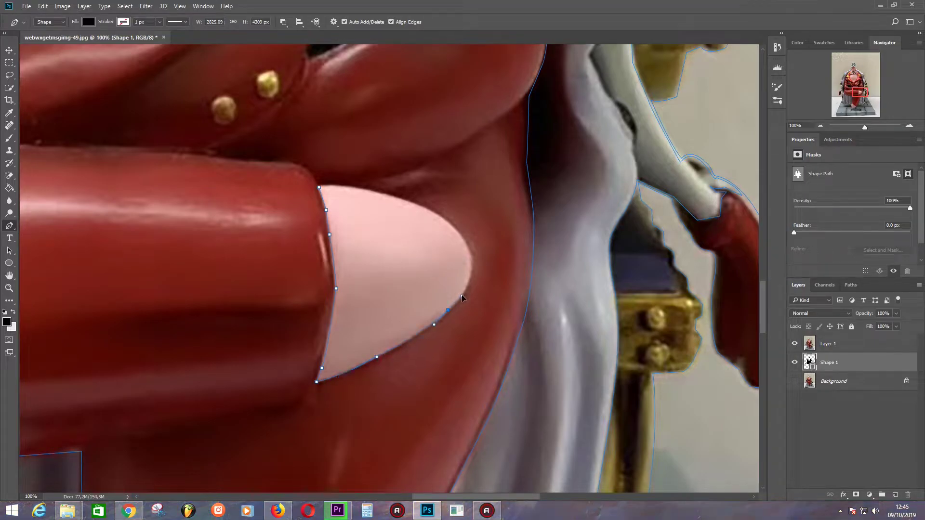
{"action": "left_click", "coordinate": [460, 234]}
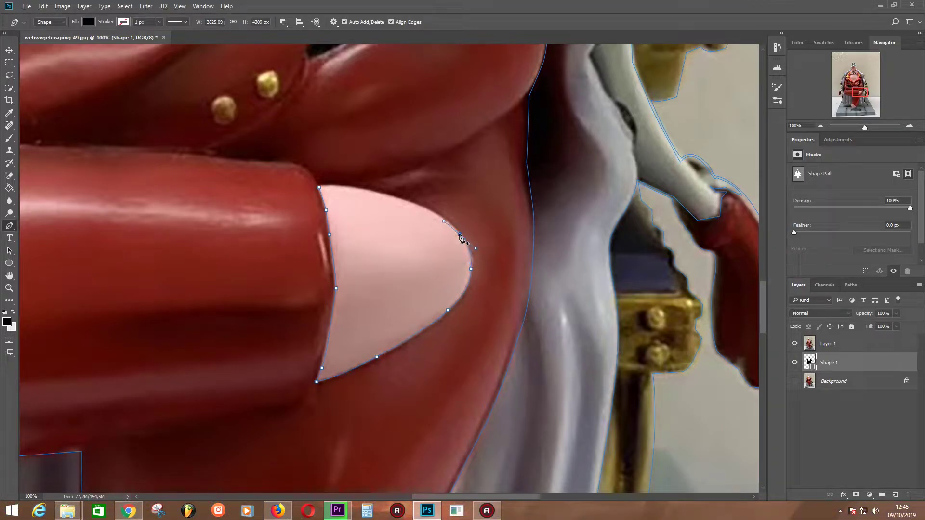
{"action": "left_click_drag", "start_coordinate": [414, 202], "coordinate": [386, 195]}
{"action": "left_click", "coordinate": [355, 188]}
{"action": "left_click", "coordinate": [338, 185]}
{"action": "mouse_move", "coordinate": [500, 187]}
{"action": "left_mouse_down"}
{"action": "mouse_move", "coordinate": [336, 437]}
{"action": "mouse_move", "coordinate": [390, 20]}
{"action": "left_mouse_up"}
Place Pen anchors along the red leg's bottom edge, from the robe to the hem.
{"action": "left_click", "coordinate": [245, 199]}
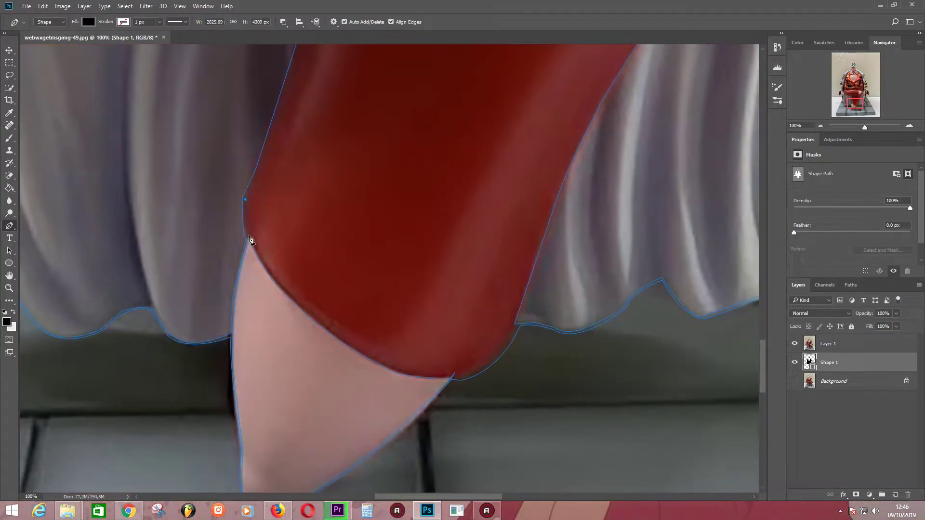
{"action": "left_click", "coordinate": [249, 237]}
{"action": "mouse_move", "coordinate": [396, 371]}
{"action": "left_mouse_down"}
{"action": "mouse_move", "coordinate": [462, 396]}
{"action": "mouse_move", "coordinate": [472, 371]}
{"action": "left_mouse_up"}
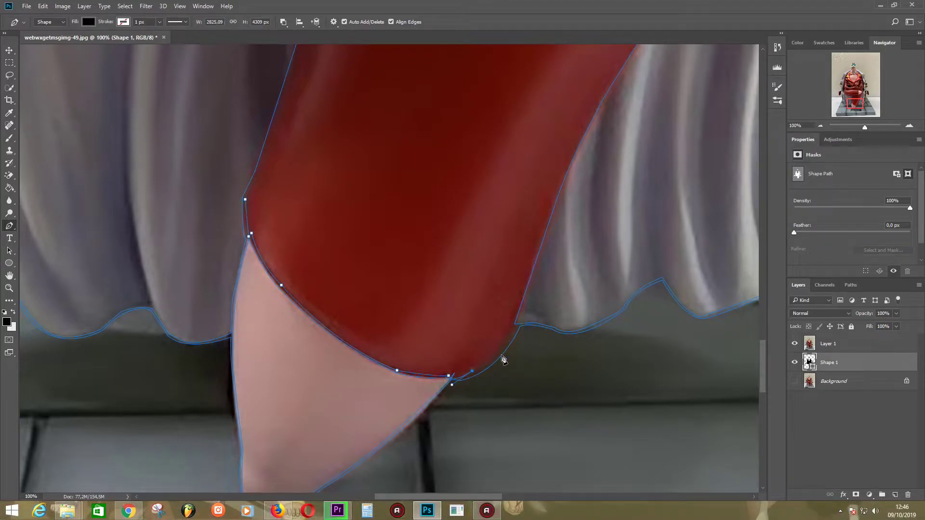
{"action": "left_click", "coordinate": [513, 328]}
{"action": "mouse_move", "coordinate": [562, 184]}
{"action": "left_mouse_down"}
{"action": "mouse_move", "coordinate": [399, 302]}
{"action": "mouse_move", "coordinate": [443, 288]}
{"action": "mouse_move", "coordinate": [497, 171]}
{"action": "mouse_move", "coordinate": [405, 364]}
{"action": "left_mouse_up"}
Extend the path up the robe edge beside the chair leg to the red coat's corner.
{"action": "left_click_drag", "start_coordinate": [446, 165], "coordinate": [436, 90]}
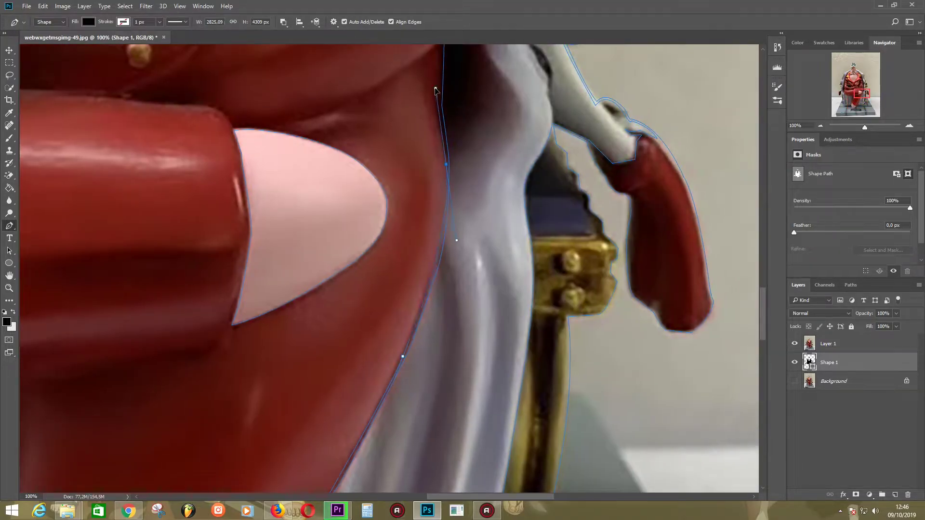
{"action": "left_click_drag", "start_coordinate": [447, 170], "coordinate": [424, 274]}
{"action": "left_click", "coordinate": [415, 217]}
{"action": "left_click", "coordinate": [414, 146]}
{"action": "left_click", "coordinate": [427, 129]}
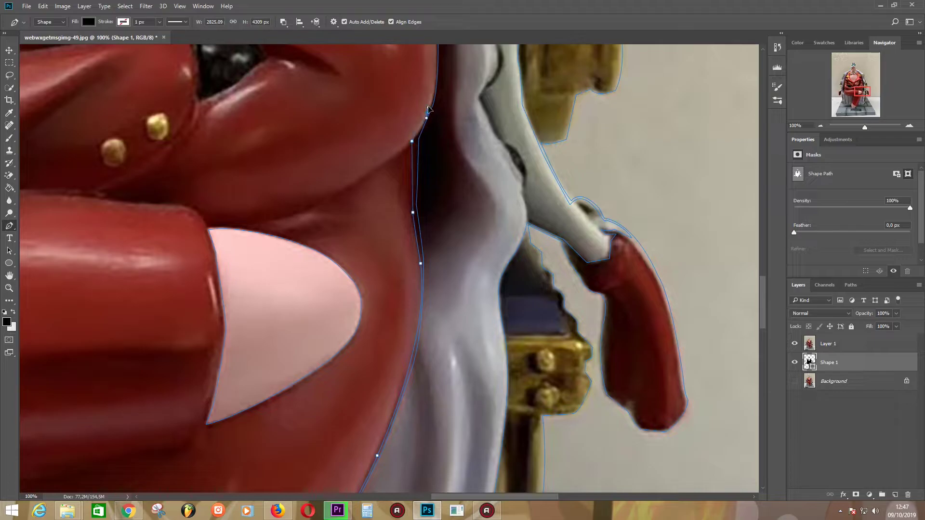
{"action": "left_click_drag", "start_coordinate": [390, 177], "coordinate": [334, 314]}
{"action": "left_click", "coordinate": [380, 238]}
{"action": "left_click", "coordinate": [381, 223]}
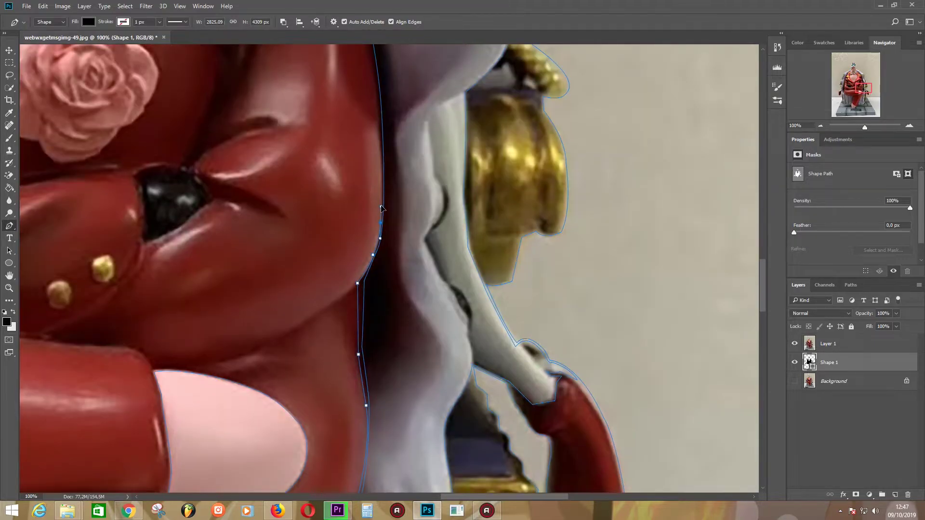
{"action": "left_click", "coordinate": [379, 128]}
{"action": "scroll", "coordinate": [300, 362], "scroll_direction": "up", "scroll_amount": 5}
{"action": "left_click", "coordinate": [355, 204]}
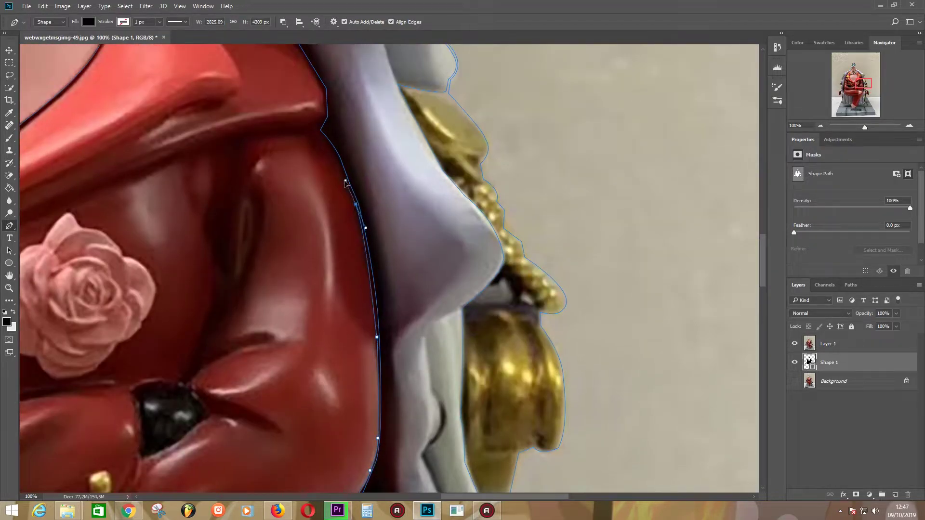
{"action": "left_click", "coordinate": [335, 151]}
{"action": "left_click_drag", "start_coordinate": [316, 129], "coordinate": [308, 122]}
Trace up the red coat's edge toward the yellow collar star, undoing one misplaced anchor.
{"action": "mouse_move", "coordinate": [215, 207]}
{"action": "left_mouse_down"}
{"action": "mouse_move", "coordinate": [337, 201]}
{"action": "mouse_move", "coordinate": [197, 343]}
{"action": "left_mouse_up"}
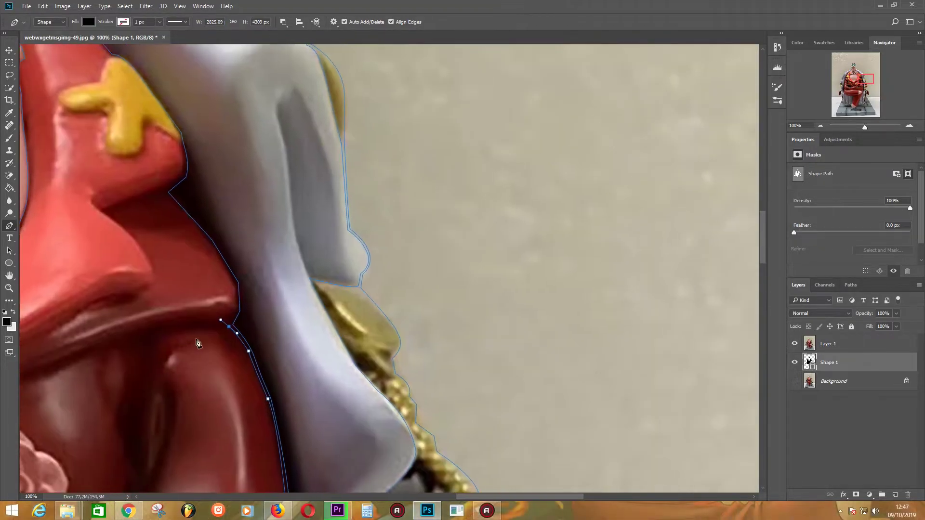
{"action": "left_click", "coordinate": [237, 311]}
{"action": "left_click", "coordinate": [236, 284]}
{"action": "left_click", "coordinate": [209, 241]}
{"action": "left_click", "coordinate": [166, 194]}
{"action": "left_click", "coordinate": [188, 167]}
{"action": "left_click", "coordinate": [176, 126]}
{"action": "left_click_drag", "start_coordinate": [145, 169], "coordinate": [260, 274]}
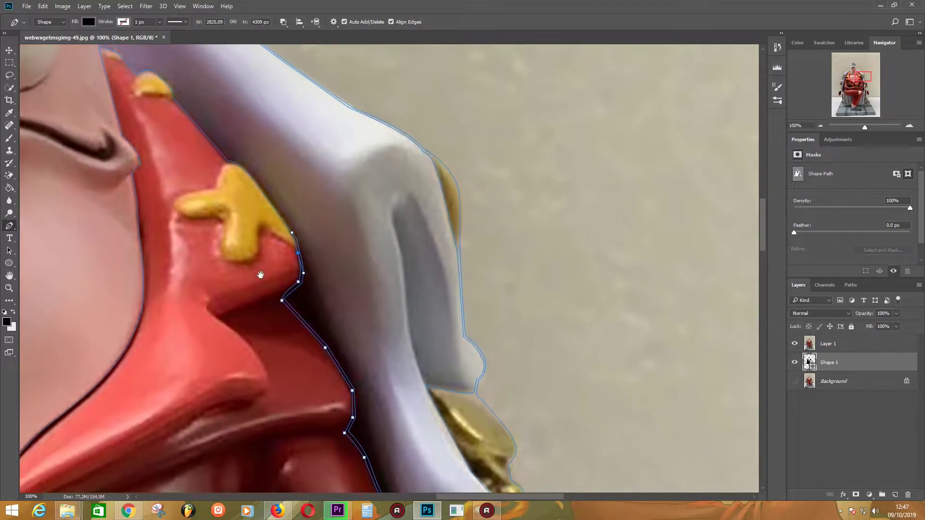
{"action": "key", "text": "ctrl+z"}
Outline the yellow star's edge, tip and arm with curved and corner anchors.
{"action": "left_click", "coordinate": [262, 231]}
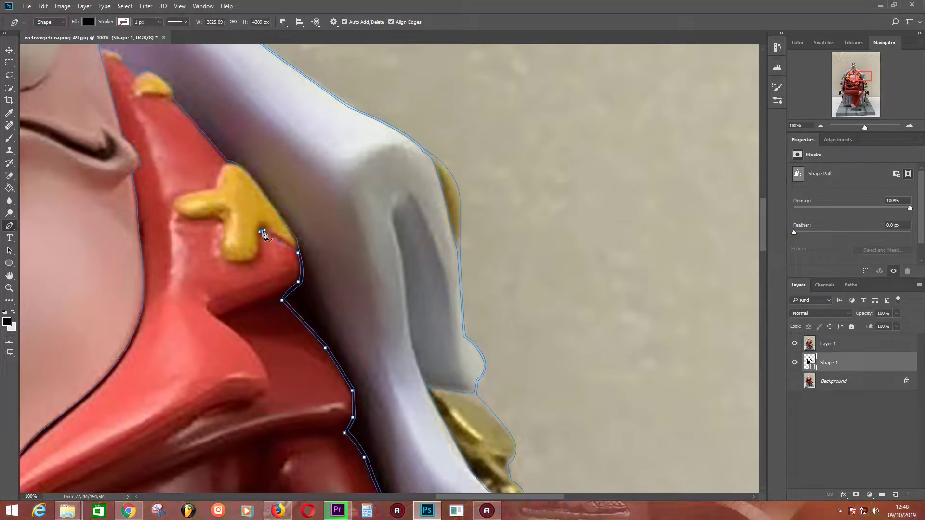
{"action": "left_click_drag", "start_coordinate": [256, 260], "coordinate": [248, 264]}
{"action": "left_click", "coordinate": [222, 225]}
{"action": "left_click", "coordinate": [222, 225], "text": "alt"}
{"action": "left_click_drag", "start_coordinate": [216, 187], "coordinate": [249, 184]}
{"action": "left_click", "coordinate": [224, 163]}
{"action": "scroll", "coordinate": [247, 221], "scroll_direction": "up", "scroll_amount": 3}
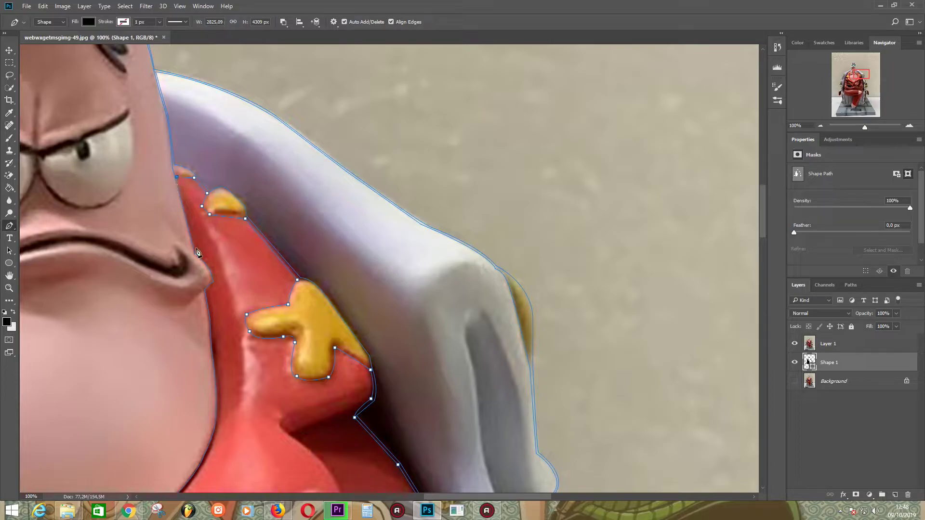
{"action": "mouse_move", "coordinate": [216, 284]}
{"action": "left_mouse_down"}
{"action": "mouse_move", "coordinate": [209, 291]}
{"action": "mouse_move", "coordinate": [228, 186]}
{"action": "left_mouse_up"}
{"action": "scroll", "coordinate": [234, 236], "scroll_direction": "down", "scroll_amount": 3}
Follow the V-shaped neckline and its left edge up to the base of Patrick's face.
{"action": "left_click_drag", "start_coordinate": [232, 232], "coordinate": [186, 286]}
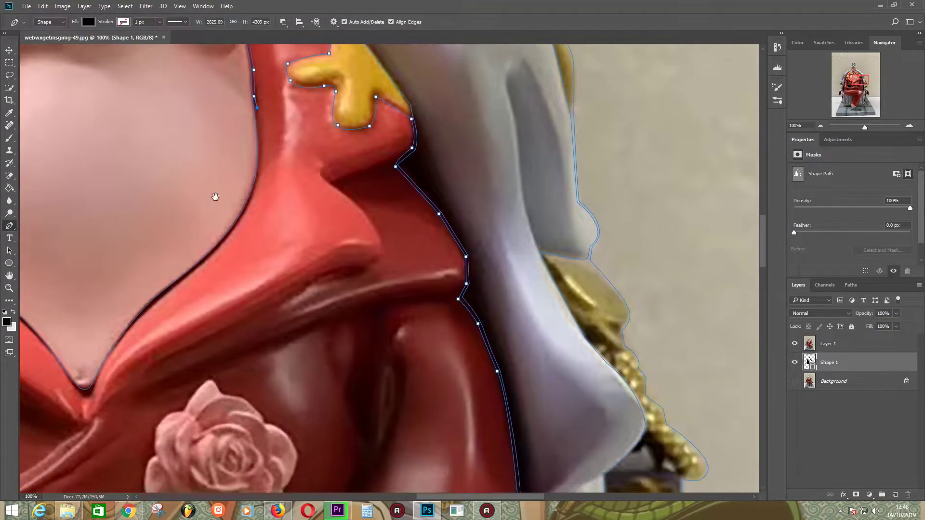
{"action": "left_click", "coordinate": [161, 293]}
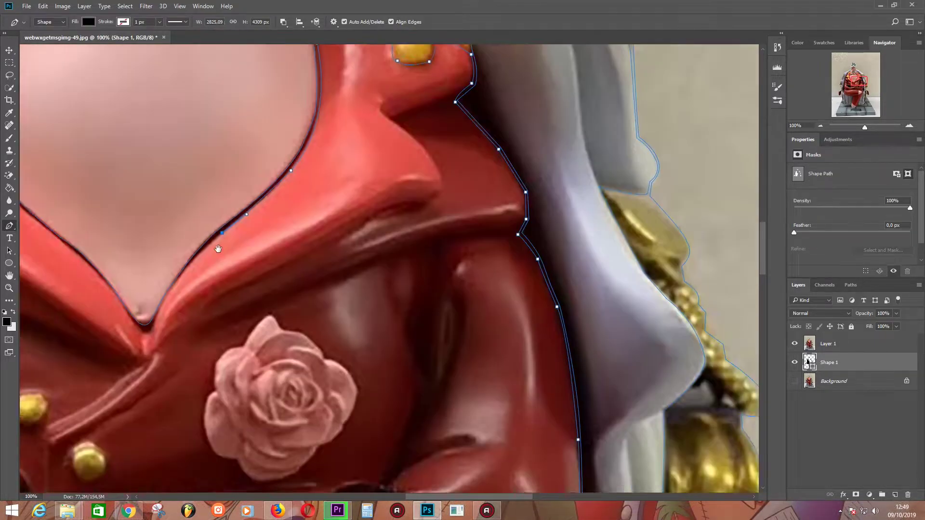
{"action": "scroll", "coordinate": [166, 297], "scroll_direction": "down", "scroll_amount": 2}
{"action": "left_click", "coordinate": [171, 288]}
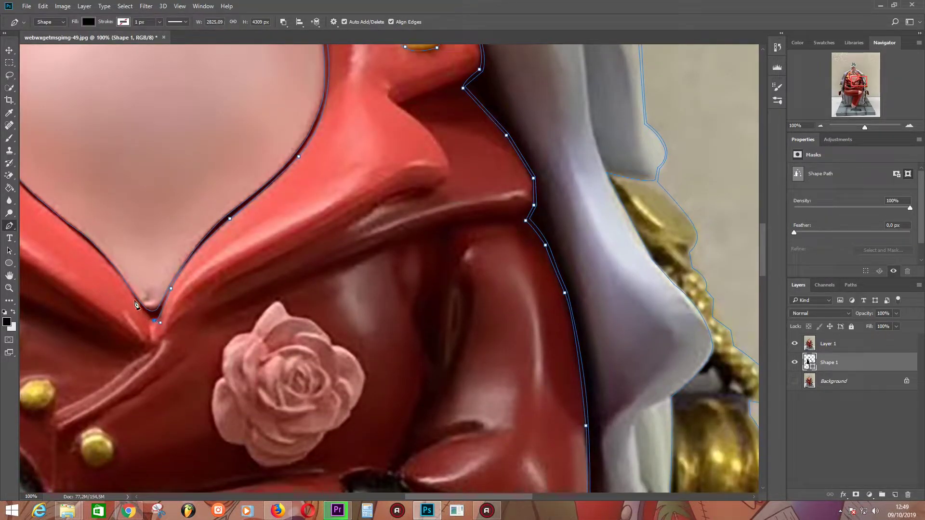
{"action": "scroll", "coordinate": [144, 294], "scroll_direction": "up", "scroll_amount": 1}
{"action": "scroll", "coordinate": [149, 289], "scroll_direction": "left", "scroll_amount": 2}
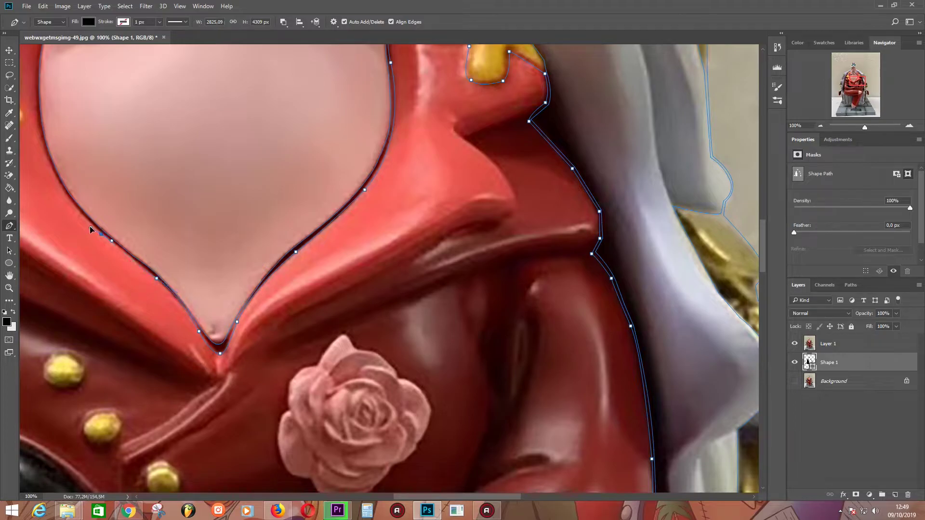
{"action": "left_click_drag", "start_coordinate": [57, 139], "coordinate": [163, 226]}
{"action": "left_click", "coordinate": [150, 231]}
{"action": "left_click", "coordinate": [136, 177]}
{"action": "left_click", "coordinate": [146, 131]}
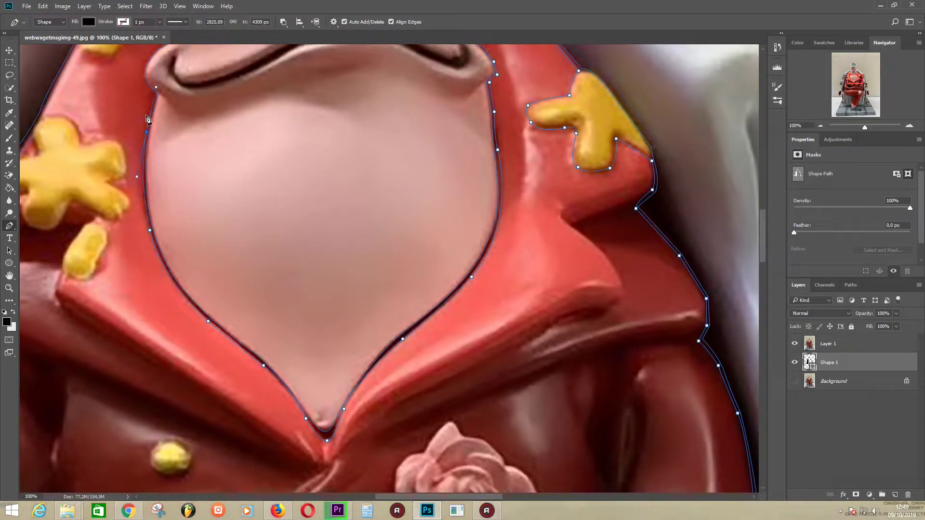
{"action": "left_click_drag", "start_coordinate": [157, 99], "coordinate": [254, 293]}
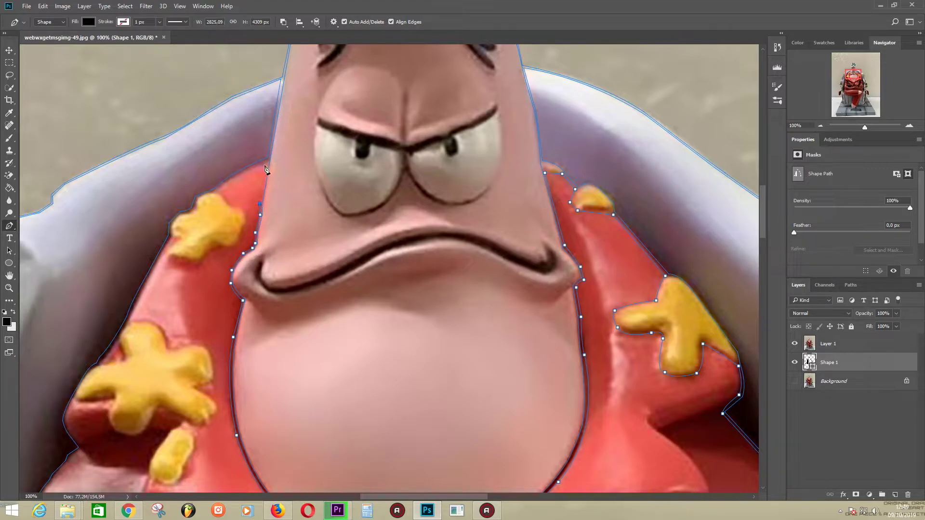
Continue the path beside the neck around the upper collar star, breaking handles at its tip.
{"action": "left_click", "coordinate": [216, 191]}
{"action": "left_click", "coordinate": [246, 224]}
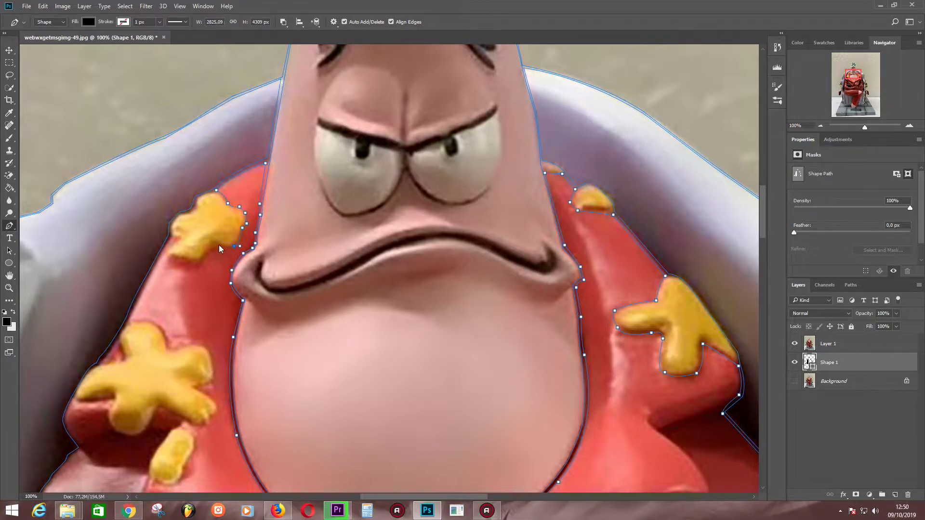
{"action": "left_click", "coordinate": [179, 238]}
{"action": "left_click_drag", "start_coordinate": [219, 259], "coordinate": [258, 119]}
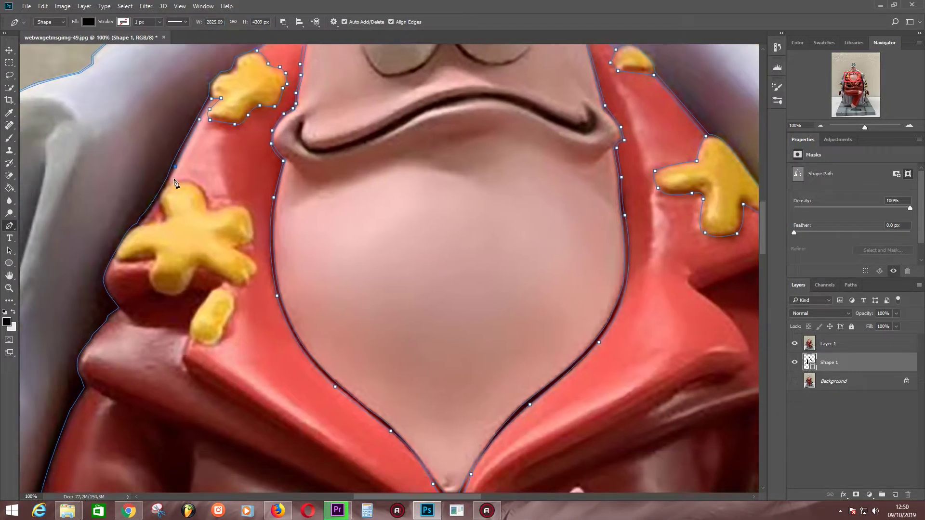
{"action": "mouse_move", "coordinate": [208, 199]}
{"action": "left_mouse_down"}
{"action": "mouse_move", "coordinate": [210, 214]}
{"action": "mouse_move", "coordinate": [239, 199]}
{"action": "left_mouse_up"}
{"action": "left_click", "coordinate": [249, 211]}
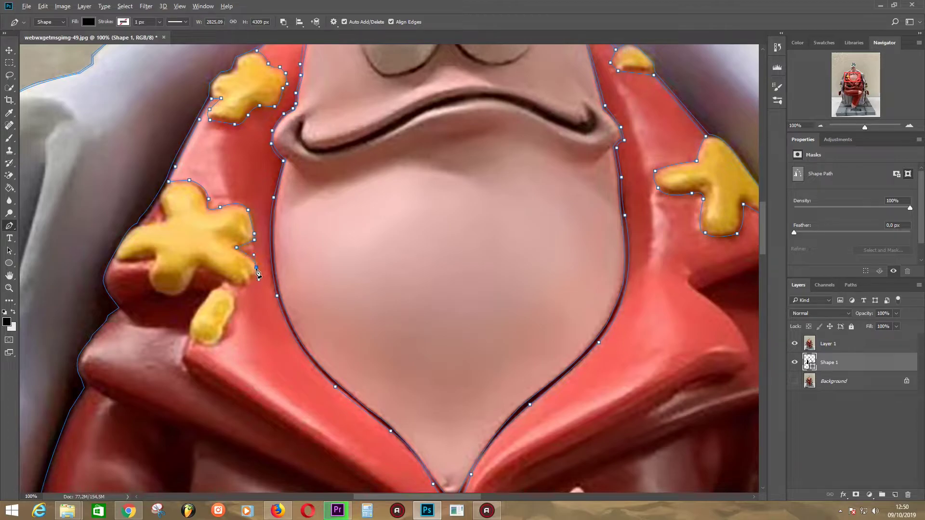
{"action": "left_click_drag", "start_coordinate": [223, 280], "coordinate": [221, 276]}
Trace around the lower collar star to the lapel's outer corner.
{"action": "left_click", "coordinate": [180, 294]}
{"action": "left_click", "coordinate": [152, 289]}
{"action": "left_click", "coordinate": [152, 265]}
{"action": "left_click", "coordinate": [118, 258]}
{"action": "left_click", "coordinate": [105, 276]}
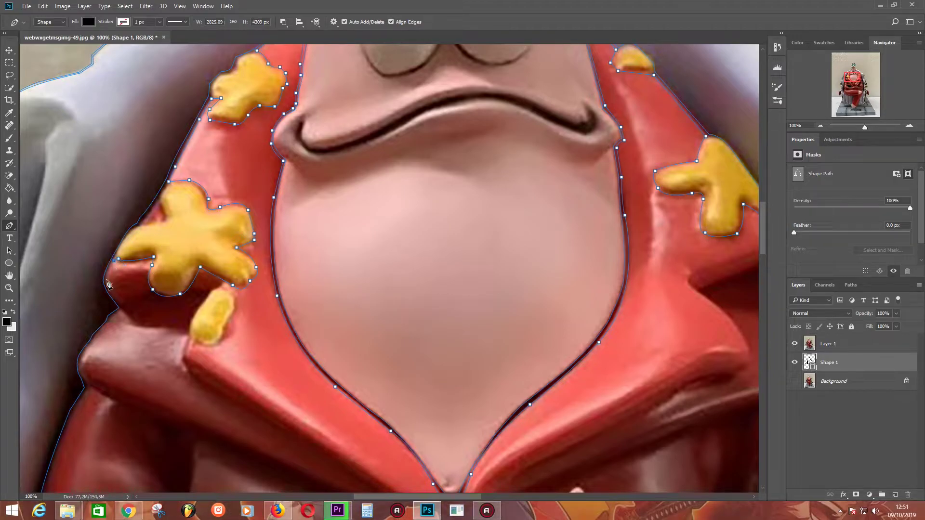
{"action": "left_click_drag", "start_coordinate": [192, 250], "coordinate": [234, 150]}
{"action": "left_click", "coordinate": [165, 207]}
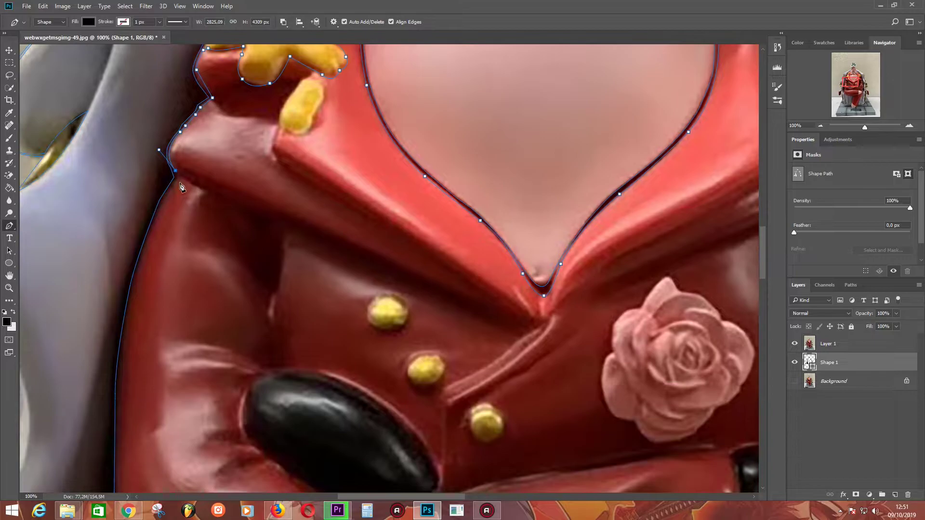
Run anchors down the robe's left edge to where the sleeve meets the leg.
{"action": "left_click_drag", "start_coordinate": [133, 289], "coordinate": [178, 185]}
{"action": "left_click_drag", "start_coordinate": [166, 217], "coordinate": [247, 155]}
{"action": "left_click", "coordinate": [202, 205]}
{"action": "left_click", "coordinate": [192, 276]}
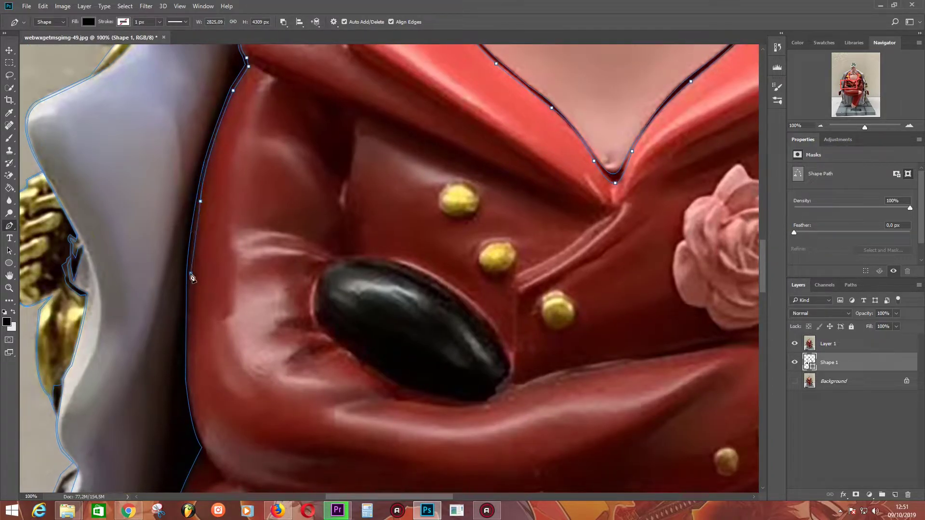
{"action": "left_click_drag", "start_coordinate": [192, 276], "coordinate": [221, 125]}
{"action": "left_click", "coordinate": [218, 227]}
{"action": "left_click", "coordinate": [234, 295]}
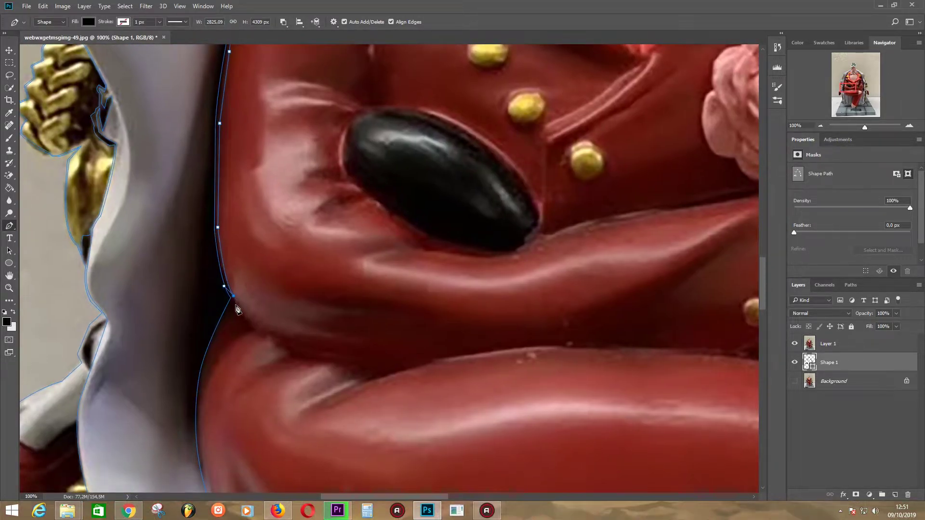
Curve the path along the leg's underside to the chair and down the vertical edge.
{"action": "left_click_drag", "start_coordinate": [234, 295], "coordinate": [299, 136]}
{"action": "mouse_move", "coordinate": [272, 200]}
{"action": "left_mouse_down"}
{"action": "mouse_move", "coordinate": [272, 213]}
{"action": "mouse_move", "coordinate": [261, 112]}
{"action": "left_mouse_up"}
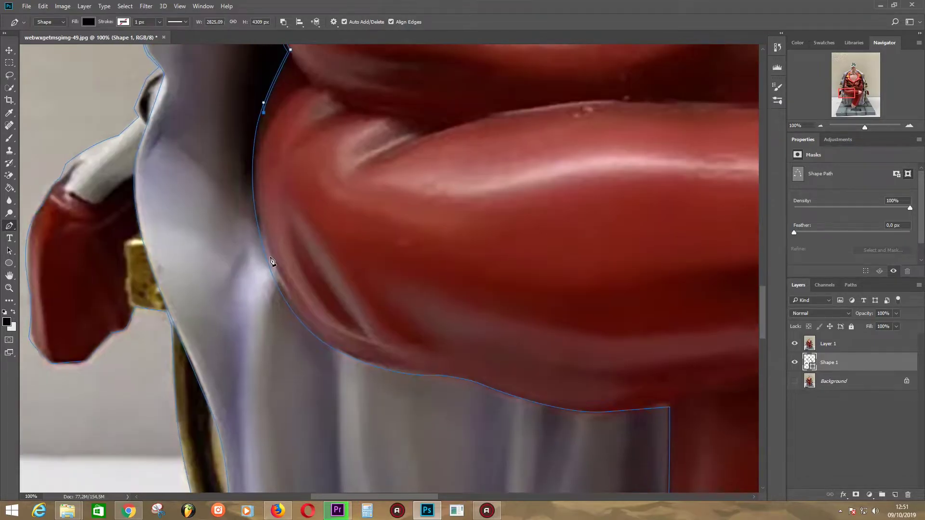
{"action": "left_click_drag", "start_coordinate": [283, 304], "coordinate": [265, 245]}
{"action": "left_click_drag", "start_coordinate": [327, 342], "coordinate": [361, 361]}
{"action": "mouse_move", "coordinate": [435, 372]}
{"action": "left_mouse_down"}
{"action": "mouse_move", "coordinate": [491, 375]}
{"action": "mouse_move", "coordinate": [513, 391]}
{"action": "left_mouse_up"}
{"action": "left_click_drag", "start_coordinate": [593, 408], "coordinate": [594, 412]}
{"action": "left_click", "coordinate": [670, 405]}
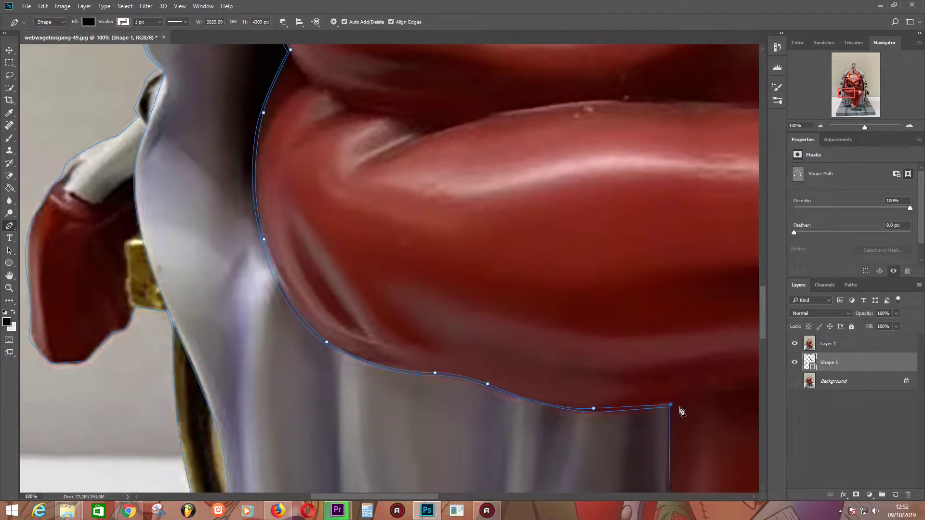
{"action": "left_click_drag", "start_coordinate": [682, 411], "coordinate": [365, 180]}
{"action": "left_click", "coordinate": [354, 267]}
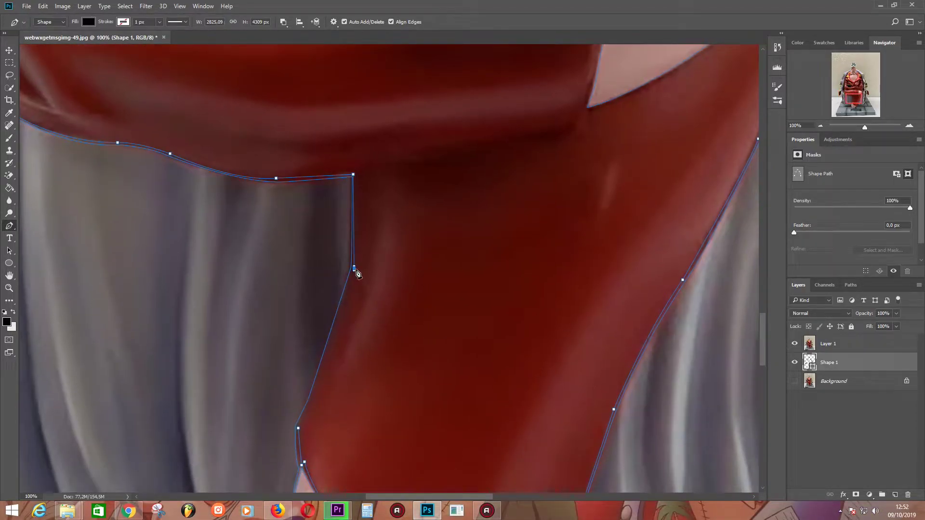
{"action": "left_click_drag", "start_coordinate": [360, 338], "coordinate": [350, 272]}
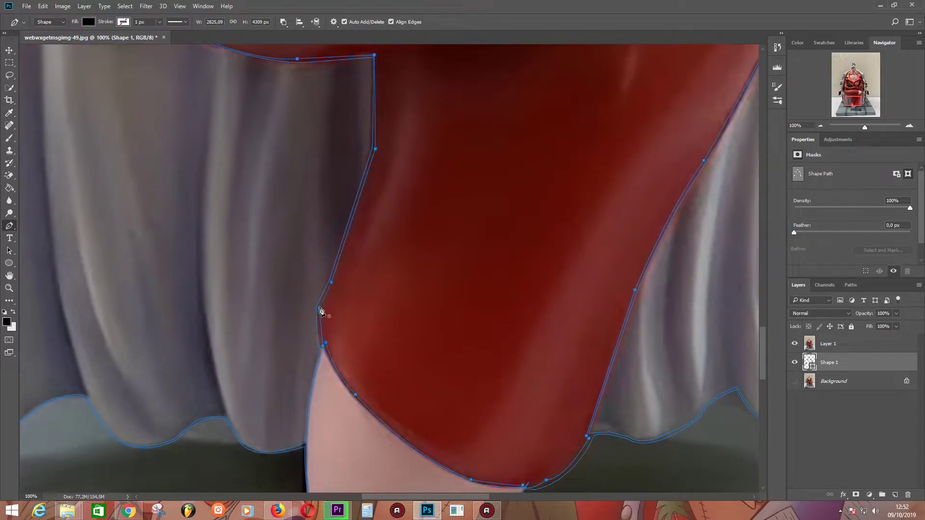
{"action": "left_click_drag", "start_coordinate": [527, 189], "coordinate": [430, 380]}
{"action": "key", "text": "ctrl+minus"}
{"action": "key", "text": "ctrl+minus"}
{"action": "key", "text": "ctrl+minus"}
{"action": "left_click", "coordinate": [795, 344]}
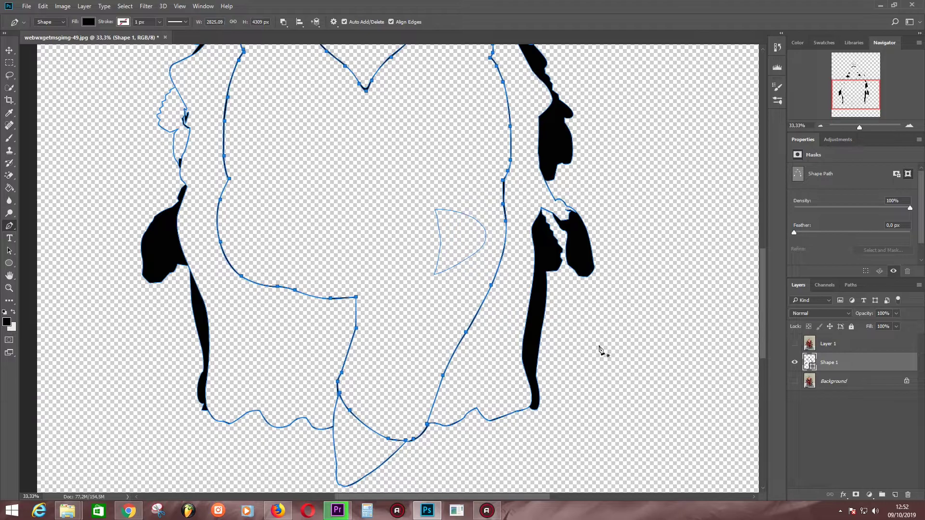
{"action": "scroll", "coordinate": [419, 362], "scroll_direction": "up", "scroll_amount": 4}
{"action": "scroll", "coordinate": [418, 361], "scroll_direction": "up", "scroll_amount": 2}
{"action": "scroll", "coordinate": [419, 361], "scroll_direction": "down", "scroll_amount": 3}
{"action": "scroll", "coordinate": [421, 361], "scroll_direction": "down", "scroll_amount": 3}
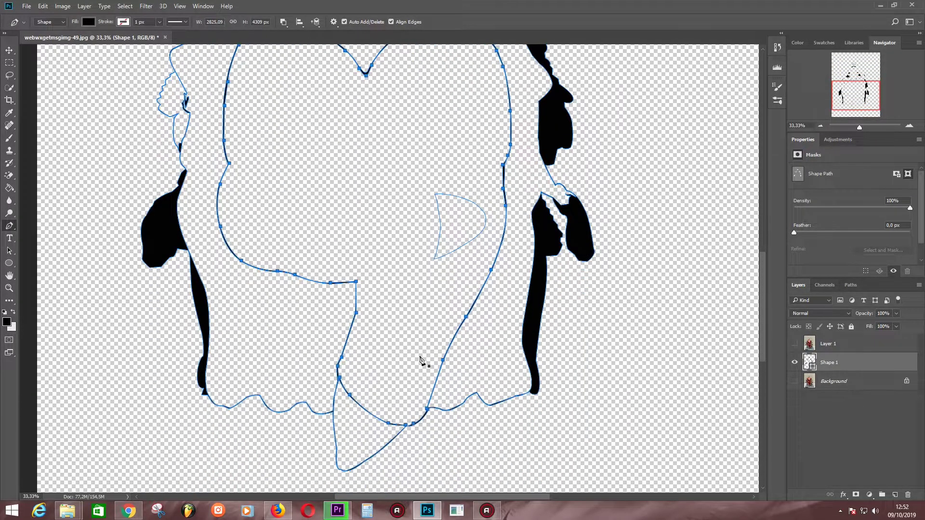
{"action": "scroll", "coordinate": [422, 361], "scroll_direction": "down", "scroll_amount": 1}
{"action": "scroll", "coordinate": [429, 347], "scroll_direction": "up", "scroll_amount": 3}
{"action": "scroll", "coordinate": [434, 336], "scroll_direction": "up", "scroll_amount": 3}
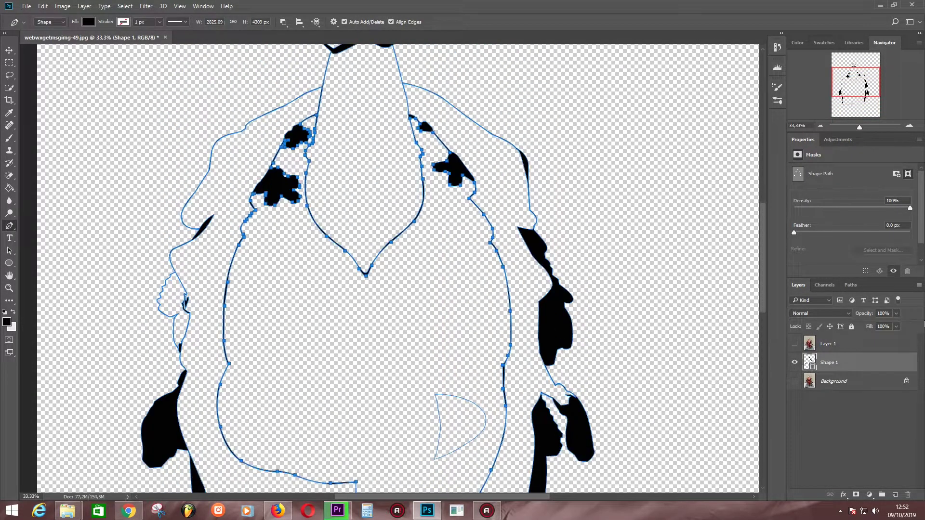
{"action": "left_click", "coordinate": [794, 343]}
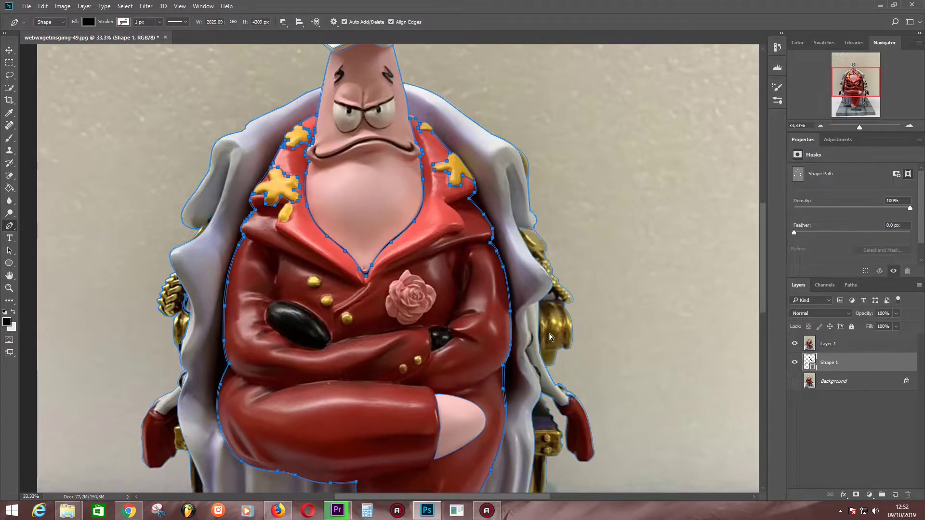
{"action": "scroll", "coordinate": [550, 337], "scroll_direction": "up", "scroll_amount": 2}
{"action": "scroll", "coordinate": [279, 308], "scroll_direction": "up", "scroll_amount": 1}
{"action": "scroll", "coordinate": [325, 178], "scroll_direction": "up", "scroll_amount": 2}
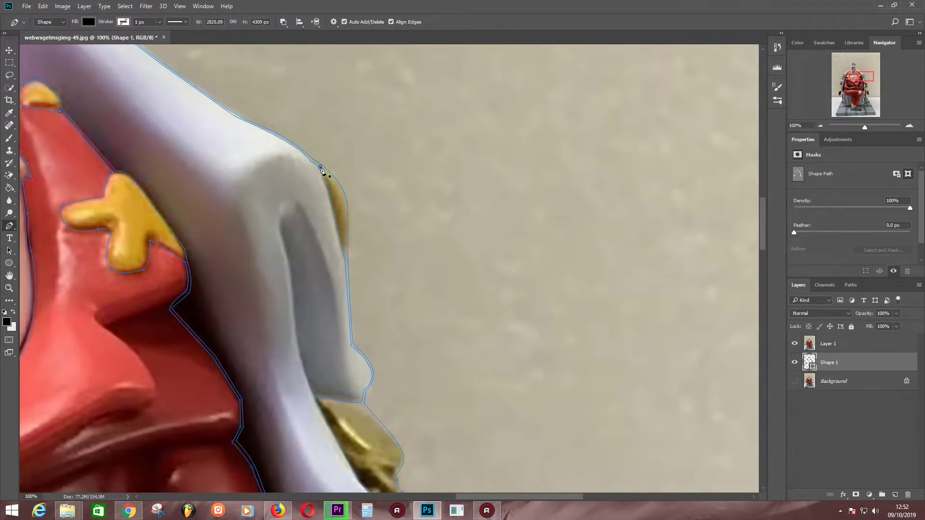
Curve the path from the cape's top anchor around the gold ornament's edge.
{"action": "scroll", "coordinate": [335, 246], "scroll_direction": "up", "scroll_amount": 1}
{"action": "scroll", "coordinate": [326, 264], "scroll_direction": "up", "scroll_amount": 1}
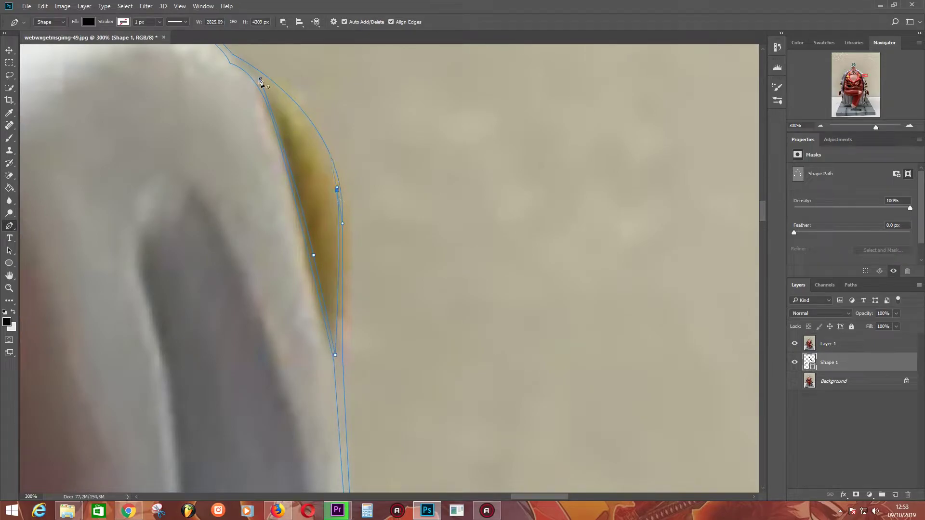
{"action": "left_click_drag", "start_coordinate": [260, 79], "coordinate": [190, 65]}
{"action": "scroll", "coordinate": [231, 135], "scroll_direction": "down", "scroll_amount": 5}
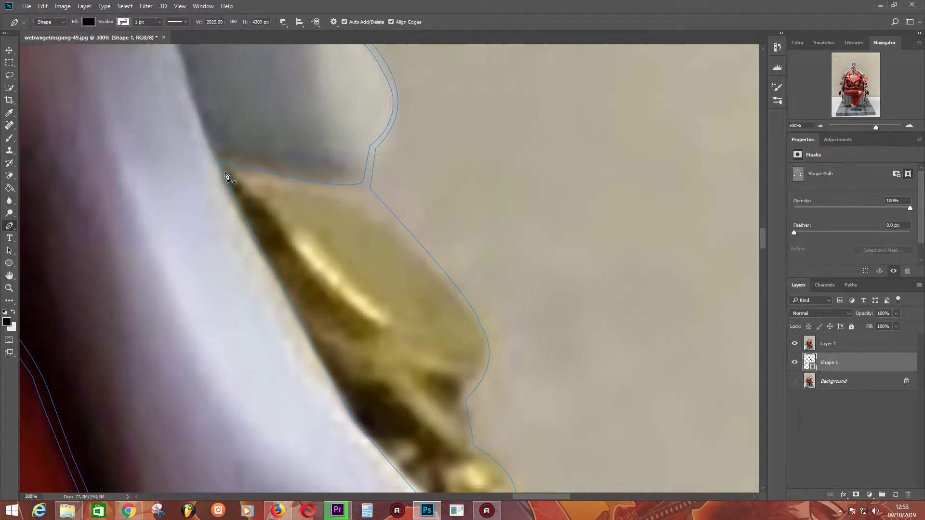
{"action": "left_click", "coordinate": [223, 165]}
{"action": "left_click", "coordinate": [362, 189]}
{"action": "left_click", "coordinate": [477, 321]}
{"action": "scroll", "coordinate": [296, 296], "scroll_direction": "down", "scroll_amount": 3}
{"action": "left_click_drag", "start_coordinate": [391, 265], "coordinate": [353, 305]}
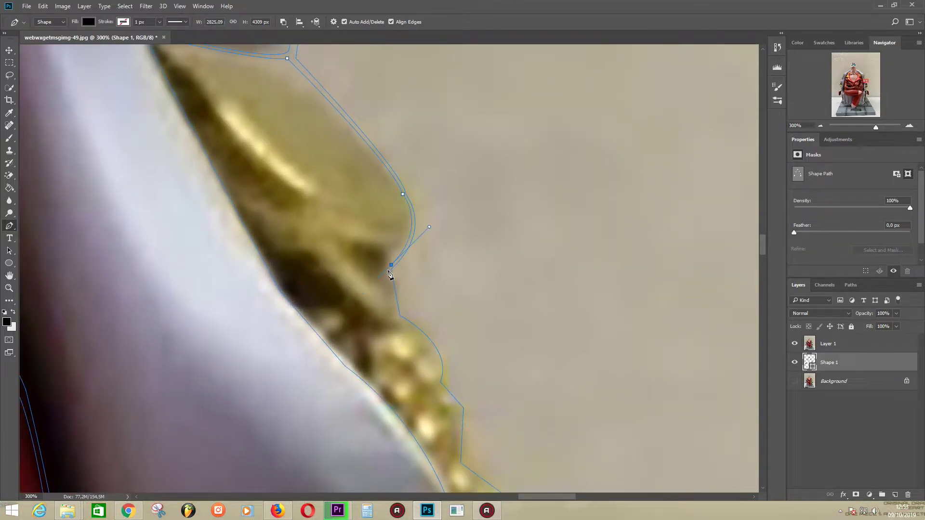
{"action": "scroll", "coordinate": [438, 412], "scroll_direction": "down", "scroll_amount": 4}
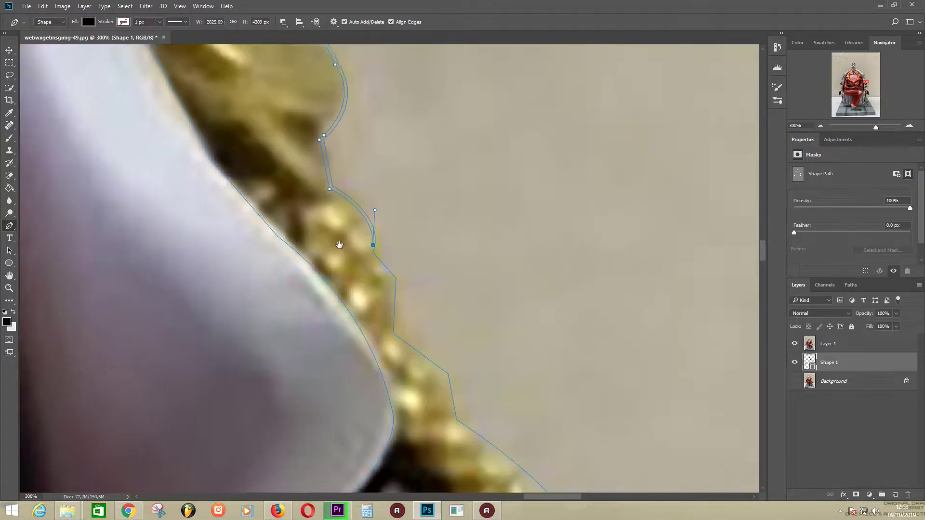
Trace anchors along the gold bead chain and around its bead tip.
{"action": "left_click", "coordinate": [359, 220]}
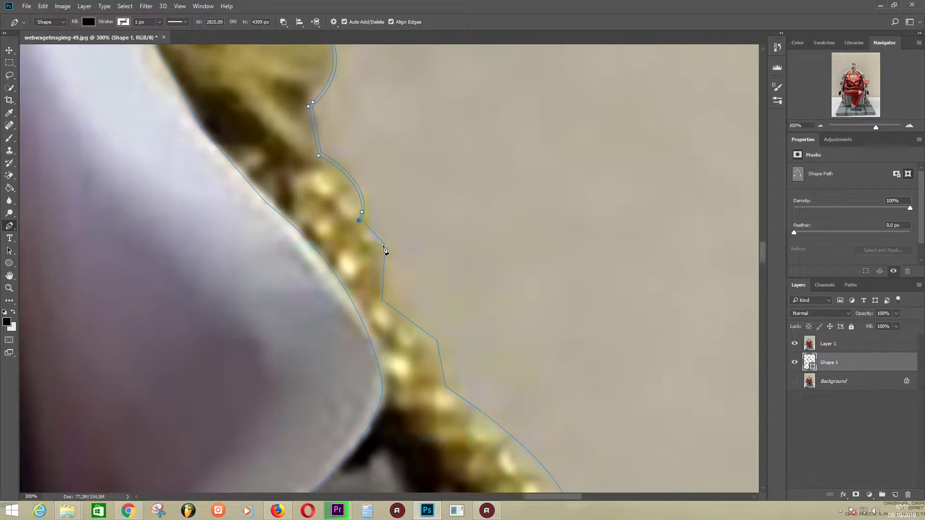
{"action": "left_click", "coordinate": [436, 342]}
{"action": "left_click", "coordinate": [445, 388]}
{"action": "scroll", "coordinate": [443, 392], "scroll_direction": "down", "scroll_amount": 5}
{"action": "left_click_drag", "start_coordinate": [410, 283], "coordinate": [410, 325]}
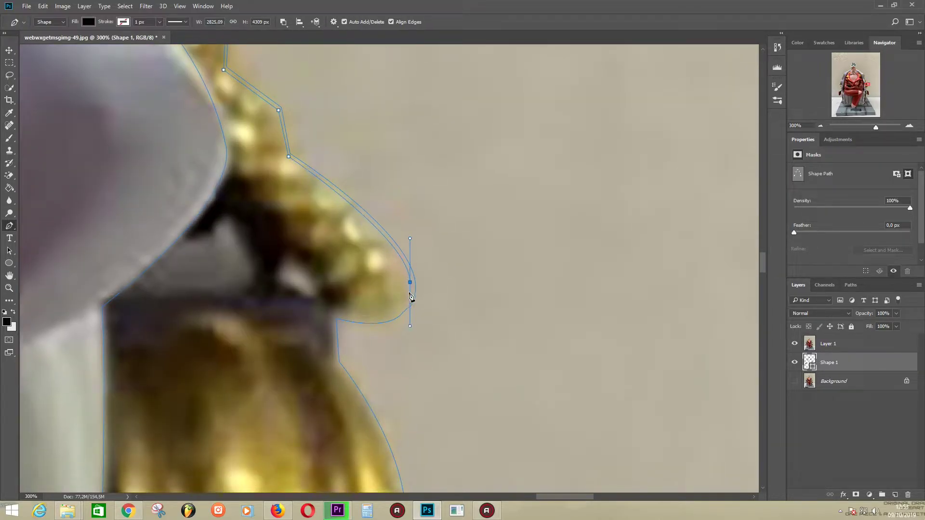
{"action": "left_click_drag", "start_coordinate": [340, 314], "coordinate": [332, 315]}
Outline down the gold ornament's side and close it at its starting point.
{"action": "left_click", "coordinate": [336, 361]}
{"action": "mouse_move", "coordinate": [337, 359]}
{"action": "left_mouse_down"}
{"action": "mouse_move", "coordinate": [244, 207]}
{"action": "mouse_move", "coordinate": [240, 178]}
{"action": "left_mouse_up"}
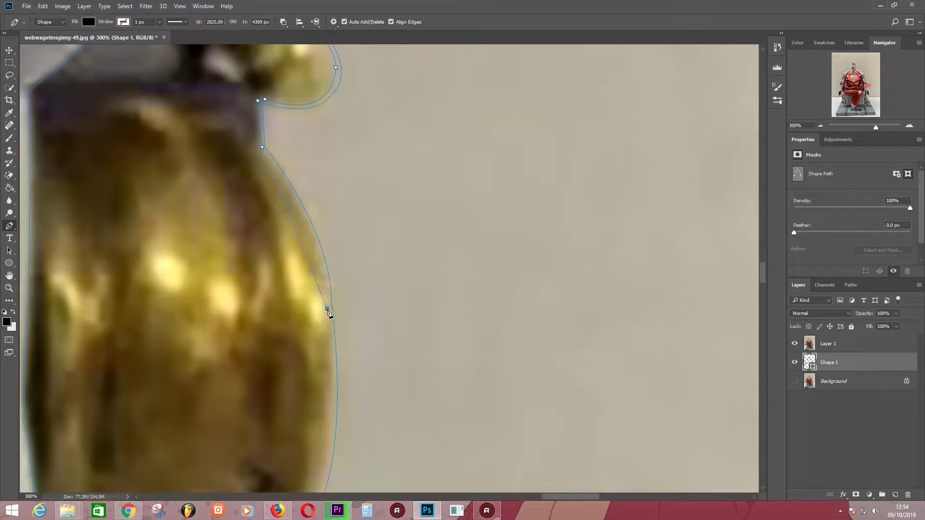
{"action": "mouse_move", "coordinate": [327, 309]}
{"action": "left_mouse_down"}
{"action": "mouse_move", "coordinate": [329, 388]}
{"action": "mouse_move", "coordinate": [344, 135]}
{"action": "left_mouse_up"}
{"action": "left_click_drag", "start_coordinate": [330, 329], "coordinate": [307, 368]}
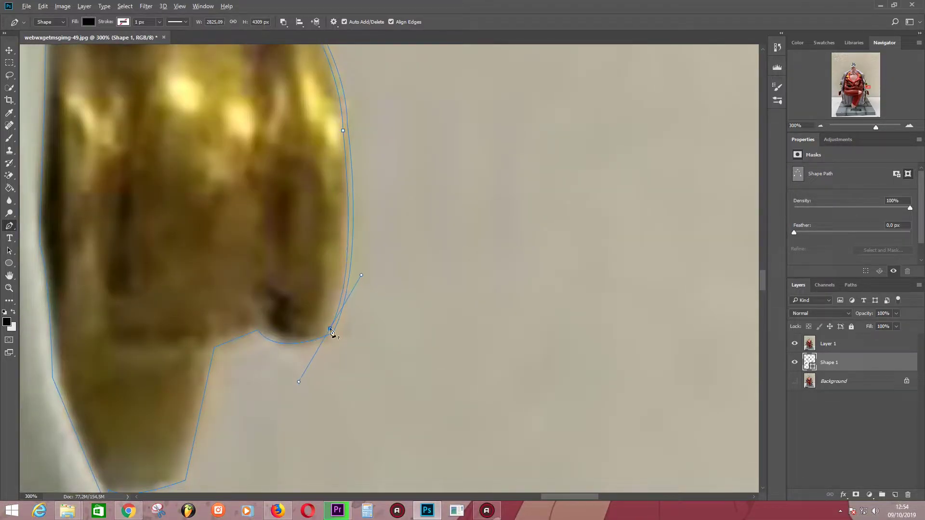
{"action": "left_click_drag", "start_coordinate": [261, 331], "coordinate": [250, 311]}
Continue anchors along the figure's edge and the white coat beside the gold trim.
{"action": "scroll", "coordinate": [202, 289], "scroll_direction": "down", "scroll_amount": 5}
{"action": "scroll", "coordinate": [202, 289], "scroll_direction": "left", "scroll_amount": 3}
{"action": "left_click", "coordinate": [194, 279]}
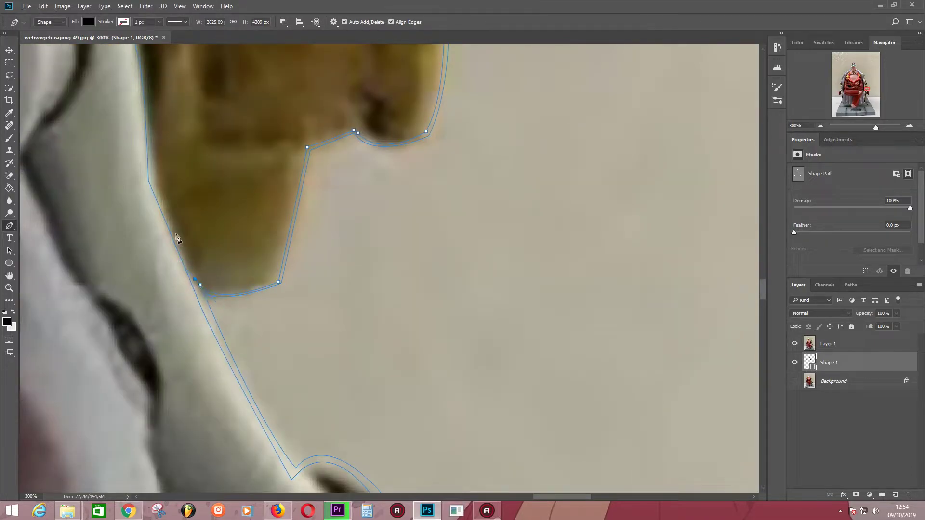
{"action": "mouse_move", "coordinate": [200, 109]}
{"action": "left_mouse_down"}
{"action": "mouse_move", "coordinate": [225, 229]}
{"action": "mouse_move", "coordinate": [231, 135]}
{"action": "left_mouse_up"}
{"action": "scroll", "coordinate": [320, 304], "scroll_direction": "up", "scroll_amount": 3}
{"action": "scroll", "coordinate": [352, 155], "scroll_direction": "up", "scroll_amount": 3}
{"action": "scroll", "coordinate": [337, 217], "scroll_direction": "up", "scroll_amount": 3}
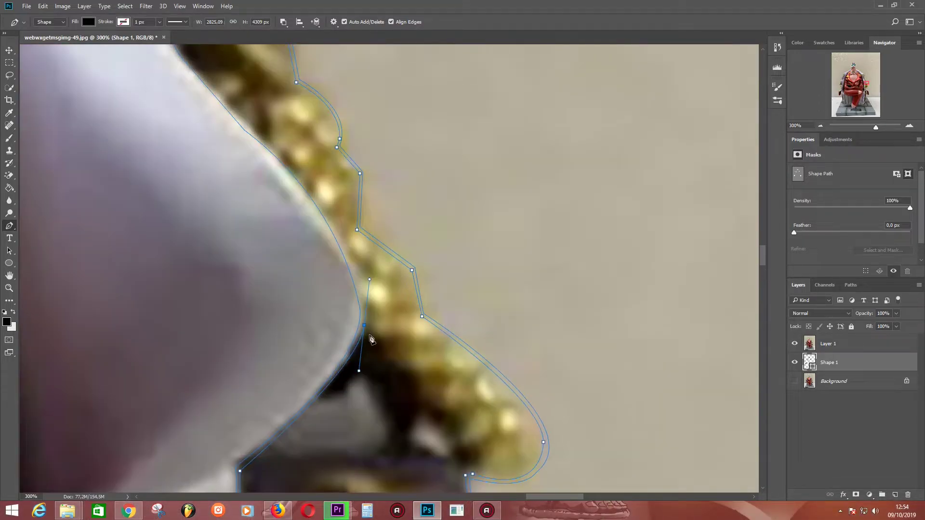
{"action": "left_click", "coordinate": [326, 212]}
{"action": "left_click_drag", "start_coordinate": [238, 184], "coordinate": [347, 294]}
Extend the path with anchors along the white coat and sleeve edges to where the sleeve meets the cape.
{"action": "left_click", "coordinate": [408, 279]}
{"action": "left_click", "coordinate": [355, 237]}
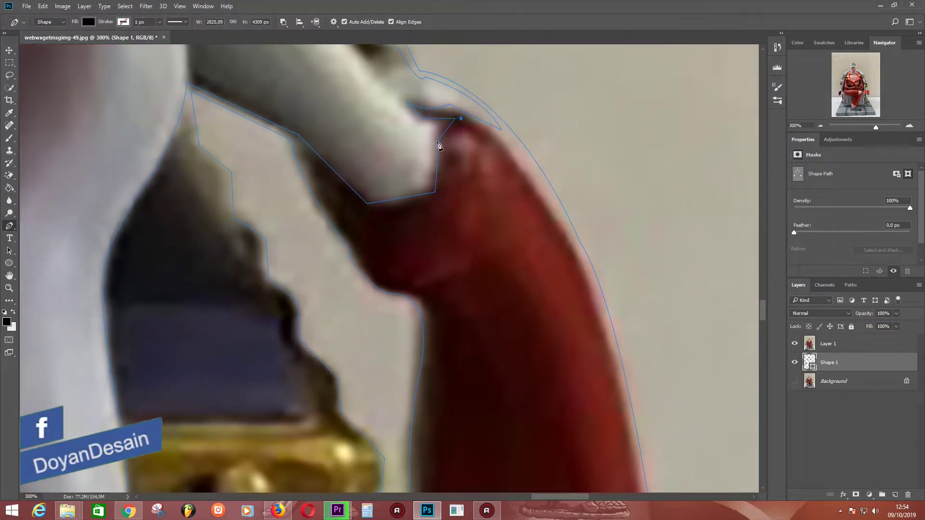
{"action": "left_click", "coordinate": [444, 140]}
{"action": "left_click", "coordinate": [439, 193]}
{"action": "left_click", "coordinate": [370, 208]}
{"action": "left_click", "coordinate": [365, 207]}
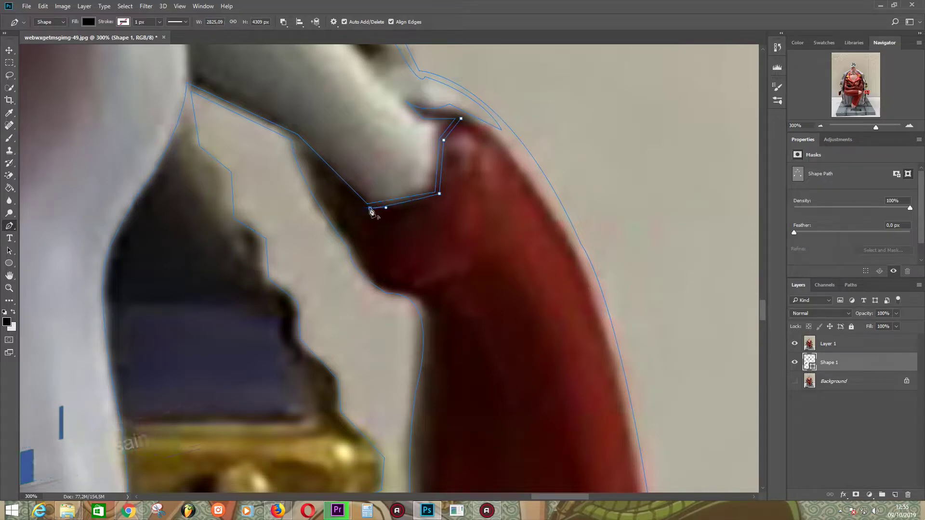
{"action": "left_click", "coordinate": [311, 154]}
Curve the path down the red cape's inner edge toward its lower end.
{"action": "left_click", "coordinate": [354, 240]}
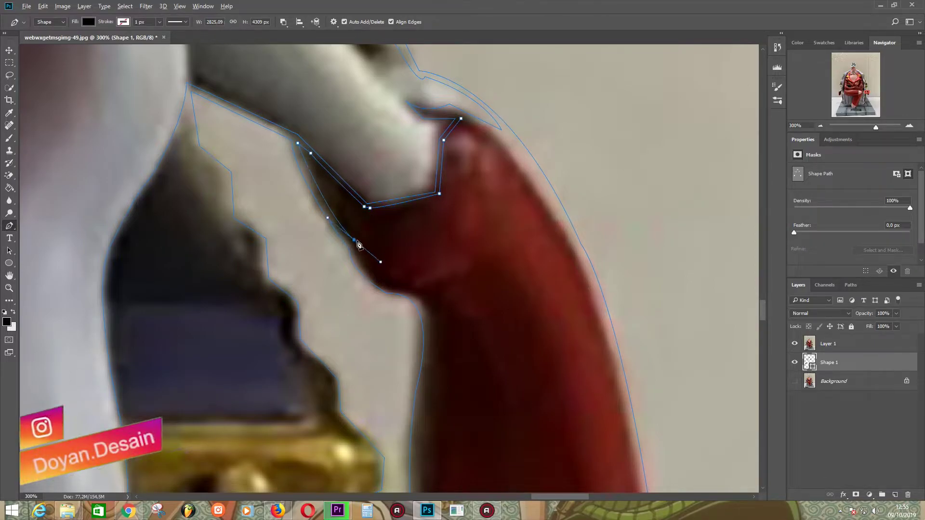
{"action": "left_click_drag", "start_coordinate": [410, 287], "coordinate": [446, 282]}
{"action": "left_click", "coordinate": [426, 312]}
{"action": "scroll", "coordinate": [426, 318], "scroll_direction": "down", "scroll_amount": 5}
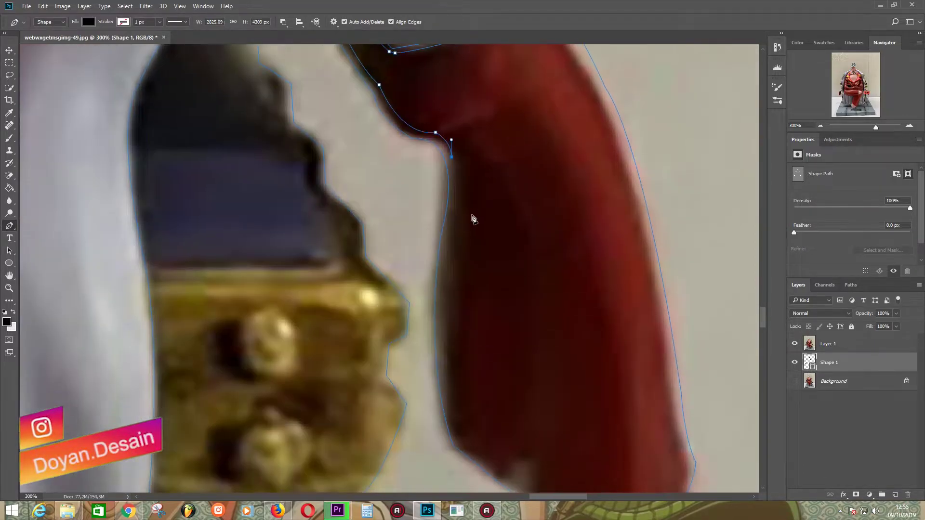
{"action": "left_click_drag", "start_coordinate": [449, 228], "coordinate": [437, 274]}
{"action": "left_click_drag", "start_coordinate": [454, 439], "coordinate": [477, 463]}
{"action": "left_click_drag", "start_coordinate": [516, 408], "coordinate": [387, 172]}
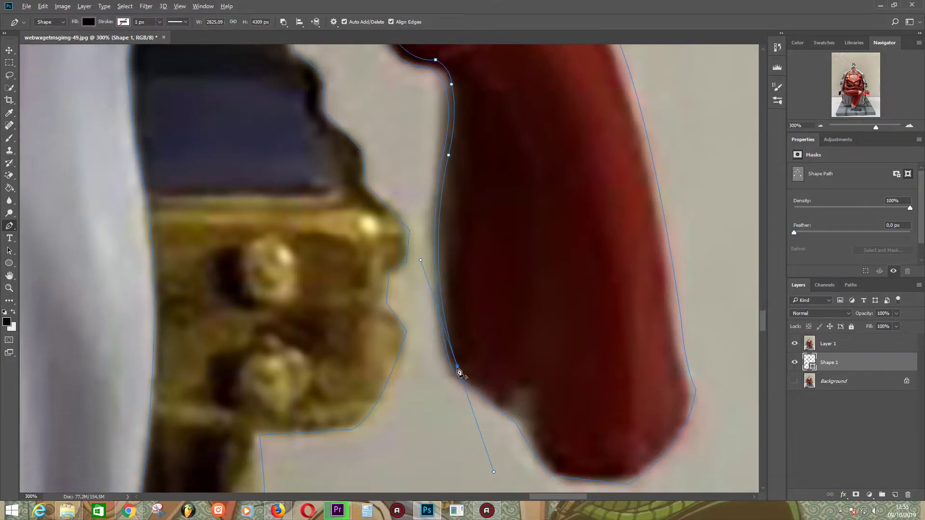
Trace the cape's bottom edge and corner, then curve up its right side.
{"action": "left_click", "coordinate": [388, 253]}
{"action": "left_click", "coordinate": [425, 307]}
{"action": "left_click", "coordinate": [499, 316]}
{"action": "left_click", "coordinate": [552, 286]}
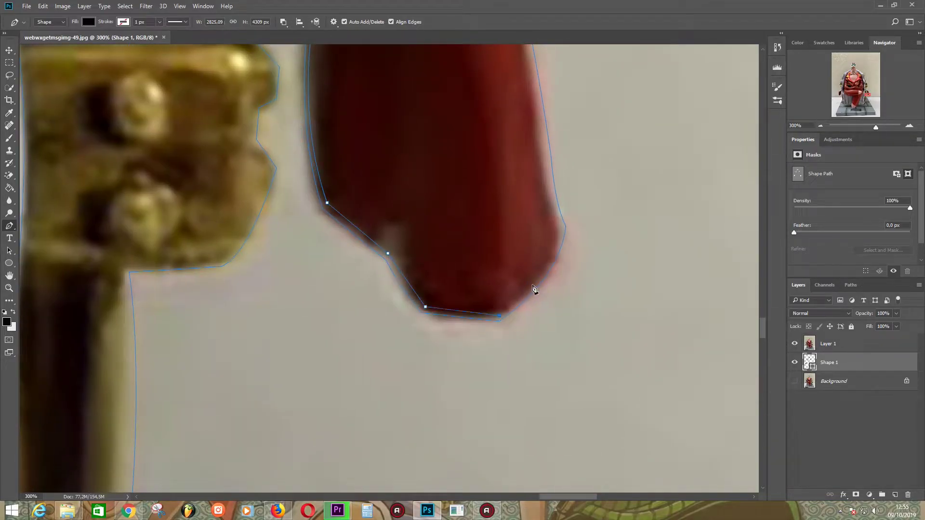
{"action": "left_click_drag", "start_coordinate": [563, 231], "coordinate": [573, 177]}
{"action": "left_click", "coordinate": [549, 194]}
{"action": "left_click", "coordinate": [547, 167]}
Continue up the cape's right edge and finish the cape outline back at the sleeve.
{"action": "scroll", "coordinate": [547, 167], "scroll_direction": "up", "scroll_amount": 3}
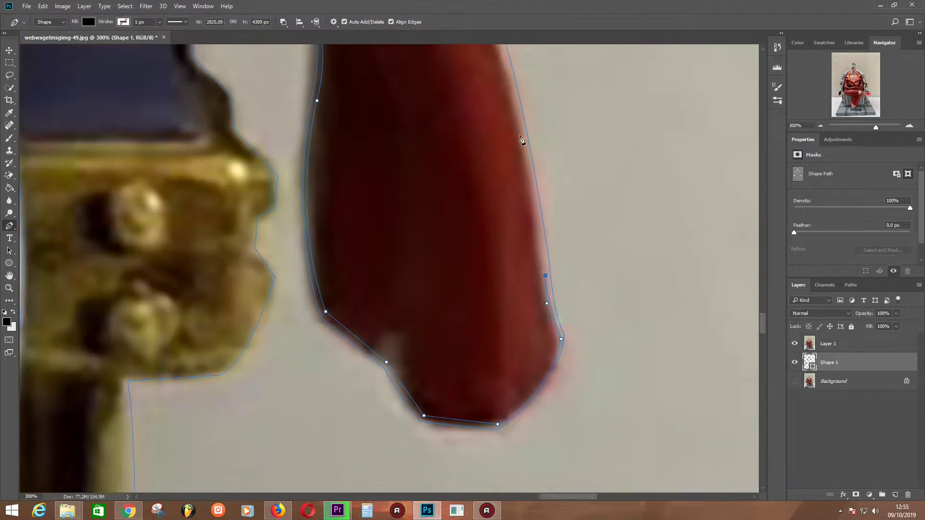
{"action": "scroll", "coordinate": [513, 109], "scroll_direction": "up", "scroll_amount": 5}
{"action": "left_click", "coordinate": [512, 205]}
{"action": "left_click", "coordinate": [491, 165]}
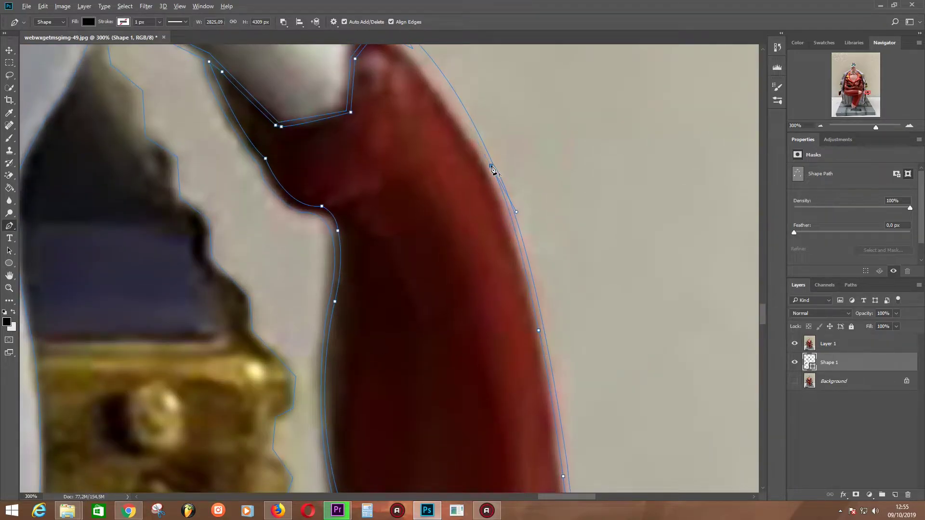
{"action": "scroll", "coordinate": [492, 168], "scroll_direction": "up", "scroll_amount": 4}
{"action": "left_click", "coordinate": [457, 152]}
{"action": "left_click", "coordinate": [409, 134]}
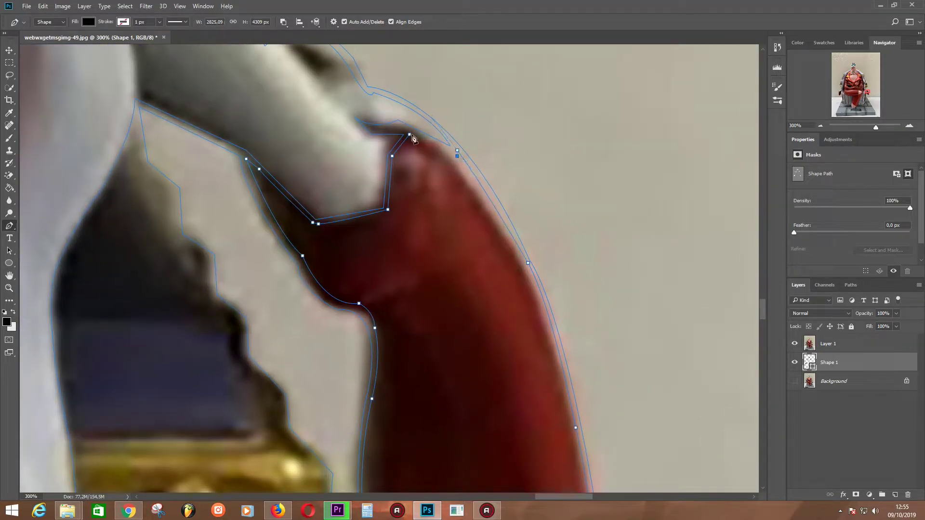
Outline the triangular dark gap beside the white coat as a closed shape.
{"action": "scroll", "coordinate": [388, 186], "scroll_direction": "left", "scroll_amount": 6}
{"action": "scroll", "coordinate": [389, 186], "scroll_direction": "down", "scroll_amount": 5}
{"action": "scroll", "coordinate": [391, 190], "scroll_direction": "up", "scroll_amount": 3}
{"action": "scroll", "coordinate": [381, 154], "scroll_direction": "up", "scroll_amount": 3}
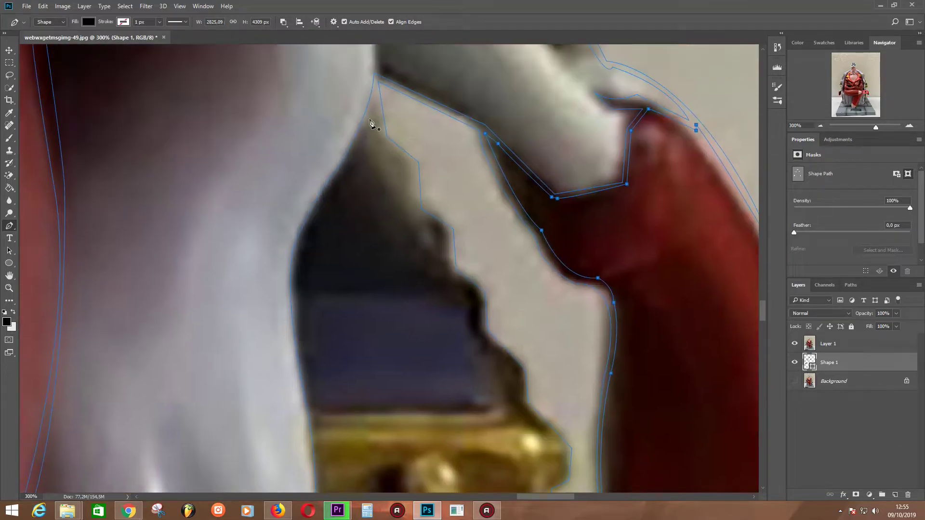
{"action": "left_click", "coordinate": [329, 193]}
{"action": "left_click_drag", "start_coordinate": [297, 295], "coordinate": [306, 345]}
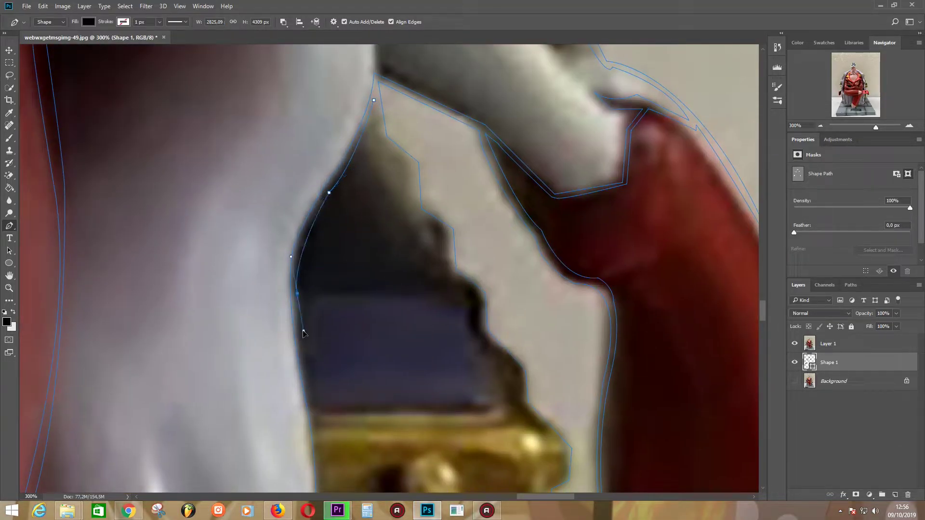
{"action": "left_click", "coordinate": [297, 294], "text": "alt"}
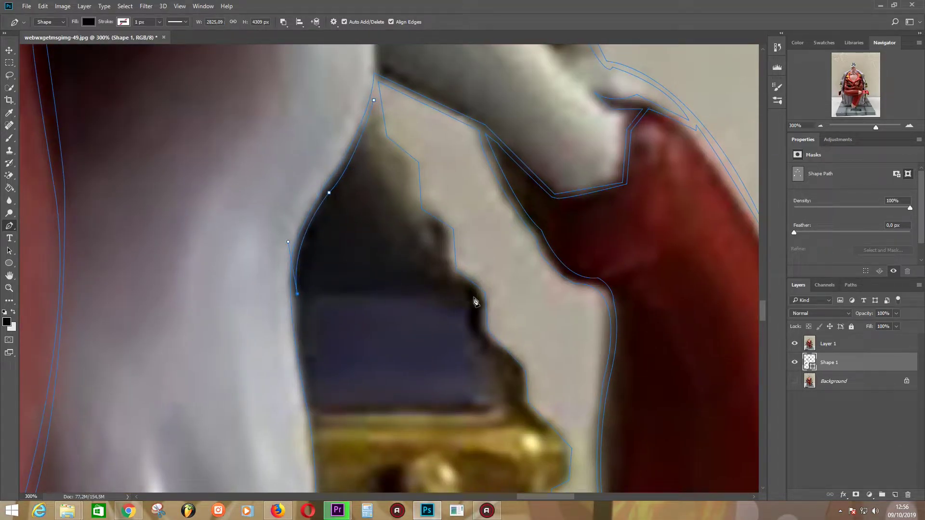
{"action": "left_click", "coordinate": [446, 294]}
{"action": "left_click", "coordinate": [364, 135]}
Outline the dark blue area below, rounding its bottom right and following the jagged edge.
{"action": "left_click", "coordinate": [299, 305]}
{"action": "left_click", "coordinate": [313, 410]}
{"action": "left_click_drag", "start_coordinate": [495, 410], "coordinate": [501, 399]}
{"action": "left_click", "coordinate": [502, 383]}
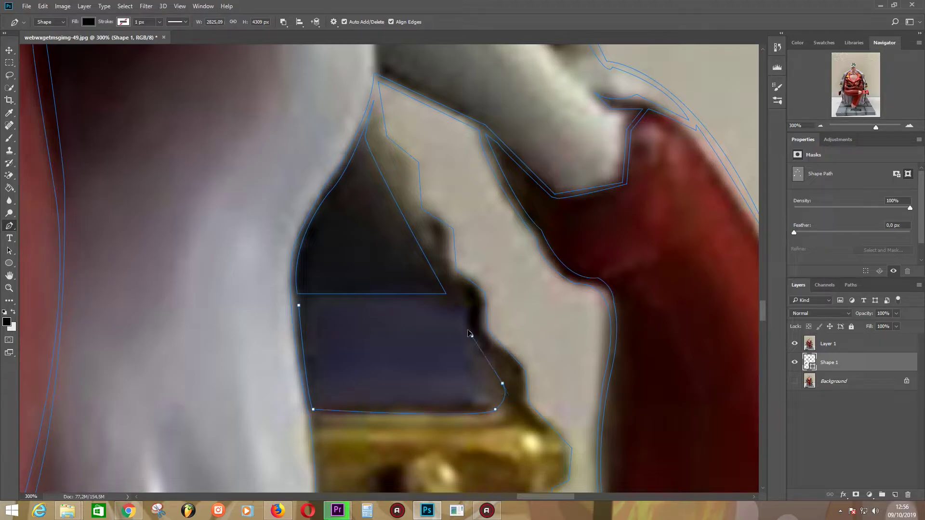
{"action": "left_click", "coordinate": [471, 334]}
{"action": "left_click", "coordinate": [465, 316]}
{"action": "left_click", "coordinate": [468, 297]}
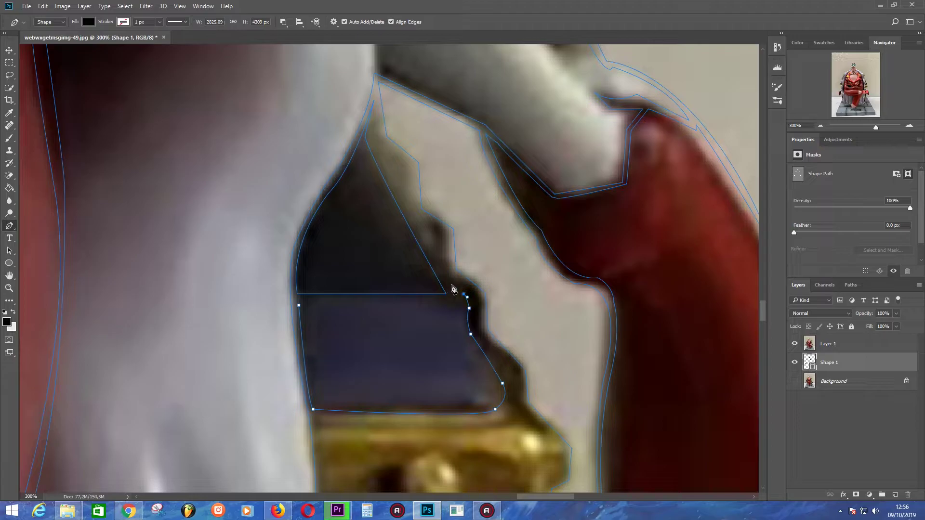
{"action": "left_click", "coordinate": [455, 287]}
Outline the jagged dark gap around its small notch, removing one misplaced anchor, and close it.
{"action": "scroll", "coordinate": [397, 243], "scroll_direction": "up", "scroll_amount": 1}
{"action": "left_click", "coordinate": [369, 134]}
{"action": "left_click", "coordinate": [374, 170]}
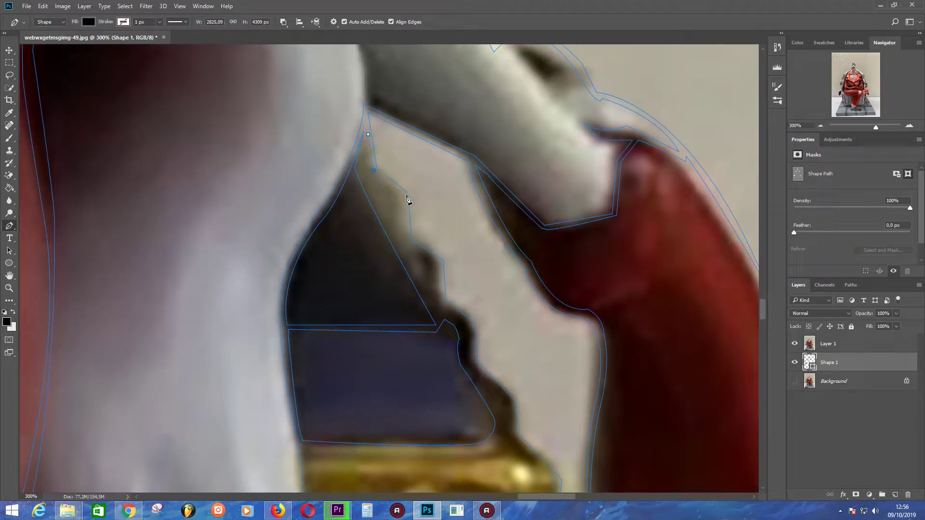
{"action": "left_click", "coordinate": [443, 305]}
{"action": "key", "text": "ctrl+z"}
{"action": "left_click", "coordinate": [455, 323]}
{"action": "left_click", "coordinate": [445, 316]}
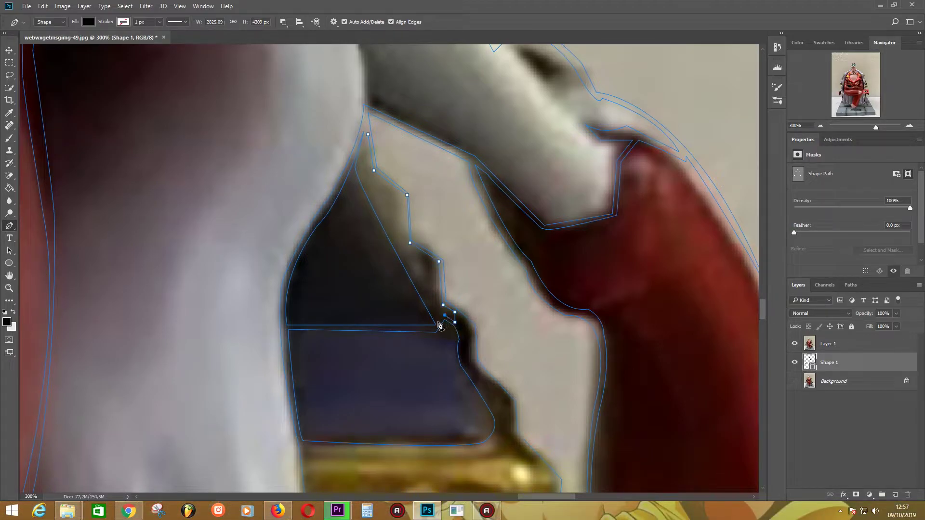
{"action": "left_click", "coordinate": [356, 177]}
Round the corner where the blue meets the gold chair arm and curve along the jagged edge.
{"action": "left_click_drag", "start_coordinate": [596, 411], "coordinate": [618, 216]}
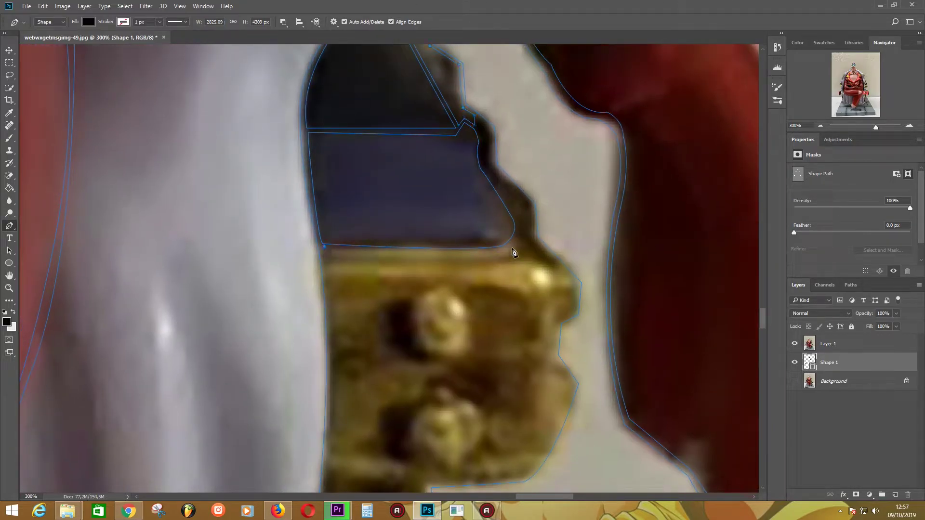
{"action": "left_click_drag", "start_coordinate": [515, 243], "coordinate": [533, 227]}
{"action": "left_click", "coordinate": [514, 209]}
{"action": "mouse_move", "coordinate": [495, 185]}
{"action": "left_mouse_down"}
{"action": "mouse_move", "coordinate": [515, 194]}
{"action": "mouse_move", "coordinate": [532, 235]}
{"action": "left_mouse_up"}
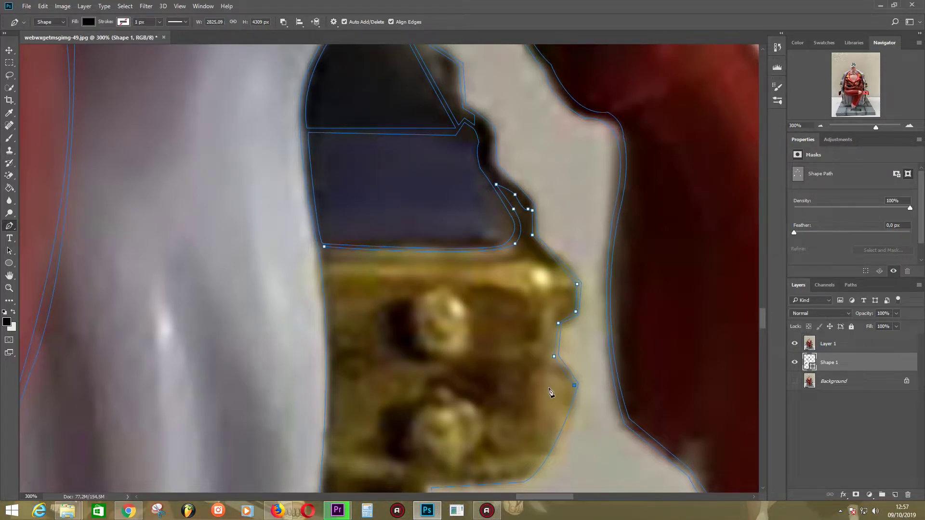
{"action": "scroll", "coordinate": [551, 393], "scroll_direction": "down", "scroll_amount": 5}
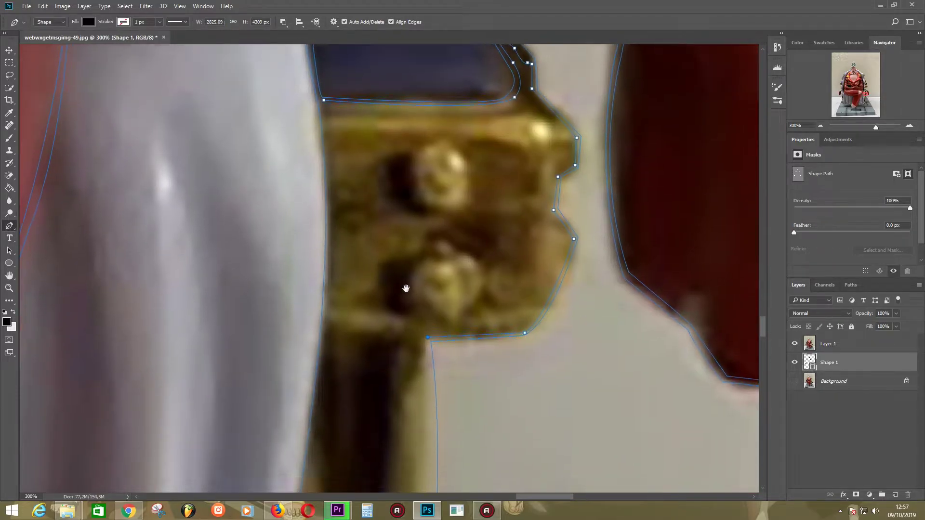
{"action": "scroll", "coordinate": [433, 352], "scroll_direction": "down", "scroll_amount": 6}
{"action": "left_click_drag", "start_coordinate": [431, 347], "coordinate": [423, 406]}
{"action": "scroll", "coordinate": [431, 357], "scroll_direction": "down", "scroll_amount": 9}
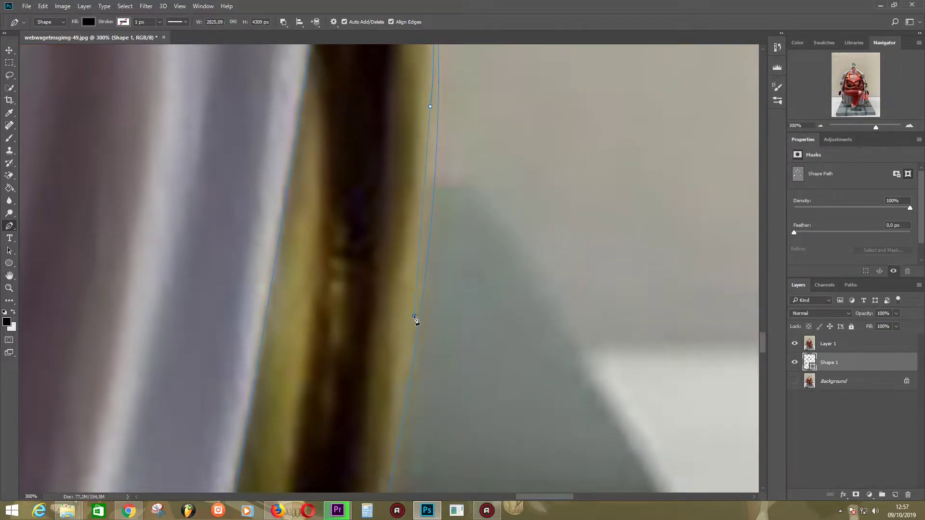
{"action": "scroll", "coordinate": [434, 168], "scroll_direction": "up", "scroll_amount": 5}
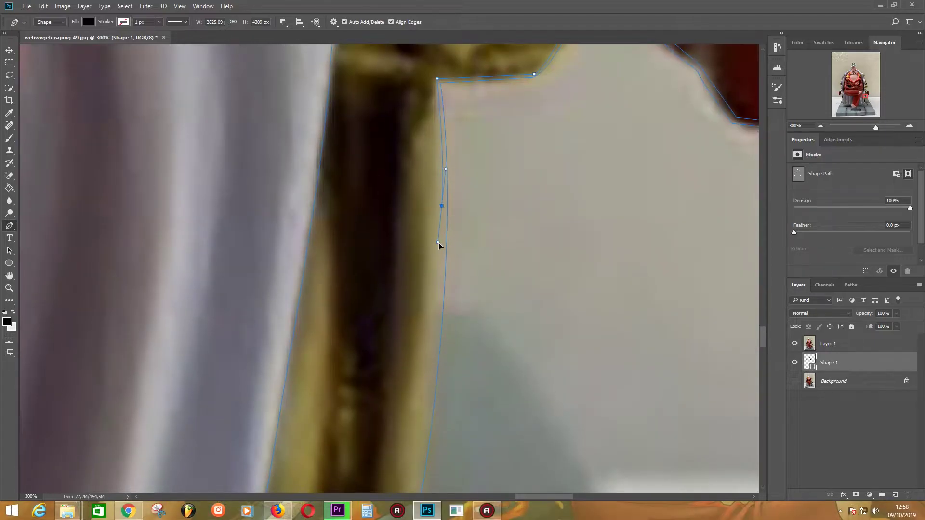
Add anchors down the edge of the gold chair leg.
{"action": "left_click", "coordinate": [444, 206]}
{"action": "scroll", "coordinate": [444, 212], "scroll_direction": "down", "scroll_amount": 6}
{"action": "left_click", "coordinate": [451, 278]}
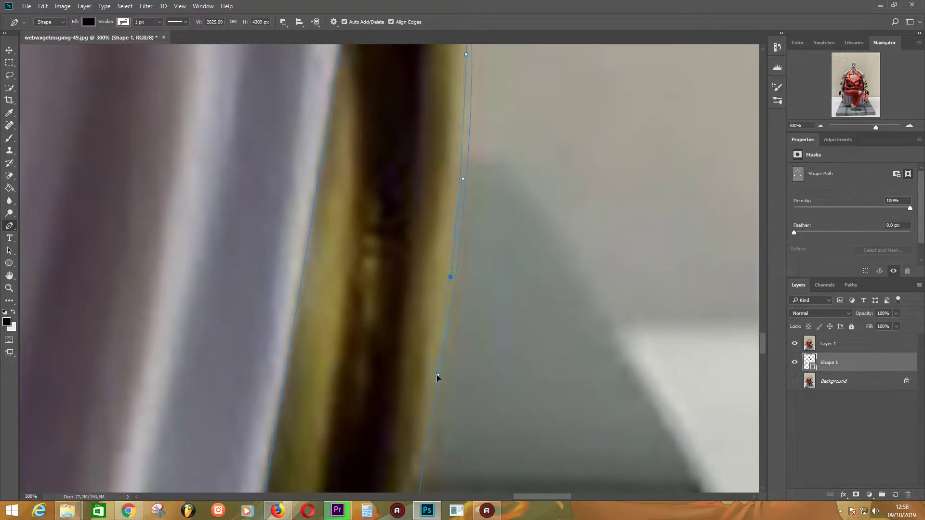
{"action": "scroll", "coordinate": [410, 270], "scroll_direction": "down", "scroll_amount": 10}
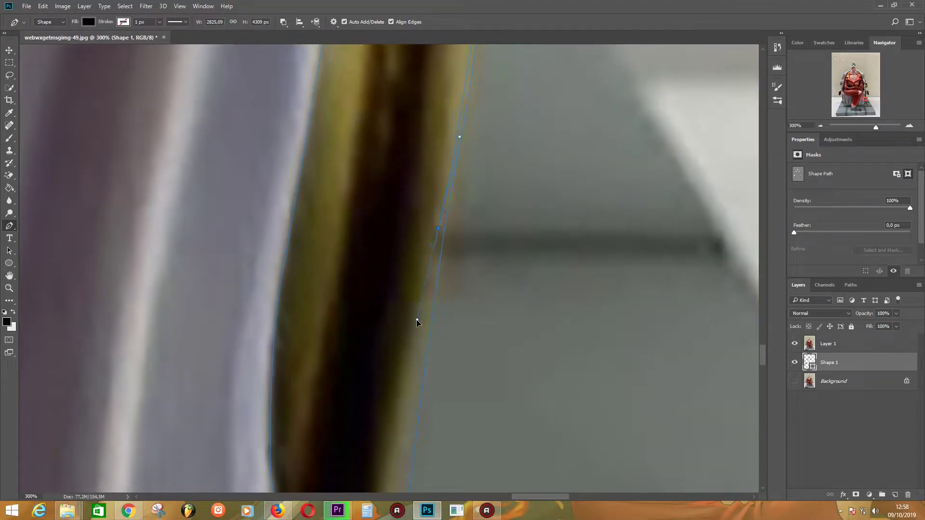
{"action": "scroll", "coordinate": [403, 303], "scroll_direction": "down", "scroll_amount": 3}
{"action": "scroll", "coordinate": [413, 299], "scroll_direction": "down", "scroll_amount": 3}
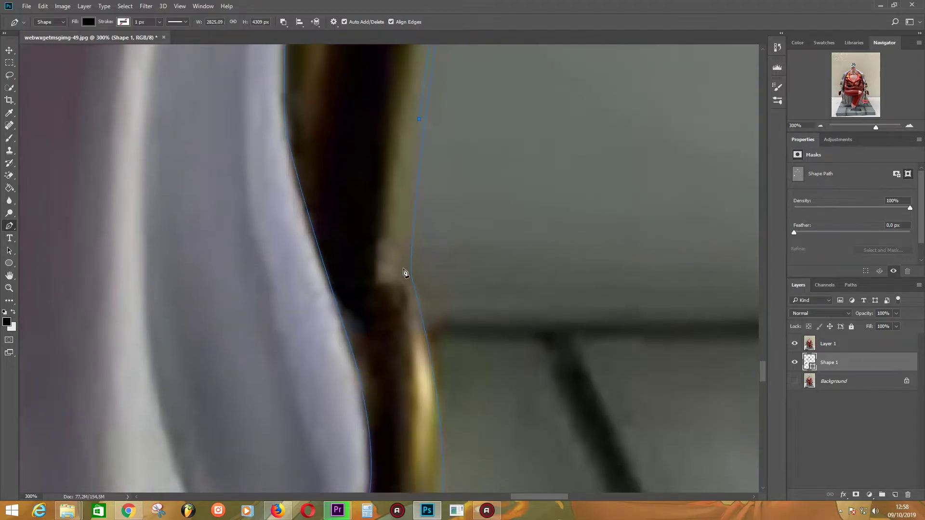
{"action": "scroll", "coordinate": [404, 272], "scroll_direction": "down", "scroll_amount": 3}
Curve the path around the chair leg's foot and bring the view back up.
{"action": "left_click_drag", "start_coordinate": [419, 288], "coordinate": [407, 175]}
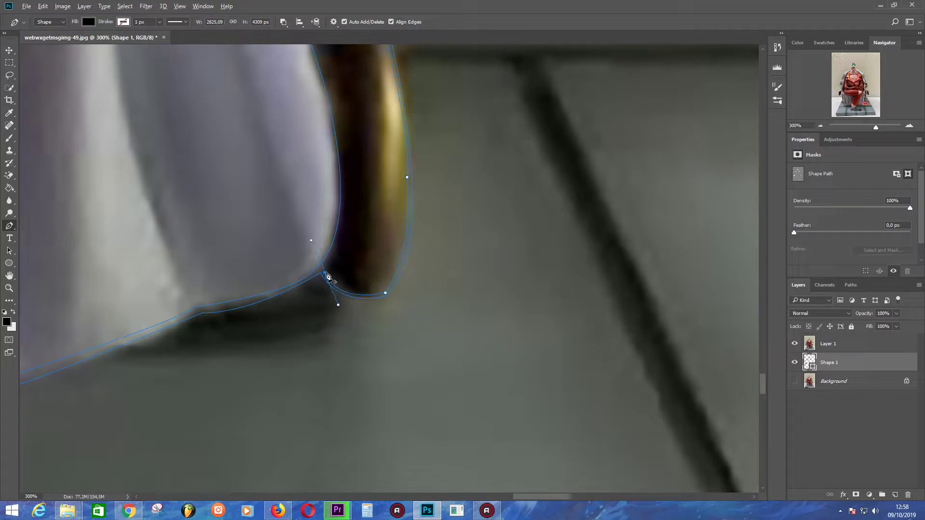
{"action": "left_click_drag", "start_coordinate": [343, 176], "coordinate": [335, 109]}
{"action": "scroll", "coordinate": [347, 144], "scroll_direction": "up", "scroll_amount": 3}
{"action": "scroll", "coordinate": [382, 273], "scroll_direction": "up", "scroll_amount": 3}
{"action": "left_click_drag", "start_coordinate": [356, 230], "coordinate": [363, 193]}
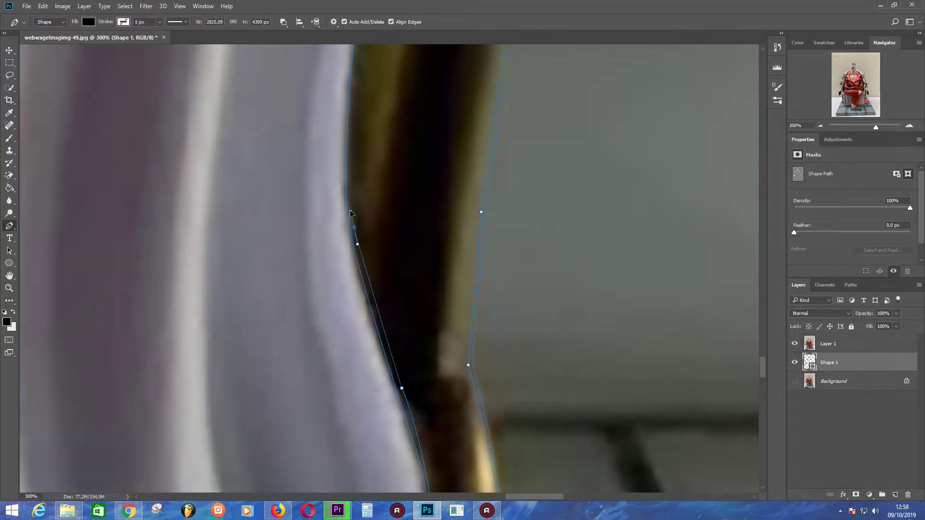
{"action": "scroll", "coordinate": [363, 192], "scroll_direction": "up", "scroll_amount": 3}
{"action": "scroll", "coordinate": [365, 174], "scroll_direction": "up", "scroll_amount": 3}
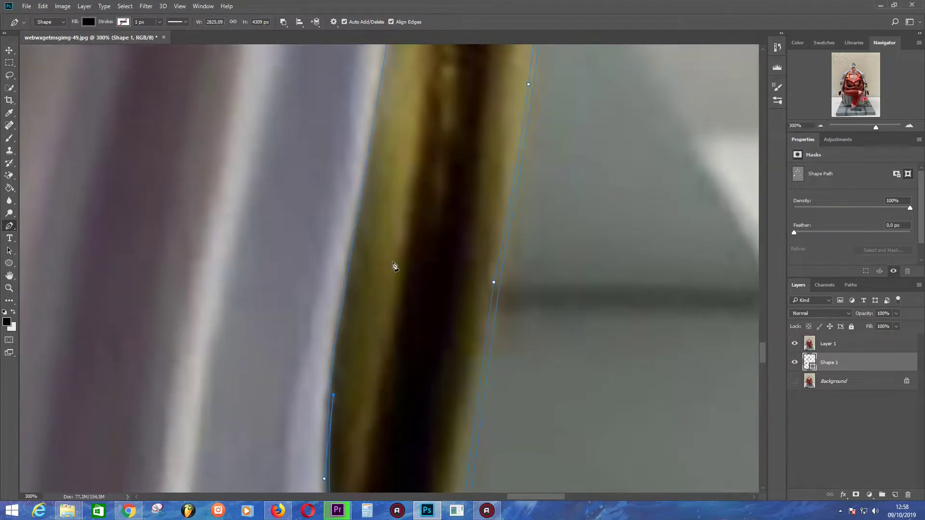
{"action": "scroll", "coordinate": [356, 160], "scroll_direction": "up", "scroll_amount": 3}
{"action": "scroll", "coordinate": [356, 159], "scroll_direction": "up", "scroll_amount": 3}
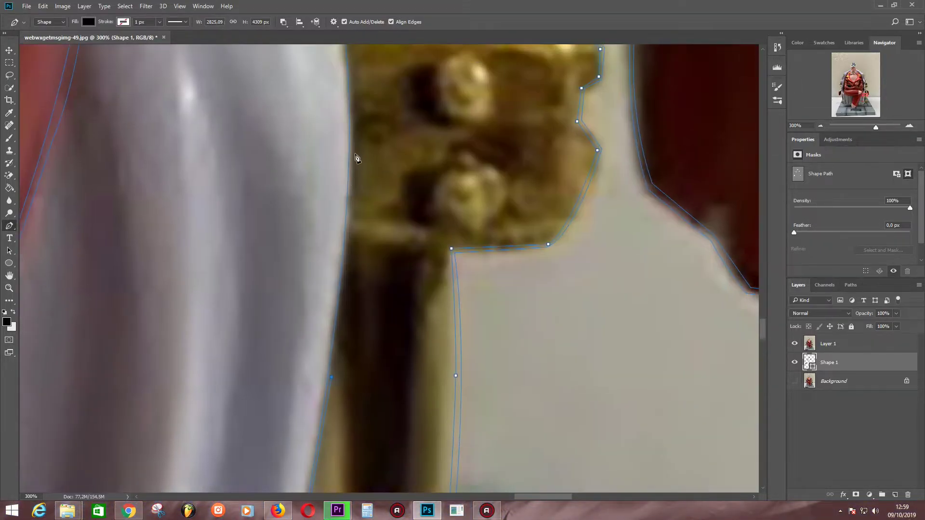
{"action": "scroll", "coordinate": [361, 149], "scroll_direction": "up", "scroll_amount": 3}
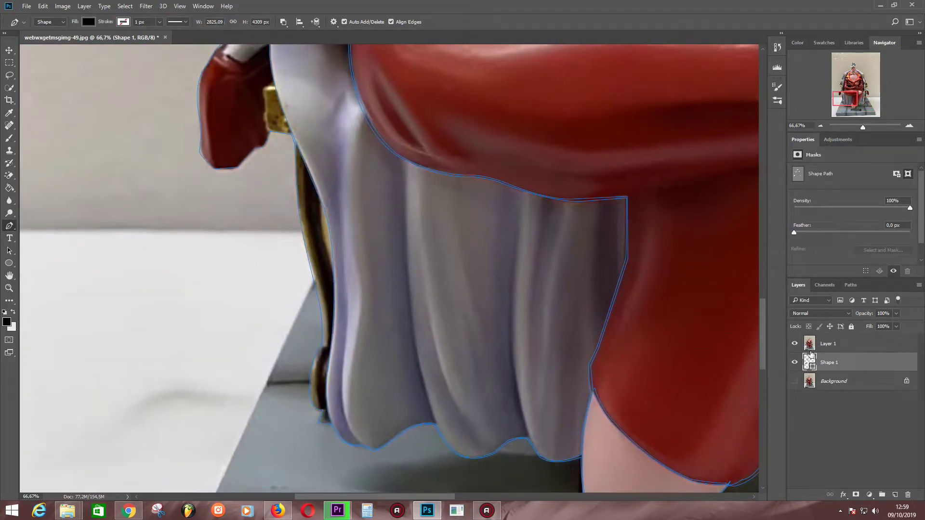
Zoom out and toggle Layer 1 to check the silhouette, leaving the photo visible for tracing.
{"action": "key", "text": "ctrl+minus"}
{"action": "key", "text": "ctrl+minus"}
{"action": "key", "text": "ctrl+minus"}
{"action": "left_click", "coordinate": [795, 344]}
{"action": "left_click", "coordinate": [795, 344]}
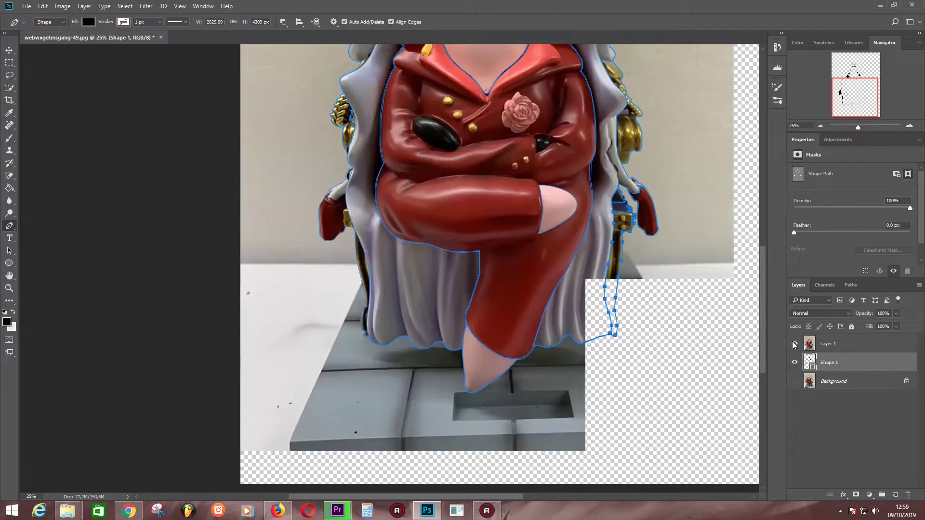
{"action": "left_click", "coordinate": [794, 344]}
{"action": "left_click", "coordinate": [794, 344]}
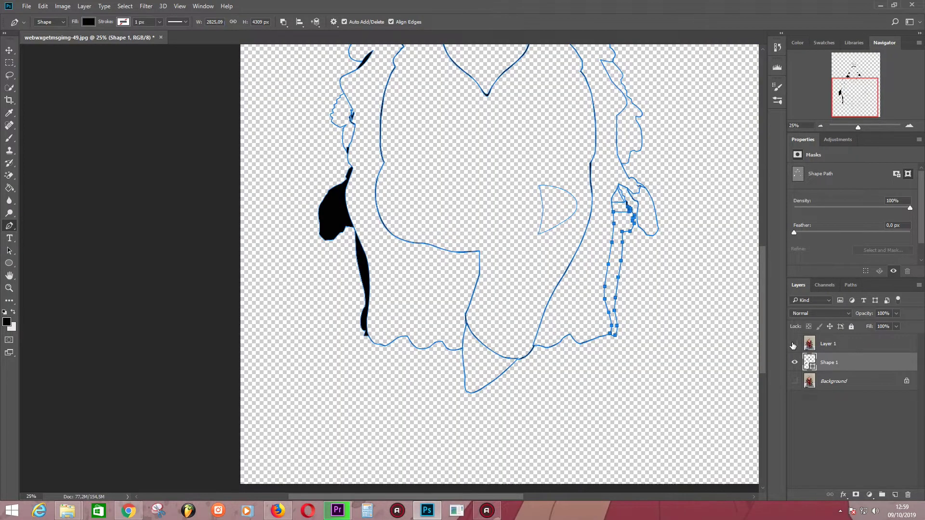
{"action": "scroll", "coordinate": [526, 337], "scroll_direction": "up", "scroll_amount": 2}
{"action": "left_click", "coordinate": [794, 344]}
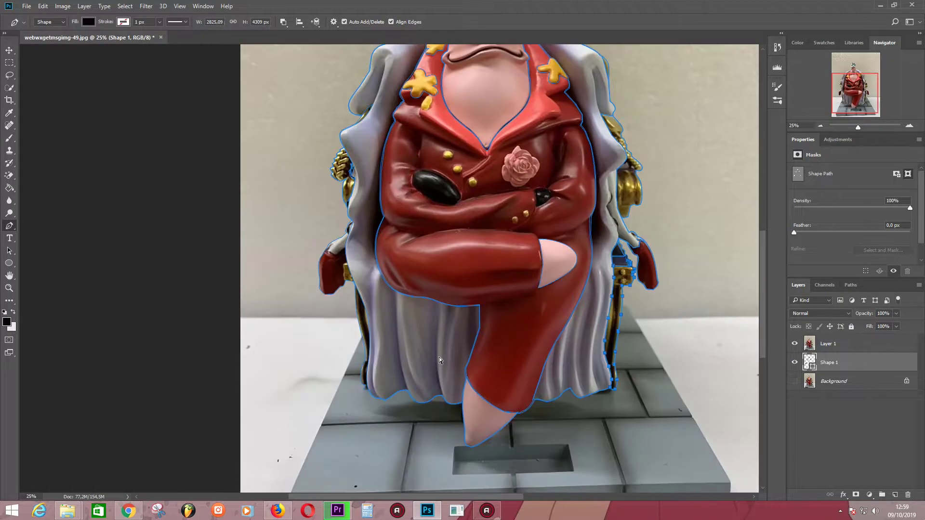
{"action": "scroll", "coordinate": [438, 357], "scroll_direction": "up", "scroll_amount": 5}
Outline the dark ornament on the chair arm as a closed path.
{"action": "left_click", "coordinate": [451, 147]}
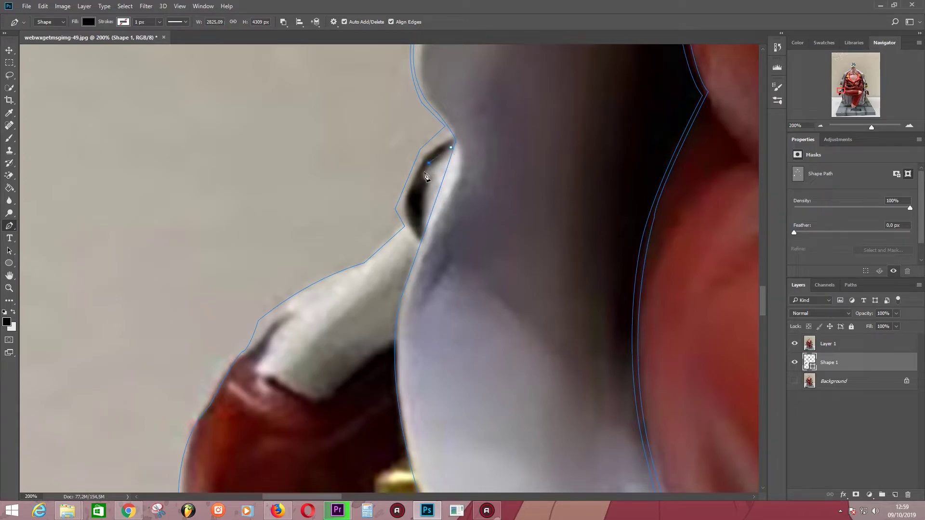
{"action": "left_click", "coordinate": [429, 163]}
{"action": "left_click_drag", "start_coordinate": [426, 179], "coordinate": [433, 175]}
{"action": "left_click", "coordinate": [423, 194]}
{"action": "left_click", "coordinate": [452, 148]}
Trace the white arm piece's lower edge and bend, then start up its side.
{"action": "left_click", "coordinate": [409, 228]}
{"action": "left_click_drag", "start_coordinate": [393, 279], "coordinate": [391, 206]}
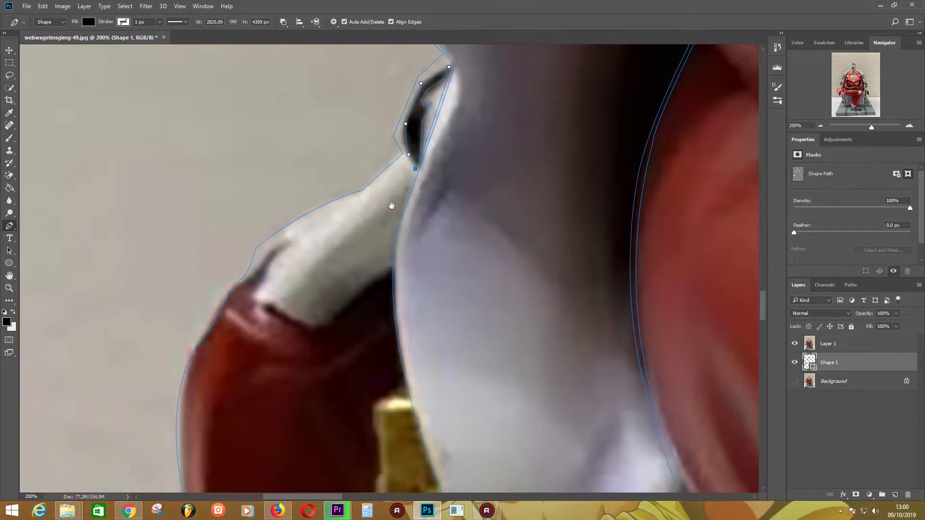
{"action": "left_click", "coordinate": [391, 269]}
{"action": "left_click", "coordinate": [371, 285]}
{"action": "left_click", "coordinate": [336, 315]}
{"action": "left_click_drag", "start_coordinate": [272, 307], "coordinate": [247, 281]}
{"action": "left_click", "coordinate": [252, 299]}
{"action": "left_click", "coordinate": [262, 285]}
{"action": "left_click", "coordinate": [268, 262]}
{"action": "left_click", "coordinate": [269, 248]}
Trace around the white piece's tip and continue the outline up its edge.
{"action": "left_click", "coordinate": [292, 245]}
{"action": "left_click", "coordinate": [291, 240]}
{"action": "left_click", "coordinate": [268, 251]}
{"action": "left_click", "coordinate": [261, 268]}
{"action": "left_click", "coordinate": [243, 283]}
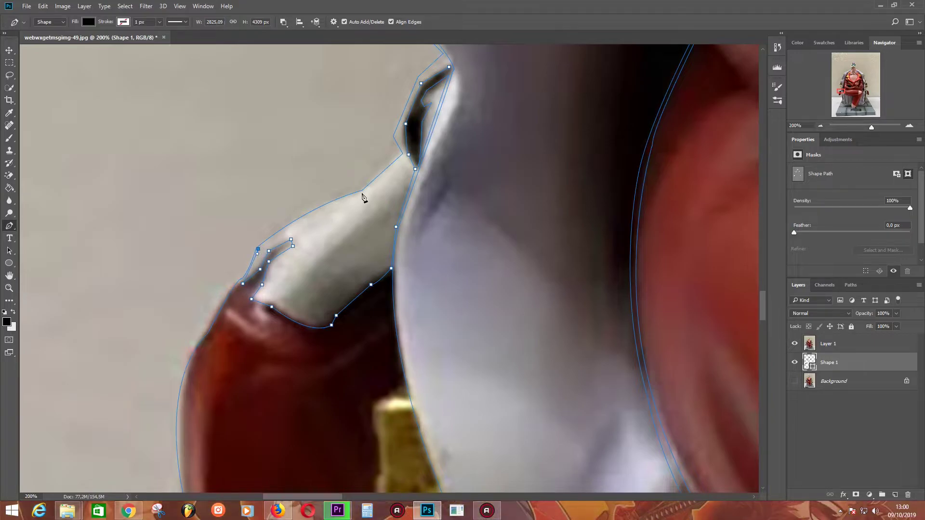
{"action": "left_click_drag", "start_coordinate": [362, 193], "coordinate": [413, 183]}
{"action": "left_click", "coordinate": [405, 154]}
{"action": "left_click", "coordinate": [396, 136]}
{"action": "left_click", "coordinate": [419, 78]}
{"action": "left_click", "coordinate": [444, 56]}
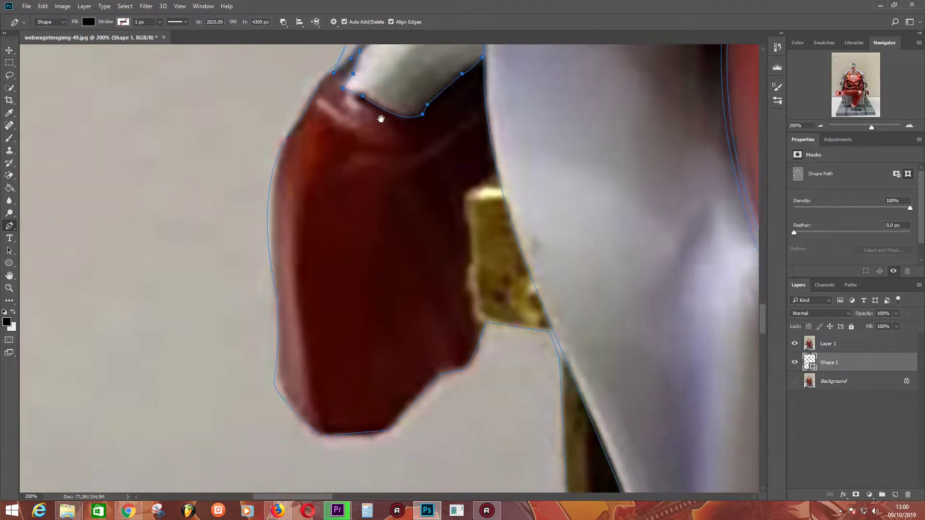
Trace the red armrest's right edge down to its bottom.
{"action": "left_click_drag", "start_coordinate": [296, 298], "coordinate": [347, 145]}
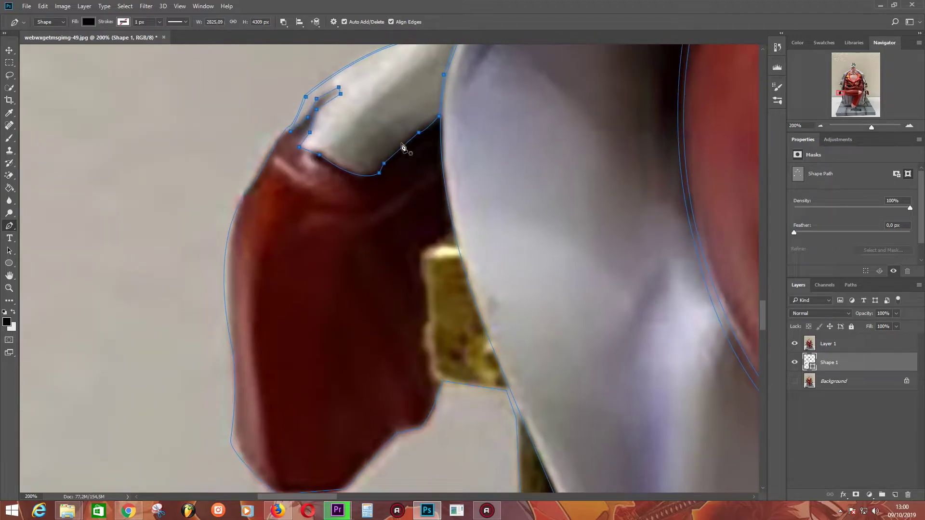
{"action": "left_click", "coordinate": [452, 232]}
{"action": "left_click", "coordinate": [422, 252]}
{"action": "left_click_drag", "start_coordinate": [420, 277], "coordinate": [424, 282]}
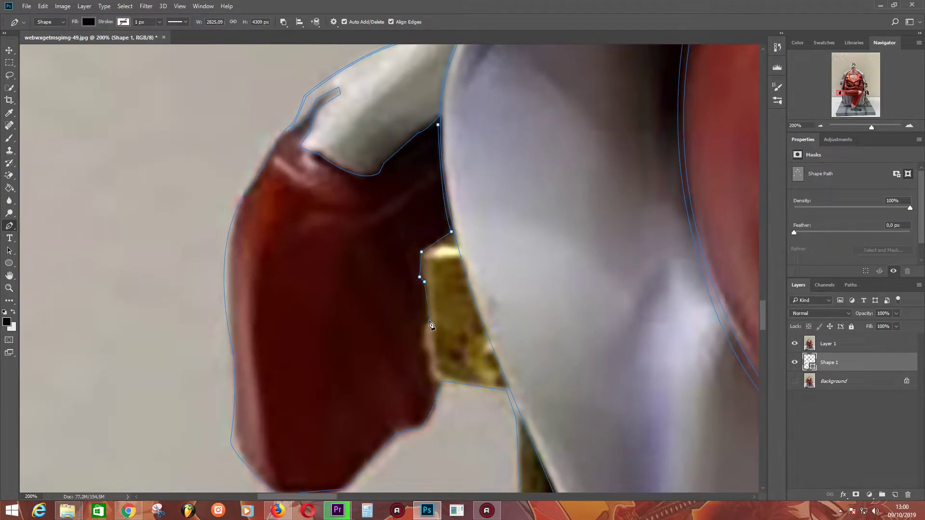
{"action": "left_click", "coordinate": [429, 321]}
{"action": "left_click", "coordinate": [425, 349]}
{"action": "left_click", "coordinate": [428, 375]}
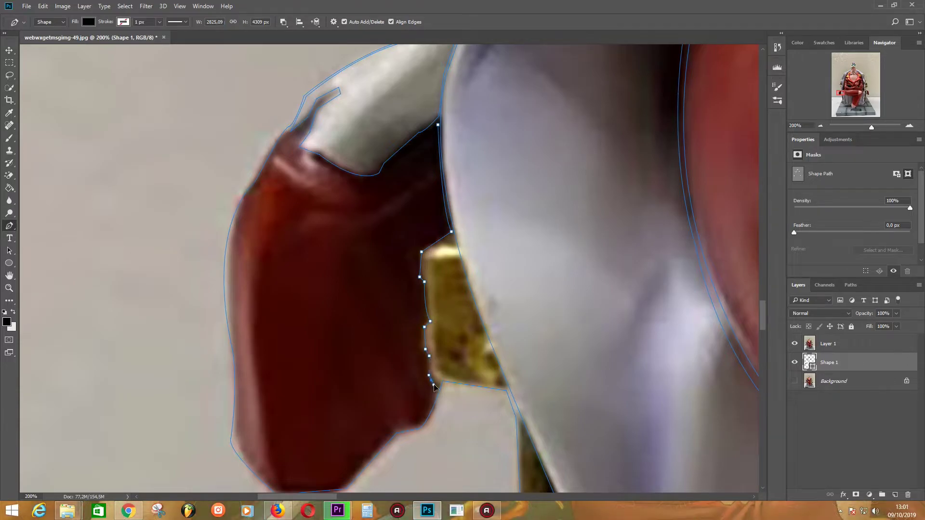
{"action": "left_click", "coordinate": [440, 384]}
{"action": "left_click_drag", "start_coordinate": [439, 384], "coordinate": [426, 289]}
{"action": "left_click", "coordinate": [414, 327]}
{"action": "left_click", "coordinate": [406, 332]}
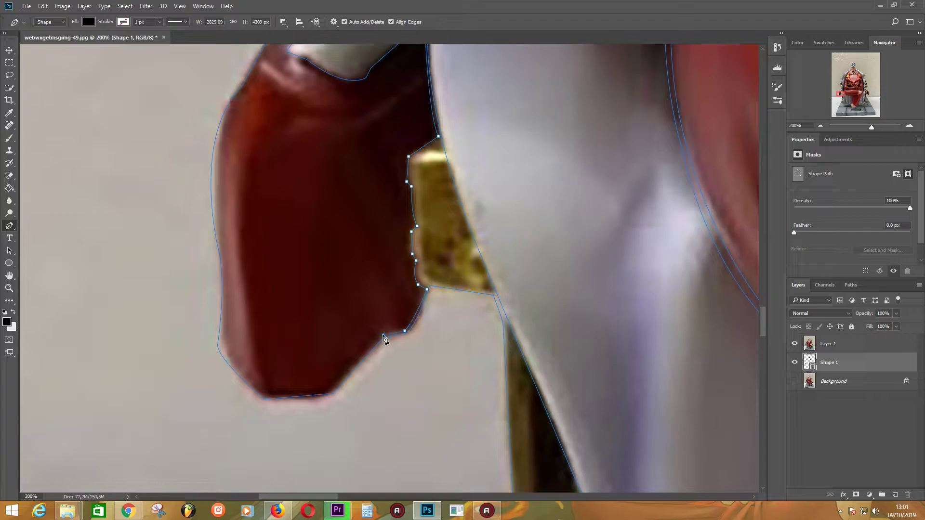
Trace the armrest's bottom, left side and top edge, closing the red armrest outline.
{"action": "left_click", "coordinate": [333, 391]}
{"action": "left_click", "coordinate": [265, 396]}
{"action": "left_click", "coordinate": [223, 359]}
{"action": "left_click_drag", "start_coordinate": [247, 182], "coordinate": [252, 282]}
{"action": "left_click_drag", "start_coordinate": [235, 204], "coordinate": [245, 197]}
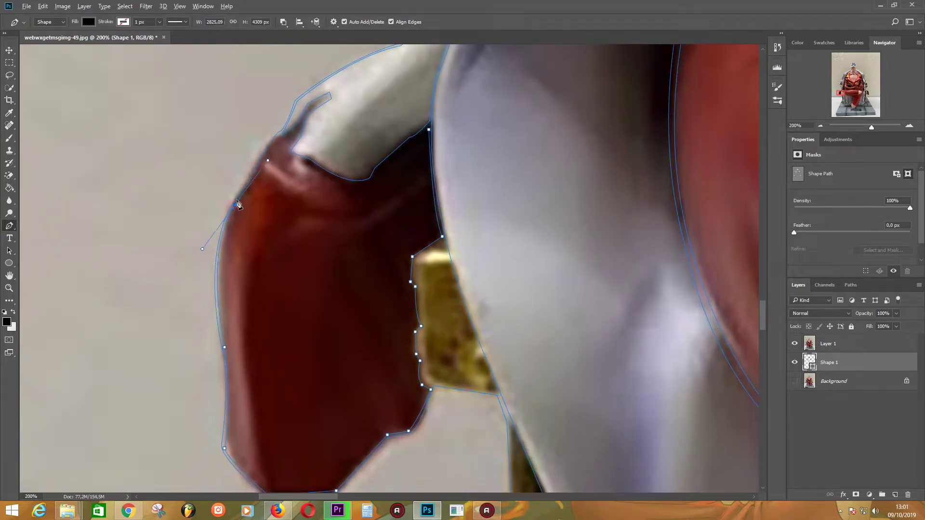
{"action": "left_click", "coordinate": [250, 186]}
{"action": "left_click", "coordinate": [279, 135]}
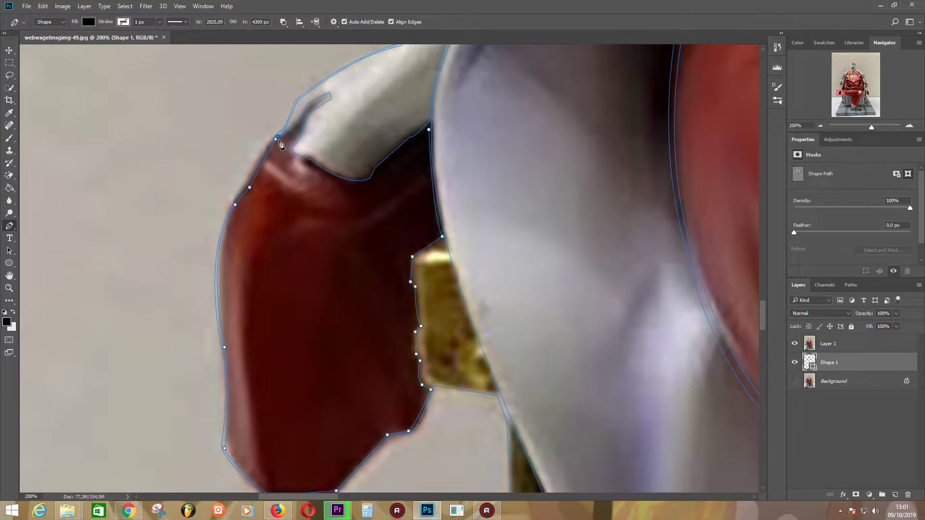
{"action": "left_click_drag", "start_coordinate": [288, 139], "coordinate": [293, 140]}
{"action": "left_click", "coordinate": [308, 162]}
{"action": "left_click_drag", "start_coordinate": [371, 182], "coordinate": [391, 169]}
{"action": "left_click", "coordinate": [376, 171]}
{"action": "left_click", "coordinate": [412, 140]}
Outline the gold bracket, fixing misplaced anchors, and close the path.
{"action": "mouse_move", "coordinate": [428, 348]}
{"action": "left_mouse_down"}
{"action": "mouse_move", "coordinate": [375, 279]}
{"action": "mouse_move", "coordinate": [378, 313]}
{"action": "left_mouse_up"}
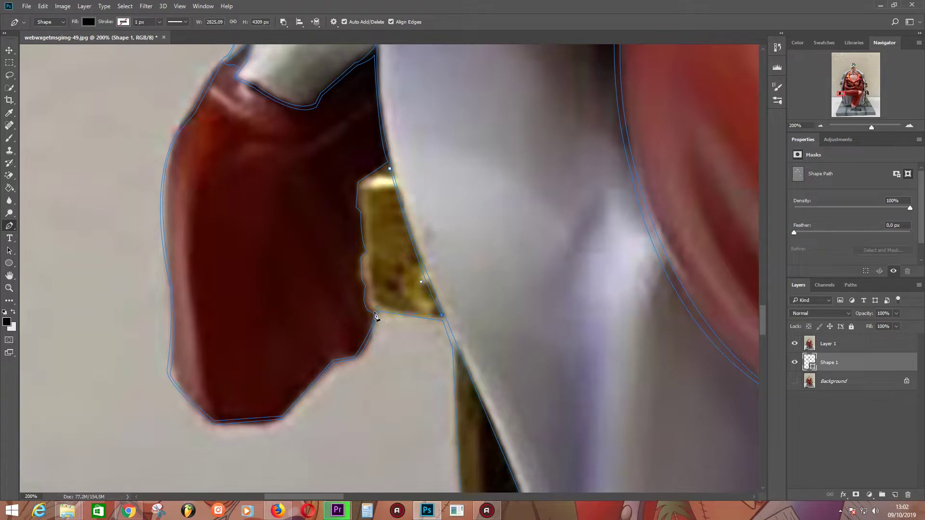
{"action": "left_click_drag", "start_coordinate": [366, 311], "coordinate": [366, 298]}
{"action": "left_click", "coordinate": [370, 252]}
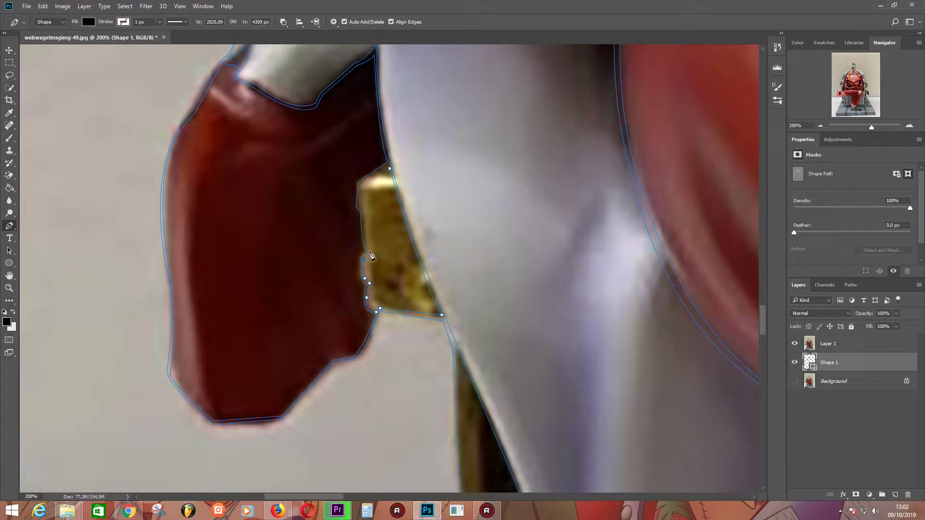
{"action": "left_click", "coordinate": [363, 213]}
{"action": "left_click", "coordinate": [361, 184]}
{"action": "left_click", "coordinate": [391, 174]}
{"action": "scroll", "coordinate": [482, 120], "scroll_direction": "down", "scroll_amount": 5}
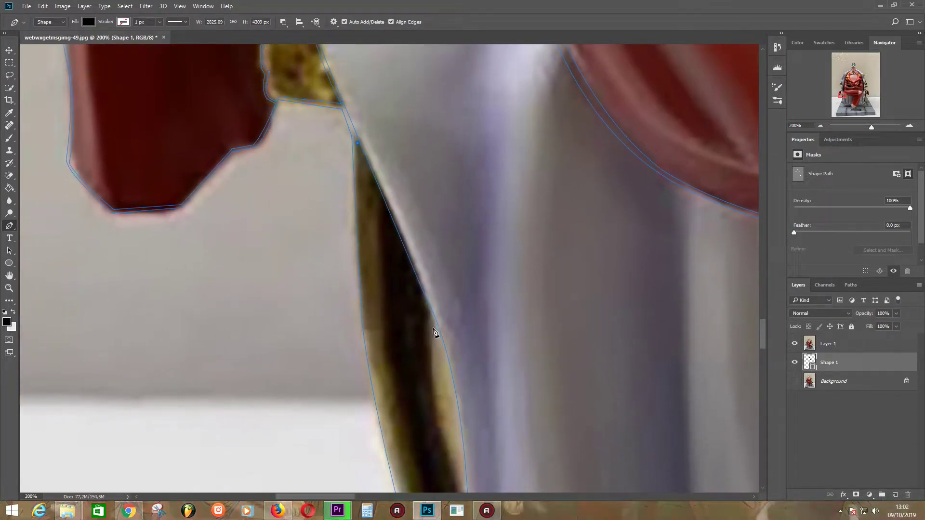
Trace the chair leg down to its foot and close its outline.
{"action": "left_click", "coordinate": [422, 295]}
{"action": "left_click", "coordinate": [447, 369]}
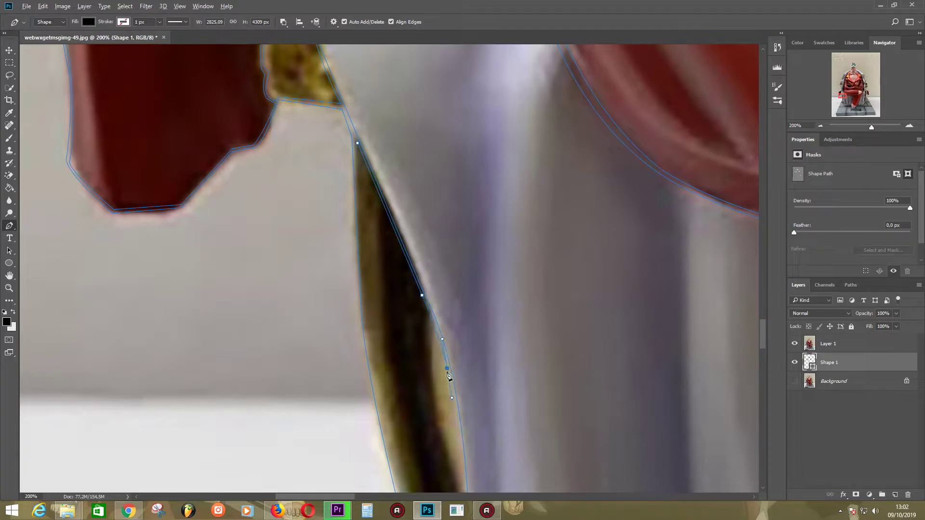
{"action": "scroll", "coordinate": [448, 375], "scroll_direction": "down", "scroll_amount": 5}
{"action": "left_click", "coordinate": [422, 315]}
{"action": "left_click", "coordinate": [420, 391]}
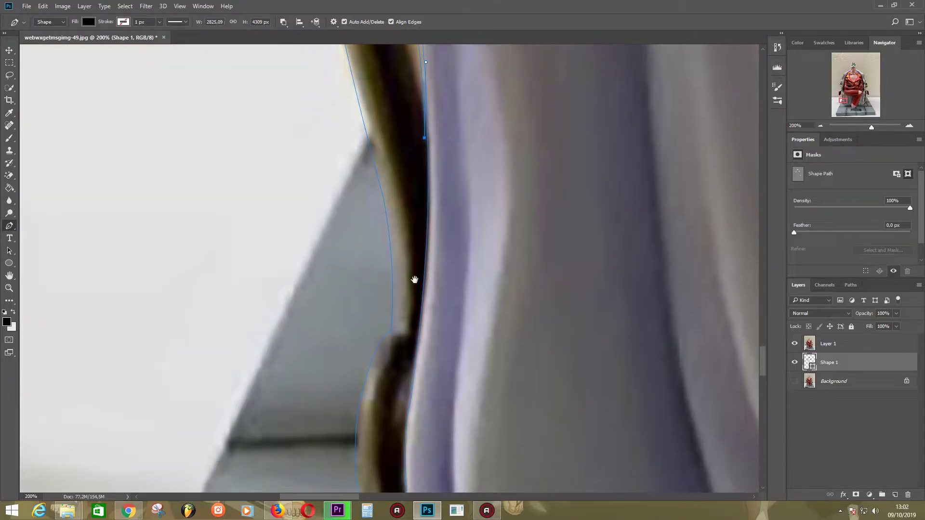
{"action": "scroll", "coordinate": [415, 311], "scroll_direction": "down", "scroll_amount": 5}
{"action": "left_click_drag", "start_coordinate": [413, 355], "coordinate": [402, 408]}
{"action": "scroll", "coordinate": [414, 359], "scroll_direction": "down", "scroll_amount": 5}
{"action": "left_click_drag", "start_coordinate": [411, 314], "coordinate": [424, 380]}
{"action": "left_click", "coordinate": [415, 339]}
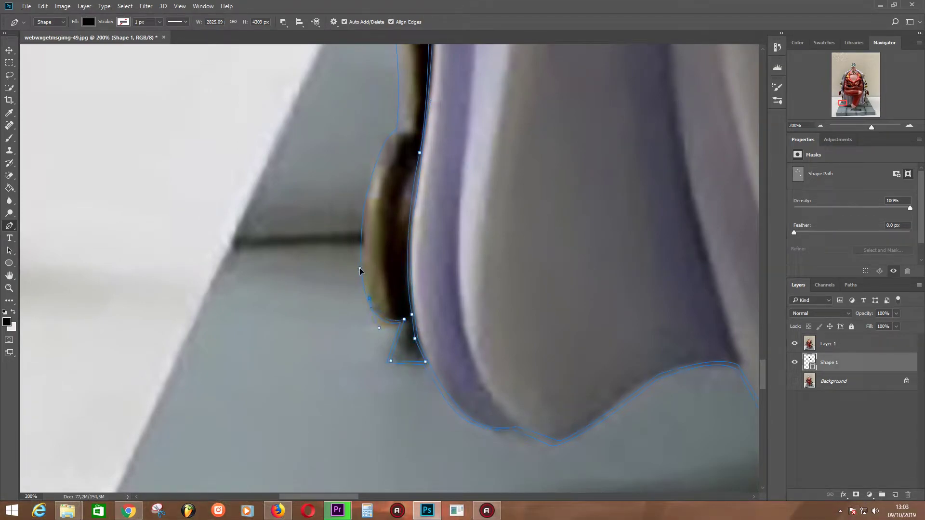
Select two anchors on the armrest outline to adjust their curves, zooming to inspect.
{"action": "left_click", "coordinate": [374, 183], "text": "ctrl"}
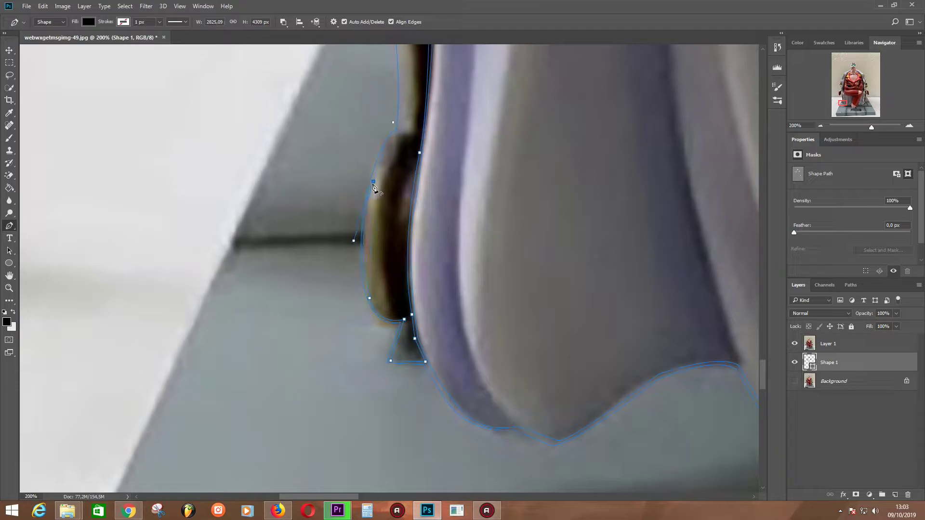
{"action": "left_click", "coordinate": [397, 131], "text": "ctrl"}
{"action": "scroll", "coordinate": [338, 174], "scroll_direction": "up", "scroll_amount": 4}
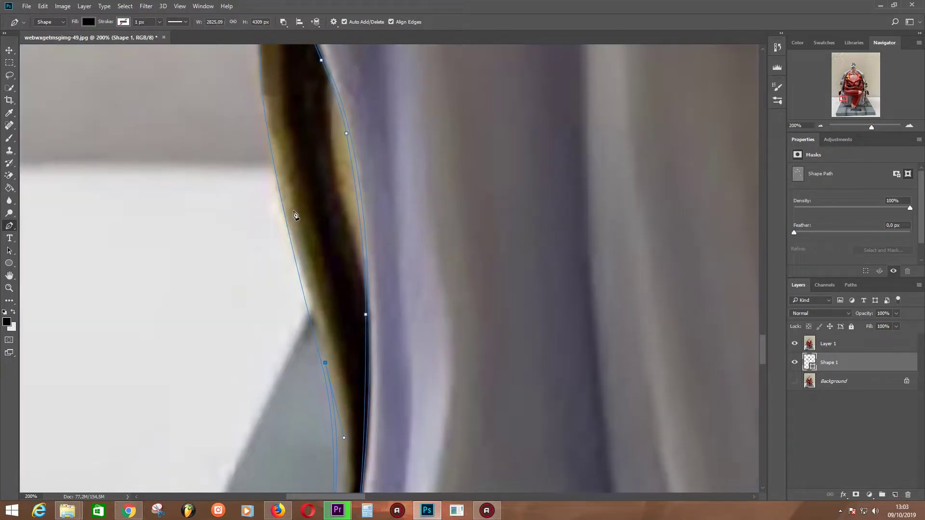
{"action": "scroll", "coordinate": [285, 159], "scroll_direction": "up", "scroll_amount": 2}
{"action": "scroll", "coordinate": [276, 161], "scroll_direction": "up", "scroll_amount": 3}
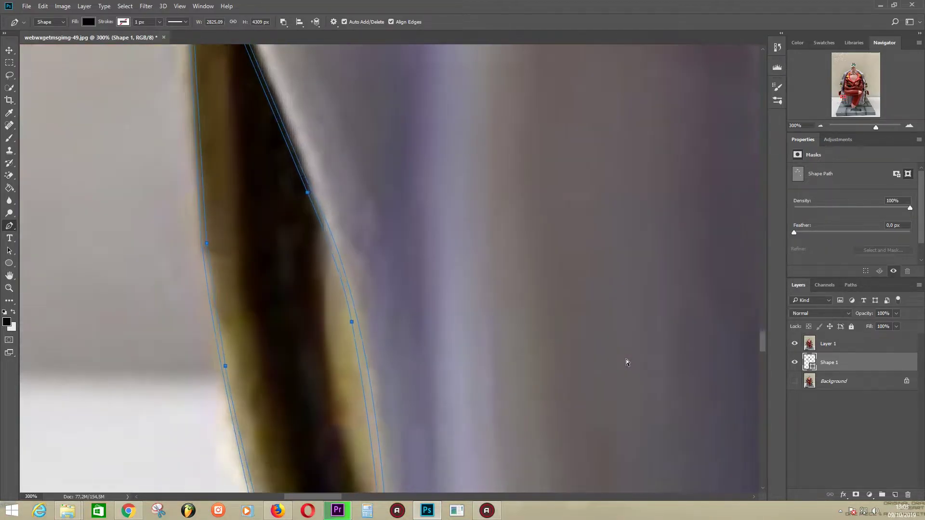
{"action": "scroll", "coordinate": [626, 359], "scroll_direction": "down", "scroll_amount": 5}
{"action": "scroll", "coordinate": [617, 359], "scroll_direction": "down", "scroll_amount": 3}
Check the silhouette by toggling the photo, then zoom in on the lapel stars.
{"action": "left_click", "coordinate": [794, 344]}
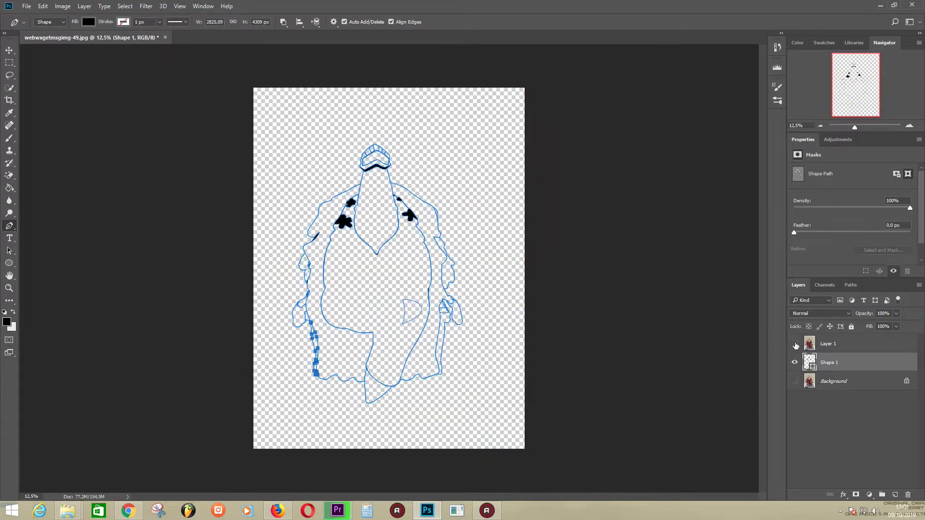
{"action": "left_click", "coordinate": [794, 343]}
{"action": "scroll", "coordinate": [290, 303], "scroll_direction": "up", "scroll_amount": 1}
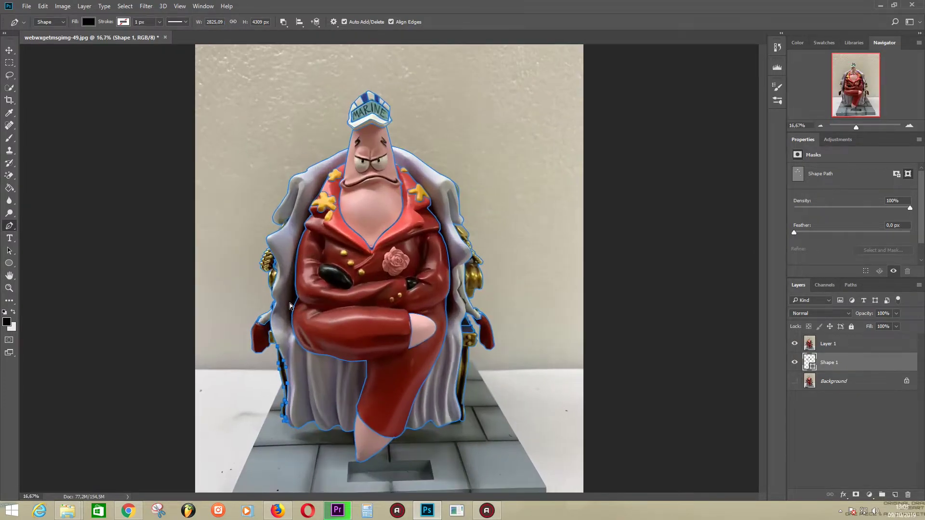
{"action": "scroll", "coordinate": [251, 347], "scroll_direction": "up", "scroll_amount": 2}
{"action": "scroll", "coordinate": [213, 390], "scroll_direction": "up", "scroll_amount": 1}
{"action": "scroll", "coordinate": [213, 390], "scroll_direction": "up", "scroll_amount": 1}
{"action": "scroll", "coordinate": [207, 289], "scroll_direction": "up", "scroll_amount": 1}
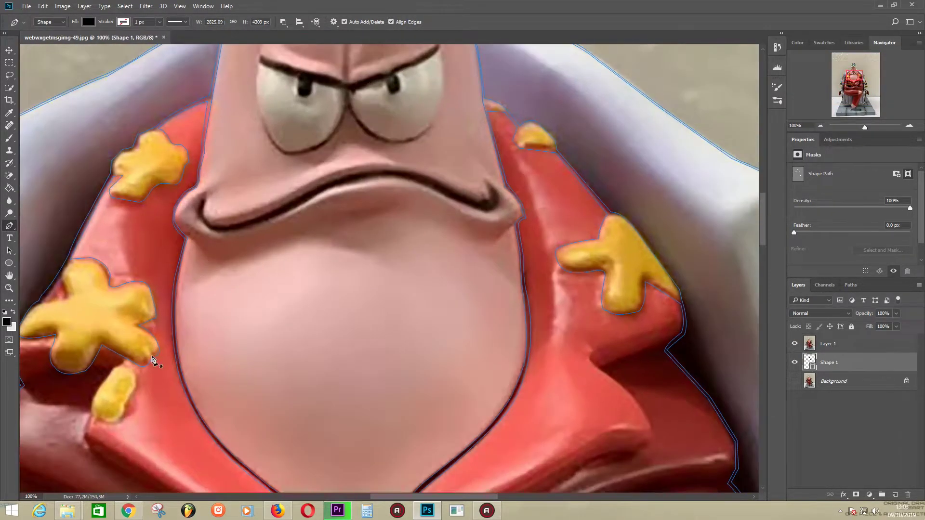
{"action": "scroll", "coordinate": [304, 288], "scroll_direction": "up", "scroll_amount": 1}
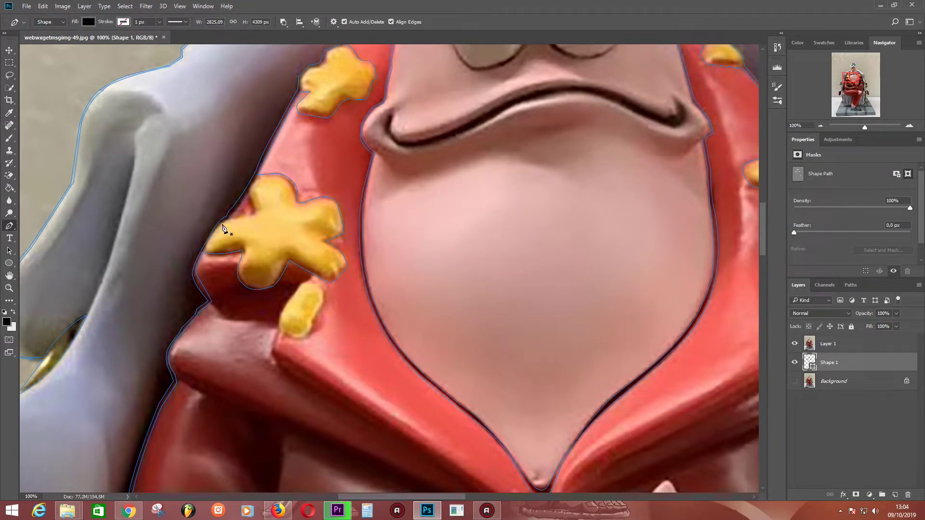
Outline the lower yellow lapel star around all its arms.
{"action": "left_click", "coordinate": [207, 247]}
{"action": "left_click_drag", "start_coordinate": [243, 249], "coordinate": [246, 249]}
{"action": "left_click_drag", "start_coordinate": [243, 280], "coordinate": [253, 295]}
{"action": "left_click", "coordinate": [322, 277]}
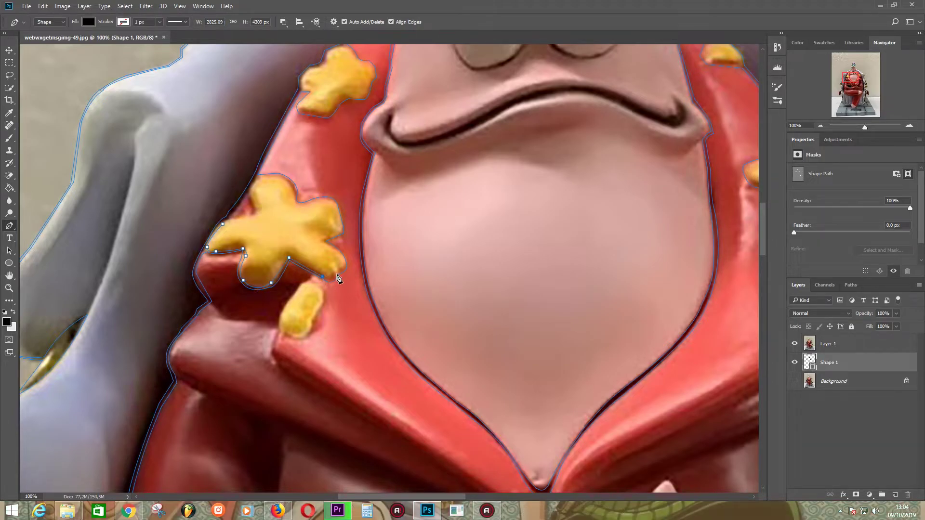
{"action": "left_click", "coordinate": [321, 239]}
{"action": "left_click", "coordinate": [341, 225]}
{"action": "left_click", "coordinate": [335, 203]}
{"action": "left_click", "coordinate": [306, 202]}
{"action": "mouse_move", "coordinate": [292, 210]}
{"action": "left_mouse_down"}
{"action": "mouse_move", "coordinate": [293, 192]}
{"action": "mouse_move", "coordinate": [253, 216]}
{"action": "left_mouse_up"}
{"action": "left_click", "coordinate": [260, 176]}
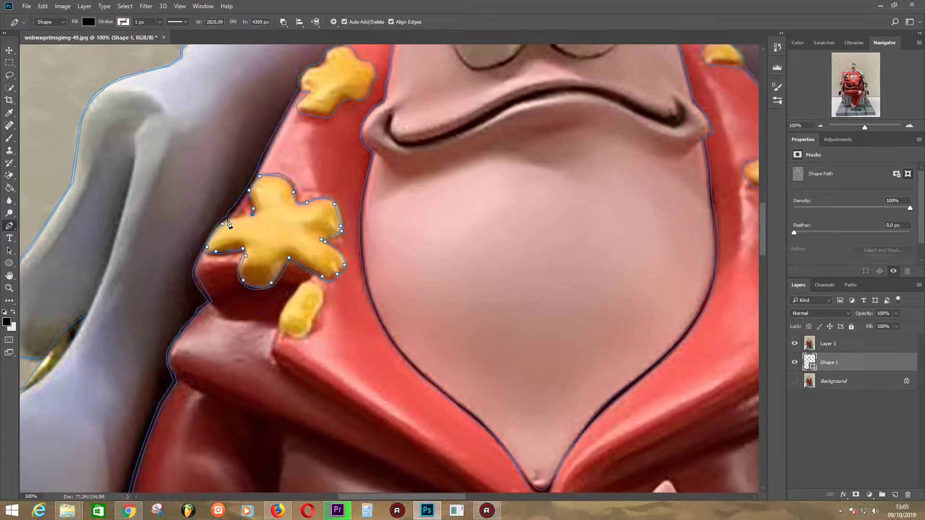
{"action": "left_click", "coordinate": [228, 219]}
Trace the upper yellow star on the same lapel.
{"action": "left_click_drag", "start_coordinate": [284, 250], "coordinate": [228, 433]}
{"action": "left_click", "coordinate": [245, 275]}
{"action": "left_click", "coordinate": [254, 255]}
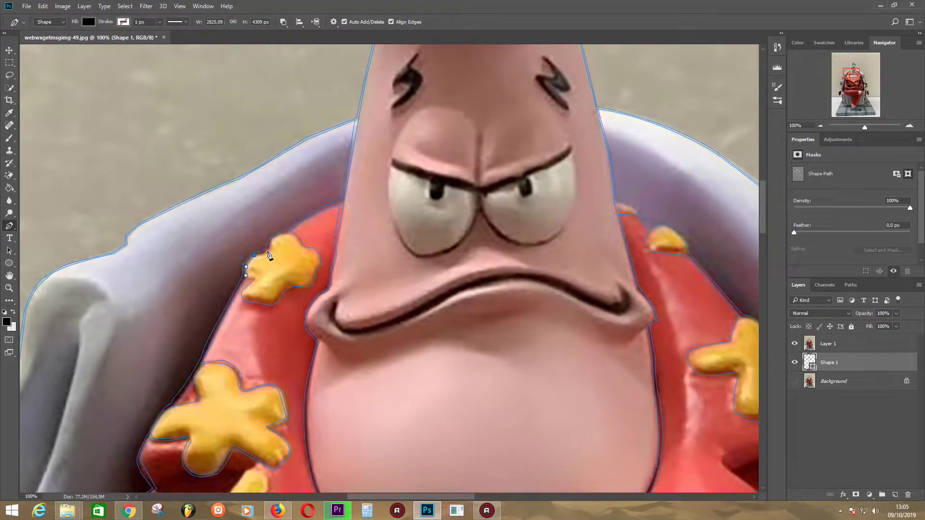
{"action": "left_click", "coordinate": [296, 240]}
{"action": "left_click", "coordinate": [312, 250]}
{"action": "left_click", "coordinate": [318, 255]}
{"action": "left_click", "coordinate": [314, 268]}
{"action": "left_click", "coordinate": [308, 284]}
{"action": "left_click", "coordinate": [282, 291]}
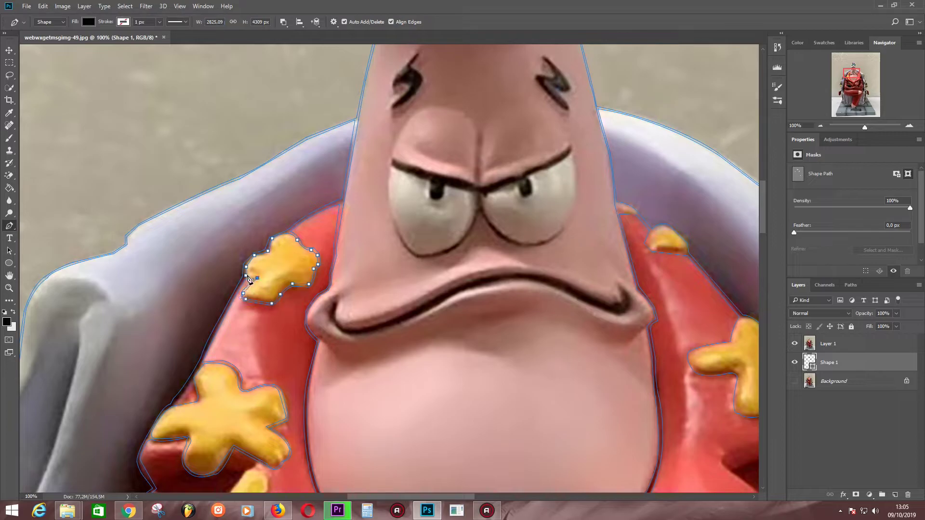
Outline the cross-shaped star on the opposite lapel.
{"action": "mouse_move", "coordinate": [568, 283]}
{"action": "left_mouse_down"}
{"action": "mouse_move", "coordinate": [340, 232]}
{"action": "mouse_move", "coordinate": [234, 165]}
{"action": "left_mouse_up"}
{"action": "left_click", "coordinate": [352, 232]}
{"action": "left_click_drag", "start_coordinate": [389, 222], "coordinate": [403, 224]}
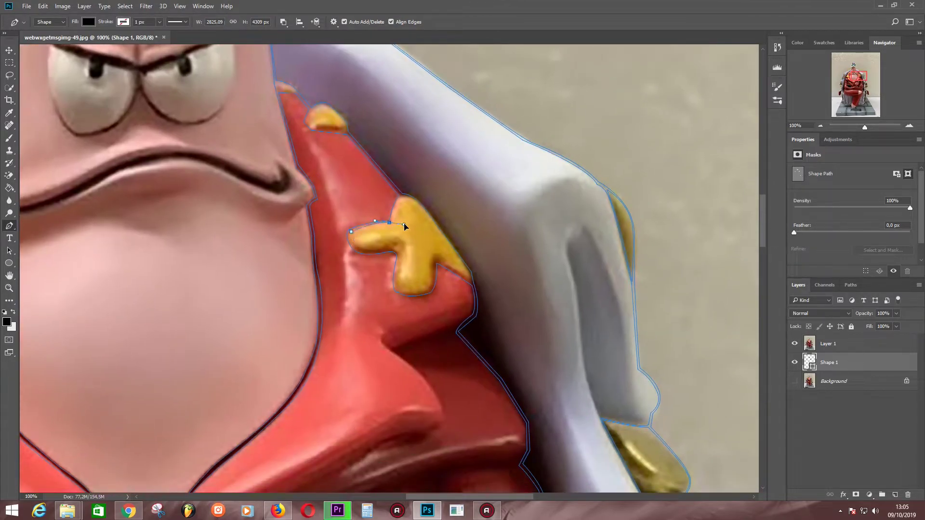
{"action": "left_click", "coordinate": [389, 222]}
{"action": "left_click", "coordinate": [394, 205]}
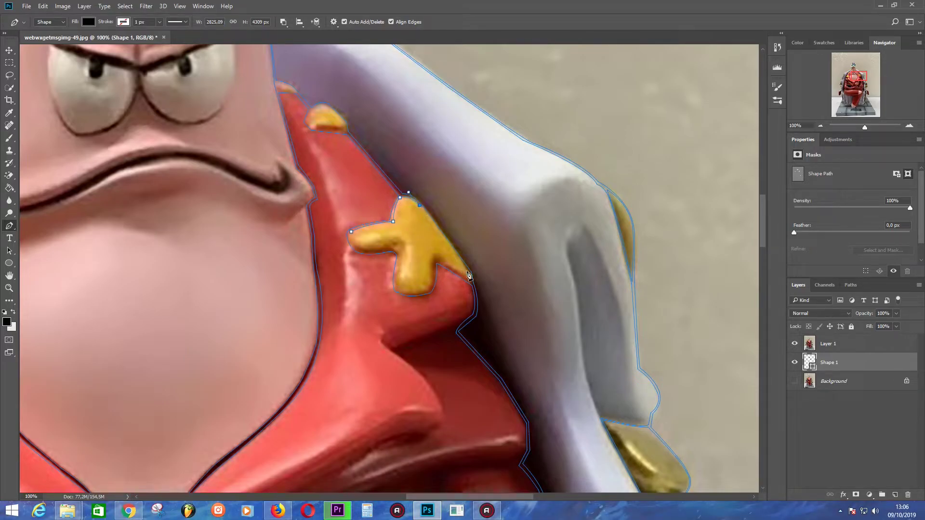
{"action": "left_click", "coordinate": [436, 260]}
{"action": "left_click_drag", "start_coordinate": [396, 272], "coordinate": [398, 288]}
{"action": "left_click_drag", "start_coordinate": [399, 253], "coordinate": [391, 249]}
{"action": "left_click_drag", "start_coordinate": [322, 156], "coordinate": [358, 259]}
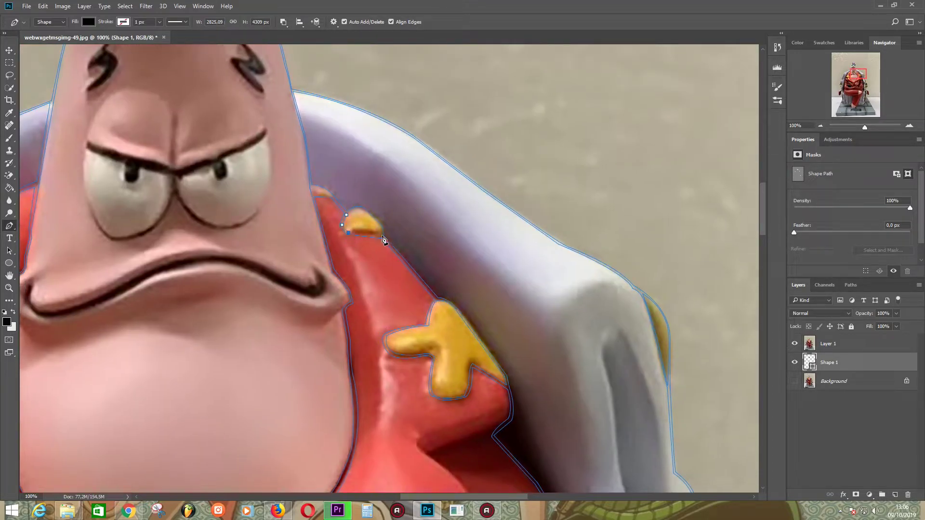
Close the character outline at its start anchor, zoom out, and select the cap subpath.
{"action": "left_click", "coordinate": [330, 197]}
{"action": "scroll", "coordinate": [312, 333], "scroll_direction": "down", "scroll_amount": 2}
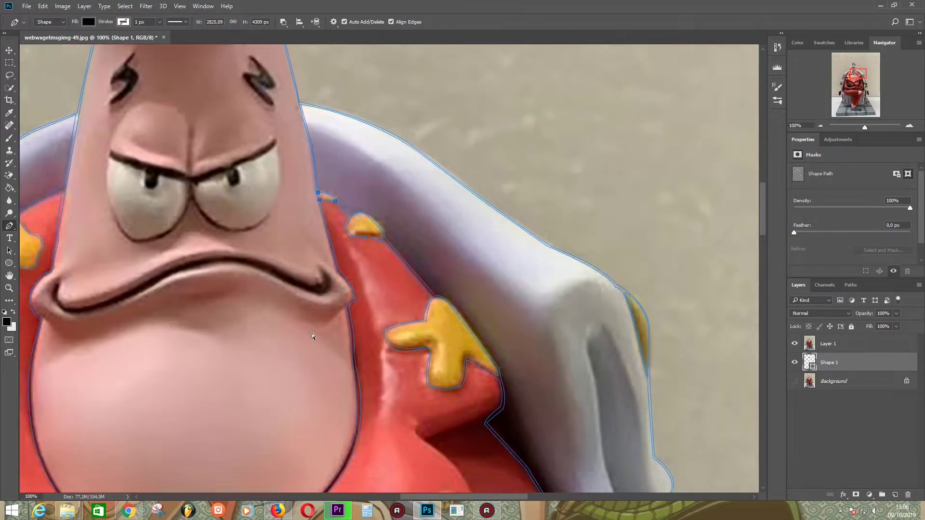
{"action": "scroll", "coordinate": [307, 357], "scroll_direction": "down", "scroll_amount": 4}
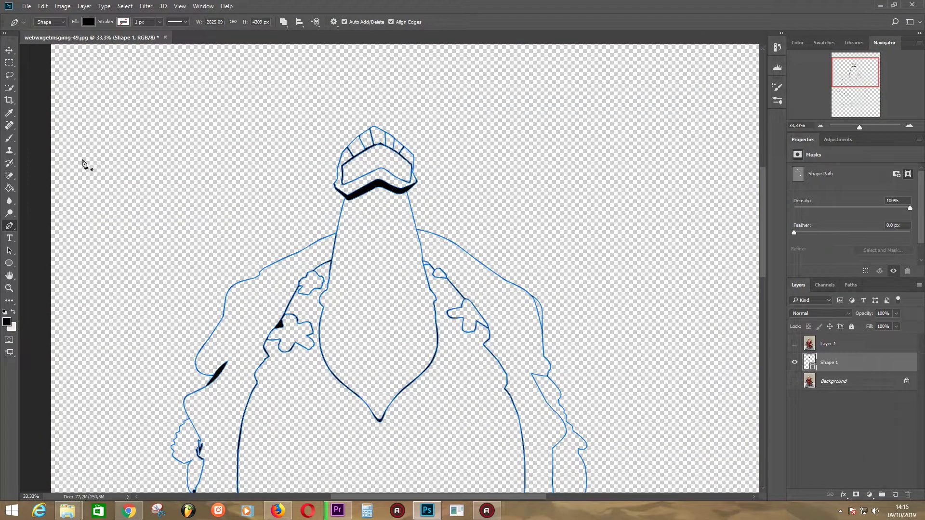
{"action": "key", "text": "a"}
{"action": "left_click", "coordinate": [373, 161]}
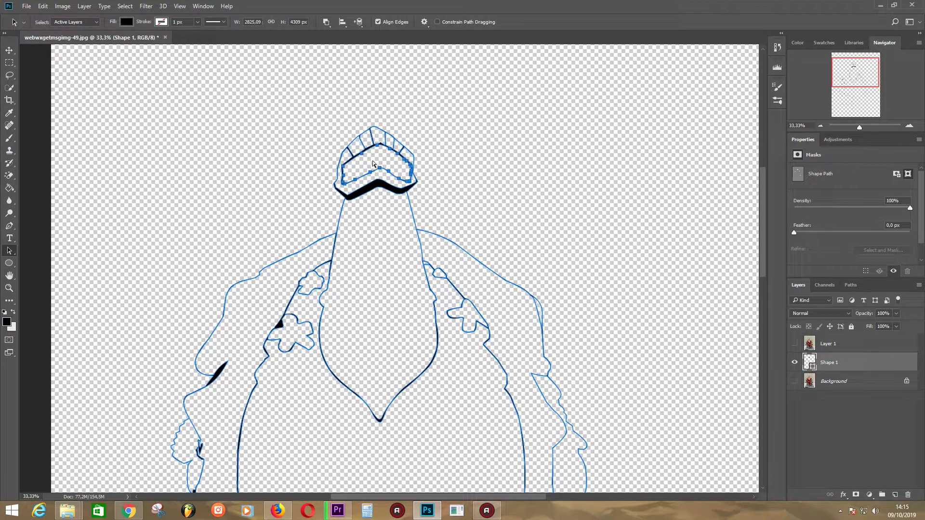
Copy the cap band subpath to a new shape layer filled with teal sampled from the photo.
{"action": "key", "text": "ctrl+j"}
{"action": "left_click", "coordinate": [325, 21]}
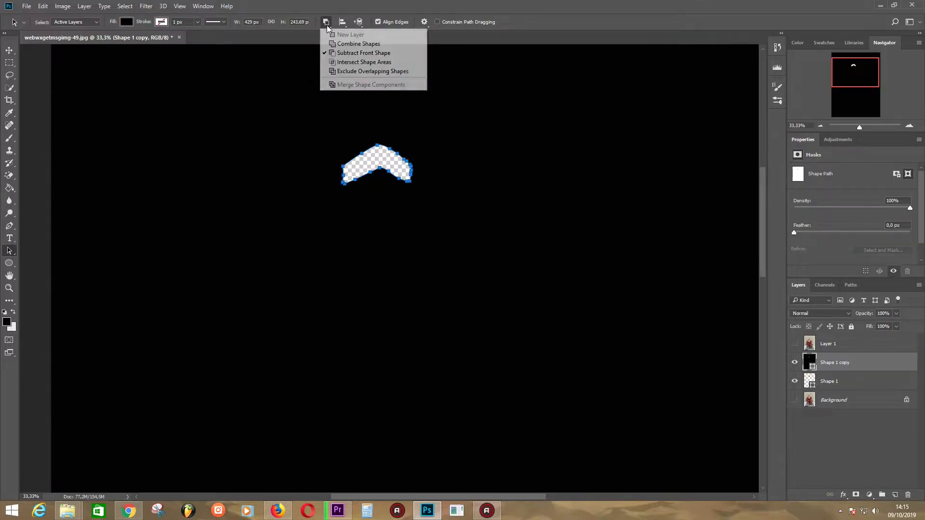
{"action": "left_click", "coordinate": [346, 40]}
{"action": "left_click", "coordinate": [795, 344]}
{"action": "double_click", "coordinate": [813, 366]}
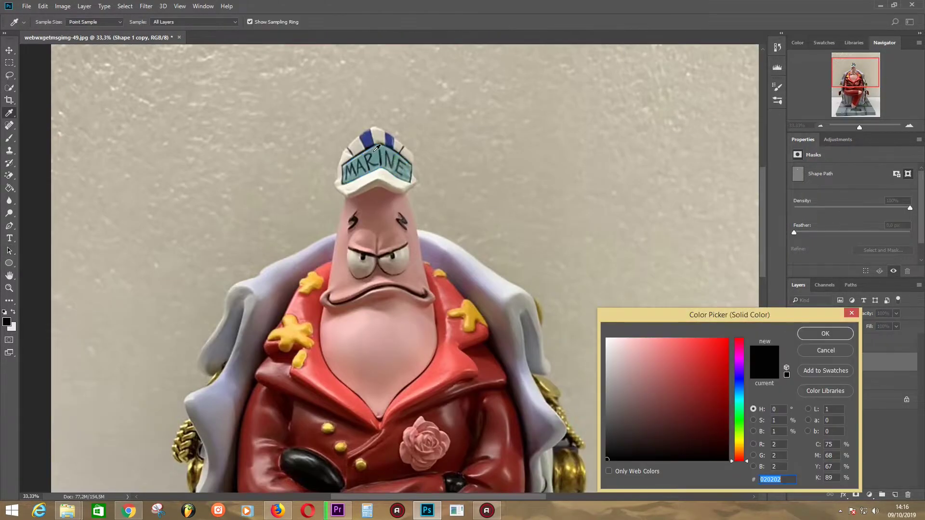
{"action": "left_click", "coordinate": [378, 147]}
{"action": "key", "text": "Return"}
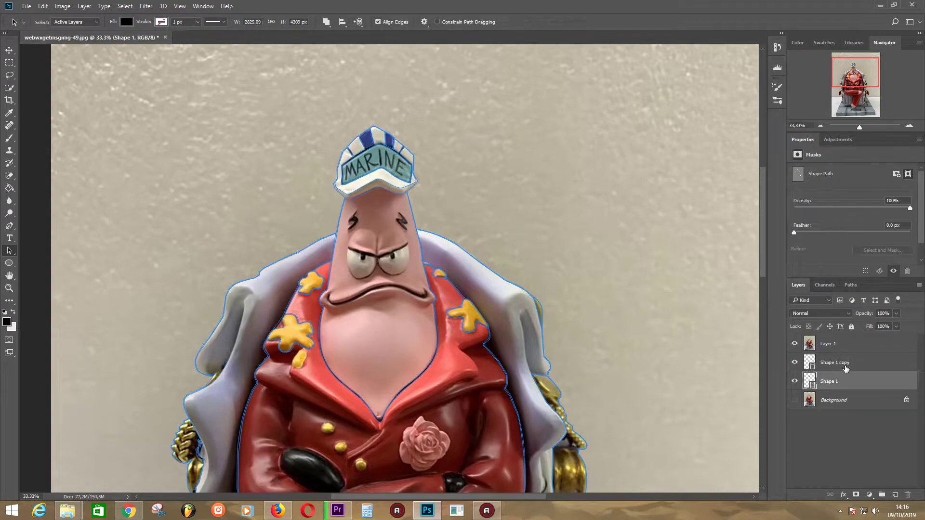
{"action": "left_click", "coordinate": [794, 344]}
{"action": "left_click", "coordinate": [795, 344]}
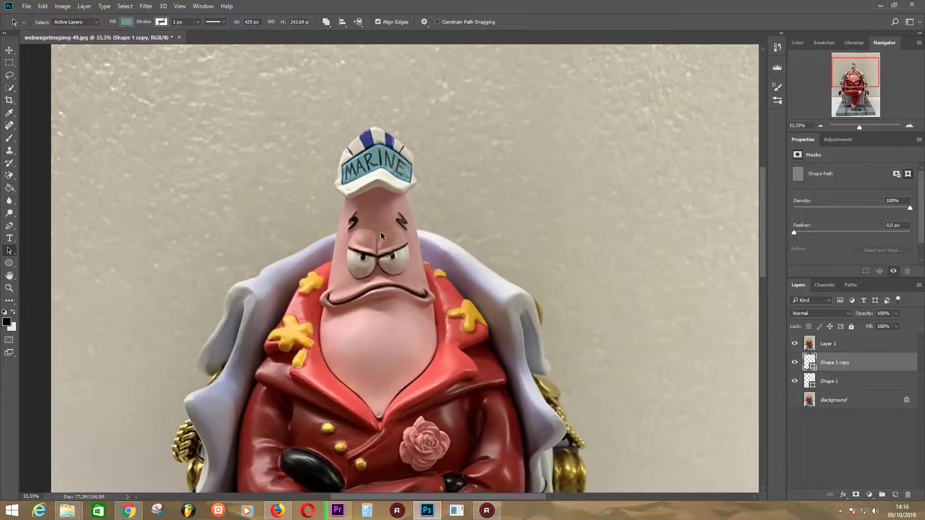
{"action": "key", "text": "alt+bracketleft"}
{"action": "left_click", "coordinate": [363, 183]}
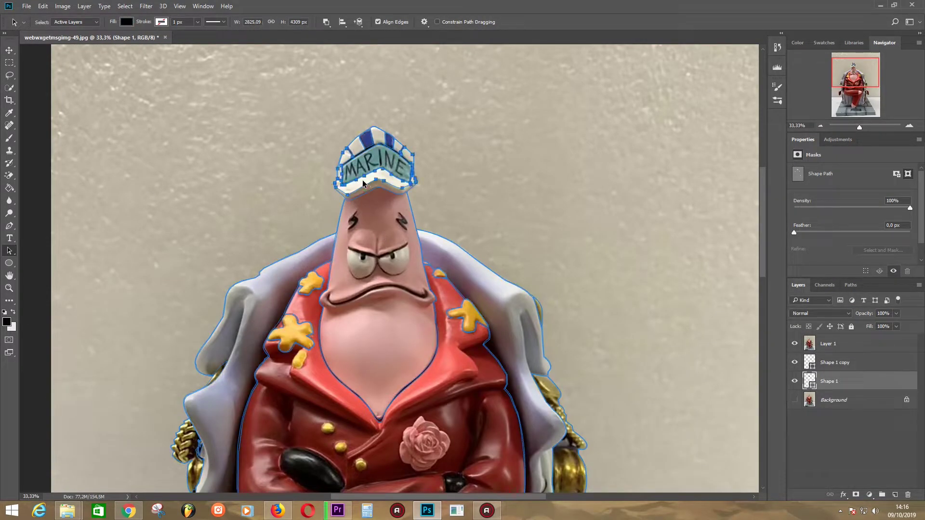
Copy another cap piece to its own layer, filled with the cap colour sampled from the photo.
{"action": "key", "text": "ctrl+j"}
{"action": "left_click", "coordinate": [326, 22]}
{"action": "left_click", "coordinate": [339, 51]}
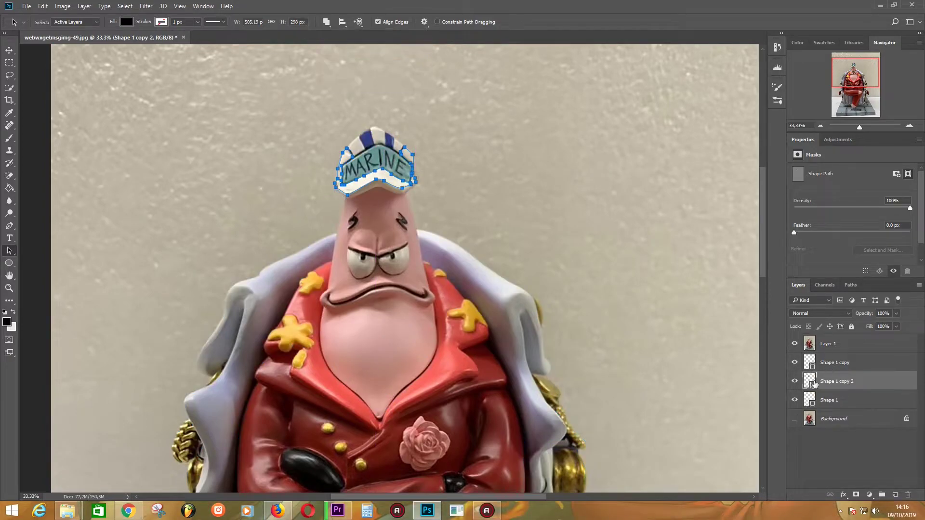
{"action": "double_click", "coordinate": [813, 385]}
{"action": "left_click", "coordinate": [819, 332]}
{"action": "left_click", "coordinate": [829, 400]}
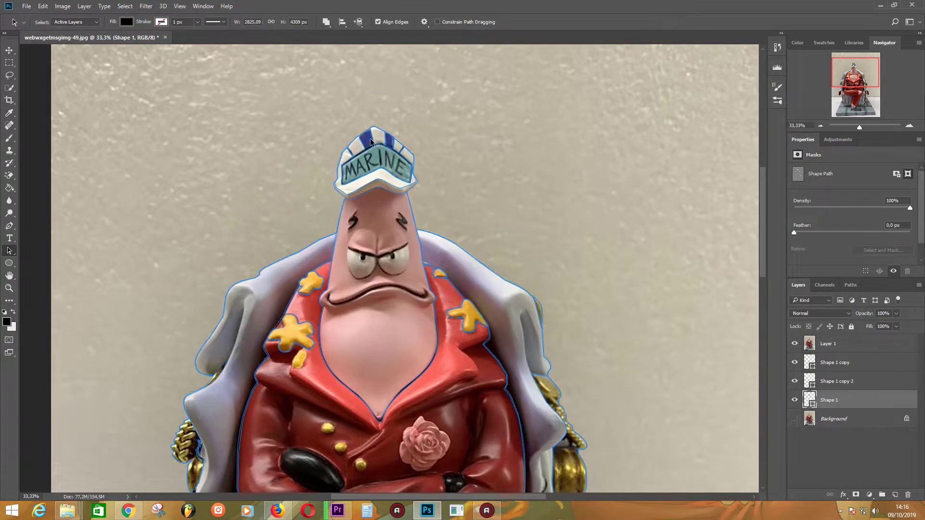
Copy the first cap stripe to a new layer filled with the photo's blue.
{"action": "left_click_drag", "start_coordinate": [373, 143], "coordinate": [364, 142]}
{"action": "key", "text": "ctrl+j"}
{"action": "left_click", "coordinate": [326, 22]}
{"action": "left_click", "coordinate": [339, 49]}
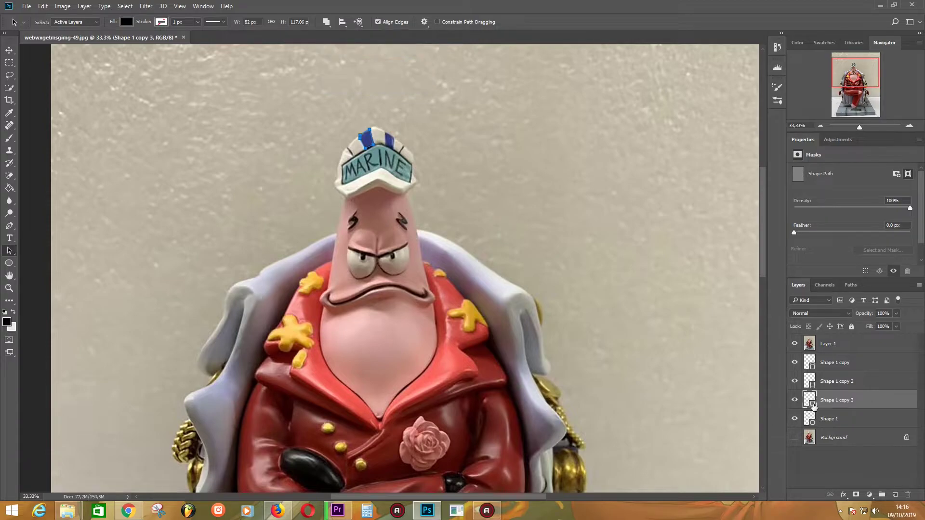
{"action": "double_click", "coordinate": [813, 404]}
{"action": "left_click", "coordinate": [372, 136]}
{"action": "key", "text": "Return"}
{"action": "left_click", "coordinate": [483, 289]}
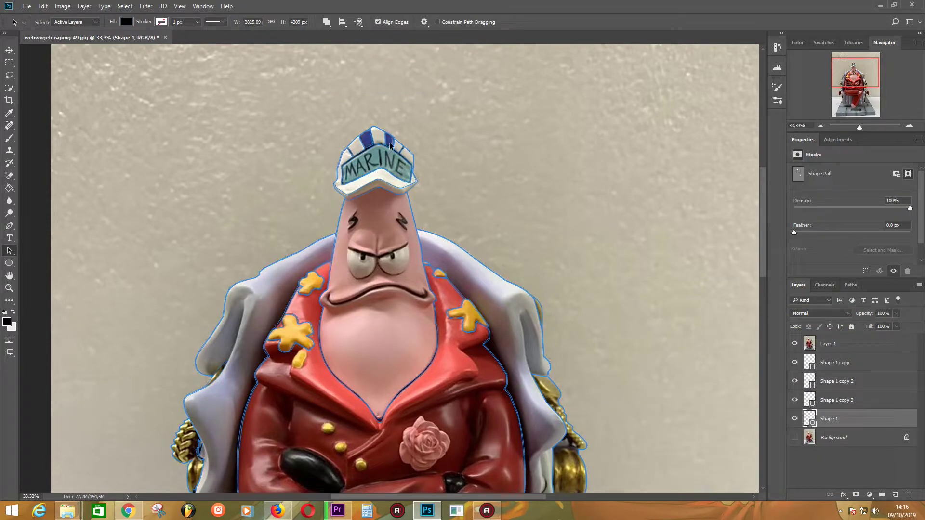
{"action": "left_click", "coordinate": [326, 22]}
{"action": "left_click", "coordinate": [340, 41]}
Copy the second blue stripe to its own layer with its colour sampled from the photo.
{"action": "key", "text": "ctrl+j"}
{"action": "left_click", "coordinate": [326, 22]}
{"action": "left_click", "coordinate": [340, 50]}
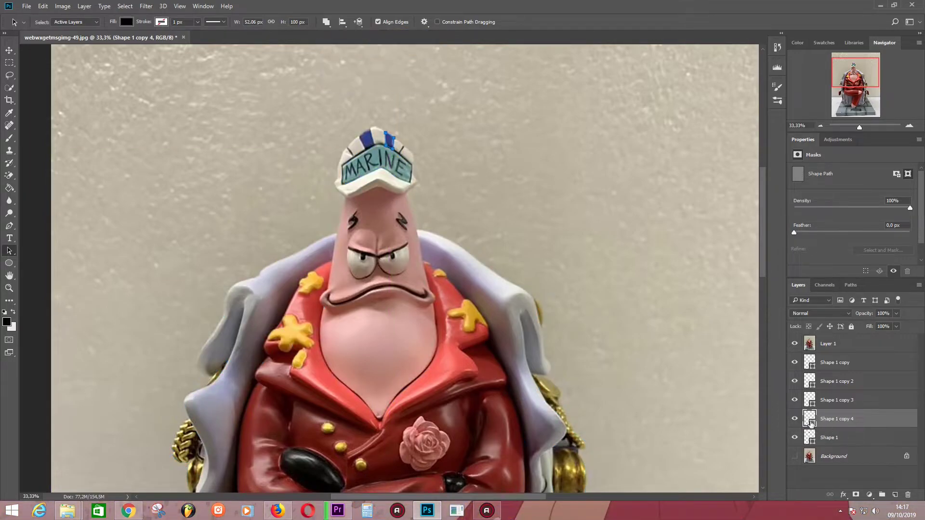
{"action": "left_click", "coordinate": [795, 343]}
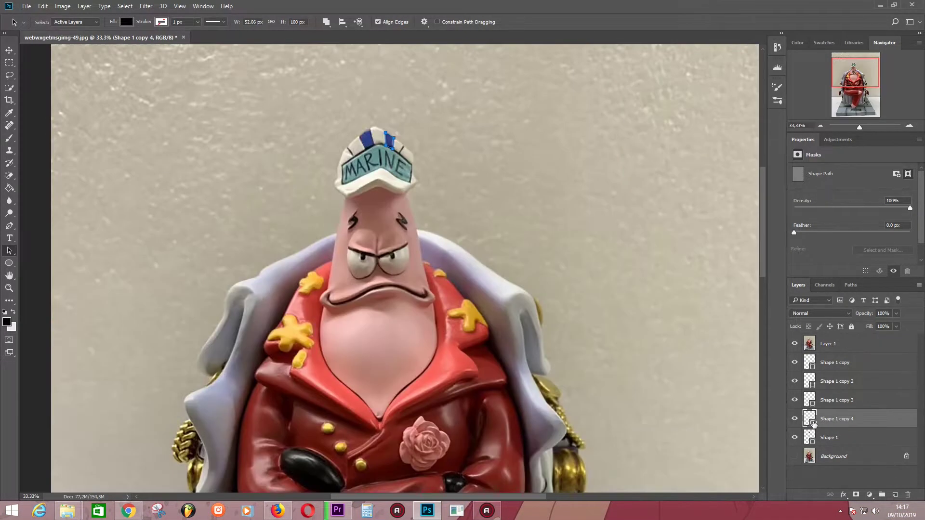
{"action": "double_click", "coordinate": [811, 418]}
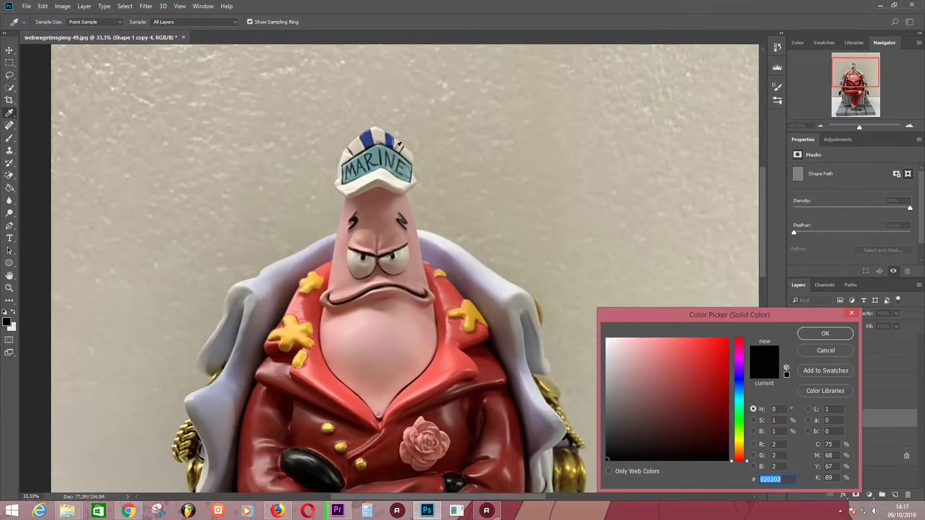
{"action": "left_click", "coordinate": [398, 144]}
{"action": "left_click", "coordinate": [826, 334]}
{"action": "left_click", "coordinate": [856, 437]}
Copy the small cap subpath to a new layer filled with the light cream cap colour.
{"action": "left_click", "coordinate": [326, 22]}
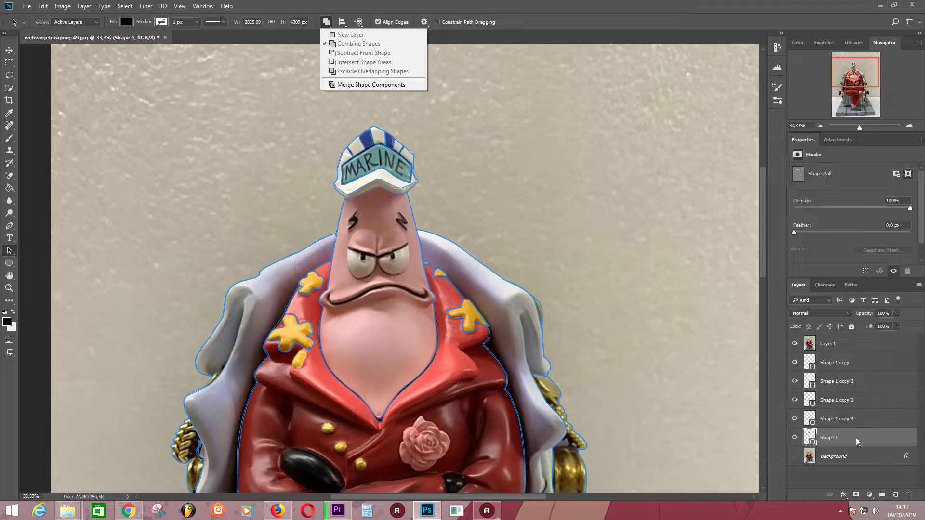
{"action": "key", "text": "Escape"}
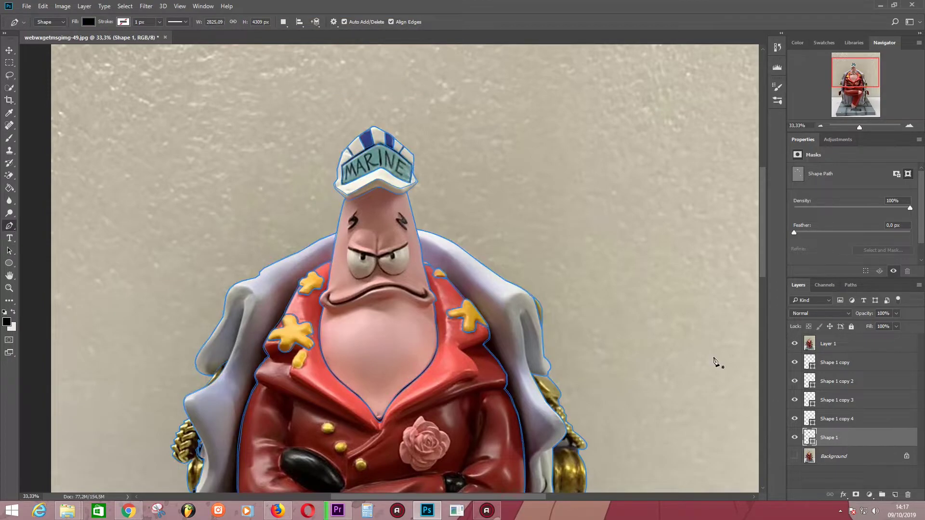
{"action": "left_click", "coordinate": [285, 22]}
{"action": "left_click", "coordinate": [308, 47]}
{"action": "key", "text": "a"}
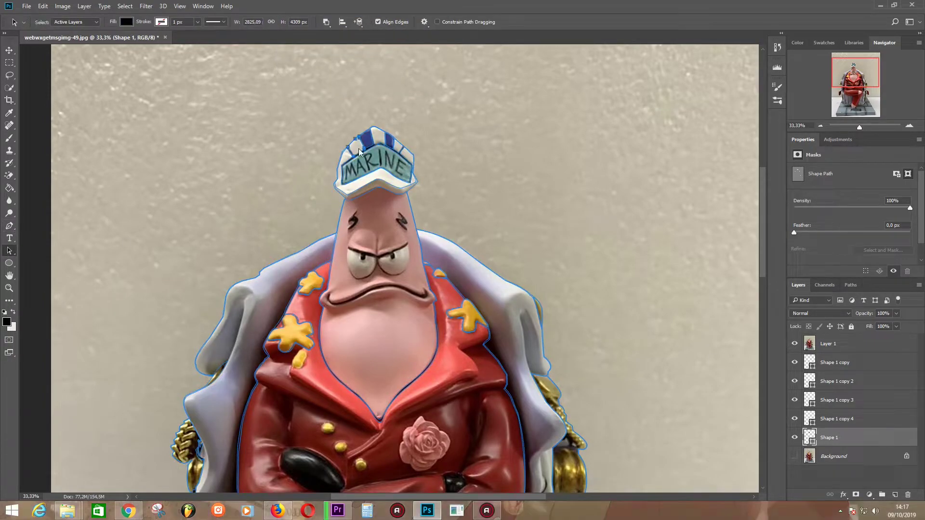
{"action": "left_click", "coordinate": [358, 149]}
{"action": "key", "text": "ctrl+j"}
{"action": "double_click", "coordinate": [810, 437]}
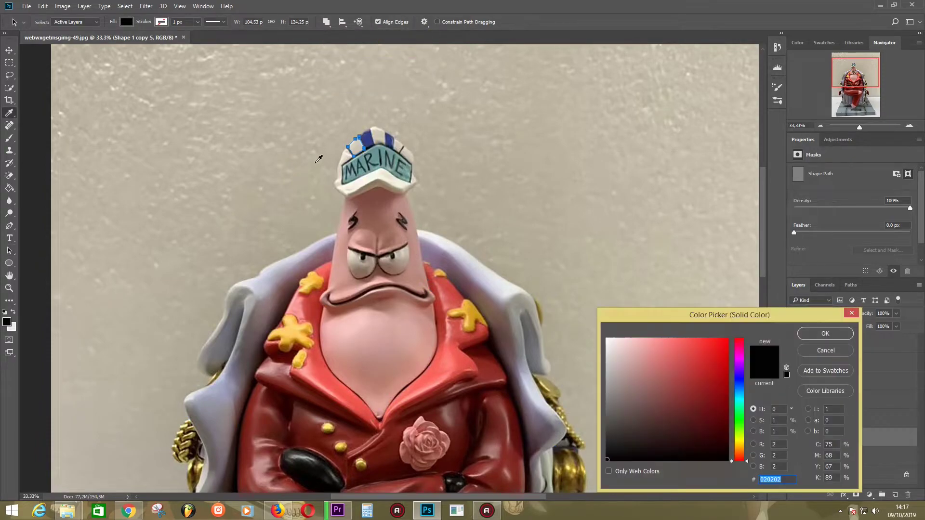
{"action": "left_click", "coordinate": [614, 355]}
{"action": "left_click", "coordinate": [826, 333]}
Copy the next cap piece from the main outline onto its own shape layer.
{"action": "key", "text": "alt+bracketleft"}
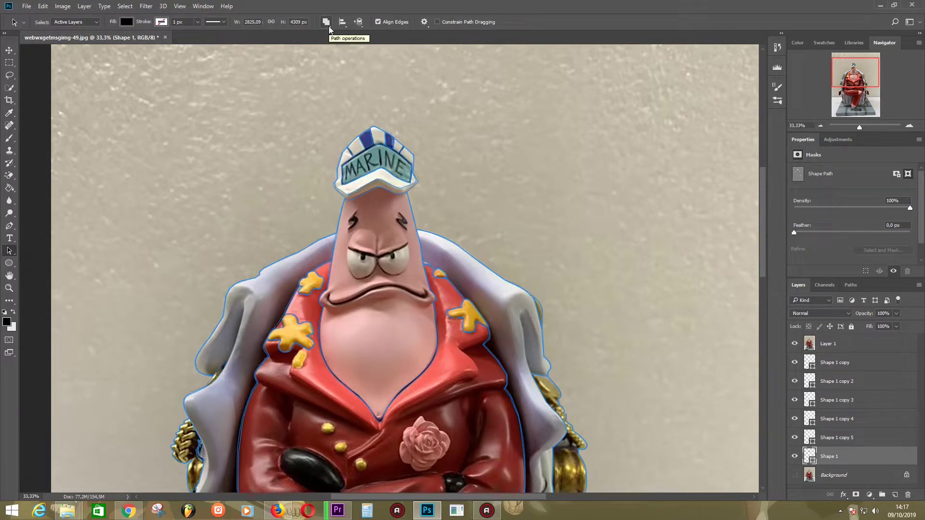
{"action": "left_click", "coordinate": [328, 24]}
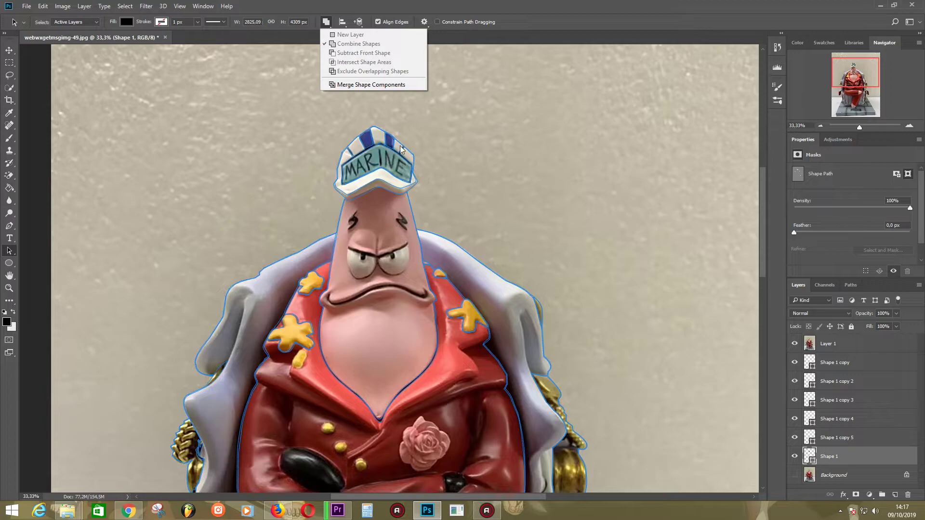
{"action": "left_click", "coordinate": [839, 438]}
{"action": "left_click", "coordinate": [837, 456]}
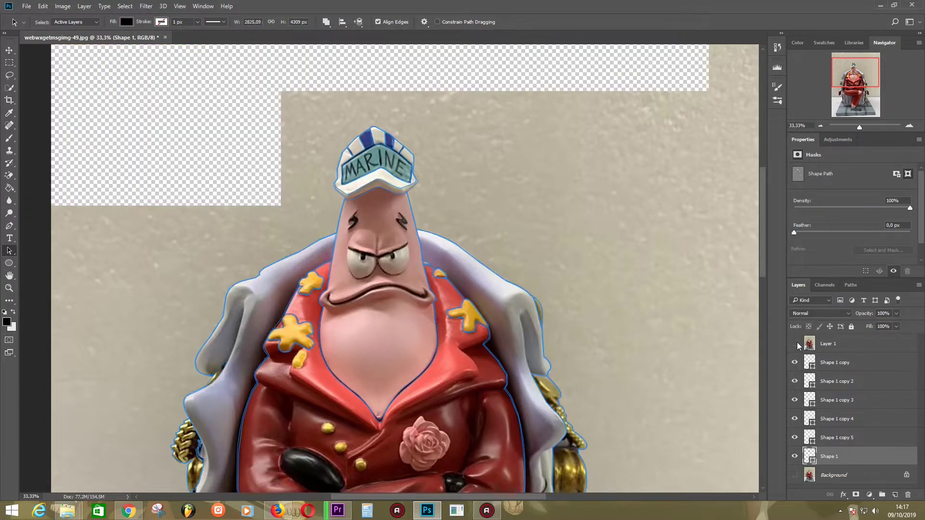
{"action": "key", "text": "ctrl+j"}
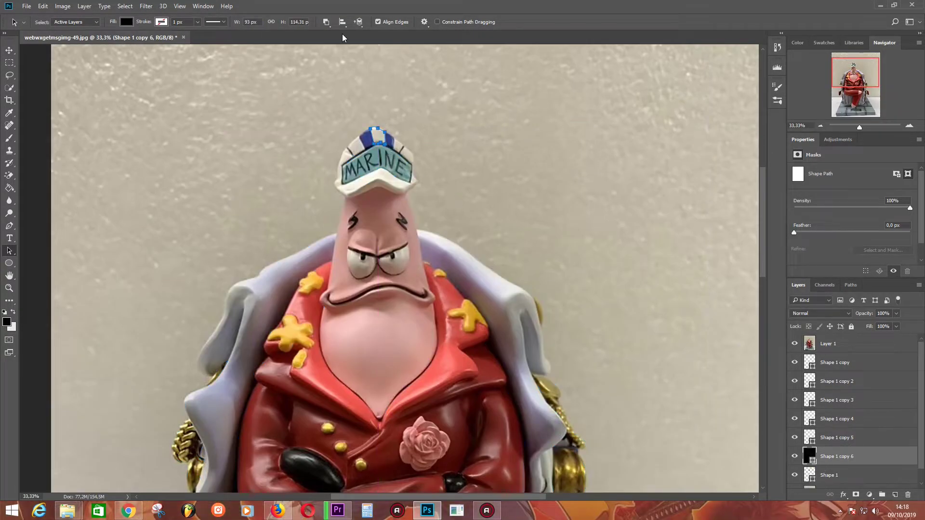
{"action": "double_click", "coordinate": [810, 475]}
{"action": "key", "text": "Escape"}
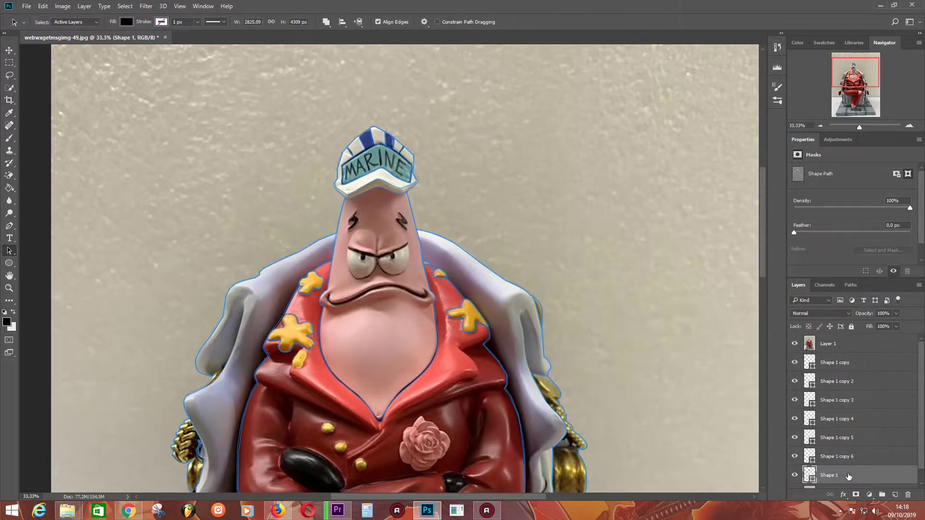
Copy a further cap piece to a new layer with a sampled fill colour.
{"action": "key", "text": "ctrl+j"}
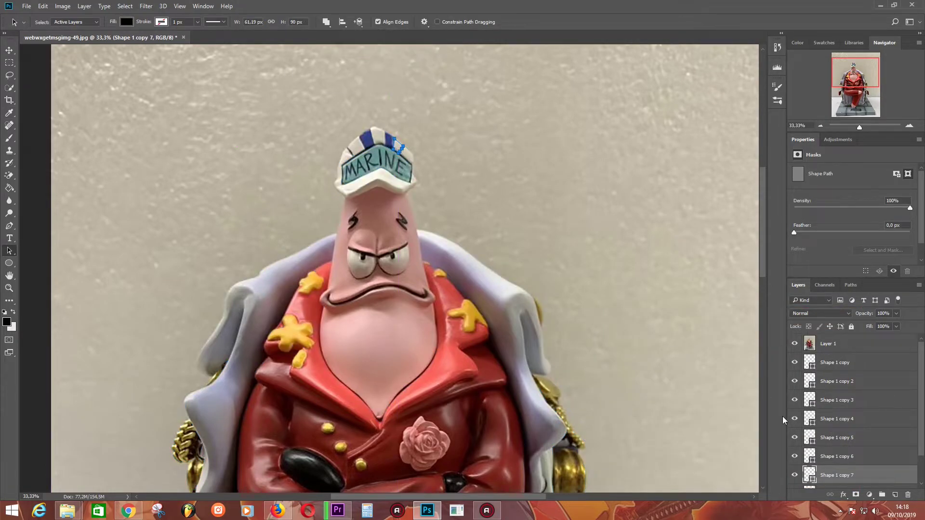
{"action": "double_click", "coordinate": [810, 475]}
{"action": "left_click", "coordinate": [826, 333]}
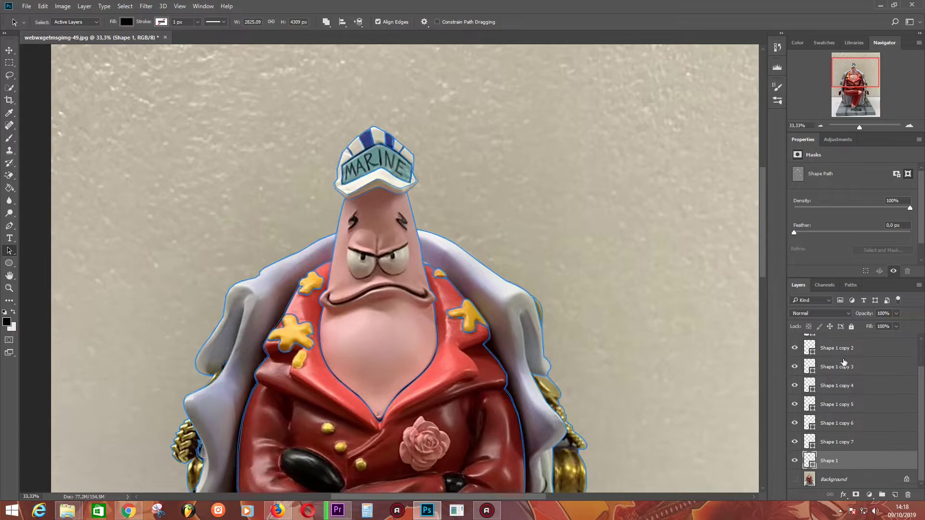
Hide the photo and zoom in to review the coloured cap, then show the photo again.
{"action": "left_click", "coordinate": [795, 344]}
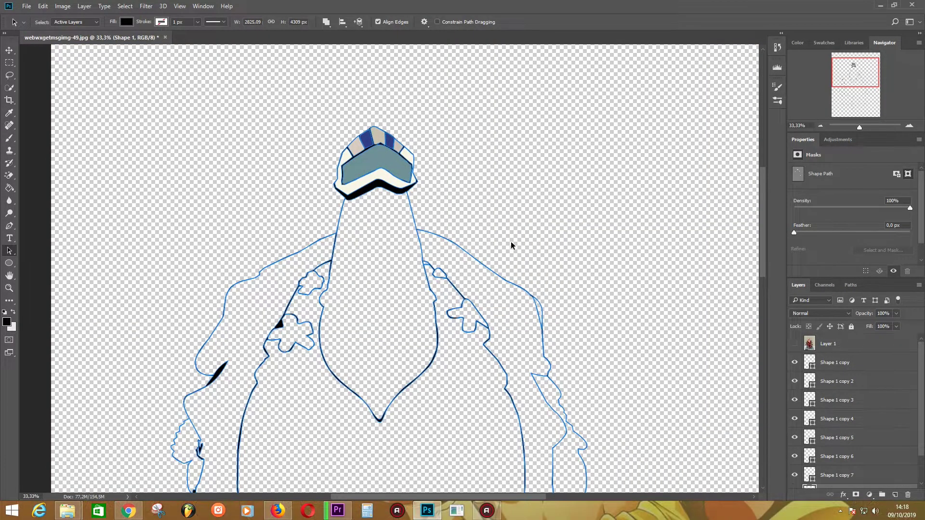
{"action": "key", "text": "ctrl+plus"}
{"action": "key", "text": "ctrl+plus"}
{"action": "key", "text": "ctrl+plus"}
{"action": "scroll", "coordinate": [858, 409], "scroll_direction": "down", "scroll_amount": 1}
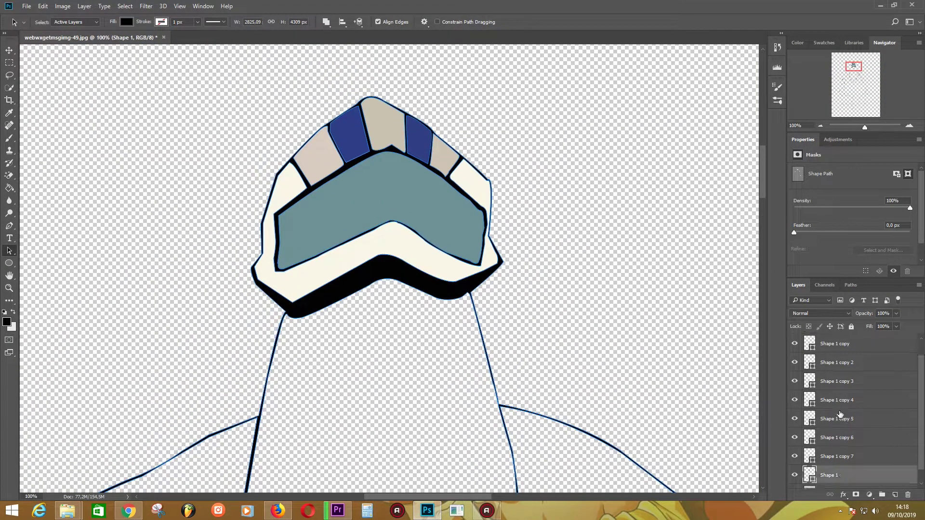
{"action": "scroll", "coordinate": [858, 410], "scroll_direction": "up", "scroll_amount": 1}
{"action": "left_click", "coordinate": [795, 344]}
{"action": "scroll", "coordinate": [862, 462], "scroll_direction": "down", "scroll_amount": 2}
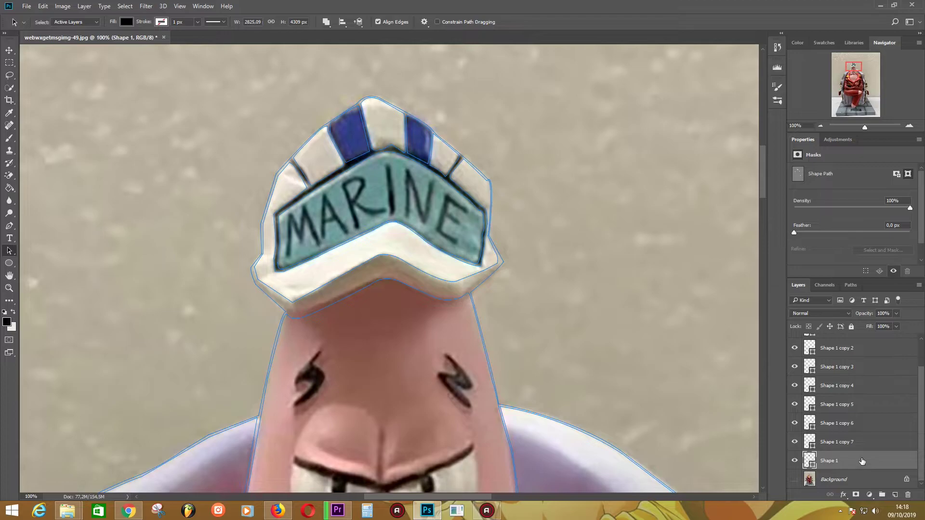
{"action": "left_click", "coordinate": [326, 22]}
Duplicate the photo layer to the top of the stack and switch to the Pen tool.
{"action": "left_click", "coordinate": [848, 480]}
{"action": "key", "text": "ctrl+j"}
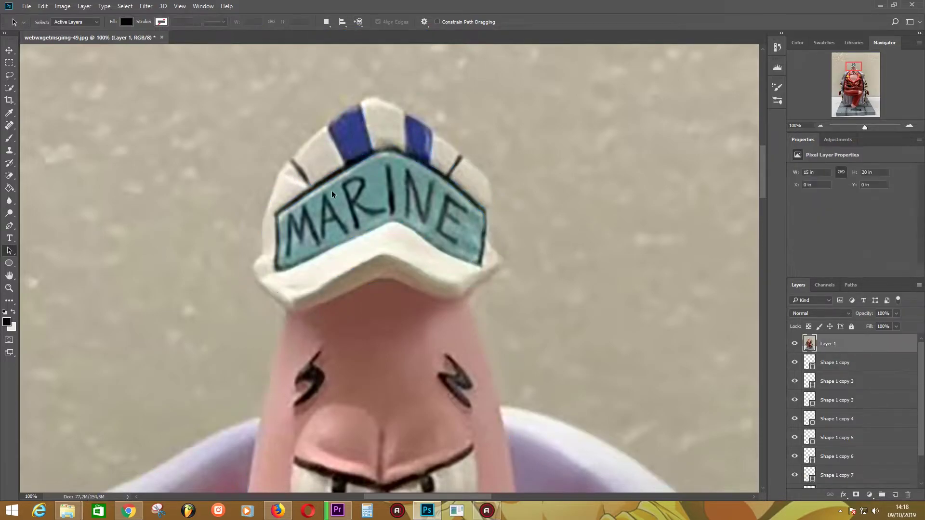
{"action": "key", "text": "ctrl+shift+bracketright"}
{"action": "key", "text": "p"}
Trace the outline of the letter M as a new shape.
{"action": "left_click", "coordinate": [288, 216]}
{"action": "left_click", "coordinate": [288, 238]}
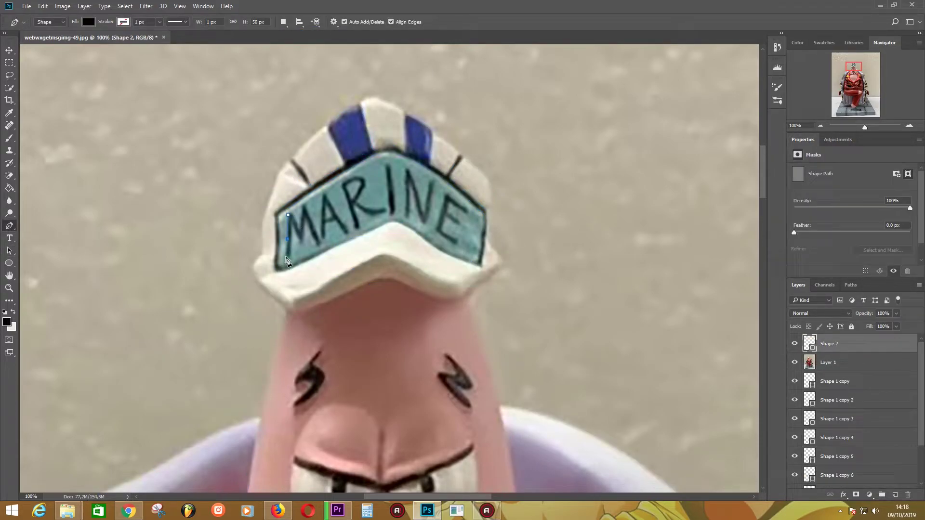
{"action": "left_click", "coordinate": [287, 257]}
{"action": "left_click", "coordinate": [291, 235]}
{"action": "left_click", "coordinate": [300, 241]}
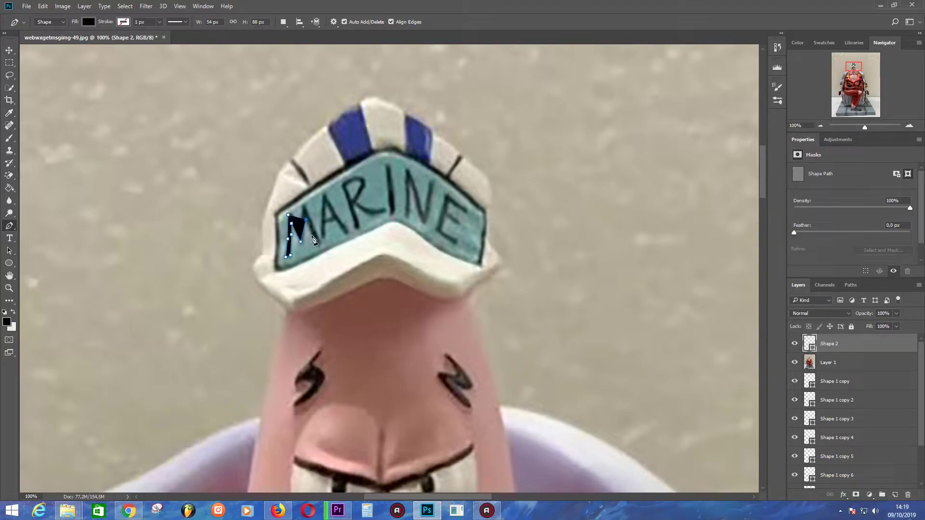
{"action": "left_click", "coordinate": [310, 225]}
{"action": "left_click", "coordinate": [318, 241]}
{"action": "left_click", "coordinate": [310, 218]}
{"action": "left_click", "coordinate": [288, 215]}
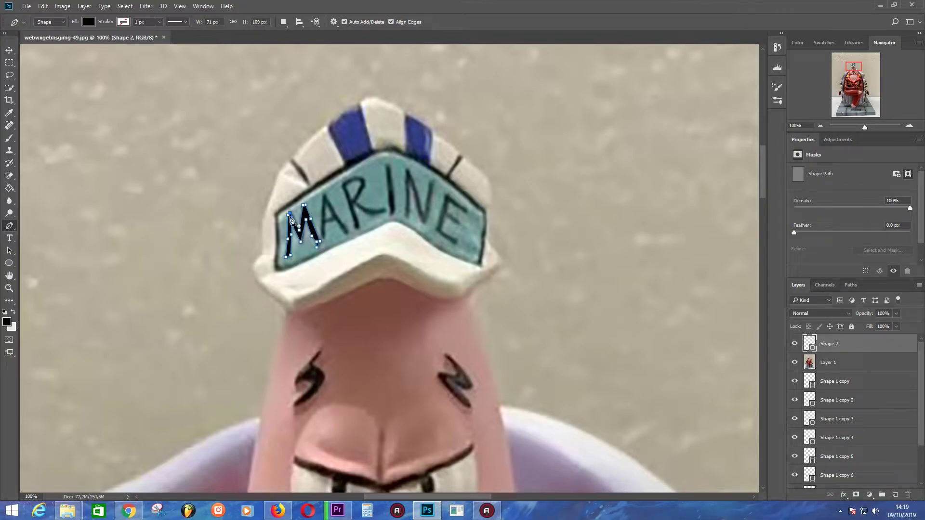
Set the path operation to Combine Shapes and refine the M stroke.
{"action": "left_click", "coordinate": [284, 22]}
{"action": "left_click", "coordinate": [309, 45]}
{"action": "scroll", "coordinate": [352, 231], "scroll_direction": "up", "scroll_amount": 1}
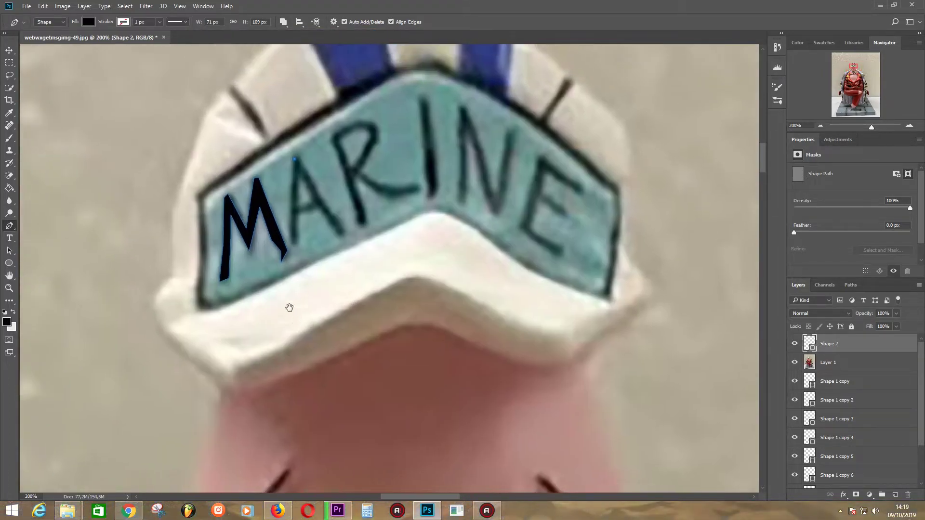
{"action": "left_click", "coordinate": [298, 245]}
Trace the outlines of the letters A and R into the same shape.
{"action": "left_click", "coordinate": [299, 214]}
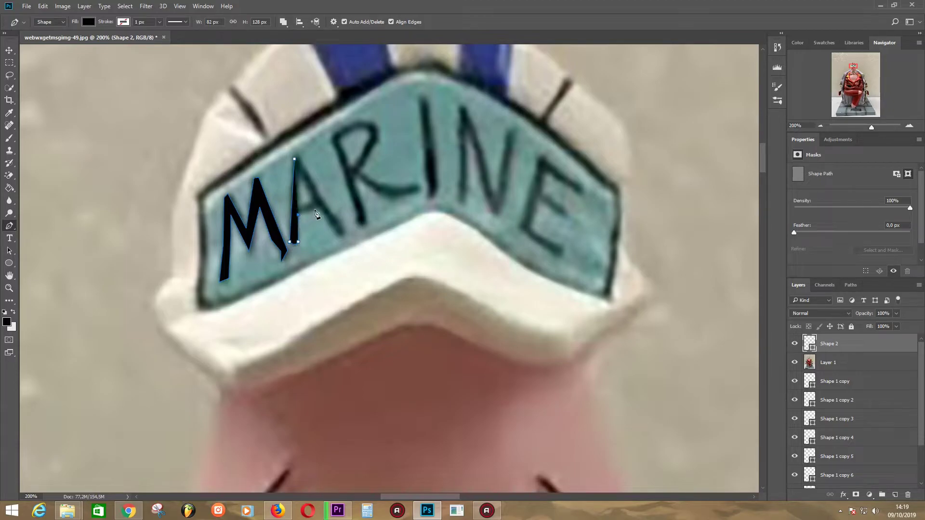
{"action": "left_click", "coordinate": [337, 237]}
{"action": "left_click", "coordinate": [345, 228]}
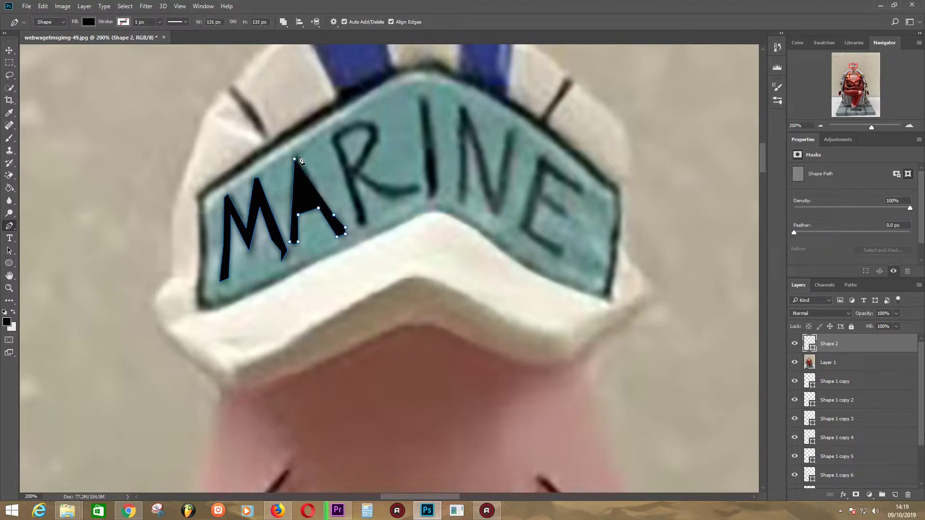
{"action": "left_click", "coordinate": [295, 159]}
{"action": "left_click", "coordinate": [331, 141]}
{"action": "left_click", "coordinate": [357, 216]}
{"action": "left_click", "coordinate": [360, 226]}
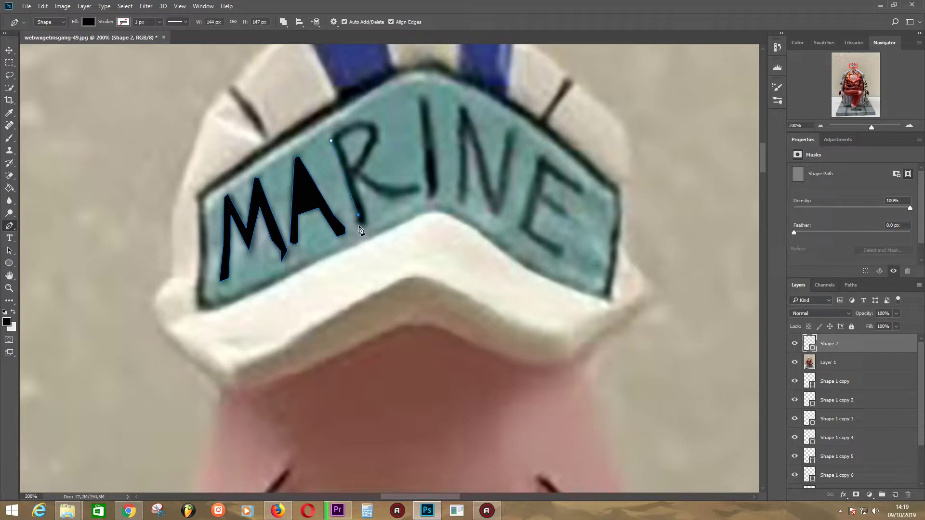
{"action": "left_click", "coordinate": [353, 177]}
{"action": "left_click", "coordinate": [386, 197]}
{"action": "left_click", "coordinate": [417, 190]}
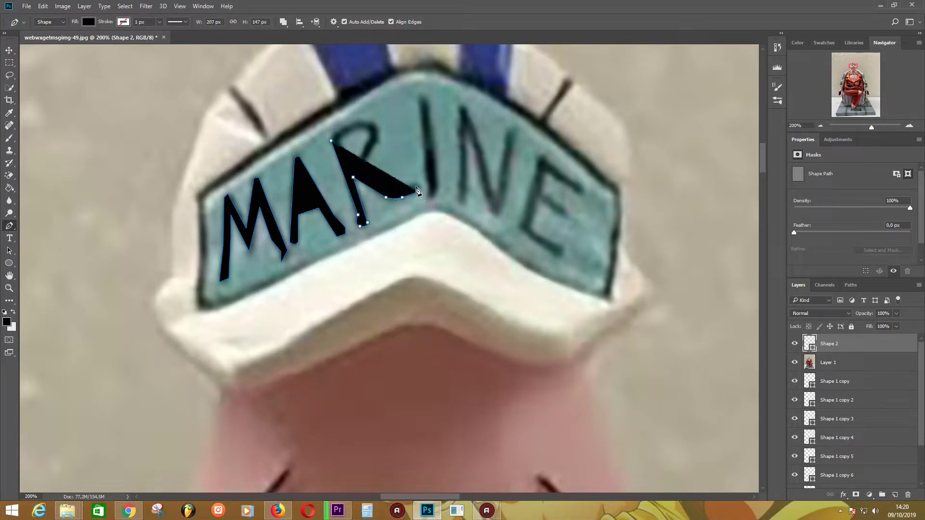
{"action": "left_click_drag", "start_coordinate": [417, 191], "coordinate": [423, 185]}
{"action": "left_click", "coordinate": [795, 362]}
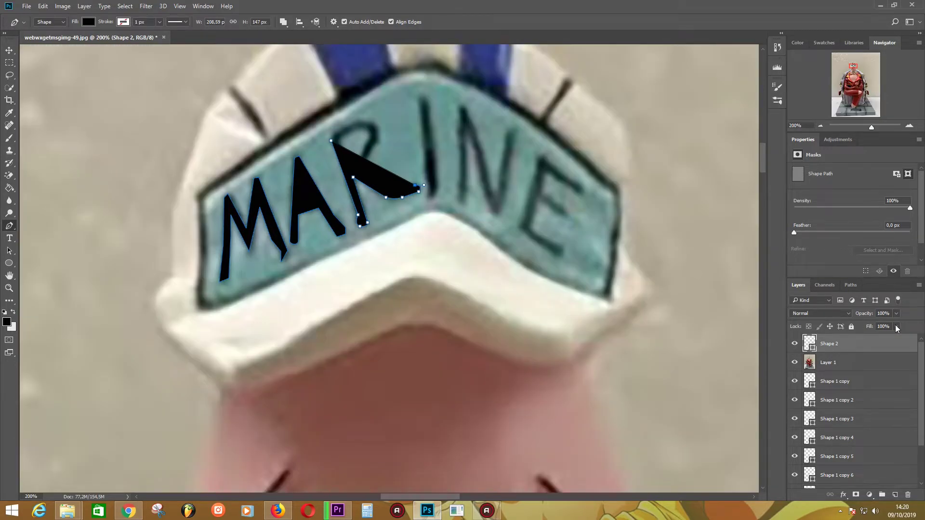
Lower the fill to see the photo, refine the R's leg, and trace the letter I.
{"action": "left_click_drag", "start_coordinate": [897, 327], "coordinate": [337, 208]}
{"action": "left_click", "coordinate": [394, 190]}
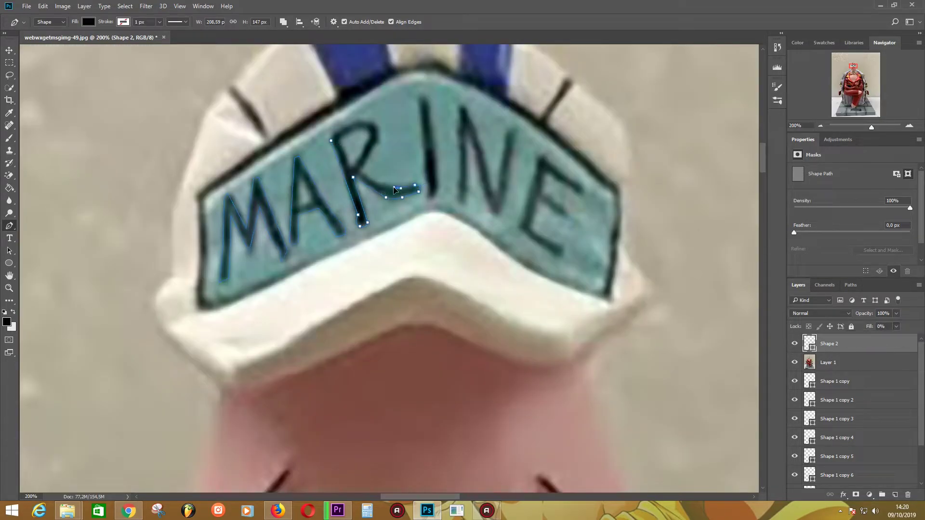
{"action": "left_click", "coordinate": [376, 183]}
{"action": "left_click", "coordinate": [418, 103]}
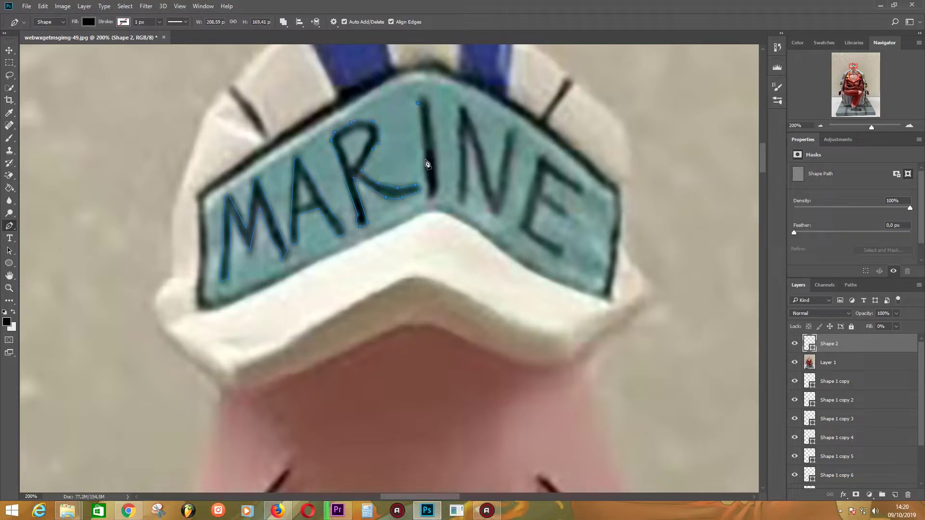
{"action": "left_click", "coordinate": [427, 194]}
{"action": "left_click", "coordinate": [435, 195]}
Trace the outline of the letter N.
{"action": "left_click", "coordinate": [460, 109]}
{"action": "left_click", "coordinate": [458, 141]}
{"action": "left_click", "coordinate": [460, 177]}
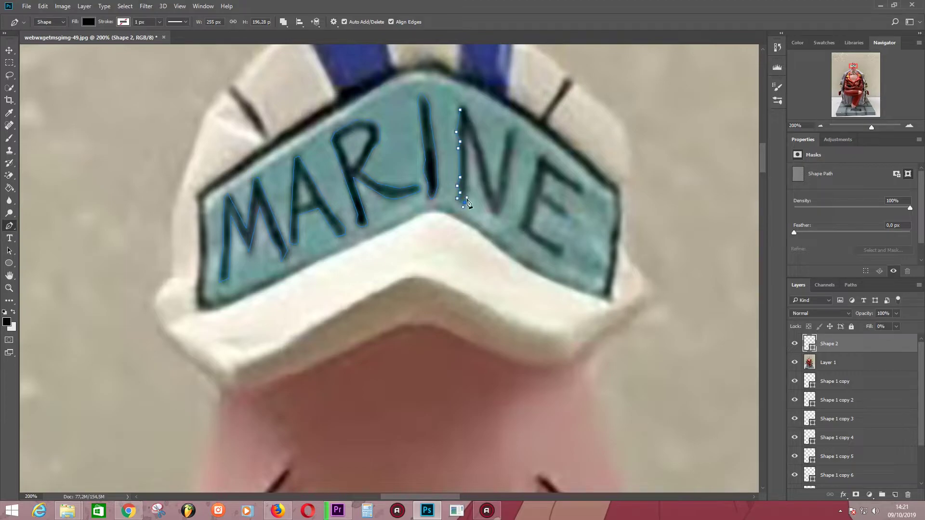
{"action": "left_click", "coordinate": [466, 131]}
{"action": "left_click", "coordinate": [506, 202]}
{"action": "left_click", "coordinate": [507, 133]}
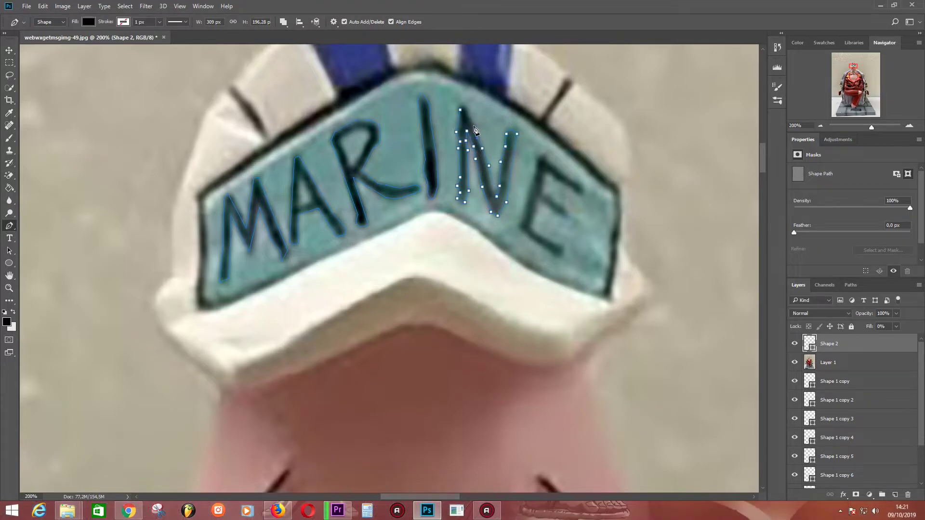
{"action": "left_click", "coordinate": [466, 105]}
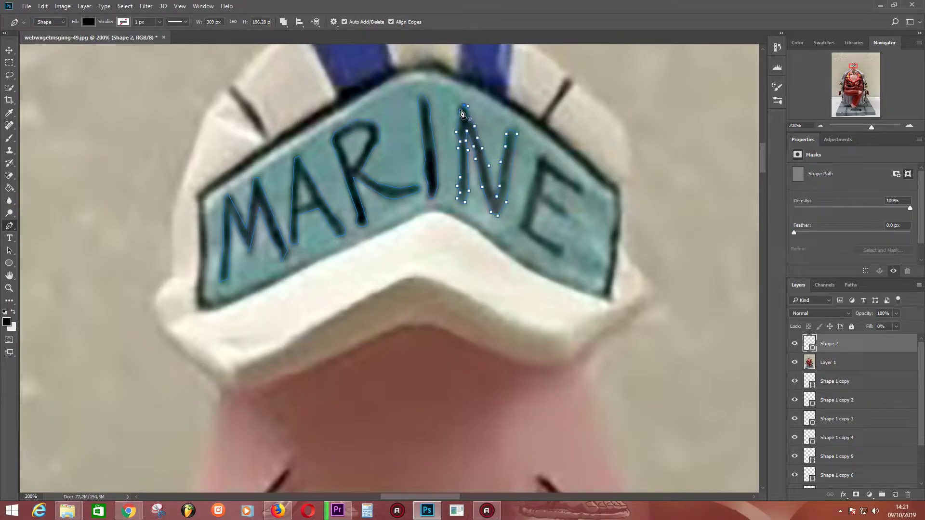
Trace the letter E and set it to combine with the other letters.
{"action": "left_click", "coordinate": [541, 155]}
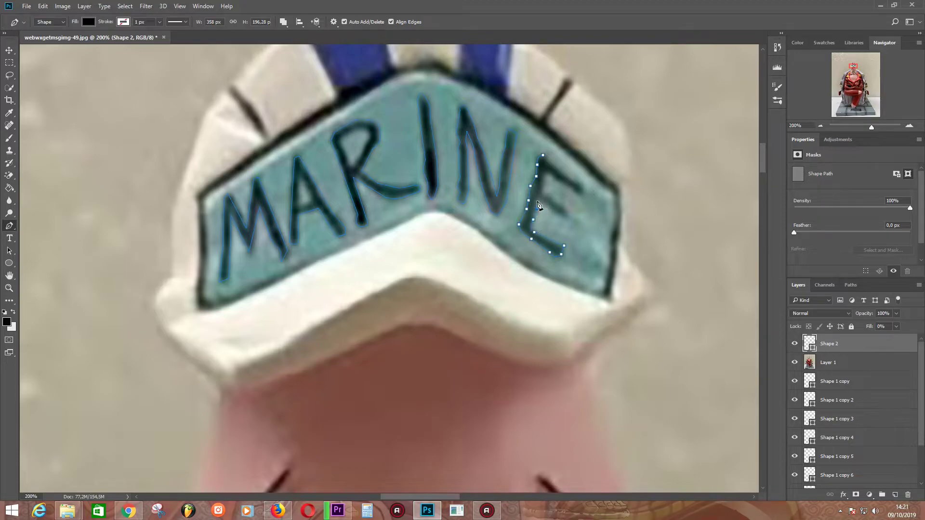
{"action": "left_click", "coordinate": [566, 218]}
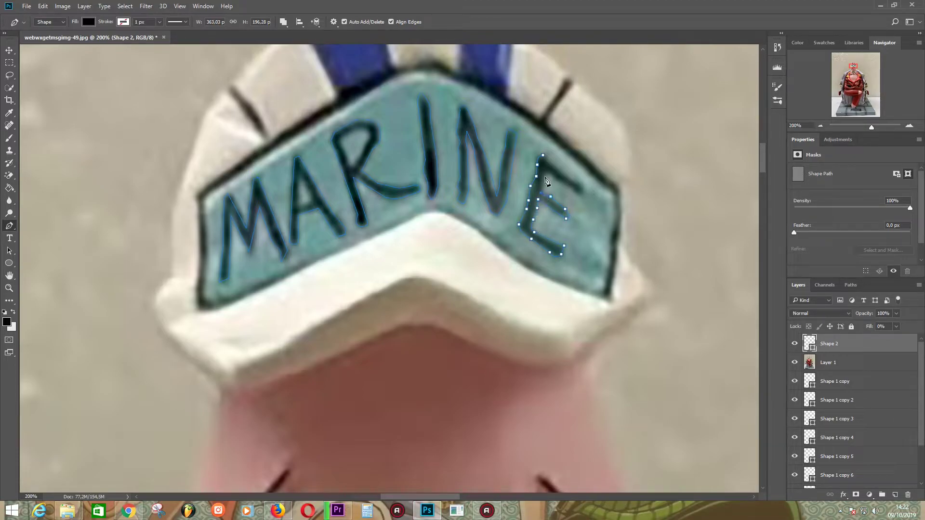
{"action": "left_click", "coordinate": [584, 195]}
{"action": "left_click", "coordinate": [573, 188]}
{"action": "left_click", "coordinate": [896, 326]}
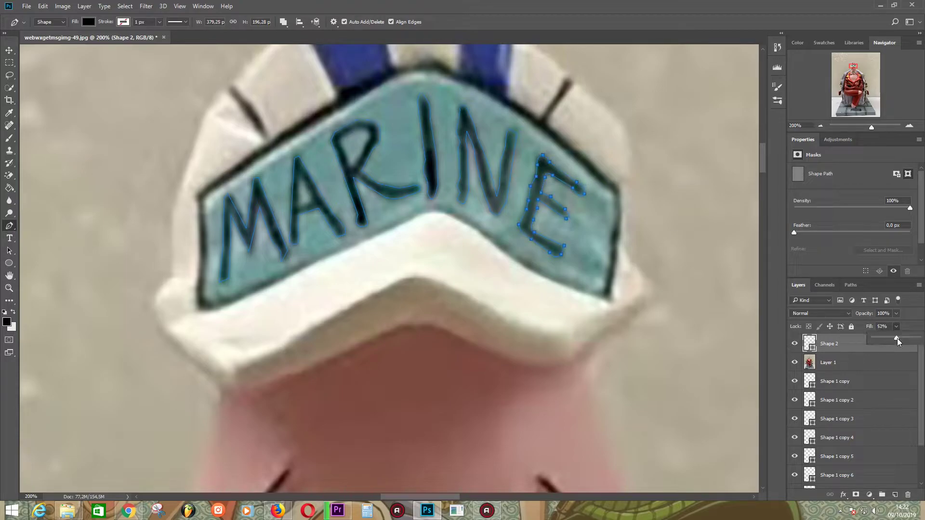
{"action": "mouse_move", "coordinate": [898, 341]}
{"action": "left_mouse_down"}
{"action": "mouse_move", "coordinate": [920, 340]}
{"action": "mouse_move", "coordinate": [844, 341]}
{"action": "left_mouse_up"}
{"action": "left_click", "coordinate": [283, 22]}
{"action": "left_click", "coordinate": [309, 52]}
{"action": "left_click", "coordinate": [897, 327]}
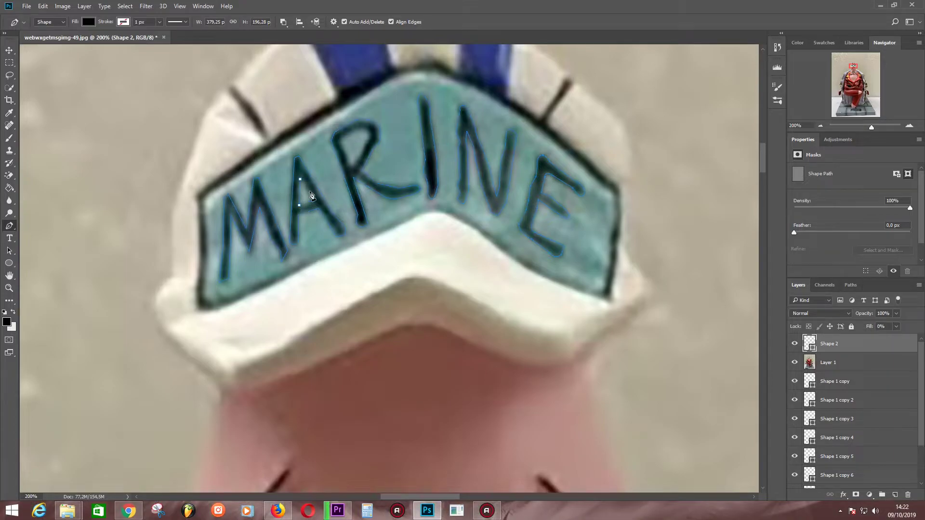
Check the letters filled black with the photo hidden, then return fill to 18% over the photo.
{"action": "left_click", "coordinate": [795, 362]}
{"action": "left_click", "coordinate": [896, 326]}
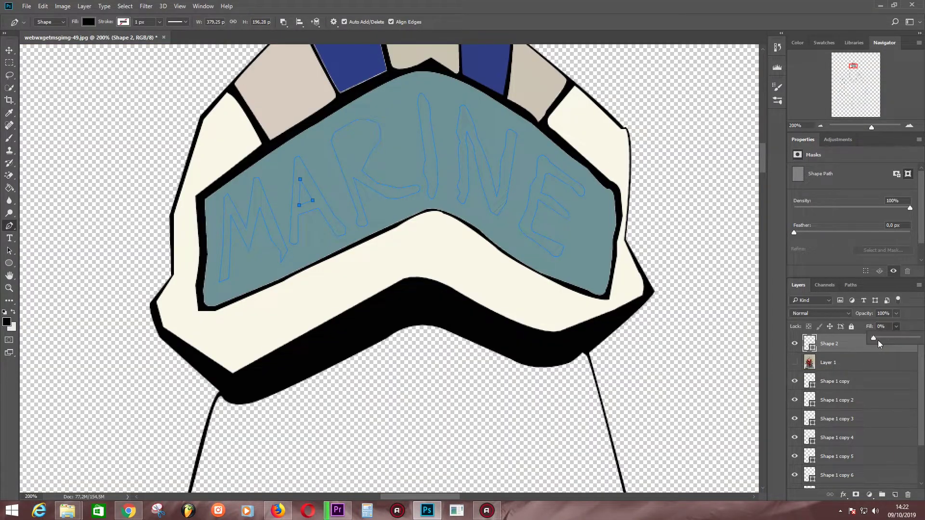
{"action": "left_click_drag", "start_coordinate": [878, 341], "coordinate": [916, 339]}
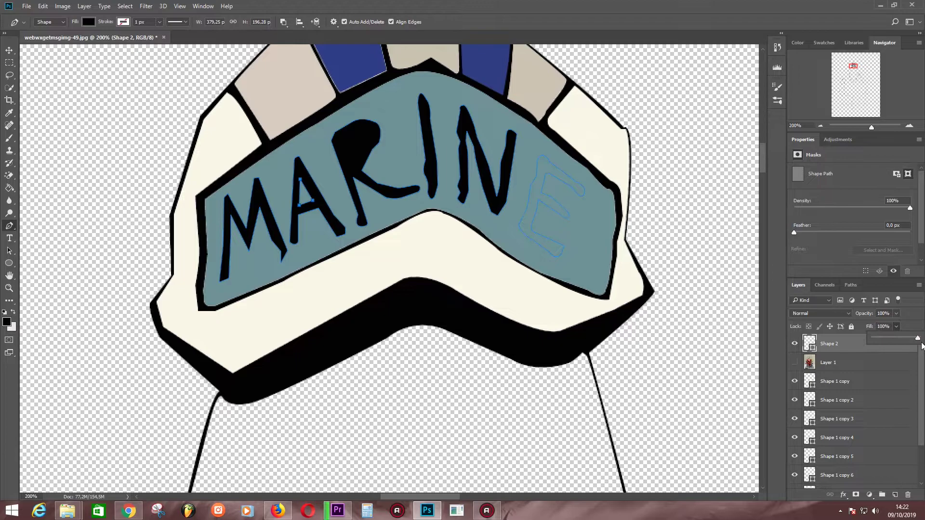
{"action": "left_click_drag", "start_coordinate": [858, 337], "coordinate": [428, 246]}
{"action": "left_click", "coordinate": [284, 22]}
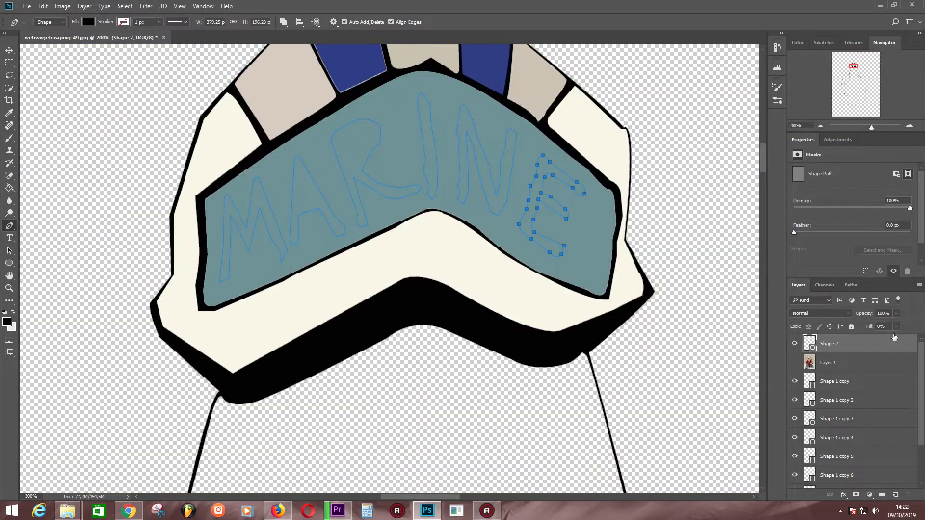
{"action": "left_click", "coordinate": [896, 326]}
{"action": "mouse_move", "coordinate": [871, 338]}
{"action": "left_mouse_down"}
{"action": "mouse_move", "coordinate": [918, 339]}
{"action": "mouse_move", "coordinate": [859, 335]}
{"action": "left_mouse_up"}
{"action": "left_click", "coordinate": [822, 347]}
{"action": "left_click", "coordinate": [283, 21]}
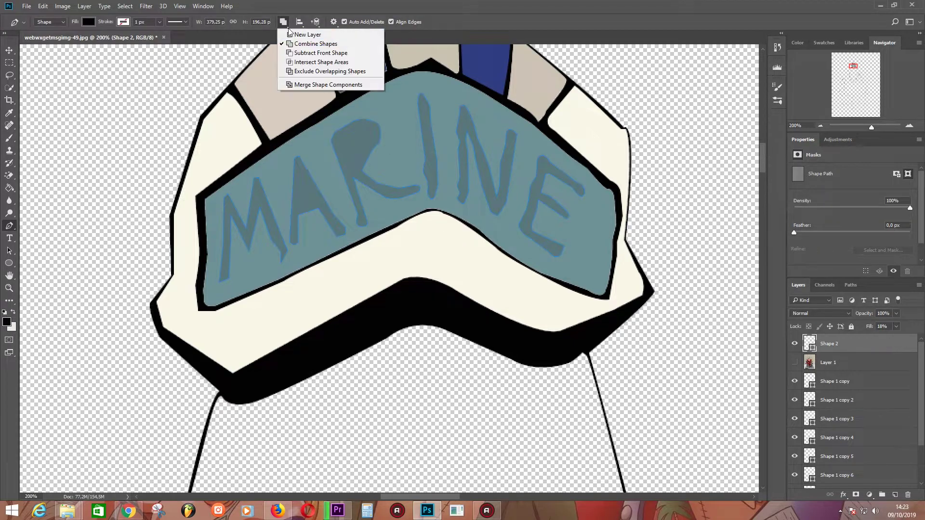
{"action": "left_click", "coordinate": [795, 362]}
Cut the inner holes of the A and R out of the lettering.
{"action": "left_click", "coordinate": [299, 178]}
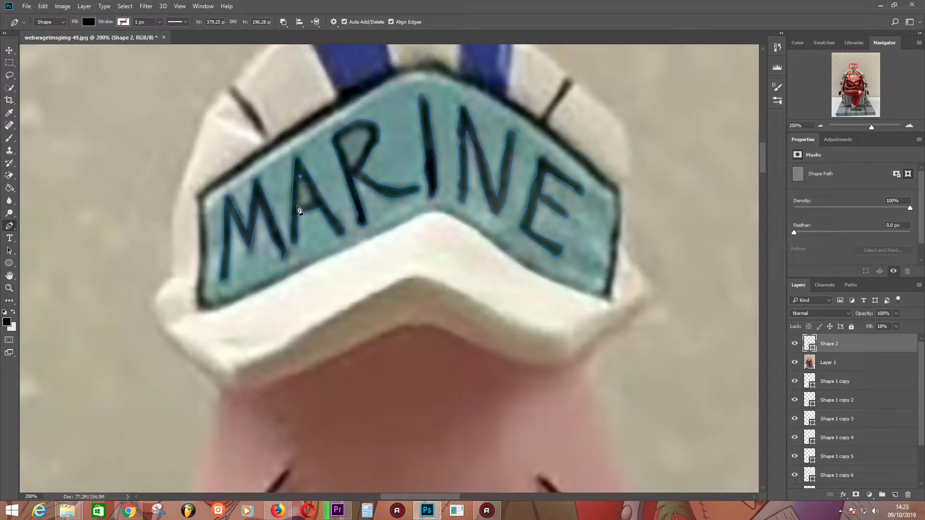
{"action": "left_click", "coordinate": [312, 203]}
{"action": "left_click", "coordinate": [299, 206]}
{"action": "left_click", "coordinate": [341, 141]}
{"action": "left_click", "coordinate": [351, 167]}
{"action": "left_click", "coordinate": [369, 140]}
{"action": "left_click", "coordinate": [365, 130]}
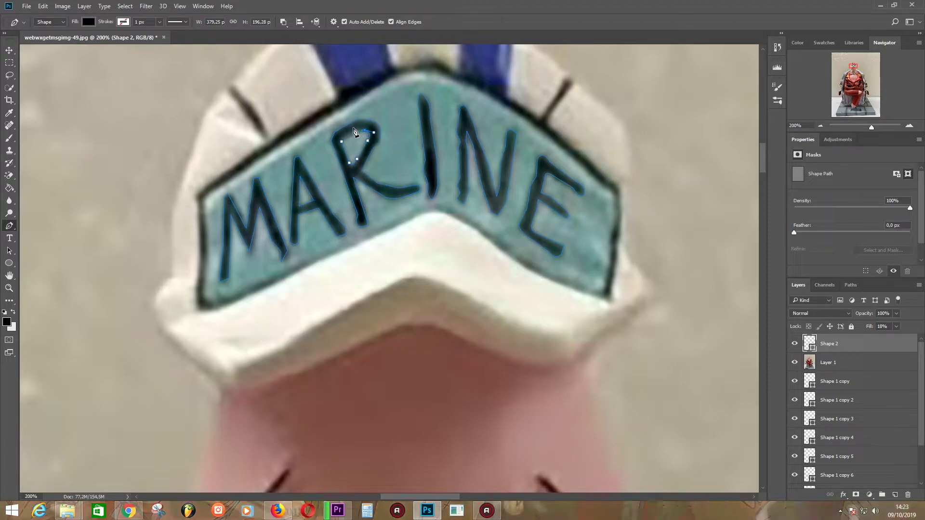
{"action": "left_click", "coordinate": [345, 135]}
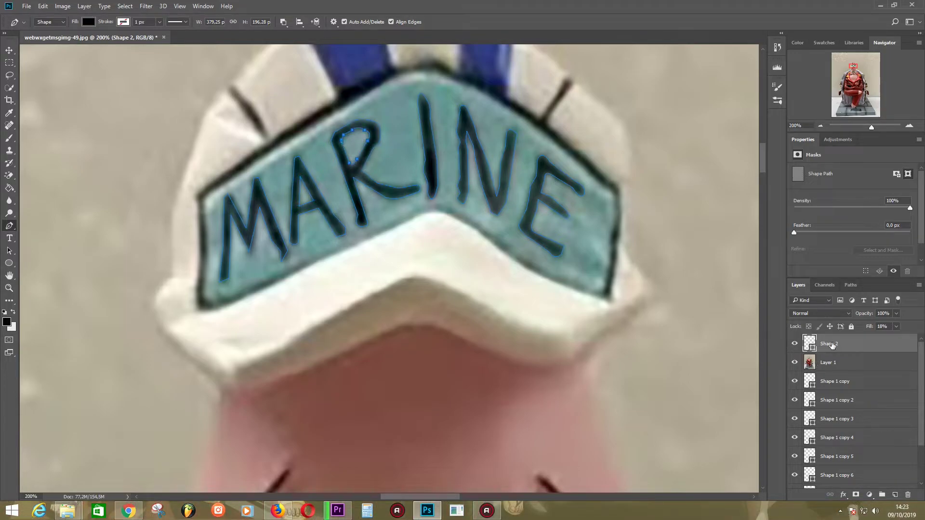
Set the lettering fill to 100% and hide the photo to view the tracing.
{"action": "left_click", "coordinate": [896, 326]}
{"action": "left_click_drag", "start_coordinate": [880, 338], "coordinate": [918, 338]}
{"action": "left_click", "coordinate": [838, 362]}
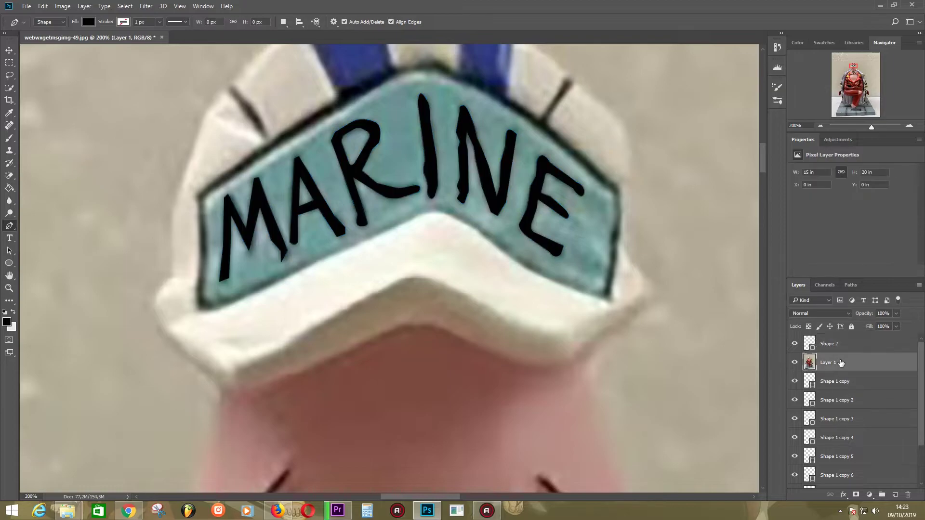
{"action": "left_click", "coordinate": [795, 362]}
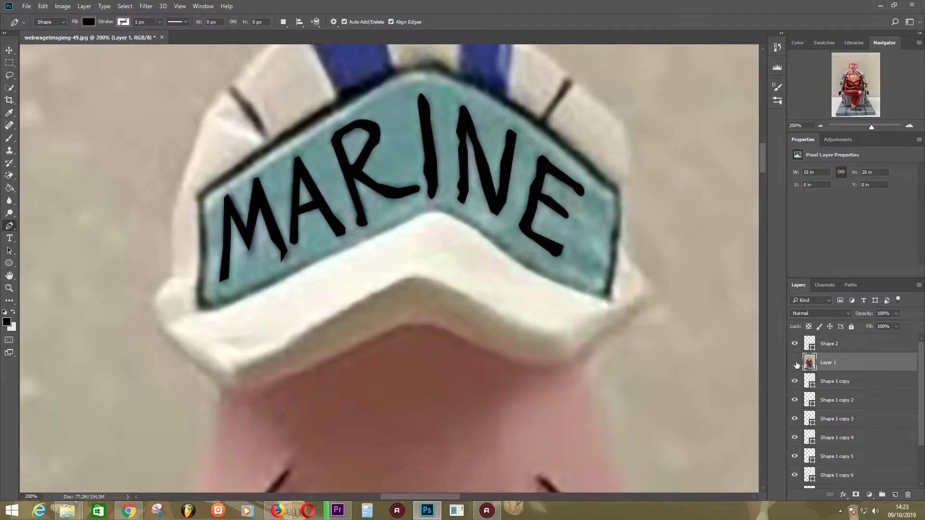
{"action": "left_click", "coordinate": [795, 362]}
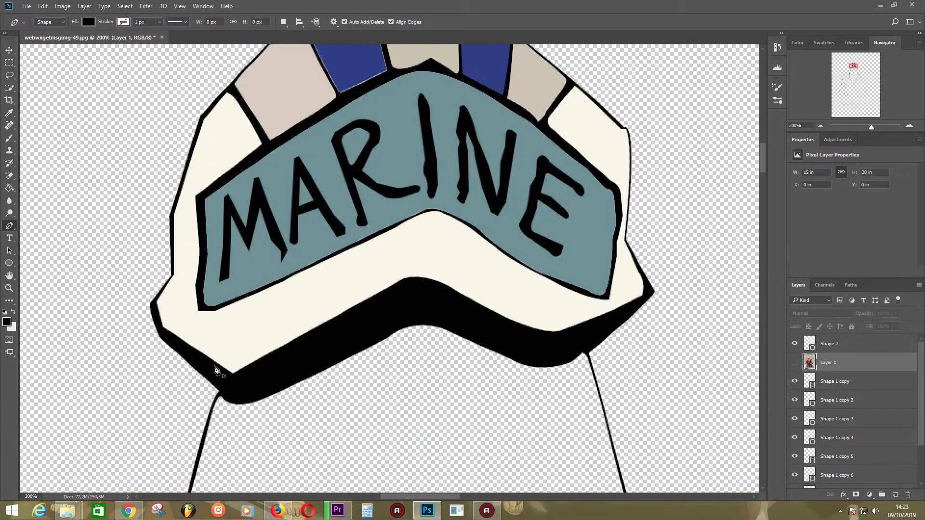
{"action": "scroll", "coordinate": [279, 363], "scroll_direction": "up", "scroll_amount": 2}
Sample the cream brim colour with the eyedropper and return to the Pen tool.
{"action": "key", "text": "i"}
{"action": "left_click", "coordinate": [289, 281]}
{"action": "key", "text": "p"}
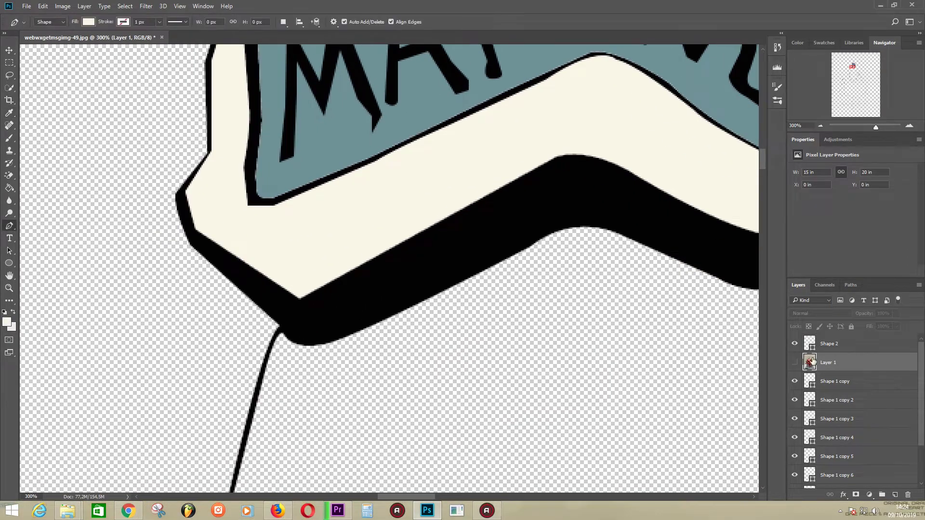
{"action": "key", "text": "ctrl+comma"}
Draw a sliver over the brim's left corner as Shape 3 and fill it light grey.
{"action": "left_click", "coordinate": [202, 234]}
{"action": "left_click", "coordinate": [234, 272]}
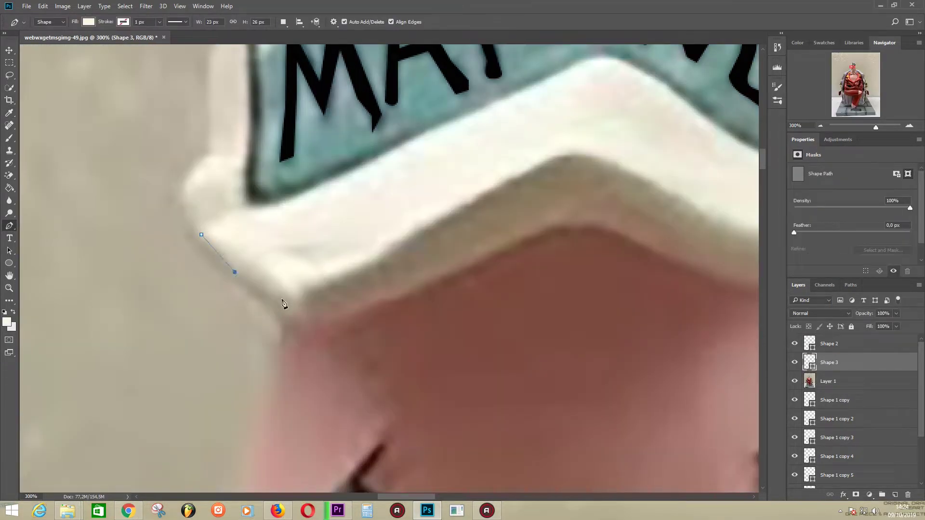
{"action": "left_click", "coordinate": [281, 301]}
{"action": "left_click_drag", "start_coordinate": [276, 279], "coordinate": [288, 287]}
{"action": "left_click", "coordinate": [796, 382]}
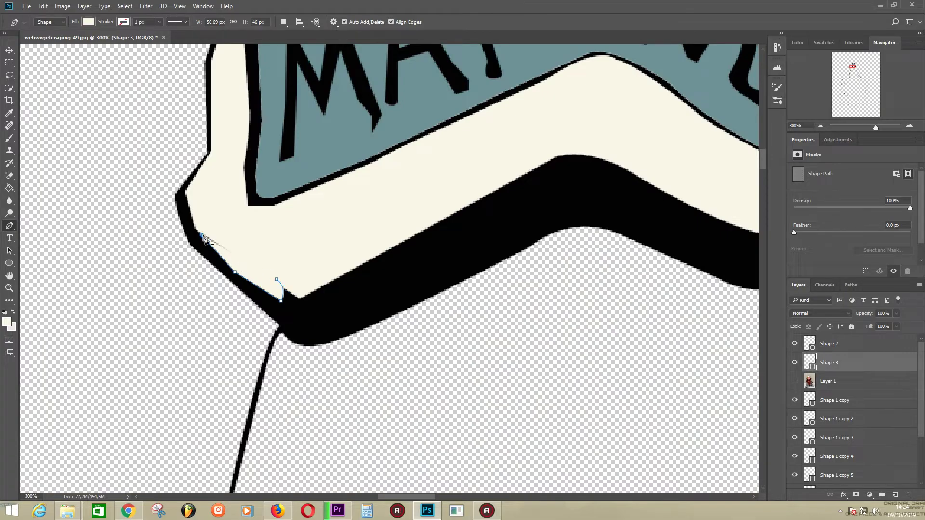
{"action": "left_click", "coordinate": [202, 233]}
{"action": "double_click", "coordinate": [803, 368]}
{"action": "left_click", "coordinate": [608, 364]}
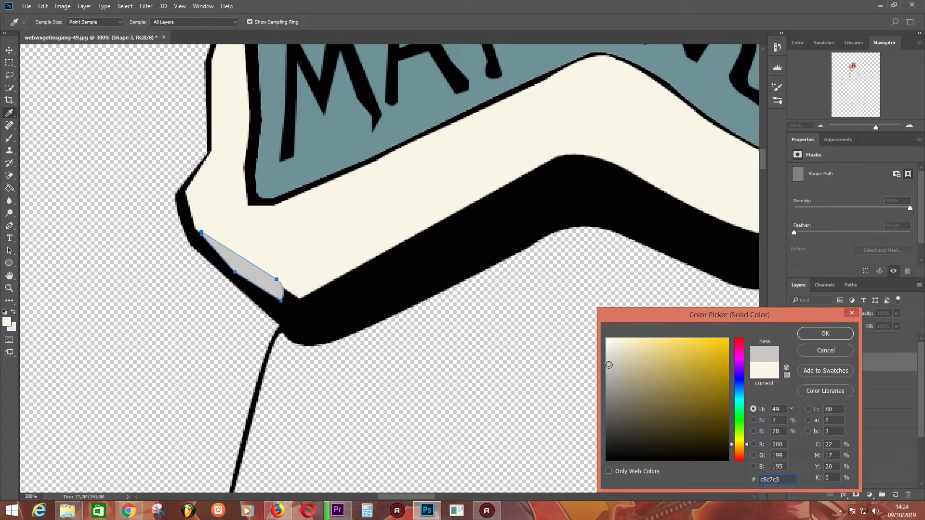
{"action": "left_click", "coordinate": [826, 332]}
Toggle the photo layer on and off to compare the sliver with the photo.
{"action": "left_click", "coordinate": [845, 383]}
{"action": "left_click", "coordinate": [796, 382]}
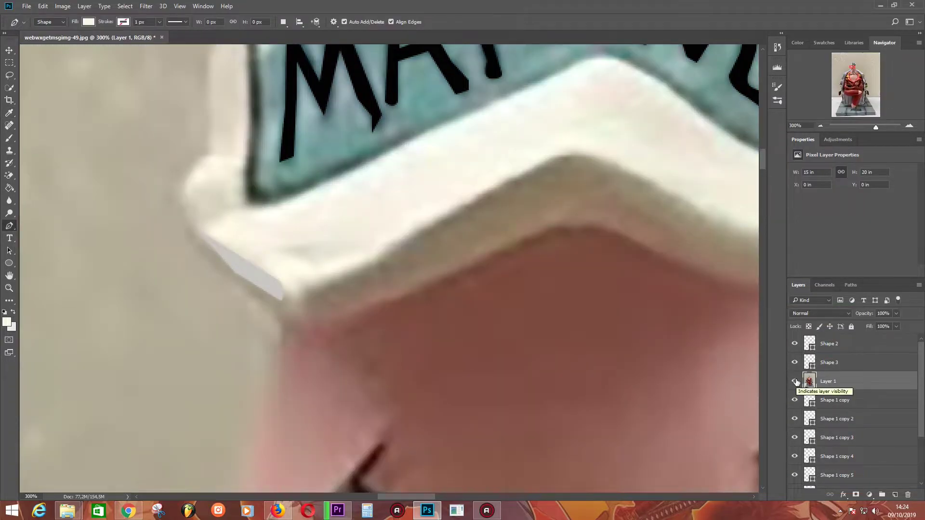
{"action": "double_click", "coordinate": [795, 381]}
{"action": "left_click", "coordinate": [796, 382]}
{"action": "double_click", "coordinate": [796, 382]}
{"action": "left_click", "coordinate": [796, 382]}
Start the Shape 4 band along the brim's lower edge out to its right end.
{"action": "left_click", "coordinate": [301, 293]}
{"action": "left_click", "coordinate": [304, 304]}
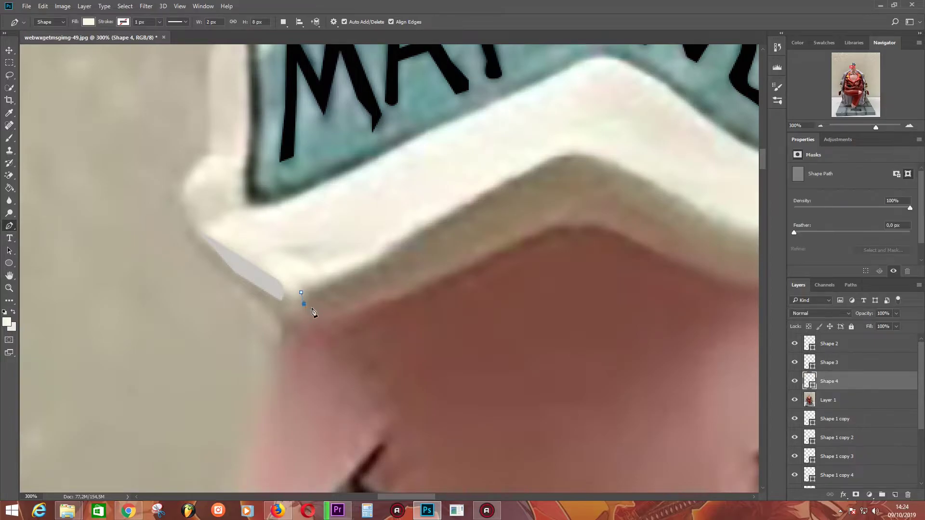
{"action": "left_click_drag", "start_coordinate": [402, 272], "coordinate": [442, 248]}
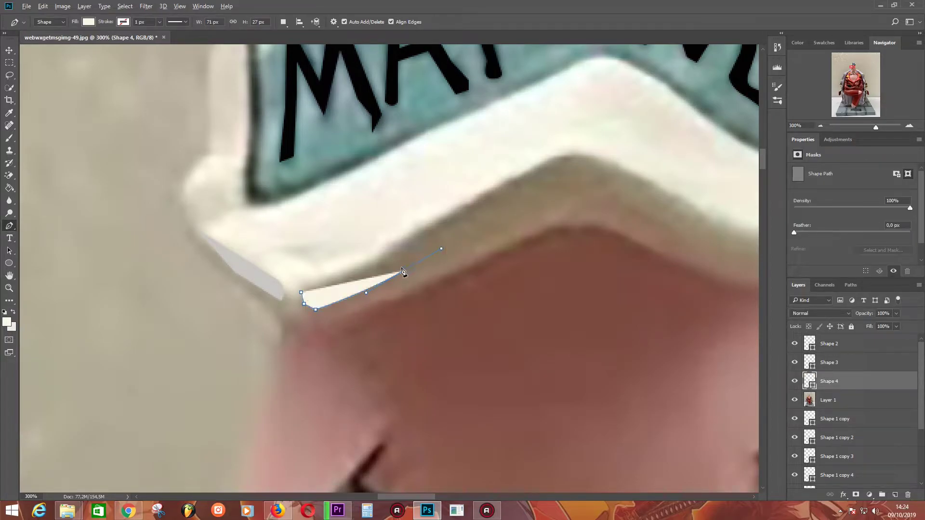
{"action": "left_click", "coordinate": [572, 200]}
{"action": "left_click", "coordinate": [399, 234]}
{"action": "mouse_move", "coordinate": [629, 231]}
{"action": "left_mouse_down"}
{"action": "mouse_move", "coordinate": [409, 259]}
{"action": "mouse_move", "coordinate": [428, 250]}
{"action": "left_mouse_up"}
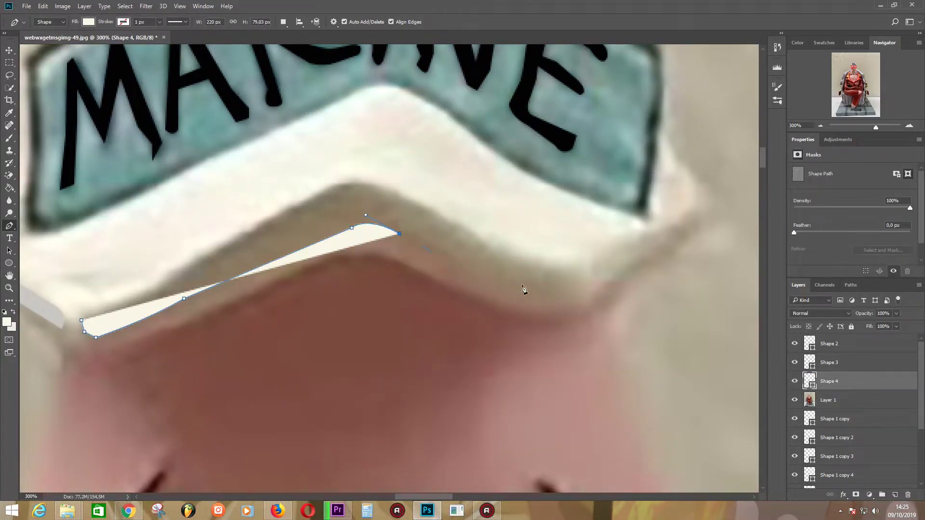
{"action": "left_click", "coordinate": [554, 299]}
{"action": "left_click_drag", "start_coordinate": [581, 270], "coordinate": [577, 254]}
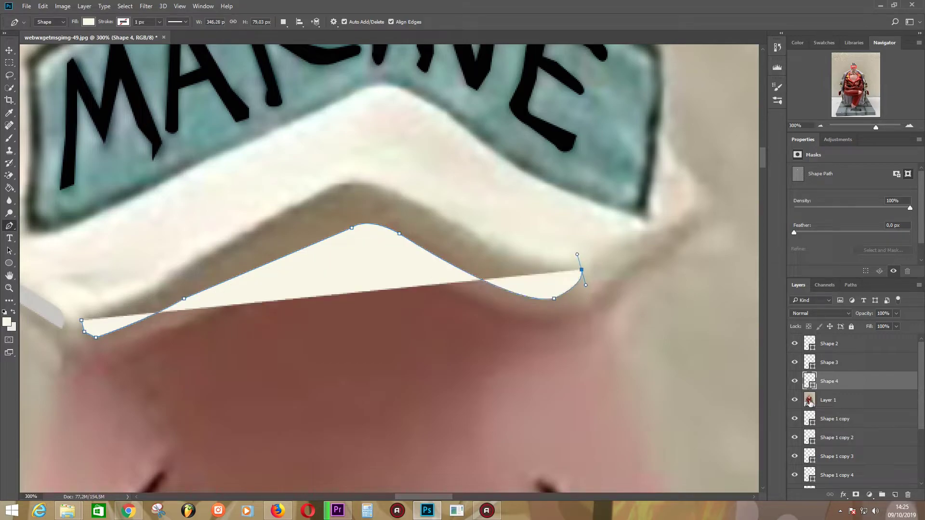
{"action": "left_click", "coordinate": [795, 400]}
Trace the band back along the ridge top over the peak to the left end.
{"action": "left_click", "coordinate": [569, 264]}
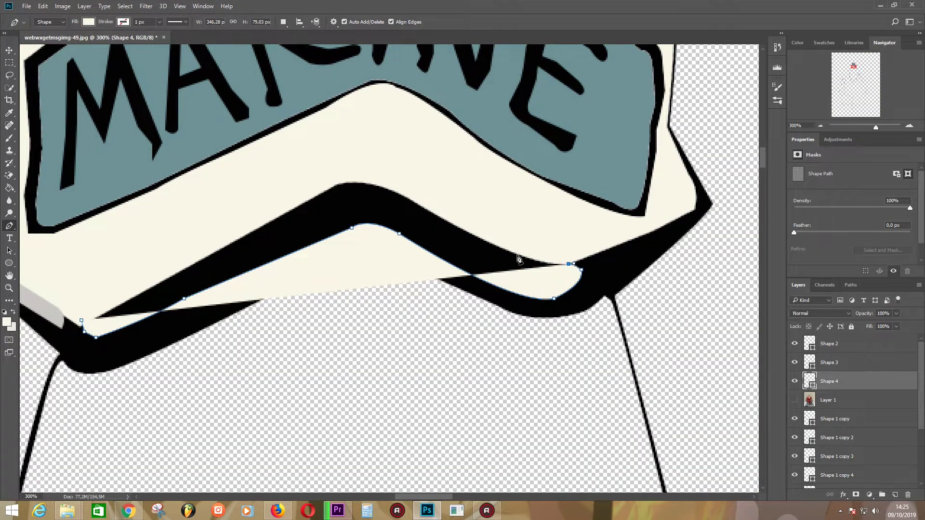
{"action": "left_click_drag", "start_coordinate": [516, 256], "coordinate": [481, 242]}
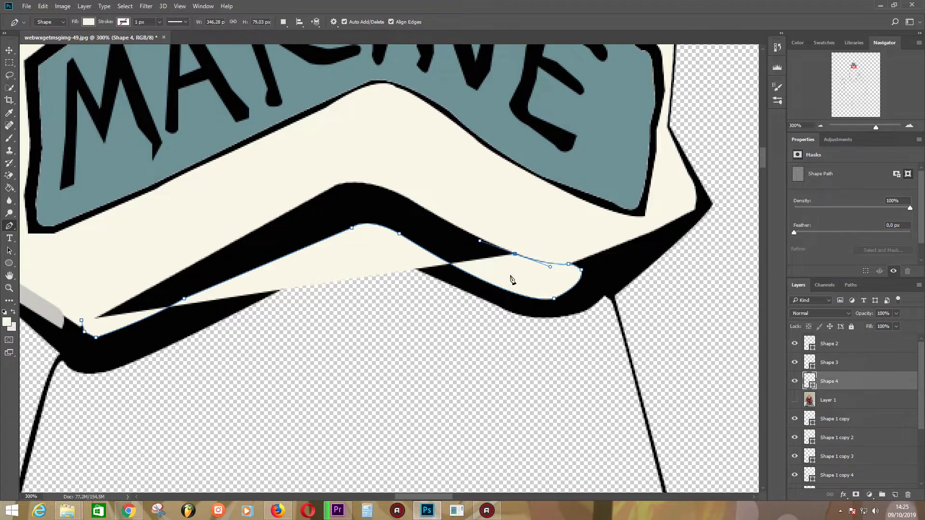
{"action": "left_click", "coordinate": [460, 227]}
{"action": "left_click", "coordinate": [407, 198]}
{"action": "left_click", "coordinate": [367, 184]}
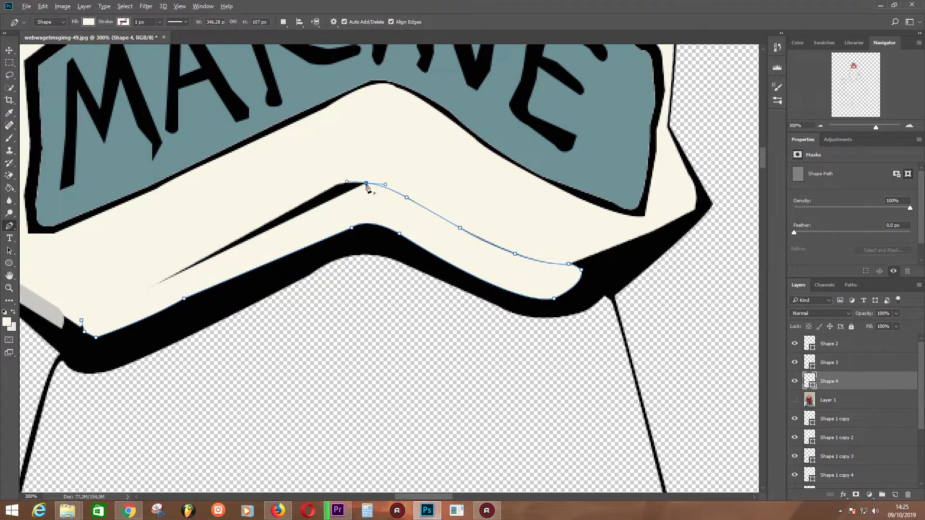
{"action": "left_click_drag", "start_coordinate": [339, 183], "coordinate": [325, 187]}
{"action": "left_click", "coordinate": [278, 217]}
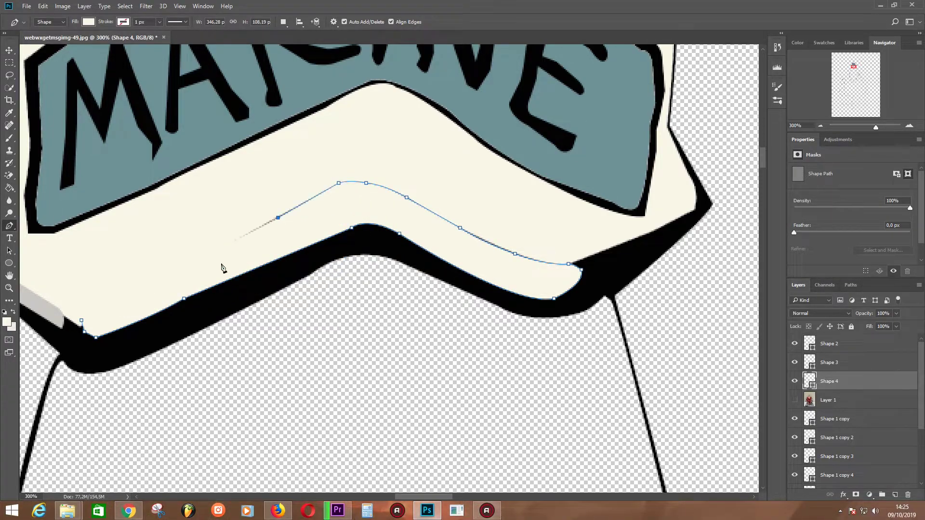
{"action": "left_click_drag", "start_coordinate": [199, 273], "coordinate": [268, 267]}
{"action": "left_click", "coordinate": [261, 260]}
Close the band at 0% fill, then fill it with tan sampled from the photo's brim.
{"action": "left_click", "coordinate": [897, 326]}
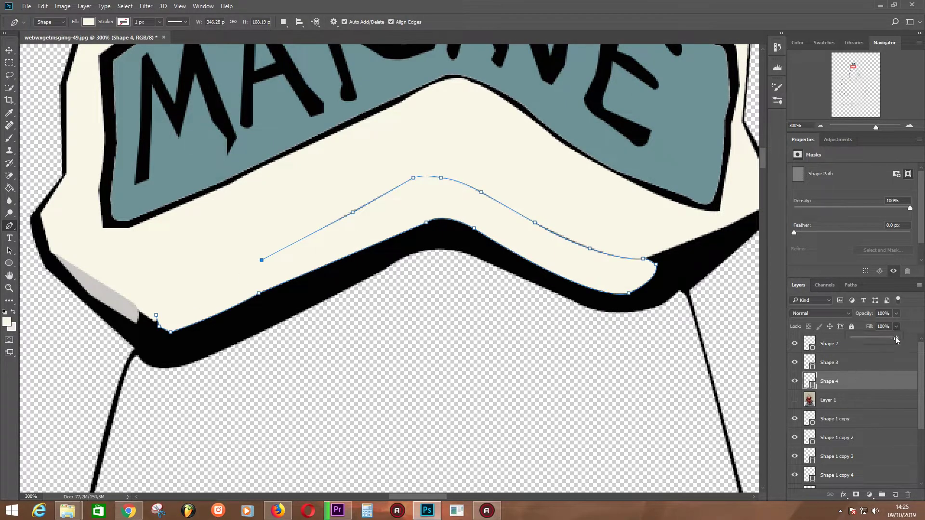
{"action": "left_click_drag", "start_coordinate": [899, 338], "coordinate": [851, 338]}
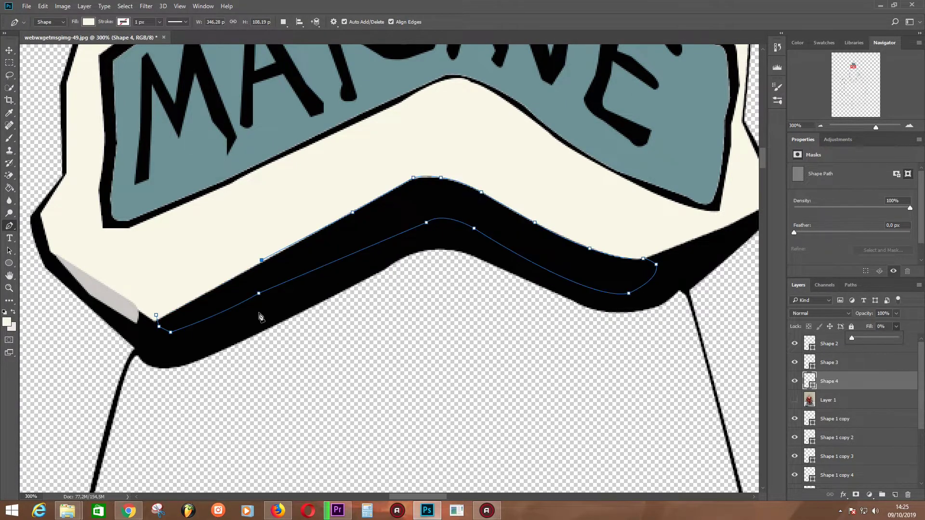
{"action": "left_click", "coordinate": [162, 317]}
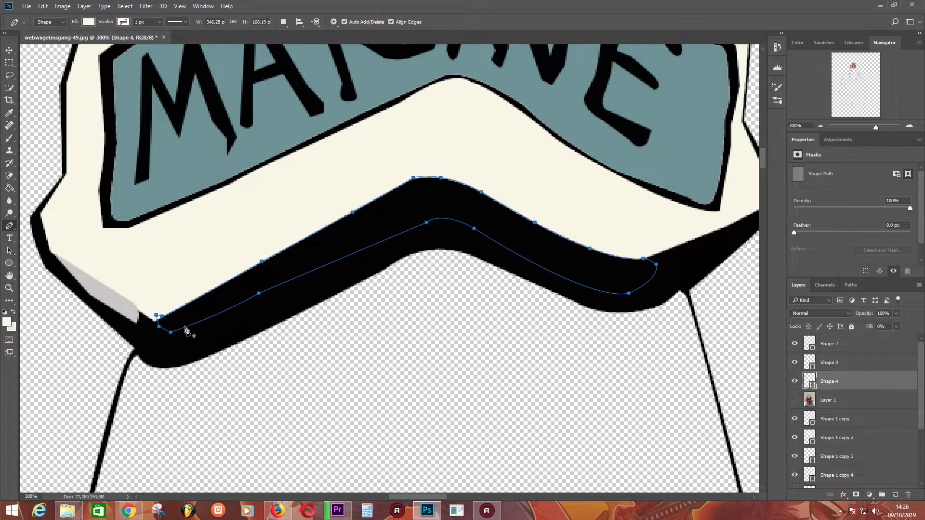
{"action": "left_click", "coordinate": [794, 400]}
{"action": "double_click", "coordinate": [809, 381]}
{"action": "left_click", "coordinate": [440, 205]}
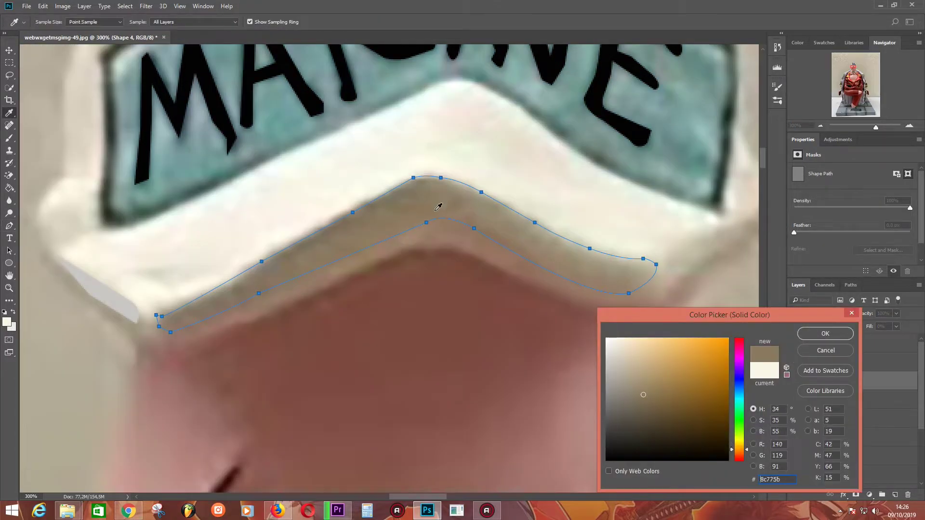
{"action": "left_click", "coordinate": [826, 331]}
{"action": "left_click", "coordinate": [795, 400]}
{"action": "left_click", "coordinate": [822, 404]}
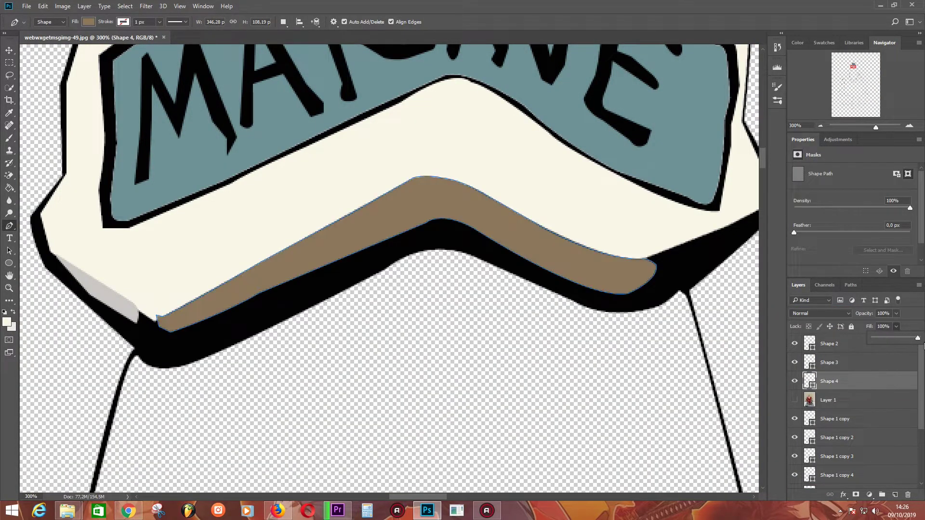
{"action": "left_click", "coordinate": [795, 400]}
Move the reference photo layer to the top and toggle its visibility to compare.
{"action": "left_click", "coordinate": [794, 400]}
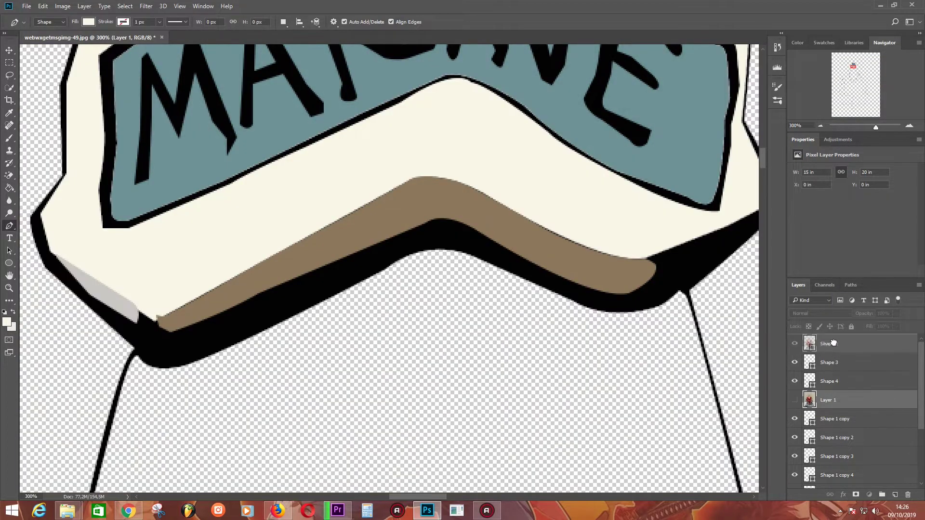
{"action": "left_click_drag", "start_coordinate": [824, 401], "coordinate": [819, 342]}
{"action": "left_click", "coordinate": [795, 343]}
{"action": "left_click", "coordinate": [795, 343]}
{"action": "left_click", "coordinate": [795, 343]}
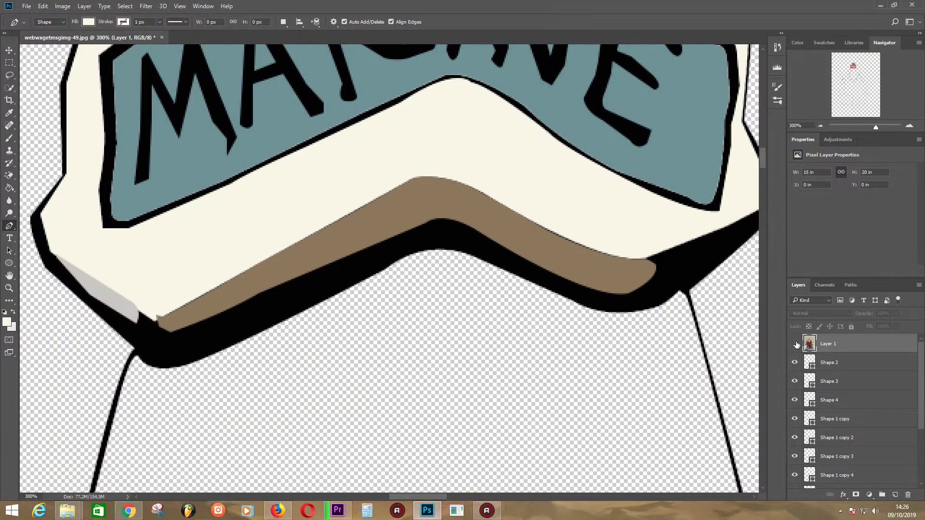
{"action": "left_click", "coordinate": [795, 343]}
{"action": "left_click", "coordinate": [795, 344]}
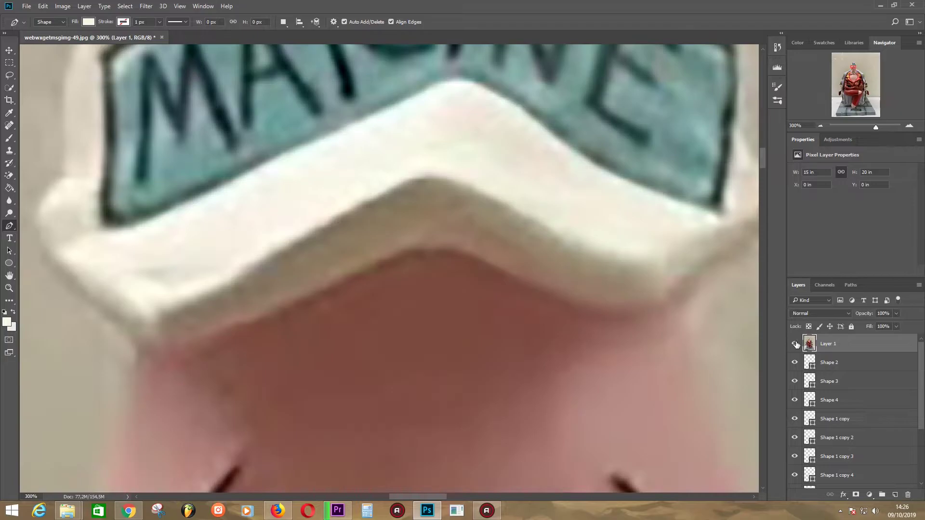
{"action": "left_click", "coordinate": [795, 344]}
{"action": "left_click", "coordinate": [65, 174]}
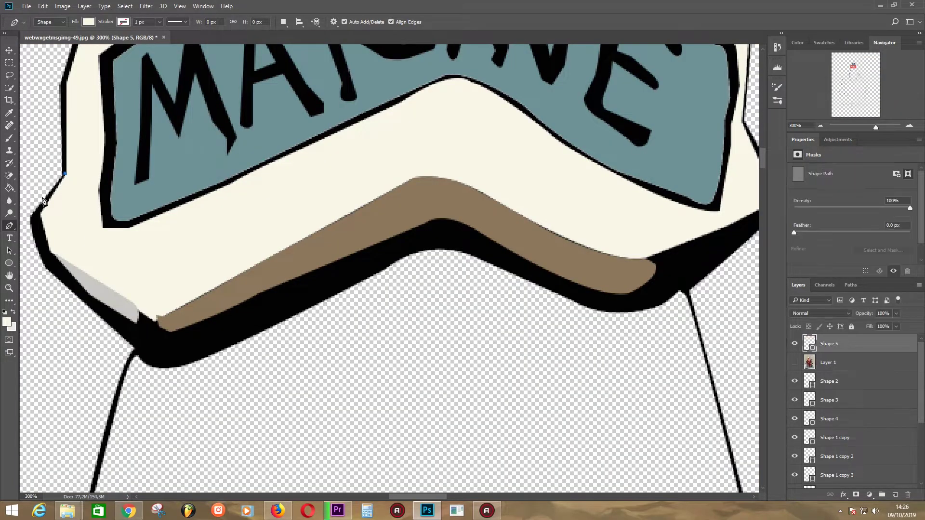
Trace the cap's left edge and the brim's lower edge toward the right corner.
{"action": "left_click", "coordinate": [31, 216]}
{"action": "left_click", "coordinate": [33, 246]}
{"action": "left_click", "coordinate": [45, 266]}
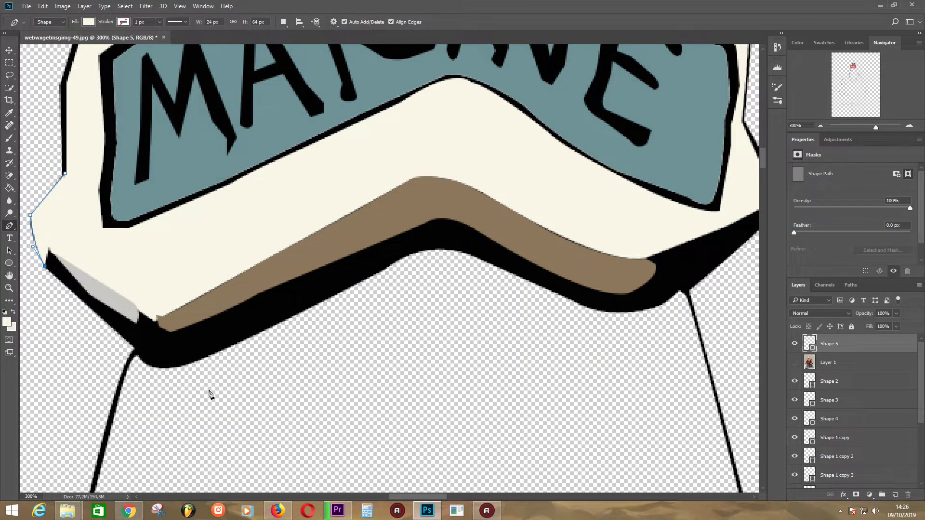
{"action": "mouse_move", "coordinate": [211, 395]}
{"action": "left_mouse_down"}
{"action": "mouse_move", "coordinate": [210, 346]}
{"action": "mouse_move", "coordinate": [271, 341]}
{"action": "left_mouse_up"}
{"action": "left_click", "coordinate": [191, 333]}
{"action": "left_click_drag", "start_coordinate": [437, 251], "coordinate": [507, 208]}
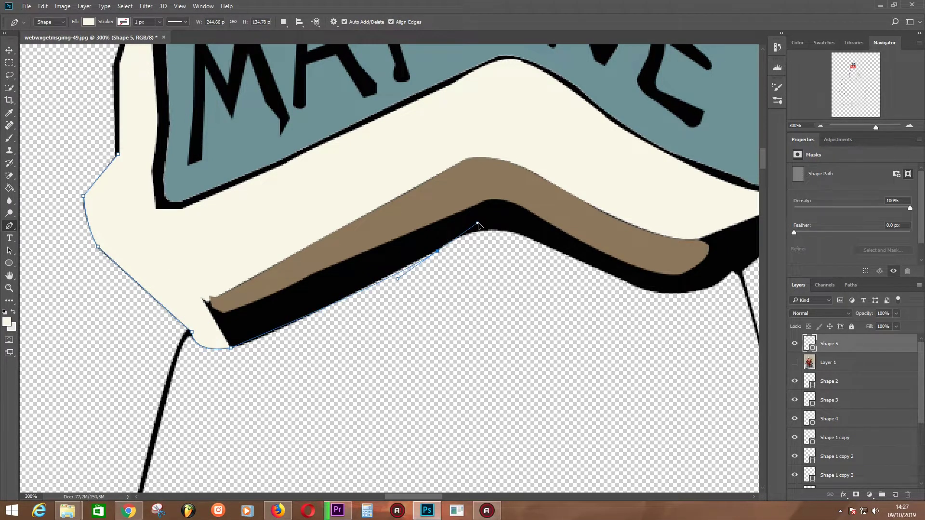
{"action": "left_click", "coordinate": [488, 230]}
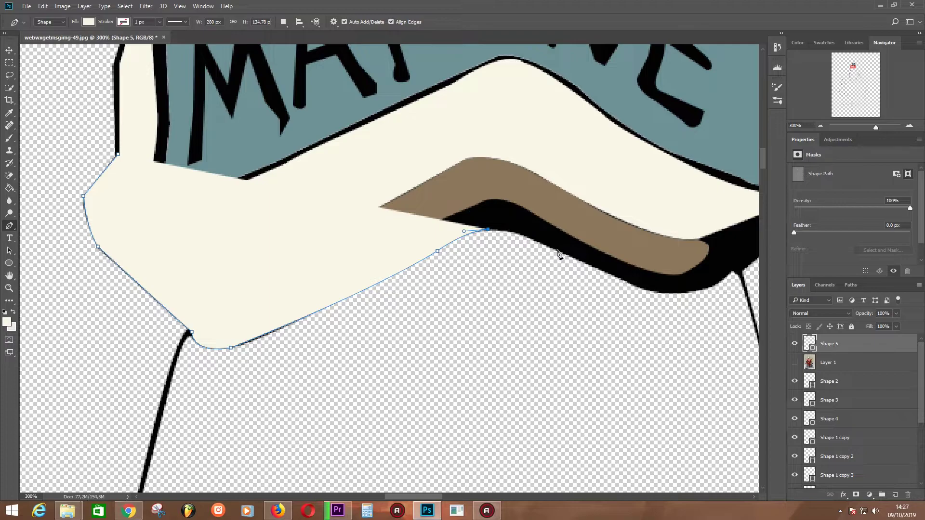
{"action": "mouse_move", "coordinate": [559, 251]}
{"action": "left_mouse_down"}
{"action": "mouse_move", "coordinate": [595, 271]}
{"action": "mouse_move", "coordinate": [460, 316]}
{"action": "left_mouse_up"}
{"action": "left_click", "coordinate": [638, 287]}
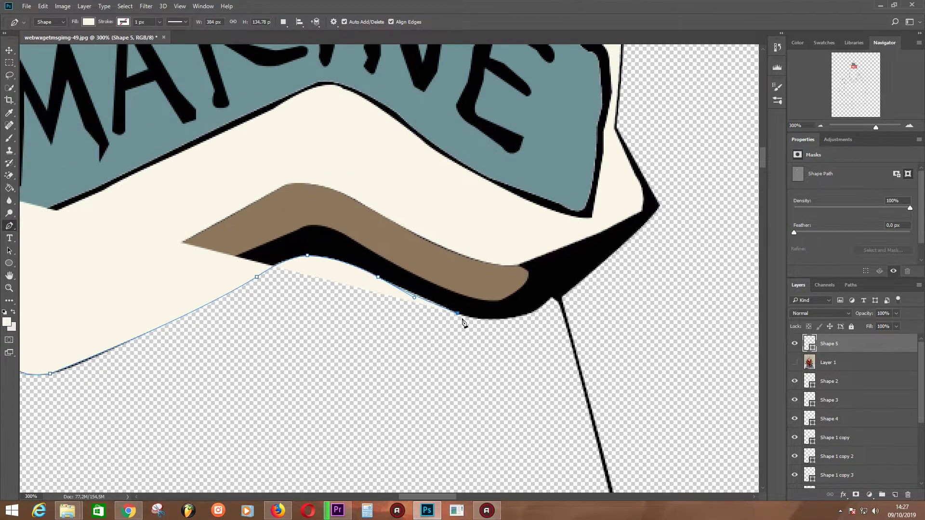
{"action": "left_click", "coordinate": [537, 308]}
{"action": "left_click", "coordinate": [552, 298]}
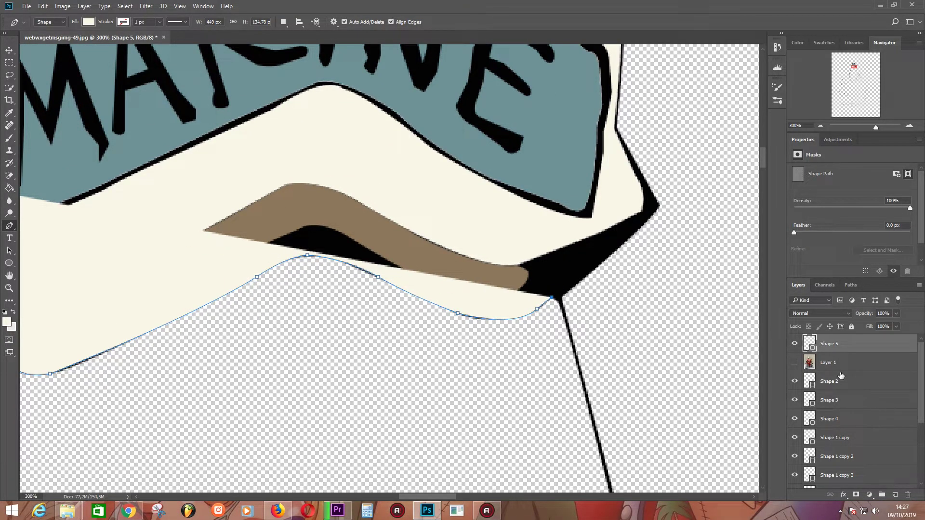
Finish the outline up the brim's right edge, undoing a misplaced anchor.
{"action": "left_click", "coordinate": [795, 363]}
{"action": "left_click", "coordinate": [647, 230]}
{"action": "left_click", "coordinate": [795, 363]}
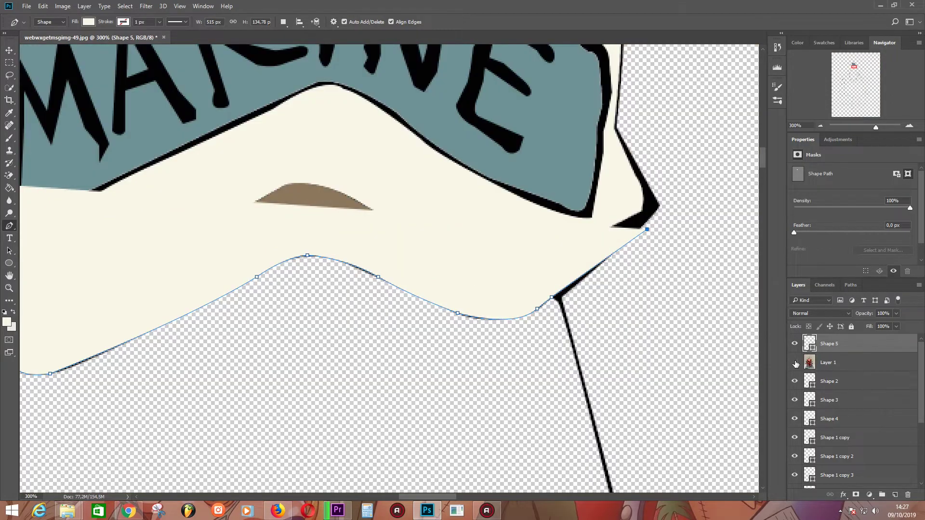
{"action": "key", "text": "ctrl+z"}
{"action": "left_click", "coordinate": [644, 223]}
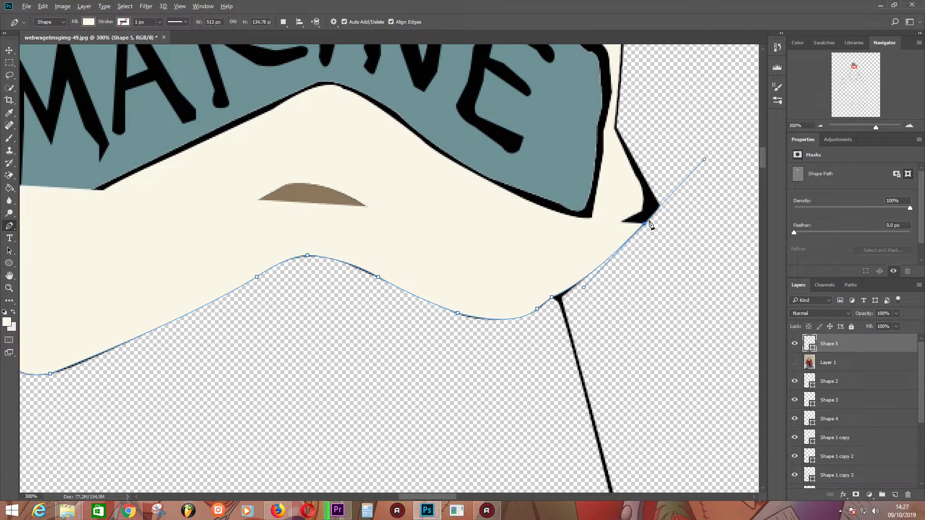
{"action": "left_click", "coordinate": [642, 189]}
{"action": "left_click_drag", "start_coordinate": [640, 184], "coordinate": [650, 205]}
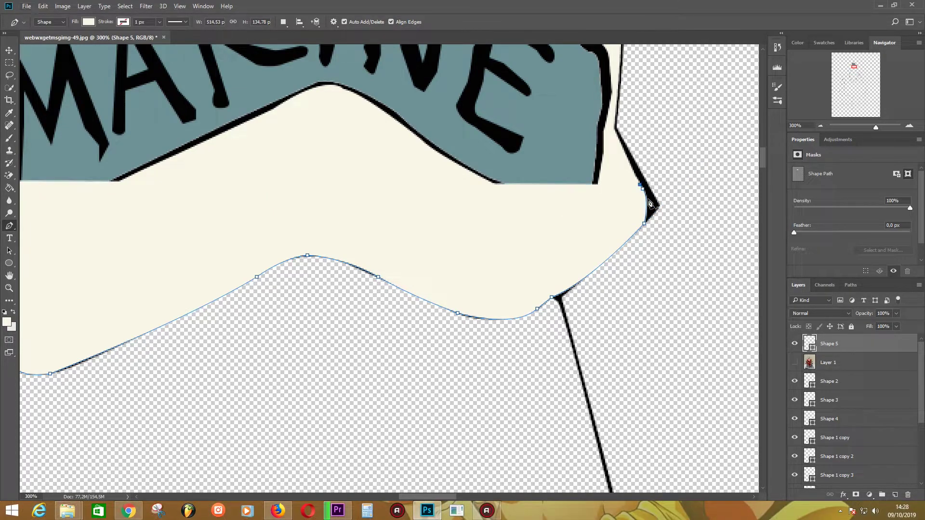
Move the photo above the new shape and add brim-edge points, undoing a misplaced one.
{"action": "left_click_drag", "start_coordinate": [875, 372], "coordinate": [875, 372]}
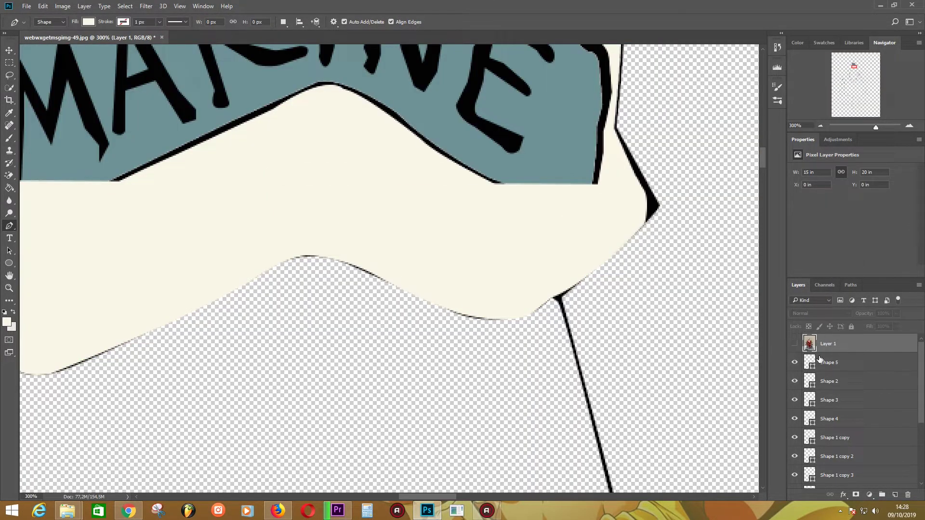
{"action": "left_click", "coordinate": [795, 344]}
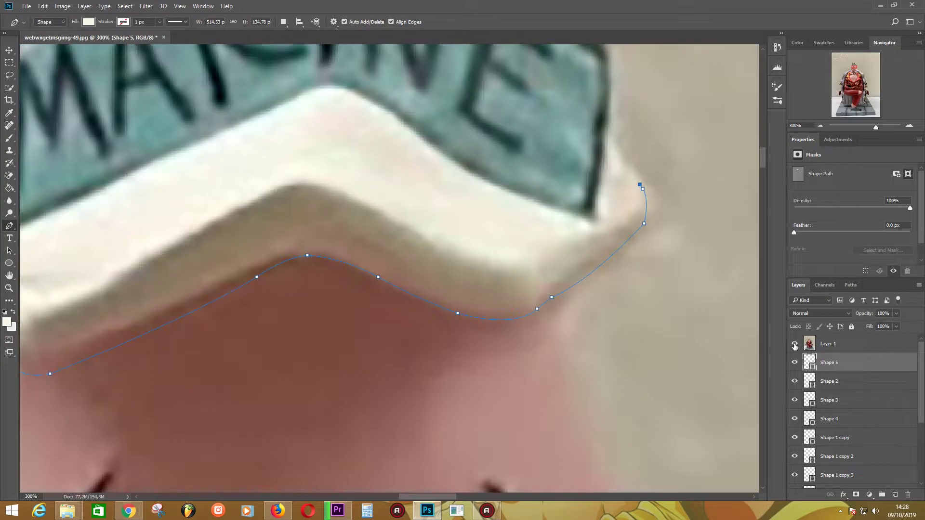
{"action": "left_click", "coordinate": [622, 224]}
{"action": "left_click_drag", "start_coordinate": [539, 265], "coordinate": [513, 291]}
{"action": "left_click", "coordinate": [795, 344]}
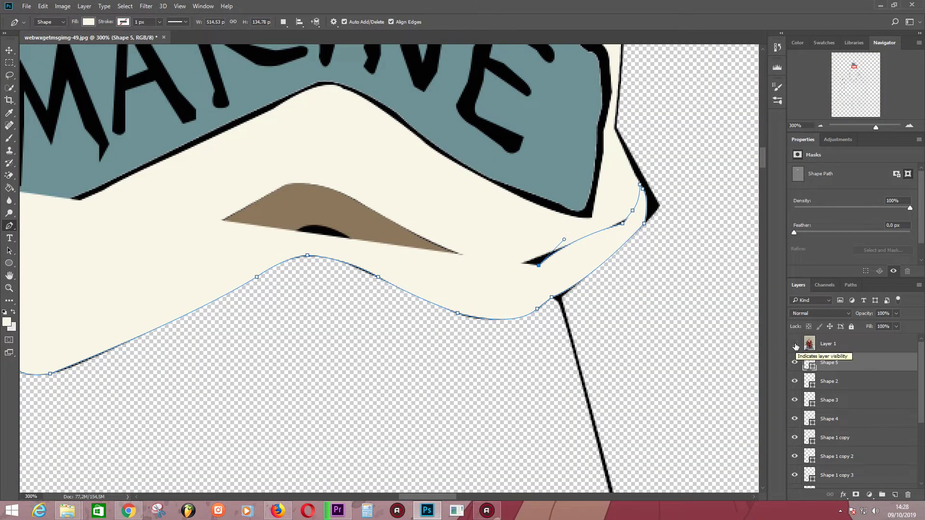
{"action": "left_click", "coordinate": [795, 344]}
{"action": "left_click", "coordinate": [795, 344]}
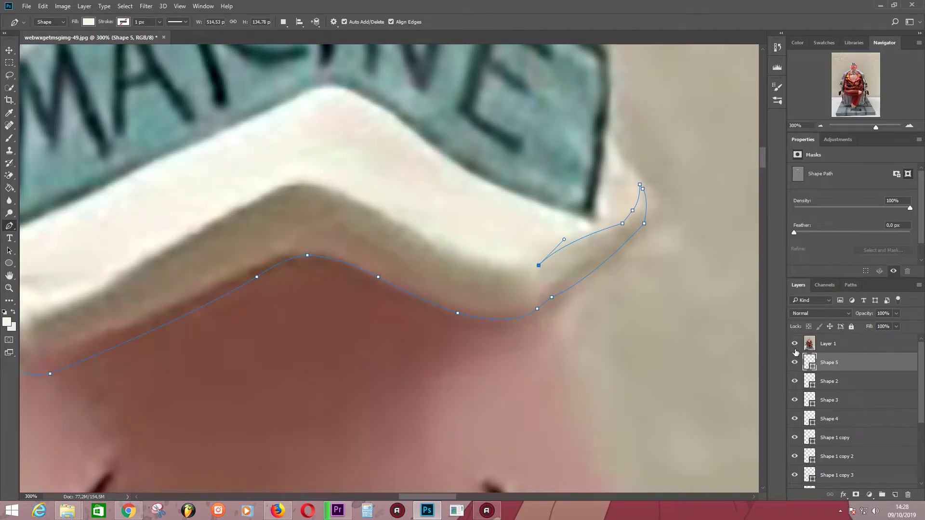
{"action": "left_click", "coordinate": [795, 344]}
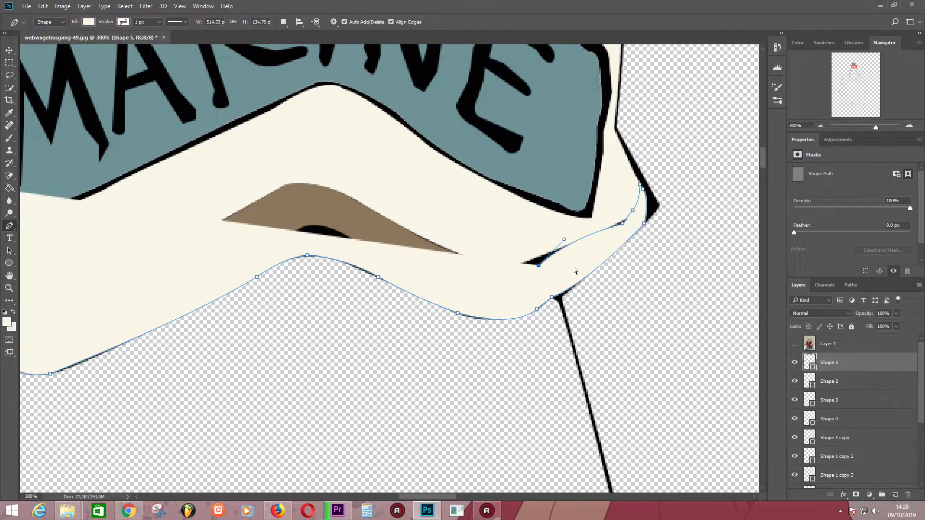
{"action": "key", "text": "ctrl+z"}
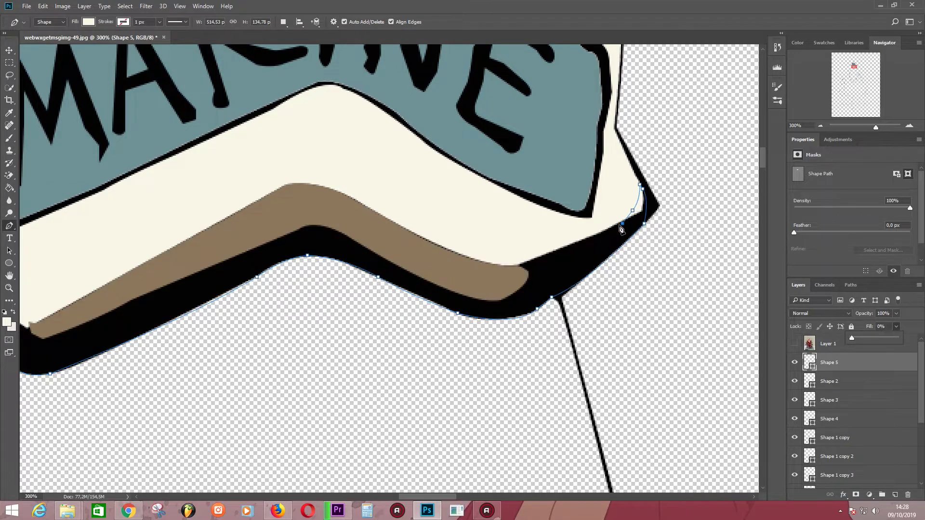
Trace the band's inner edge back to the brim's left end, then restore 100% fill.
{"action": "left_click", "coordinate": [622, 225]}
{"action": "left_click", "coordinate": [588, 239]}
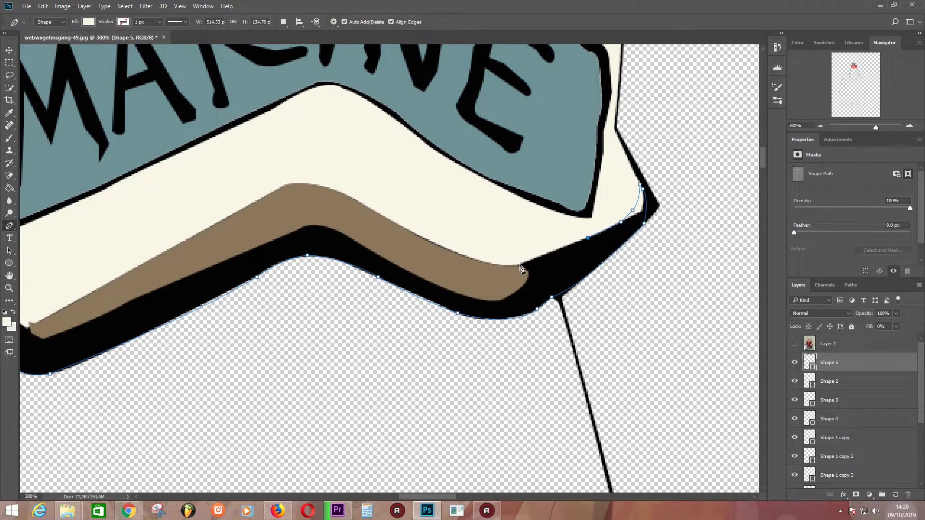
{"action": "left_click", "coordinate": [522, 266]}
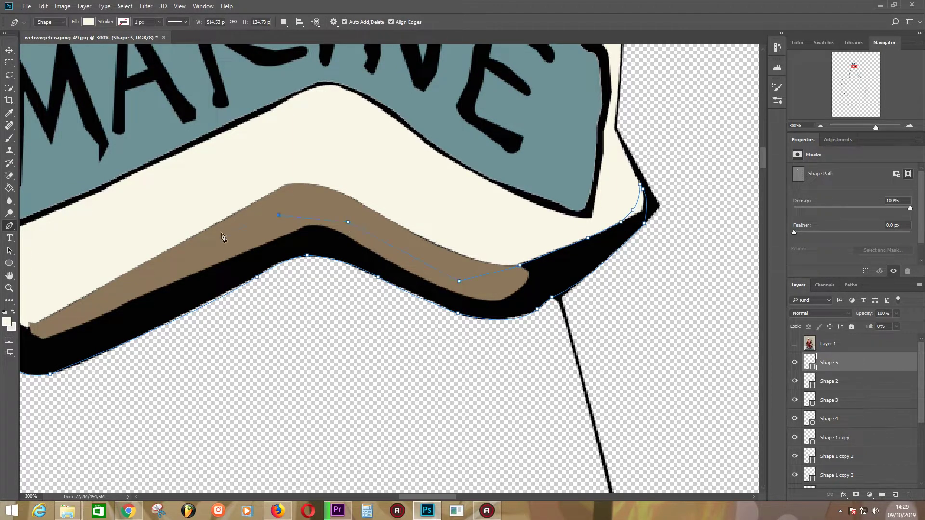
{"action": "left_click_drag", "start_coordinate": [128, 283], "coordinate": [259, 242]}
{"action": "left_click", "coordinate": [192, 261]}
{"action": "left_click", "coordinate": [167, 239]}
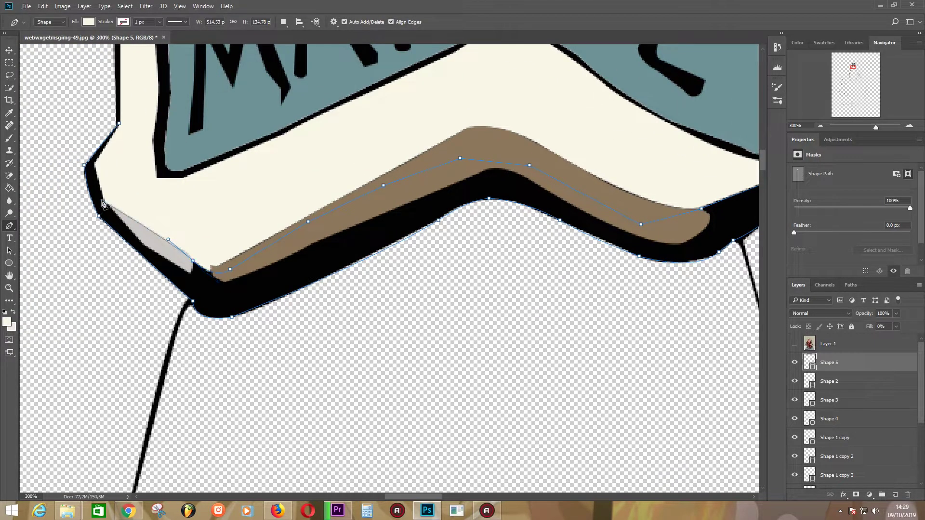
{"action": "left_click", "coordinate": [95, 165]}
{"action": "left_click", "coordinate": [896, 326]}
{"action": "left_click_drag", "start_coordinate": [875, 337], "coordinate": [921, 338]}
{"action": "left_click", "coordinate": [795, 344]}
Fill Shape 5 with a tan shading colour eyedropped from the photo.
{"action": "double_click", "coordinate": [811, 366]}
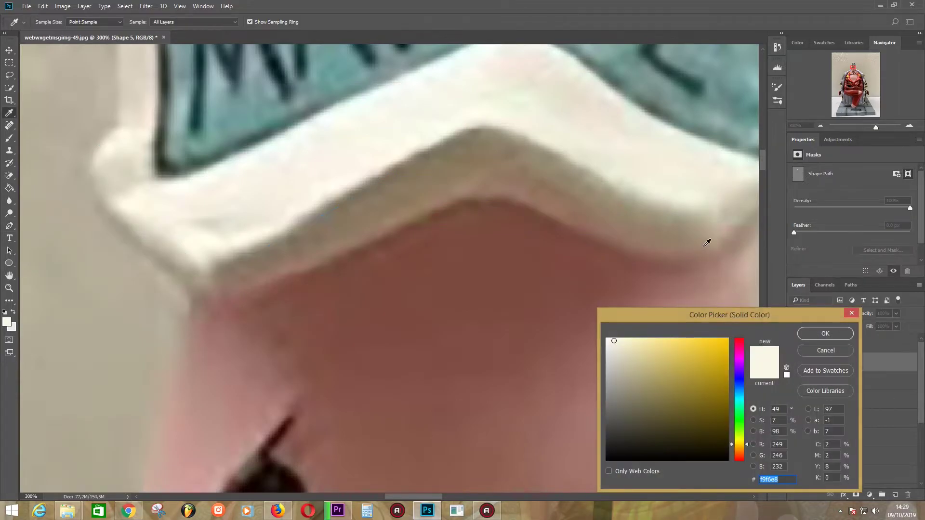
{"action": "left_click", "coordinate": [199, 283]}
{"action": "left_click", "coordinate": [825, 333]}
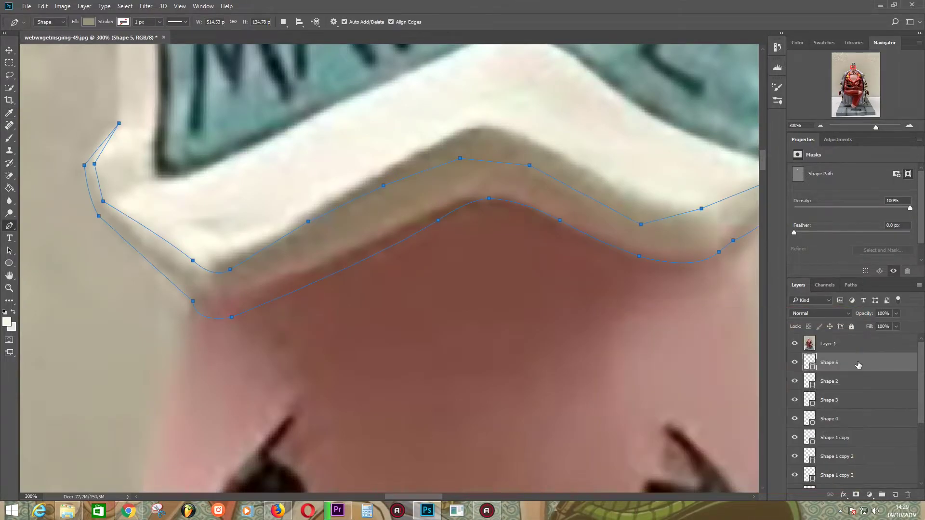
{"action": "left_click", "coordinate": [795, 344]}
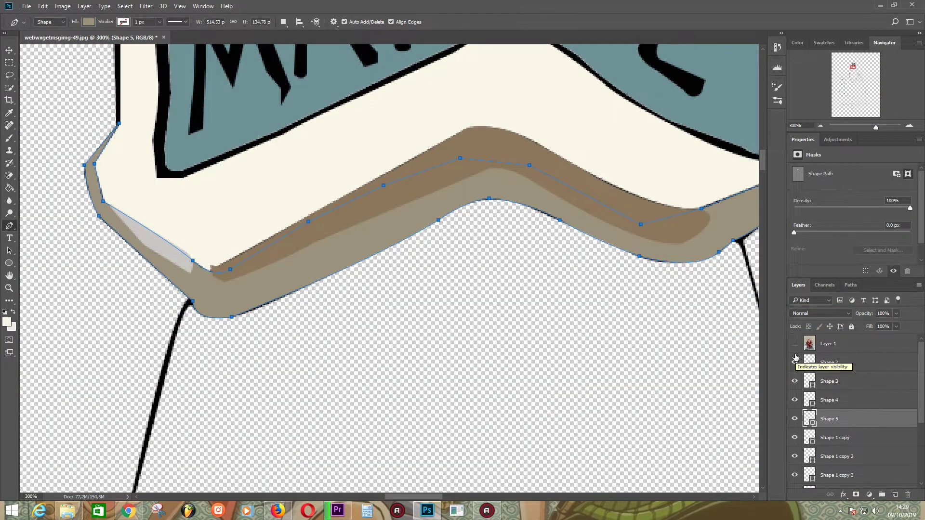
{"action": "key", "text": "ctrl+minus"}
Zoom out to compare the tracing with the photo, then zoom back in on the cap.
{"action": "key", "text": "ctrl+minus"}
{"action": "left_click", "coordinate": [860, 437]}
{"action": "key", "text": "ctrl+minus"}
{"action": "key", "text": "ctrl+minus"}
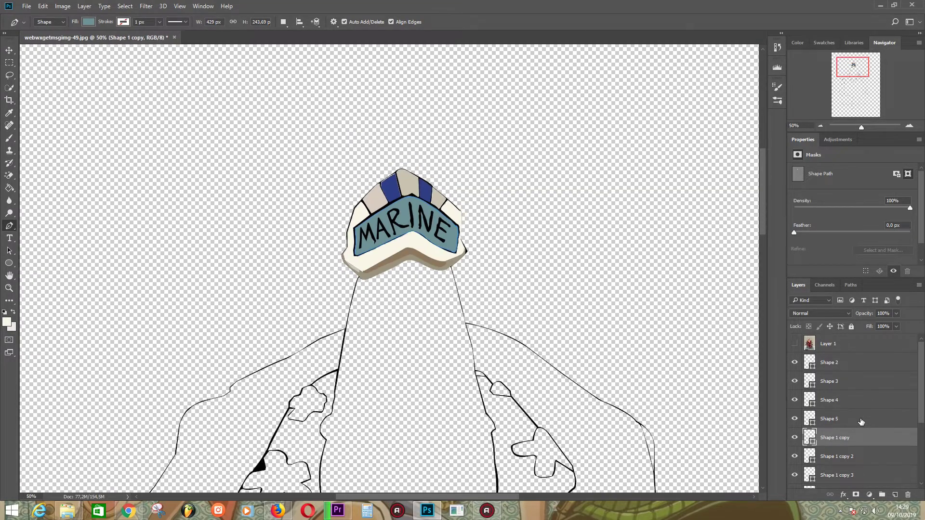
{"action": "key", "text": "ctrl+minus"}
{"action": "left_click", "coordinate": [794, 343]}
{"action": "left_click", "coordinate": [794, 343]}
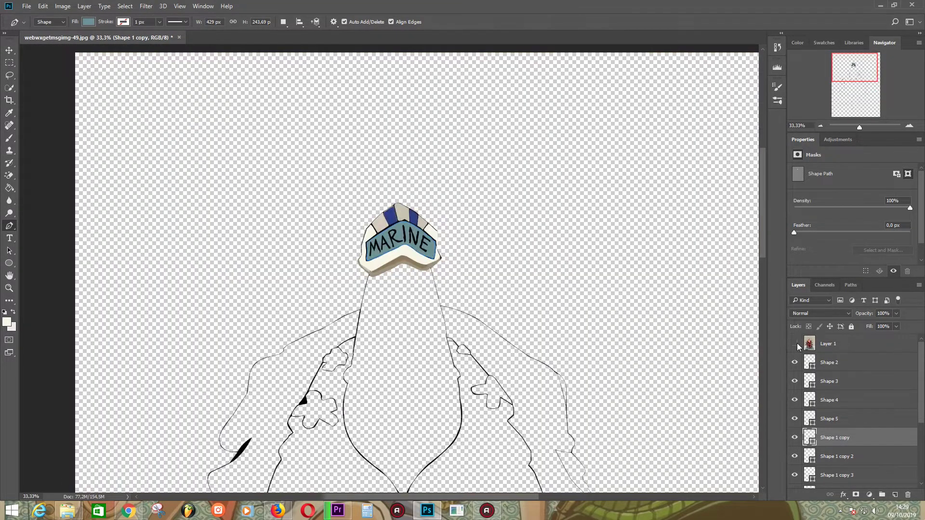
{"action": "left_click", "coordinate": [795, 344]}
{"action": "key", "text": "ctrl+plus"}
{"action": "key", "text": "ctrl+plus"}
{"action": "key", "text": "ctrl+plus"}
{"action": "left_click", "coordinate": [840, 369]}
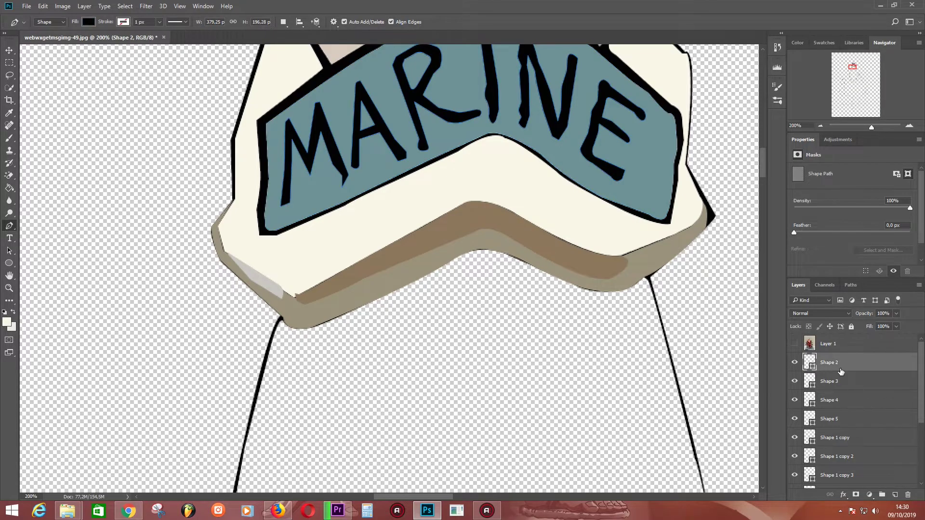
{"action": "left_click", "coordinate": [794, 344]}
{"action": "left_click", "coordinate": [794, 343]}
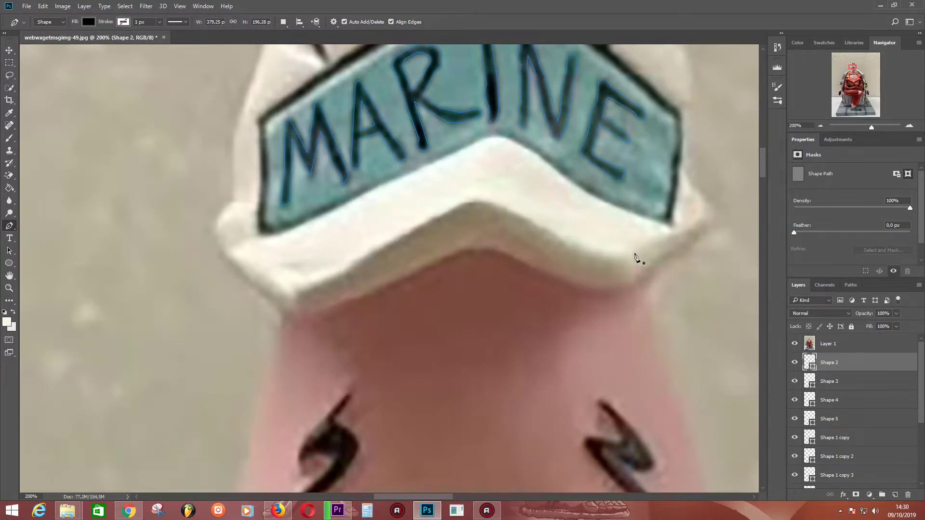
Draw Shape 6 at the brim's right corner and fill it light grey.
{"action": "left_click", "coordinate": [635, 253]}
{"action": "left_click", "coordinate": [635, 273]}
{"action": "left_click_drag", "start_coordinate": [636, 279], "coordinate": [665, 261]}
{"action": "left_click", "coordinate": [682, 234]}
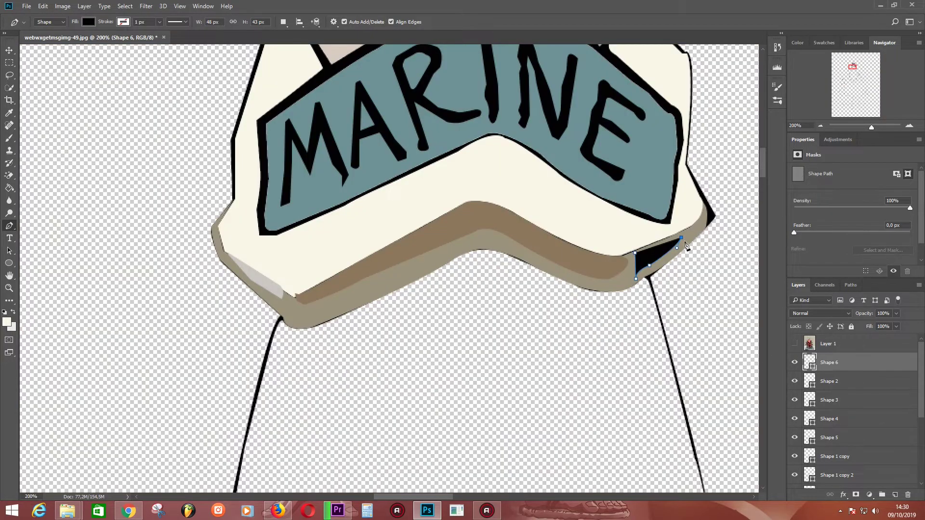
{"action": "left_click", "coordinate": [794, 344]}
{"action": "left_click", "coordinate": [635, 253]}
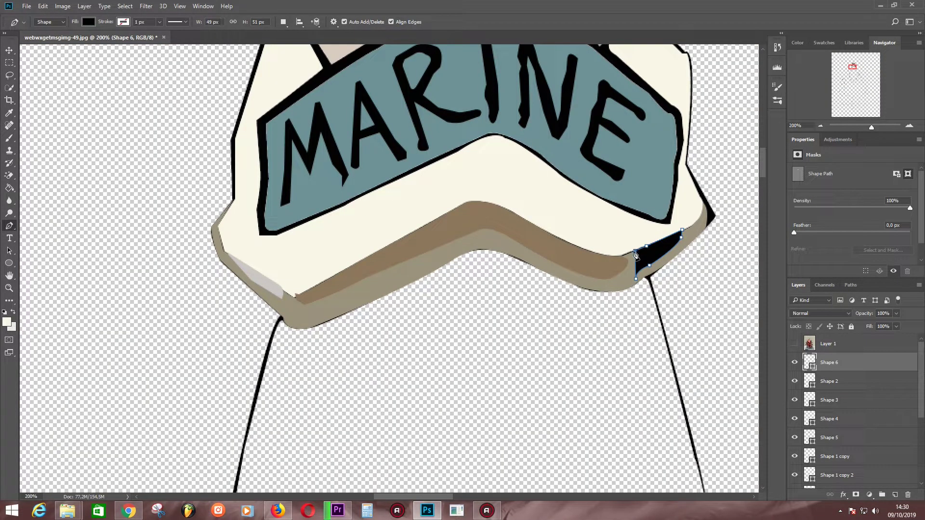
{"action": "double_click", "coordinate": [813, 366]}
{"action": "left_click", "coordinate": [613, 352]}
{"action": "left_click", "coordinate": [826, 334]}
{"action": "left_click", "coordinate": [830, 381]}
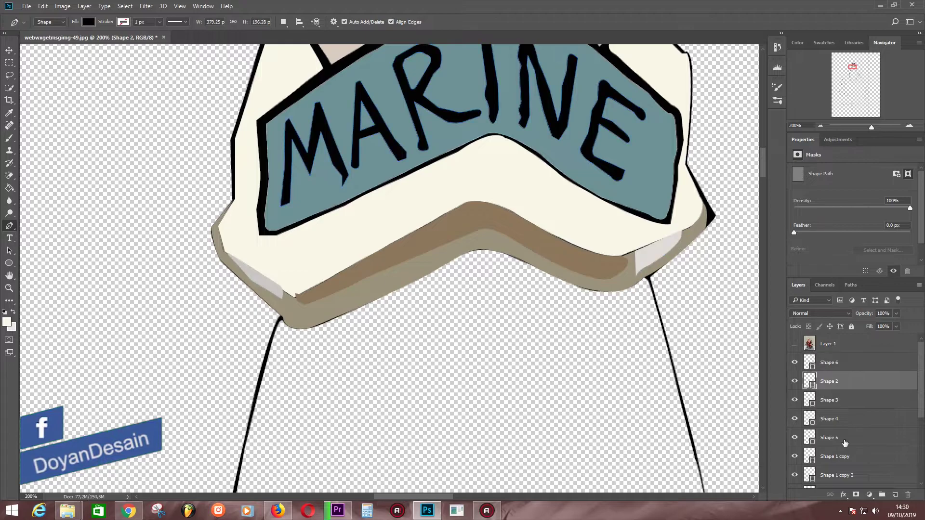
{"action": "left_click", "coordinate": [844, 442]}
Recolour Shape 4's brown shading to a lighter greyish beige.
{"action": "left_click", "coordinate": [829, 419]}
{"action": "double_click", "coordinate": [810, 419]}
{"action": "left_click", "coordinate": [699, 226]}
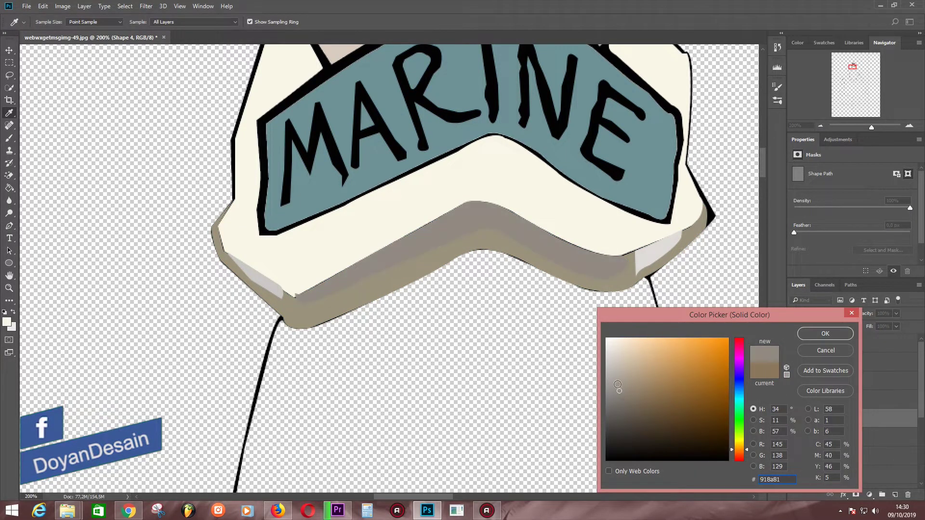
{"action": "left_click", "coordinate": [624, 370]}
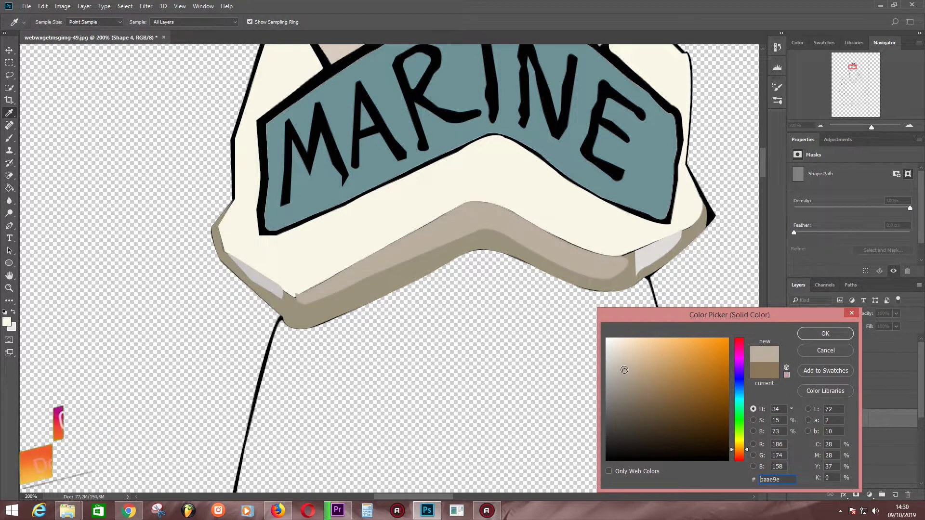
{"action": "left_click", "coordinate": [825, 333]}
Draw Shape 7, a small highlight sliver at the brim's right, with lighter grey fill.
{"action": "left_click", "coordinate": [795, 344]}
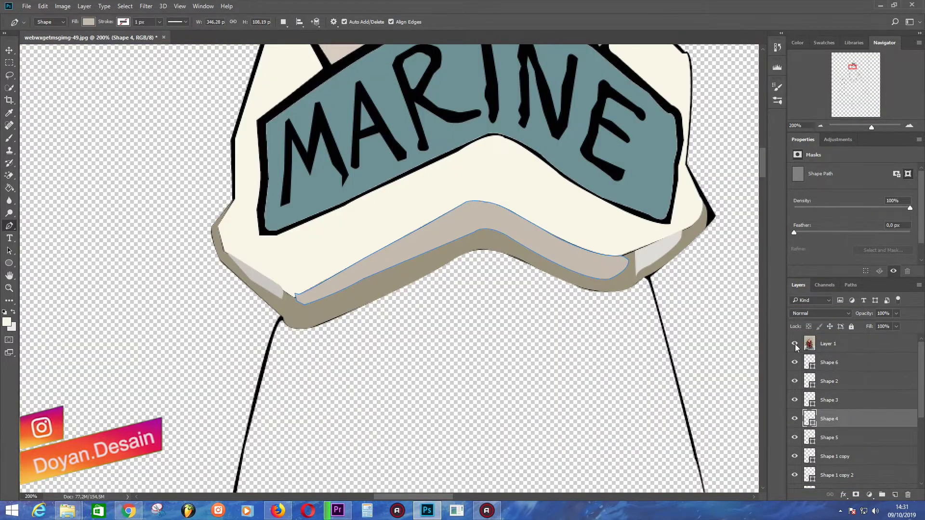
{"action": "left_click", "coordinate": [635, 252]}
{"action": "left_click", "coordinate": [636, 284]}
{"action": "left_click", "coordinate": [628, 290]}
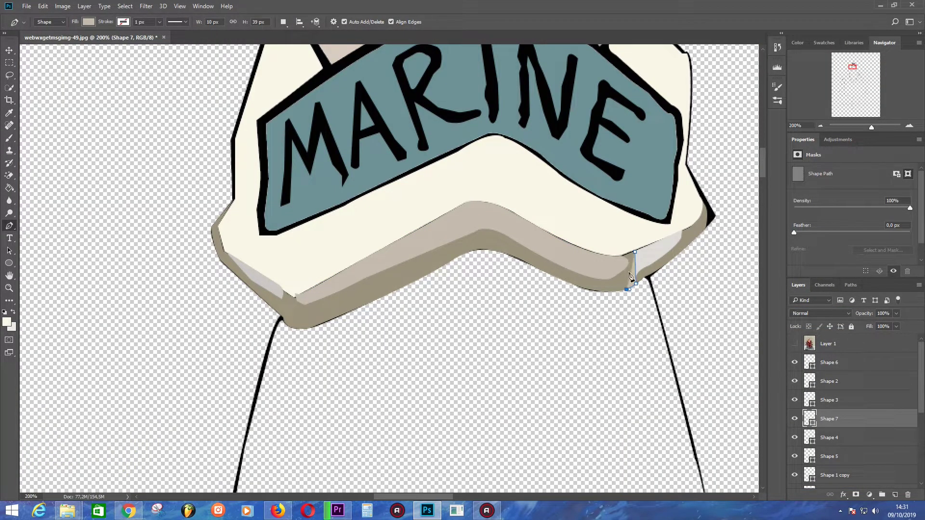
{"action": "left_click", "coordinate": [625, 269]}
{"action": "double_click", "coordinate": [813, 422]}
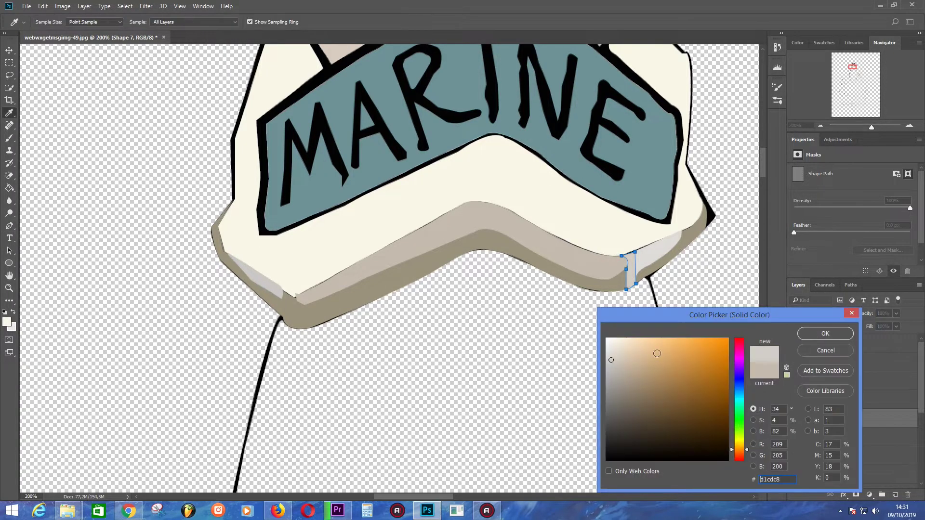
{"action": "left_click", "coordinate": [825, 333]}
Draw Shape 8, a highlight strip from the brim's left end over its peak, filled pale grey.
{"action": "left_click", "coordinate": [295, 297]}
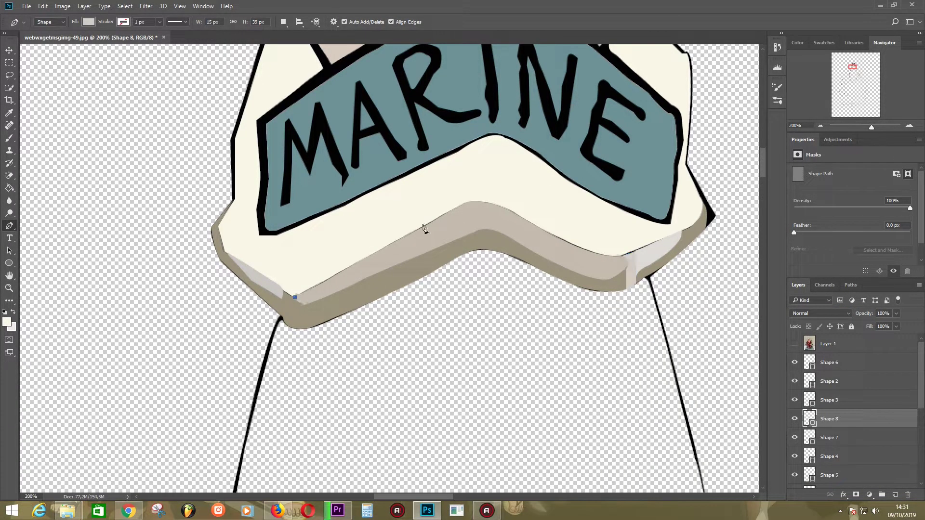
{"action": "left_click", "coordinate": [462, 205]}
{"action": "left_click", "coordinate": [498, 206]}
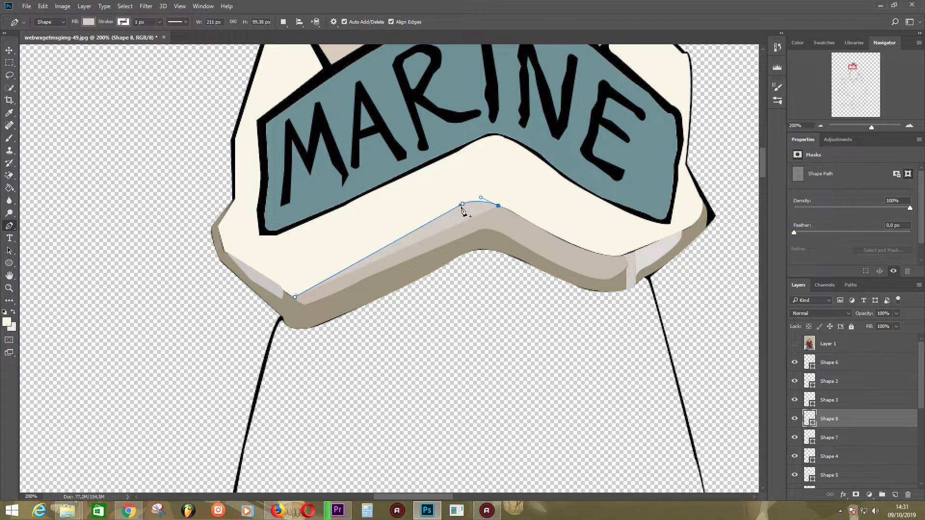
{"action": "left_click", "coordinate": [459, 210]}
{"action": "left_click", "coordinate": [294, 297]}
{"action": "double_click", "coordinate": [812, 423]}
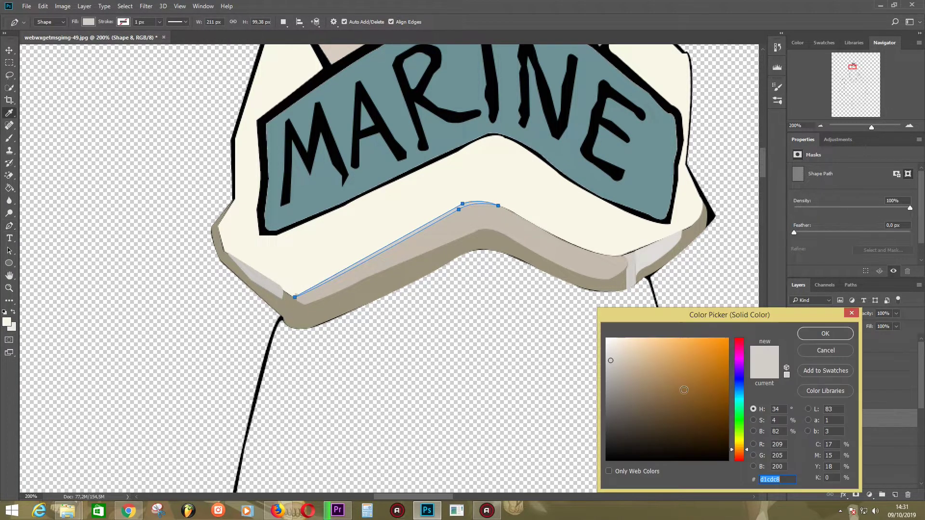
{"action": "left_click", "coordinate": [610, 423]}
{"action": "left_click", "coordinate": [826, 334]}
Select the Shape 4 shading layer and set new paths to combine with it.
{"action": "key", "text": "alt+bracketleft"}
{"action": "left_click", "coordinate": [795, 344]}
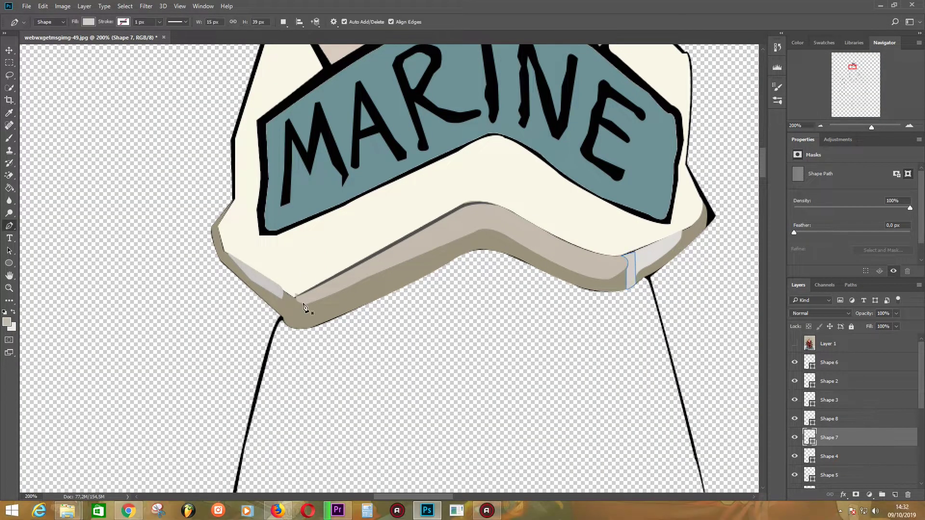
{"action": "key", "text": "alt+bracketleft"}
{"action": "key", "text": "shift"}
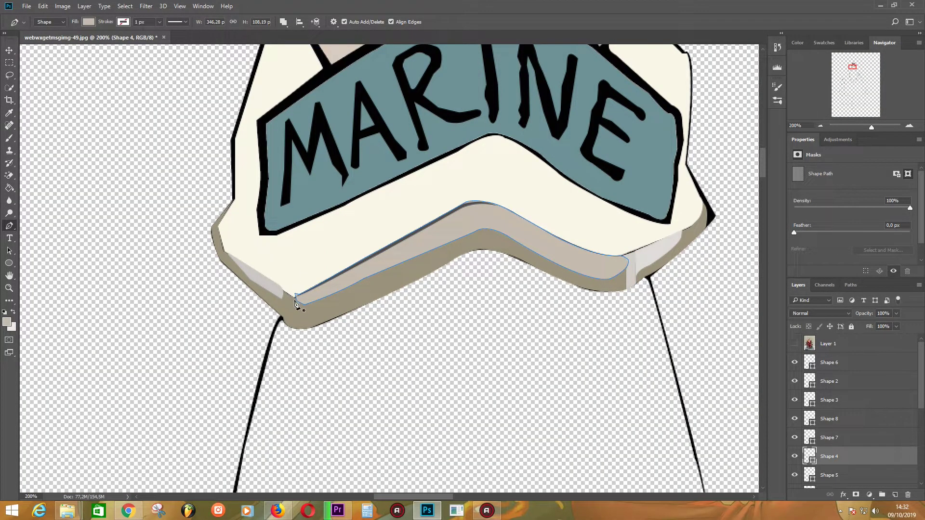
Add a curved anchor at the brim's peak to Shape 4's band, then hide the photo.
{"action": "left_click", "coordinate": [795, 343]}
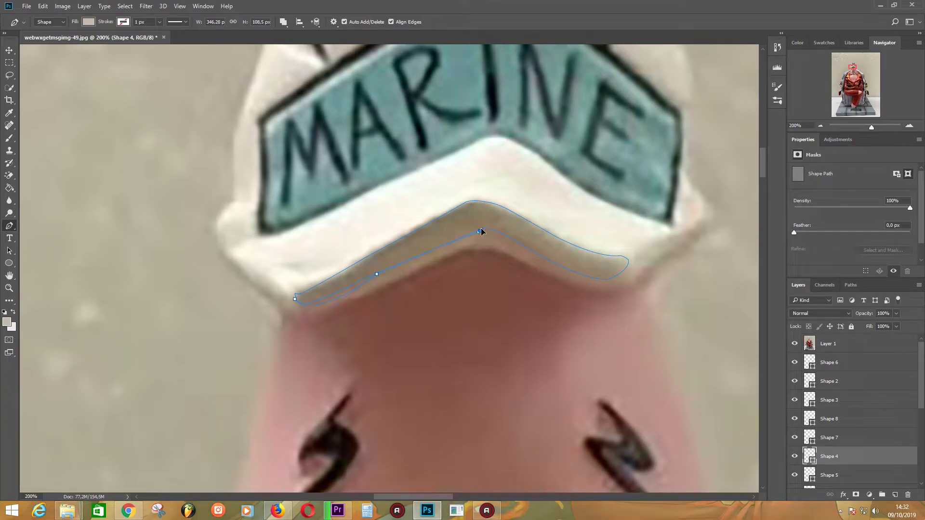
{"action": "left_click_drag", "start_coordinate": [480, 231], "coordinate": [501, 229]}
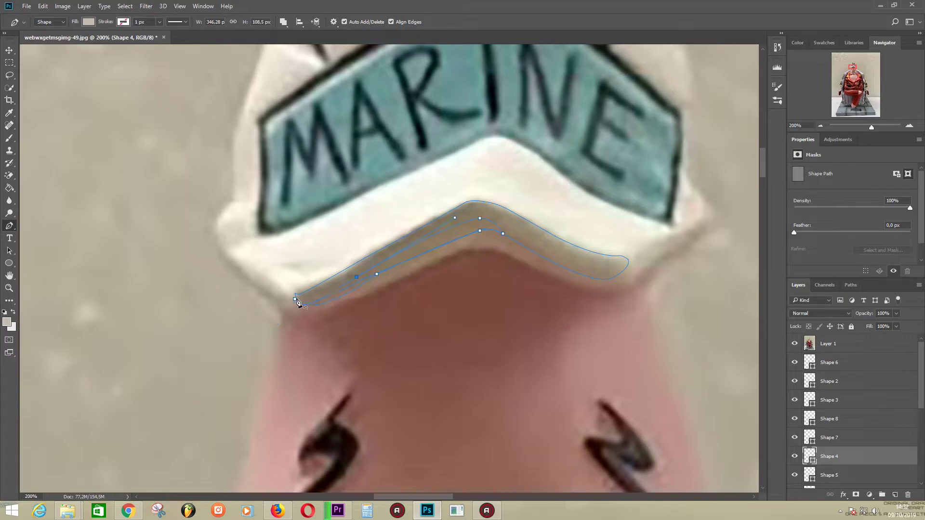
{"action": "left_click", "coordinate": [794, 344]}
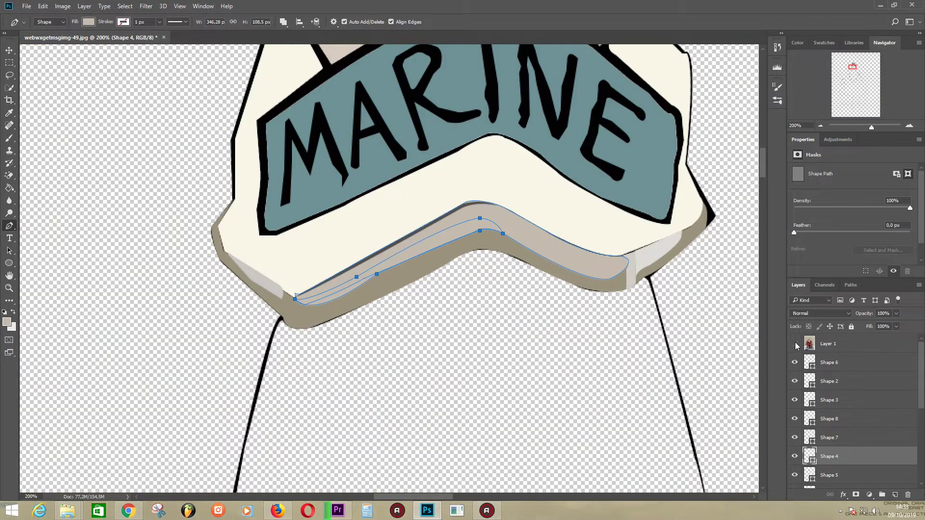
{"action": "left_click", "coordinate": [848, 369]}
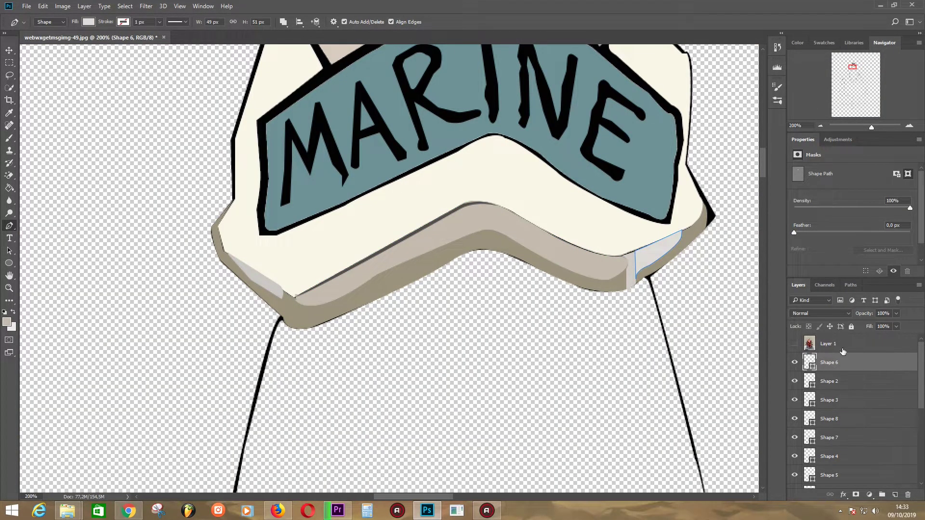
Pen-trace a thin curved strip along the brim underside from its left end.
{"action": "left_click", "coordinate": [294, 298]}
{"action": "left_click_drag", "start_coordinate": [420, 258], "coordinate": [537, 179]}
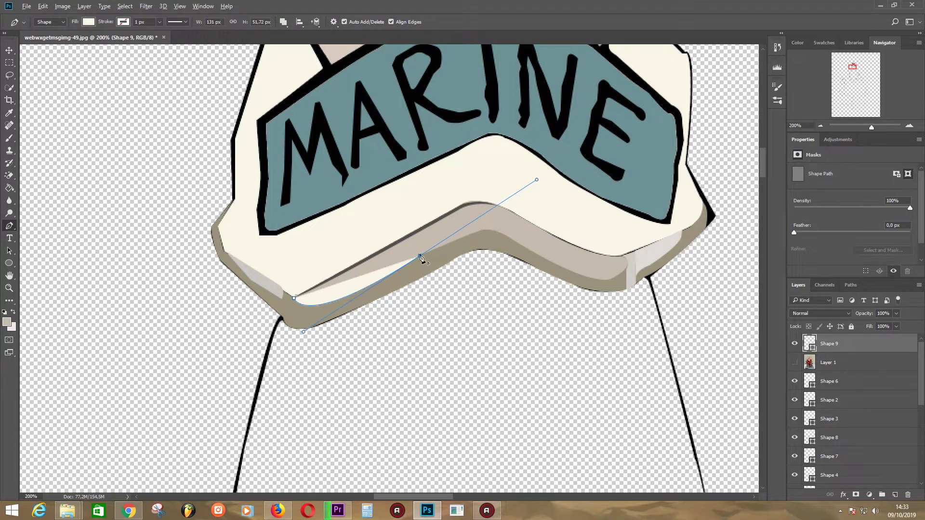
{"action": "left_click_drag", "start_coordinate": [486, 230], "coordinate": [499, 237]}
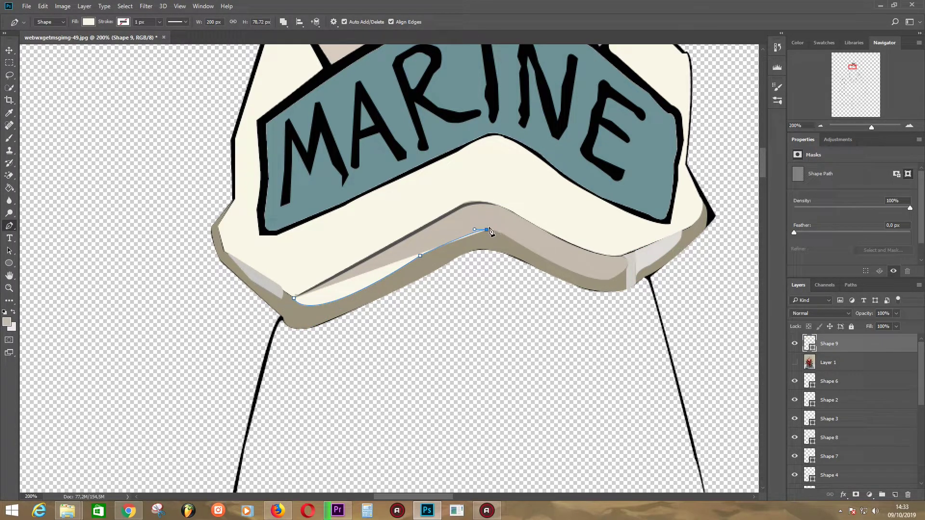
{"action": "left_click", "coordinate": [370, 280]}
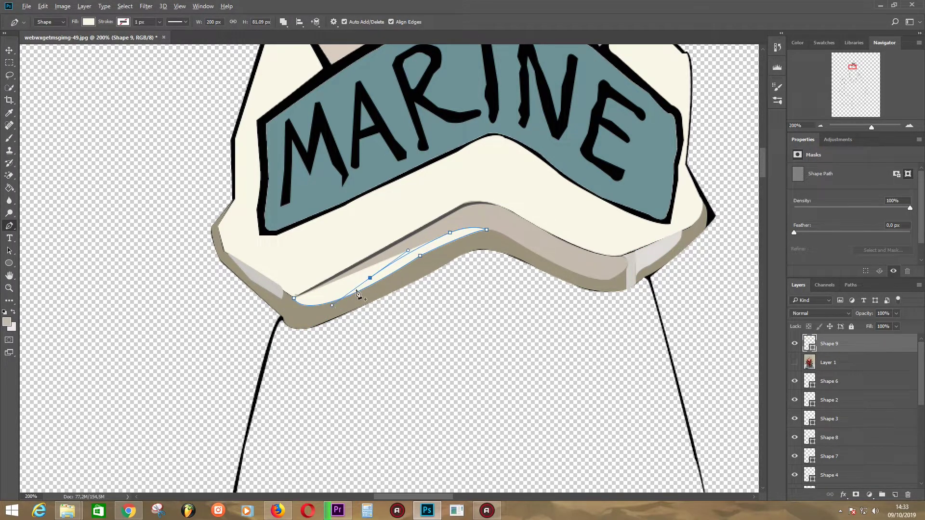
Fill Shape 9 with beige #b3a899 sampled from the brim shadow, then readjust the zoom.
{"action": "double_click", "coordinate": [819, 352]}
{"action": "left_click", "coordinate": [407, 256]}
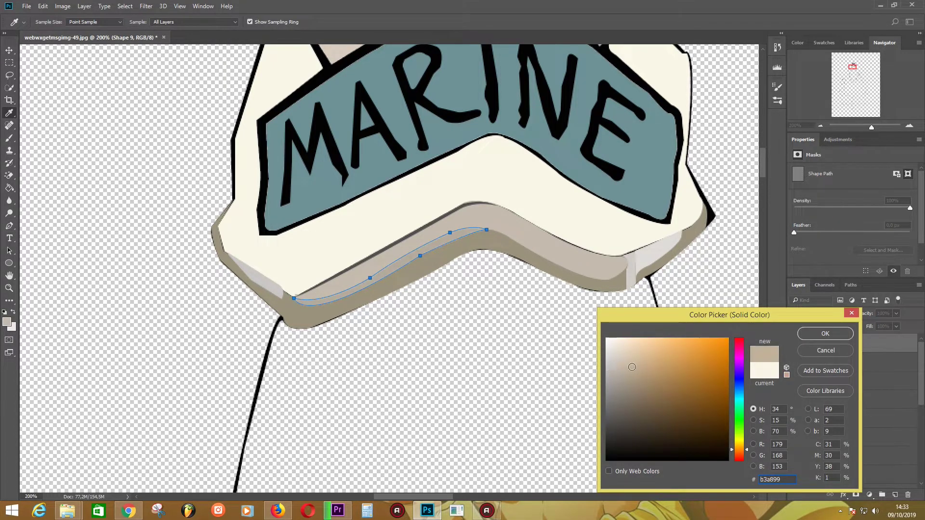
{"action": "left_click", "coordinate": [825, 333]}
{"action": "left_click", "coordinate": [819, 362]}
{"action": "key", "text": "ctrl+minus"}
{"action": "key", "text": "ctrl+minus"}
{"action": "key", "text": "ctrl+minus"}
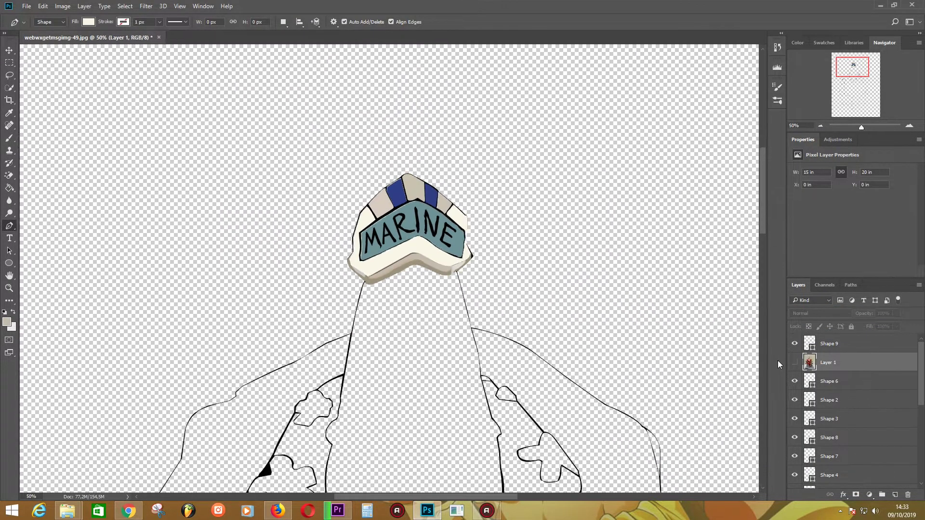
{"action": "key", "text": "ctrl+minus"}
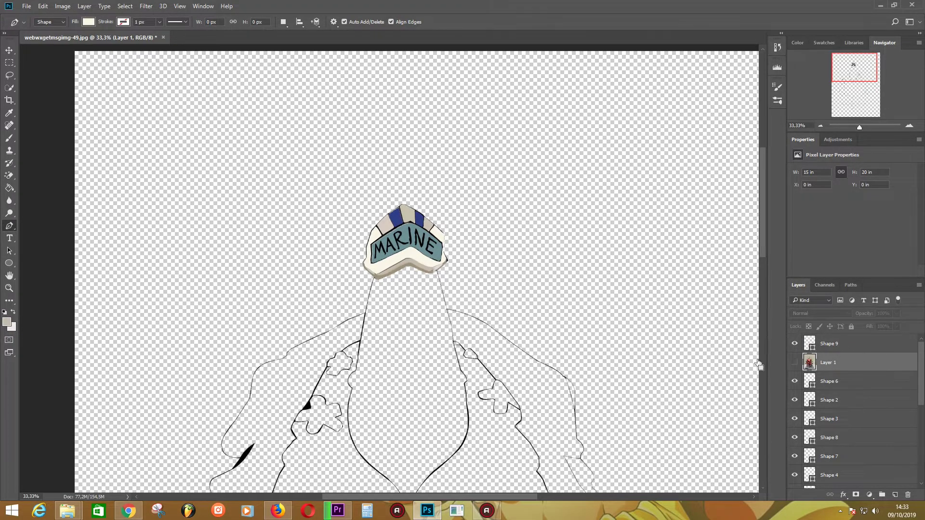
{"action": "key", "text": "ctrl+1"}
Zoom to 400% and trace a highlight shape along the cap's left panel edge.
{"action": "left_click_drag", "start_coordinate": [759, 365], "coordinate": [660, 344]}
{"action": "key", "text": "ctrl+plus"}
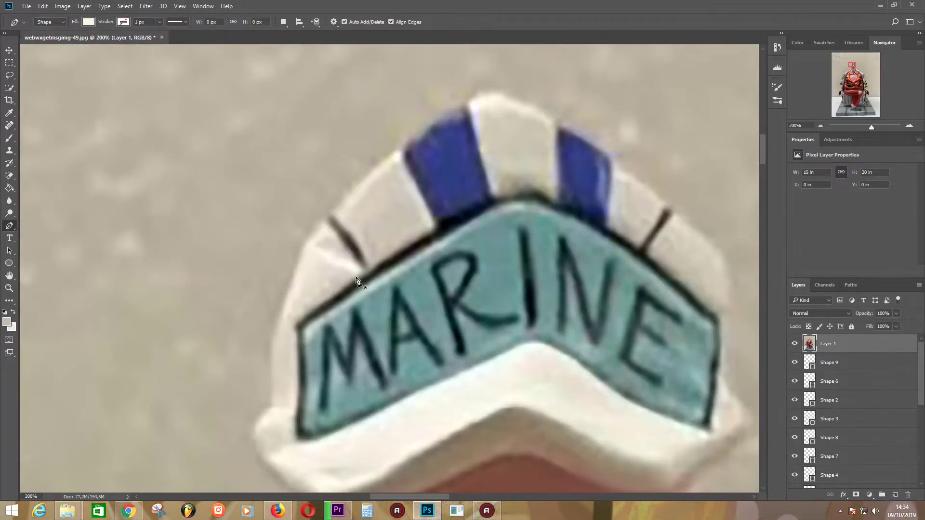
{"action": "left_click", "coordinate": [360, 190]}
{"action": "left_click", "coordinate": [391, 161]}
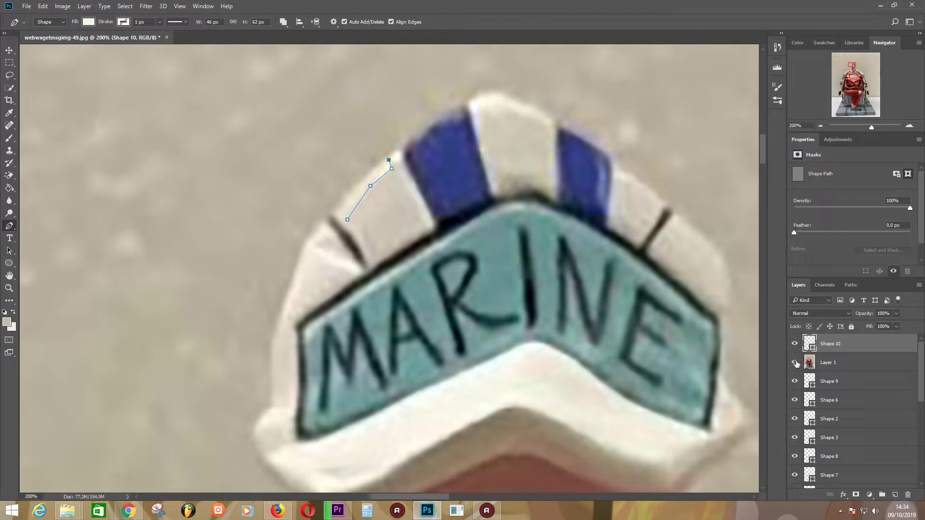
{"action": "left_click_drag", "start_coordinate": [829, 362], "coordinate": [796, 345]}
{"action": "left_click", "coordinate": [795, 344]}
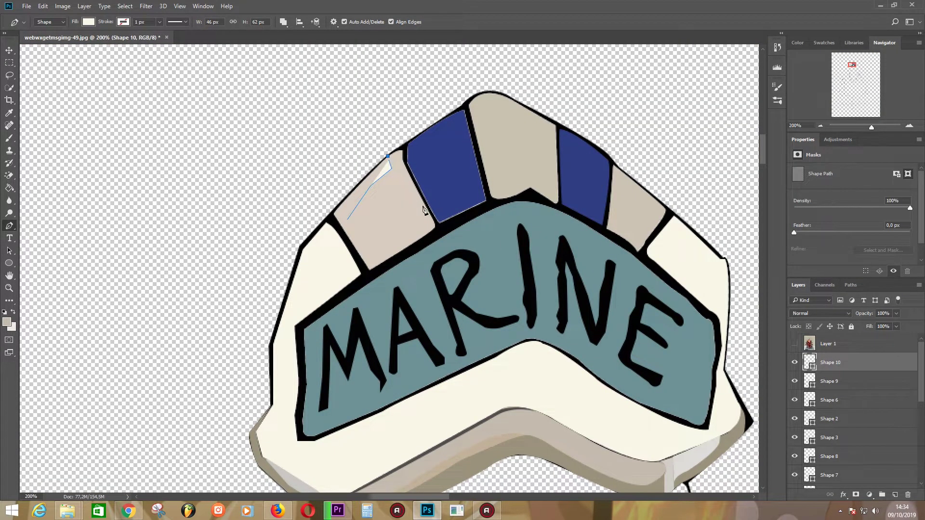
{"action": "key", "text": "ctrl+plus"}
{"action": "left_click", "coordinate": [413, 103]}
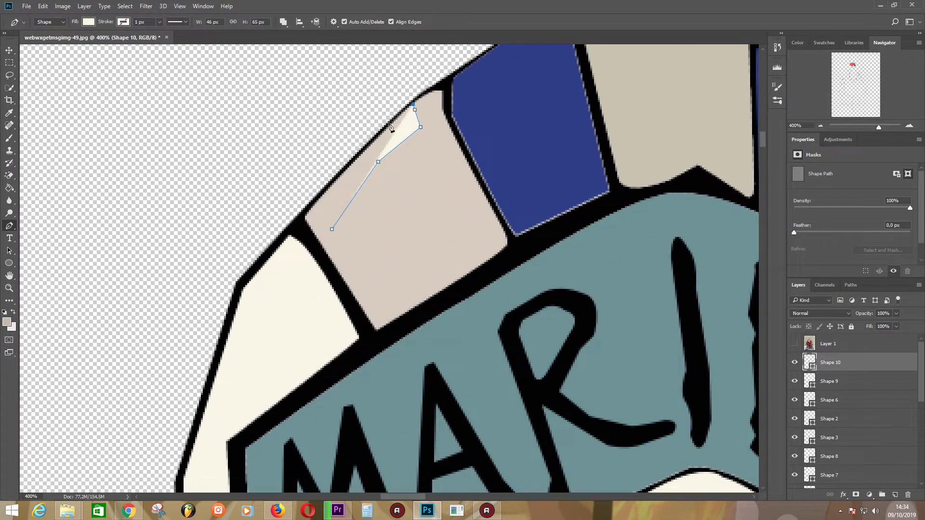
{"action": "left_click", "coordinate": [374, 144]}
{"action": "left_click", "coordinate": [311, 209]}
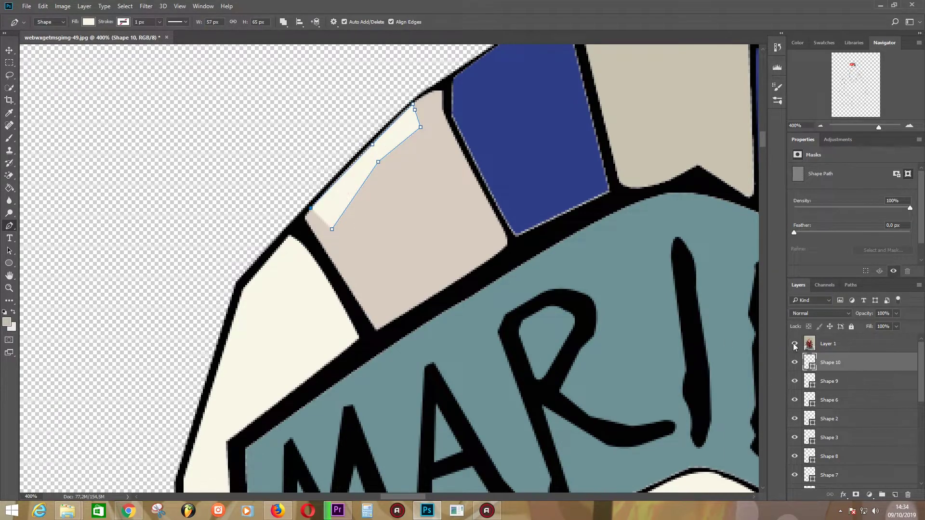
{"action": "scroll", "coordinate": [415, 251], "scroll_direction": "down", "scroll_amount": 3}
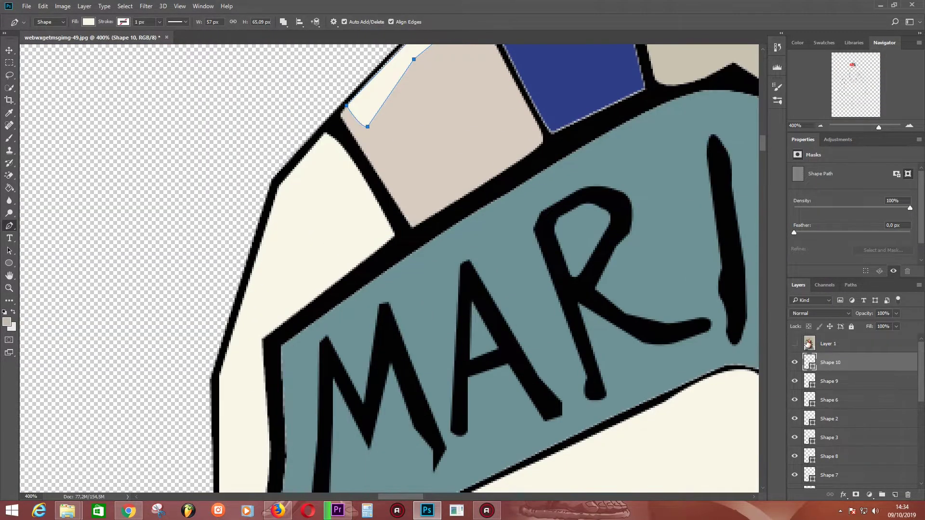
{"action": "left_click", "coordinate": [795, 344]}
Draw a highlight on the cap's left white panel, filled with light grey sampled from the cap.
{"action": "left_click", "coordinate": [387, 216]}
{"action": "left_click", "coordinate": [300, 179]}
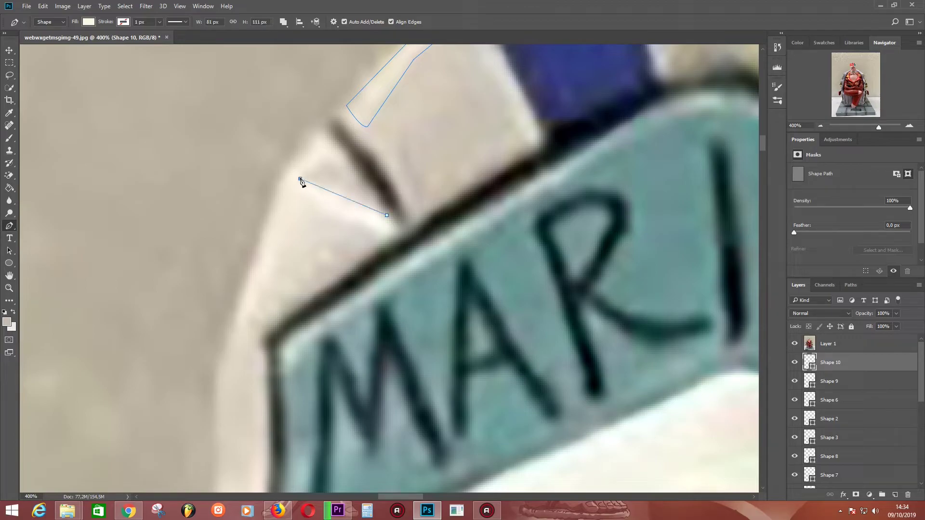
{"action": "left_click", "coordinate": [323, 157]}
{"action": "left_click_drag", "start_coordinate": [349, 175], "coordinate": [358, 177]}
{"action": "left_click", "coordinate": [795, 344]}
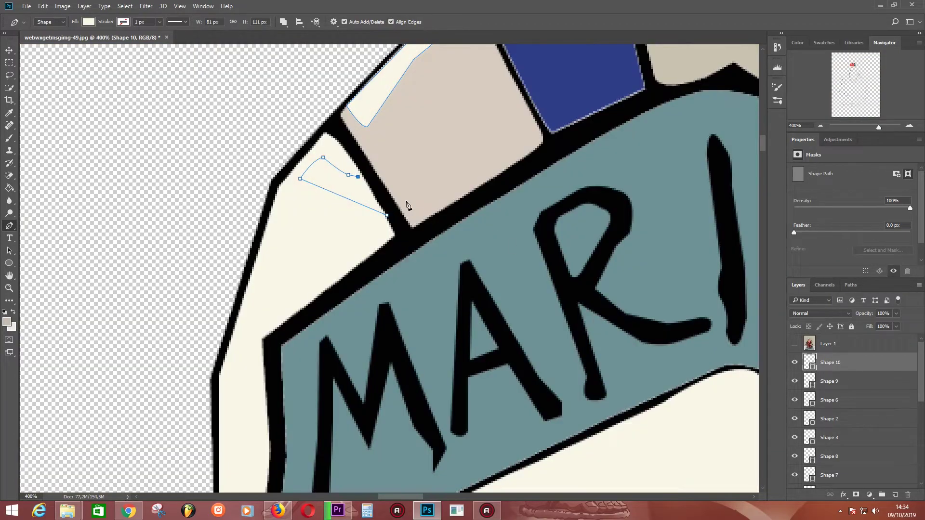
{"action": "double_click", "coordinate": [814, 368]}
{"action": "left_click", "coordinate": [399, 182]}
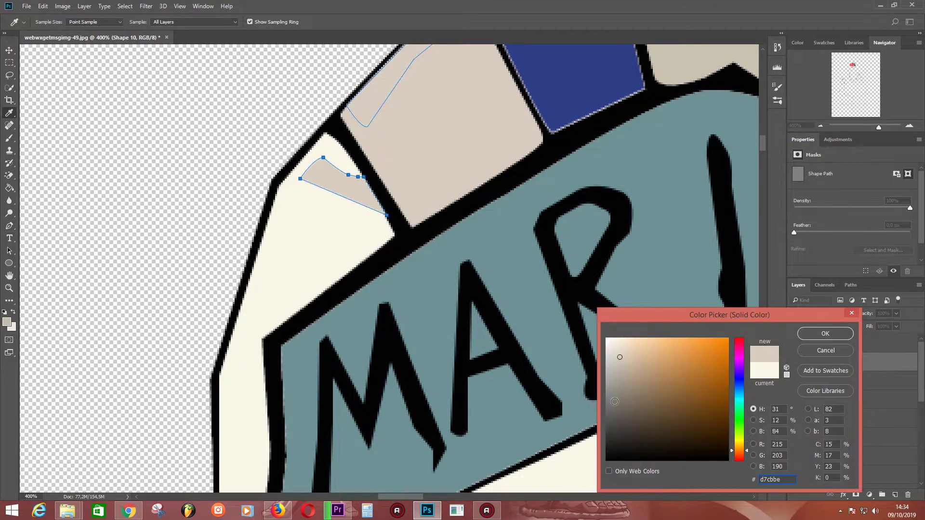
{"action": "left_click", "coordinate": [825, 333]}
{"action": "left_click", "coordinate": [299, 22]}
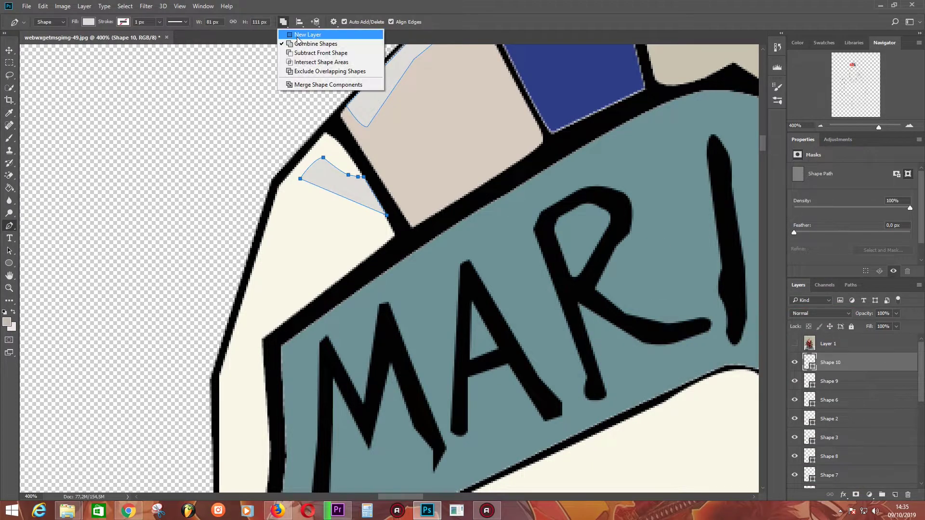
{"action": "left_click", "coordinate": [829, 344]}
Outline a new shape around the brim's left corner on its own layer.
{"action": "left_click", "coordinate": [795, 344]}
{"action": "left_click", "coordinate": [795, 344]}
{"action": "scroll", "coordinate": [289, 274], "scroll_direction": "down", "scroll_amount": 5}
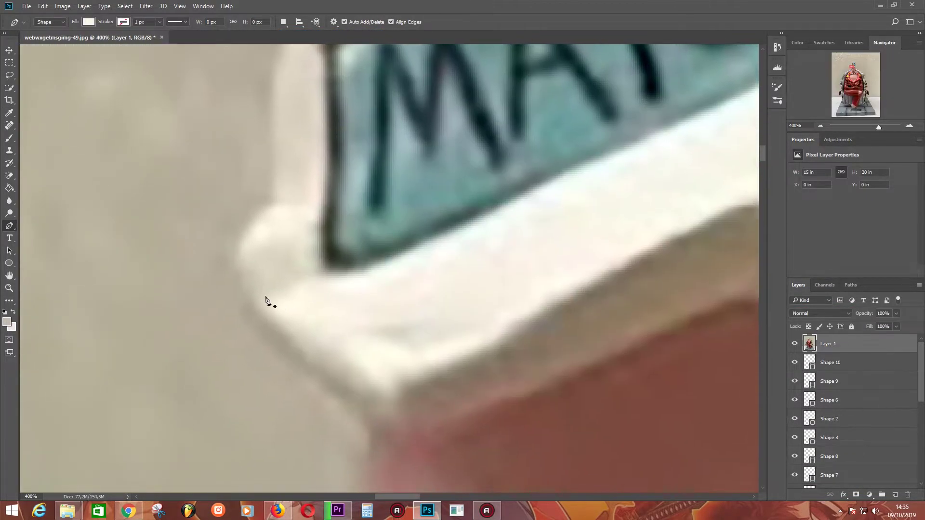
{"action": "left_click", "coordinate": [265, 302]}
{"action": "left_click", "coordinate": [322, 274]}
{"action": "left_click", "coordinate": [795, 362]}
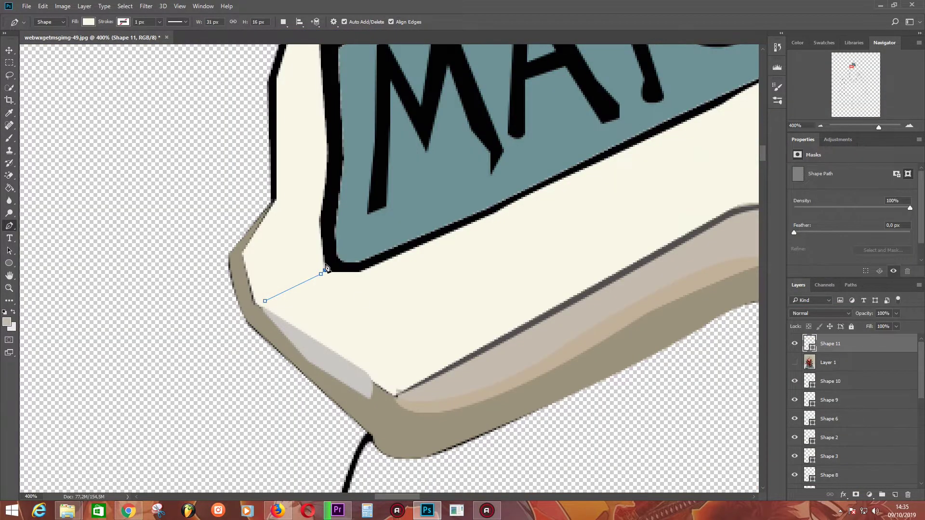
{"action": "left_click", "coordinate": [795, 362]}
{"action": "left_click", "coordinate": [300, 268]}
{"action": "left_click", "coordinate": [277, 241]}
{"action": "left_click_drag", "start_coordinate": [241, 262], "coordinate": [241, 278]}
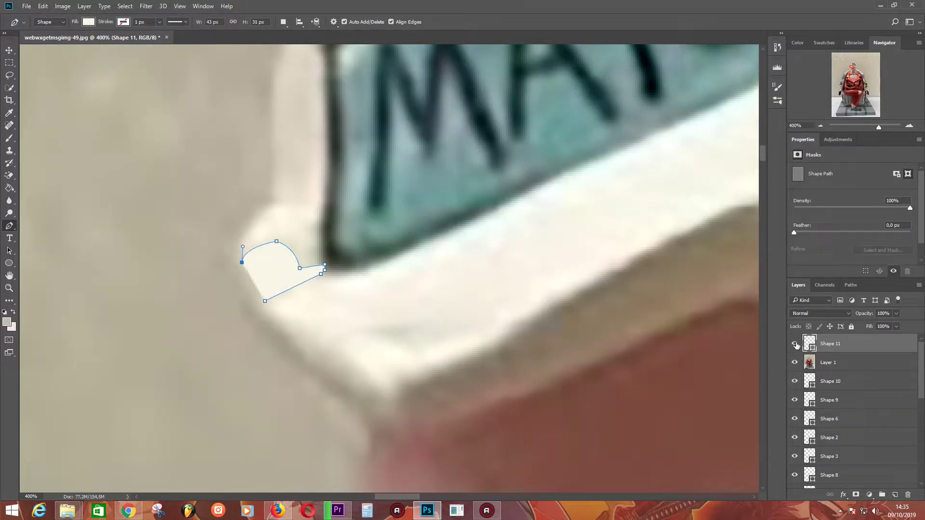
Finish the brim corner shape down its left edge and confirm its fill colour.
{"action": "left_click", "coordinate": [795, 362]}
{"action": "left_click", "coordinate": [234, 295]}
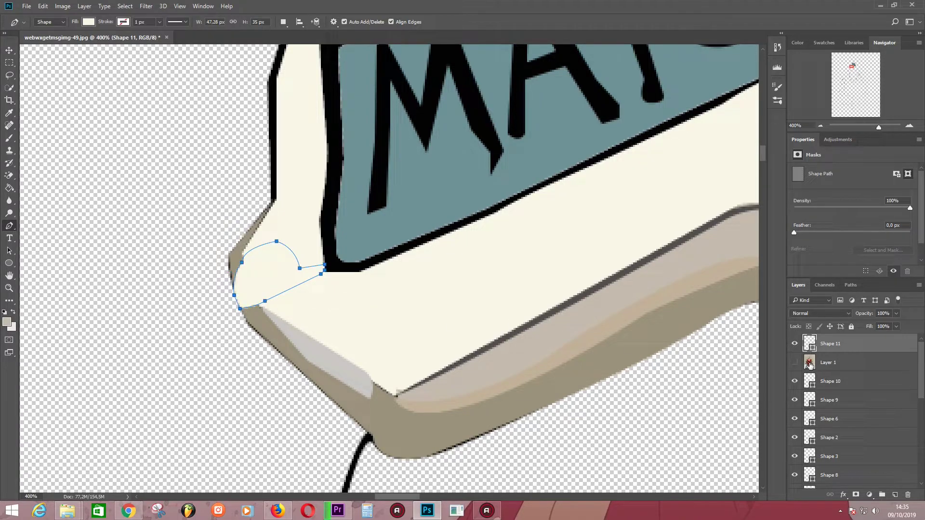
{"action": "left_click", "coordinate": [795, 362]}
{"action": "double_click", "coordinate": [809, 344]}
{"action": "left_click", "coordinate": [826, 332]}
{"action": "left_click", "coordinate": [829, 363]}
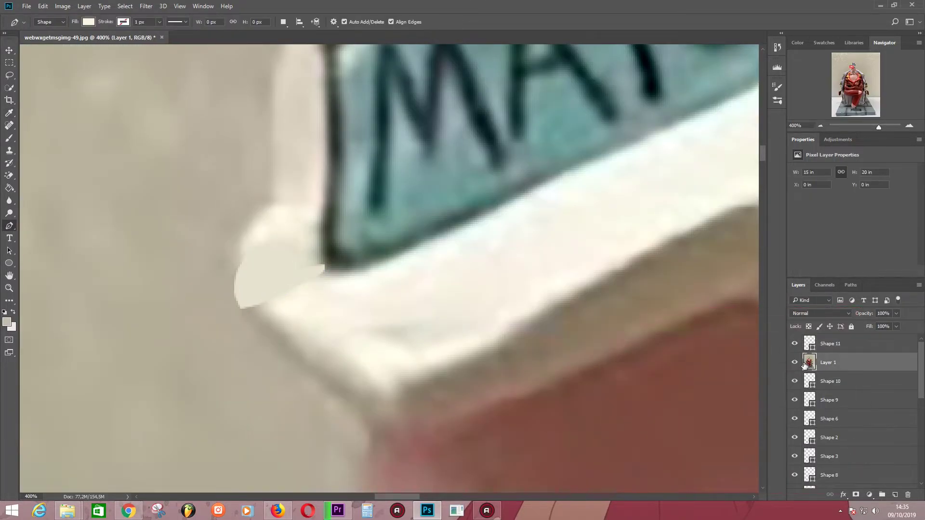
{"action": "left_click", "coordinate": [795, 362]}
Draw a sharp-topped highlight beside the left blue stripe, filled cream-white.
{"action": "mouse_move", "coordinate": [722, 299]}
{"action": "left_mouse_down"}
{"action": "mouse_move", "coordinate": [481, 286]}
{"action": "mouse_move", "coordinate": [645, 269]}
{"action": "left_mouse_up"}
{"action": "left_click", "coordinate": [795, 362]}
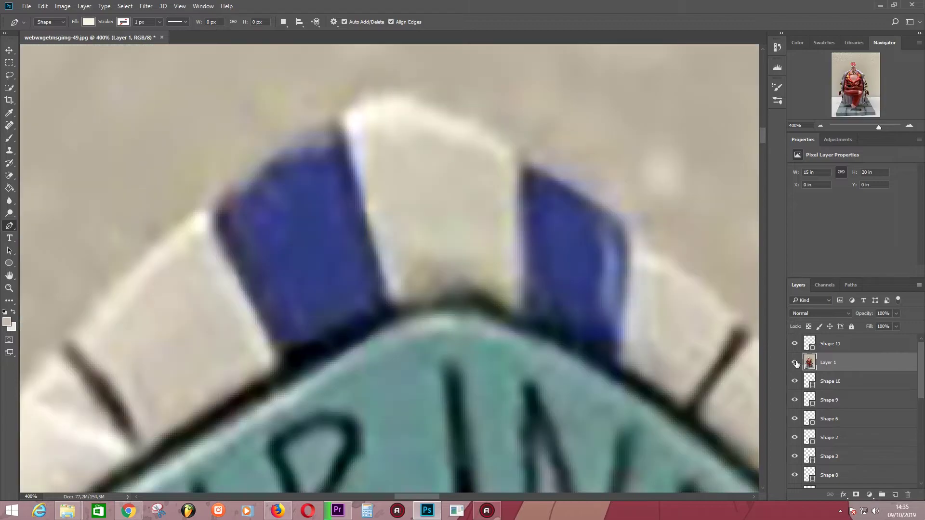
{"action": "left_click", "coordinate": [398, 298]}
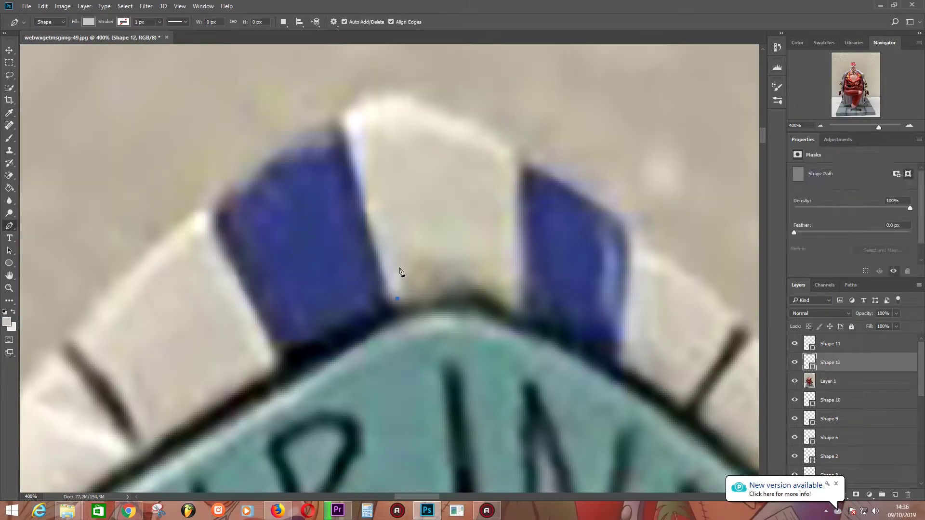
{"action": "mouse_move", "coordinate": [388, 216]}
{"action": "left_mouse_down"}
{"action": "mouse_move", "coordinate": [381, 212]}
{"action": "mouse_move", "coordinate": [369, 239]}
{"action": "left_mouse_up"}
{"action": "left_click", "coordinate": [389, 216], "text": "alt"}
{"action": "left_click", "coordinate": [398, 299]}
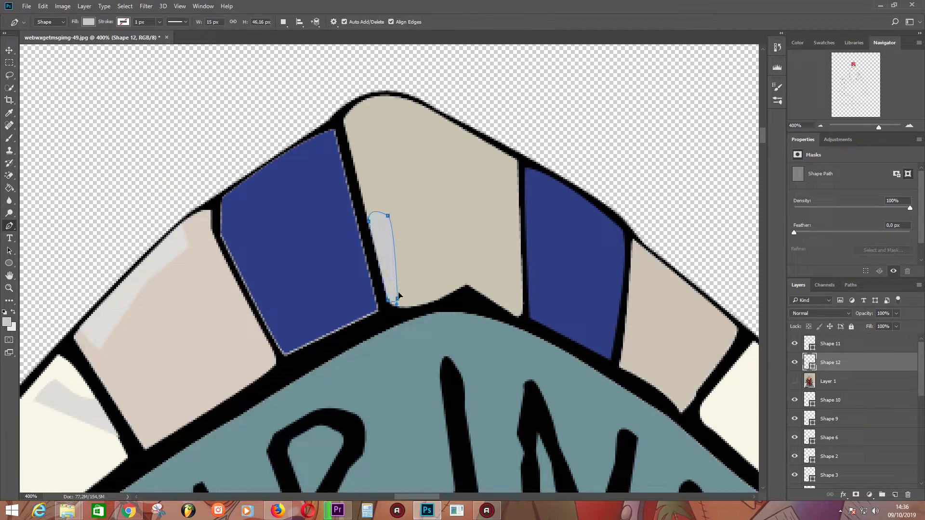
{"action": "double_click", "coordinate": [809, 362]}
{"action": "left_click", "coordinate": [56, 407]}
{"action": "key", "text": "Return"}
{"action": "left_click", "coordinate": [795, 382]}
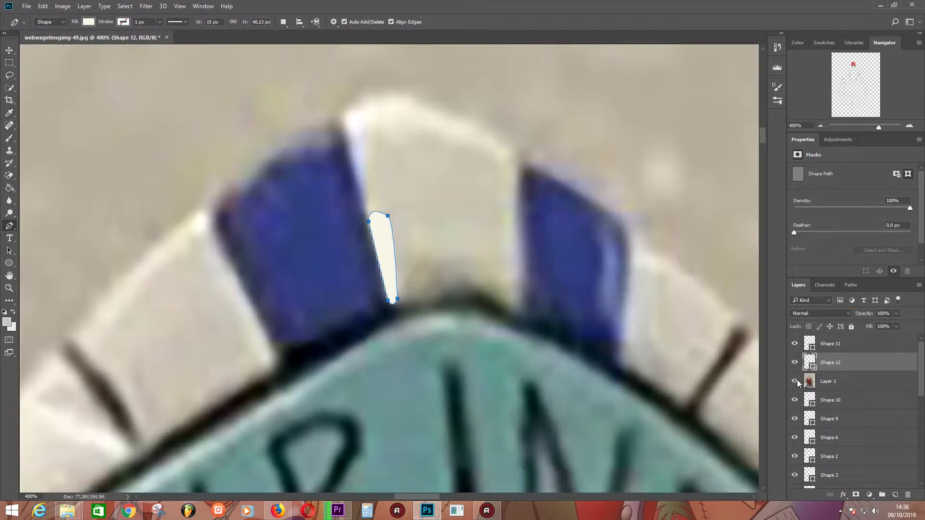
Trace a cream highlight curving over the top stripe's rim.
{"action": "left_click", "coordinate": [364, 190]}
{"action": "left_click", "coordinate": [365, 121]}
{"action": "left_click_drag", "start_coordinate": [405, 118], "coordinate": [473, 133]}
{"action": "key", "text": "ctrl+z"}
{"action": "left_click", "coordinate": [794, 400]}
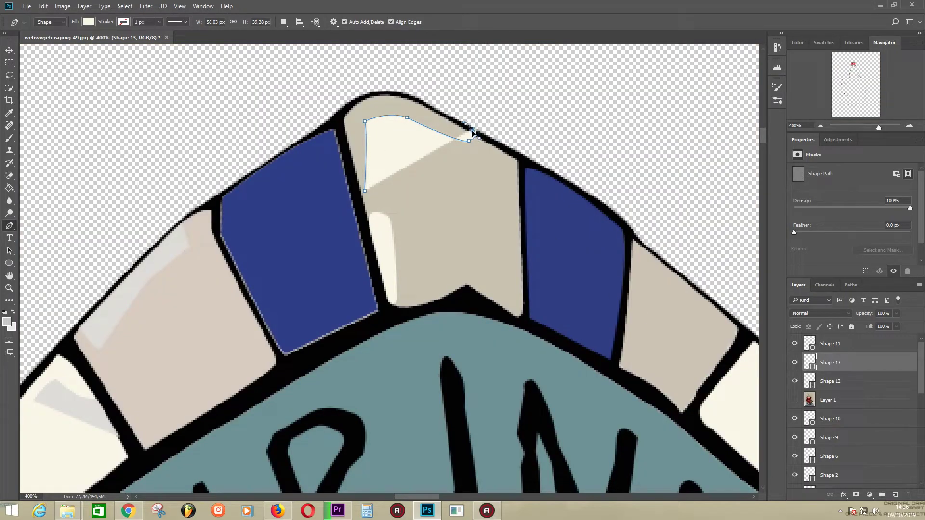
{"action": "left_click_drag", "start_coordinate": [378, 96], "coordinate": [348, 99]}
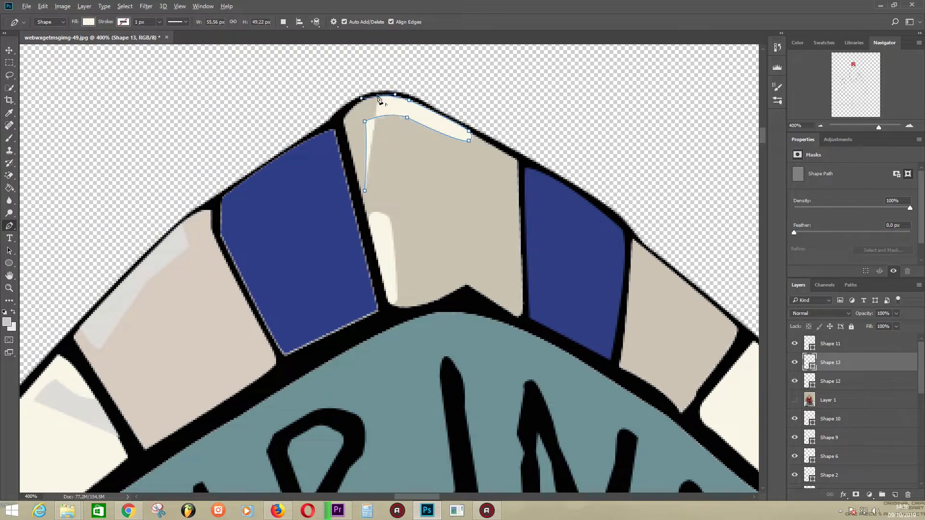
{"action": "left_click", "coordinate": [345, 121]}
{"action": "left_click", "coordinate": [363, 199]}
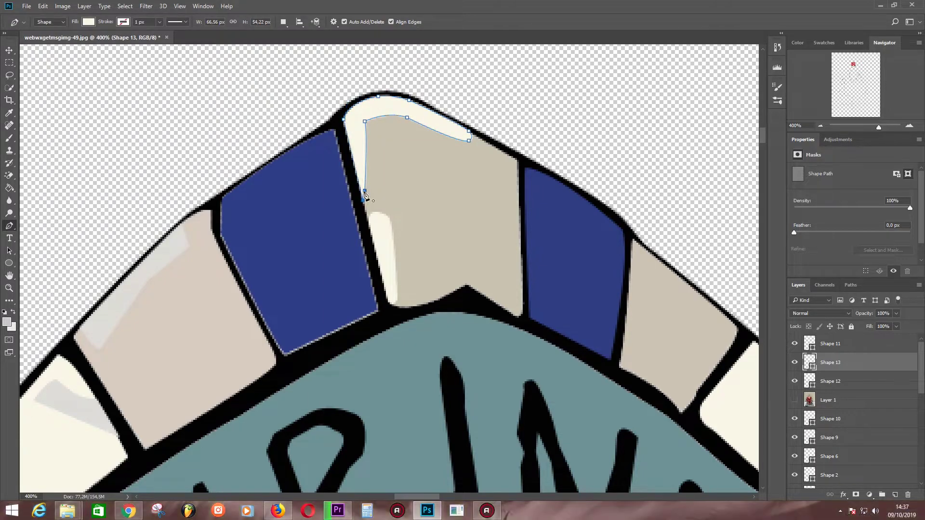
{"action": "left_click", "coordinate": [794, 400]}
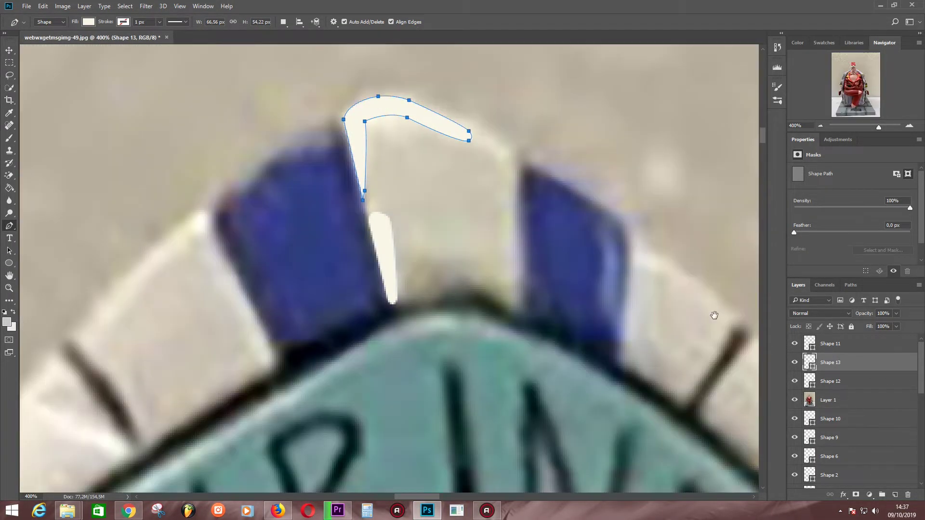
{"action": "key", "text": "Escape"}
Draw a white crescent highlight on the blue stripe.
{"action": "left_click_drag", "start_coordinate": [711, 313], "coordinate": [604, 258]}
{"action": "left_click", "coordinate": [484, 174]}
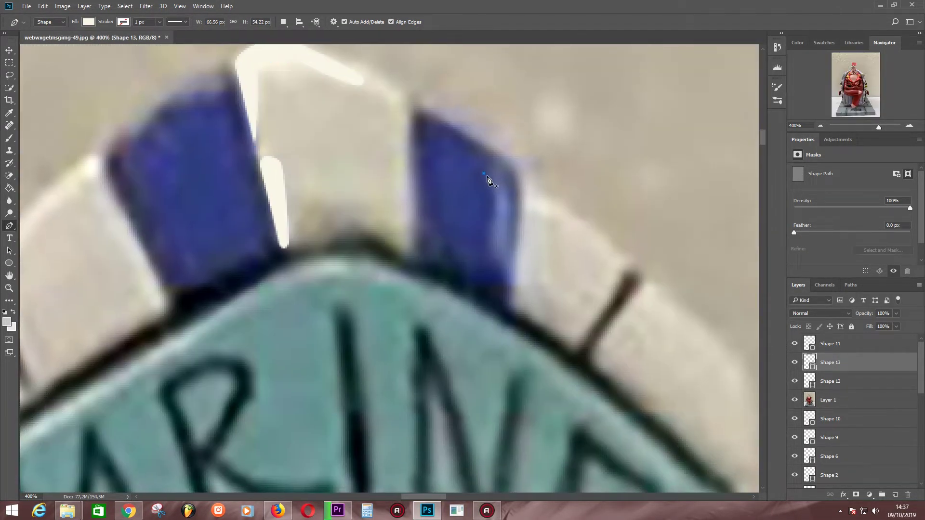
{"action": "left_click", "coordinate": [493, 223]}
{"action": "left_click_drag", "start_coordinate": [499, 259], "coordinate": [501, 267]}
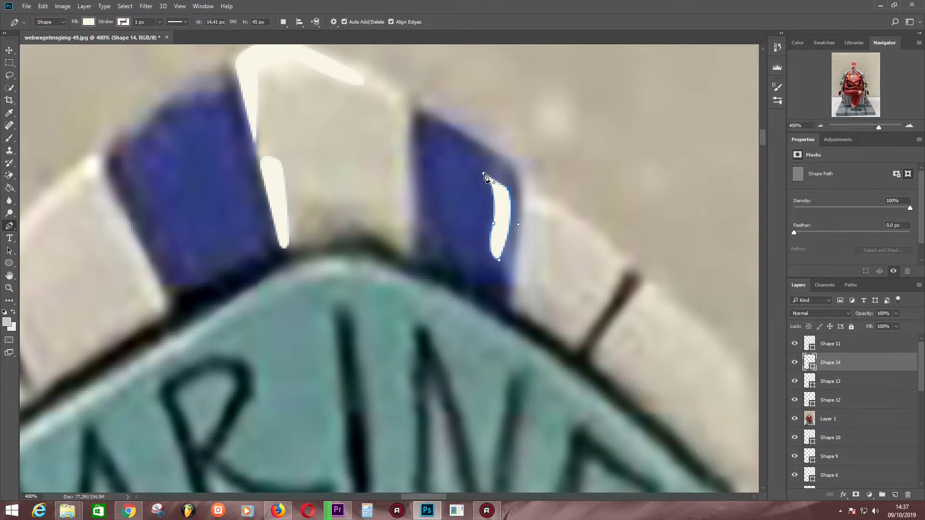
{"action": "left_click", "coordinate": [484, 173]}
Trace a highlight on the brim's right corner and confirm its pale fill.
{"action": "left_click_drag", "start_coordinate": [611, 250], "coordinate": [531, 228]}
{"action": "scroll", "coordinate": [529, 304], "scroll_direction": "down", "scroll_amount": 5}
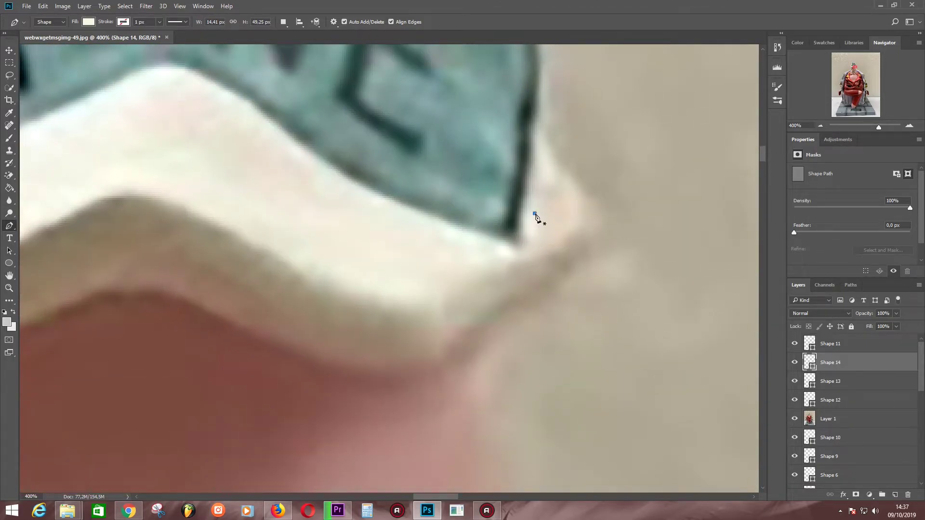
{"action": "left_click", "coordinate": [534, 213]}
{"action": "left_click", "coordinate": [533, 238]}
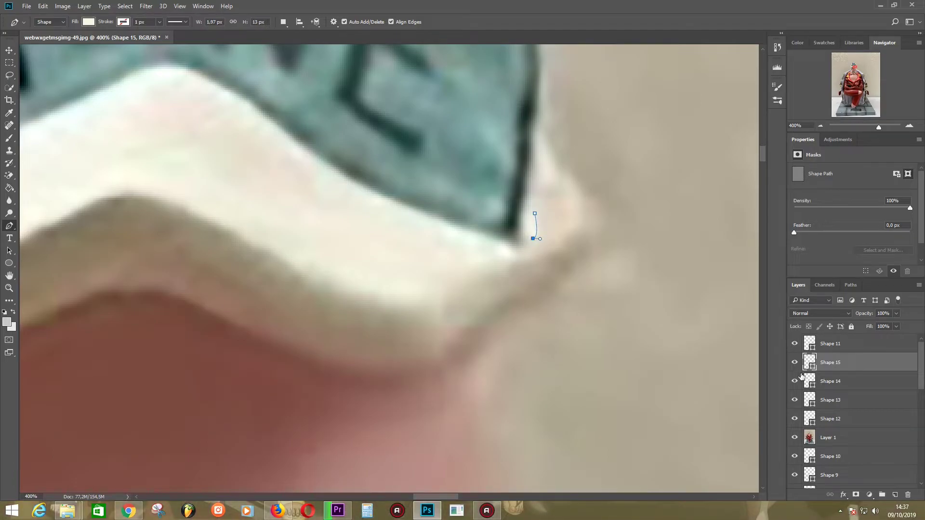
{"action": "left_click", "coordinate": [794, 438]}
{"action": "left_click_drag", "start_coordinate": [514, 236], "coordinate": [509, 251]}
{"action": "left_click", "coordinate": [524, 196]}
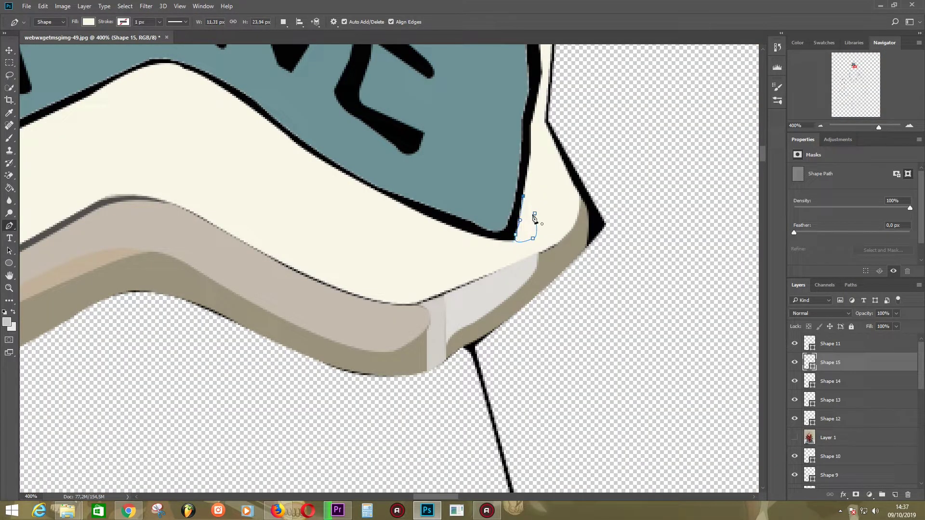
{"action": "left_click", "coordinate": [534, 213]}
{"action": "double_click", "coordinate": [811, 366]}
{"action": "key", "text": "Return"}
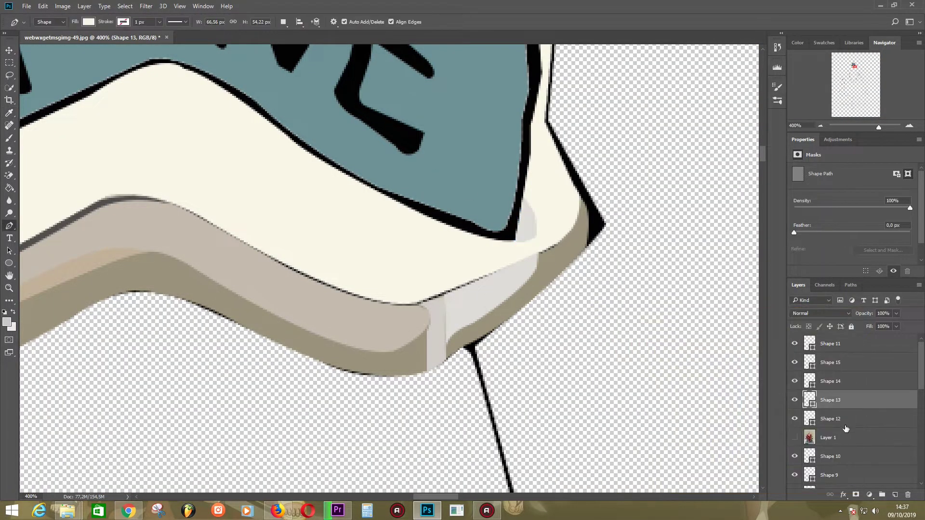
{"action": "left_click", "coordinate": [828, 438]}
{"action": "left_click", "coordinate": [795, 438]}
Zoom to 100%, move the photo layer to the top, and group the cap shapes as 'topi'.
{"action": "key", "text": "ctrl+1"}
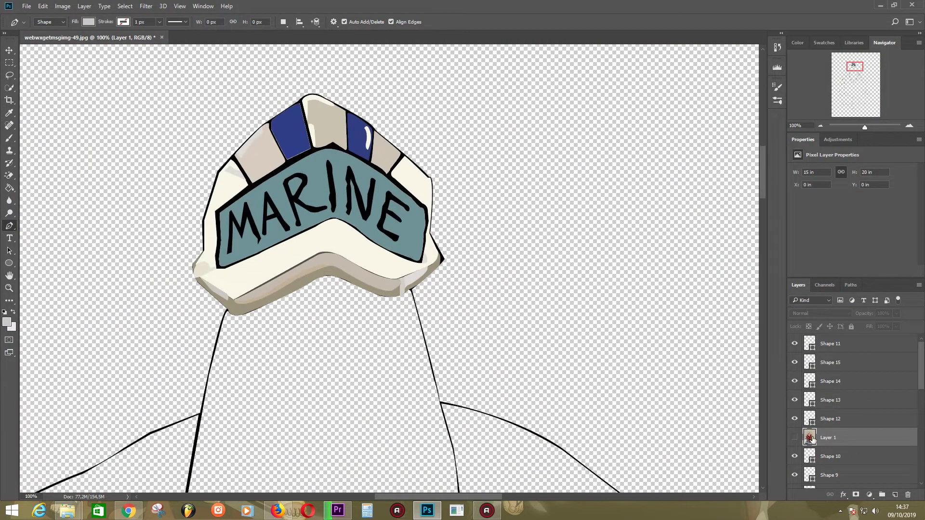
{"action": "left_click", "coordinate": [794, 439]}
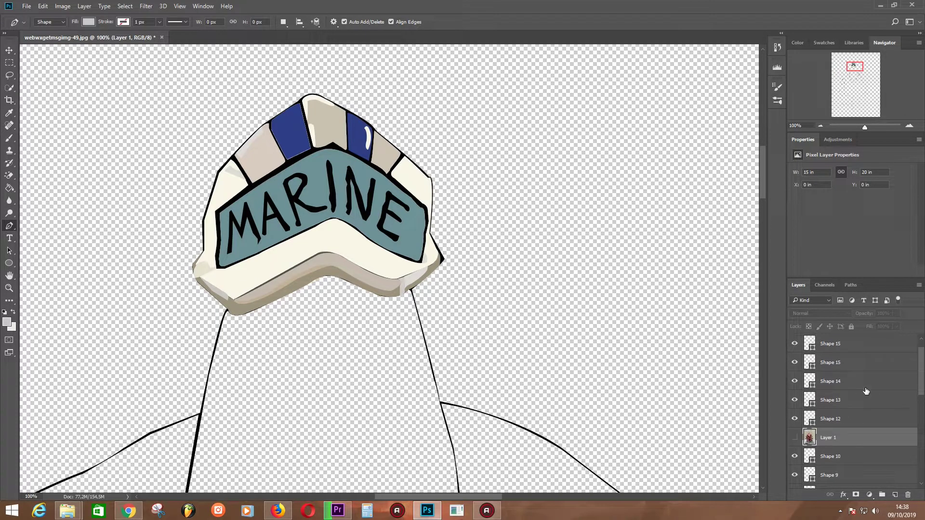
{"action": "left_click_drag", "start_coordinate": [829, 438], "coordinate": [829, 338]}
{"action": "left_click", "coordinate": [857, 364]}
{"action": "scroll", "coordinate": [852, 424], "scroll_direction": "down", "scroll_amount": 4}
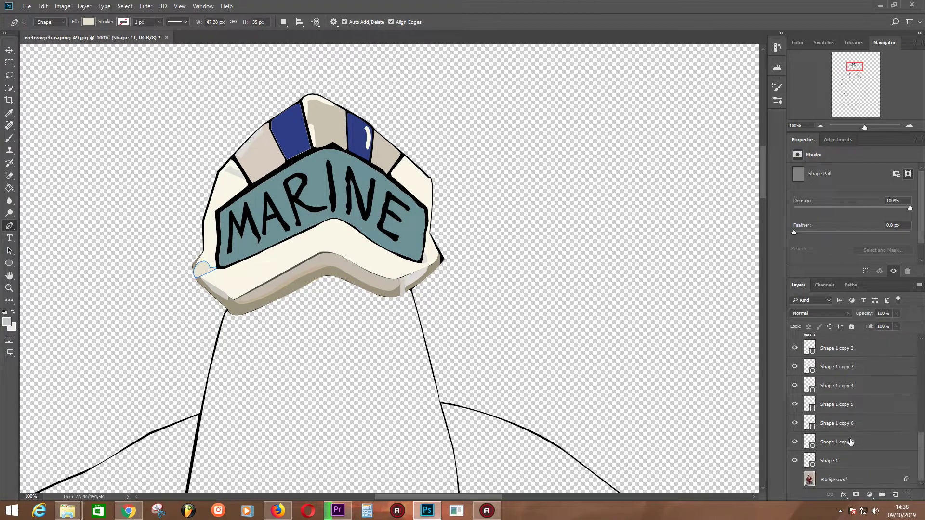
{"action": "left_click", "coordinate": [846, 440], "text": "shift"}
{"action": "key", "text": "ctrl+g"}
{"action": "double_click", "coordinate": [831, 359]}
{"action": "type", "text": "top"}
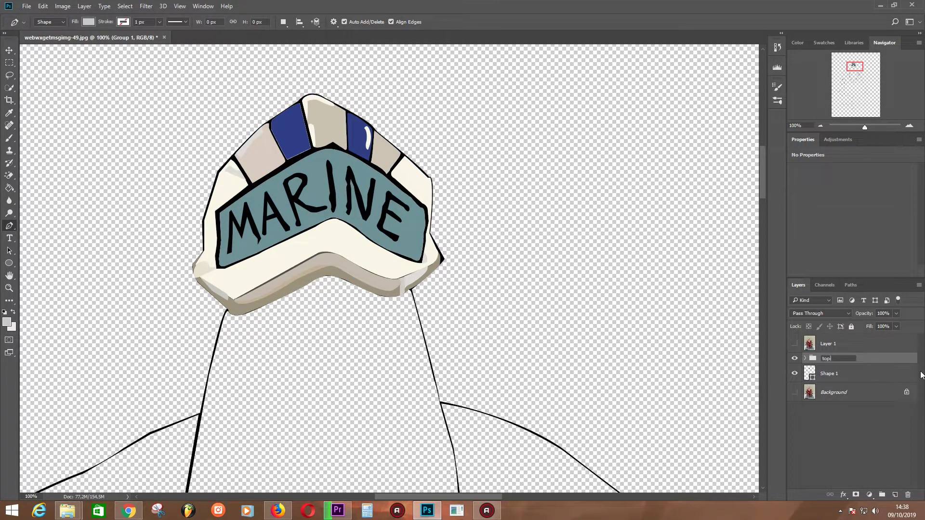
{"action": "left_click", "coordinate": [869, 348]}
{"action": "left_click", "coordinate": [9, 251]}
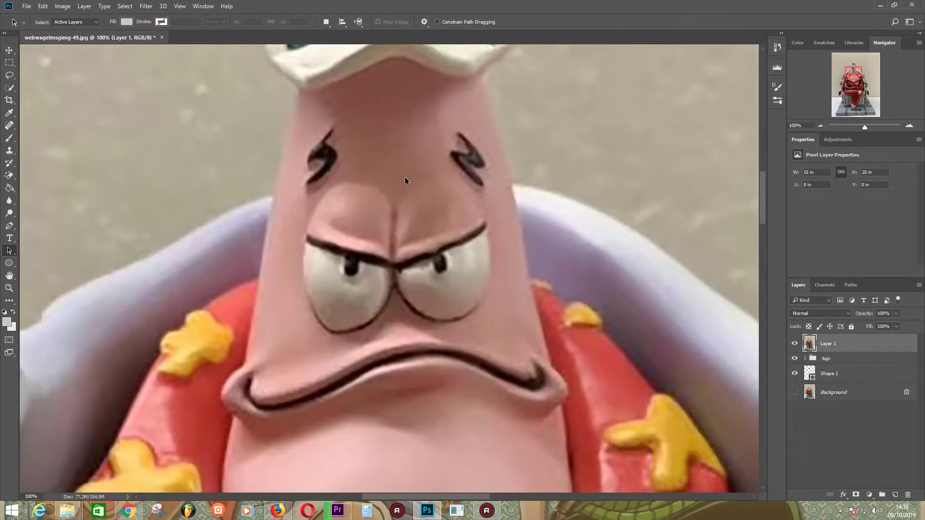
Fill Shape 1 copy 8 with pink #b7897f sampled from the figurine's face.
{"action": "left_click", "coordinate": [391, 164]}
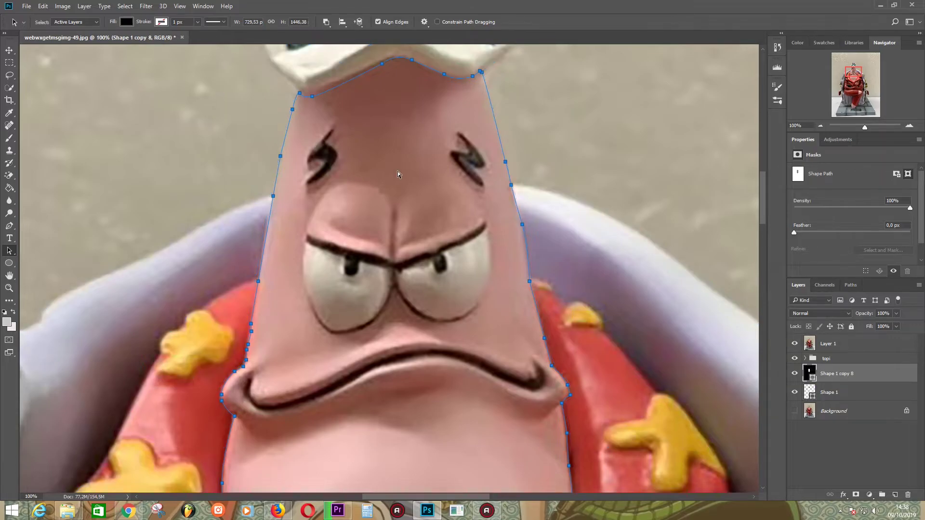
{"action": "double_click", "coordinate": [810, 374]}
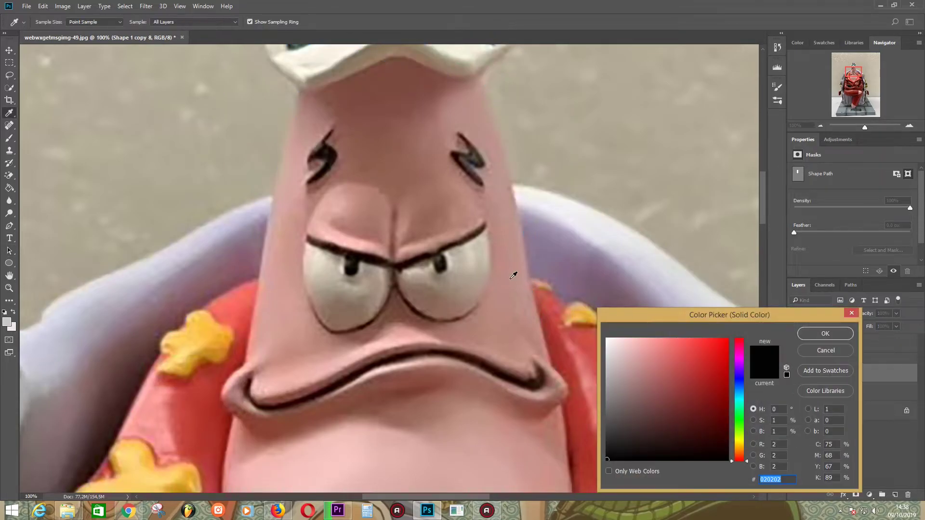
{"action": "left_click", "coordinate": [504, 310]}
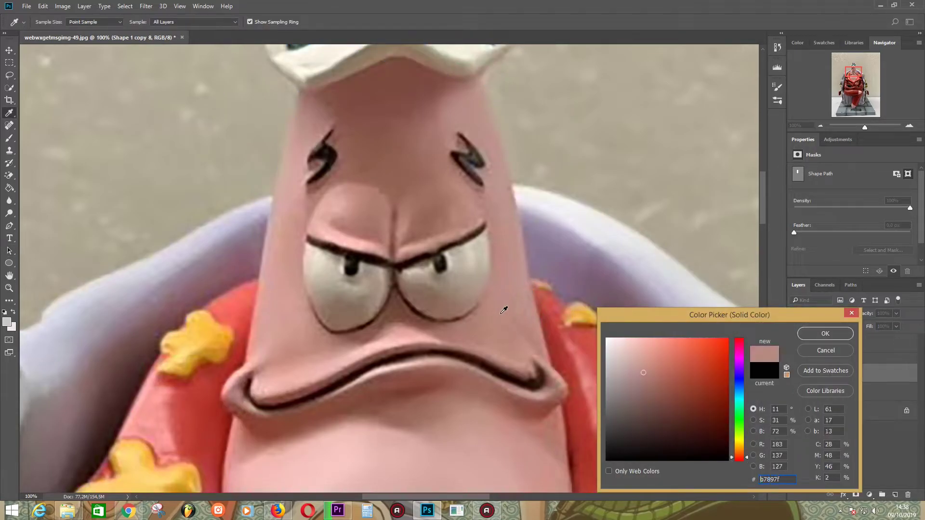
{"action": "left_click", "coordinate": [814, 334]}
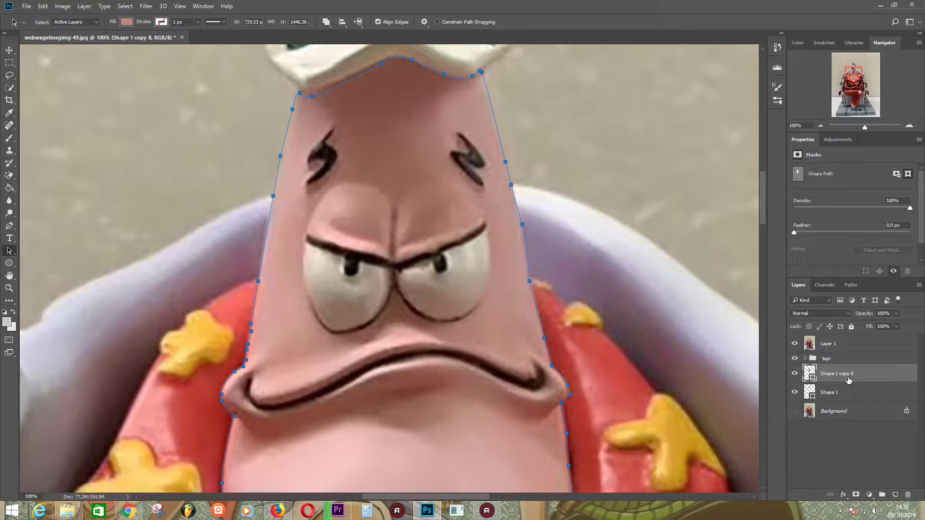
{"action": "left_click", "coordinate": [795, 343]}
Check the pink face against the photo, then zoom in on the eyebrows.
{"action": "scroll", "coordinate": [457, 417], "scroll_direction": "down", "scroll_amount": 2}
{"action": "scroll", "coordinate": [461, 407], "scroll_direction": "down", "scroll_amount": 5}
{"action": "scroll", "coordinate": [472, 389], "scroll_direction": "up", "scroll_amount": 10}
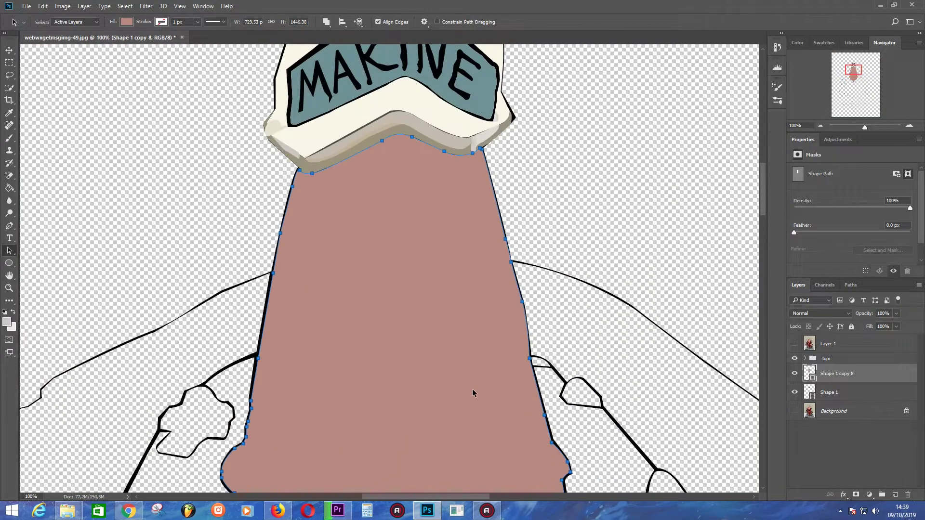
{"action": "left_click", "coordinate": [848, 392]}
{"action": "left_click", "coordinate": [795, 344]}
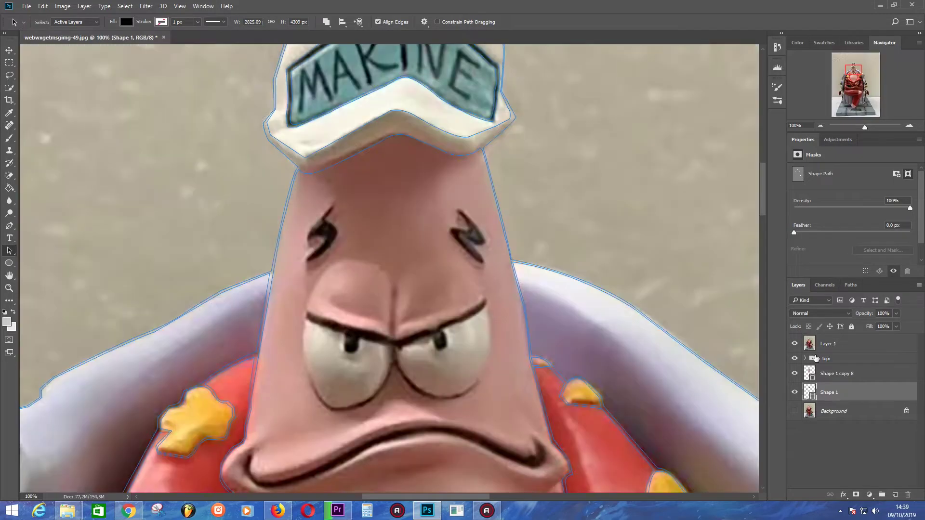
{"action": "left_click", "coordinate": [838, 382]}
{"action": "key", "text": "ctrl+plus"}
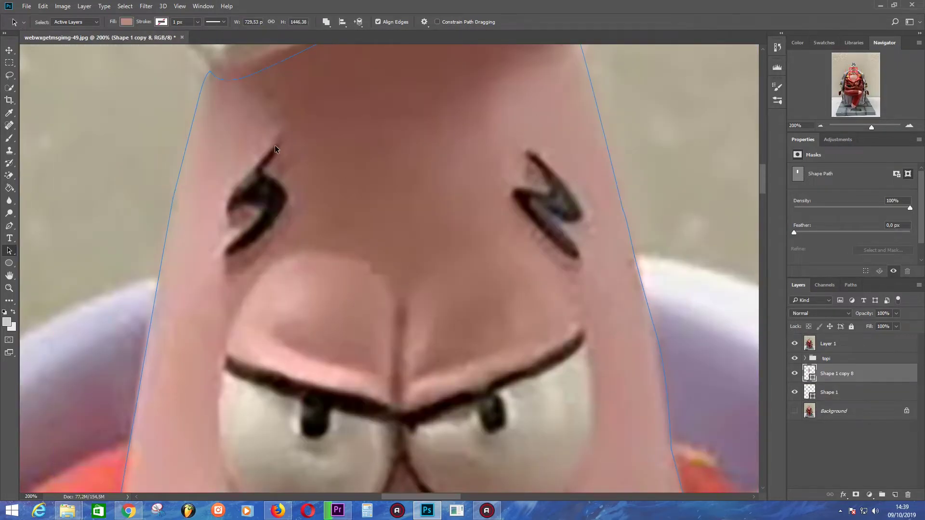
{"action": "left_click", "coordinate": [9, 226]}
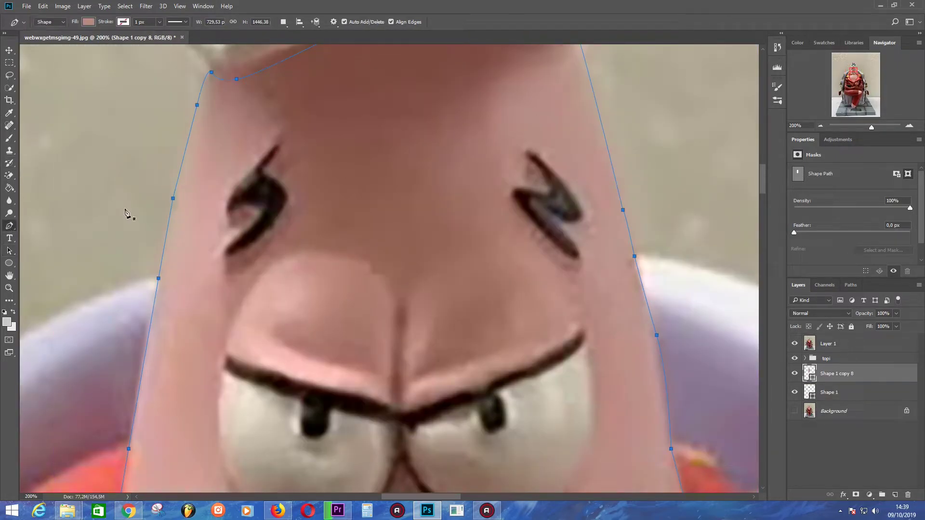
Trace the left zigzag eyebrow outline and the gap inside it.
{"action": "left_click", "coordinate": [276, 144]}
{"action": "left_click", "coordinate": [236, 188]}
{"action": "mouse_move", "coordinate": [228, 209]}
{"action": "left_mouse_down"}
{"action": "mouse_move", "coordinate": [245, 204]}
{"action": "mouse_move", "coordinate": [256, 228]}
{"action": "left_mouse_up"}
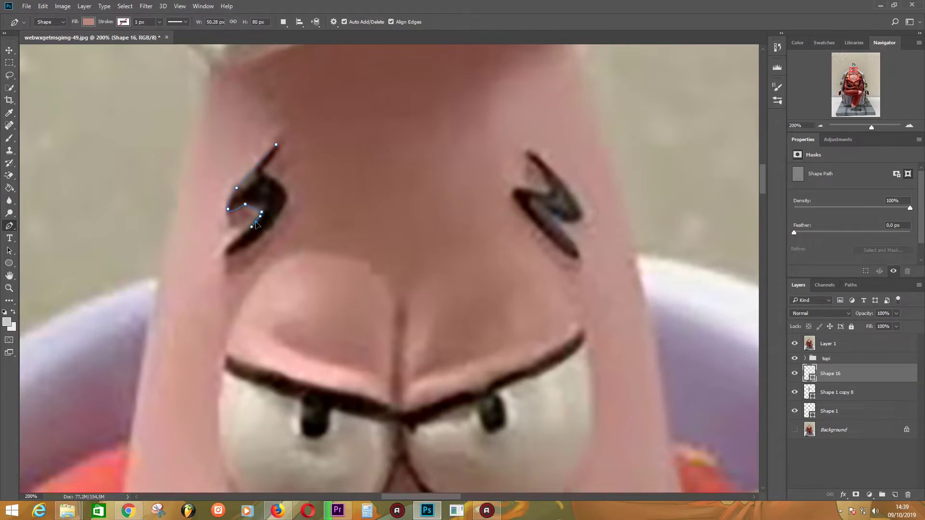
{"action": "left_click", "coordinate": [228, 247]}
{"action": "left_click_drag", "start_coordinate": [217, 261], "coordinate": [234, 255]}
{"action": "left_click", "coordinate": [277, 180]}
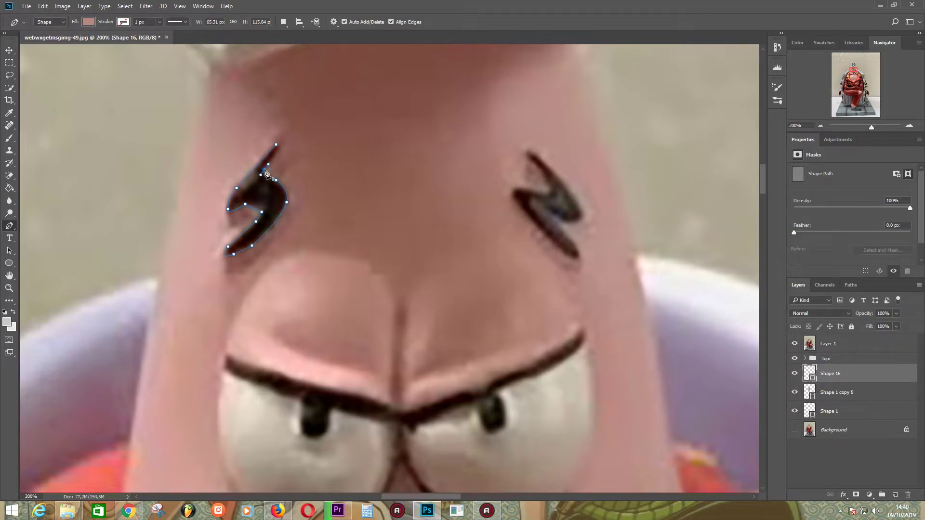
{"action": "left_click", "coordinate": [266, 172]}
{"action": "key", "text": "Return"}
{"action": "left_click", "coordinate": [250, 202]}
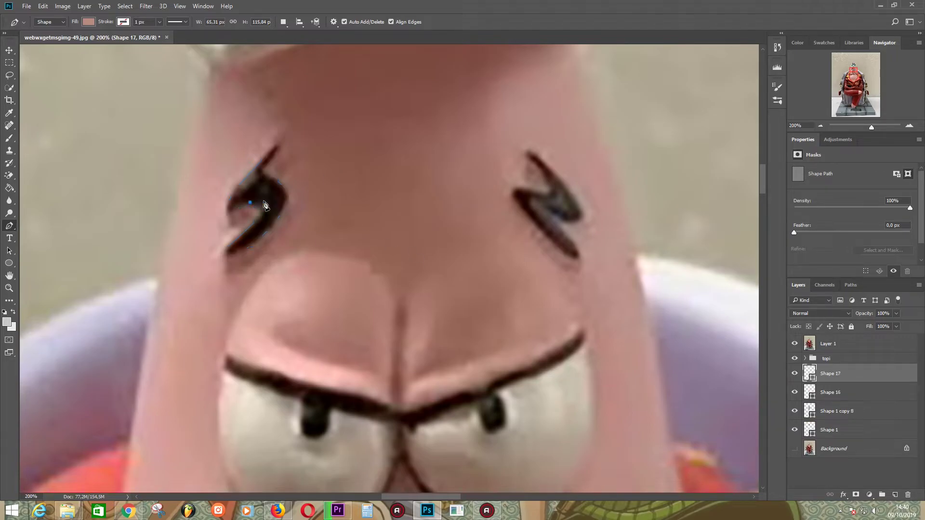
{"action": "left_click", "coordinate": [269, 206]}
{"action": "left_click", "coordinate": [794, 343]}
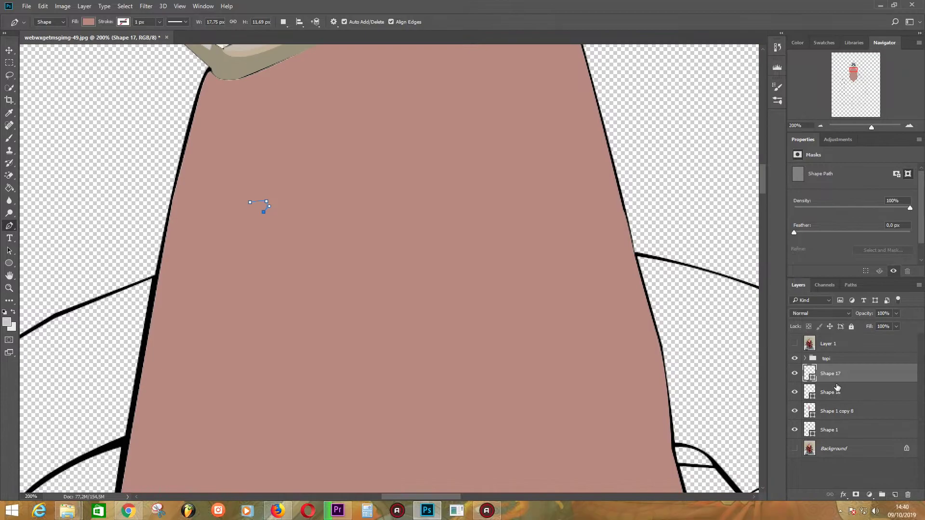
Fill eyebrow Shape 16 black and inner Shape 17 dark grey, comparing against the photo.
{"action": "left_click", "coordinate": [851, 392]}
{"action": "double_click", "coordinate": [811, 395]}
{"action": "left_click", "coordinate": [608, 458]}
{"action": "left_click", "coordinate": [825, 332]}
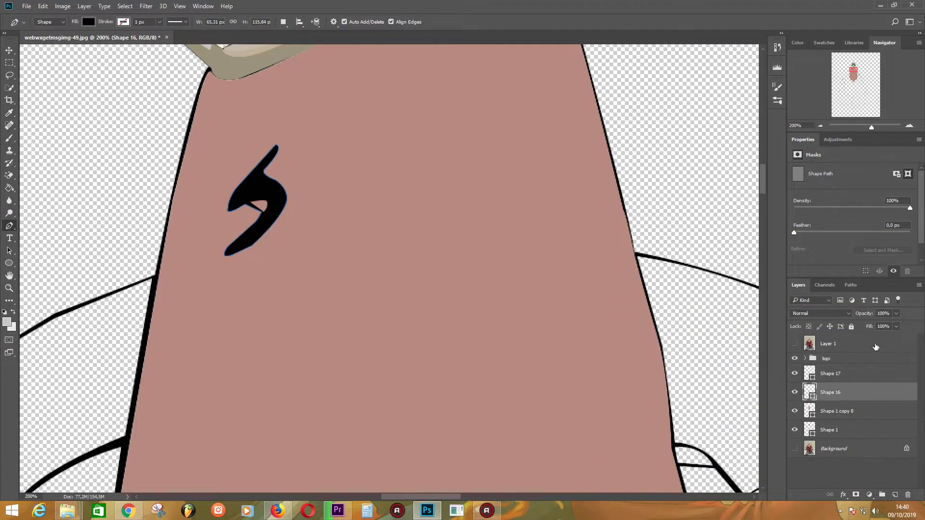
{"action": "left_click", "coordinate": [830, 374]}
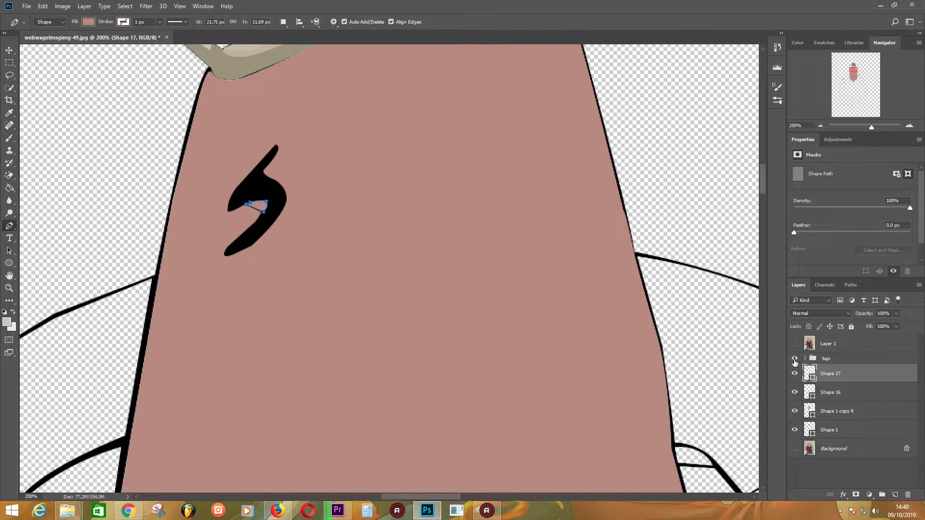
{"action": "double_click", "coordinate": [813, 380]}
{"action": "left_click_drag", "start_coordinate": [614, 388], "coordinate": [615, 423]}
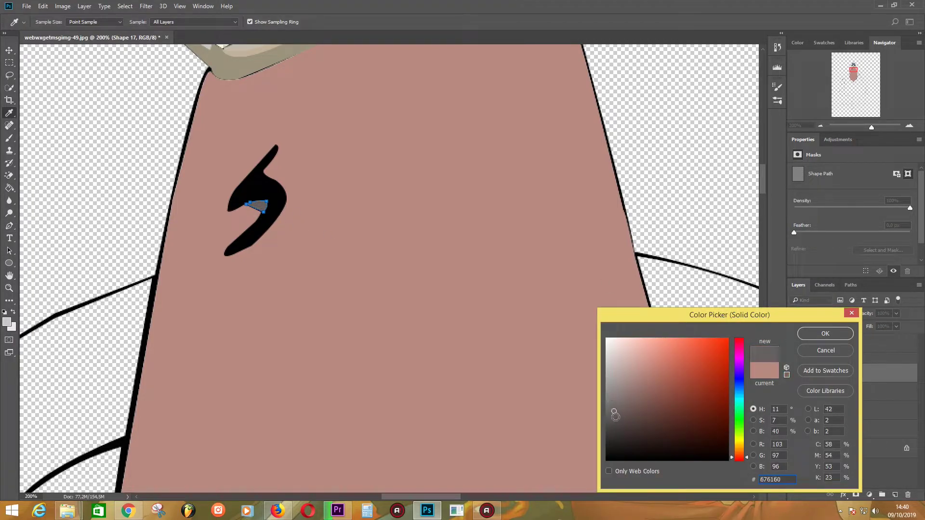
{"action": "left_click", "coordinate": [825, 333]}
{"action": "double_click", "coordinate": [794, 343]}
{"action": "left_click", "coordinate": [794, 343]}
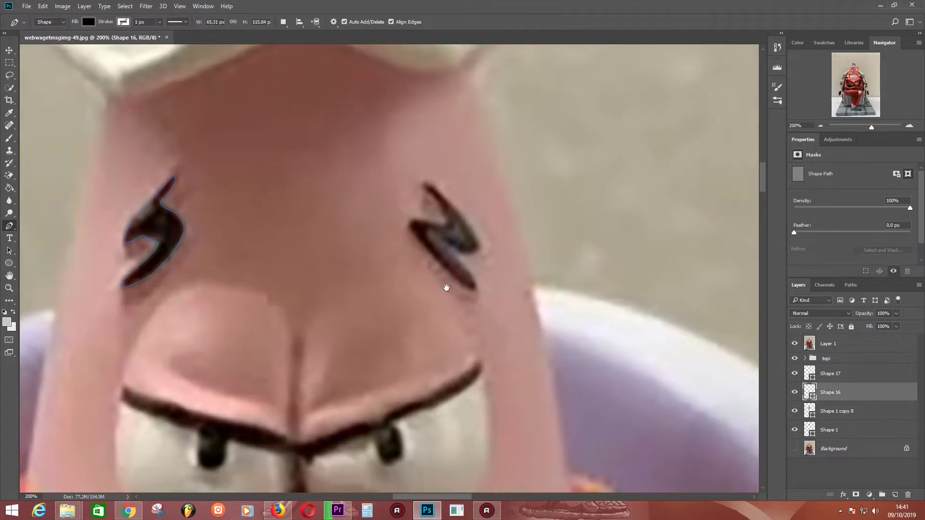
{"action": "left_click", "coordinate": [795, 343]}
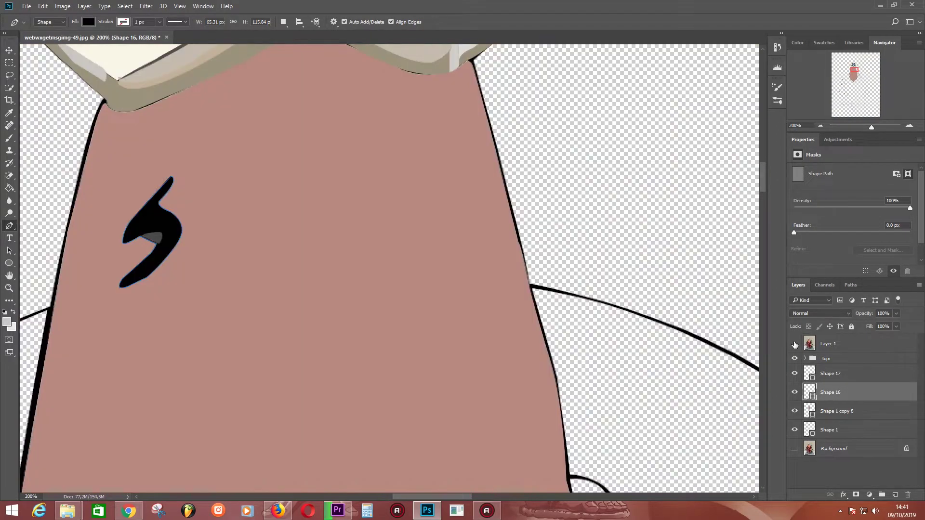
{"action": "left_click", "coordinate": [795, 343]}
Trace the right eye mark as a new shape filled black.
{"action": "left_click", "coordinate": [422, 186]}
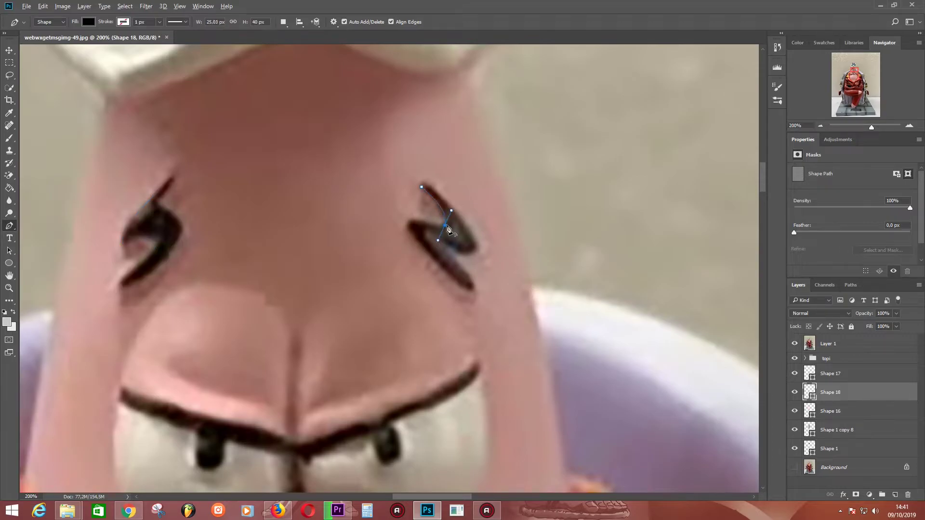
{"action": "left_click", "coordinate": [416, 219]}
{"action": "left_click", "coordinate": [408, 231]}
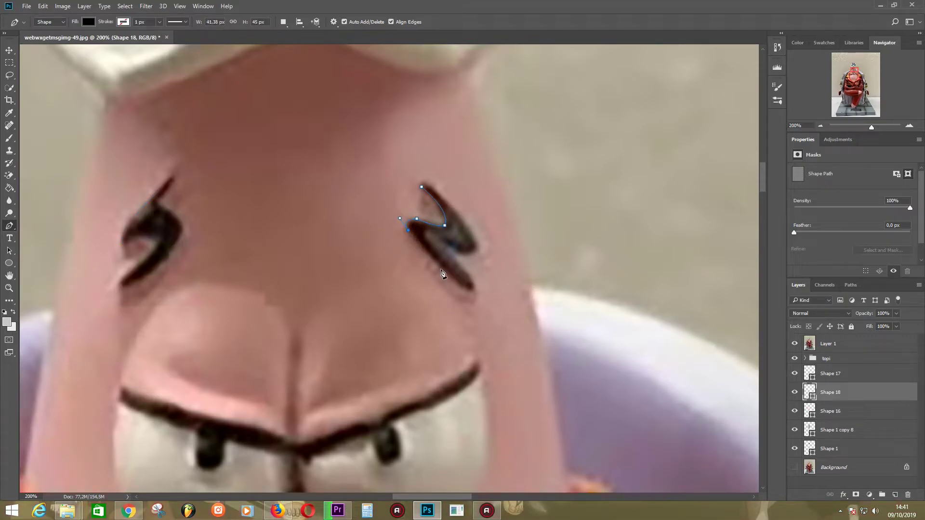
{"action": "left_click", "coordinate": [444, 271]}
{"action": "left_click", "coordinate": [472, 291]}
{"action": "double_click", "coordinate": [810, 392]}
{"action": "left_click", "coordinate": [825, 333]}
{"action": "left_click", "coordinate": [794, 344]}
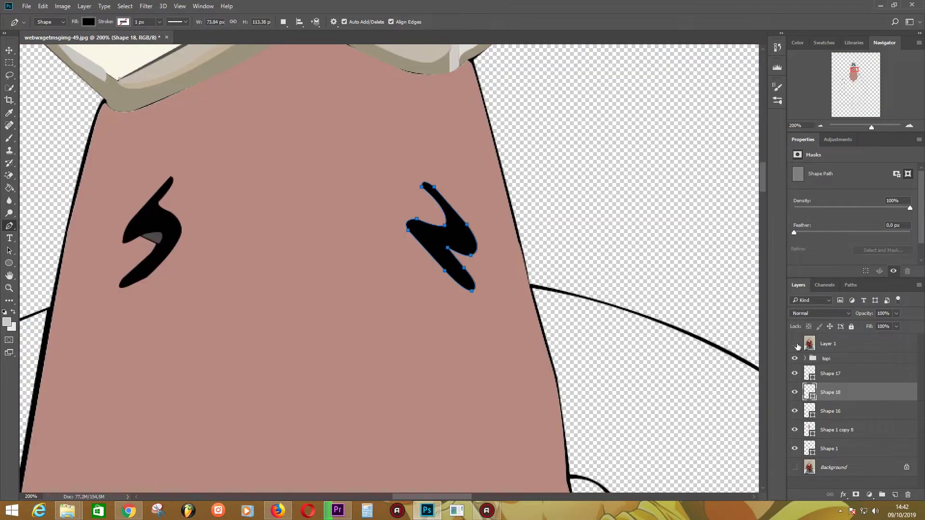
Review the shape layers with the photo shown and begin tracing the eyebrows' left end.
{"action": "left_click", "coordinate": [859, 430]}
{"action": "left_click", "coordinate": [848, 449]}
{"action": "left_click", "coordinate": [848, 430]}
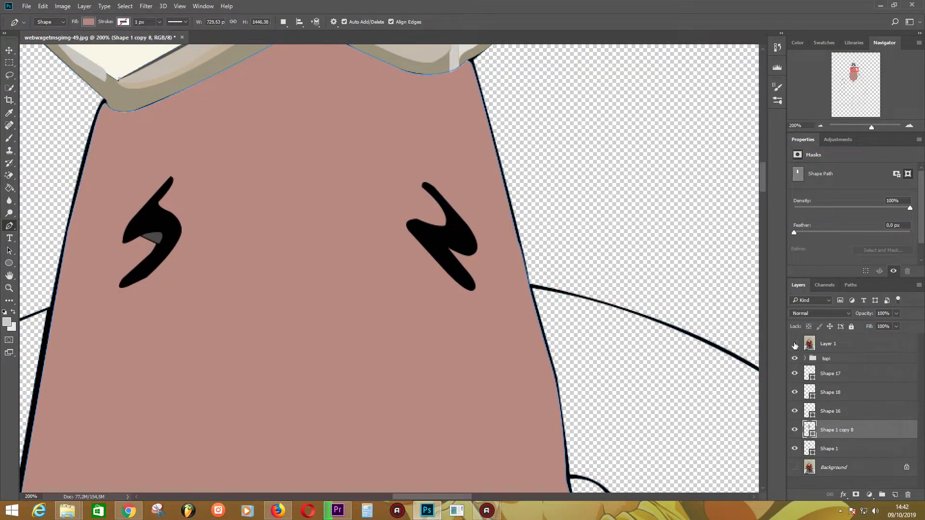
{"action": "left_click", "coordinate": [795, 344]}
{"action": "scroll", "coordinate": [337, 144], "scroll_direction": "down", "scroll_amount": 5}
{"action": "left_click", "coordinate": [158, 203]}
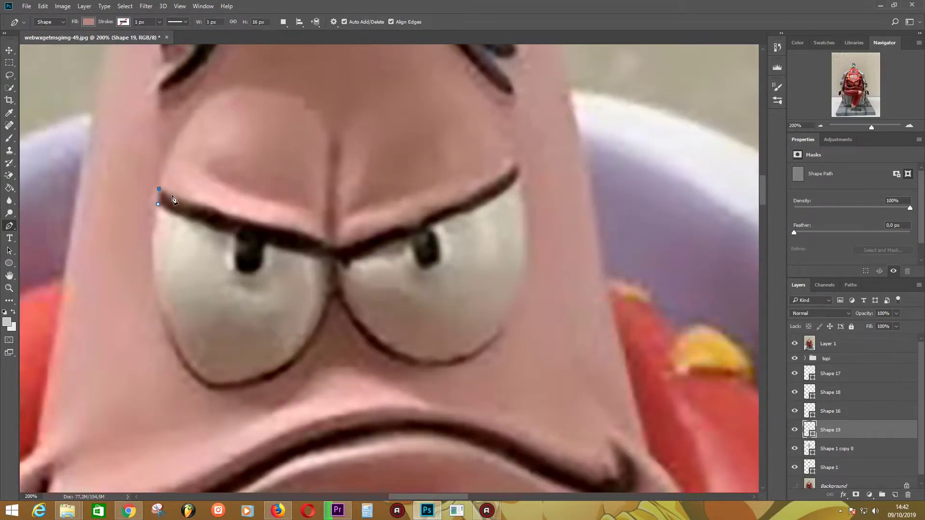
Trace the top edge of both V-shaped eyebrows, curving around the right brow's tip.
{"action": "left_click", "coordinate": [213, 205]}
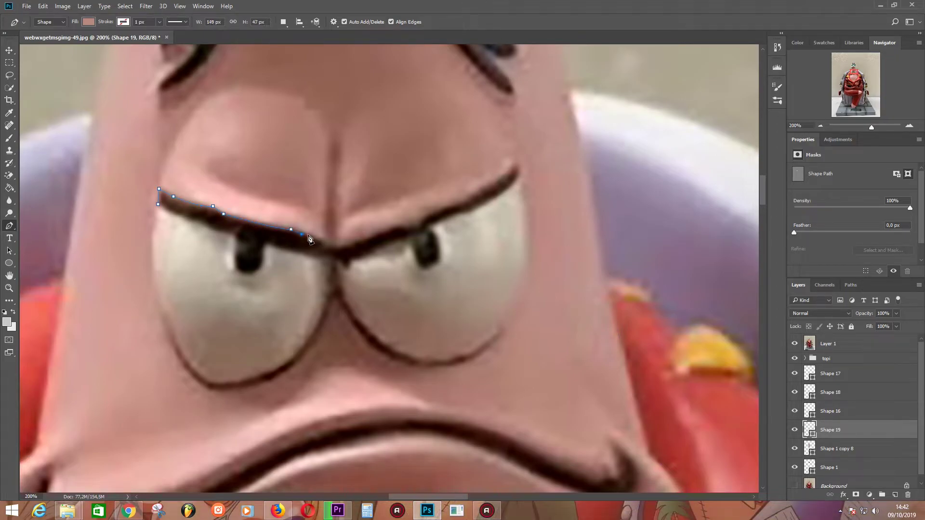
{"action": "left_click", "coordinate": [313, 238]}
{"action": "left_click", "coordinate": [332, 249]}
{"action": "left_click", "coordinate": [345, 248]}
{"action": "left_click", "coordinate": [396, 225]}
{"action": "left_click", "coordinate": [433, 217]}
{"action": "left_click", "coordinate": [445, 208]}
{"action": "left_click", "coordinate": [467, 201]}
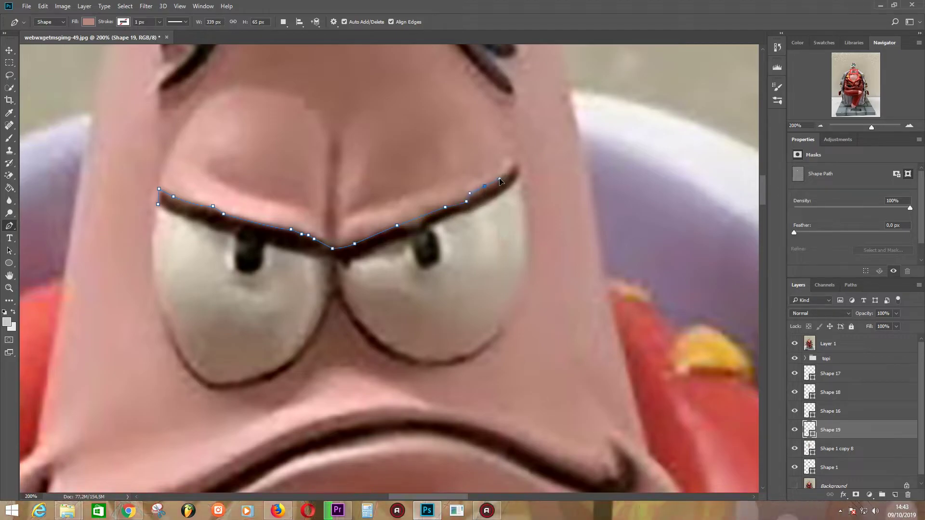
{"action": "left_click", "coordinate": [484, 186]}
{"action": "left_click_drag", "start_coordinate": [513, 164], "coordinate": [507, 177]}
Trace the brows' underside around both hanging pupils and close the outline at its start.
{"action": "left_click", "coordinate": [439, 248]}
{"action": "left_click", "coordinate": [417, 260]}
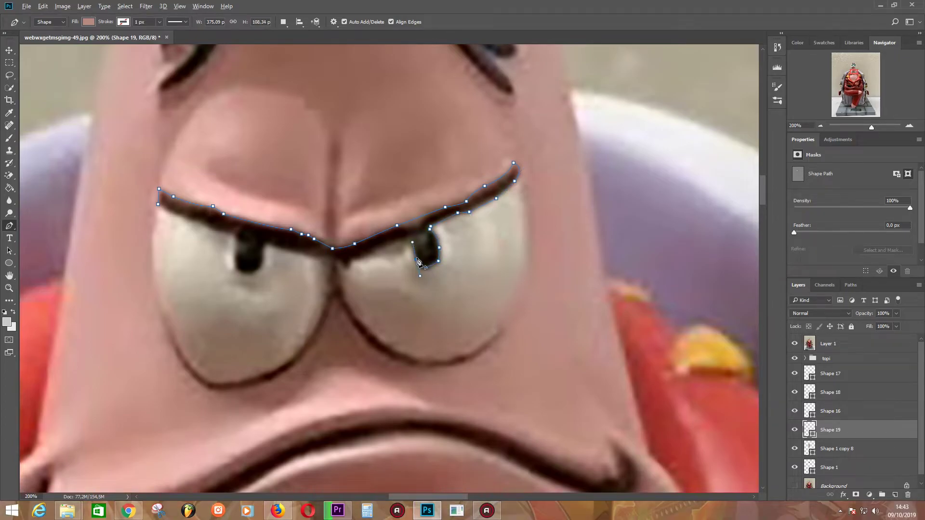
{"action": "left_click", "coordinate": [409, 240]}
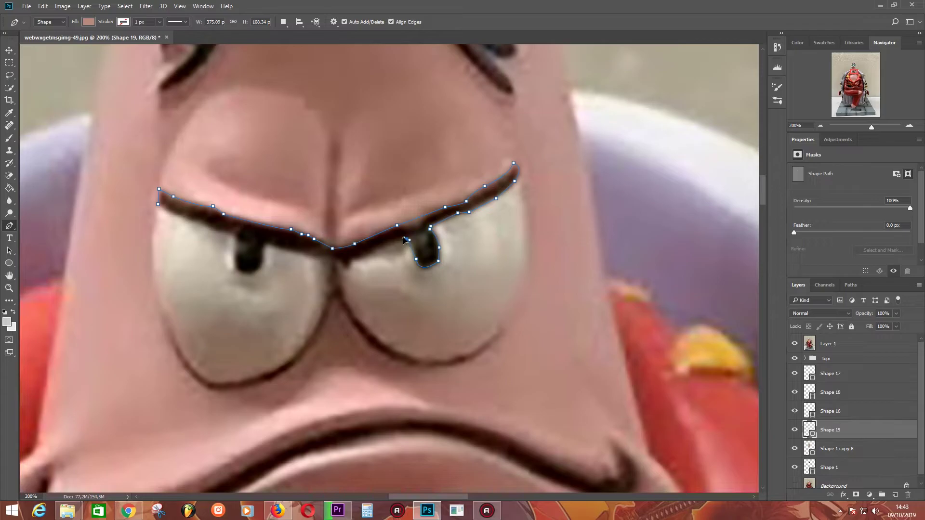
{"action": "left_click", "coordinate": [347, 267]}
{"action": "left_click", "coordinate": [300, 252]}
{"action": "left_click", "coordinate": [266, 244]}
{"action": "left_click", "coordinate": [266, 264]}
{"action": "left_click", "coordinate": [249, 274]}
{"action": "left_click", "coordinate": [237, 268]}
{"action": "left_click", "coordinate": [234, 263]}
{"action": "left_click", "coordinate": [204, 223]}
{"action": "left_click", "coordinate": [159, 204]}
Fill the brow-and-pupil shape black and toggle the photo to check it.
{"action": "double_click", "coordinate": [810, 429]}
{"action": "left_click", "coordinate": [397, 231]}
{"action": "left_click", "coordinate": [825, 334]}
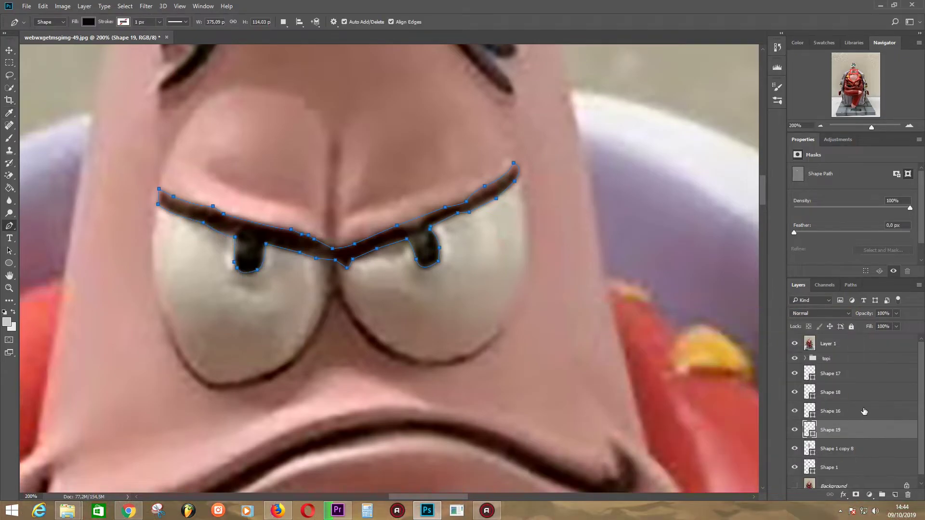
{"action": "left_click", "coordinate": [795, 343]}
{"action": "left_click", "coordinate": [795, 345]}
{"action": "left_click", "coordinate": [795, 345]}
Trace the left eye white from its rim up to the underside of the eyebrow.
{"action": "left_click", "coordinate": [160, 306]}
{"action": "left_click", "coordinate": [191, 366]}
{"action": "left_click_drag", "start_coordinate": [247, 378], "coordinate": [282, 362]}
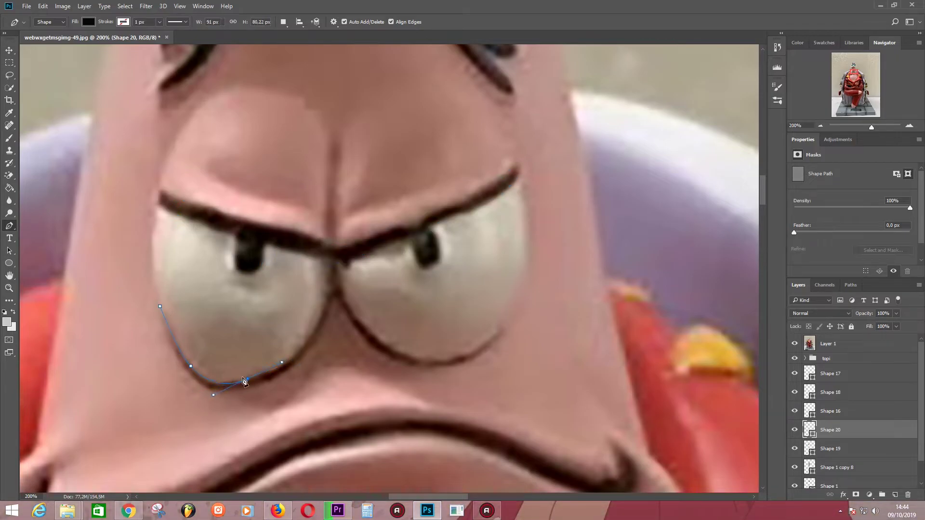
{"action": "left_click", "coordinate": [299, 353]}
{"action": "left_click_drag", "start_coordinate": [324, 297], "coordinate": [324, 268]}
{"action": "left_click", "coordinate": [328, 258]}
{"action": "left_click", "coordinate": [795, 344]}
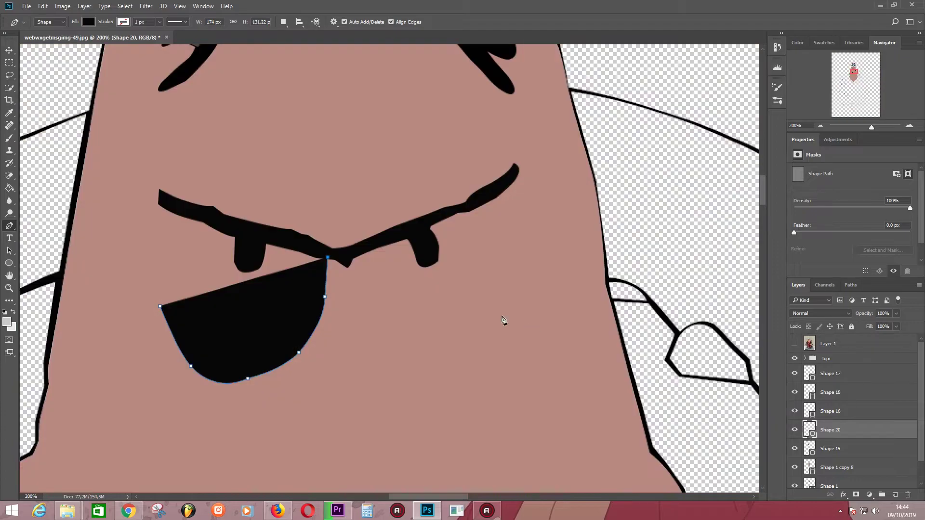
{"action": "left_click", "coordinate": [315, 258]}
{"action": "left_click", "coordinate": [266, 240]}
{"action": "left_click", "coordinate": [211, 224]}
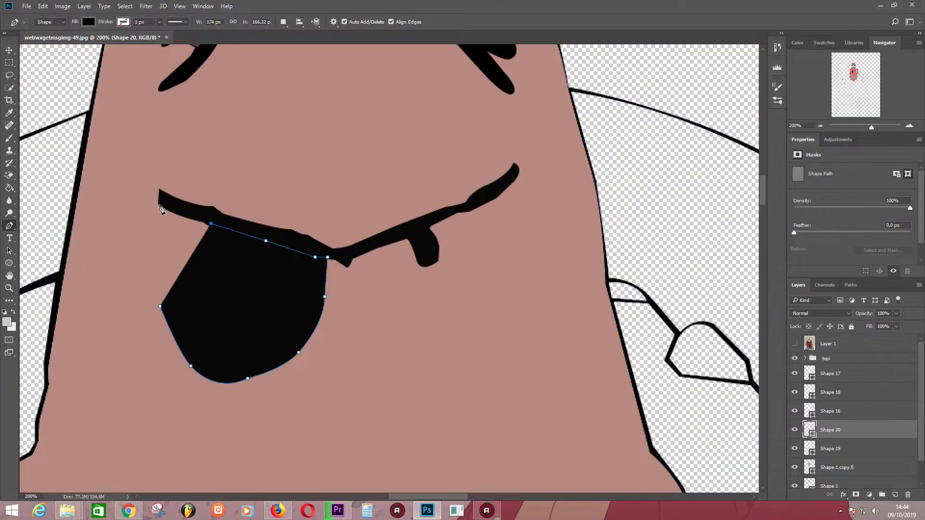
{"action": "left_click", "coordinate": [159, 206]}
{"action": "left_click", "coordinate": [794, 343]}
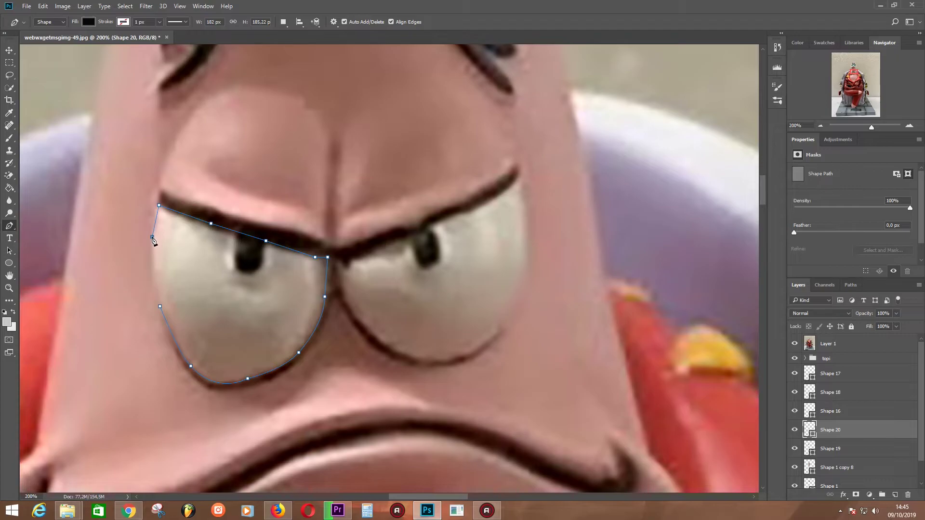
Fill the left eye white and move it below the eyebrow layer, comparing with the photo.
{"action": "double_click", "coordinate": [811, 430]}
{"action": "left_click", "coordinate": [606, 340]}
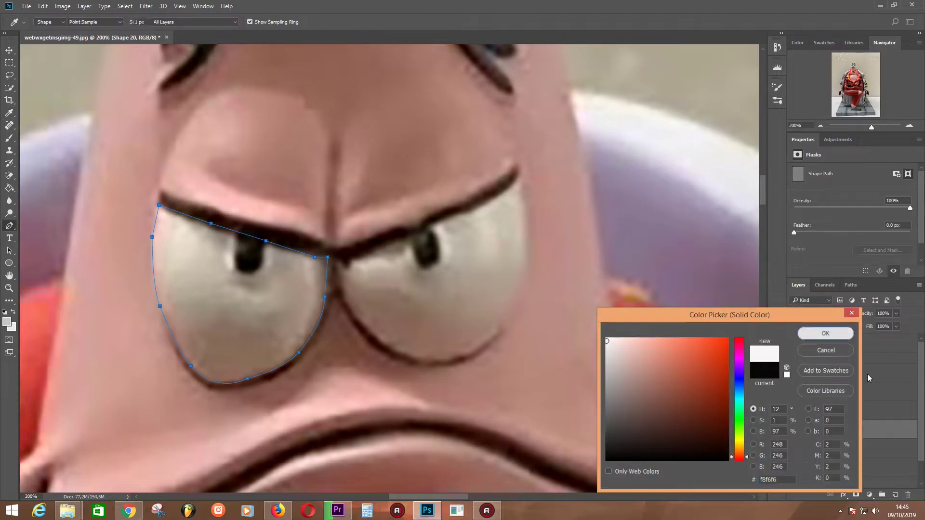
{"action": "left_click", "coordinate": [826, 332]}
{"action": "left_click_drag", "start_coordinate": [831, 430], "coordinate": [848, 455]}
{"action": "left_click", "coordinate": [795, 343]}
{"action": "left_click", "coordinate": [795, 344]}
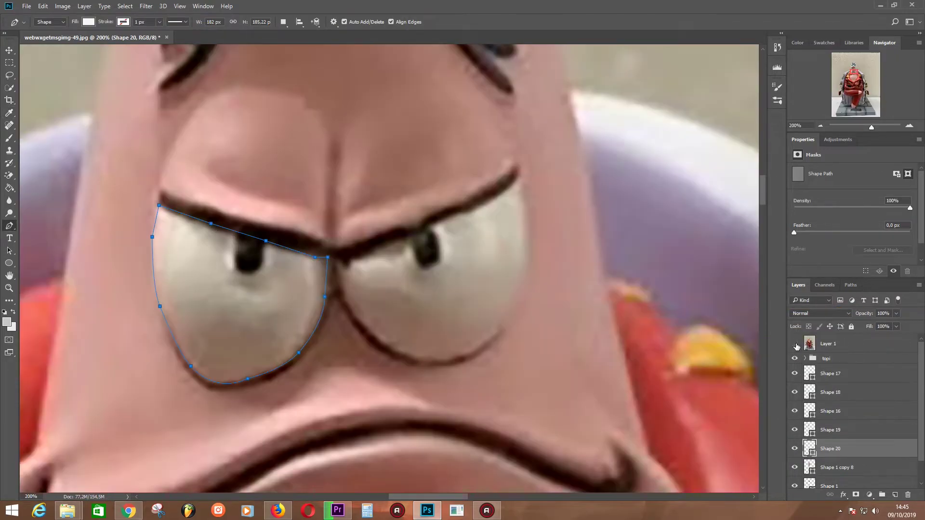
{"action": "left_click", "coordinate": [794, 343]}
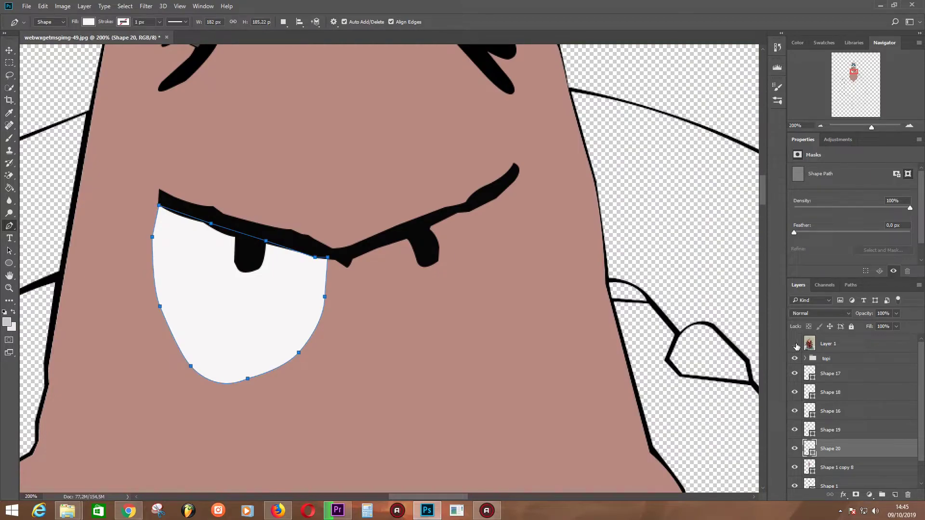
{"action": "left_click", "coordinate": [795, 344]}
Trace the right eye white with curves down, around, and back along the brow.
{"action": "left_click", "coordinate": [337, 261]}
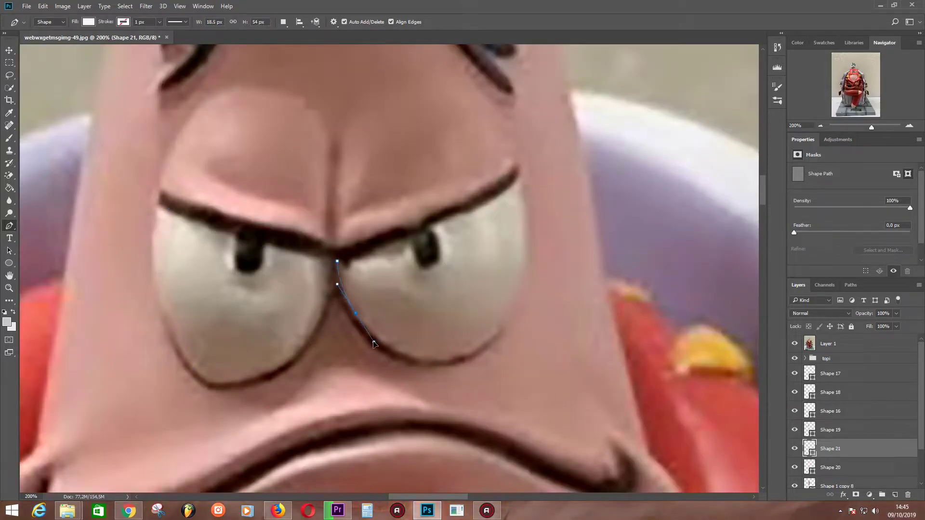
{"action": "mouse_move", "coordinate": [357, 318]}
{"action": "left_mouse_down"}
{"action": "mouse_move", "coordinate": [376, 343]}
{"action": "mouse_move", "coordinate": [434, 362]}
{"action": "left_mouse_up"}
{"action": "left_click_drag", "start_coordinate": [492, 339], "coordinate": [514, 315]}
{"action": "left_click_drag", "start_coordinate": [530, 259], "coordinate": [536, 209]}
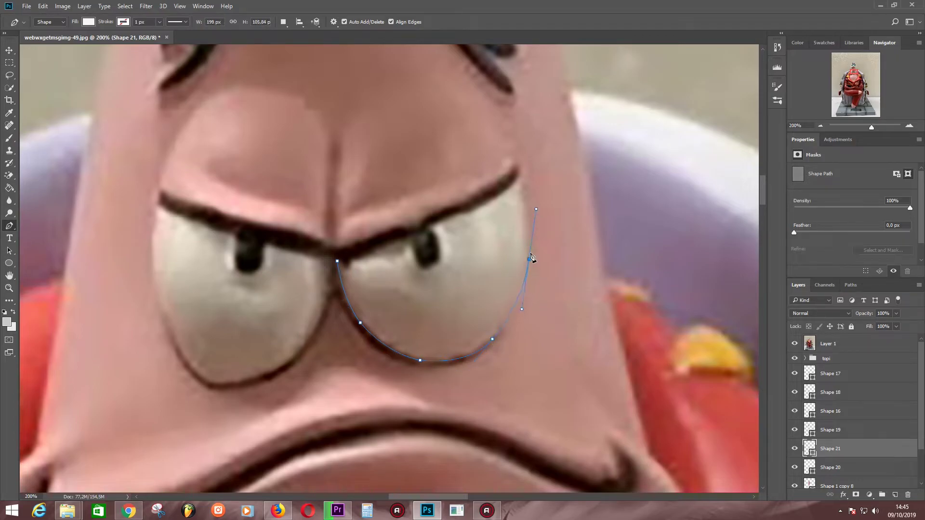
{"action": "left_click_drag", "start_coordinate": [522, 178], "coordinate": [510, 144]}
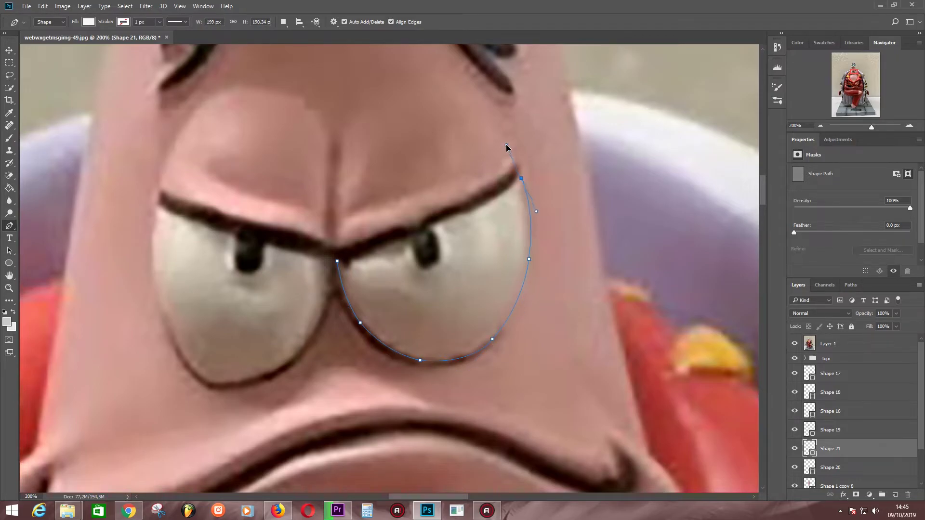
{"action": "left_click", "coordinate": [795, 343]}
{"action": "left_click", "coordinate": [487, 198]}
{"action": "left_click", "coordinate": [447, 214]}
{"action": "left_click", "coordinate": [409, 231]}
{"action": "left_click", "coordinate": [363, 247]}
{"action": "left_click", "coordinate": [338, 261]}
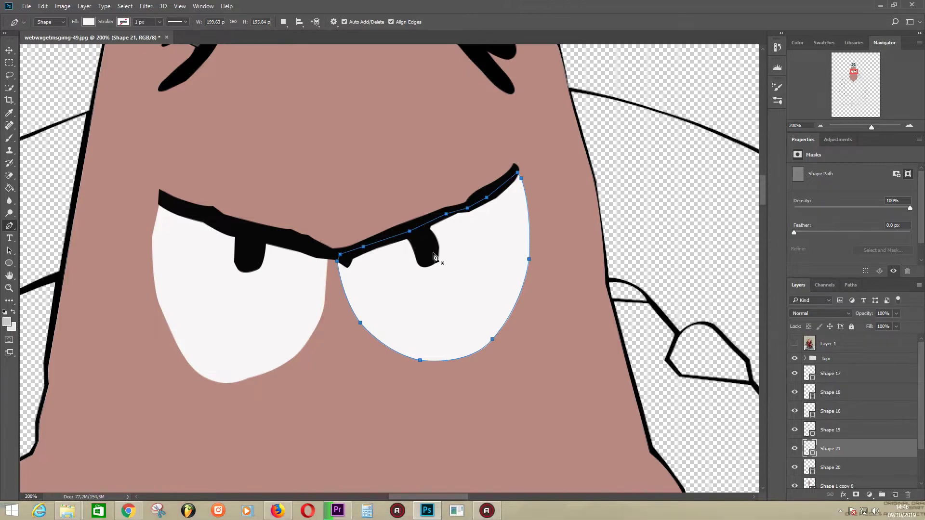
Start a new eye-rim outline at the brow centre with the left eye layer selected.
{"action": "left_click", "coordinate": [850, 467]}
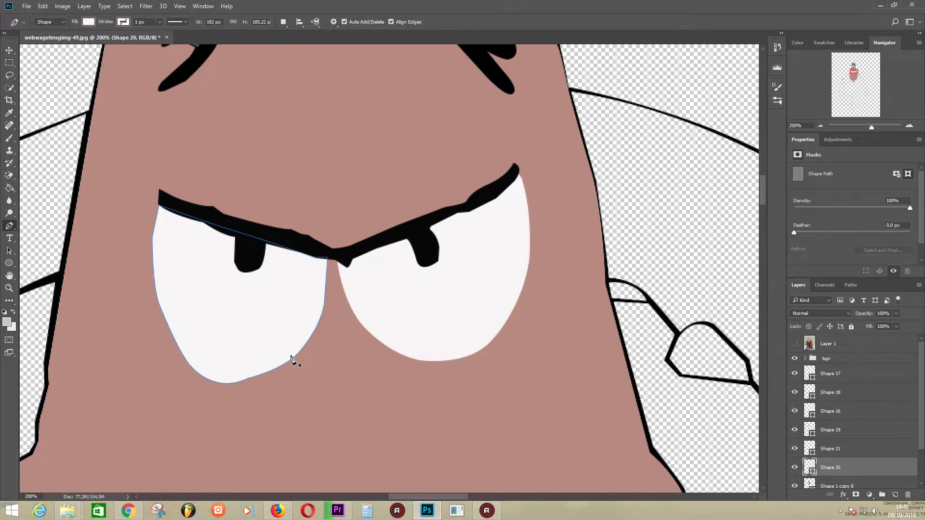
{"action": "left_click", "coordinate": [795, 343]}
{"action": "left_click", "coordinate": [333, 295]}
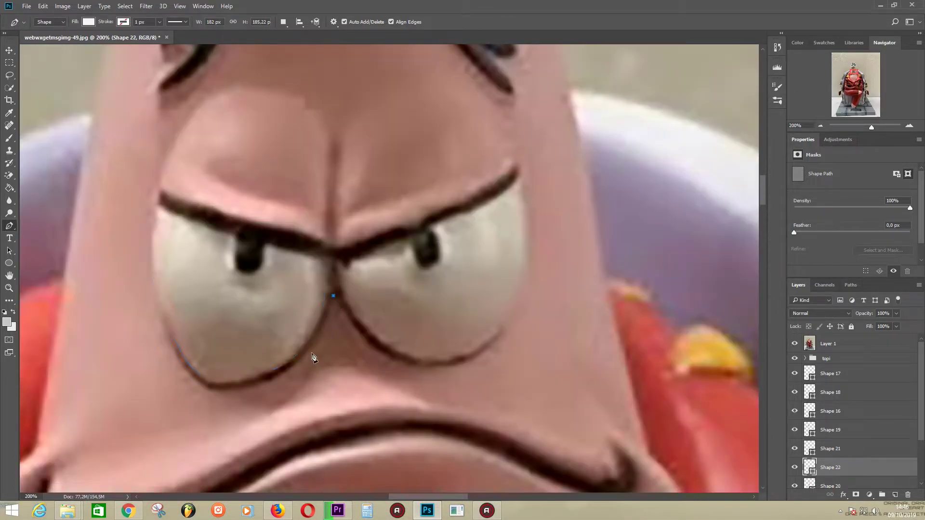
Trace the left eye rim's outer curve and inner edge back up to the brow centre.
{"action": "mouse_move", "coordinate": [290, 368]}
{"action": "left_mouse_down"}
{"action": "mouse_move", "coordinate": [248, 396]}
{"action": "mouse_move", "coordinate": [272, 377]}
{"action": "left_mouse_up"}
{"action": "left_click_drag", "start_coordinate": [211, 391], "coordinate": [242, 398]}
{"action": "left_click", "coordinate": [794, 344]}
{"action": "left_click", "coordinate": [158, 300]}
{"action": "left_click", "coordinate": [184, 336]}
{"action": "left_click", "coordinate": [258, 345]}
{"action": "left_click", "coordinate": [289, 325]}
{"action": "left_click", "coordinate": [318, 302]}
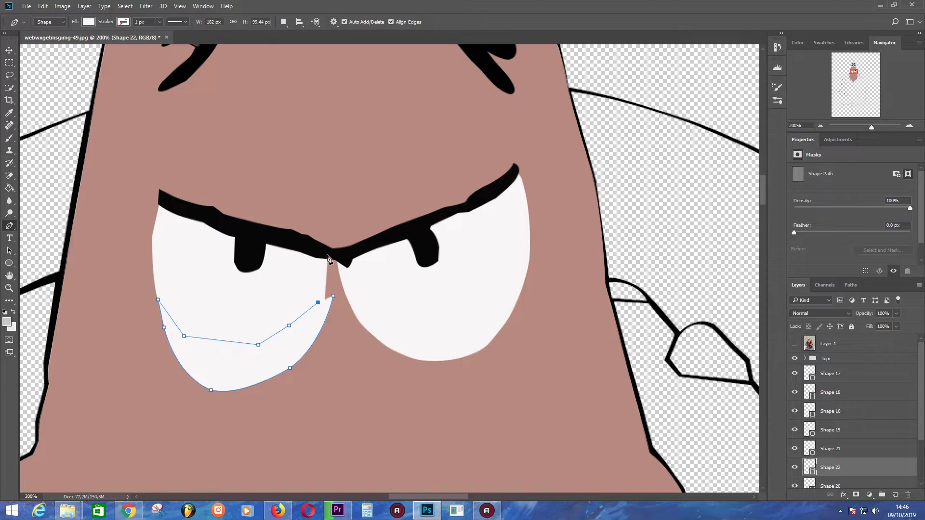
{"action": "left_click", "coordinate": [328, 256]}
Trace the right eye rim to its outer corner and close the rim outline.
{"action": "left_click", "coordinate": [348, 285]}
{"action": "left_click", "coordinate": [416, 347]}
{"action": "left_click", "coordinate": [472, 336]}
{"action": "left_click", "coordinate": [501, 312]}
{"action": "left_click", "coordinate": [513, 281]}
{"action": "left_click", "coordinate": [516, 254]}
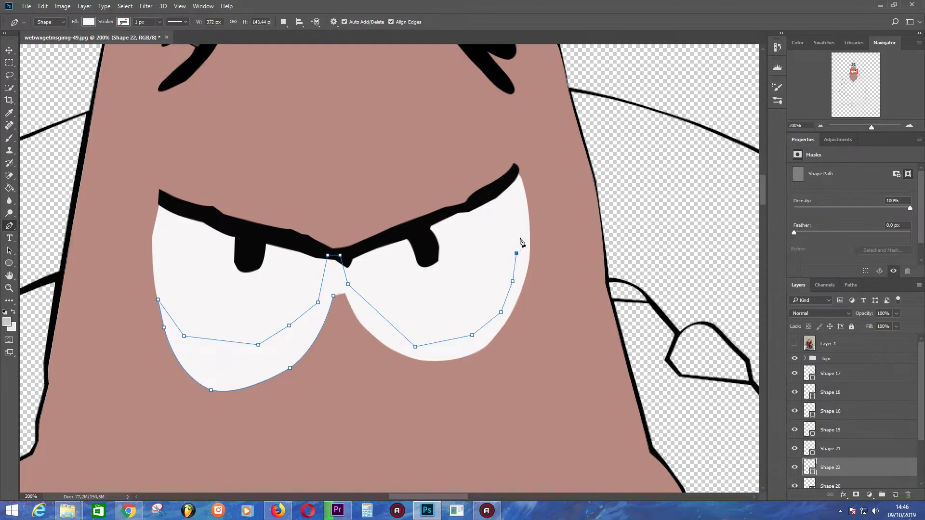
{"action": "left_click", "coordinate": [794, 344]}
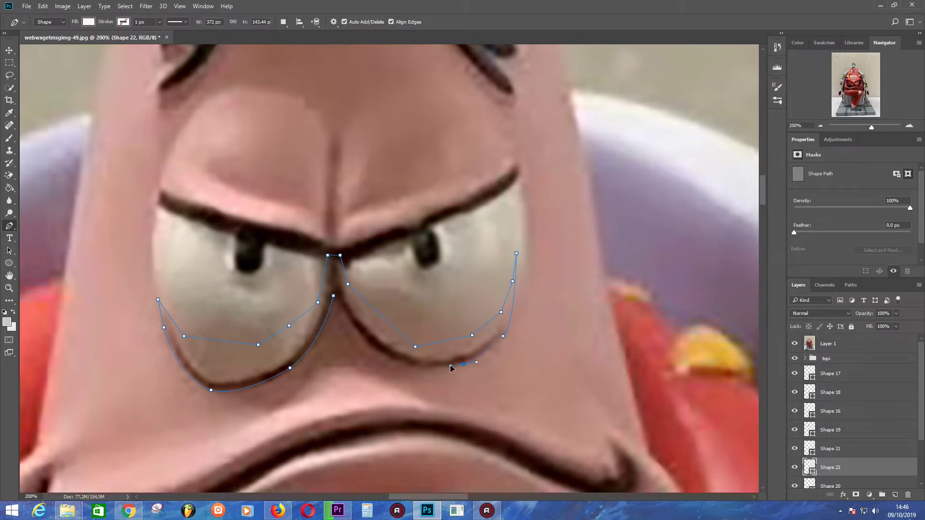
{"action": "left_click", "coordinate": [403, 363]}
{"action": "left_click", "coordinate": [343, 306]}
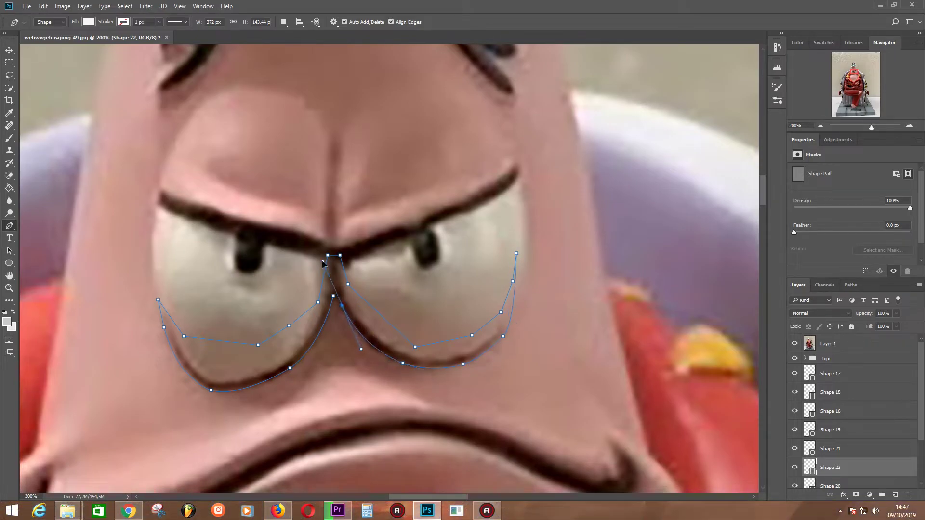
{"action": "left_click", "coordinate": [336, 296]}
Fill the rim shape dark, move the white eye shape above it, and zoom out.
{"action": "double_click", "coordinate": [810, 468]}
{"action": "left_click", "coordinate": [626, 477]}
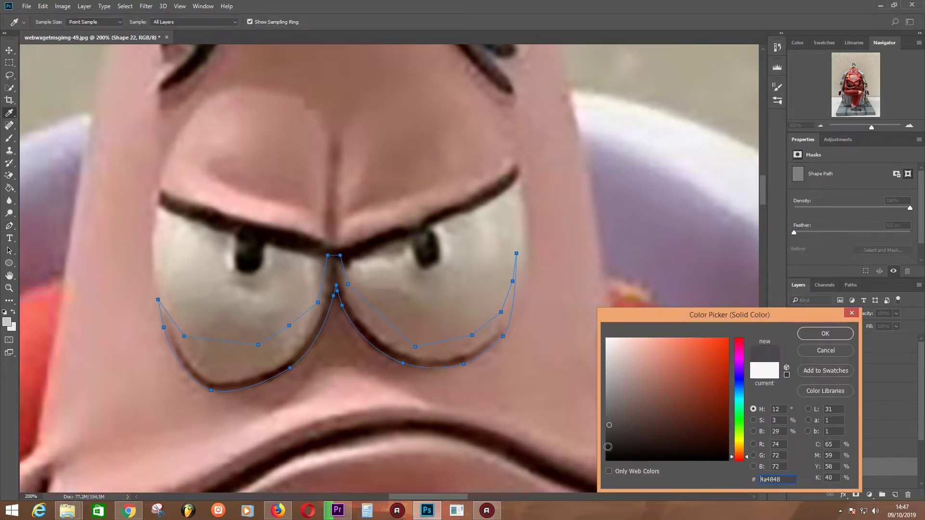
{"action": "left_click", "coordinate": [826, 330]}
{"action": "left_click", "coordinate": [794, 344]}
{"action": "scroll", "coordinate": [848, 410], "scroll_direction": "down", "scroll_amount": 2}
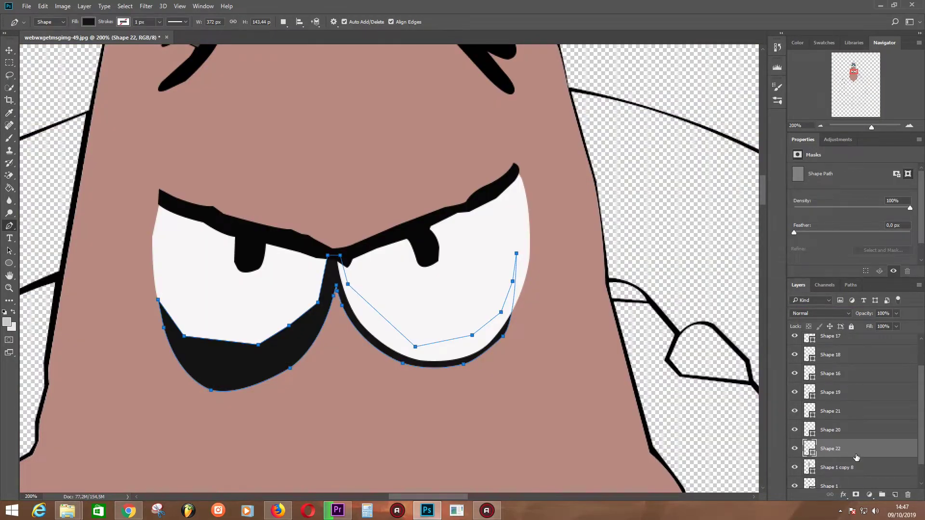
{"action": "left_click_drag", "start_coordinate": [848, 448], "coordinate": [863, 420]}
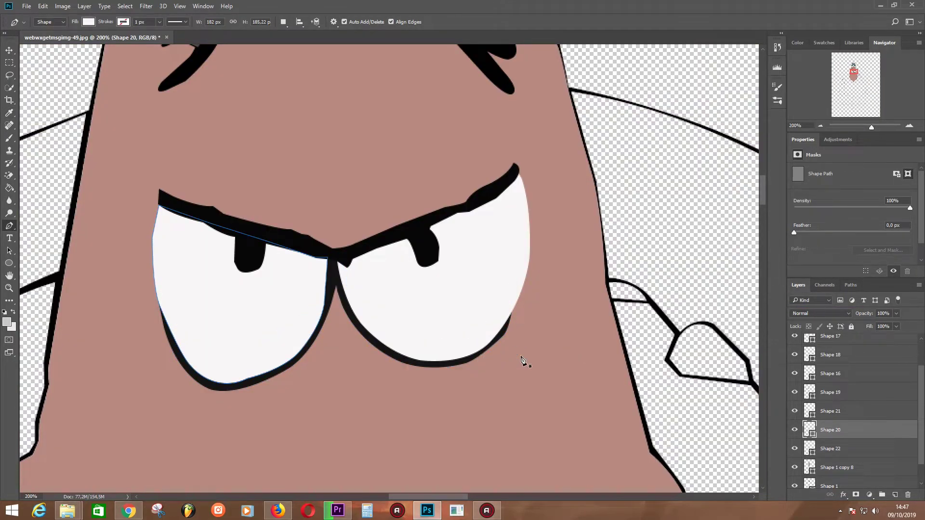
{"action": "key", "text": "ctrl+minus"}
{"action": "key", "text": "ctrl+minus"}
{"action": "key", "text": "ctrl+minus"}
{"action": "scroll", "coordinate": [862, 395], "scroll_direction": "up", "scroll_amount": 2}
{"action": "left_click", "coordinate": [840, 345]}
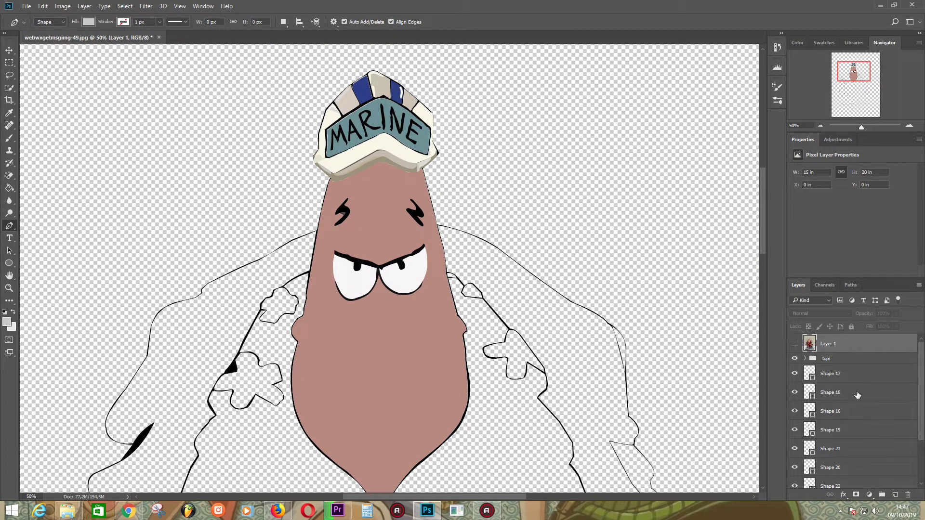
Draw a grey shading sliver along the right eye's outer edge.
{"action": "key", "text": "ctrl+plus"}
{"action": "key", "text": "ctrl+plus"}
{"action": "key", "text": "ctrl+plus"}
{"action": "left_click", "coordinate": [538, 182]}
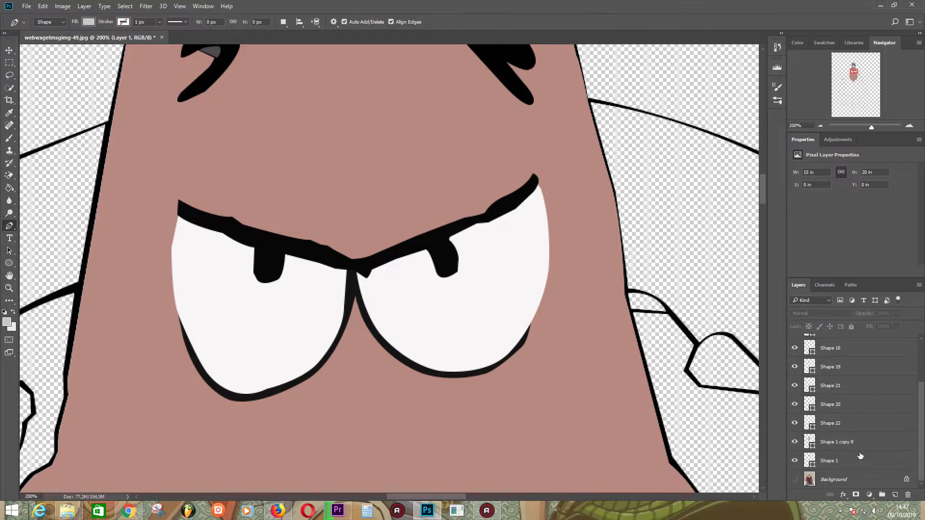
{"action": "mouse_move", "coordinate": [542, 311]}
{"action": "left_mouse_down"}
{"action": "mouse_move", "coordinate": [514, 385]}
{"action": "mouse_move", "coordinate": [490, 373]}
{"action": "left_mouse_up"}
{"action": "left_click", "coordinate": [541, 209]}
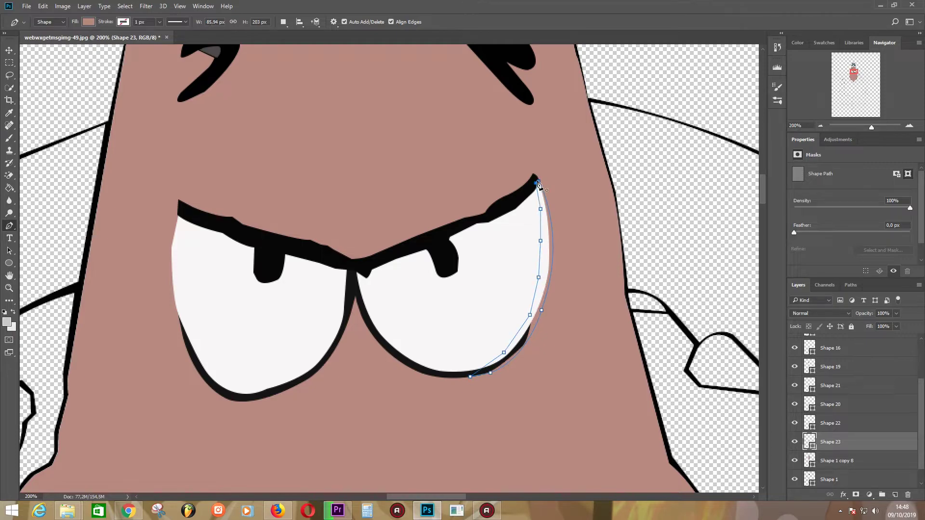
{"action": "double_click", "coordinate": [814, 447]}
{"action": "left_click", "coordinate": [617, 402]}
{"action": "left_click", "coordinate": [826, 332]}
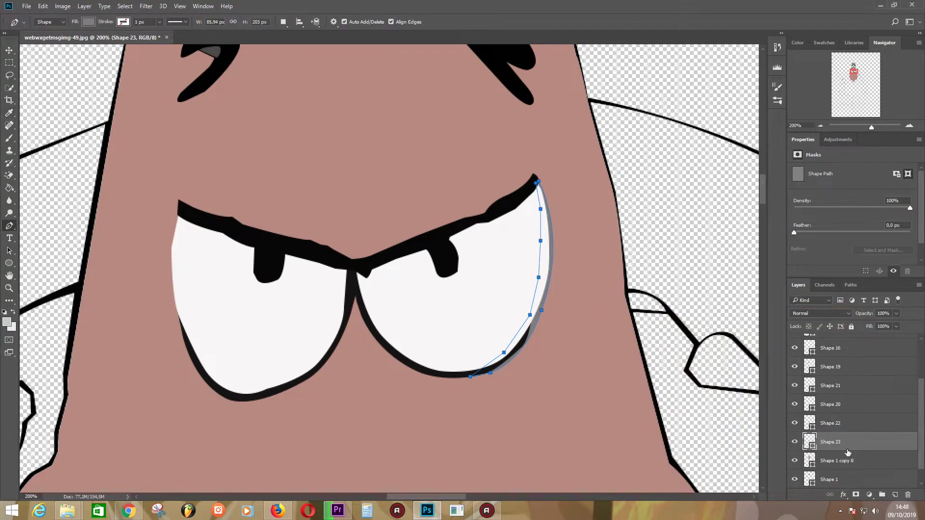
Draw a matching grey shading sliver along the left eye's outer edge.
{"action": "left_click", "coordinate": [848, 460]}
{"action": "left_click", "coordinate": [178, 216]}
{"action": "left_click_drag", "start_coordinate": [184, 338], "coordinate": [211, 401]}
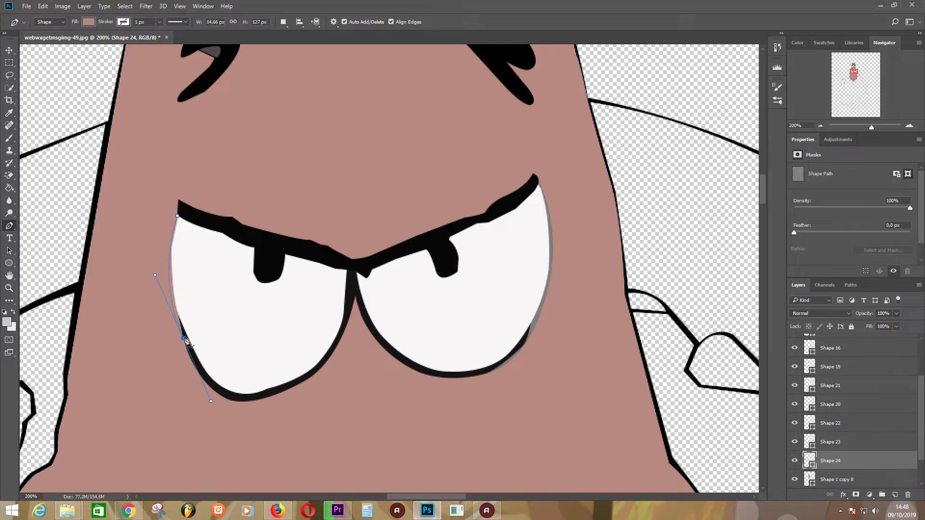
{"action": "left_click", "coordinate": [186, 326]}
{"action": "left_click", "coordinate": [182, 304]}
{"action": "left_click", "coordinate": [175, 271]}
{"action": "left_click", "coordinate": [175, 244]}
{"action": "left_click", "coordinate": [179, 223]}
{"action": "left_click", "coordinate": [179, 215]}
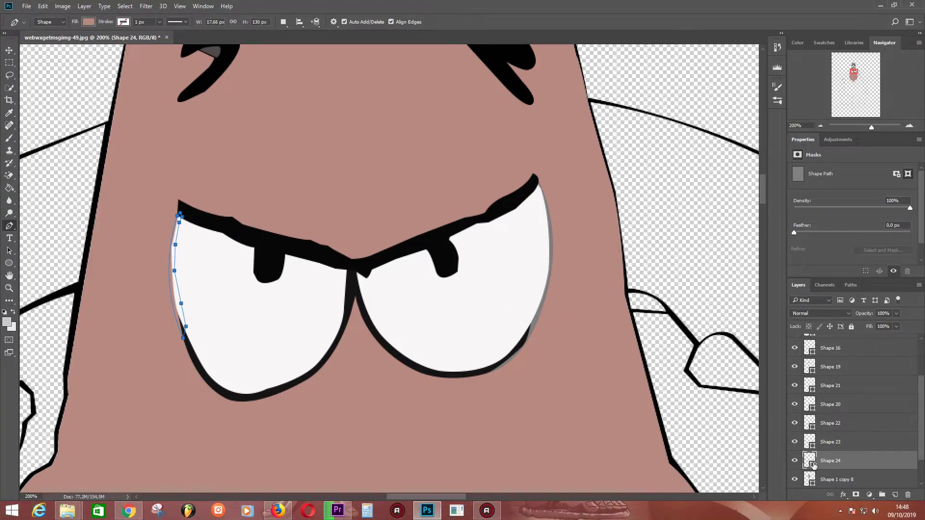
{"action": "double_click", "coordinate": [813, 461]}
{"action": "left_click", "coordinate": [826, 333]}
Turn the reference photo back on and reframe the view around the head and mouth.
{"action": "key", "text": "ctrl+minus"}
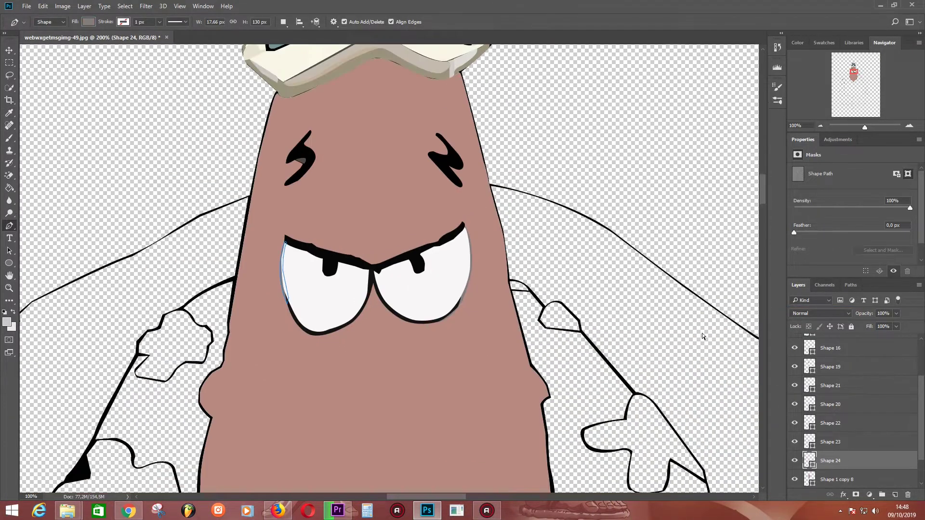
{"action": "scroll", "coordinate": [848, 385], "scroll_direction": "up", "scroll_amount": 3}
{"action": "left_click", "coordinate": [838, 343]}
{"action": "key", "text": "ctrl+minus"}
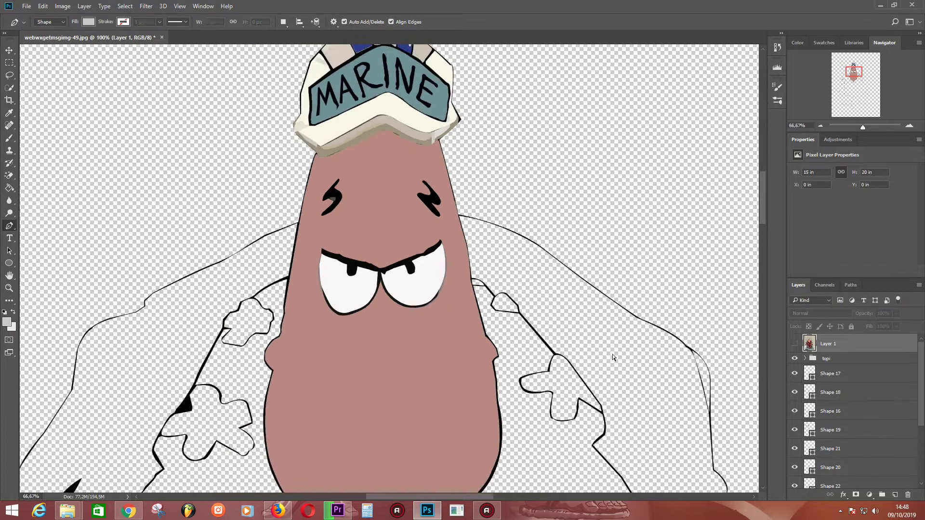
{"action": "key", "text": "ctrl+minus"}
{"action": "key", "text": "ctrl+minus"}
{"action": "key", "text": "ctrl+minus"}
{"action": "key", "text": "ctrl+plus"}
{"action": "key", "text": "ctrl+plus"}
{"action": "key", "text": "ctrl+plus"}
{"action": "left_click", "coordinate": [794, 344]}
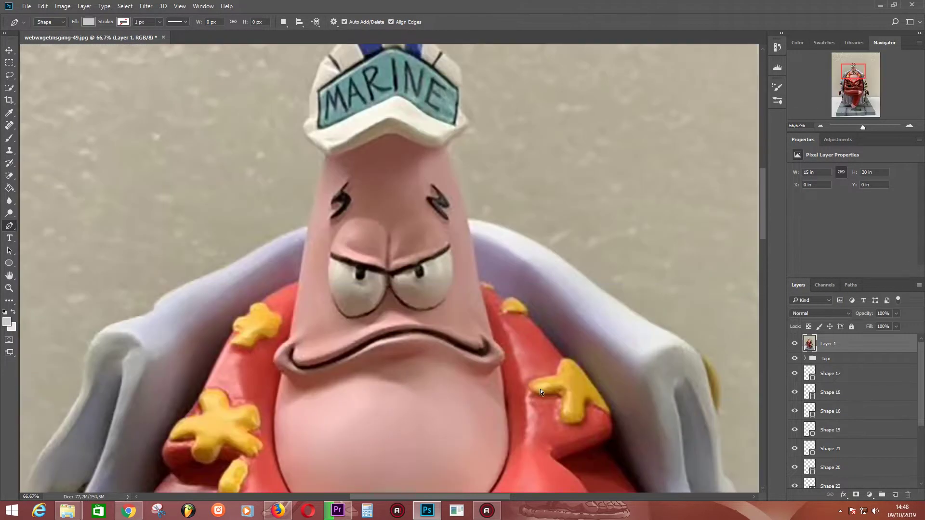
{"action": "key", "text": "ctrl+plus"}
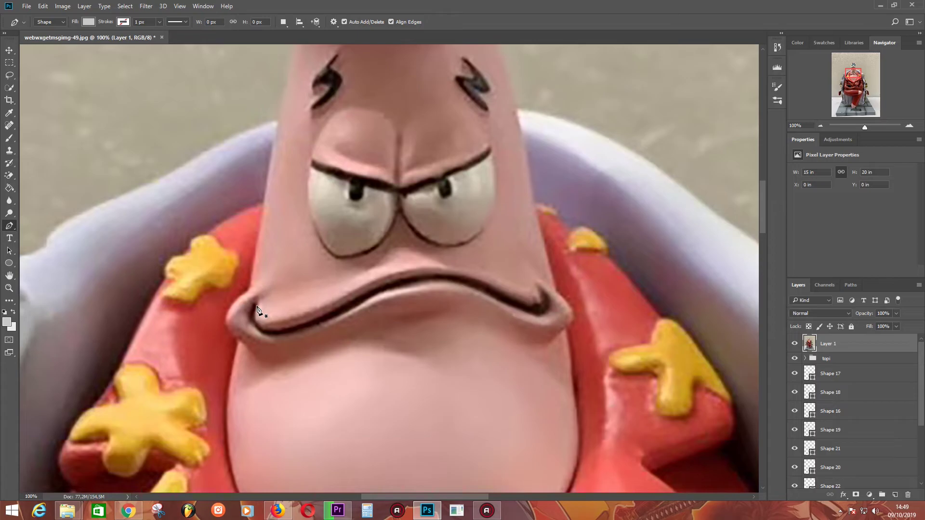
Pen-trace Shape 25 along the frowning mouth's upper edge, from the left corner to the right tip.
{"action": "left_click", "coordinate": [256, 306]}
{"action": "left_click_drag", "start_coordinate": [254, 317], "coordinate": [294, 339]}
{"action": "left_click", "coordinate": [263, 331]}
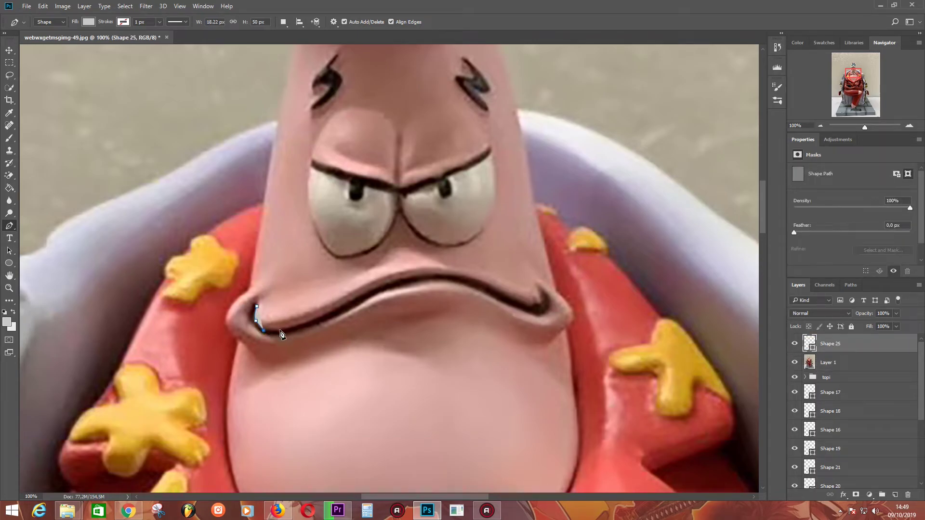
{"action": "left_click", "coordinate": [335, 309]}
{"action": "left_click", "coordinate": [393, 281]}
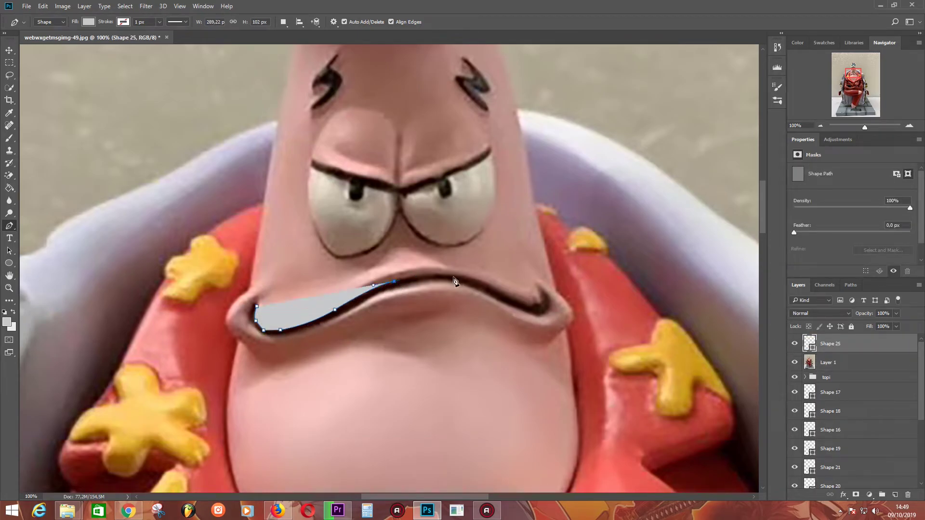
{"action": "left_click_drag", "start_coordinate": [458, 276], "coordinate": [491, 280]}
{"action": "left_click", "coordinate": [459, 276], "text": "alt"}
{"action": "left_click_drag", "start_coordinate": [510, 298], "coordinate": [534, 312]}
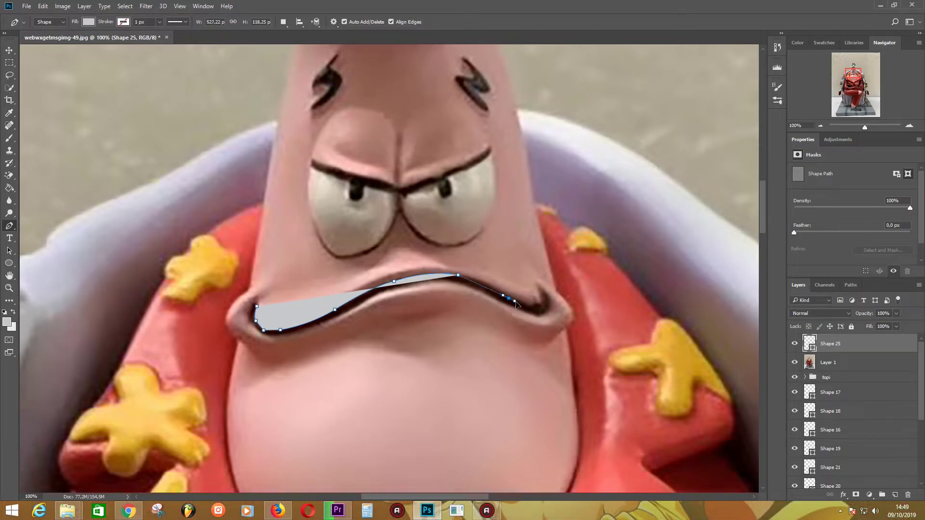
{"action": "left_click", "coordinate": [511, 299], "text": "alt"}
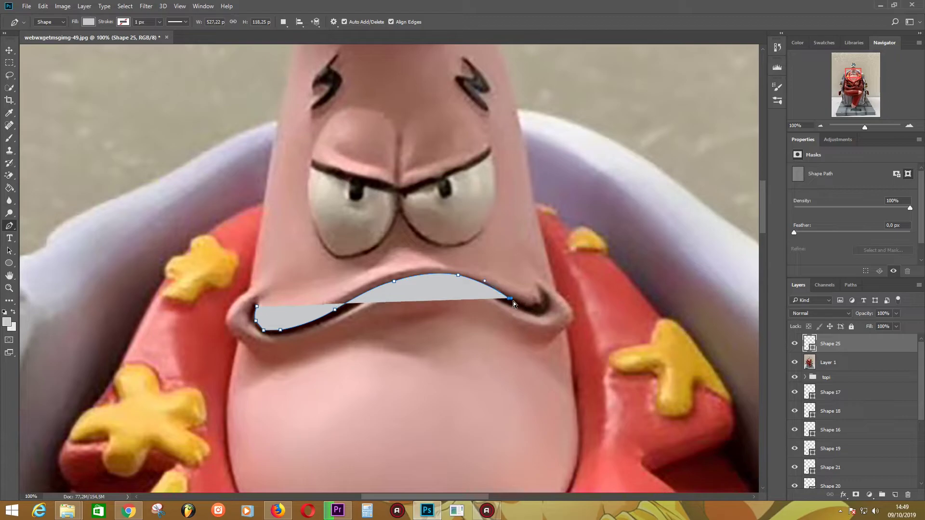
{"action": "left_click", "coordinate": [532, 307]}
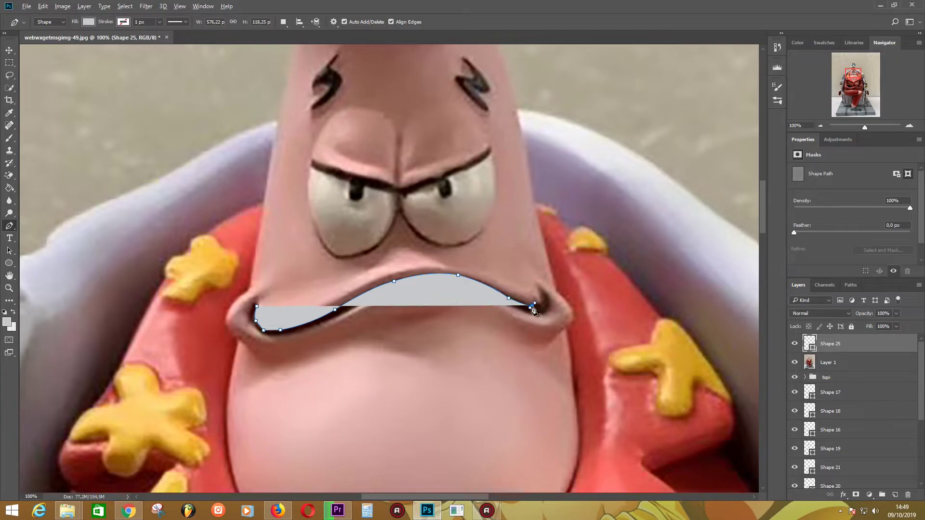
{"action": "left_click_drag", "start_coordinate": [538, 302], "coordinate": [546, 293]}
{"action": "left_click", "coordinate": [550, 309]}
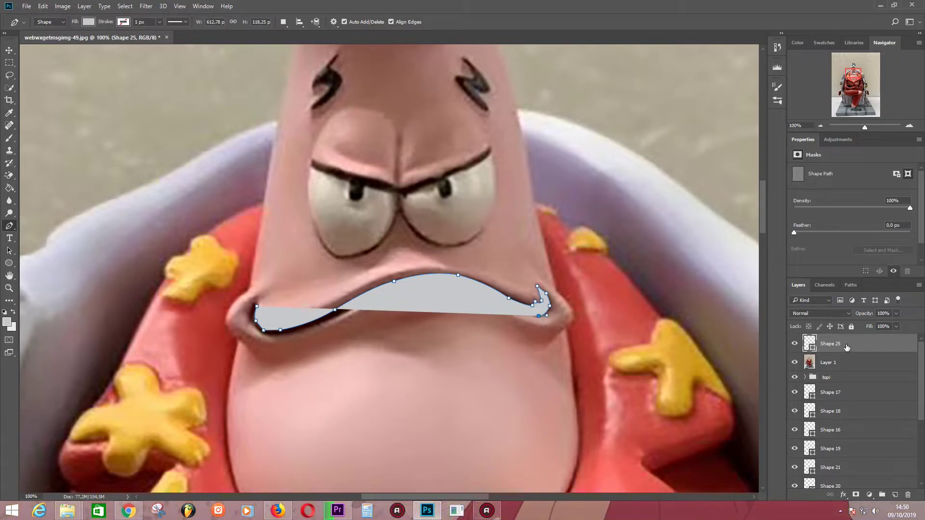
Set Shape 25's Fill to 0%, then trace the mouth's underside back and close the outline.
{"action": "left_click_drag", "start_coordinate": [896, 326], "coordinate": [848, 337]}
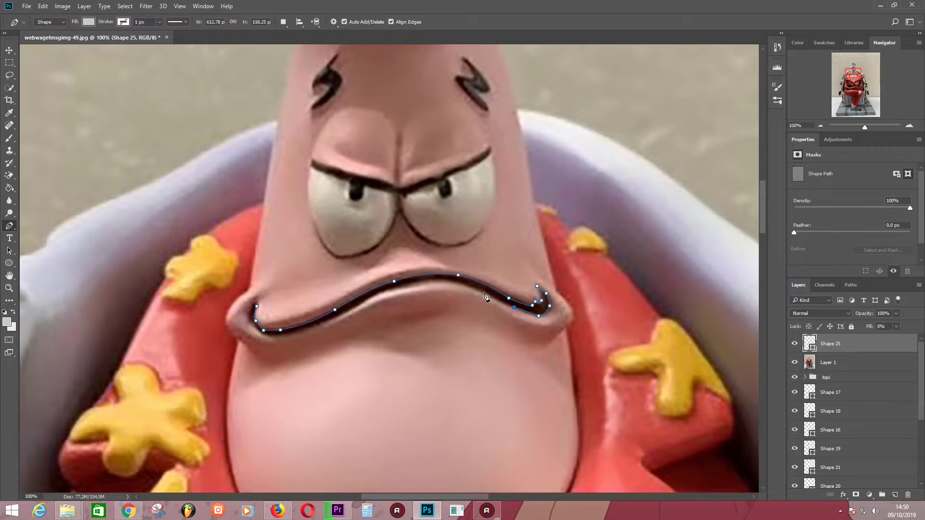
{"action": "left_click", "coordinate": [387, 289]}
{"action": "left_click", "coordinate": [362, 303]}
{"action": "left_click", "coordinate": [338, 317]}
{"action": "left_click", "coordinate": [307, 329]}
{"action": "left_click_drag", "start_coordinate": [263, 337], "coordinate": [248, 322]}
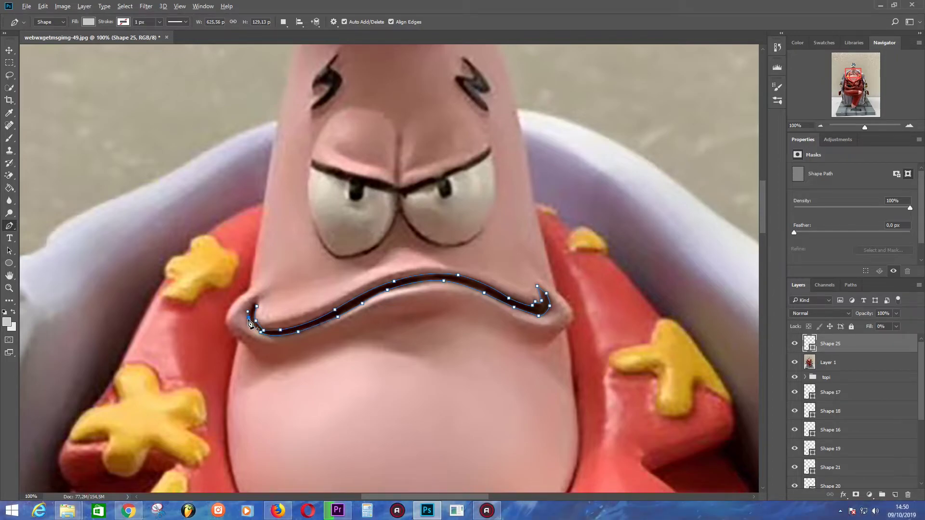
{"action": "left_click", "coordinate": [255, 306]}
Colour the mouth 020202, raise Fill to 100%, and compare it against the reference photo.
{"action": "double_click", "coordinate": [814, 348]}
{"action": "left_click", "coordinate": [474, 299]}
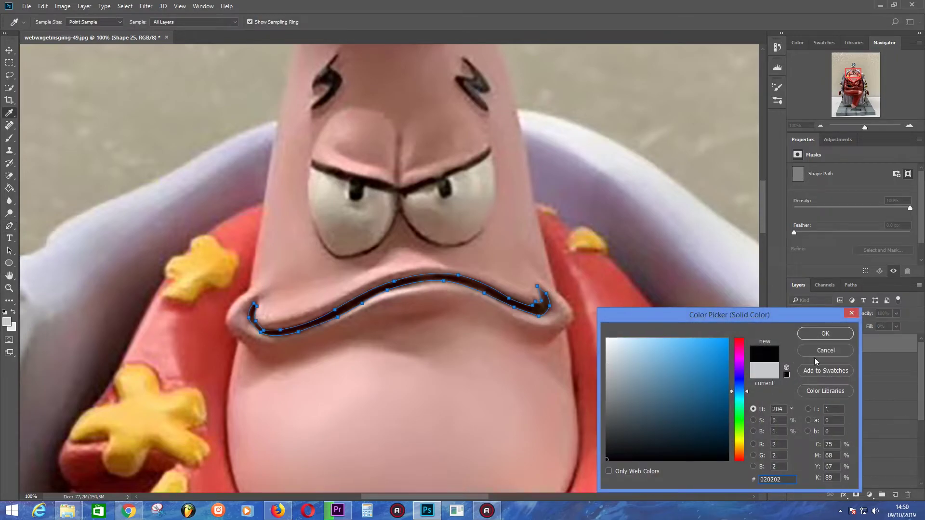
{"action": "left_click", "coordinate": [826, 334]}
{"action": "left_click", "coordinate": [795, 363]}
{"action": "left_click", "coordinate": [896, 326]}
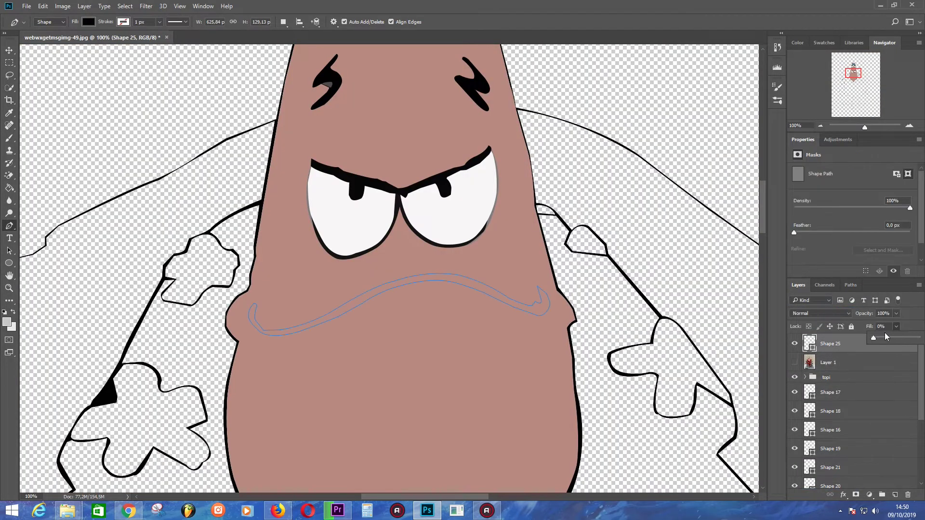
{"action": "left_click_drag", "start_coordinate": [885, 336], "coordinate": [912, 346]}
{"action": "left_click", "coordinate": [795, 363]}
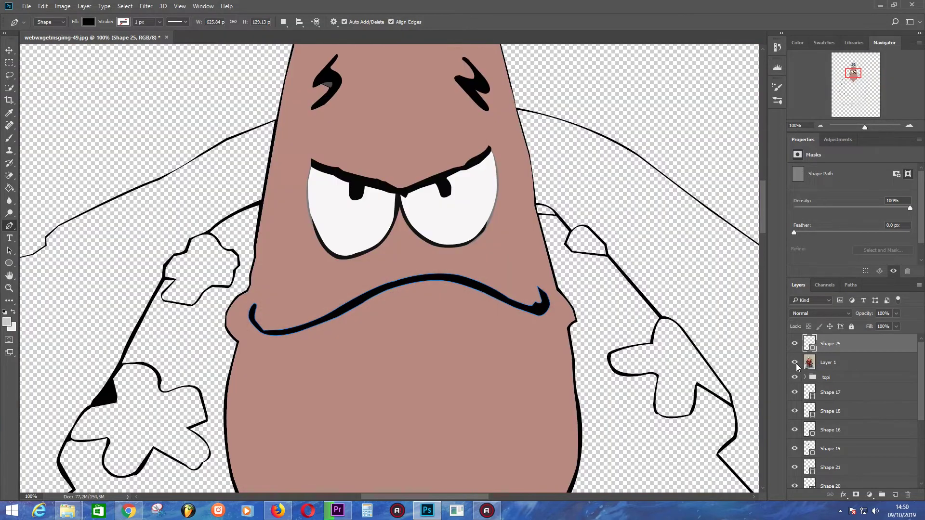
{"action": "left_click", "coordinate": [795, 364]}
{"action": "left_click", "coordinate": [795, 364]}
{"action": "left_click", "coordinate": [796, 363]}
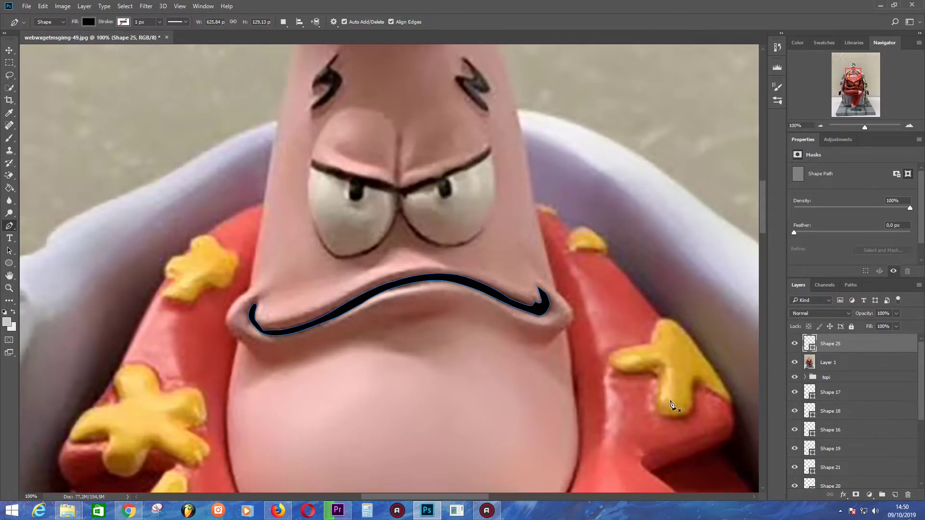
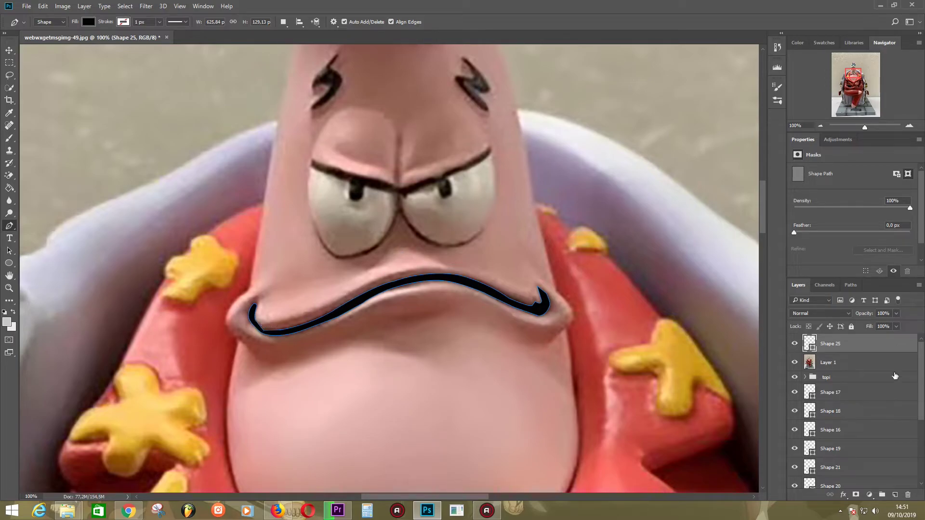
Trace a closed curved shape over the upper lip along the black mouth line.
{"action": "left_click", "coordinate": [865, 362]}
{"action": "left_click", "coordinate": [254, 316]}
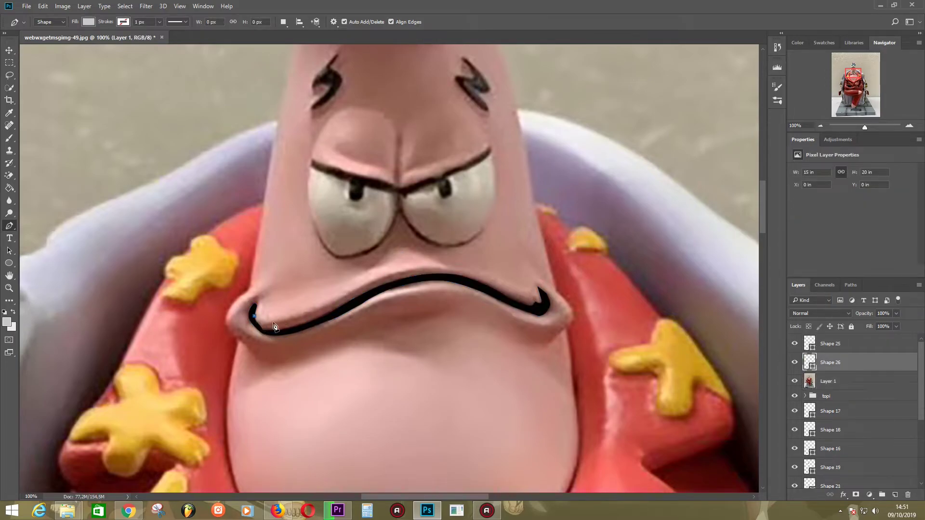
{"action": "left_click_drag", "start_coordinate": [286, 318], "coordinate": [296, 315]}
{"action": "left_click_drag", "start_coordinate": [344, 295], "coordinate": [352, 290]}
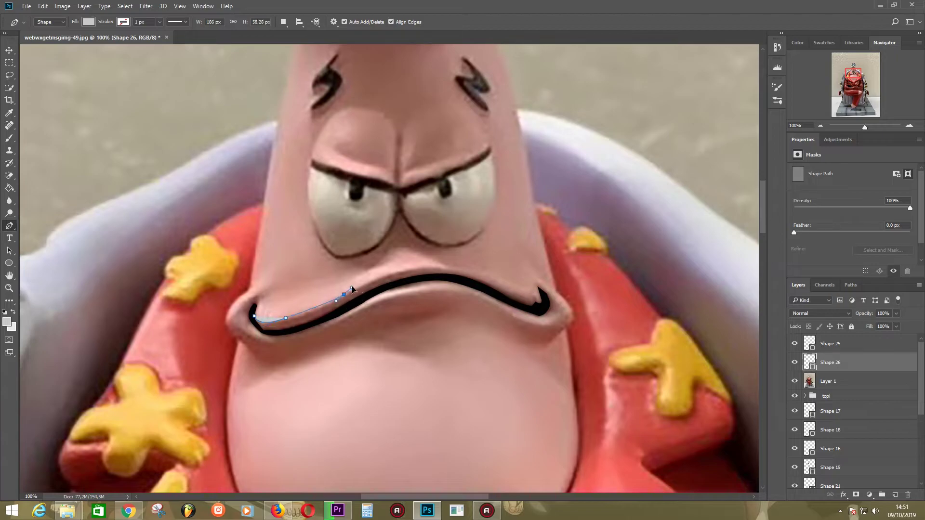
{"action": "left_click_drag", "start_coordinate": [419, 268], "coordinate": [448, 267]}
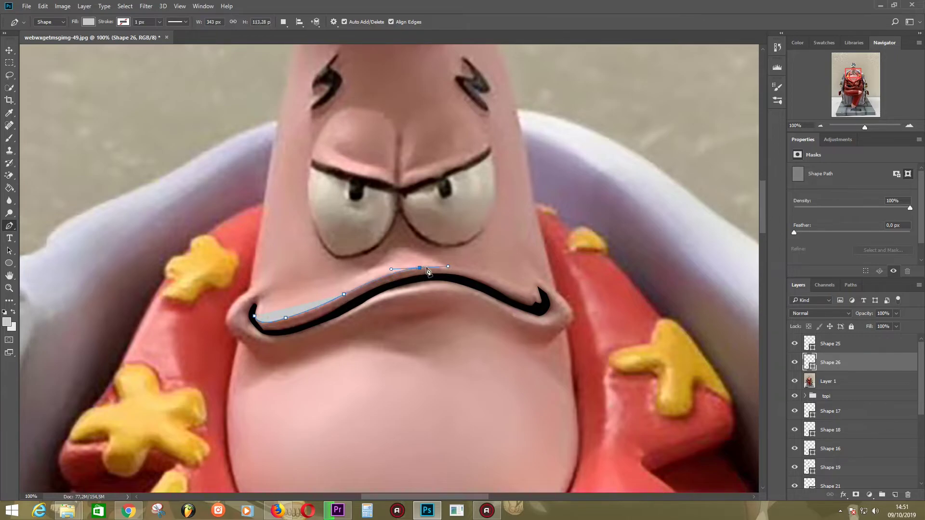
{"action": "left_click", "coordinate": [499, 283]}
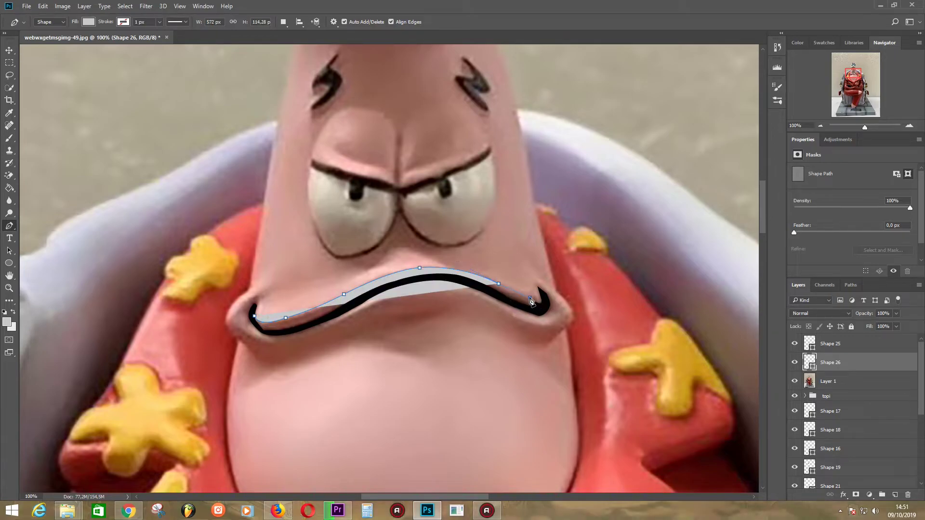
{"action": "left_click", "coordinate": [530, 299]}
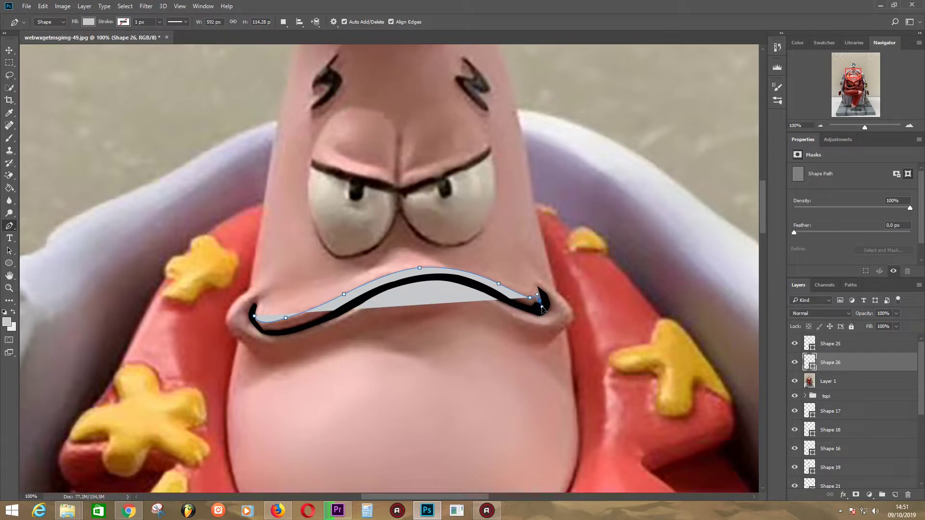
{"action": "left_click", "coordinate": [543, 308]}
{"action": "left_click_drag", "start_coordinate": [498, 293], "coordinate": [455, 278]}
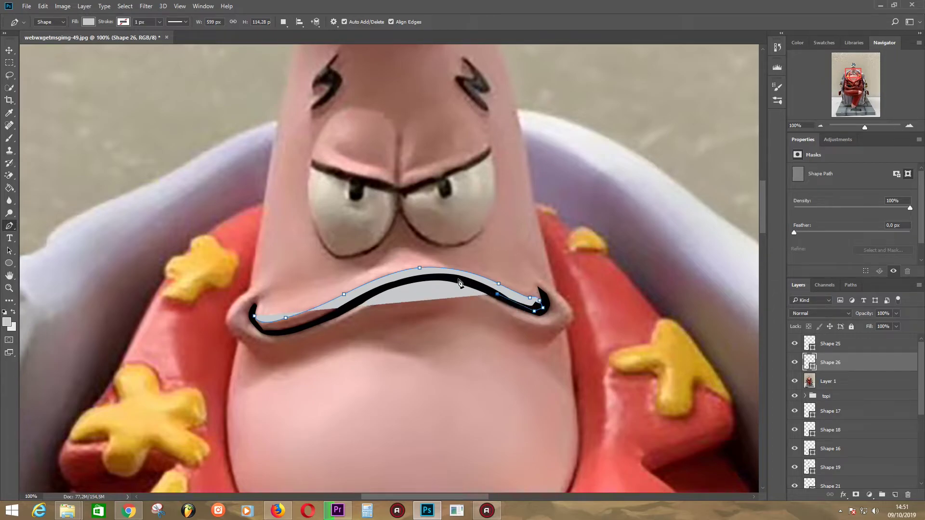
{"action": "left_click", "coordinate": [401, 283]}
{"action": "left_click_drag", "start_coordinate": [340, 313], "coordinate": [260, 331]}
{"action": "left_click", "coordinate": [255, 317]}
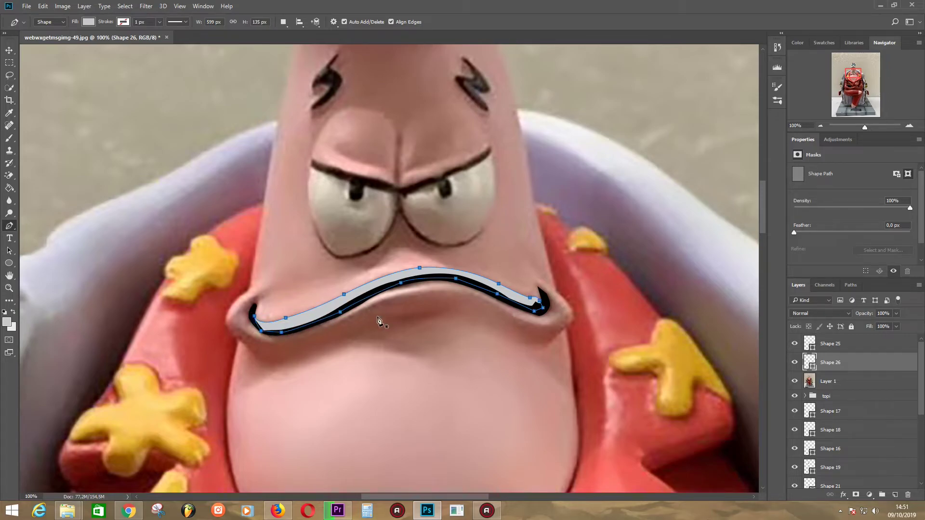
Fill the lip shape with brown sampled from the photo, then hide Layer 1.
{"action": "double_click", "coordinate": [810, 363]}
{"action": "left_click", "coordinate": [424, 301]}
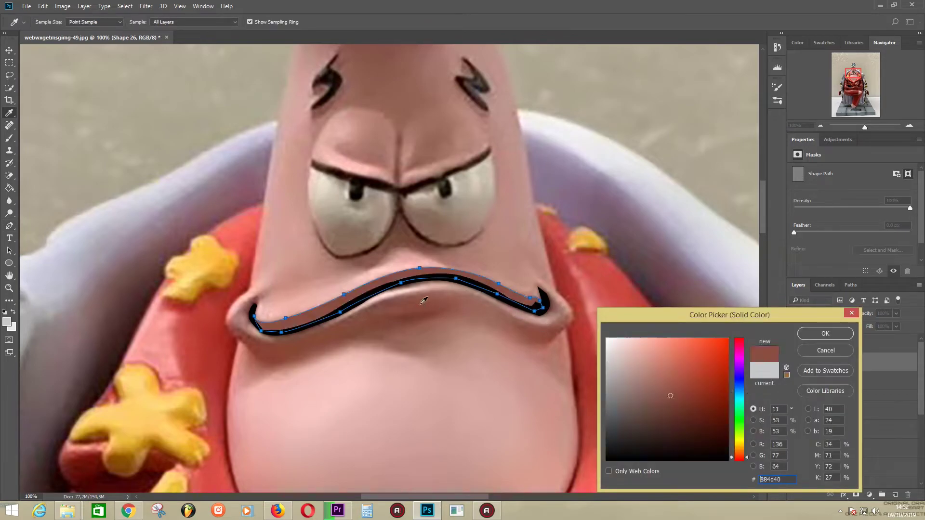
{"action": "left_click", "coordinate": [839, 333]}
{"action": "left_click", "coordinate": [842, 375]}
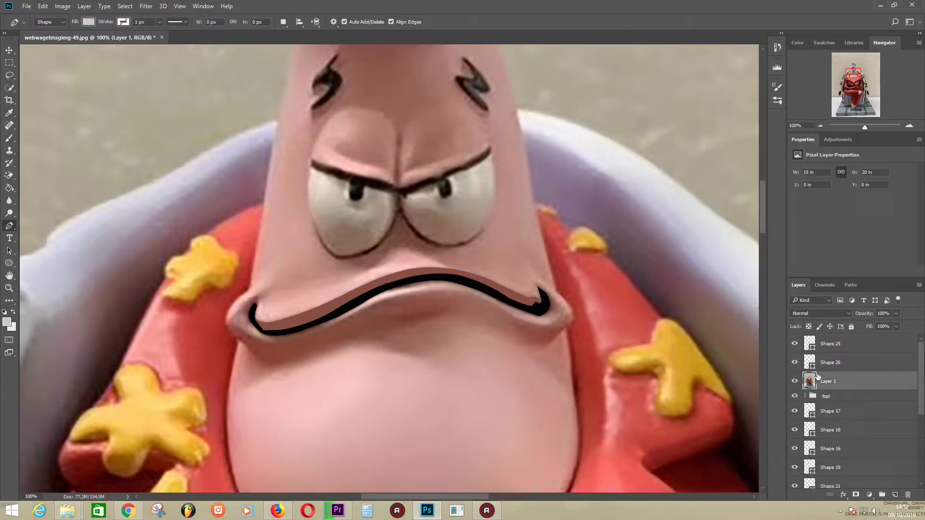
{"action": "left_click", "coordinate": [795, 382]}
Toggle the reference photo to check the lip, and scroll back to the mouth area.
{"action": "scroll", "coordinate": [588, 354], "scroll_direction": "down", "scroll_amount": 3}
{"action": "scroll", "coordinate": [562, 360], "scroll_direction": "down", "scroll_amount": 3}
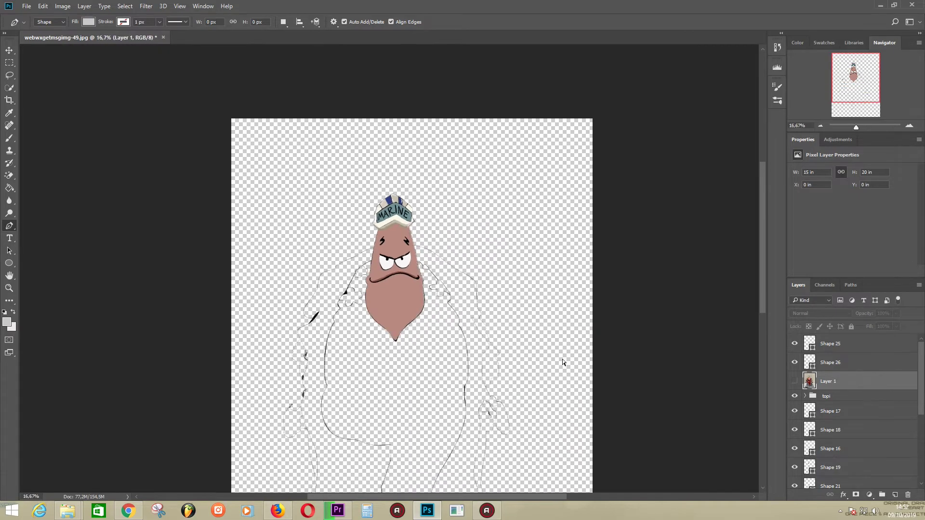
{"action": "left_click", "coordinate": [487, 511]}
{"action": "left_click", "coordinate": [795, 381]}
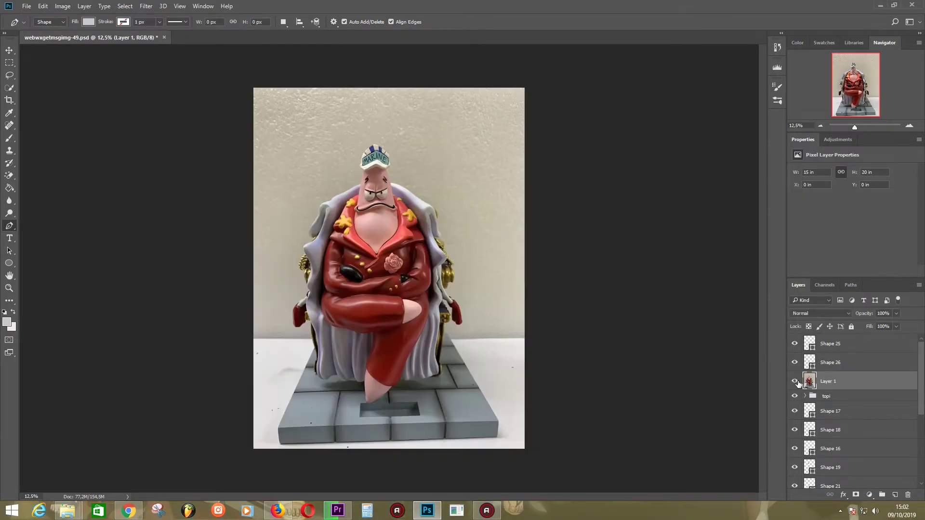
{"action": "left_click", "coordinate": [795, 382]}
{"action": "left_click", "coordinate": [795, 382]}
{"action": "scroll", "coordinate": [345, 184], "scroll_direction": "up", "scroll_amount": 1}
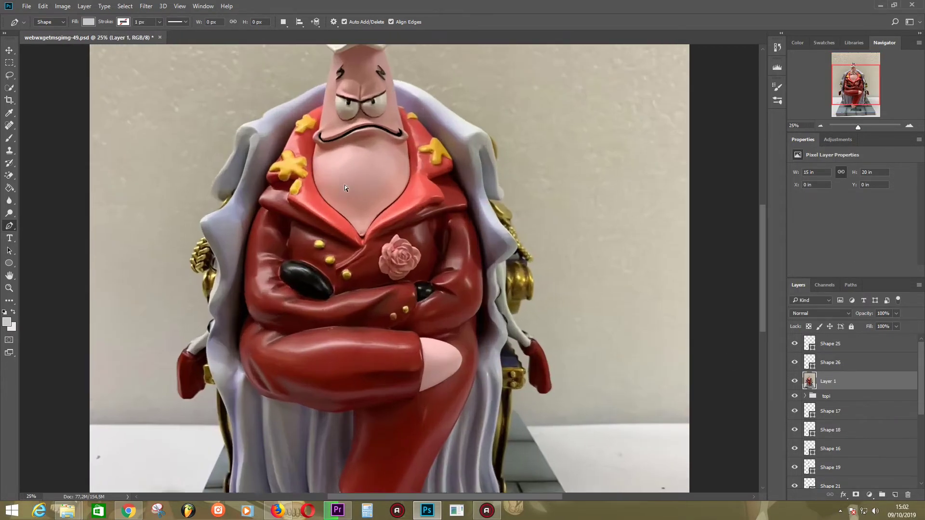
{"action": "scroll", "coordinate": [337, 172], "scroll_direction": "up", "scroll_amount": 1}
{"action": "scroll", "coordinate": [337, 172], "scroll_direction": "up", "scroll_amount": 1}
{"action": "scroll", "coordinate": [273, 184], "scroll_direction": "up", "scroll_amount": 1}
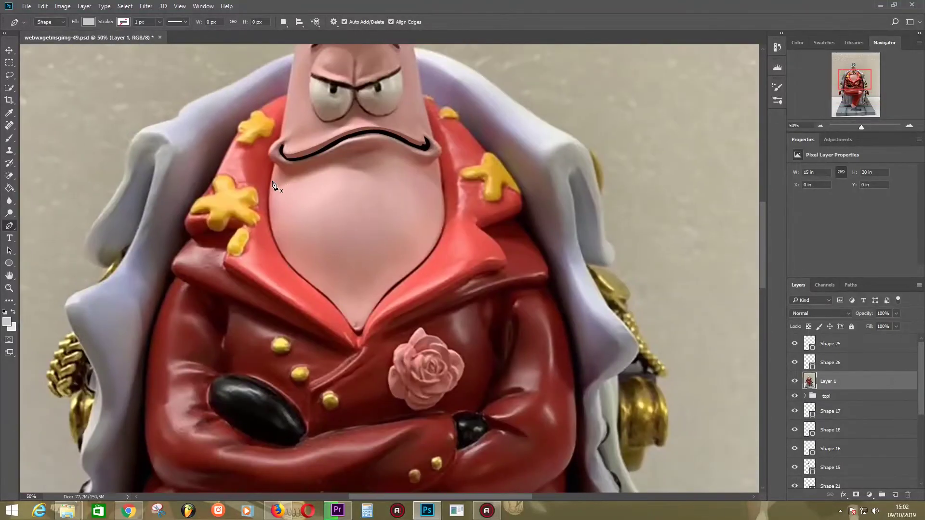
Start the nose highlight shape at the mouth corner and trace it up the nose edge.
{"action": "left_click", "coordinate": [271, 157]}
{"action": "key", "text": "ctrl+plus"}
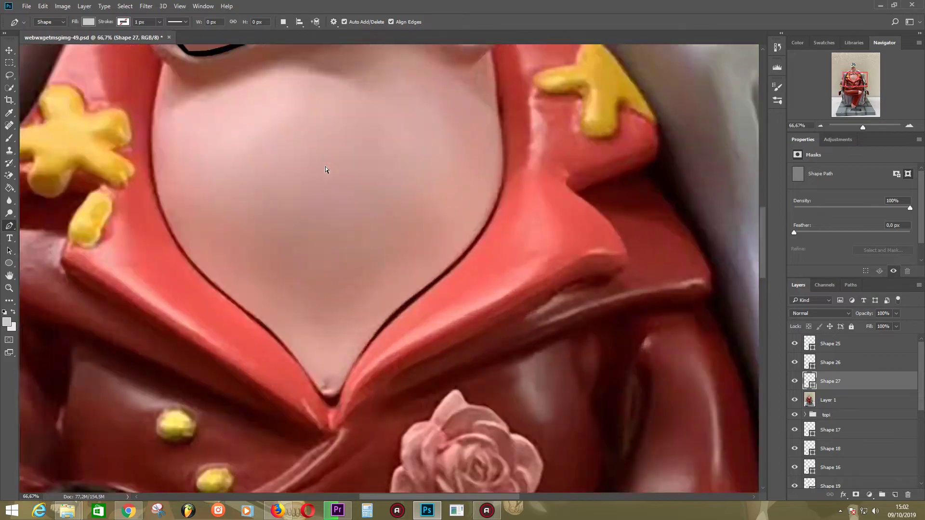
{"action": "scroll", "coordinate": [325, 166], "scroll_direction": "up", "scroll_amount": 5}
{"action": "left_click_drag", "start_coordinate": [239, 248], "coordinate": [244, 243]}
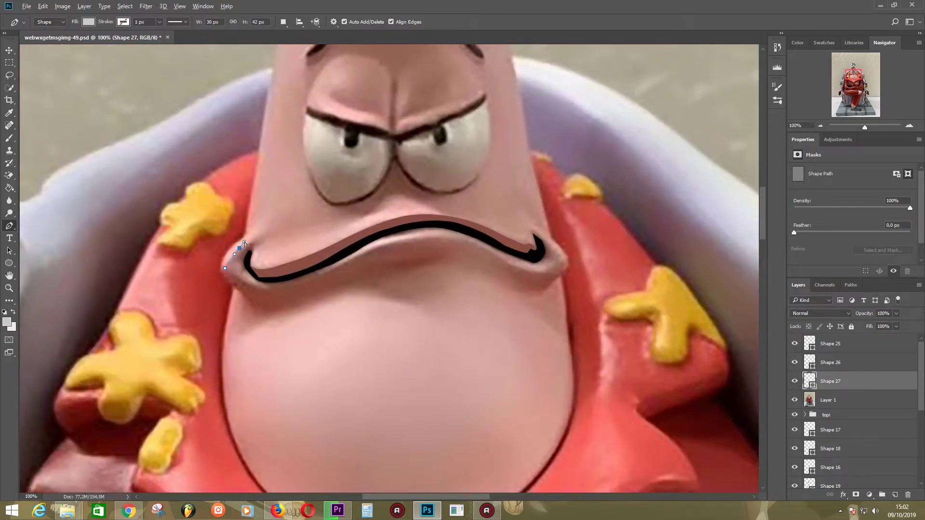
{"action": "left_click", "coordinate": [265, 203]}
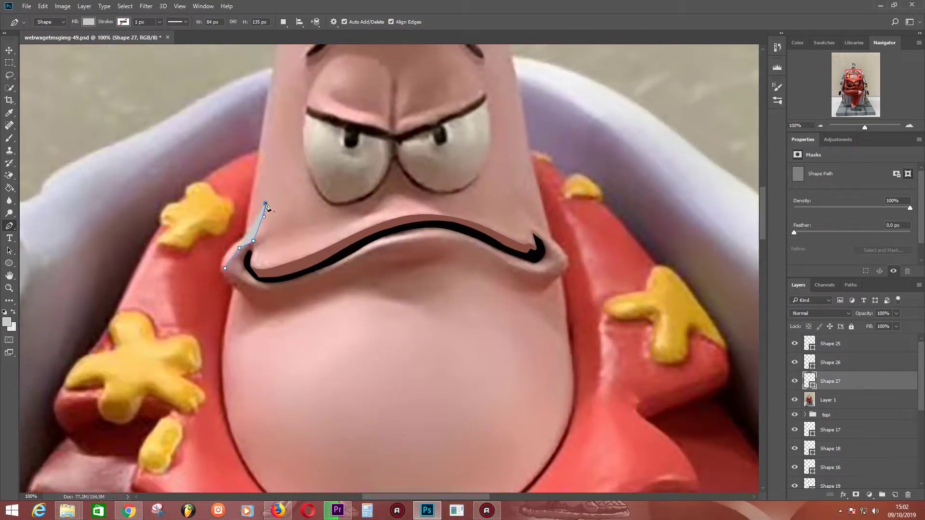
{"action": "left_click", "coordinate": [277, 83]}
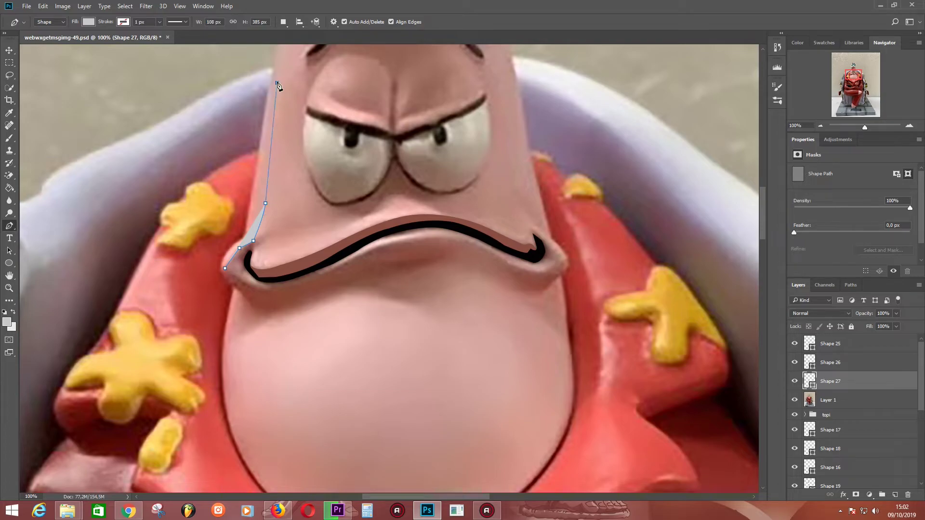
{"action": "left_click", "coordinate": [795, 400]}
{"action": "left_click_drag", "start_coordinate": [282, 53], "coordinate": [293, 160]}
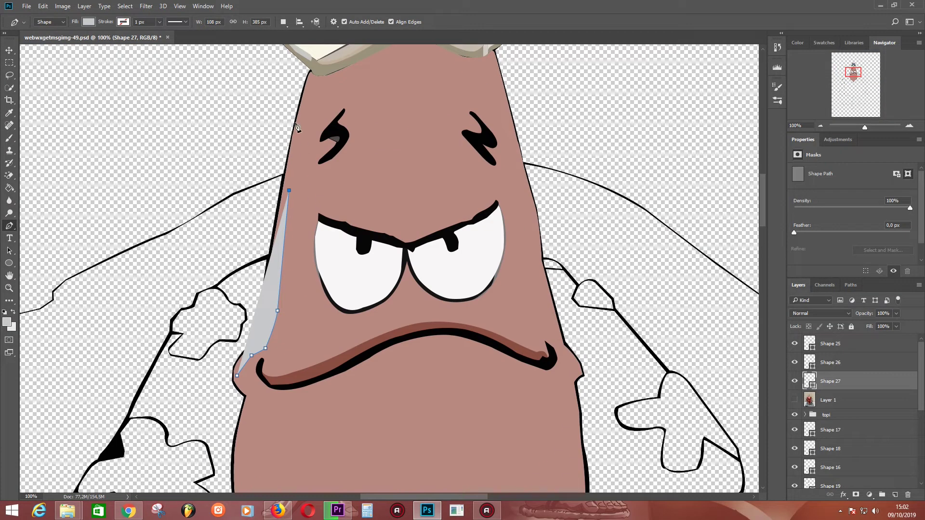
{"action": "left_click", "coordinate": [295, 124]}
{"action": "left_click", "coordinate": [283, 190]}
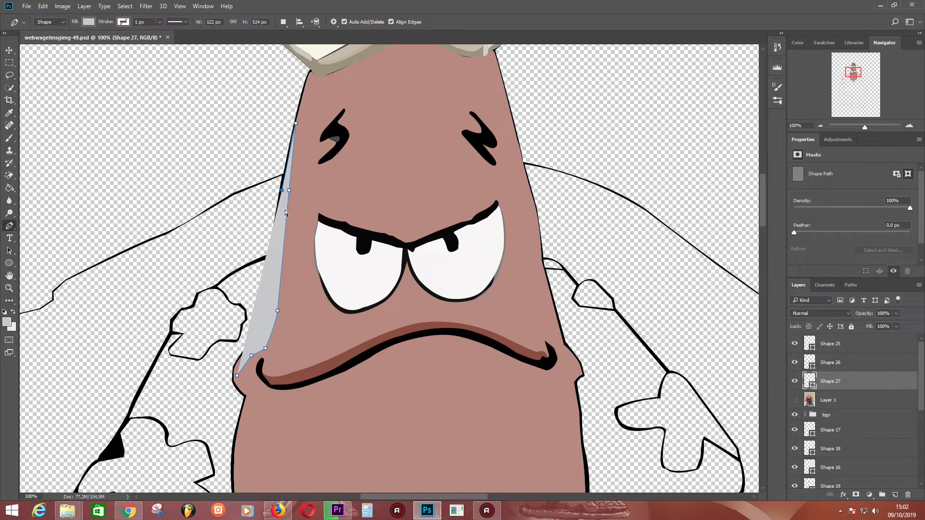
Extend the highlight's top higher up the nose and remove a stray path point.
{"action": "scroll", "coordinate": [285, 213], "scroll_direction": "up", "scroll_amount": 1}
{"action": "left_click", "coordinate": [311, 99]}
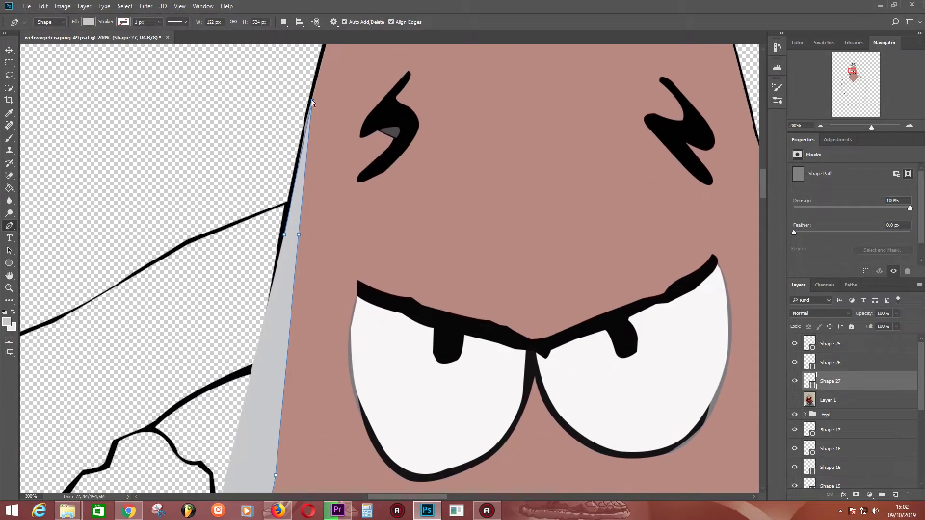
{"action": "left_click", "coordinate": [285, 236]}
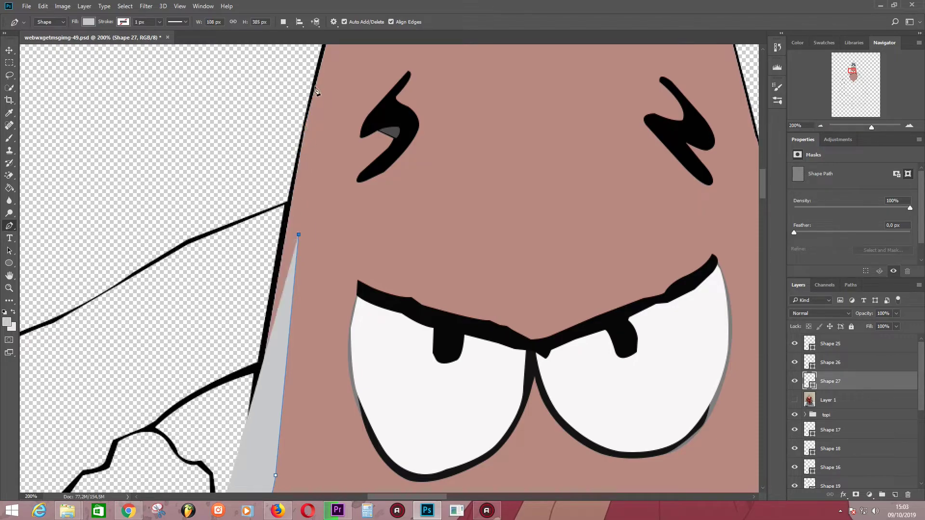
{"action": "left_click", "coordinate": [315, 88]}
{"action": "left_click", "coordinate": [290, 201]}
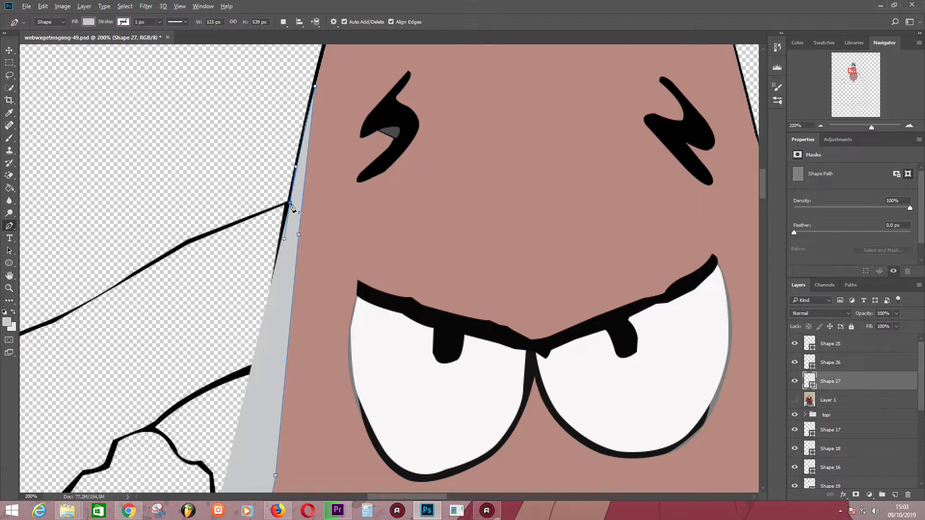
{"action": "left_click_drag", "start_coordinate": [283, 251], "coordinate": [292, 149]}
Move the photo layer to the top of the stack, hide it, and set shape Fill to 63%.
{"action": "left_click_drag", "start_coordinate": [850, 401], "coordinate": [846, 343]}
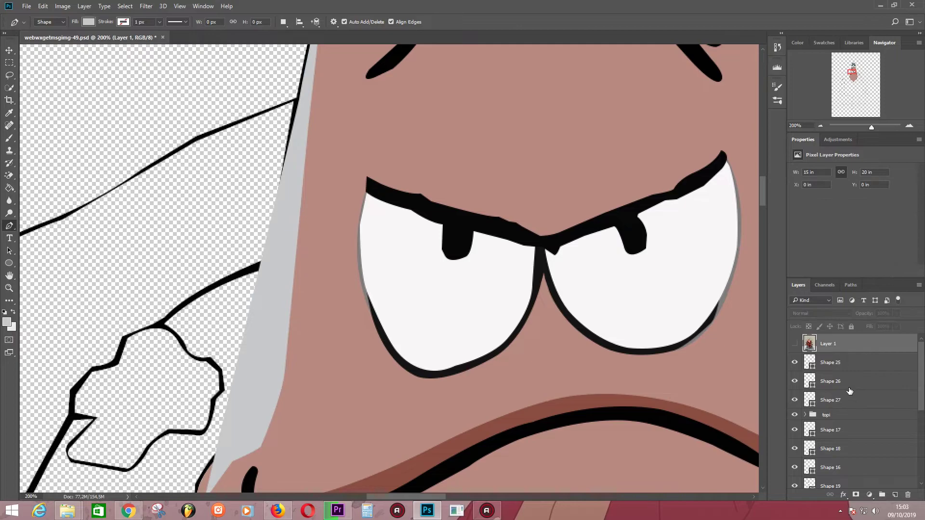
{"action": "left_click", "coordinate": [849, 399]}
{"action": "scroll", "coordinate": [333, 153], "scroll_direction": "up", "scroll_amount": 1}
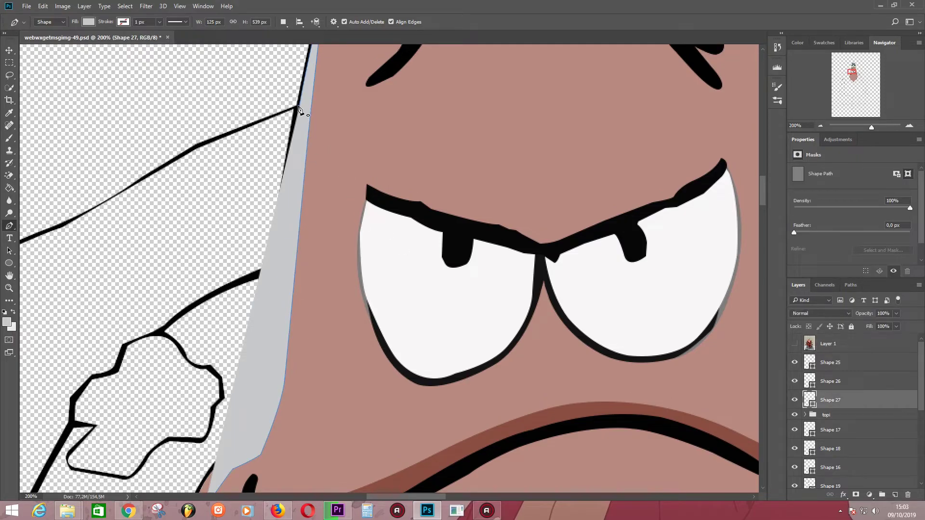
{"action": "left_click", "coordinate": [794, 344]}
{"action": "left_click", "coordinate": [896, 326]}
{"action": "left_click_drag", "start_coordinate": [896, 338], "coordinate": [880, 339]}
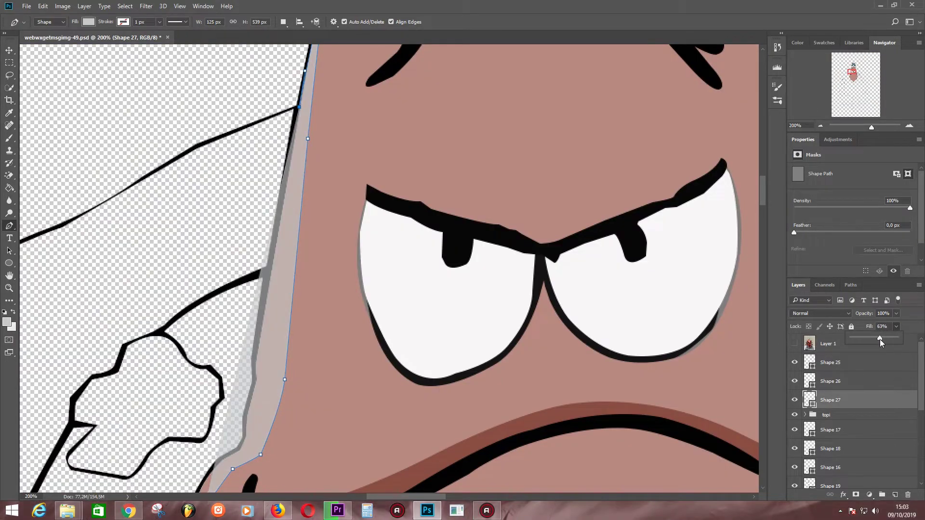
Trace the highlight down along the black nose outline and close the shape.
{"action": "scroll", "coordinate": [262, 334], "scroll_direction": "down", "scroll_amount": 3}
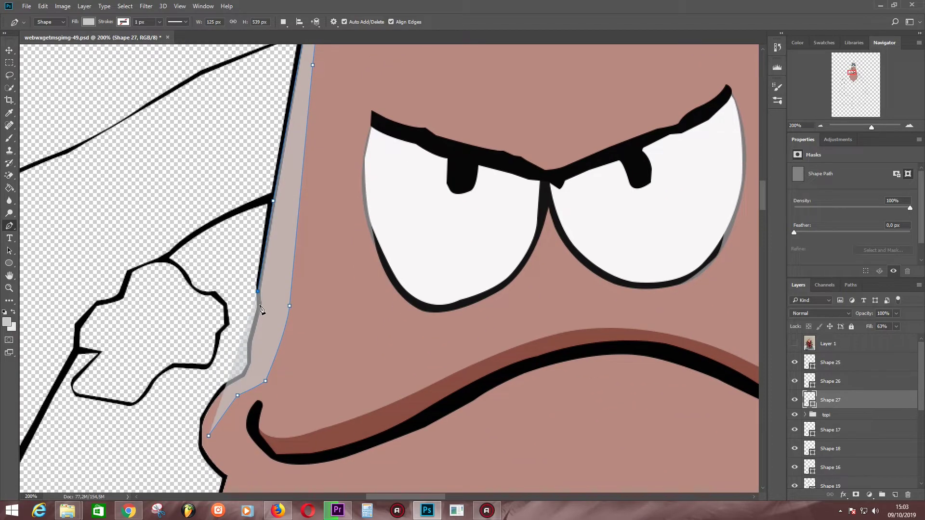
{"action": "left_click_drag", "start_coordinate": [259, 310], "coordinate": [249, 360]}
{"action": "left_click", "coordinate": [249, 361]}
{"action": "left_click", "coordinate": [225, 385]}
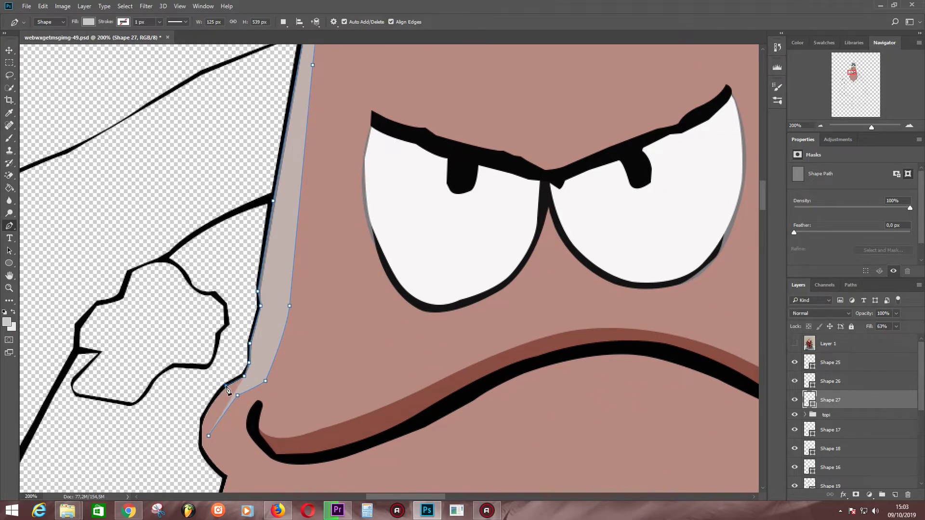
{"action": "scroll", "coordinate": [225, 385], "scroll_direction": "down", "scroll_amount": 3}
{"action": "left_click", "coordinate": [227, 336]}
{"action": "left_click", "coordinate": [224, 347]}
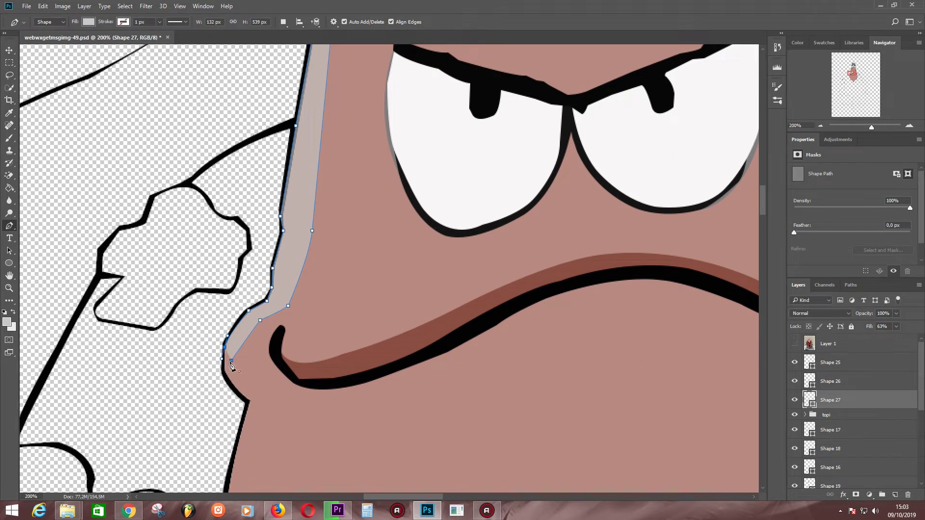
{"action": "left_click_drag", "start_coordinate": [231, 361], "coordinate": [243, 359]}
{"action": "left_click", "coordinate": [224, 347]}
{"action": "left_click", "coordinate": [794, 344]}
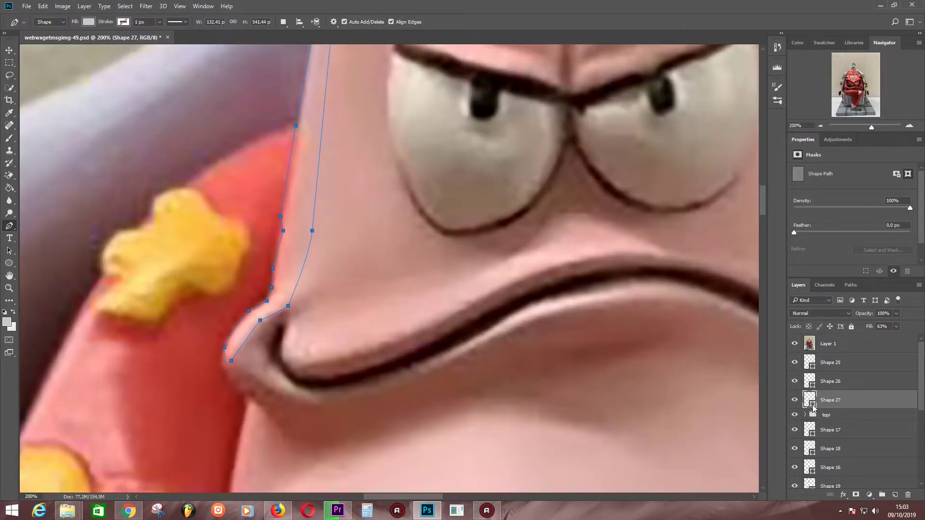
Give Shape 27 a pale pink fill and hide Layer 1.
{"action": "double_click", "coordinate": [813, 406]}
{"action": "left_click", "coordinate": [254, 324]}
{"action": "left_click", "coordinate": [828, 331]}
{"action": "left_click", "coordinate": [794, 343]}
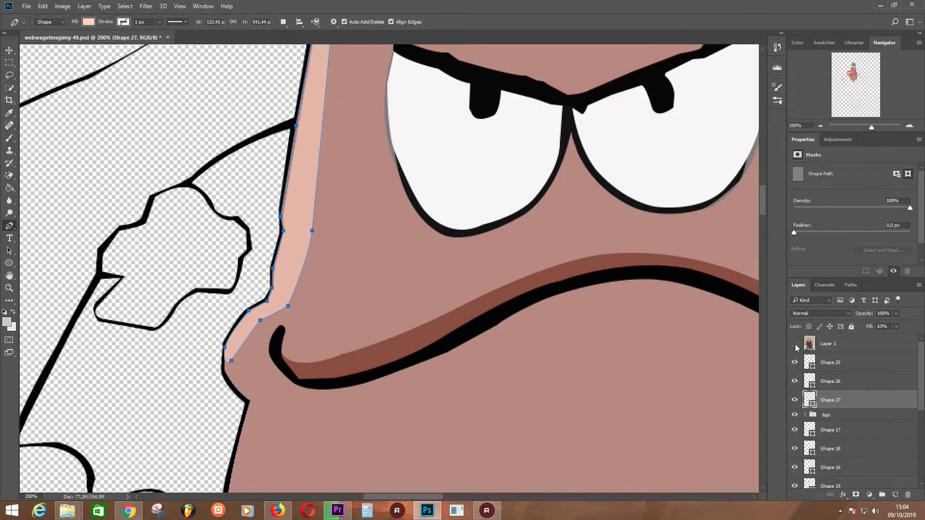
Raise the nose highlight's Fill to 100%.
{"action": "left_click_drag", "start_coordinate": [514, 311], "coordinate": [476, 468]}
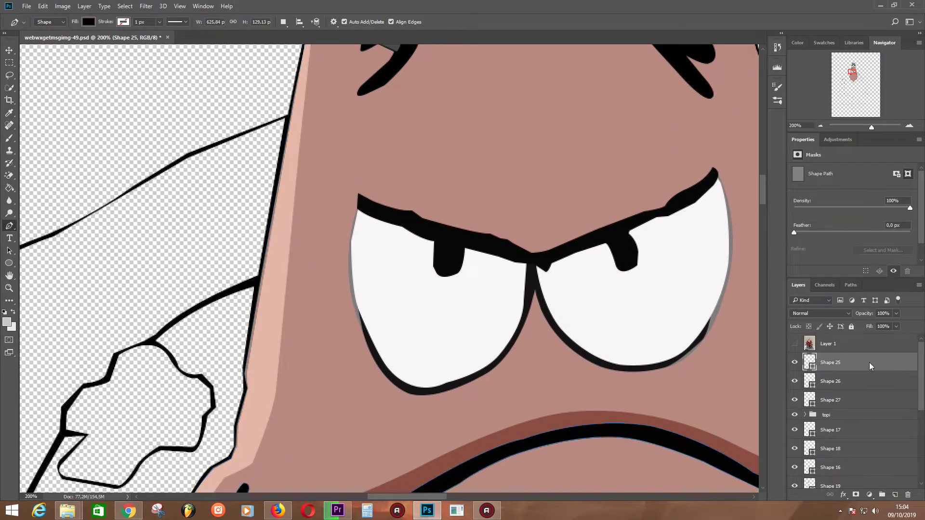
{"action": "left_click", "coordinate": [897, 326]}
{"action": "left_click_drag", "start_coordinate": [895, 338], "coordinate": [914, 339]}
{"action": "left_click_drag", "start_coordinate": [202, 320], "coordinate": [180, 102]}
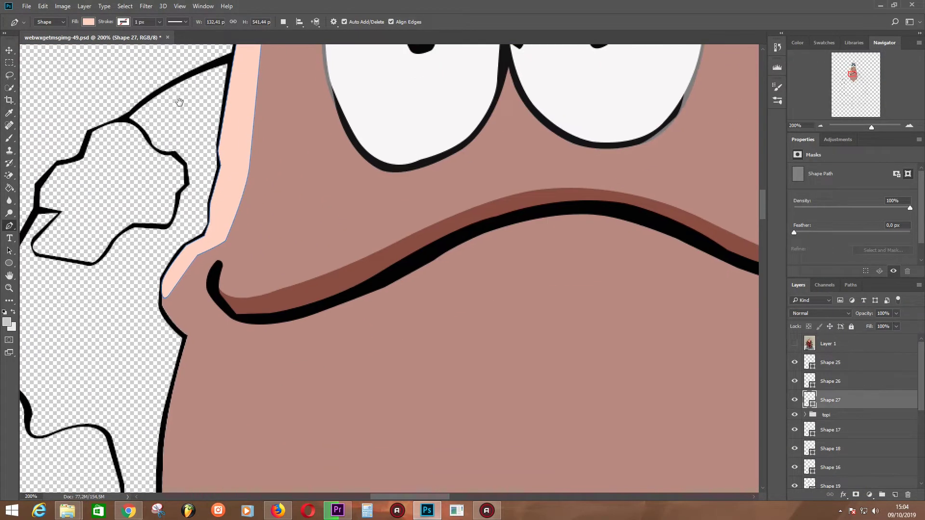
Trace Shape 28, a highlight curving around the nostril under the nose tip.
{"action": "left_click", "coordinate": [795, 343]}
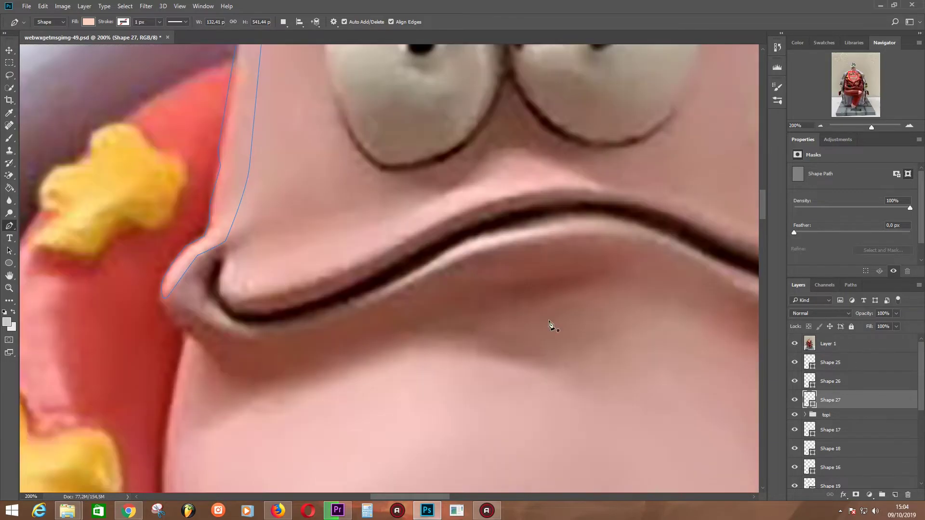
{"action": "left_click", "coordinate": [191, 279]}
{"action": "left_click_drag", "start_coordinate": [174, 295], "coordinate": [179, 304]}
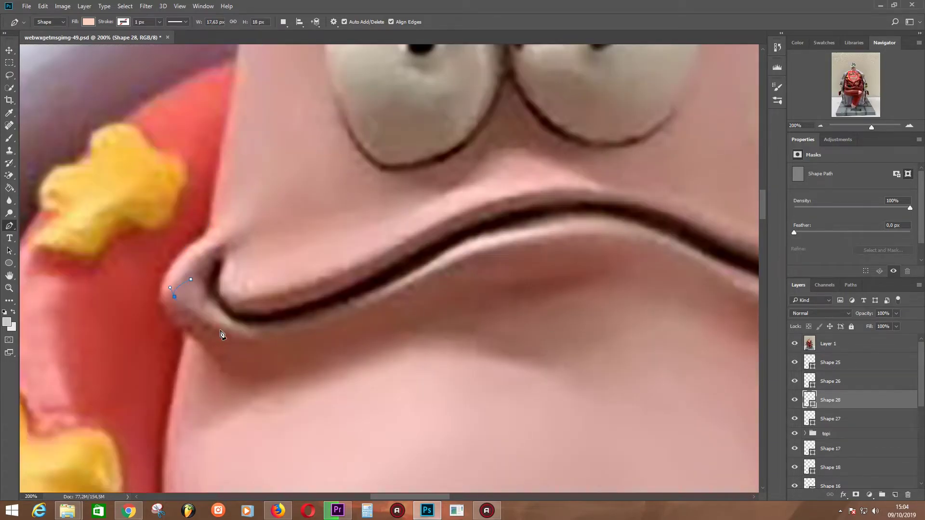
{"action": "left_click_drag", "start_coordinate": [228, 336], "coordinate": [271, 340]}
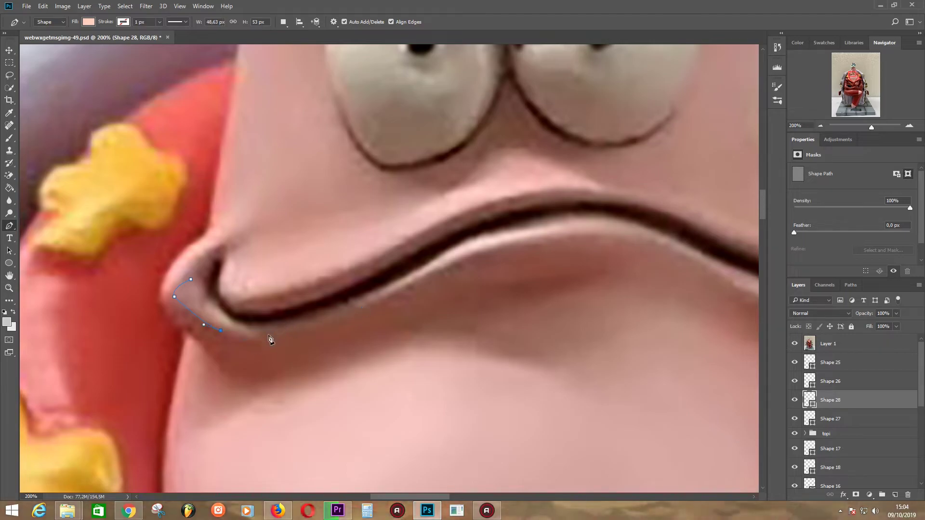
{"action": "left_click", "coordinate": [234, 321]}
{"action": "left_click", "coordinate": [215, 298]}
{"action": "left_click_drag", "start_coordinate": [209, 301], "coordinate": [217, 310]}
Compare Shape 28 against the photo and reshape its curve to fit the lip.
{"action": "left_click", "coordinate": [795, 344]}
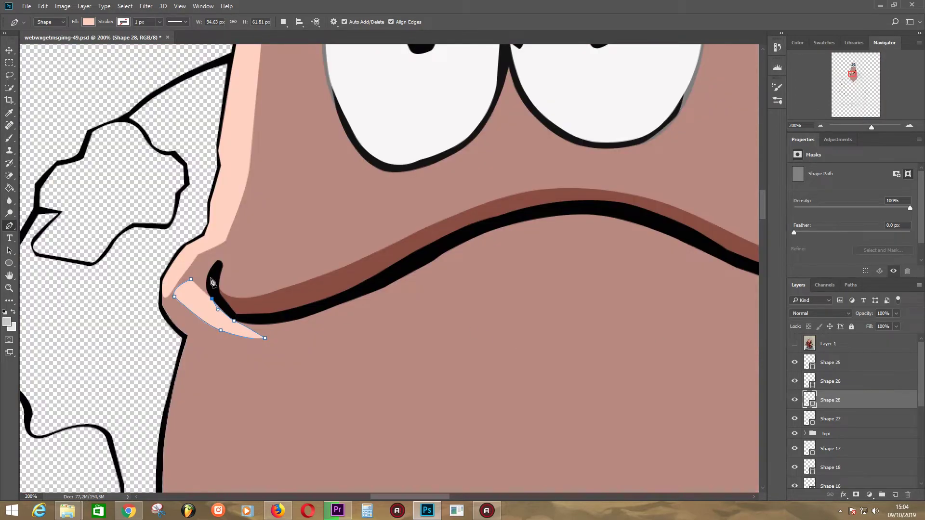
{"action": "left_click", "coordinate": [795, 344]}
{"action": "left_click", "coordinate": [795, 344]}
{"action": "left_click", "coordinate": [795, 344]}
{"action": "left_click", "coordinate": [795, 344]}
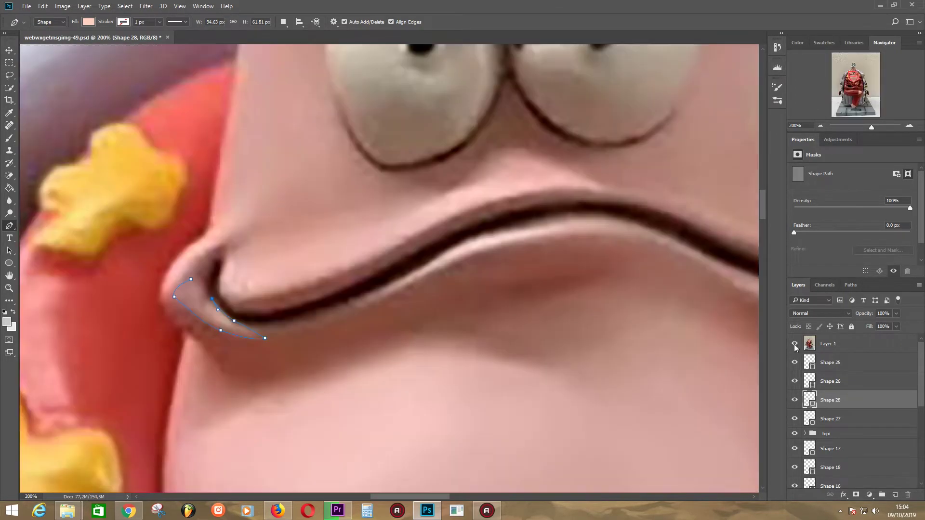
{"action": "left_click_drag", "start_coordinate": [206, 293], "coordinate": [206, 288]}
{"action": "left_click", "coordinate": [795, 344]}
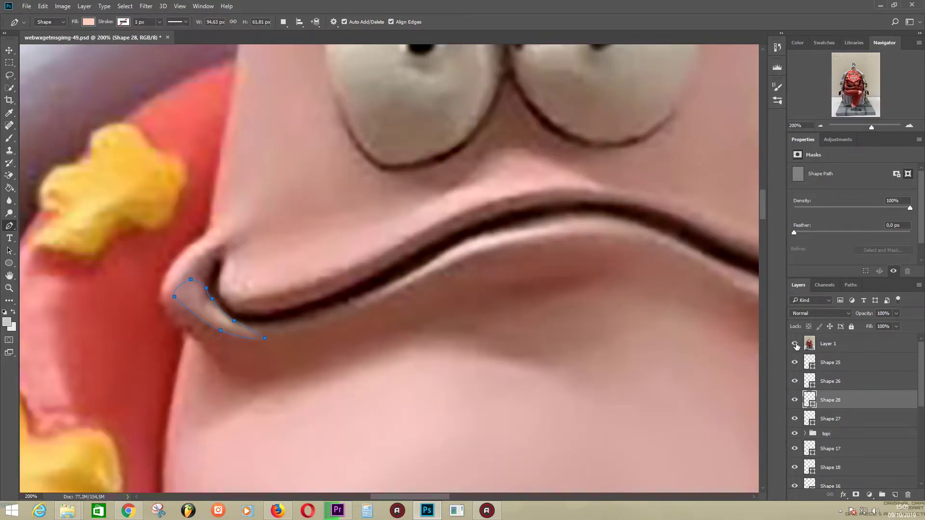
{"action": "left_click", "coordinate": [795, 344]}
Start Shape 29 along the mouth's underside, ending in a sharp right tip.
{"action": "left_click", "coordinate": [365, 308]}
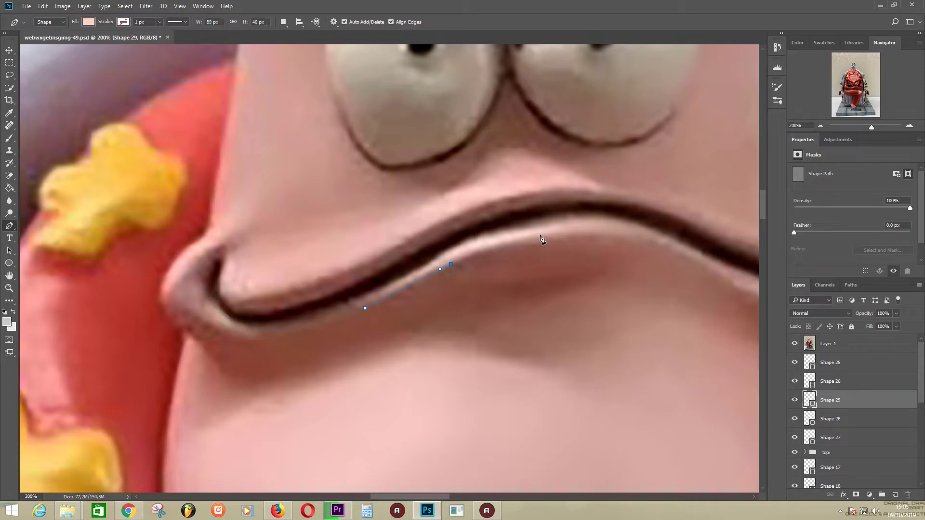
{"action": "left_click_drag", "start_coordinate": [560, 235], "coordinate": [651, 228]}
{"action": "left_click", "coordinate": [795, 344]}
{"action": "left_click", "coordinate": [644, 226]}
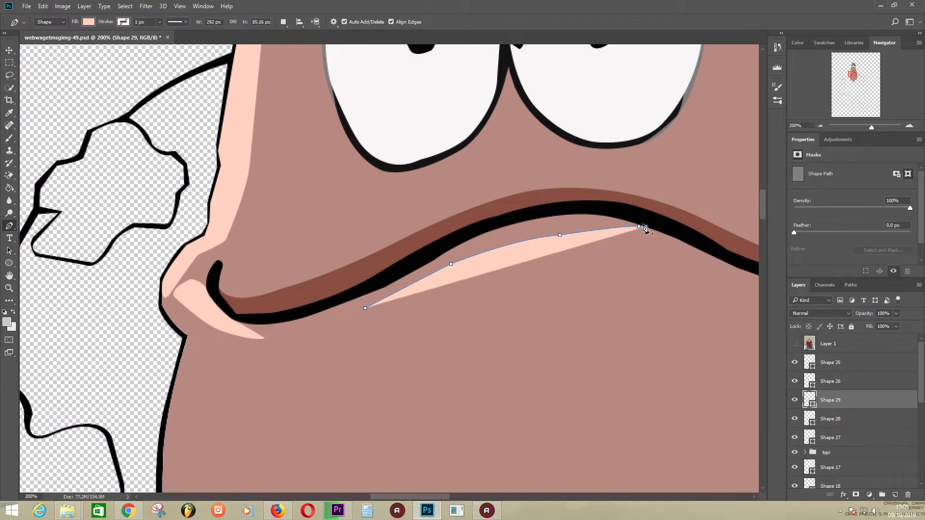
{"action": "left_click", "coordinate": [795, 343]}
{"action": "left_click", "coordinate": [795, 343]}
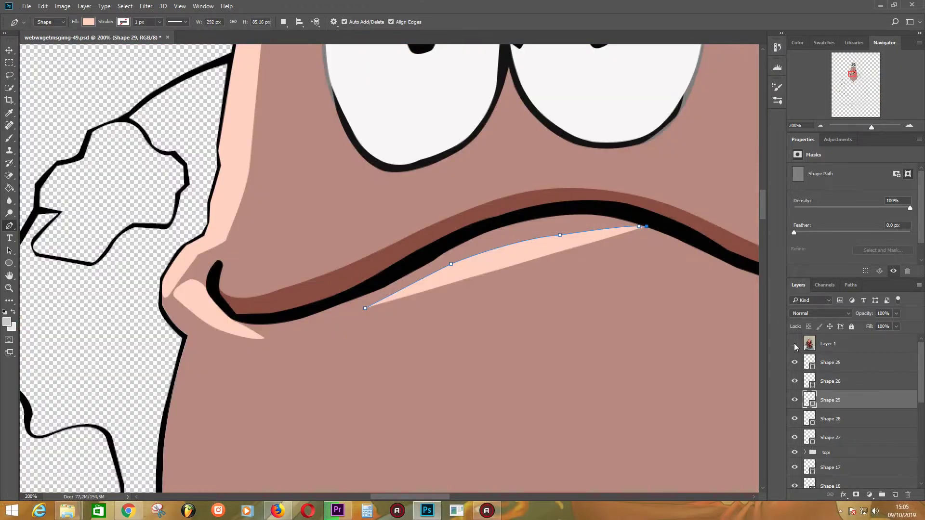
Trace Shape 29's upper edge back leftward and refine its left tip.
{"action": "left_click_drag", "start_coordinate": [555, 224], "coordinate": [545, 231]}
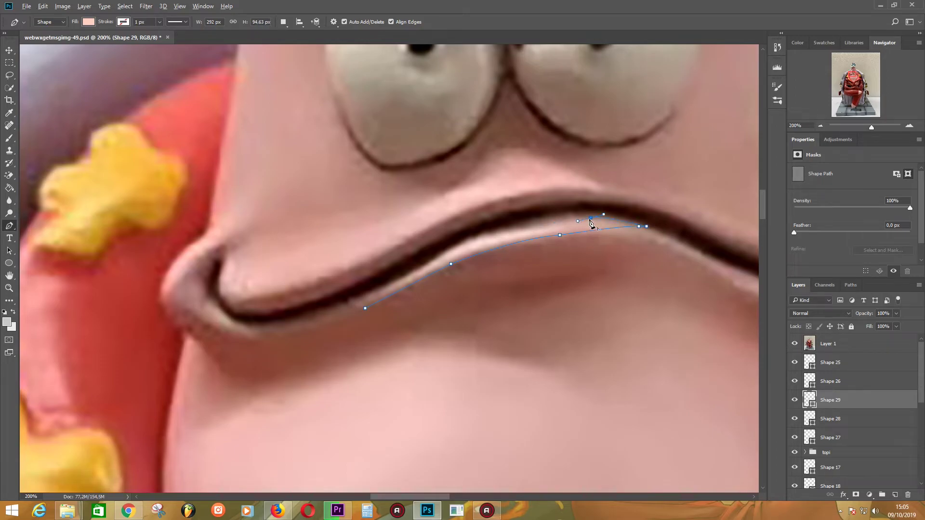
{"action": "left_click", "coordinate": [551, 227], "text": "alt"}
{"action": "left_click", "coordinate": [522, 230]}
{"action": "left_click", "coordinate": [478, 238]}
{"action": "left_click_drag", "start_coordinate": [437, 260], "coordinate": [432, 264]}
{"action": "left_click", "coordinate": [795, 344]}
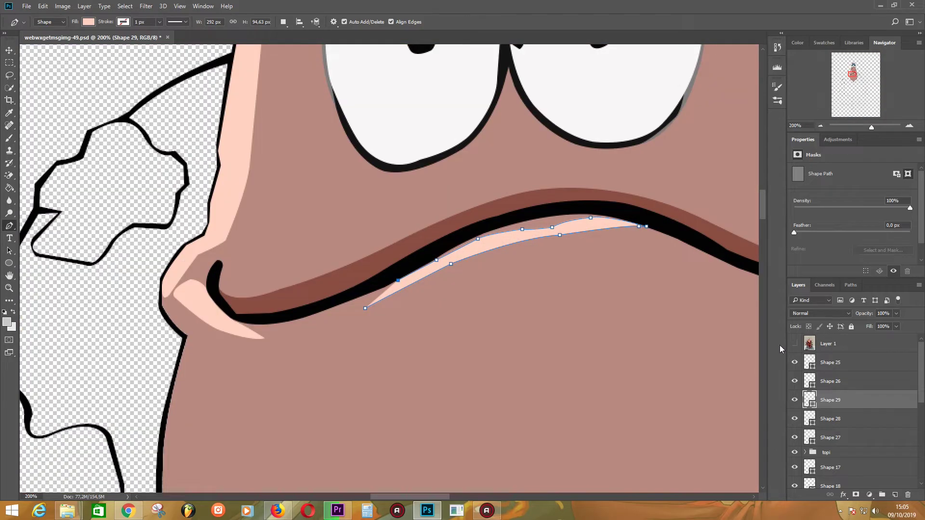
{"action": "left_click", "coordinate": [436, 261]}
{"action": "left_click", "coordinate": [795, 343]}
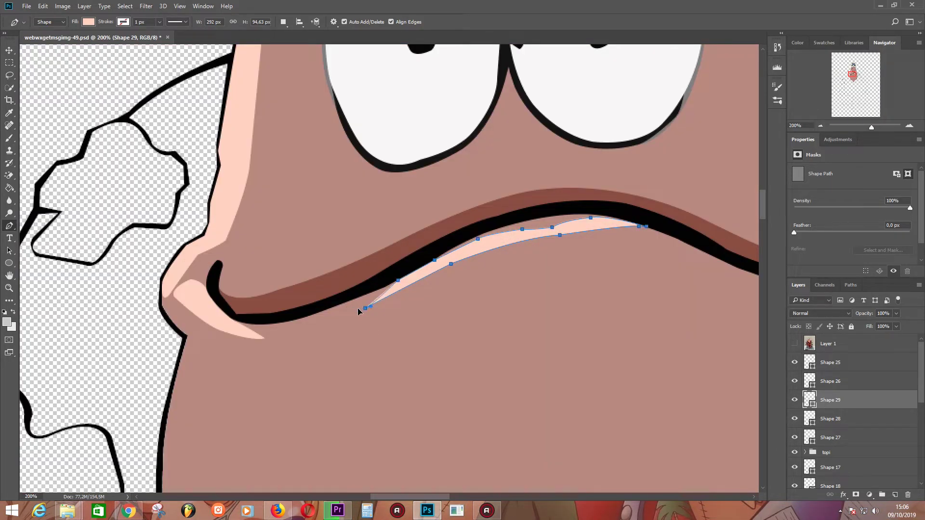
{"action": "left_click", "coordinate": [844, 413]}
Trace and close Shape 30 along the upper lip edge.
{"action": "key", "text": "ctrl+minus"}
{"action": "key", "text": "ctrl+minus"}
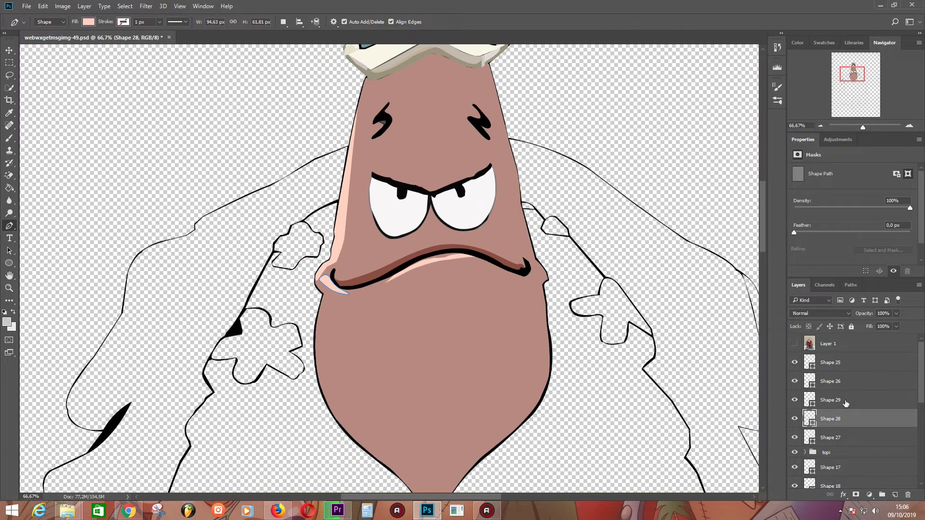
{"action": "key", "text": "ctrl+plus"}
{"action": "key", "text": "ctrl+plus"}
{"action": "key", "text": "ctrl+plus"}
{"action": "left_click", "coordinate": [862, 439]}
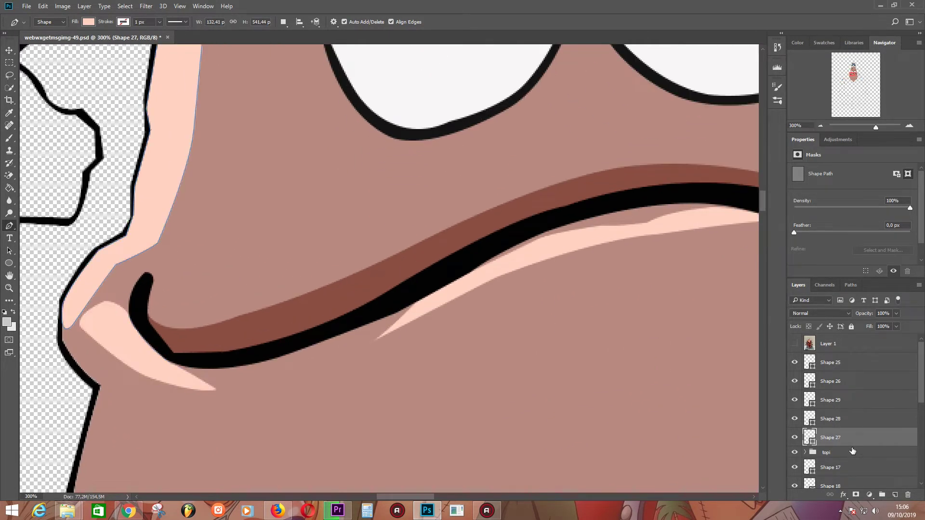
{"action": "left_click", "coordinate": [472, 271]}
{"action": "left_click", "coordinate": [585, 230]}
{"action": "left_click", "coordinate": [668, 221]}
{"action": "left_click", "coordinate": [736, 209]}
{"action": "left_click", "coordinate": [653, 203]}
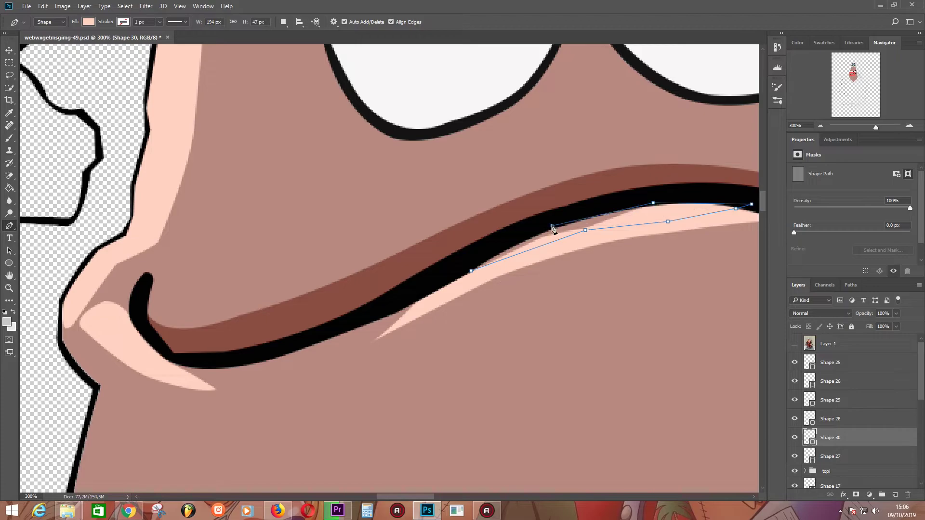
{"action": "left_click", "coordinate": [552, 226]}
{"action": "left_click", "coordinate": [487, 256]}
{"action": "left_click", "coordinate": [471, 271]}
Set Shape 30's fill colour to d69780.
{"action": "double_click", "coordinate": [809, 437]}
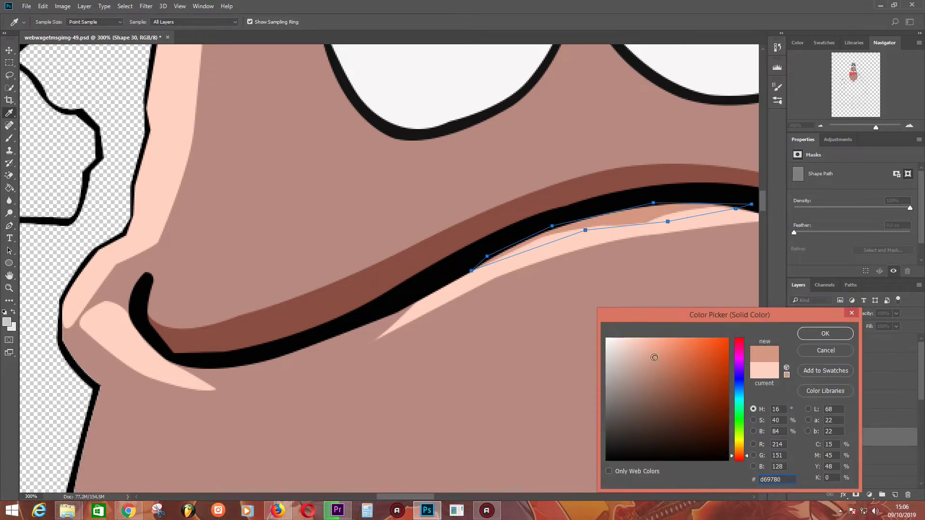
{"action": "left_click", "coordinate": [825, 333]}
{"action": "left_click", "coordinate": [794, 344]}
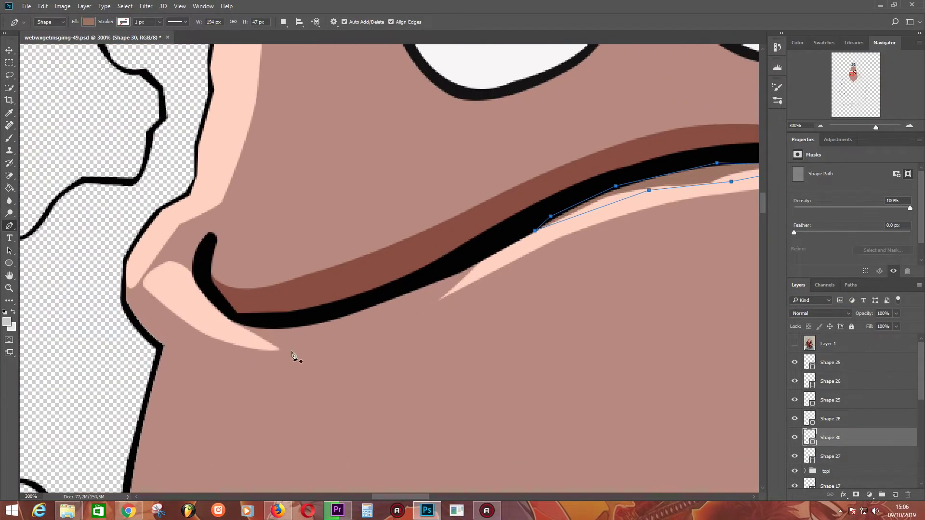
Trace Shape 31, a shadow band following the mouth line, checking it against the photo.
{"action": "left_click", "coordinate": [273, 350]}
{"action": "left_click_drag", "start_coordinate": [438, 301], "coordinate": [496, 262]}
{"action": "left_click", "coordinate": [483, 258]}
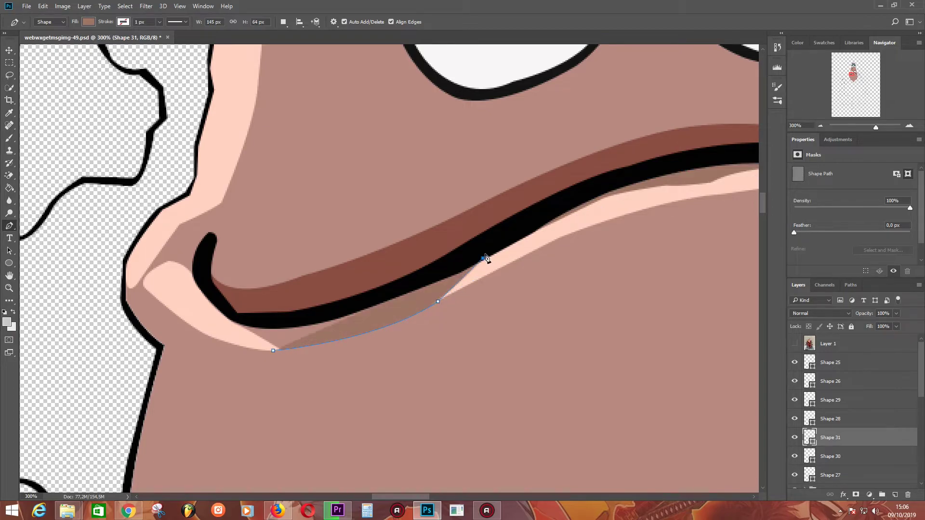
{"action": "key", "text": "ctrl+z"}
{"action": "left_click", "coordinate": [491, 254]}
{"action": "left_click", "coordinate": [309, 320]}
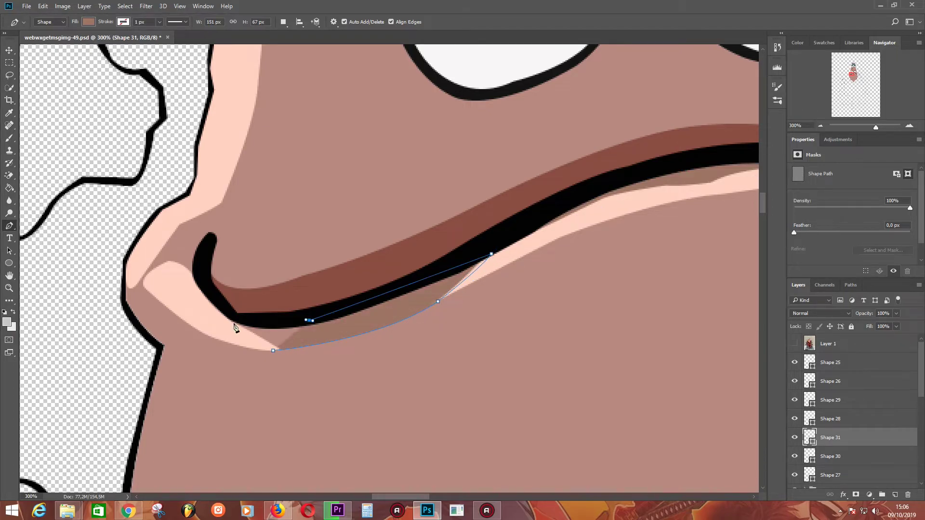
{"action": "left_click_drag", "start_coordinate": [226, 316], "coordinate": [227, 328]}
{"action": "left_click", "coordinate": [828, 344]}
{"action": "left_click", "coordinate": [794, 344]}
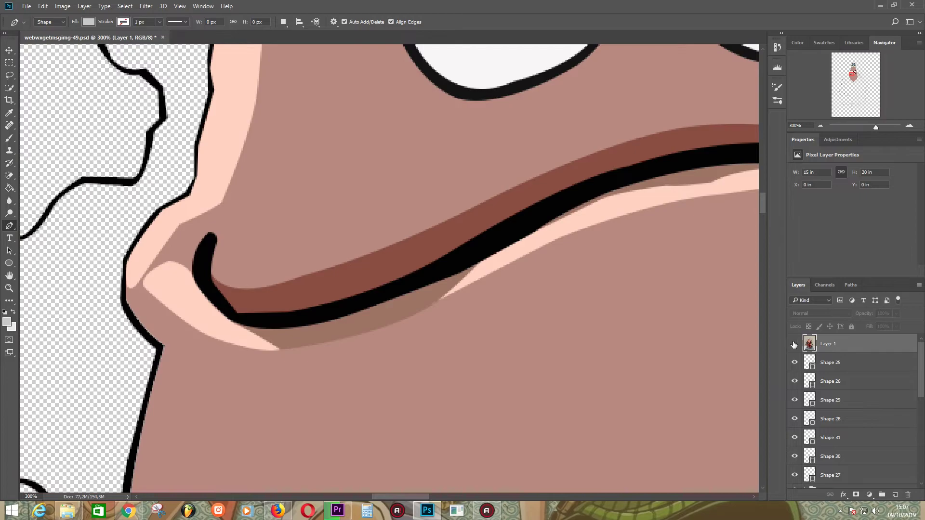
{"action": "left_click", "coordinate": [794, 344]}
{"action": "left_click", "coordinate": [794, 344]}
Draw Shape 32 under the mouth's left end and fill it with a darker colour.
{"action": "left_click", "coordinate": [250, 332]}
{"action": "left_click_drag", "start_coordinate": [467, 274], "coordinate": [603, 199]}
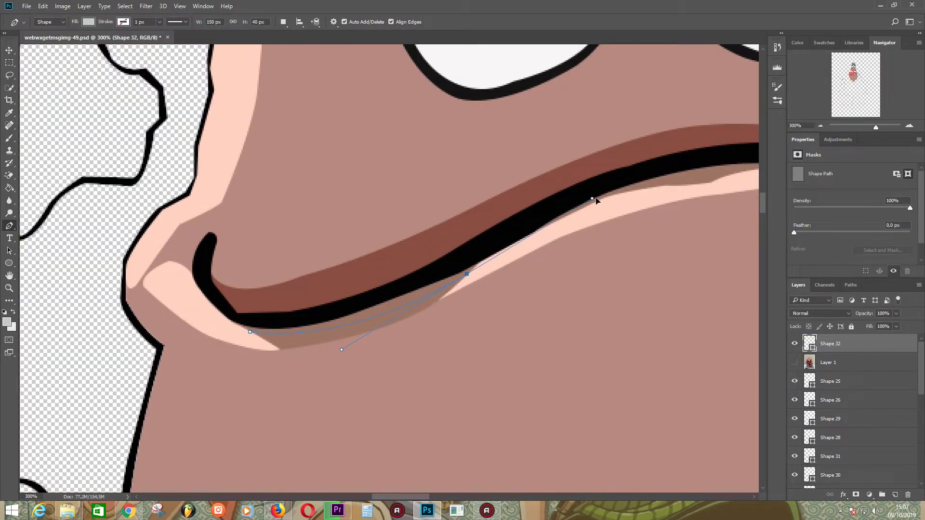
{"action": "left_click", "coordinate": [474, 268]}
{"action": "left_click", "coordinate": [450, 290]}
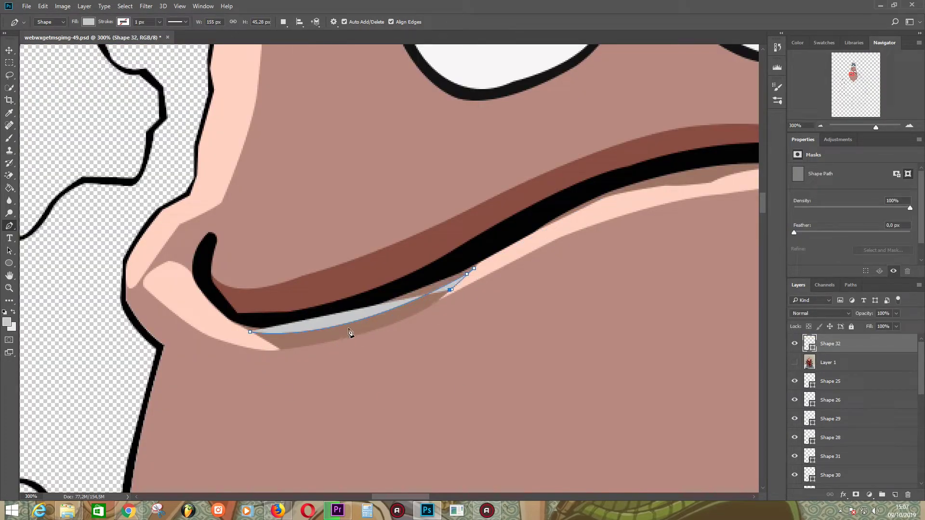
{"action": "left_click", "coordinate": [276, 345]}
{"action": "left_click", "coordinate": [251, 332]}
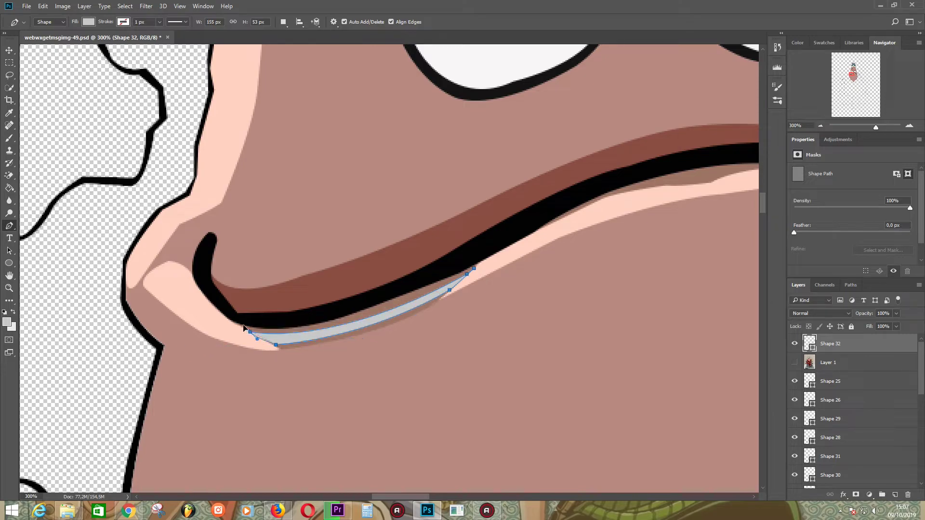
{"action": "left_click_drag", "start_coordinate": [282, 347], "coordinate": [275, 347]}
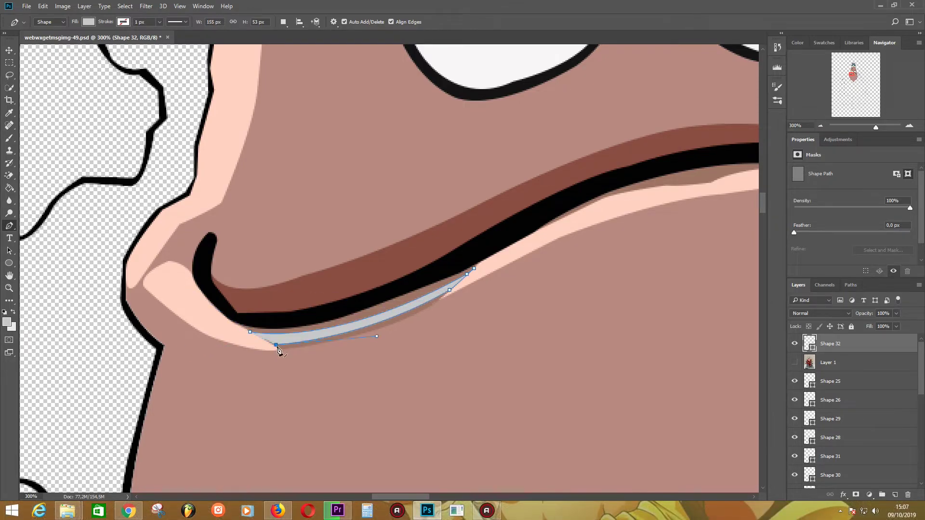
{"action": "left_click", "coordinate": [273, 345], "text": "alt"}
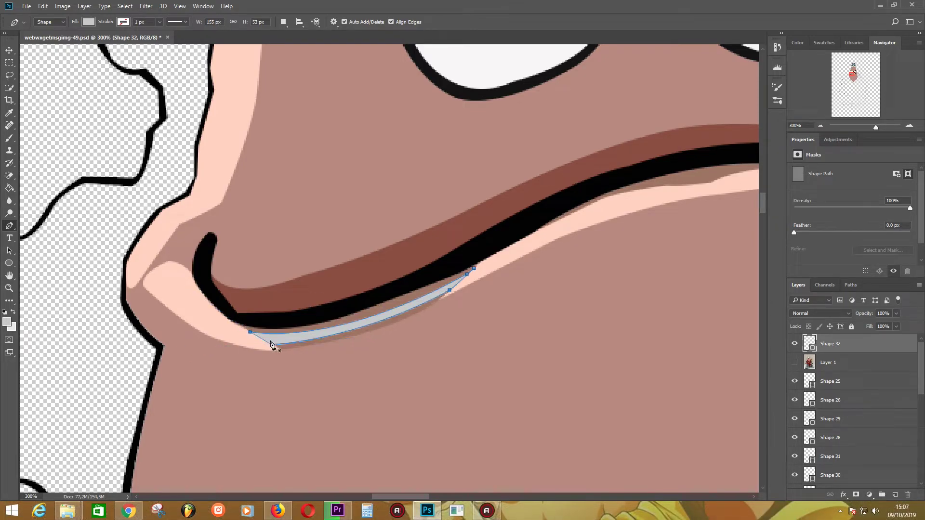
{"action": "double_click", "coordinate": [812, 347]}
{"action": "left_click", "coordinate": [636, 349]}
{"action": "left_click", "coordinate": [825, 333]}
Select the Shape 25 layer and toggle the reference photo to compare it with the cartoon.
{"action": "left_click", "coordinate": [838, 381]}
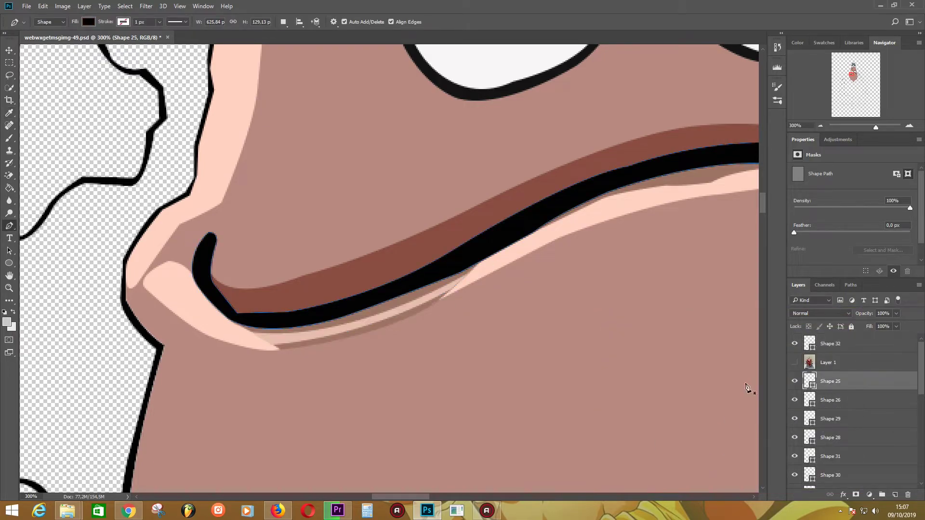
{"action": "scroll", "coordinate": [565, 336], "scroll_direction": "down", "scroll_amount": 2}
{"action": "scroll", "coordinate": [566, 336], "scroll_direction": "down", "scroll_amount": 1}
{"action": "left_click", "coordinate": [794, 362]}
{"action": "scroll", "coordinate": [619, 372], "scroll_direction": "up", "scroll_amount": 2}
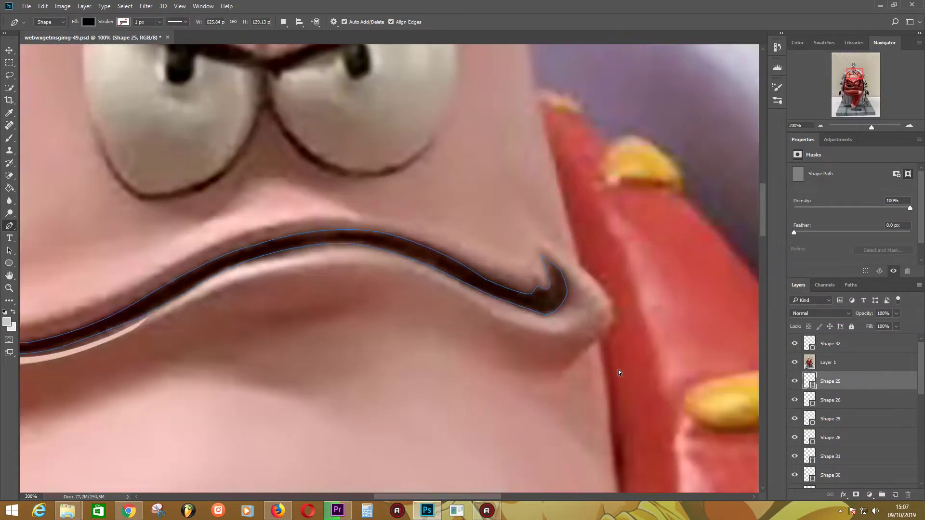
{"action": "scroll", "coordinate": [618, 372], "scroll_direction": "up", "scroll_amount": 2}
{"action": "left_click", "coordinate": [794, 362]}
Start a highlight path curving along the lower lip toward the lip hook.
{"action": "left_click", "coordinate": [330, 255]}
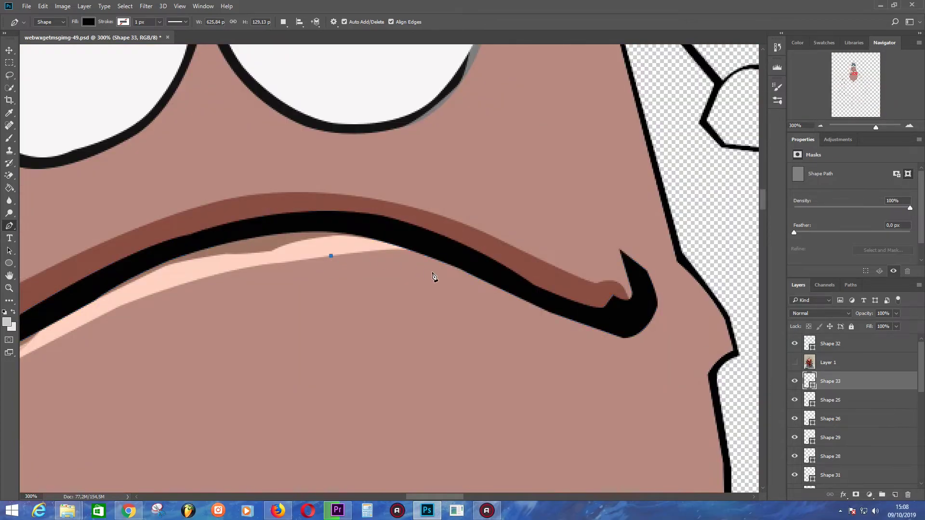
{"action": "left_click", "coordinate": [794, 362]}
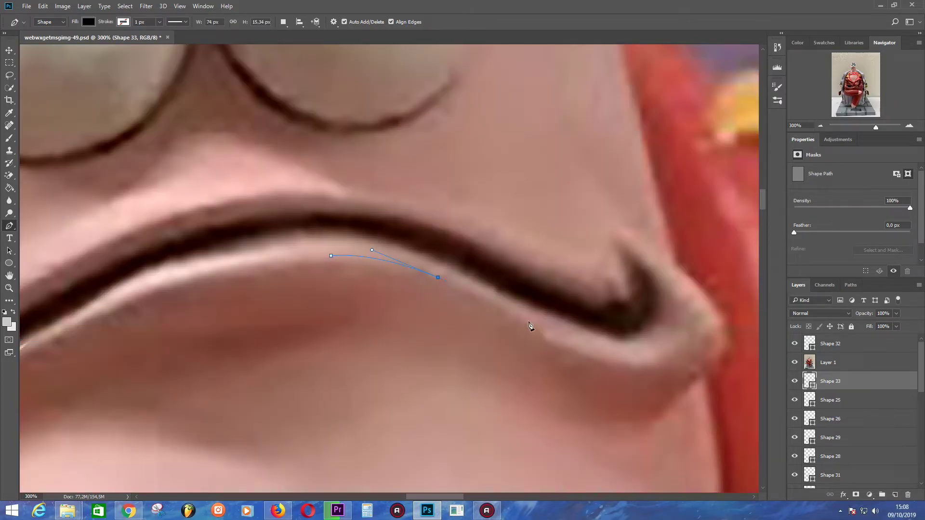
{"action": "left_click_drag", "start_coordinate": [532, 327], "coordinate": [569, 352]}
{"action": "left_click", "coordinate": [610, 363]}
{"action": "mouse_move", "coordinate": [675, 353]}
{"action": "left_mouse_down"}
{"action": "mouse_move", "coordinate": [697, 325]}
{"action": "mouse_move", "coordinate": [688, 332]}
{"action": "left_mouse_up"}
{"action": "left_click", "coordinate": [795, 363]}
Continue the highlight path leftward along the moustache underside, checking against the reference photo.
{"action": "left_click", "coordinate": [647, 322]}
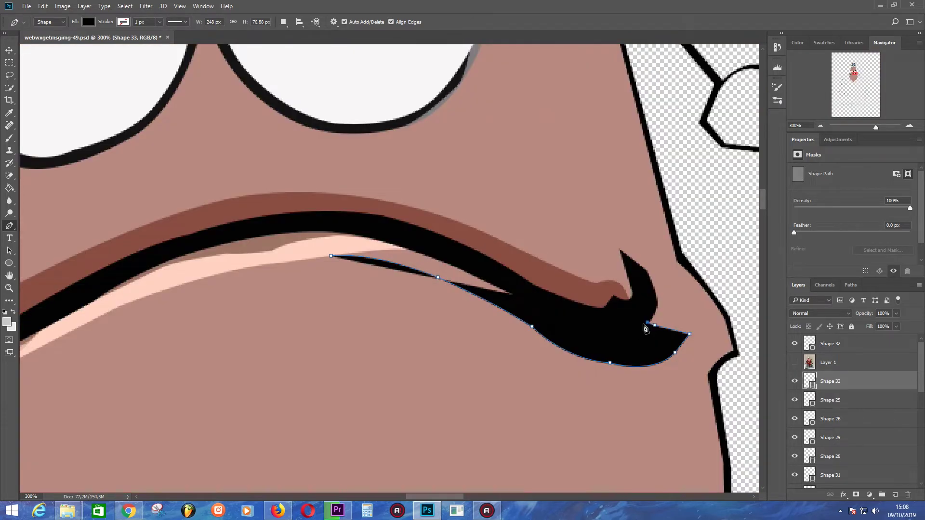
{"action": "left_click", "coordinate": [613, 328]}
{"action": "left_click", "coordinate": [569, 314]}
{"action": "left_click", "coordinate": [535, 299]}
{"action": "left_click", "coordinate": [504, 281]}
{"action": "left_click", "coordinate": [448, 261]}
{"action": "left_click", "coordinate": [795, 362]}
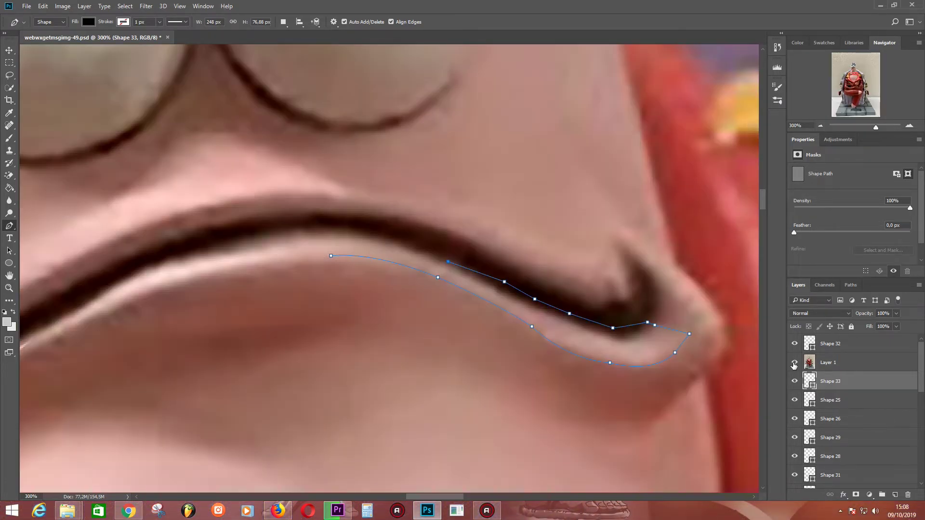
{"action": "left_click", "coordinate": [795, 363]}
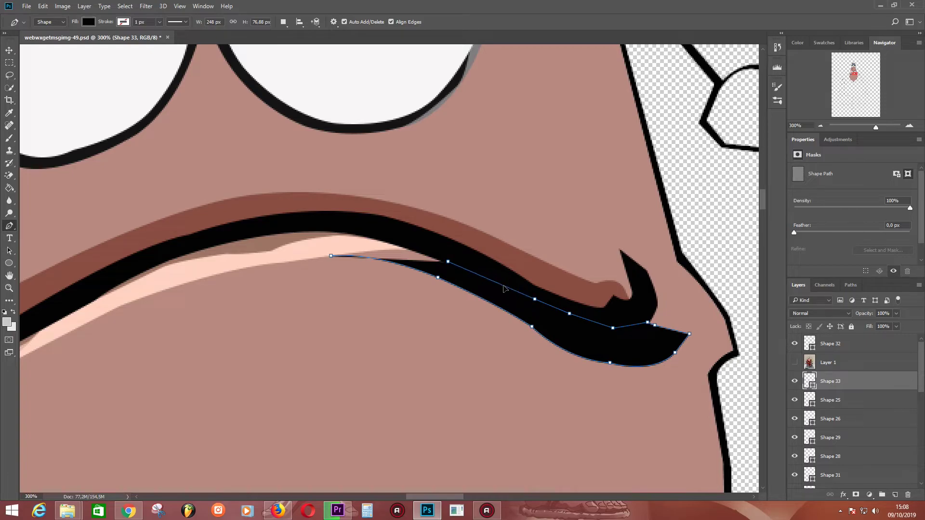
Undo the misplaced anchor, re-place anchors closer to the mouth, and close the highlight shape.
{"action": "key", "text": "ctrl+z"}
{"action": "key", "text": "ctrl+z"}
{"action": "key", "text": "ctrl+z"}
{"action": "key", "text": "ctrl+z"}
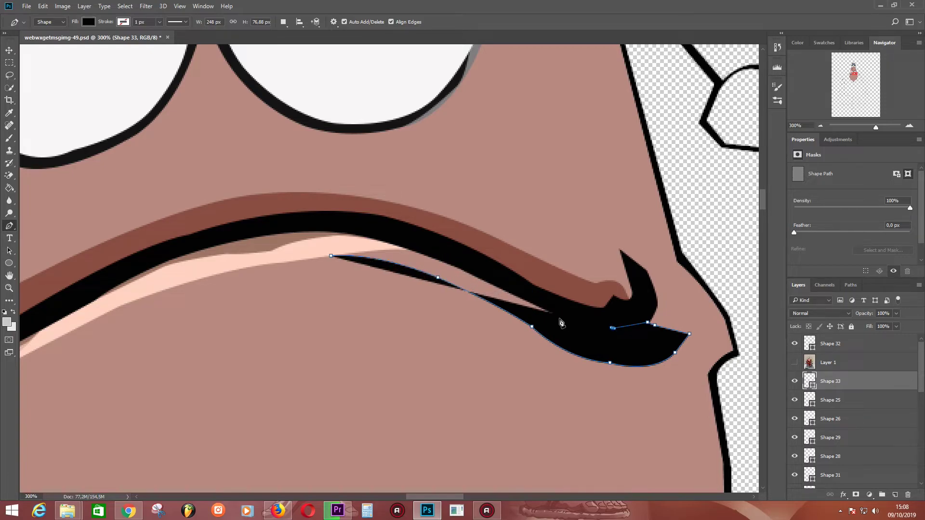
{"action": "left_click", "coordinate": [555, 315]}
{"action": "left_click", "coordinate": [529, 305]}
{"action": "left_click", "coordinate": [461, 274]}
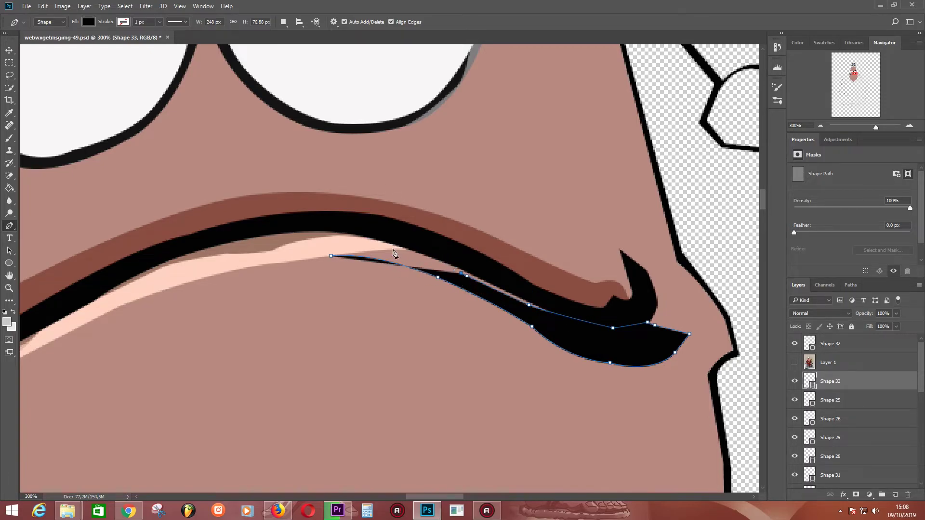
{"action": "left_click", "coordinate": [394, 250]}
{"action": "left_click", "coordinate": [331, 255]}
Fill the new highlight shape with light peach sampled from the lip highlight.
{"action": "double_click", "coordinate": [812, 386]}
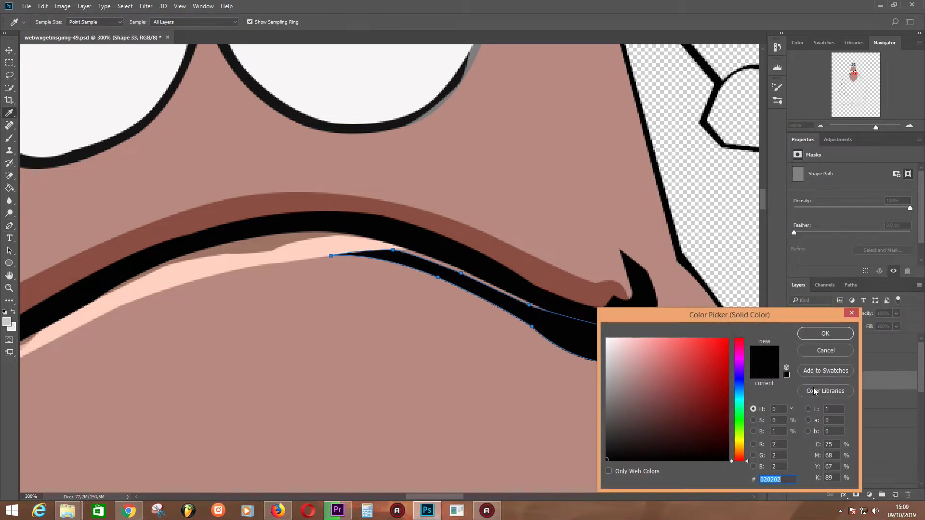
{"action": "left_click", "coordinate": [362, 245]}
{"action": "left_click", "coordinate": [825, 334]}
Move the highlight lower in the layer stack and select the Shape 31 layer.
{"action": "mouse_move", "coordinate": [855, 399]}
{"action": "left_mouse_down"}
{"action": "mouse_move", "coordinate": [871, 476]}
{"action": "mouse_move", "coordinate": [859, 400]}
{"action": "left_mouse_up"}
{"action": "left_click", "coordinate": [859, 400]}
{"action": "left_click", "coordinate": [858, 420]}
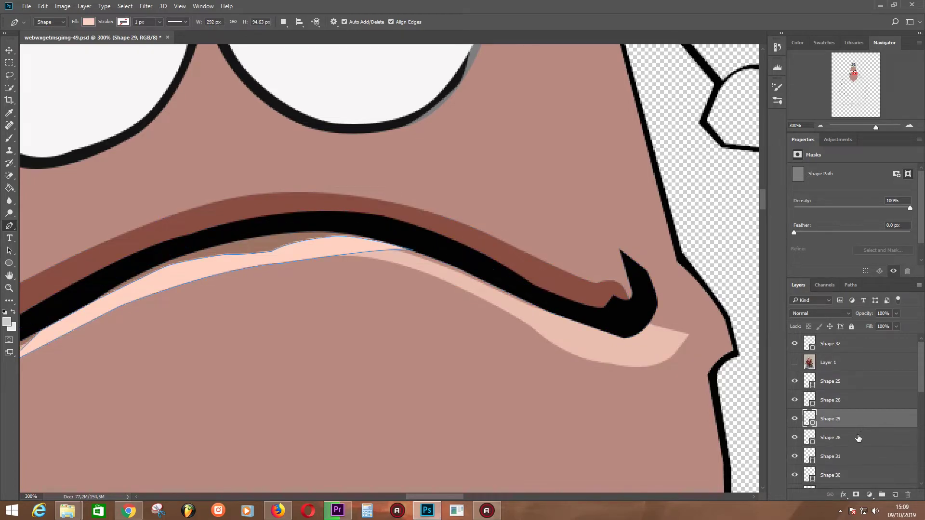
{"action": "left_click", "coordinate": [858, 438]}
{"action": "left_click", "coordinate": [858, 458]}
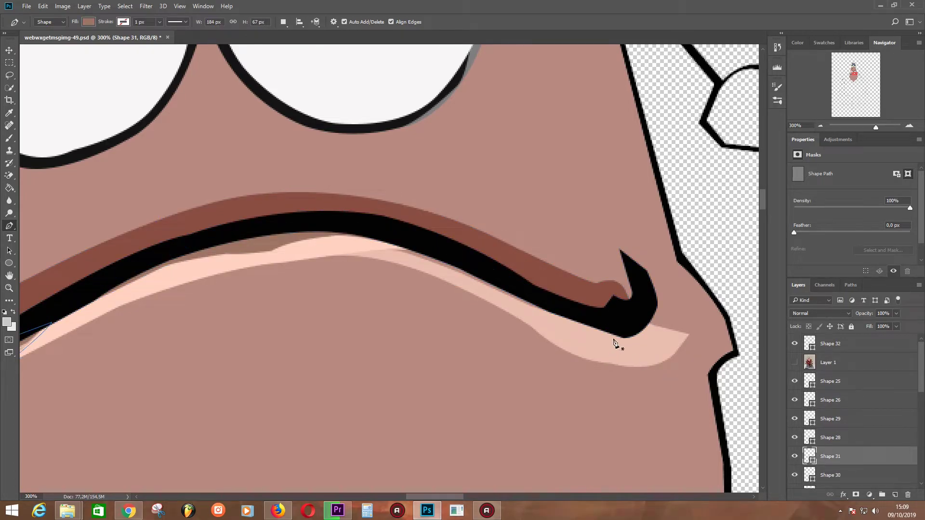
Trace a closed shade shape from the lip hook leftward along the lip, restacked lower.
{"action": "left_click", "coordinate": [794, 362]}
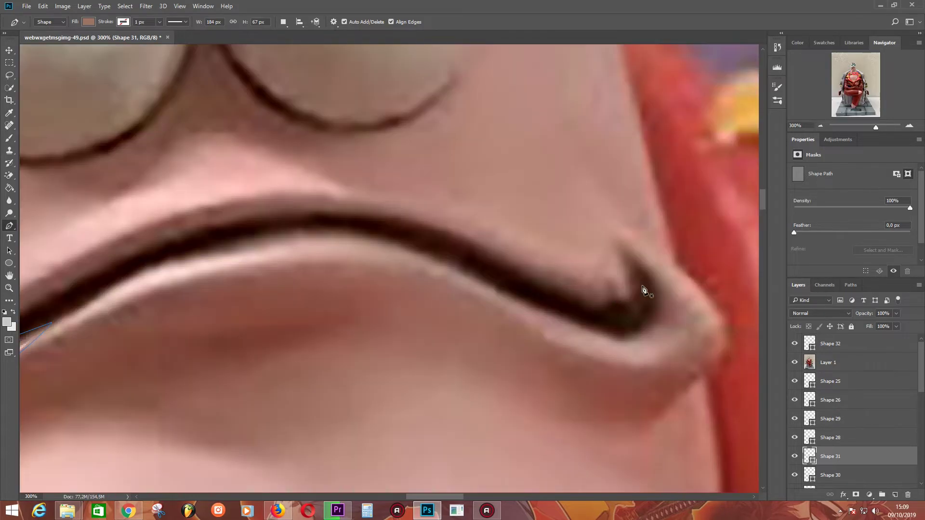
{"action": "left_click", "coordinate": [649, 269]}
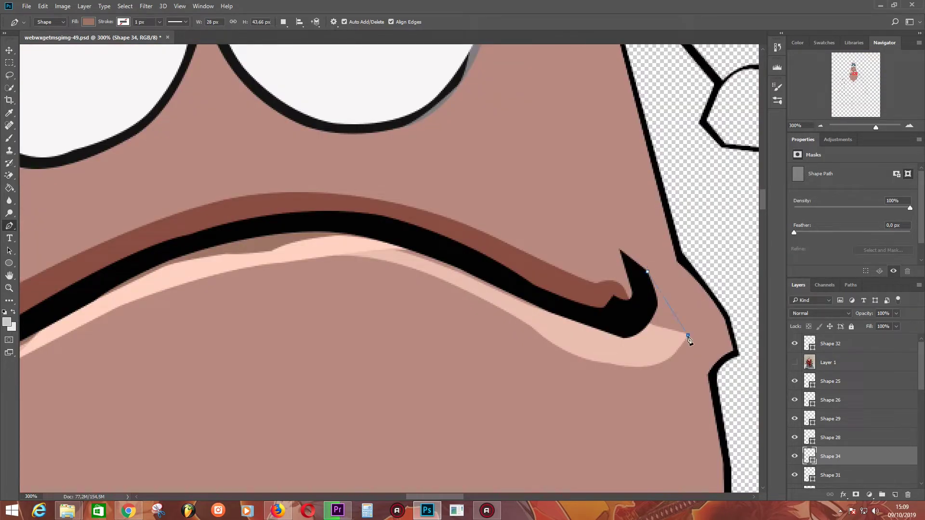
{"action": "left_click_drag", "start_coordinate": [688, 335], "coordinate": [678, 356]}
{"action": "left_click_drag", "start_coordinate": [839, 419], "coordinate": [841, 482]}
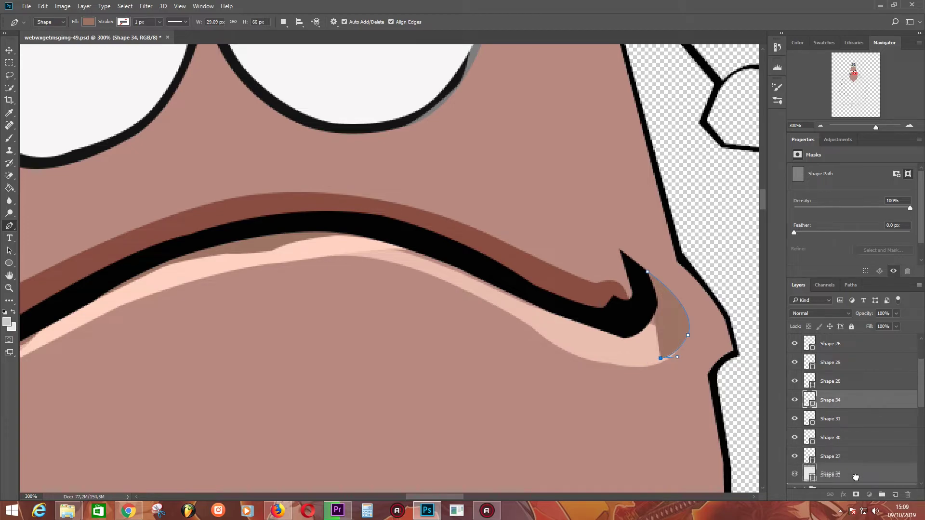
{"action": "left_click", "coordinate": [500, 298]}
{"action": "left_click_drag", "start_coordinate": [376, 247], "coordinate": [371, 249]}
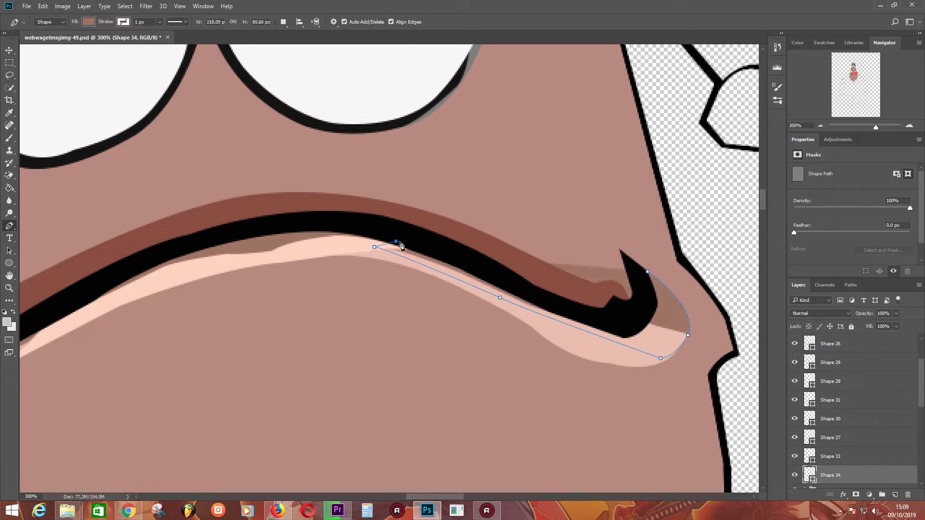
{"action": "left_click", "coordinate": [649, 271]}
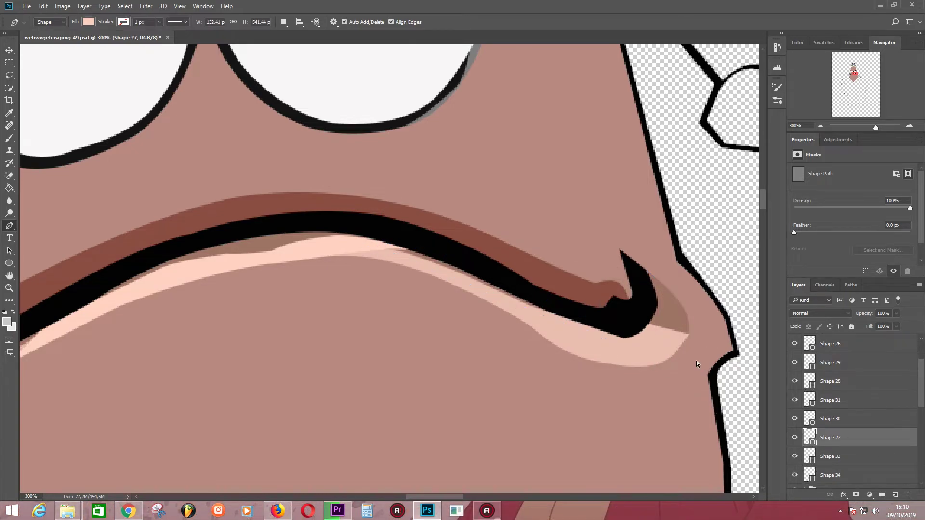
{"action": "key", "text": "ctrl+minus"}
{"action": "key", "text": "ctrl+minus"}
{"action": "key", "text": "ctrl+minus"}
Zoom out to the whole character and toggle the reference photo to compare.
{"action": "key", "text": "ctrl+minus"}
{"action": "scroll", "coordinate": [841, 392], "scroll_direction": "down", "scroll_amount": 1}
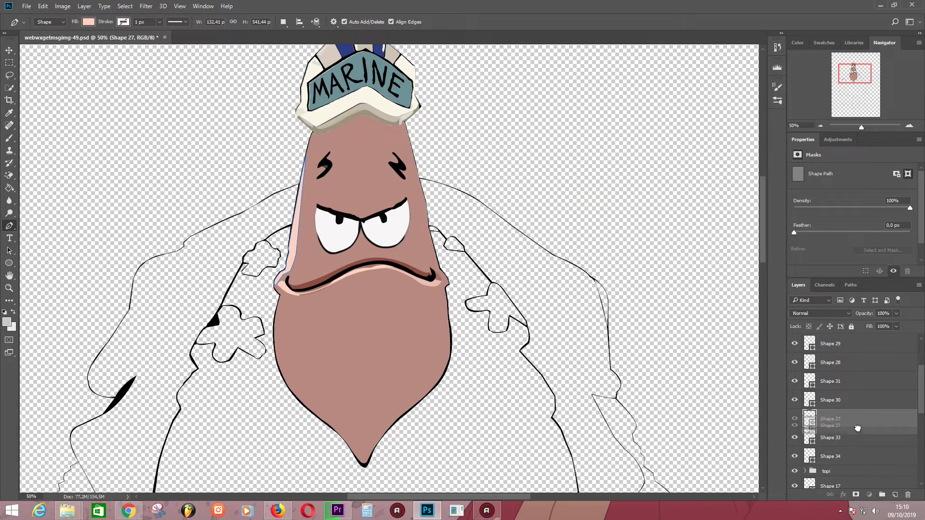
{"action": "scroll", "coordinate": [840, 393], "scroll_direction": "up", "scroll_amount": 2}
{"action": "scroll", "coordinate": [840, 381], "scroll_direction": "up", "scroll_amount": 2}
{"action": "key", "text": "ctrl+minus"}
{"action": "left_click", "coordinate": [837, 363]}
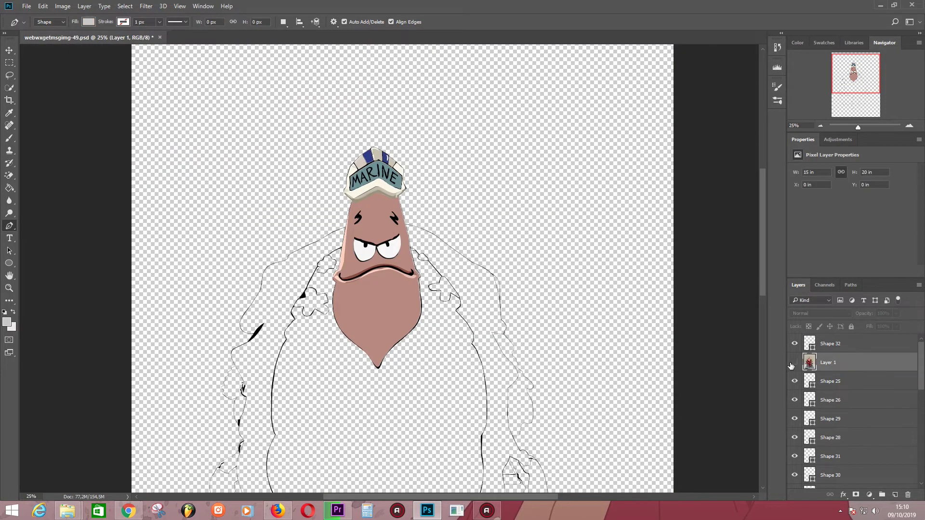
{"action": "double_click", "coordinate": [795, 362]}
{"action": "left_click", "coordinate": [795, 362]}
{"action": "left_click", "coordinate": [795, 362]}
{"action": "scroll", "coordinate": [877, 410], "scroll_direction": "down", "scroll_amount": 3}
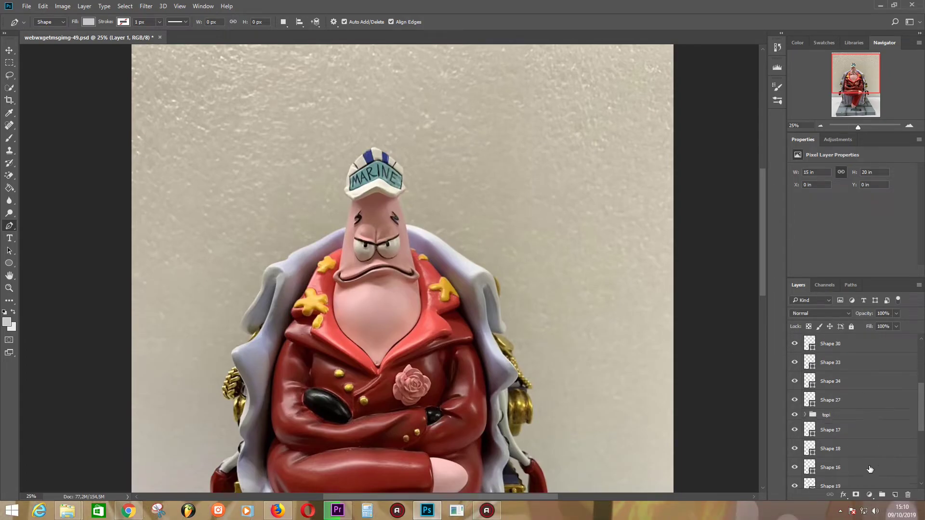
{"action": "scroll", "coordinate": [868, 463], "scroll_direction": "up", "scroll_amount": 1}
Above Shape 27, start a chest highlight path curving down from below the mouth.
{"action": "left_click", "coordinate": [857, 418]}
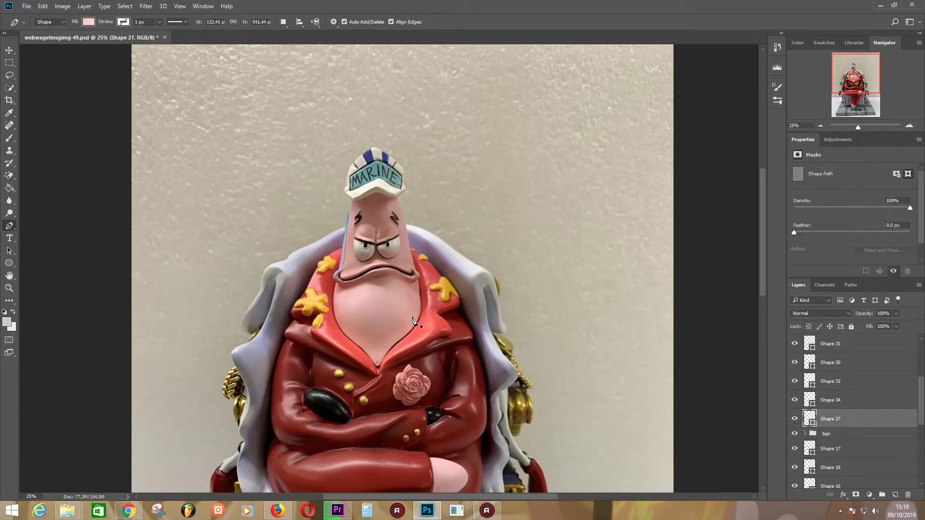
{"action": "left_click", "coordinate": [336, 295]}
{"action": "left_click", "coordinate": [345, 289]}
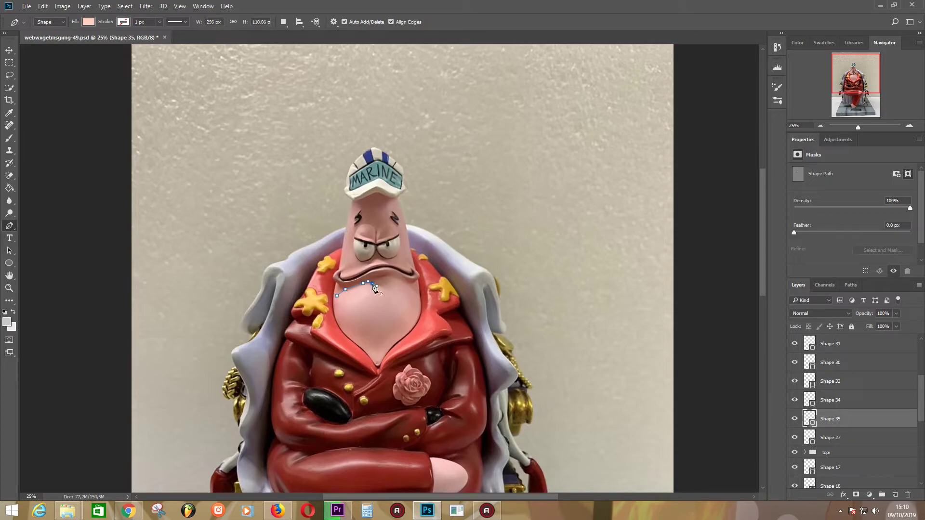
{"action": "left_click", "coordinate": [361, 301]}
{"action": "left_click_drag", "start_coordinate": [360, 335], "coordinate": [371, 356]}
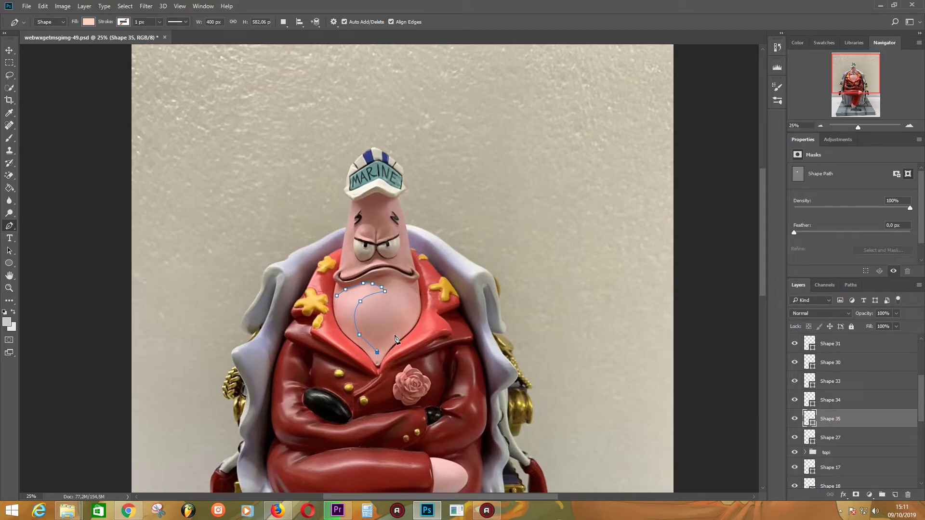
{"action": "left_click_drag", "start_coordinate": [396, 336], "coordinate": [403, 341]}
Hide the reference photo and extend the highlight down the right outline.
{"action": "scroll", "coordinate": [839, 438], "scroll_direction": "up", "scroll_amount": 5}
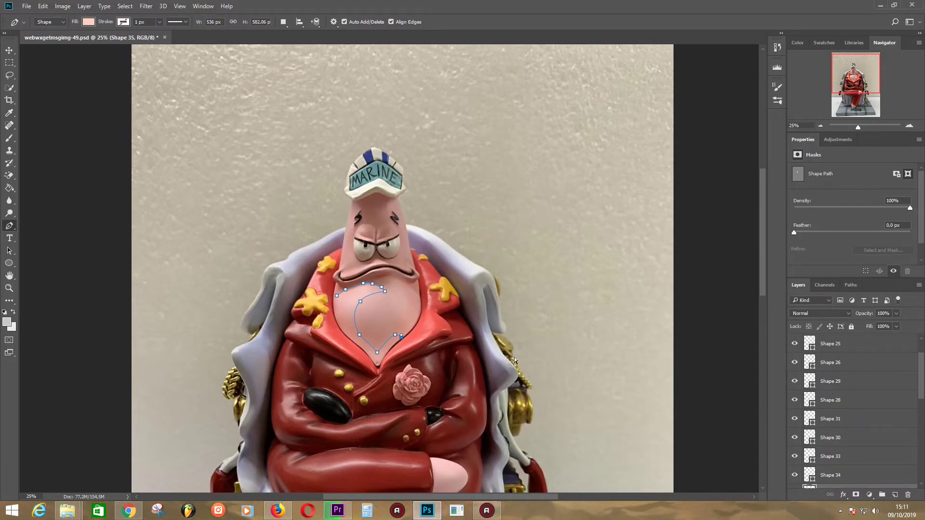
{"action": "scroll", "coordinate": [386, 319], "scroll_direction": "up", "scroll_amount": 4}
{"action": "left_click", "coordinate": [795, 362]}
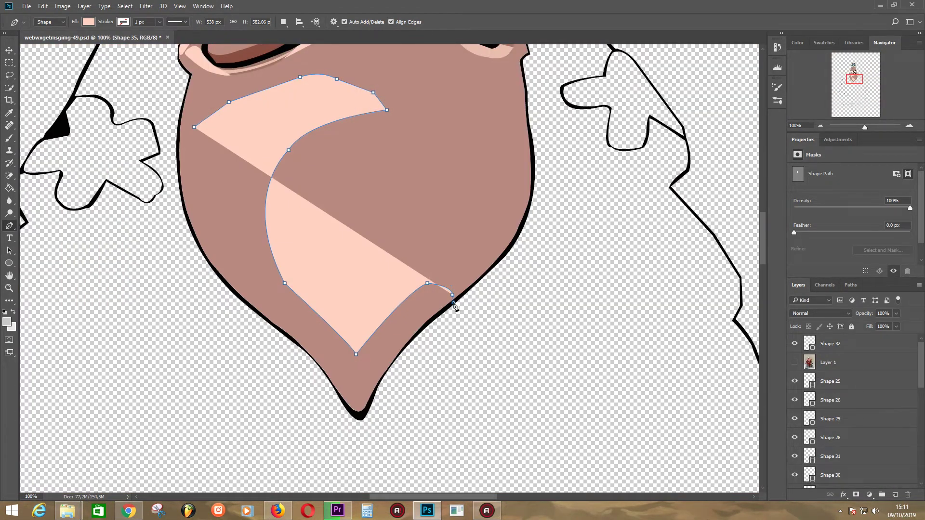
{"action": "left_click", "coordinate": [425, 326]}
{"action": "left_click", "coordinate": [400, 352]}
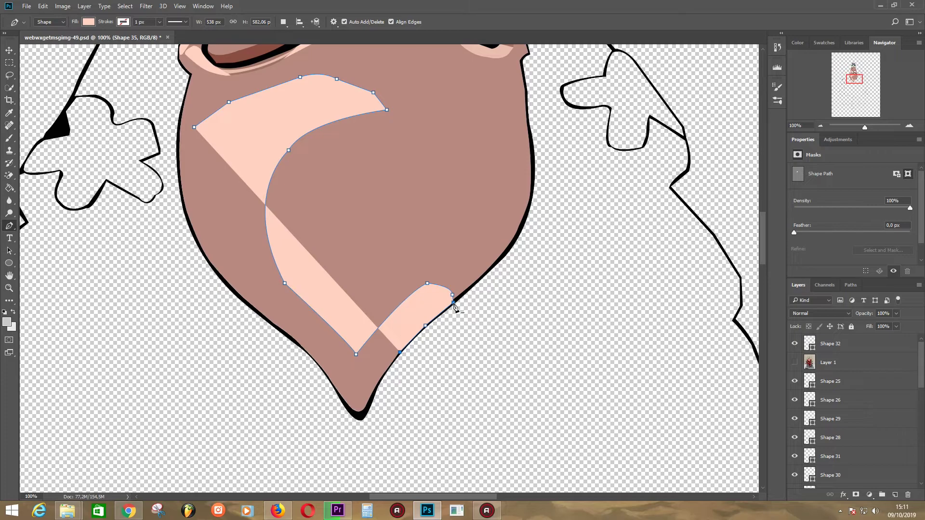
Carry the highlight around the chin tip and up the left side, then close it.
{"action": "left_click", "coordinate": [381, 379]}
{"action": "left_click", "coordinate": [365, 411]}
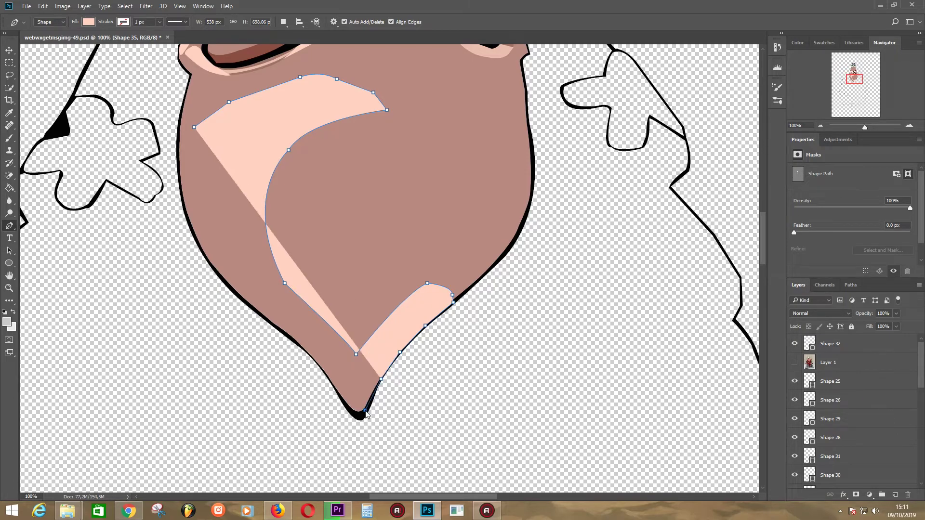
{"action": "left_click", "coordinate": [342, 401]}
{"action": "left_click", "coordinate": [319, 362]}
{"action": "left_click", "coordinate": [274, 326]}
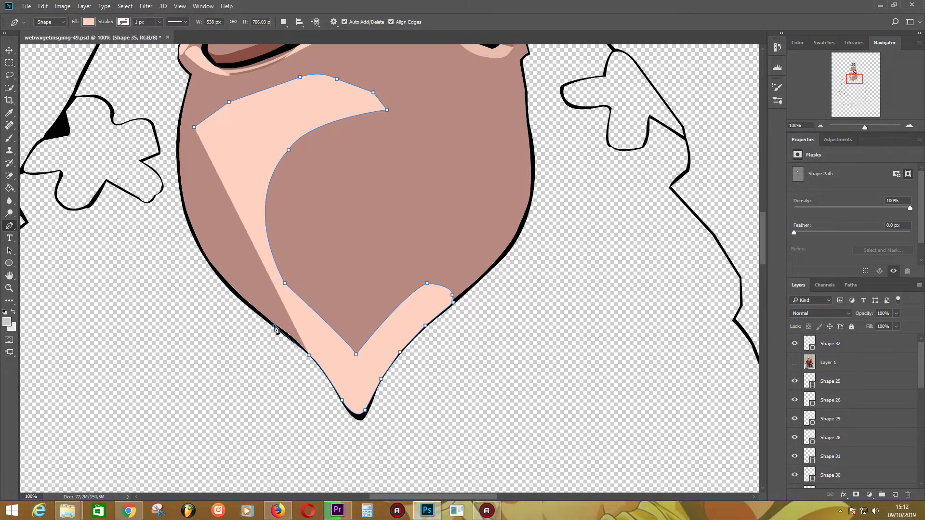
{"action": "left_click", "coordinate": [210, 265]}
{"action": "left_click_drag", "start_coordinate": [180, 176], "coordinate": [178, 136]}
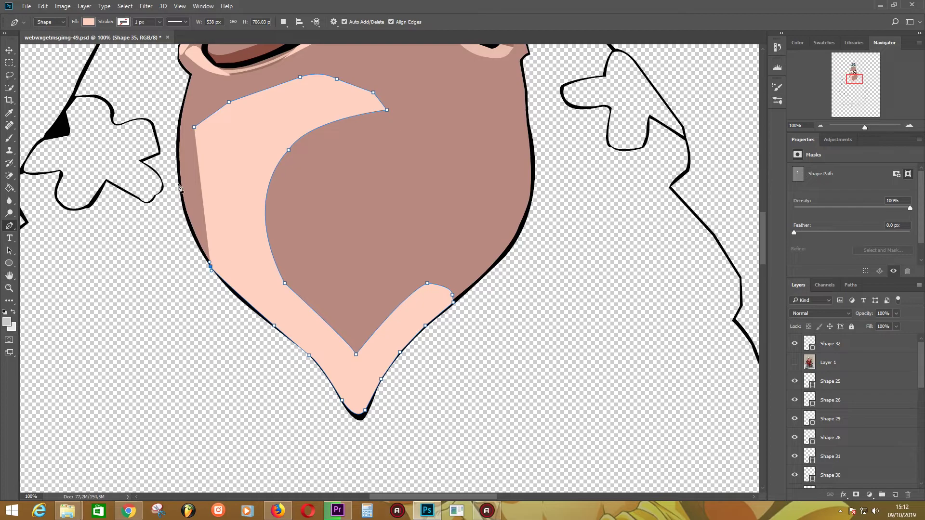
{"action": "left_click", "coordinate": [195, 126]}
Compare the chest highlight against the reference photo, then finish the path.
{"action": "scroll", "coordinate": [475, 281], "scroll_direction": "up", "scroll_amount": 2}
{"action": "scroll", "coordinate": [475, 282], "scroll_direction": "up", "scroll_amount": 5}
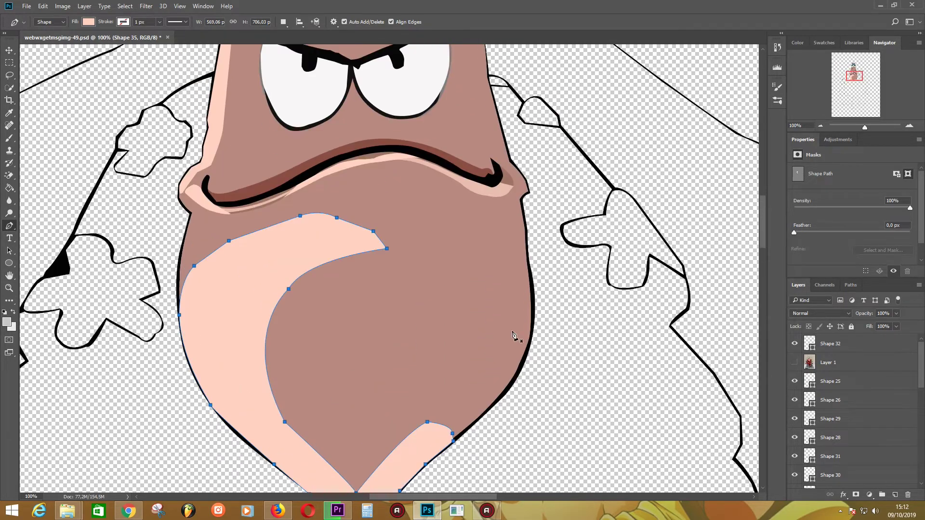
{"action": "left_click", "coordinate": [794, 363]}
{"action": "left_click", "coordinate": [794, 362]}
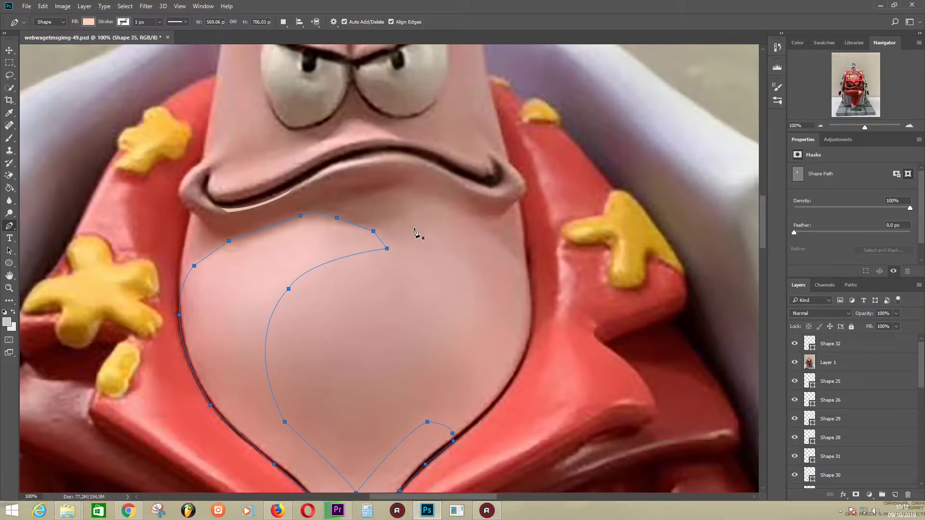
{"action": "left_click", "coordinate": [795, 362]}
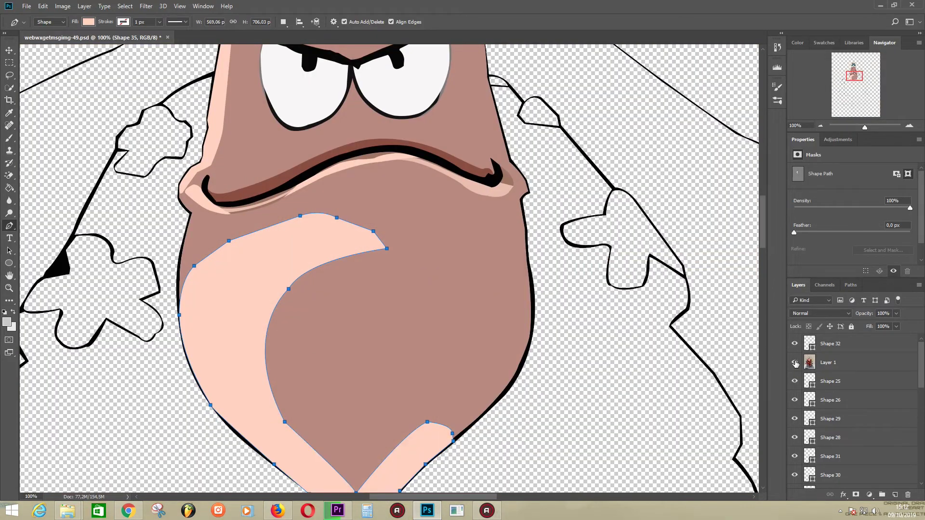
{"action": "left_click", "coordinate": [794, 363]}
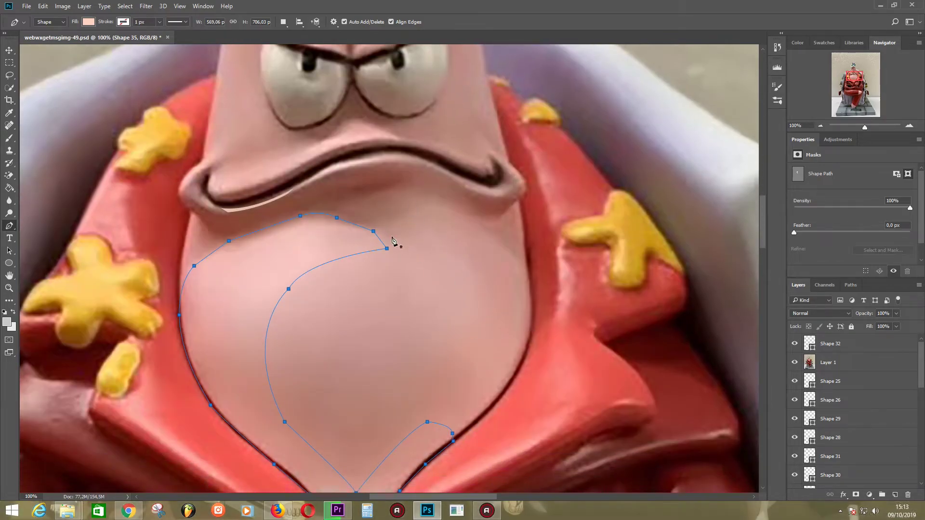
{"action": "left_click", "coordinate": [412, 250]}
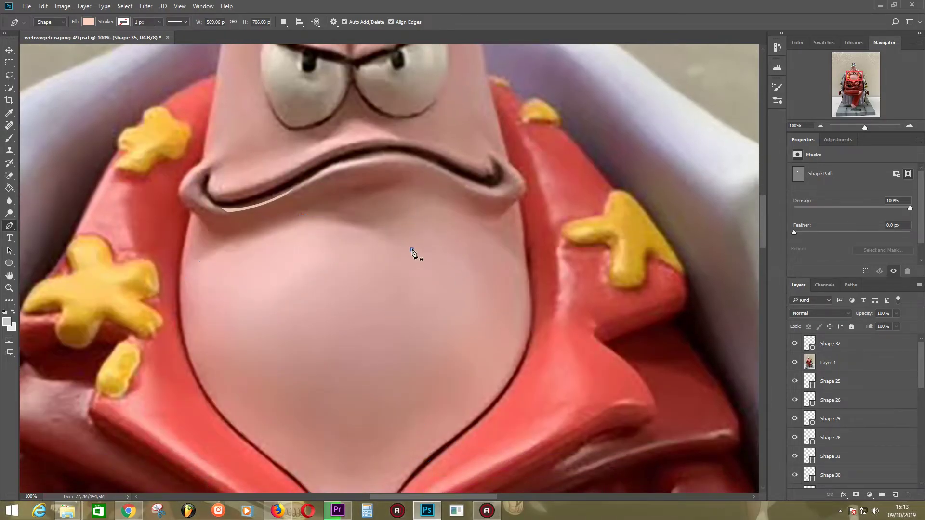
Draw an oval shading shape on the chest and give it a darker pink fill.
{"action": "left_click", "coordinate": [426, 227]}
{"action": "left_click_drag", "start_coordinate": [421, 382], "coordinate": [390, 398]}
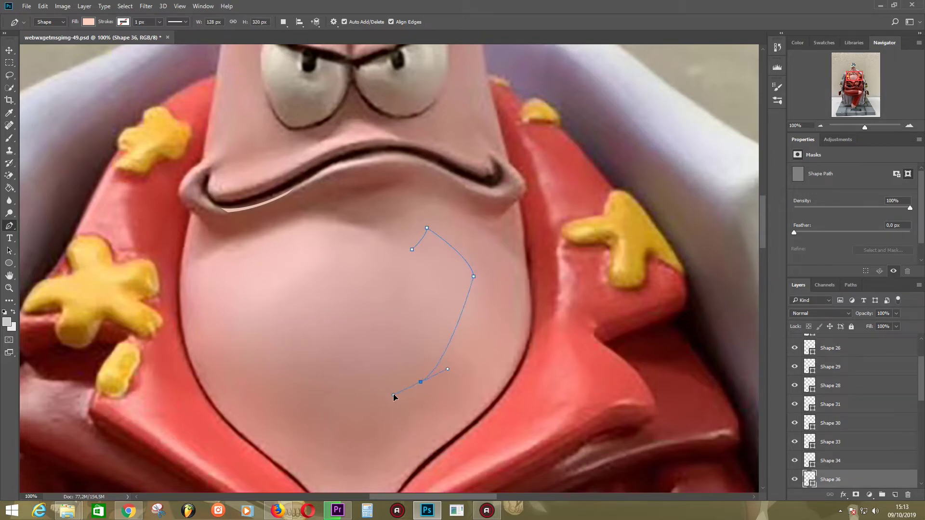
{"action": "left_click_drag", "start_coordinate": [277, 340], "coordinate": [265, 267]}
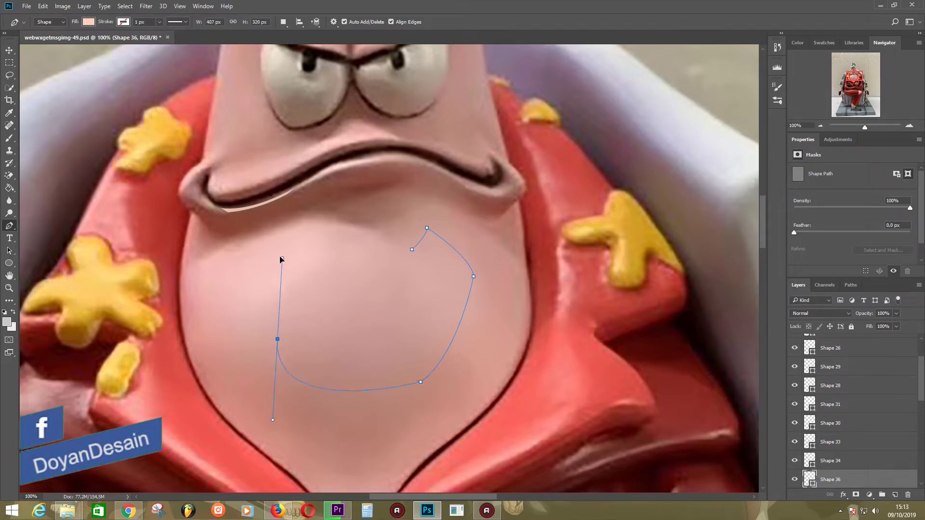
{"action": "mouse_move", "coordinate": [334, 263]}
{"action": "left_mouse_down"}
{"action": "mouse_move", "coordinate": [398, 256]}
{"action": "mouse_move", "coordinate": [396, 235]}
{"action": "left_mouse_up"}
{"action": "left_click", "coordinate": [410, 287]}
{"action": "double_click", "coordinate": [810, 479]}
{"action": "left_click", "coordinate": [824, 331]}
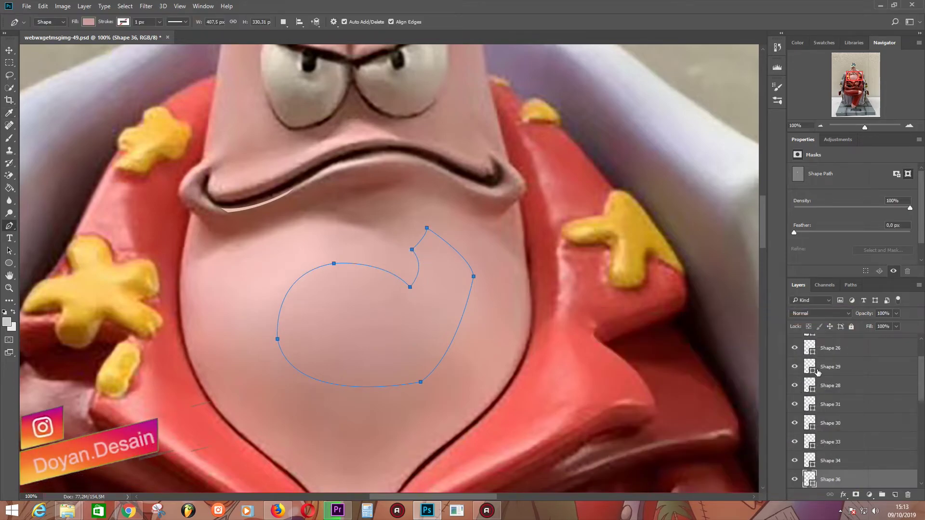
{"action": "scroll", "coordinate": [829, 419], "scroll_direction": "up", "scroll_amount": 3}
{"action": "left_click", "coordinate": [795, 363]}
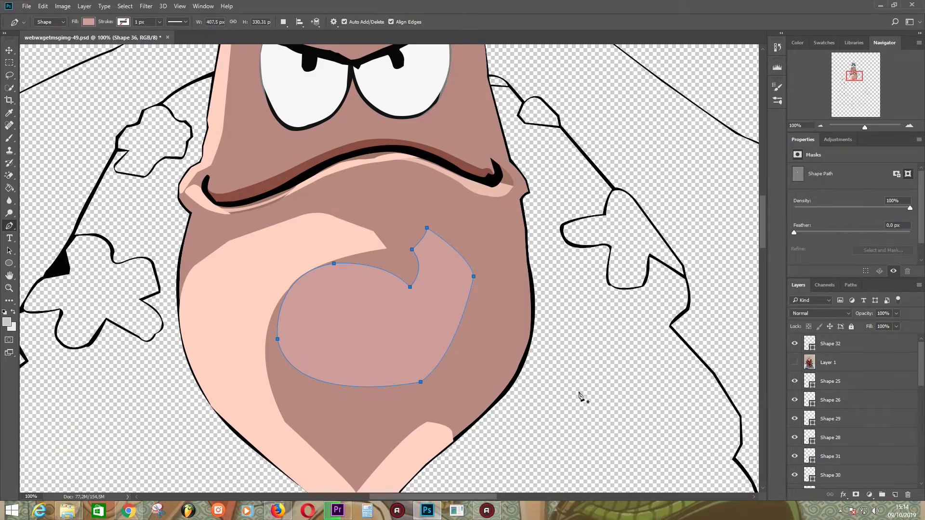
Undo the stray anchors and redraw the oval outline further down the chest.
{"action": "key", "text": "ctrl+z"}
{"action": "key", "text": "ctrl+z"}
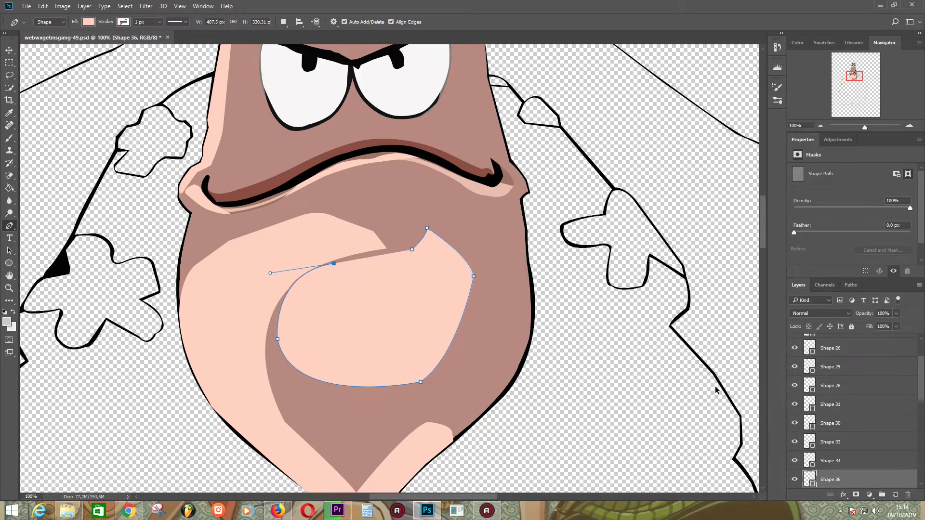
{"action": "key", "text": "ctrl+z"}
{"action": "key", "text": "ctrl+z"}
{"action": "left_click_drag", "start_coordinate": [269, 378], "coordinate": [266, 361]}
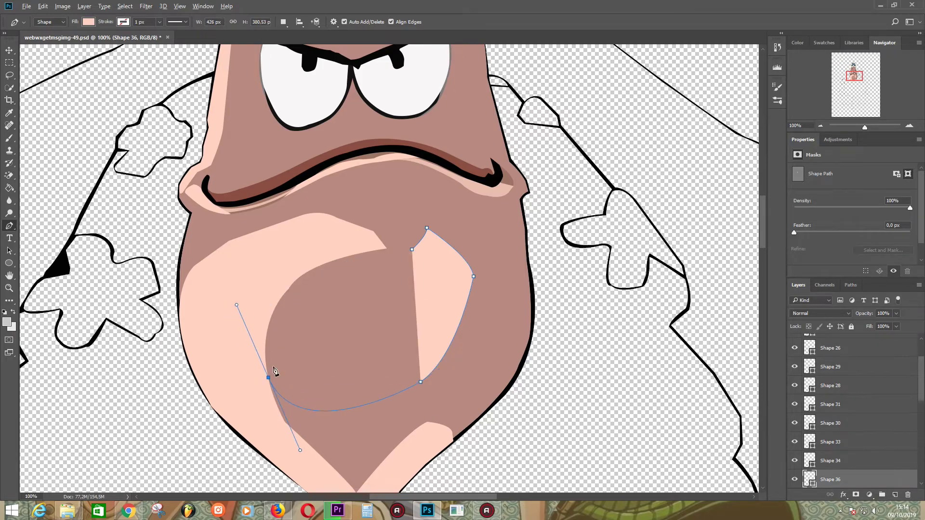
{"action": "left_click_drag", "start_coordinate": [284, 292], "coordinate": [303, 277]}
{"action": "left_click_drag", "start_coordinate": [386, 248], "coordinate": [451, 257]}
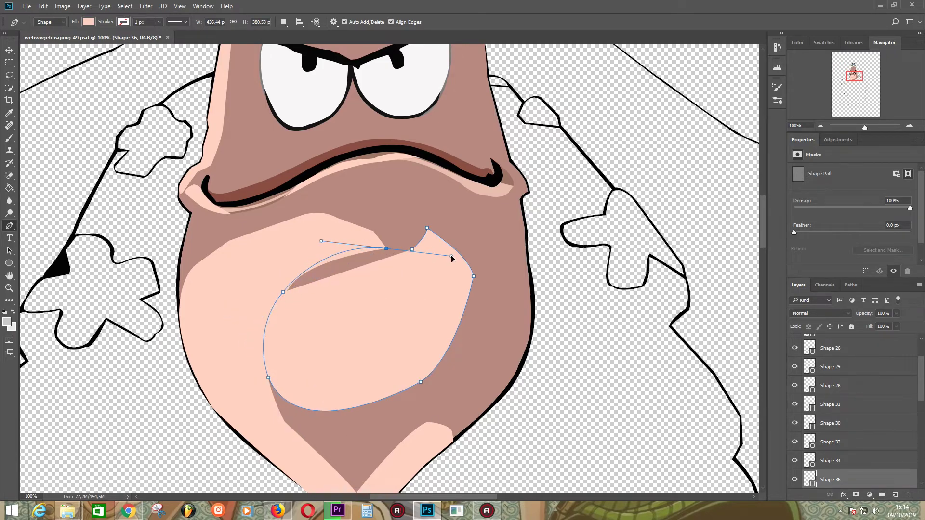
{"action": "left_click", "coordinate": [412, 250]}
Fill the oval with darker peach sampled from the canvas and move Shape 27 above Shape 36.
{"action": "double_click", "coordinate": [810, 480]}
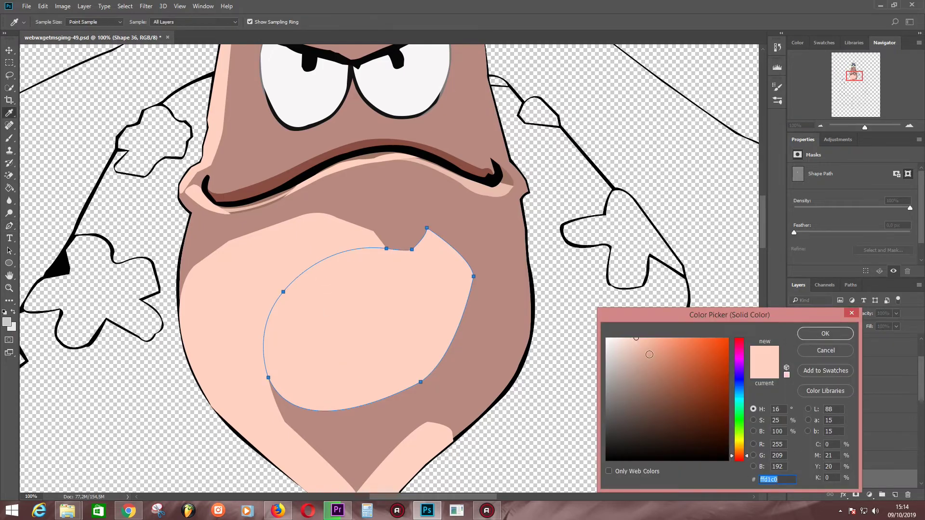
{"action": "left_click", "coordinate": [308, 252]}
{"action": "left_click", "coordinate": [824, 333]}
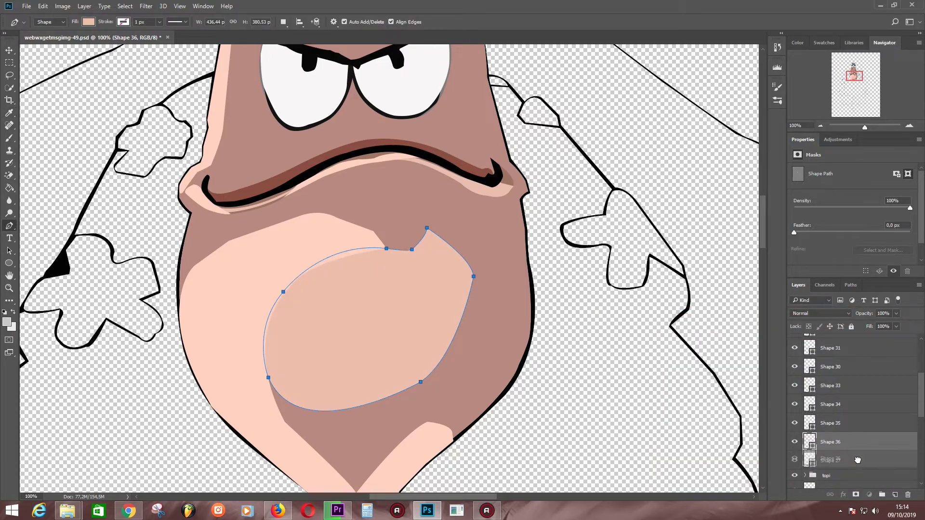
{"action": "left_click_drag", "start_coordinate": [857, 460], "coordinate": [857, 442]}
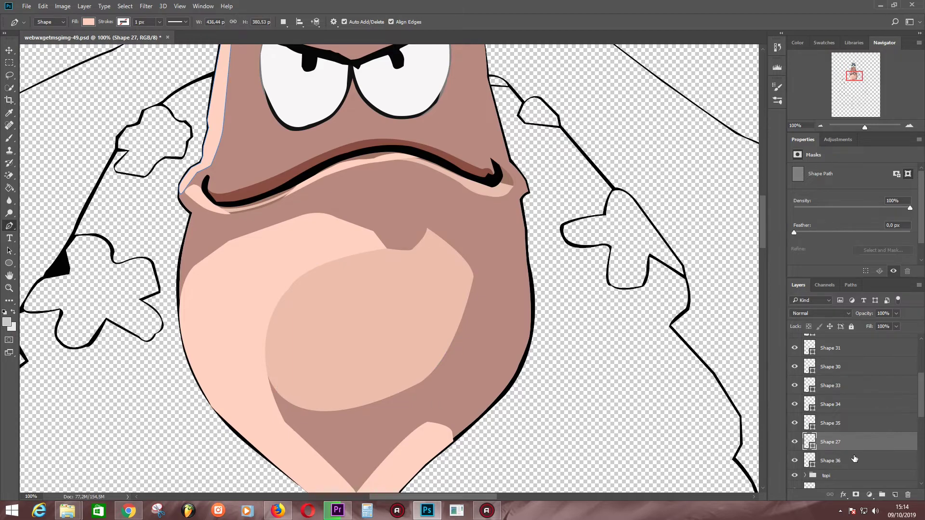
Draw a peach shading shape on the lower chest reaching the bottom tip.
{"action": "left_click", "coordinate": [263, 372]}
{"action": "scroll", "coordinate": [263, 371], "scroll_direction": "down", "scroll_amount": 5}
{"action": "left_click_drag", "start_coordinate": [354, 412], "coordinate": [439, 464]}
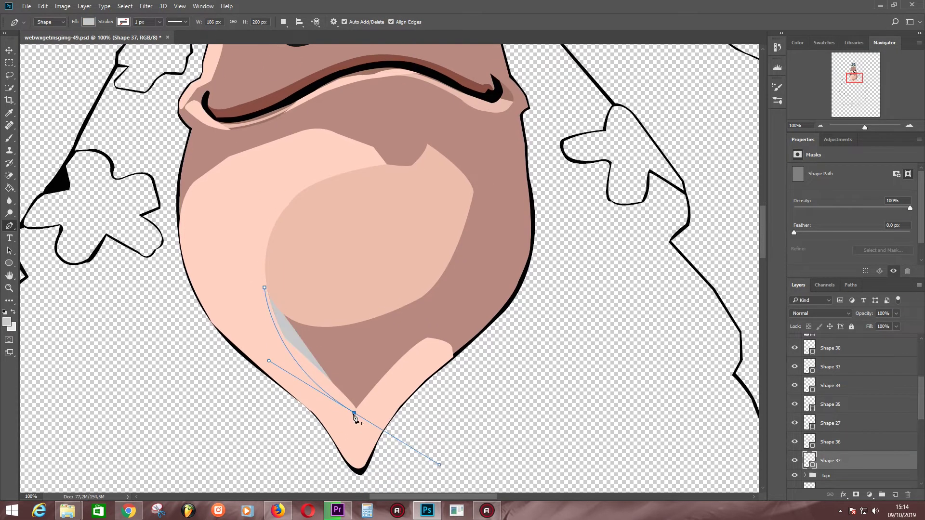
{"action": "left_click", "coordinate": [428, 345]}
{"action": "left_click_drag", "start_coordinate": [474, 194], "coordinate": [442, 135]}
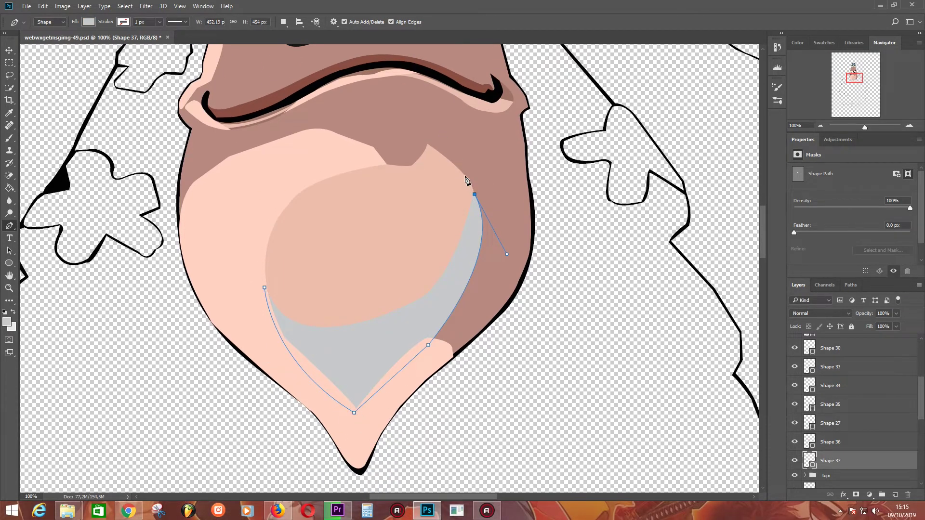
{"action": "left_click_drag", "start_coordinate": [413, 287], "coordinate": [332, 307]}
{"action": "double_click", "coordinate": [814, 467]}
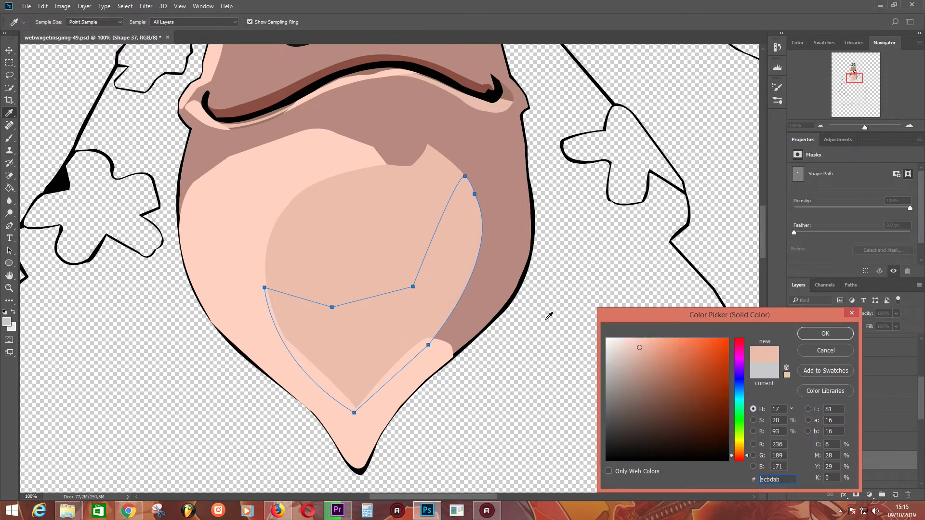
{"action": "left_click", "coordinate": [825, 333]}
Fit the figure in view, select Shape 27, compare with the reference, and zoom onto the chest.
{"action": "key", "text": "ctrl+0"}
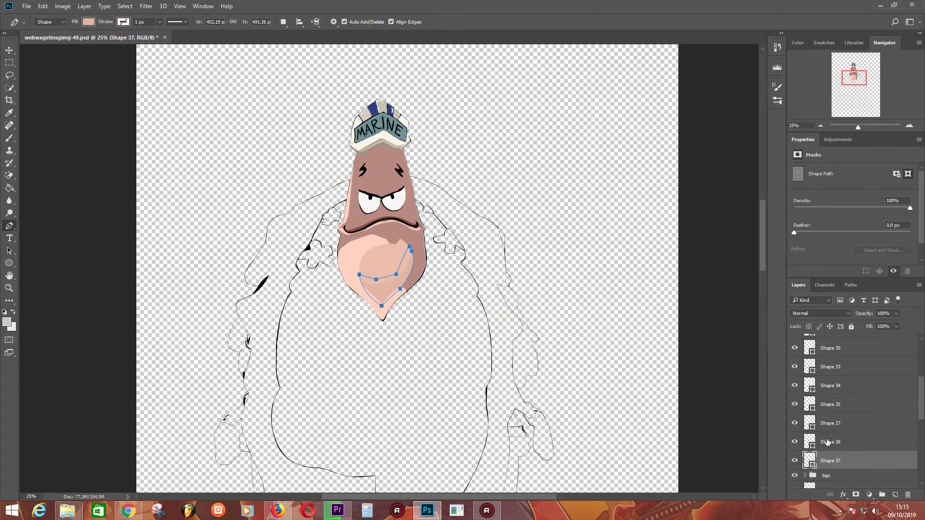
{"action": "left_click", "coordinate": [831, 423]}
{"action": "scroll", "coordinate": [839, 394], "scroll_direction": "up", "scroll_amount": 3}
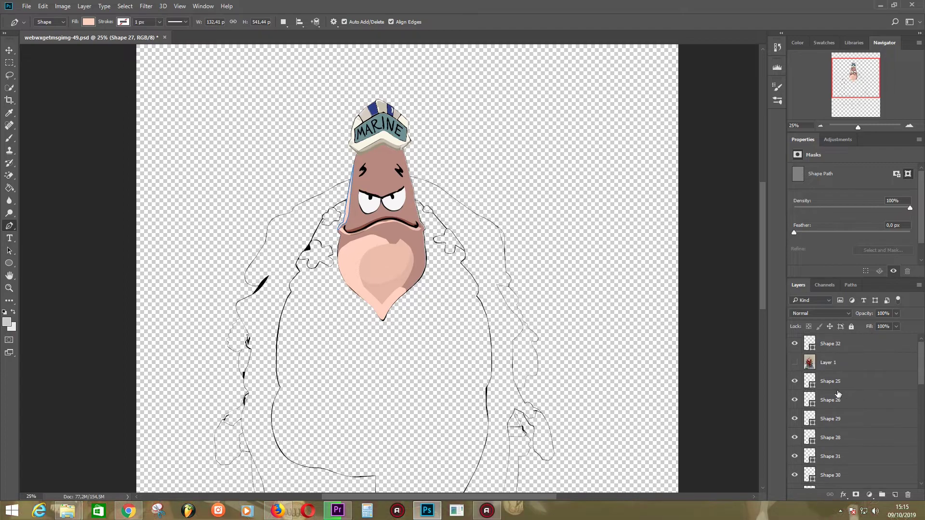
{"action": "left_click", "coordinate": [795, 362]}
{"action": "left_click", "coordinate": [794, 363]}
{"action": "left_click", "coordinate": [794, 363]}
{"action": "left_click", "coordinate": [795, 363]}
{"action": "key", "text": "ctrl+plus"}
{"action": "key", "text": "ctrl+plus"}
{"action": "key", "text": "ctrl+plus"}
{"action": "scroll", "coordinate": [853, 410], "scroll_direction": "down", "scroll_amount": 2}
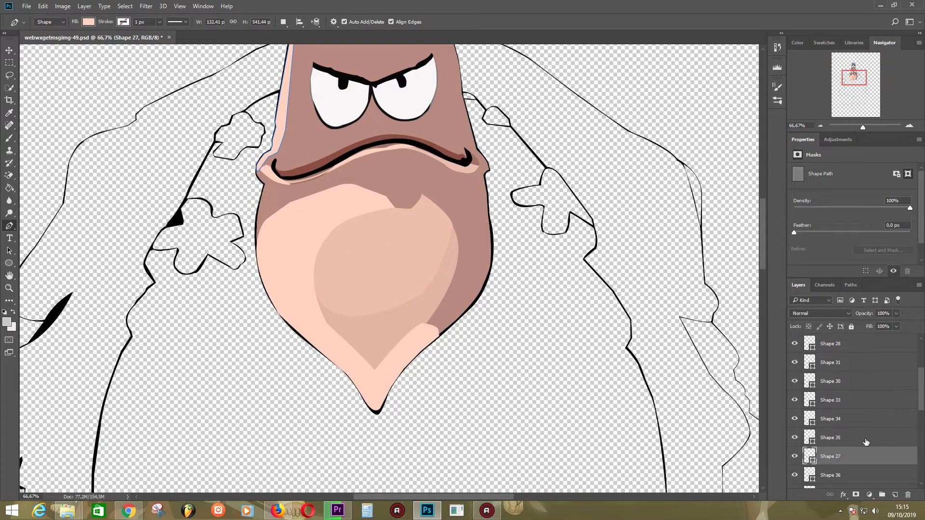
{"action": "scroll", "coordinate": [858, 408], "scroll_direction": "down", "scroll_amount": 3}
Above Shape 35, draw a curved peach shading band across the chest and finish its path.
{"action": "left_click", "coordinate": [849, 384]}
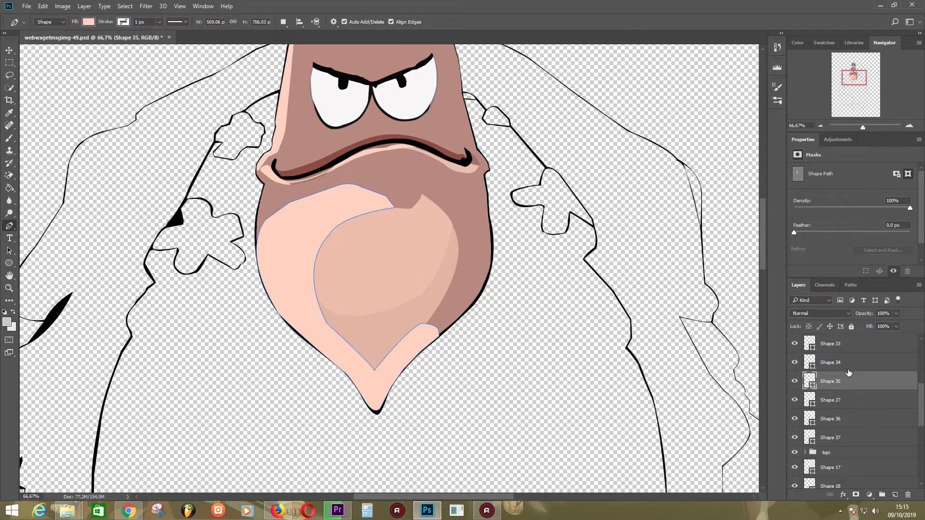
{"action": "left_click", "coordinate": [315, 307]}
{"action": "mouse_move", "coordinate": [349, 344]}
{"action": "left_mouse_down"}
{"action": "mouse_move", "coordinate": [365, 353]}
{"action": "mouse_move", "coordinate": [423, 321]}
{"action": "left_mouse_up"}
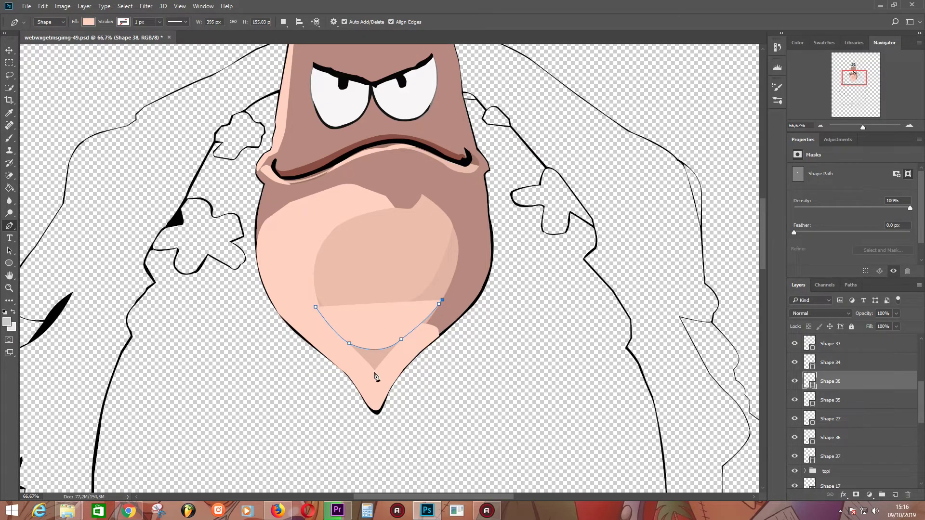
{"action": "left_click_drag", "start_coordinate": [375, 371], "coordinate": [348, 381]}
{"action": "left_click", "coordinate": [315, 307]}
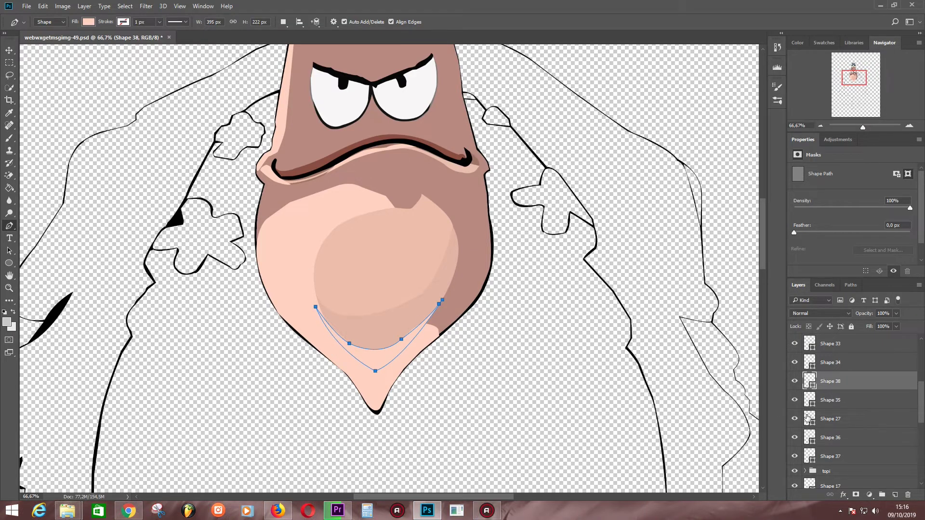
{"action": "double_click", "coordinate": [810, 381]}
{"action": "left_click", "coordinate": [826, 333]}
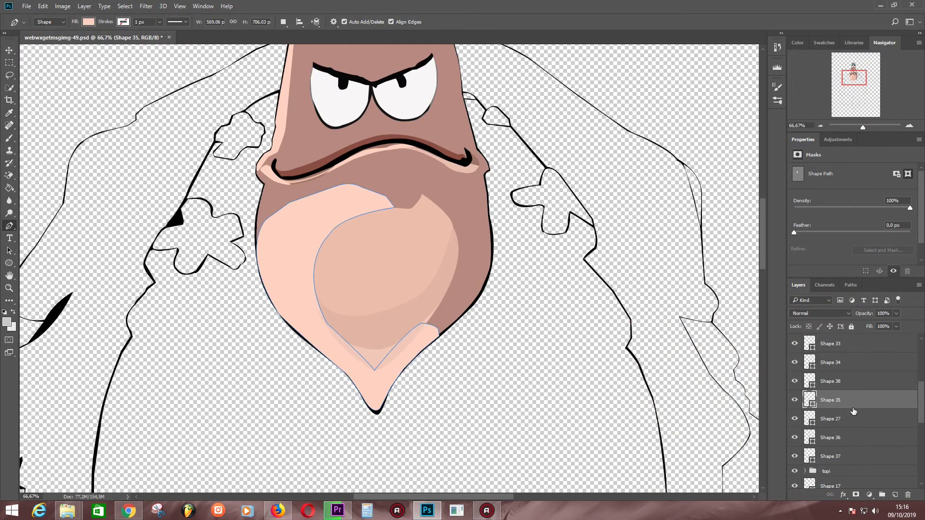
{"action": "key", "text": "alt+bracketleft"}
{"action": "key", "text": "alt+bracketleft"}
Start Shape 39 beside the left mouth corner, curving along the left cheek edge.
{"action": "left_click", "coordinate": [262, 223]}
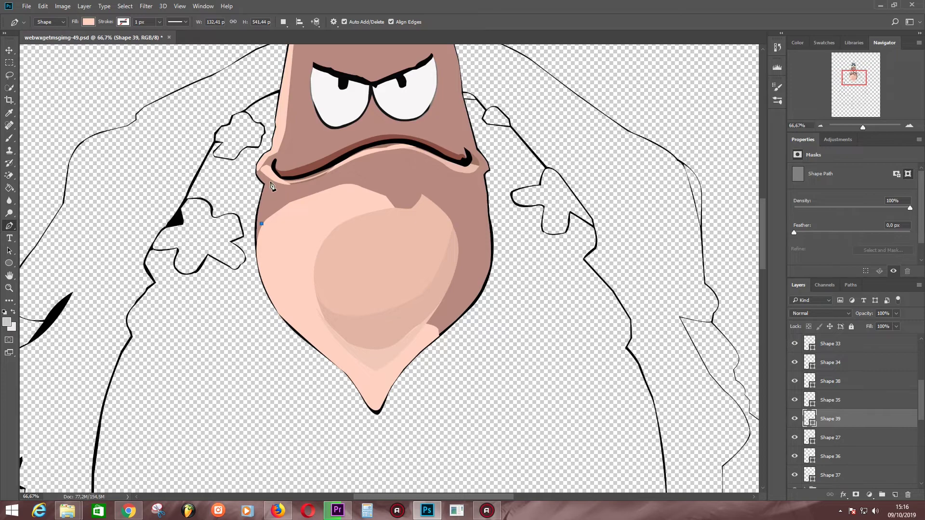
{"action": "mouse_move", "coordinate": [270, 178]}
{"action": "left_mouse_down"}
{"action": "mouse_move", "coordinate": [277, 151]}
{"action": "mouse_move", "coordinate": [257, 179]}
{"action": "left_mouse_up"}
{"action": "left_click", "coordinate": [264, 185]}
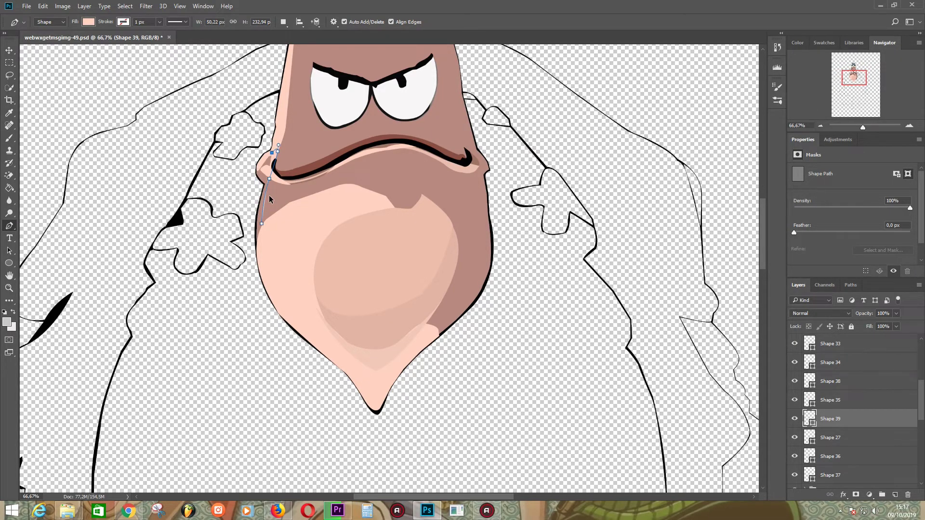
{"action": "scroll", "coordinate": [848, 395], "scroll_direction": "down", "scroll_amount": 1}
{"action": "left_click_drag", "start_coordinate": [830, 381], "coordinate": [830, 429]}
{"action": "key", "text": "ctrl+plus"}
{"action": "key", "text": "ctrl+plus"}
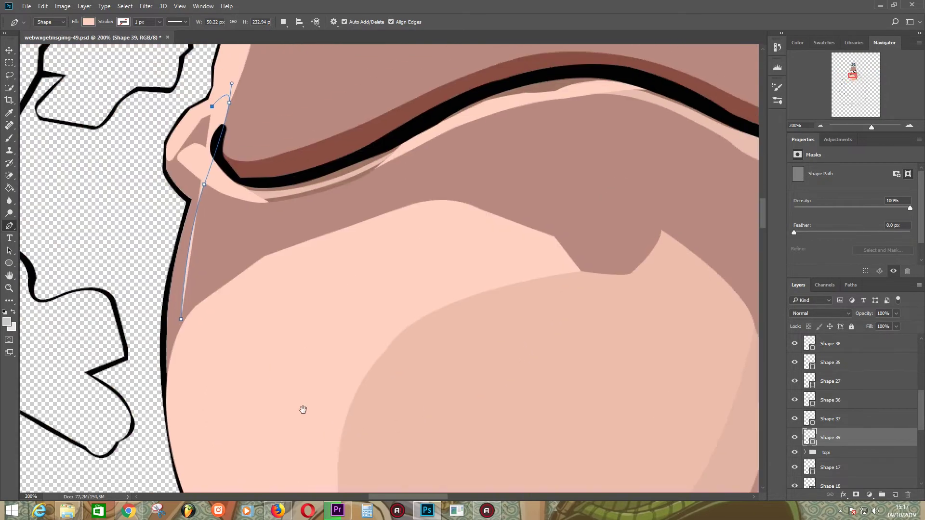
{"action": "left_click", "coordinate": [214, 225]}
{"action": "left_click_drag", "start_coordinate": [232, 246], "coordinate": [243, 250]}
Trace the strip down the left face edge, close it, and give it a light pink fill.
{"action": "left_click", "coordinate": [235, 252]}
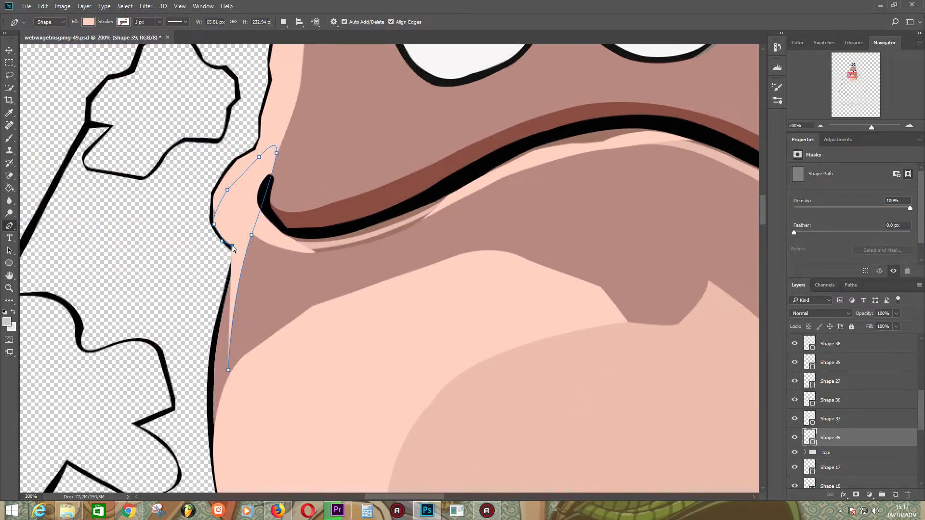
{"action": "left_click", "coordinate": [226, 287]}
{"action": "left_click", "coordinate": [216, 335]}
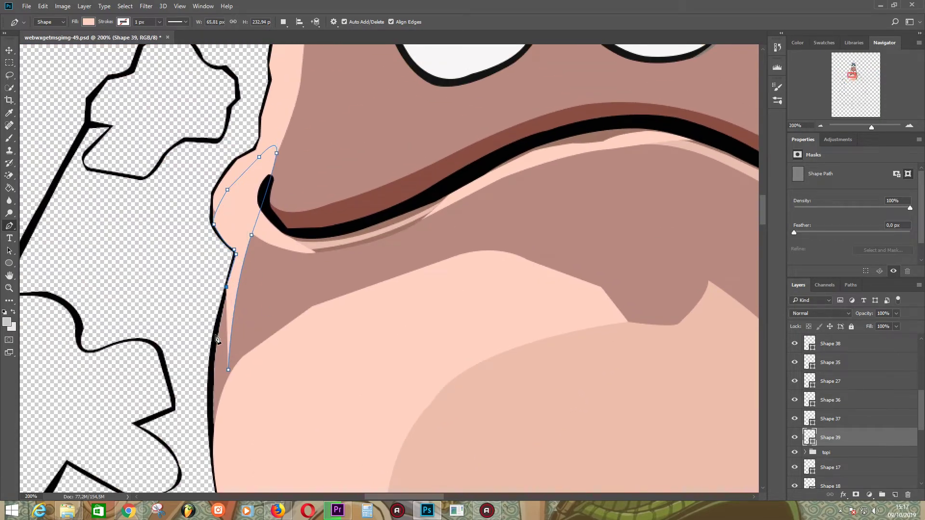
{"action": "left_click", "coordinate": [210, 378]}
{"action": "left_click", "coordinate": [210, 417]}
{"action": "left_click", "coordinate": [213, 454]}
{"action": "left_click", "coordinate": [237, 390]}
{"action": "left_click", "coordinate": [229, 370]}
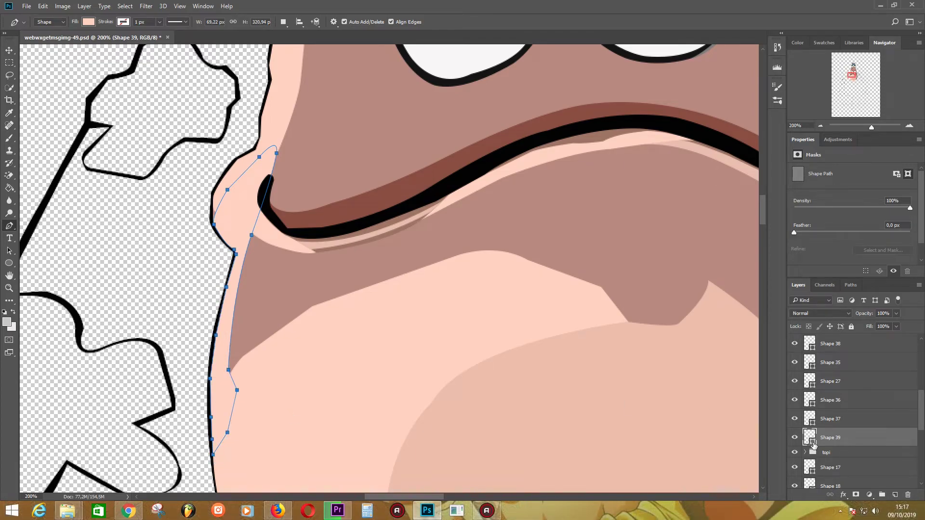
{"action": "double_click", "coordinate": [809, 437]}
{"action": "left_click", "coordinate": [827, 332]}
Select the Shape 36 layer and turn the reference photo back on.
{"action": "left_click", "coordinate": [859, 374]}
{"action": "scroll", "coordinate": [351, 268], "scroll_direction": "up", "scroll_amount": 4}
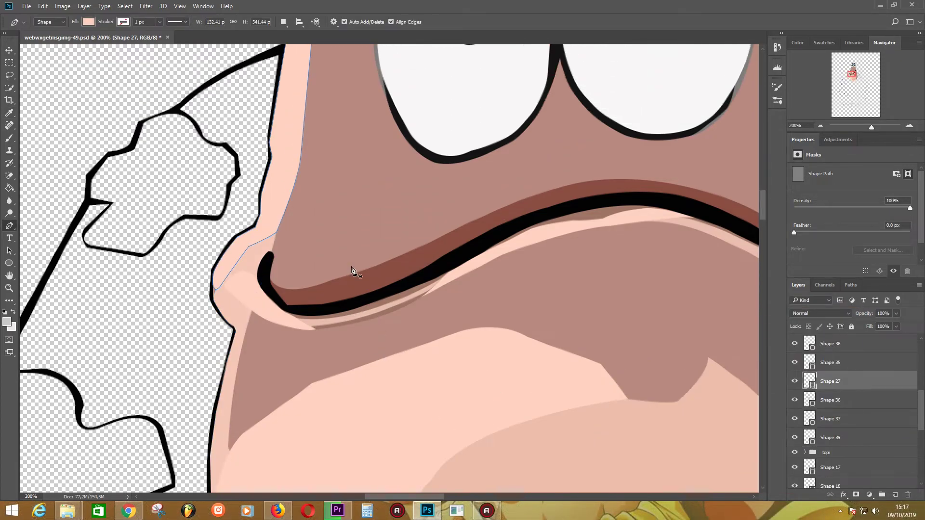
{"action": "scroll", "coordinate": [376, 262], "scroll_direction": "up", "scroll_amount": 1}
{"action": "scroll", "coordinate": [422, 285], "scroll_direction": "up", "scroll_amount": 4}
{"action": "scroll", "coordinate": [385, 304], "scroll_direction": "up", "scroll_amount": 1}
{"action": "key", "text": "alt+bracketleft"}
{"action": "scroll", "coordinate": [858, 410], "scroll_direction": "down", "scroll_amount": 5}
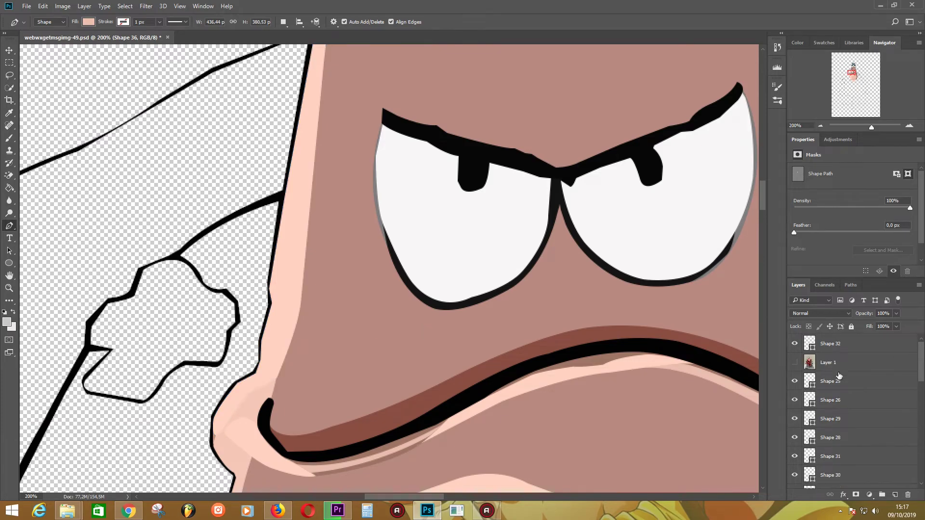
{"action": "left_click", "coordinate": [795, 363]}
{"action": "left_click", "coordinate": [794, 363]}
Start Shape 40 along the top of the lip, checking against the reference photo.
{"action": "left_click", "coordinate": [550, 286]}
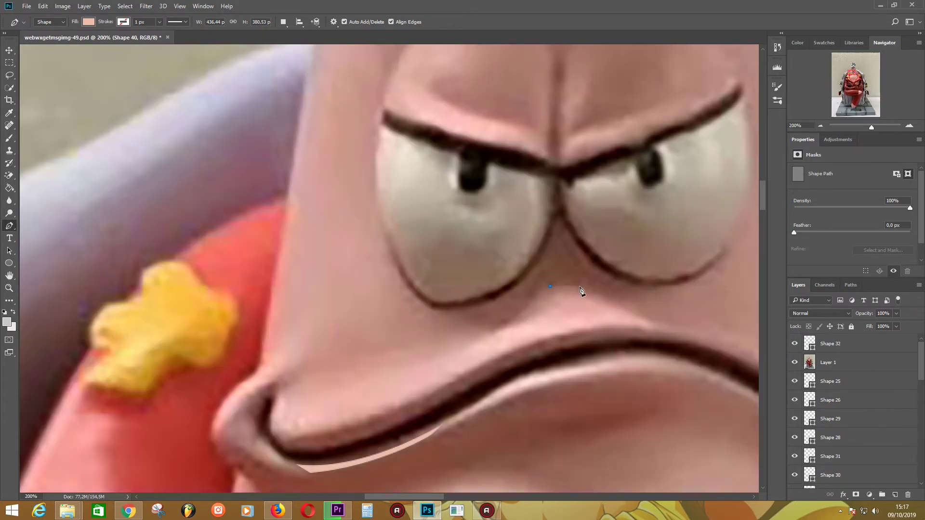
{"action": "left_click_drag", "start_coordinate": [653, 321], "coordinate": [661, 324]}
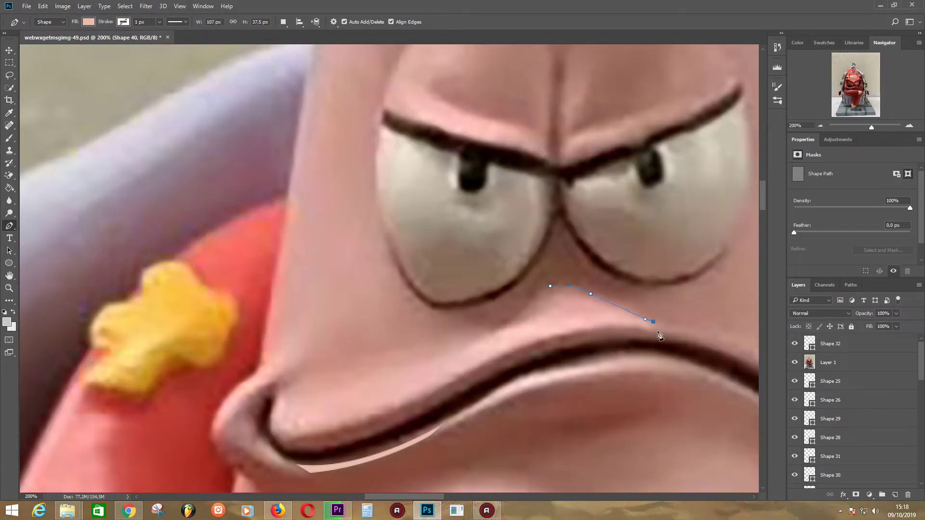
{"action": "left_click", "coordinate": [794, 362]}
{"action": "left_click", "coordinate": [557, 337]}
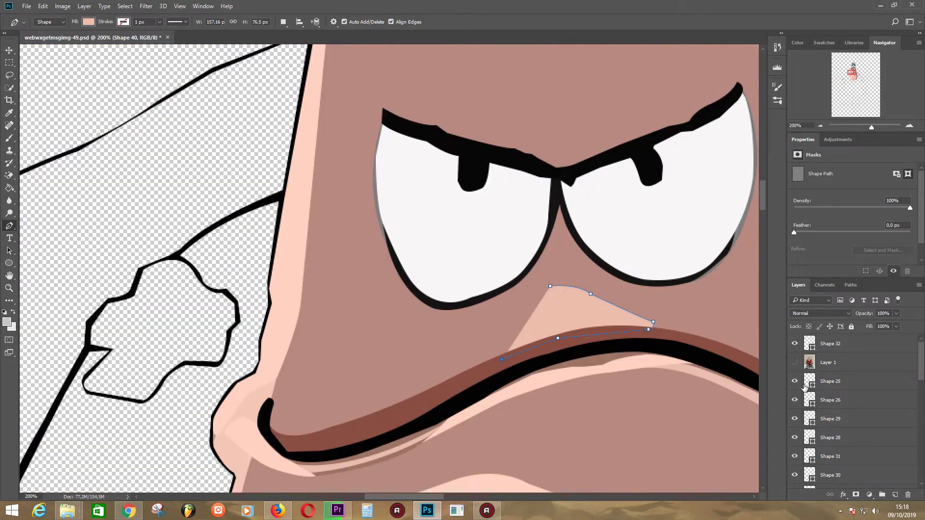
{"action": "left_click", "coordinate": [502, 359]}
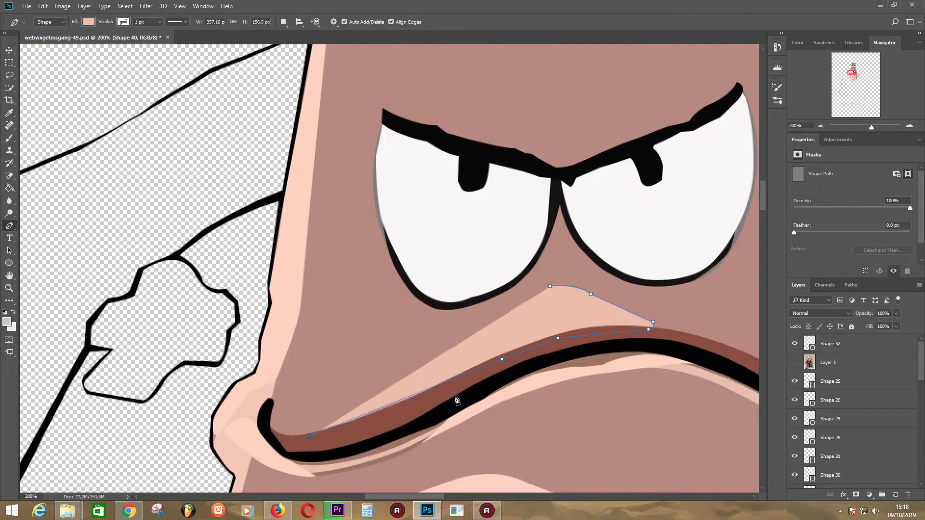
{"action": "left_click", "coordinate": [333, 431]}
Finish the lip outline around the left mouth corner and give it a lighter pink fill.
{"action": "left_click", "coordinate": [280, 439]}
{"action": "left_click", "coordinate": [266, 421]}
{"action": "left_click_drag", "start_coordinate": [266, 413], "coordinate": [267, 409]}
{"action": "left_click", "coordinate": [795, 362]}
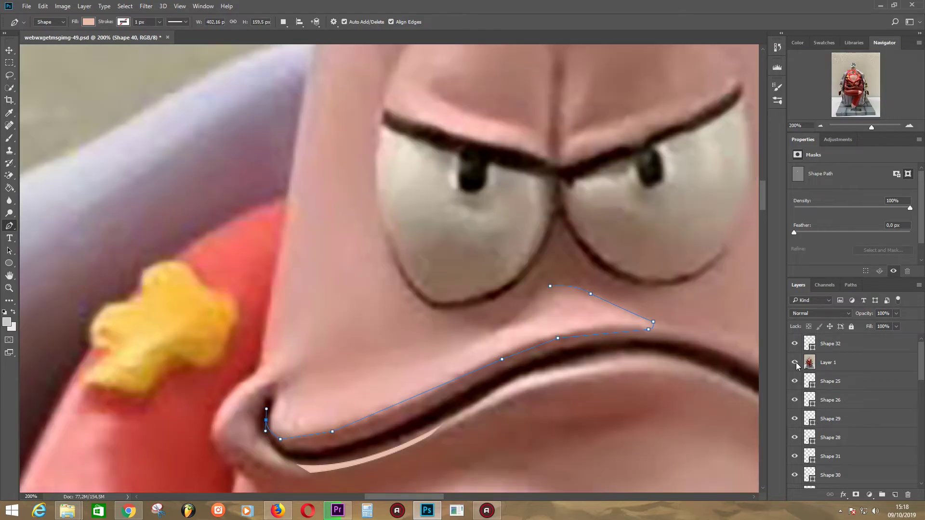
{"action": "left_click", "coordinate": [309, 406]}
{"action": "left_click_drag", "start_coordinate": [444, 357], "coordinate": [507, 332]}
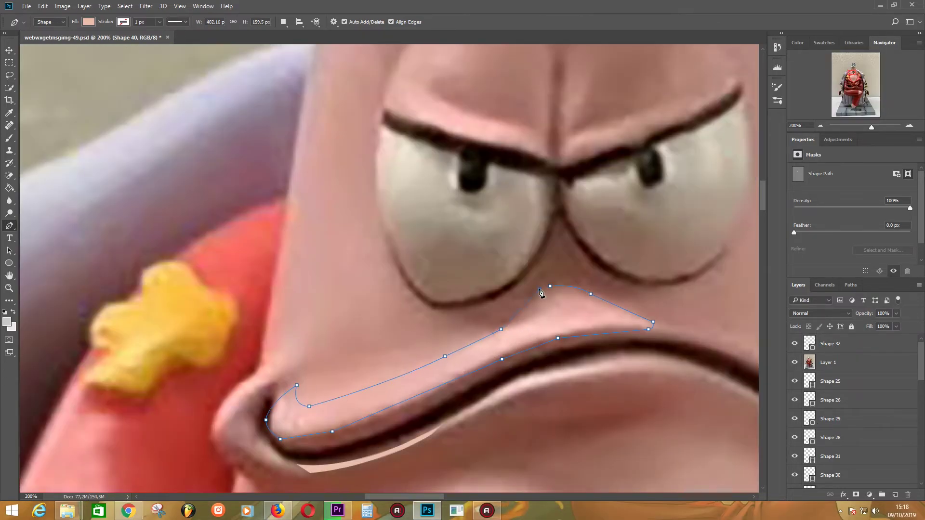
{"action": "scroll", "coordinate": [793, 396], "scroll_direction": "down", "scroll_amount": 3}
{"action": "double_click", "coordinate": [810, 400]}
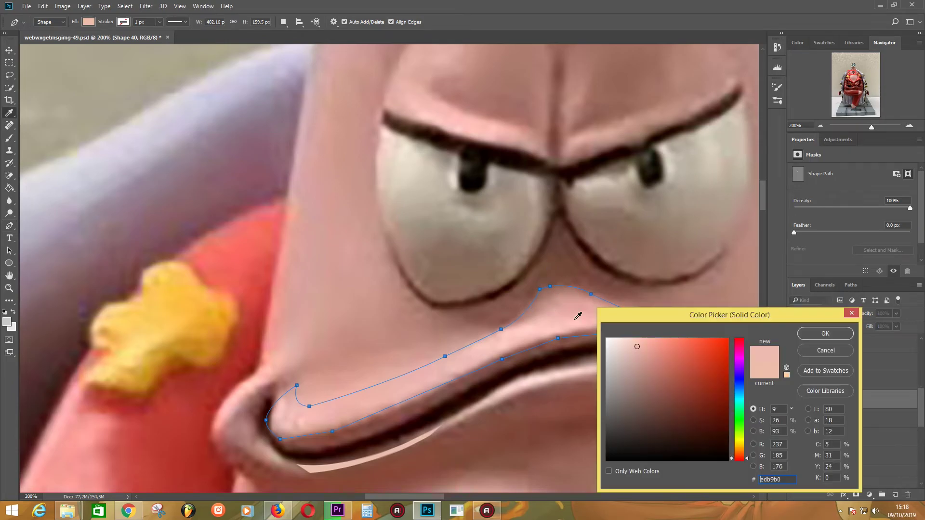
{"action": "key", "text": "Escape"}
Draw small Shape 41 just below the eyes and set its fill colour.
{"action": "left_click", "coordinate": [508, 330]}
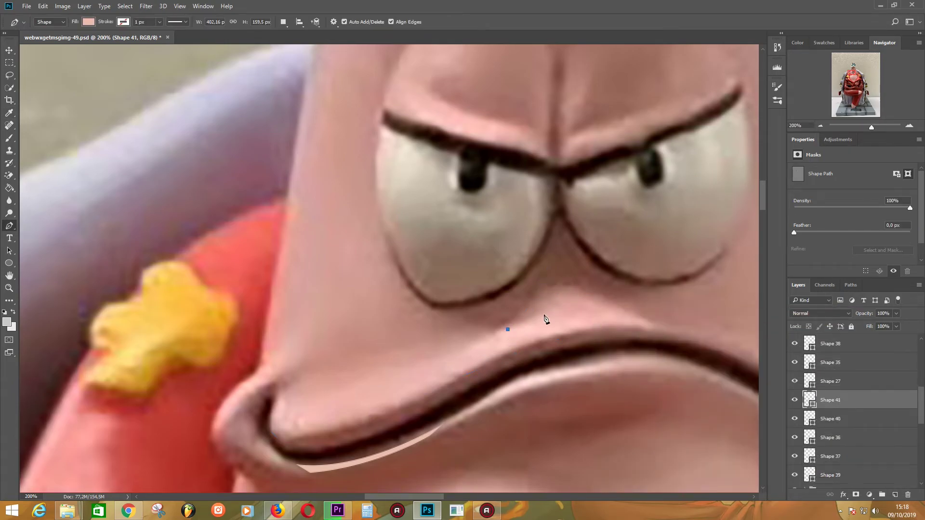
{"action": "left_click", "coordinate": [548, 310]}
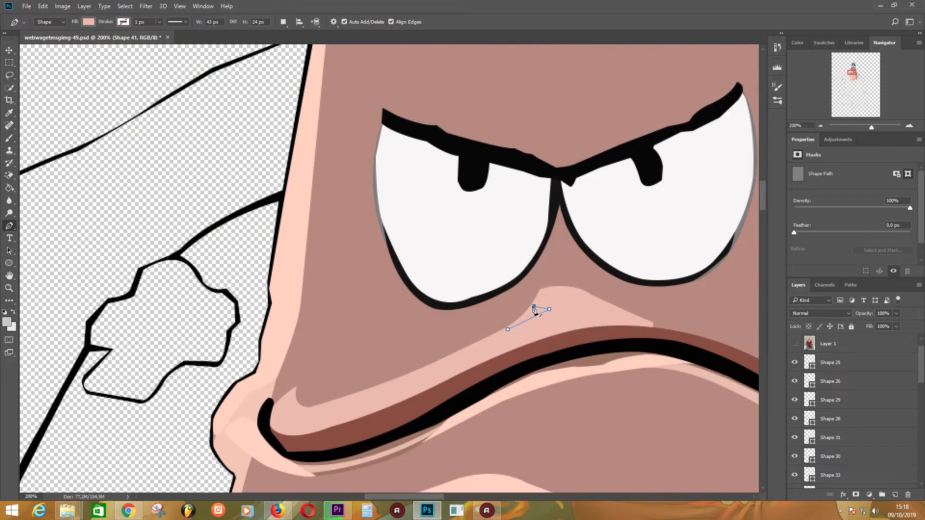
{"action": "left_click", "coordinate": [505, 329]}
{"action": "scroll", "coordinate": [828, 381], "scroll_direction": "down", "scroll_amount": 3}
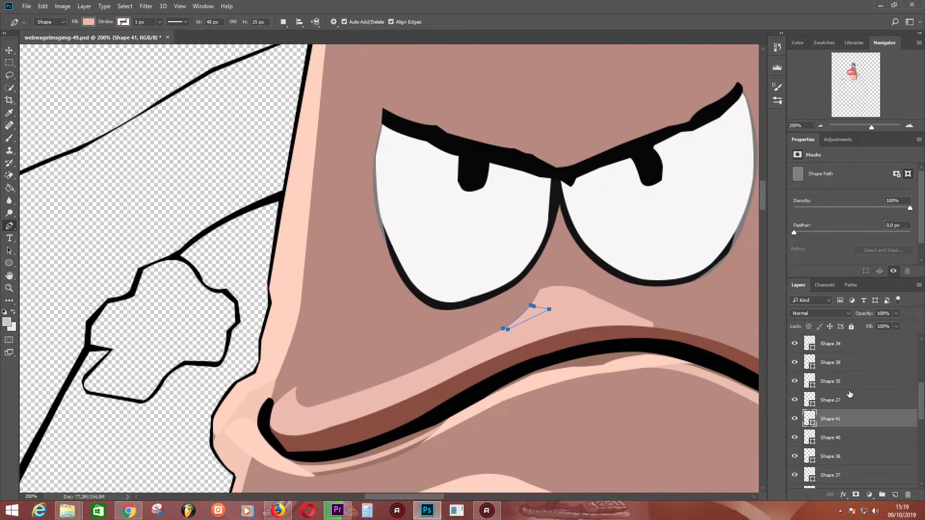
{"action": "double_click", "coordinate": [810, 418]}
{"action": "key", "text": "Escape"}
Zoom out to the whole face and select the Shape 40 lip highlight layer.
{"action": "key", "text": "ctrl+minus"}
{"action": "key", "text": "ctrl+minus"}
{"action": "scroll", "coordinate": [859, 423], "scroll_direction": "down", "scroll_amount": 1}
{"action": "left_click", "coordinate": [848, 419]}
{"action": "scroll", "coordinate": [866, 413], "scroll_direction": "up", "scroll_amount": 3}
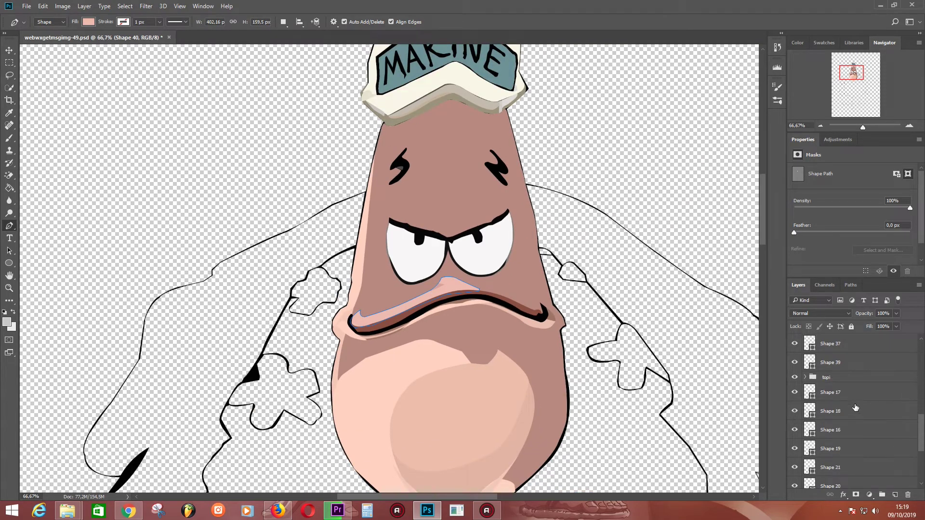
Select the Shape 1 copy 8 body layer while comparing with the reference photo.
{"action": "left_click", "coordinate": [795, 362]}
{"action": "left_click", "coordinate": [796, 363]}
{"action": "left_click", "coordinate": [796, 362]}
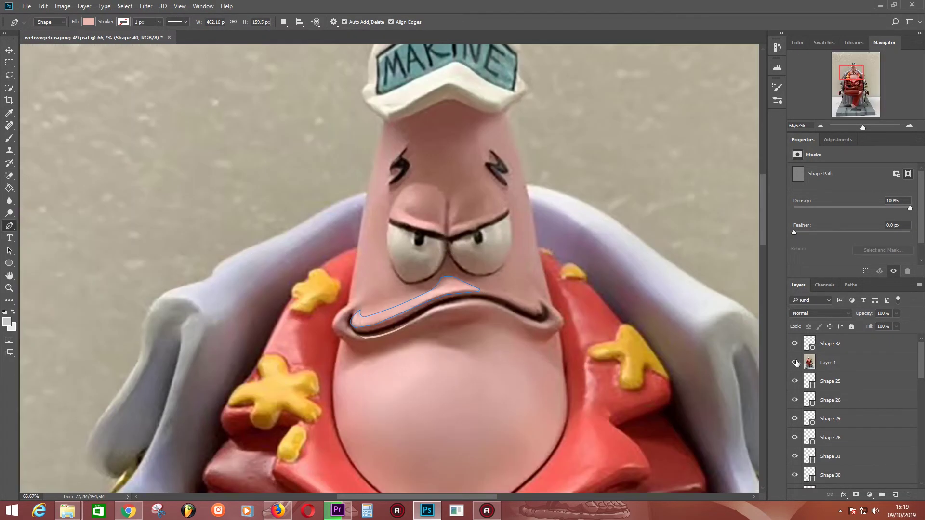
{"action": "scroll", "coordinate": [843, 424], "scroll_direction": "down", "scroll_amount": 10}
{"action": "left_click", "coordinate": [843, 444]}
{"action": "scroll", "coordinate": [848, 409], "scroll_direction": "up", "scroll_amount": 3}
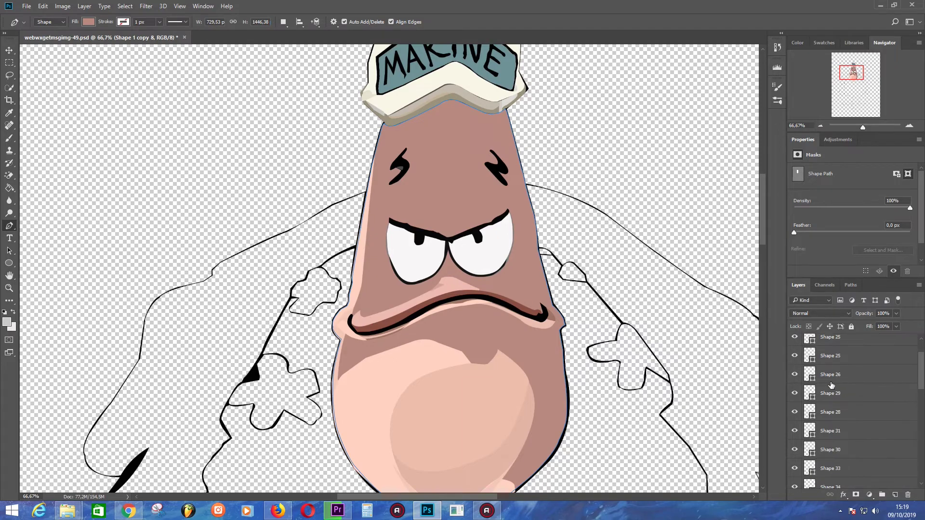
{"action": "left_click", "coordinate": [795, 362]}
{"action": "scroll", "coordinate": [848, 409], "scroll_direction": "down", "scroll_amount": 5}
Recolour the body fill a rosier pink and compare it against the photo.
{"action": "double_click", "coordinate": [810, 442]}
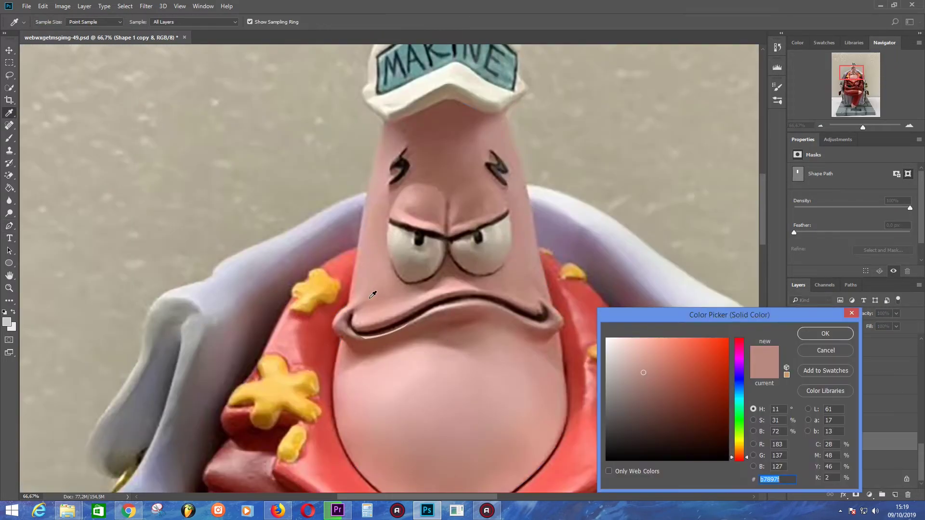
{"action": "left_click", "coordinate": [826, 331]}
{"action": "scroll", "coordinate": [848, 409], "scroll_direction": "up", "scroll_amount": 5}
{"action": "left_click", "coordinate": [795, 362]}
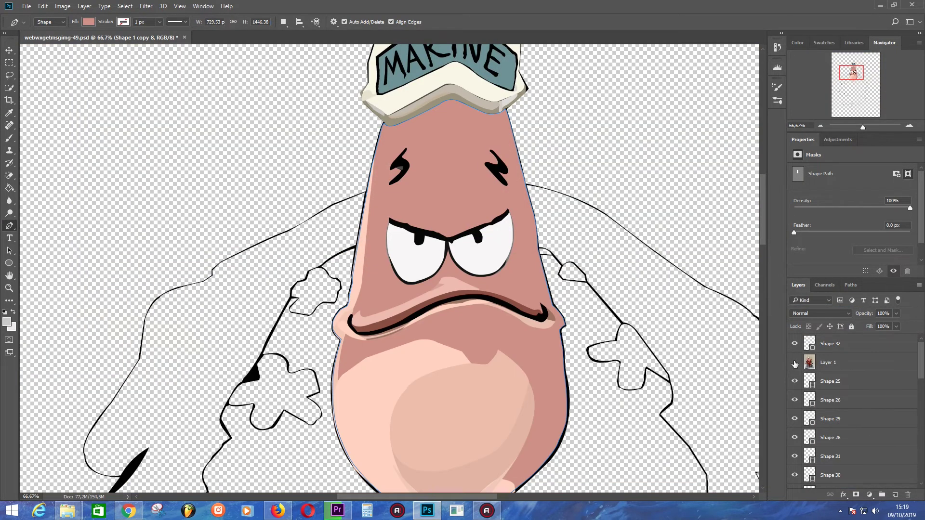
{"action": "left_click", "coordinate": [795, 363]}
{"action": "scroll", "coordinate": [866, 402], "scroll_direction": "down", "scroll_amount": 2}
{"action": "scroll", "coordinate": [866, 402], "scroll_direction": "down", "scroll_amount": 3}
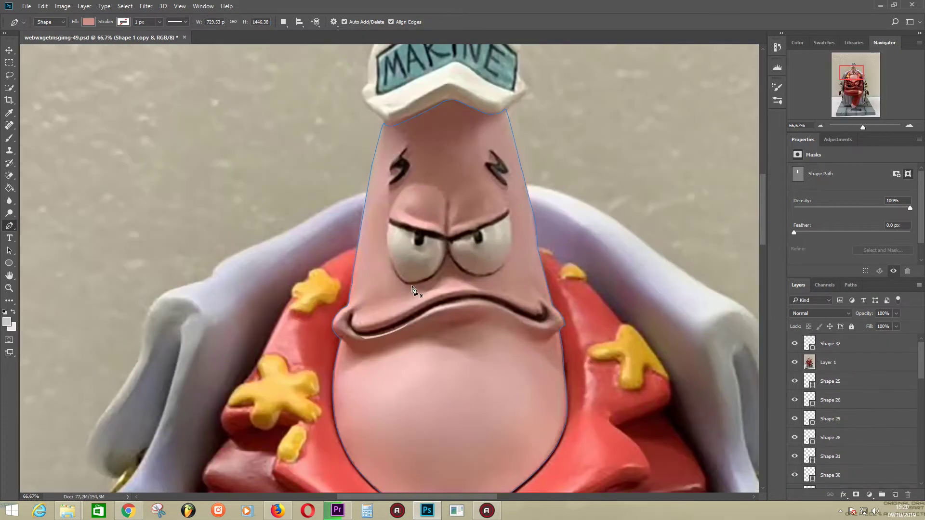
Draw Shape 42 under the eyes with a darker red fill.
{"action": "left_click", "coordinate": [408, 286]}
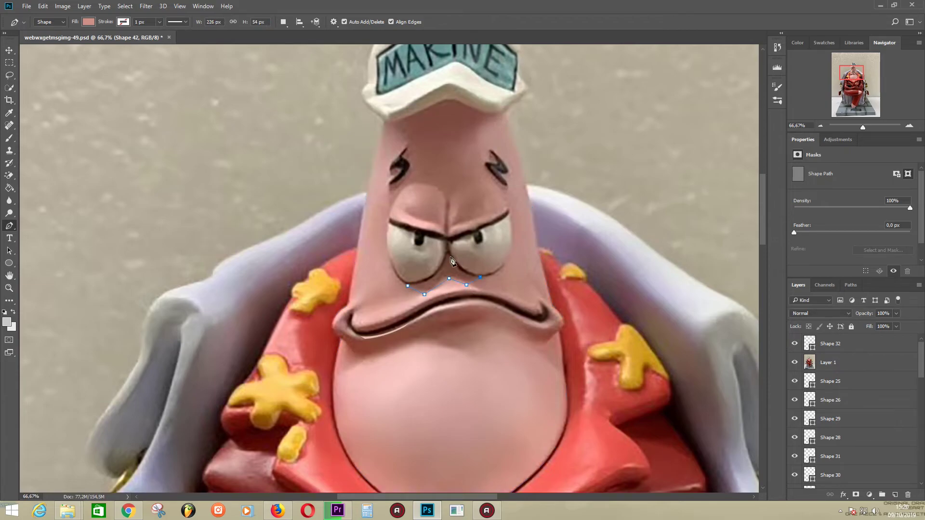
{"action": "scroll", "coordinate": [848, 415], "scroll_direction": "down", "scroll_amount": 2}
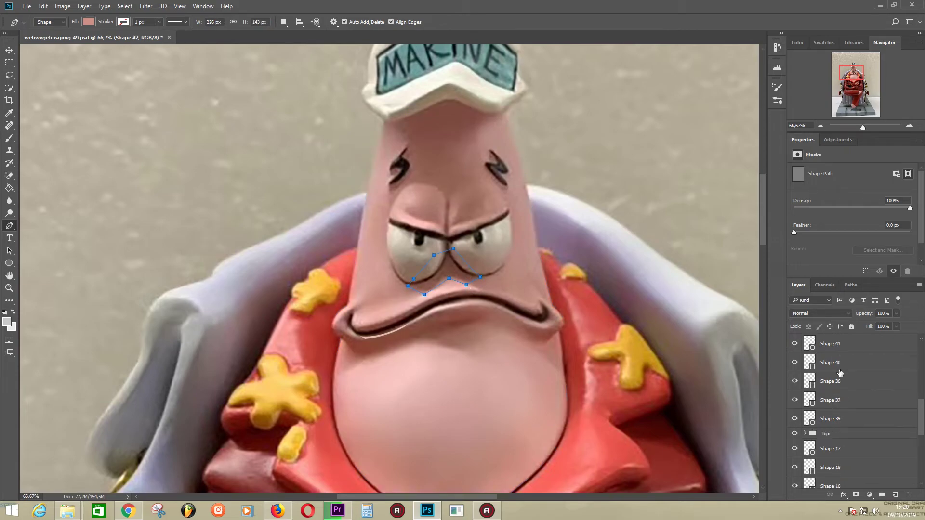
{"action": "double_click", "coordinate": [809, 460]}
{"action": "left_click", "coordinate": [764, 354]}
{"action": "key", "text": "Return"}
{"action": "scroll", "coordinate": [824, 396], "scroll_direction": "down", "scroll_amount": 5}
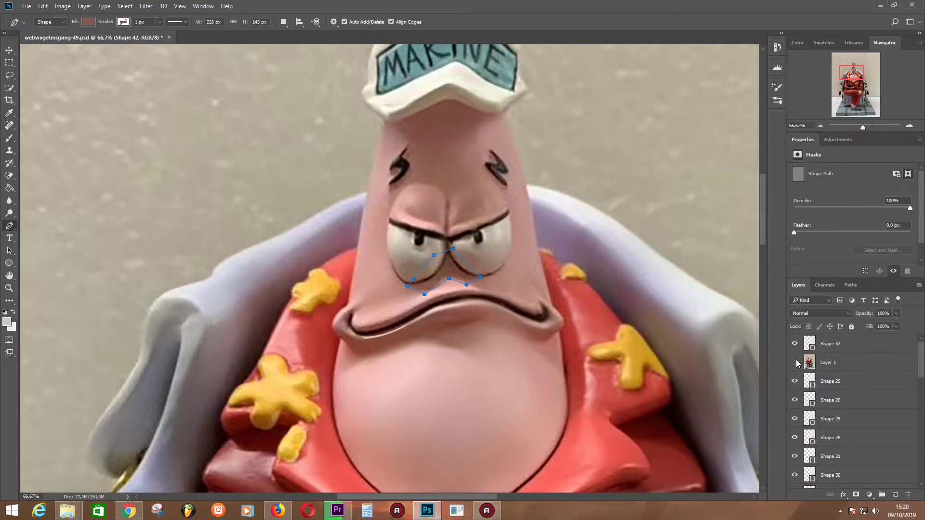
Select Layer 1 and toggle the reference photo, leaving it visible.
{"action": "left_click", "coordinate": [795, 361]}
{"action": "left_click", "coordinate": [848, 362]}
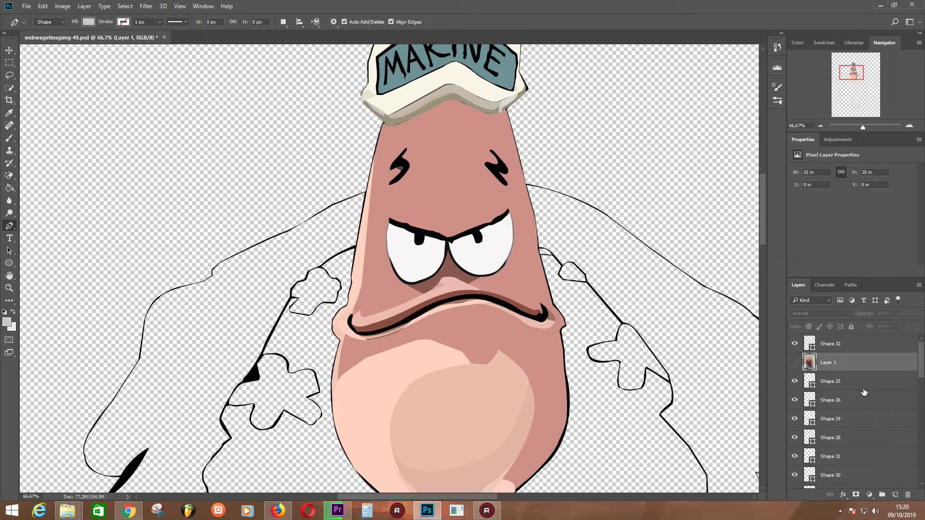
{"action": "double_click", "coordinate": [795, 363]}
{"action": "left_click", "coordinate": [795, 363]}
{"action": "double_click", "coordinate": [795, 362]}
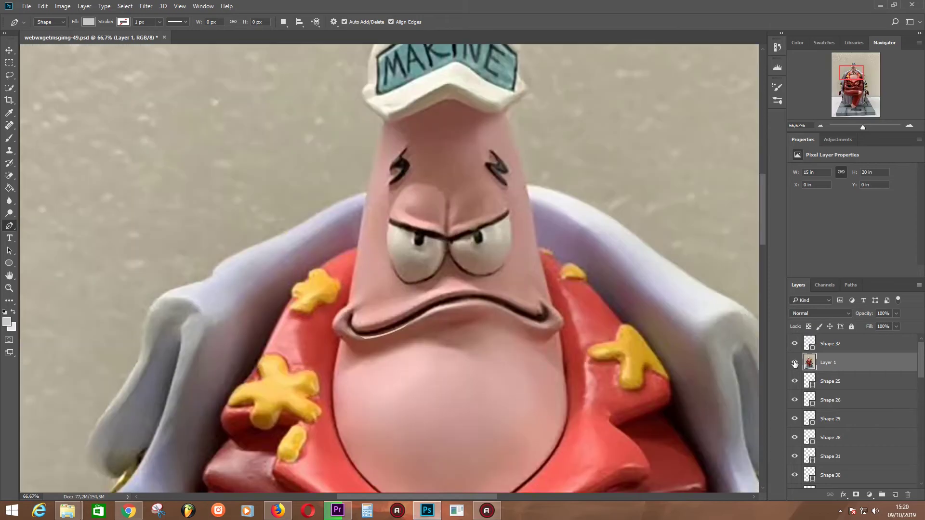
{"action": "left_click", "coordinate": [795, 363]}
{"action": "left_click", "coordinate": [795, 362]}
Trace Shape 43 from the eyebrow start up over the brow bump to the eyebrow line.
{"action": "left_click", "coordinate": [390, 222]}
{"action": "scroll", "coordinate": [397, 215], "scroll_direction": "up", "scroll_amount": 1}
{"action": "scroll", "coordinate": [397, 215], "scroll_direction": "up", "scroll_amount": 2}
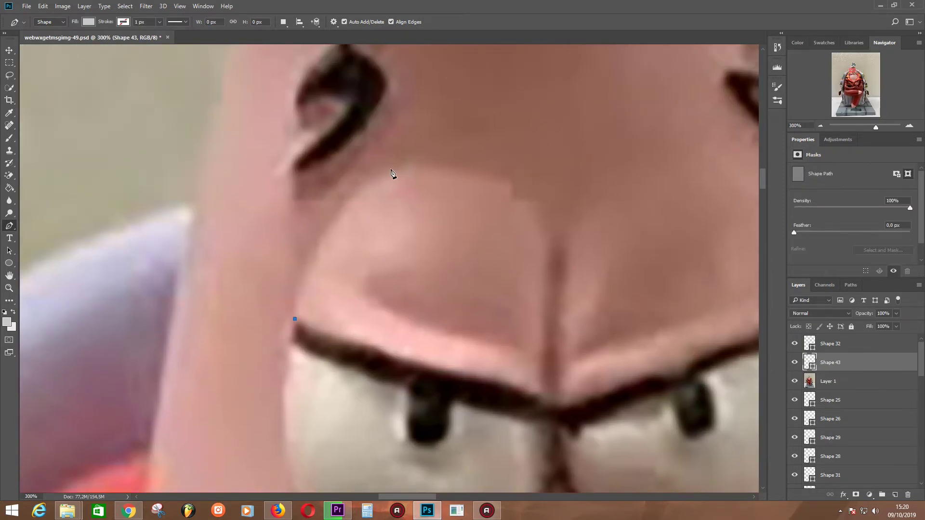
{"action": "left_click_drag", "start_coordinate": [397, 169], "coordinate": [475, 146]}
{"action": "left_click_drag", "start_coordinate": [562, 252], "coordinate": [553, 259]}
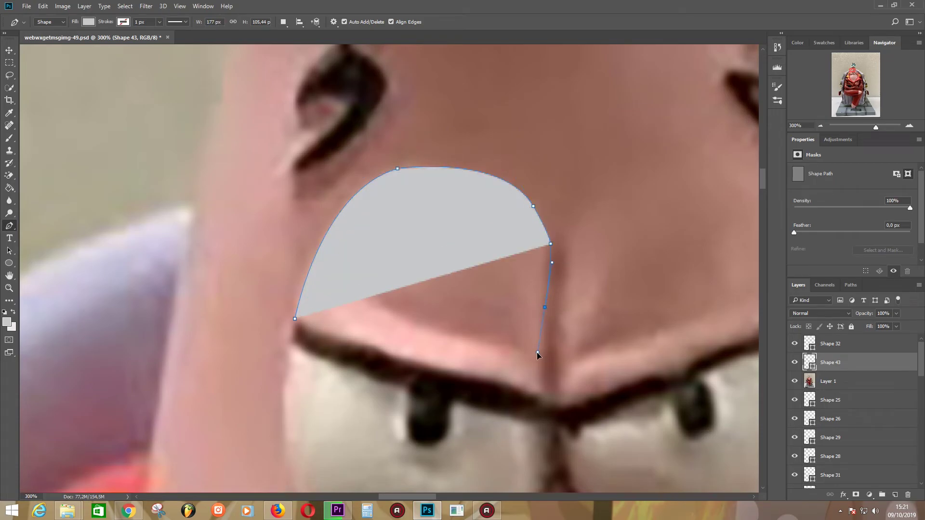
{"action": "mouse_move", "coordinate": [538, 354]}
{"action": "left_mouse_down"}
{"action": "mouse_move", "coordinate": [549, 355]}
{"action": "mouse_move", "coordinate": [544, 406]}
{"action": "left_mouse_up"}
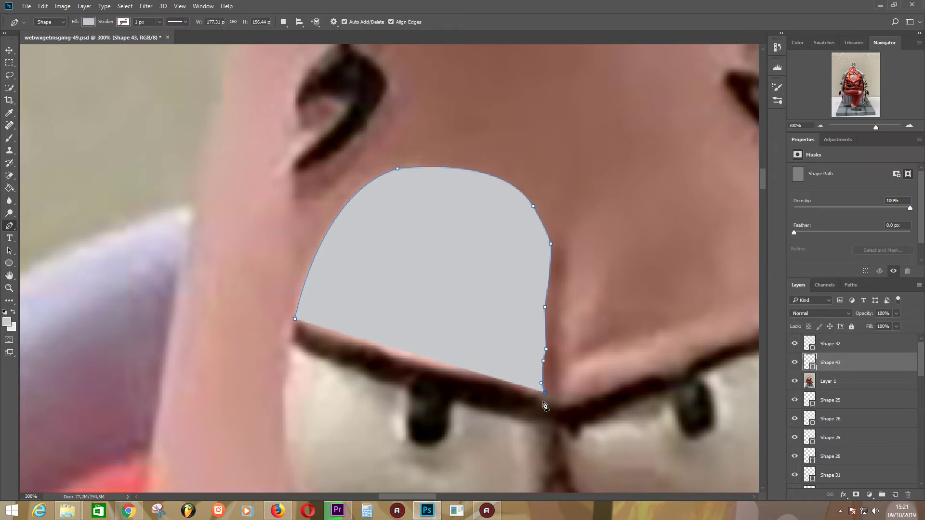
{"action": "left_click", "coordinate": [539, 401]}
Close Shape 43 along the black brow line and move it behind the outlines.
{"action": "left_click_drag", "start_coordinate": [858, 352], "coordinate": [855, 358]}
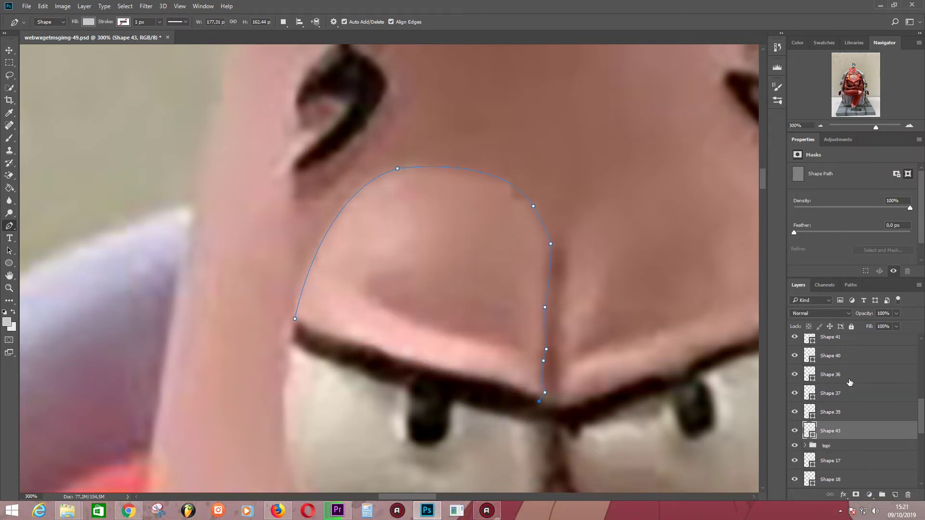
{"action": "left_click_drag", "start_coordinate": [855, 359], "coordinate": [847, 407]}
{"action": "left_click", "coordinate": [521, 399]}
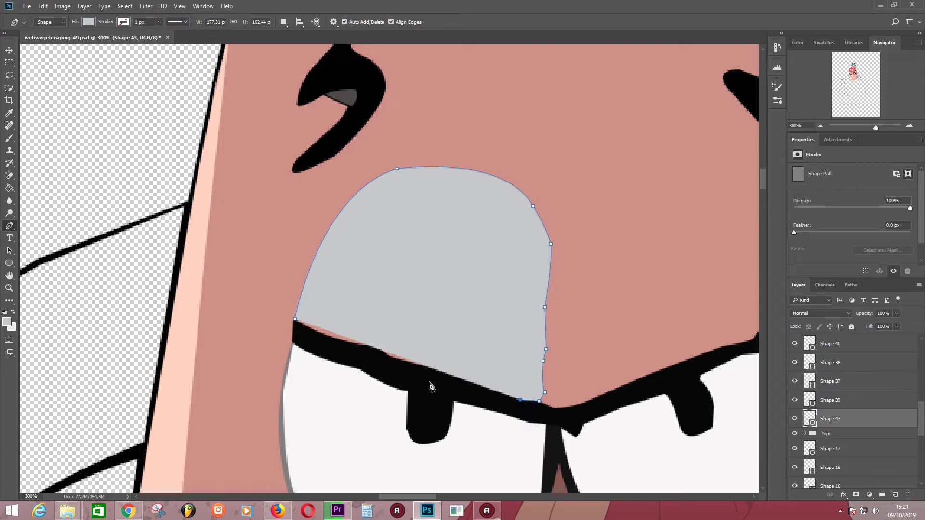
{"action": "left_click", "coordinate": [426, 381]}
{"action": "left_click", "coordinate": [358, 356]}
{"action": "left_click", "coordinate": [311, 343]}
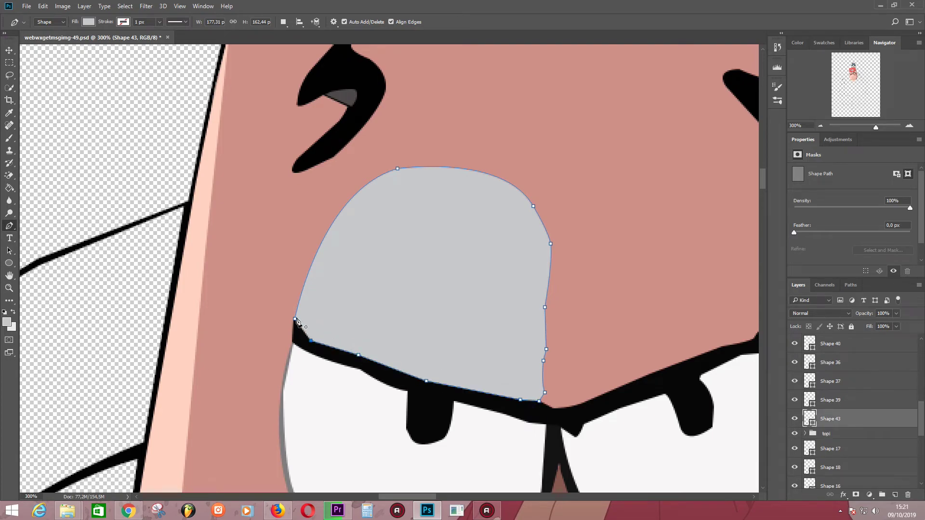
{"action": "mouse_move", "coordinate": [860, 415]}
{"action": "left_mouse_down"}
{"action": "mouse_move", "coordinate": [858, 448]}
{"action": "mouse_move", "coordinate": [863, 438]}
{"action": "left_mouse_up"}
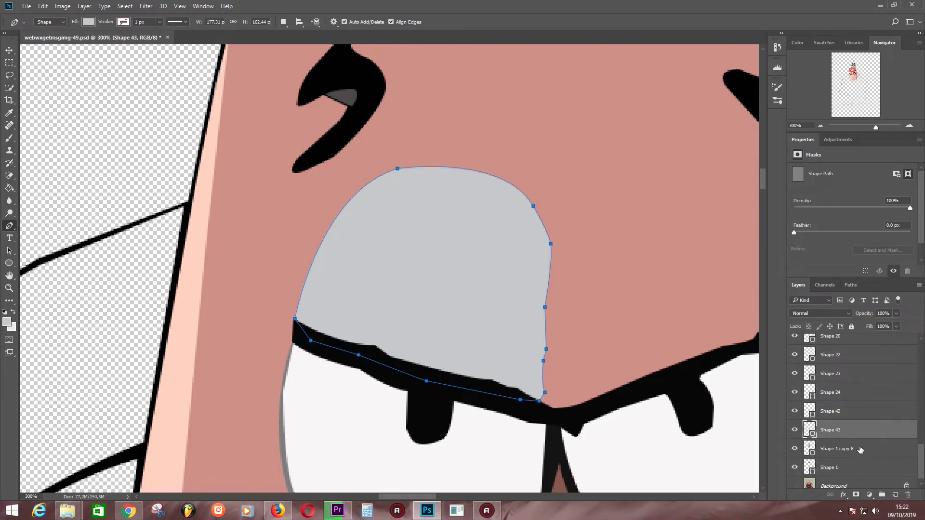
Compare against the reference photo and fill Shape 43 pink.
{"action": "scroll", "coordinate": [811, 359], "scroll_direction": "up", "scroll_amount": 5}
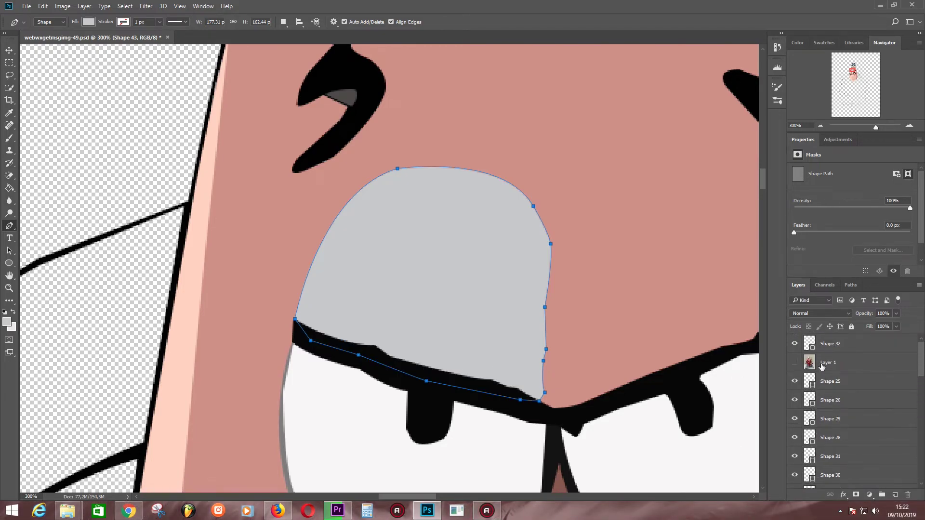
{"action": "left_click", "coordinate": [795, 362]}
{"action": "left_click", "coordinate": [795, 362]}
{"action": "left_click", "coordinate": [795, 363]}
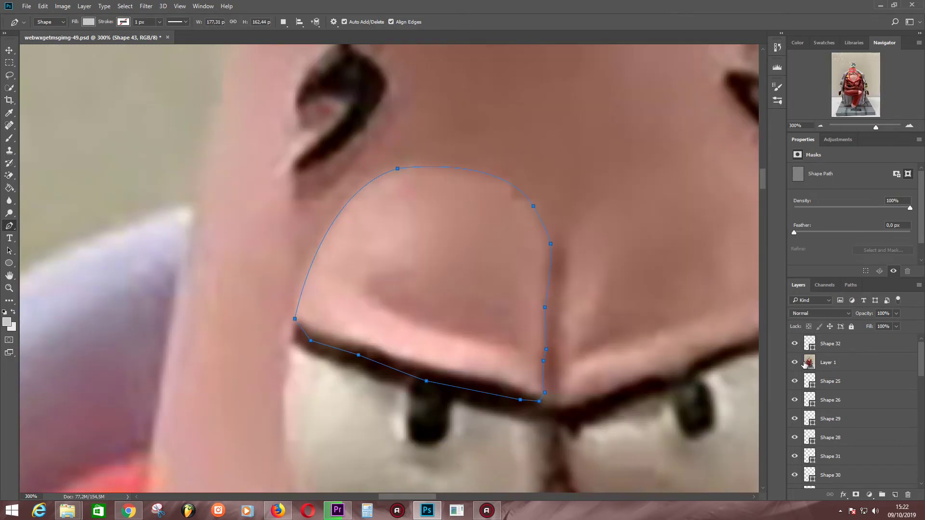
{"action": "scroll", "coordinate": [838, 377], "scroll_direction": "down", "scroll_amount": 5}
{"action": "double_click", "coordinate": [814, 429]}
{"action": "left_click", "coordinate": [826, 332]}
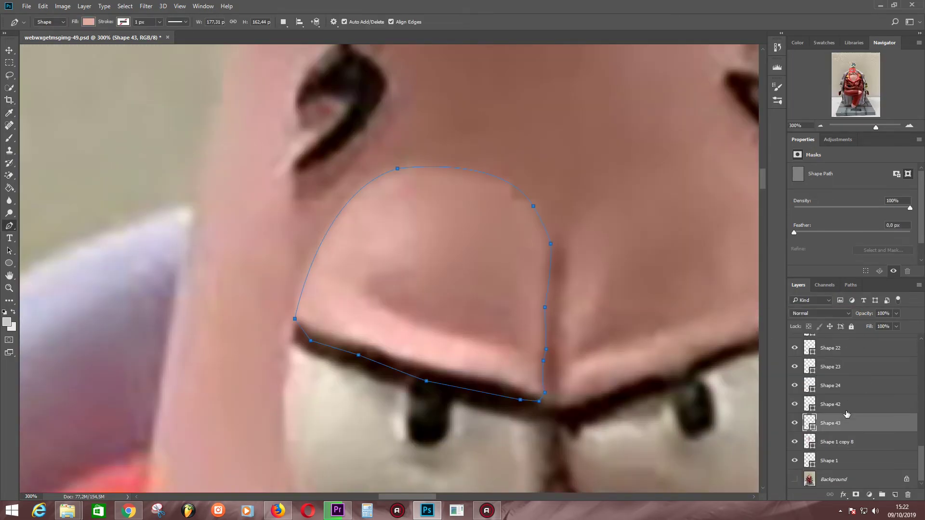
{"action": "left_click_drag", "start_coordinate": [546, 373], "coordinate": [336, 361]}
{"action": "scroll", "coordinate": [525, 346], "scroll_direction": "down", "scroll_amount": 3}
Trace Shape 44 from the nose side along the right brow and back up the nose.
{"action": "scroll", "coordinate": [502, 308], "scroll_direction": "up", "scroll_amount": 3}
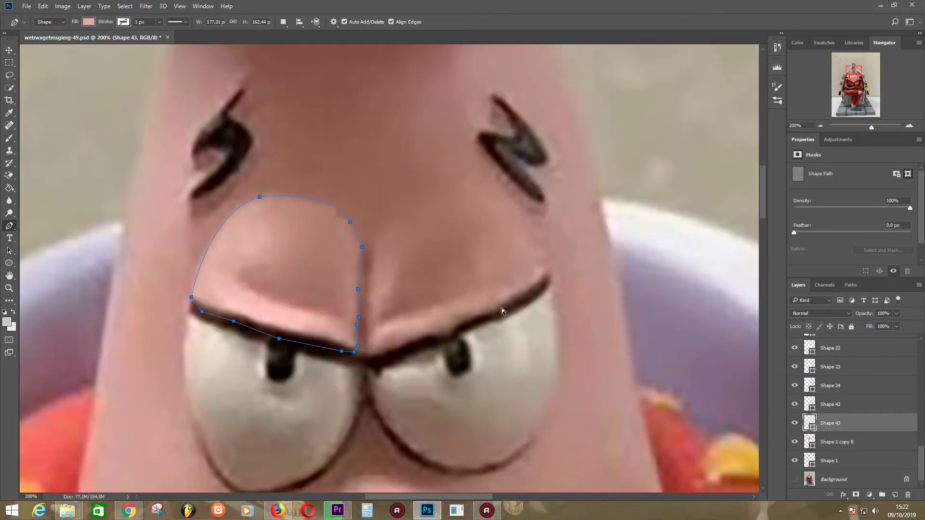
{"action": "left_click", "coordinate": [375, 244]}
{"action": "left_click_drag", "start_coordinate": [368, 280], "coordinate": [366, 289]}
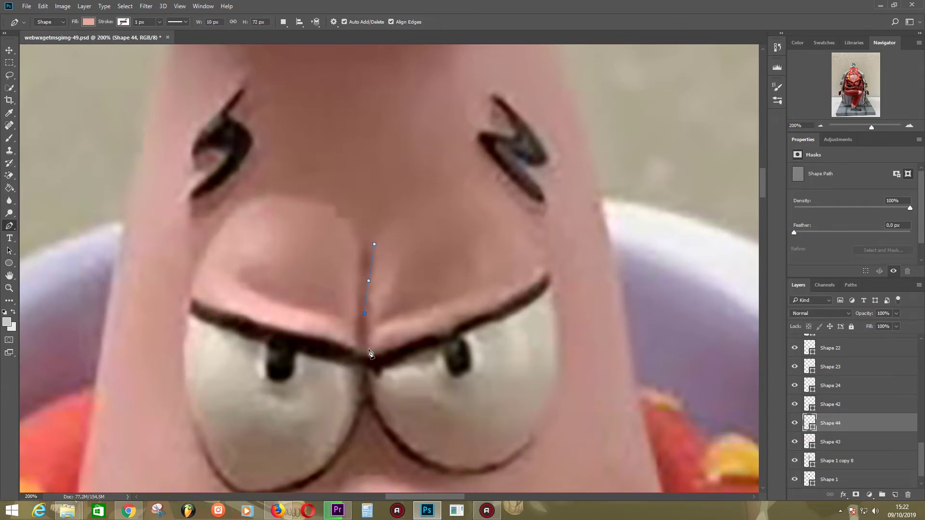
{"action": "left_click", "coordinate": [433, 344]}
{"action": "left_click", "coordinate": [484, 319]}
{"action": "left_click", "coordinate": [529, 298]}
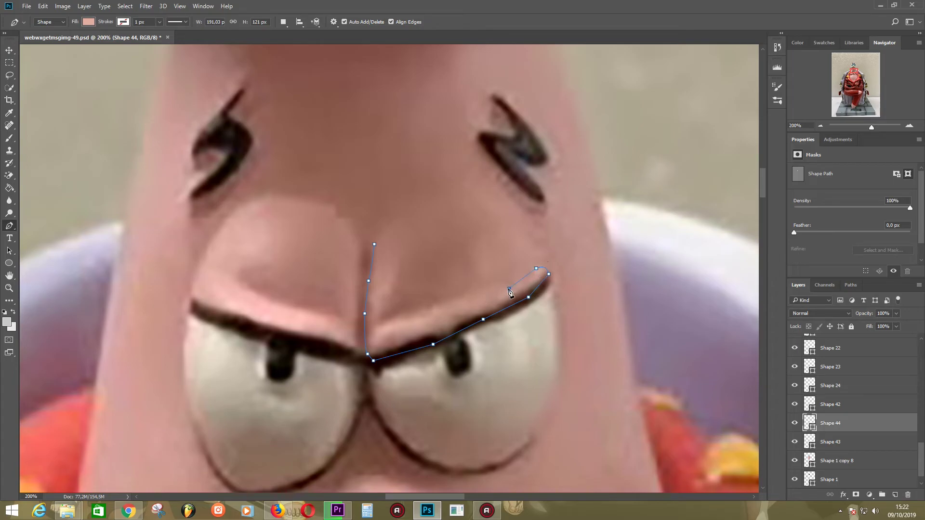
{"action": "left_click", "coordinate": [381, 325]}
{"action": "left_click", "coordinate": [396, 278]}
{"action": "left_click", "coordinate": [397, 267]}
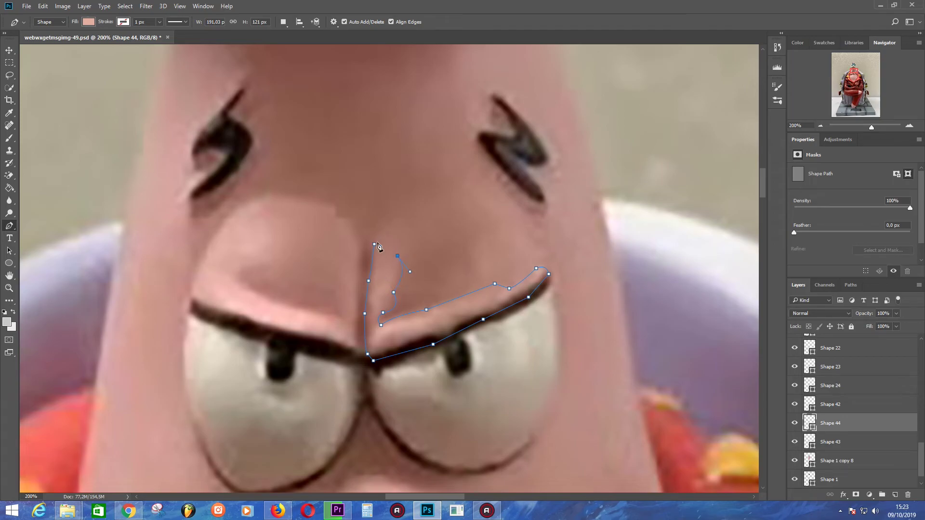
Fill Shape 44 with a sampled light pink and hide the reference photo.
{"action": "double_click", "coordinate": [810, 426]}
{"action": "left_click", "coordinate": [642, 356]}
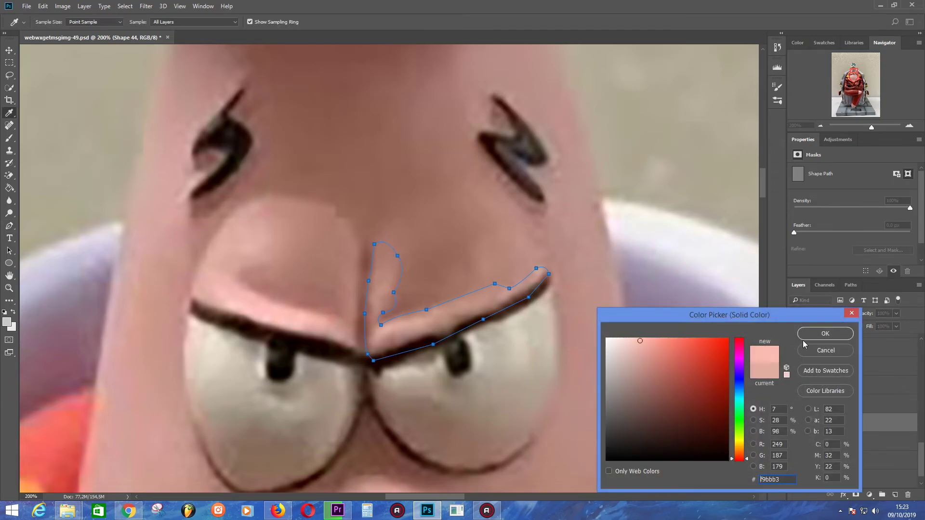
{"action": "left_click", "coordinate": [825, 337]}
{"action": "scroll", "coordinate": [853, 431], "scroll_direction": "up", "scroll_amount": 2}
{"action": "scroll", "coordinate": [853, 431], "scroll_direction": "down", "scroll_amount": 2}
{"action": "left_click", "coordinate": [795, 479]}
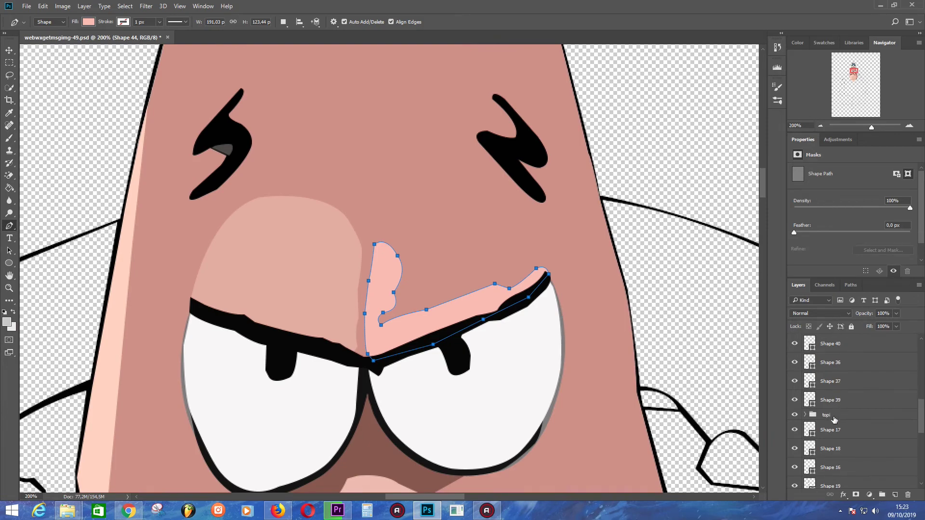
Recolour Shape 1 copy 8, zoom out, and select the shading layers for grouping.
{"action": "double_click", "coordinate": [810, 442]}
{"action": "left_click", "coordinate": [638, 354]}
{"action": "left_click", "coordinate": [824, 337]}
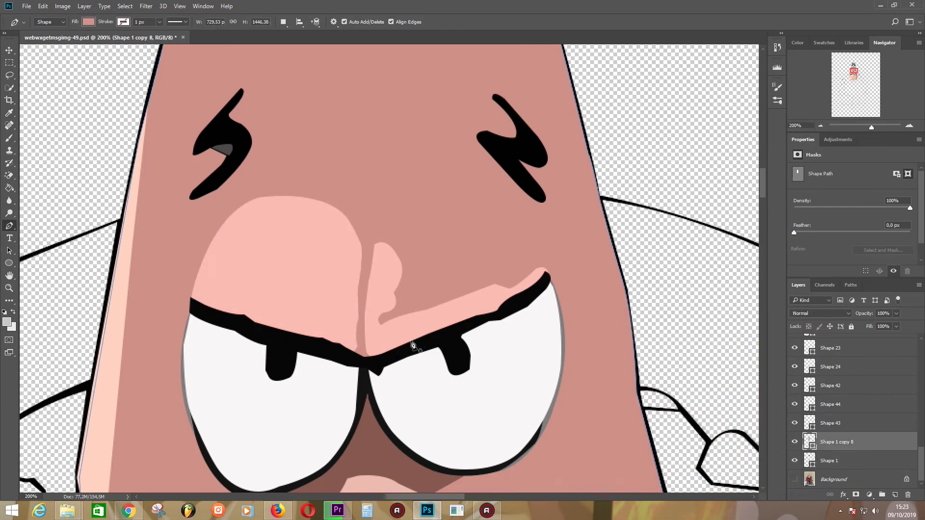
{"action": "key", "text": "ctrl+minus"}
{"action": "key", "text": "ctrl+minus"}
{"action": "key", "text": "ctrl+minus"}
{"action": "key", "text": "ctrl+minus"}
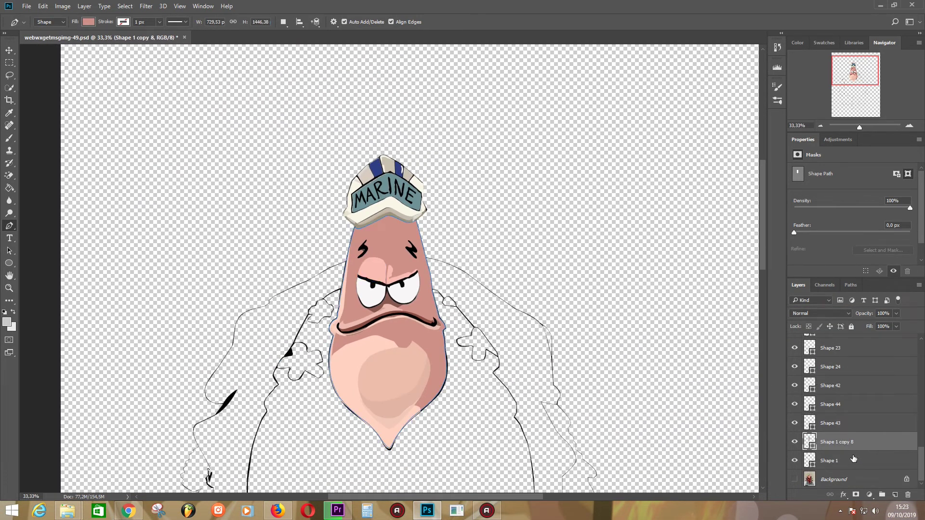
{"action": "left_click", "coordinate": [835, 424]}
{"action": "scroll", "coordinate": [848, 395], "scroll_direction": "up", "scroll_amount": 5}
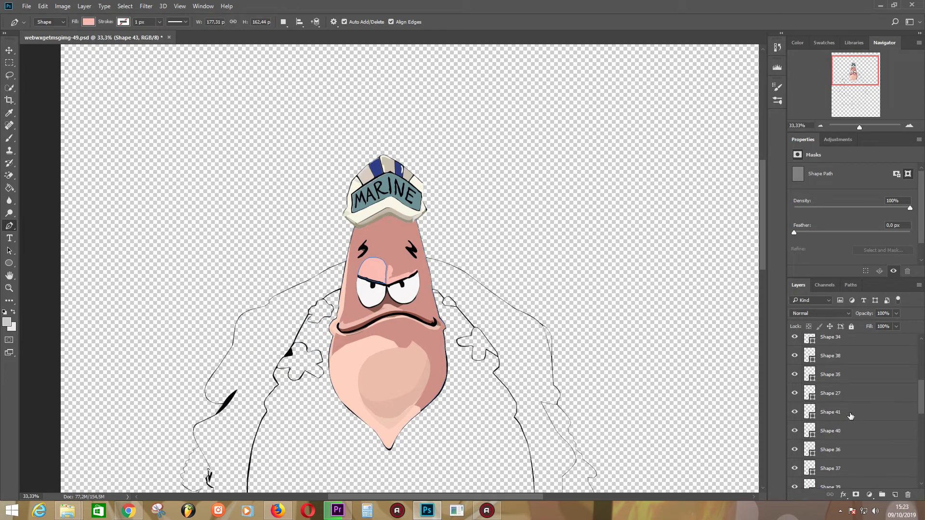
{"action": "left_click", "coordinate": [850, 345], "text": "shift"}
Group the selected layers into Group 1 and move a Layer 1 duplicate above it.
{"action": "key", "text": "ctrl+g"}
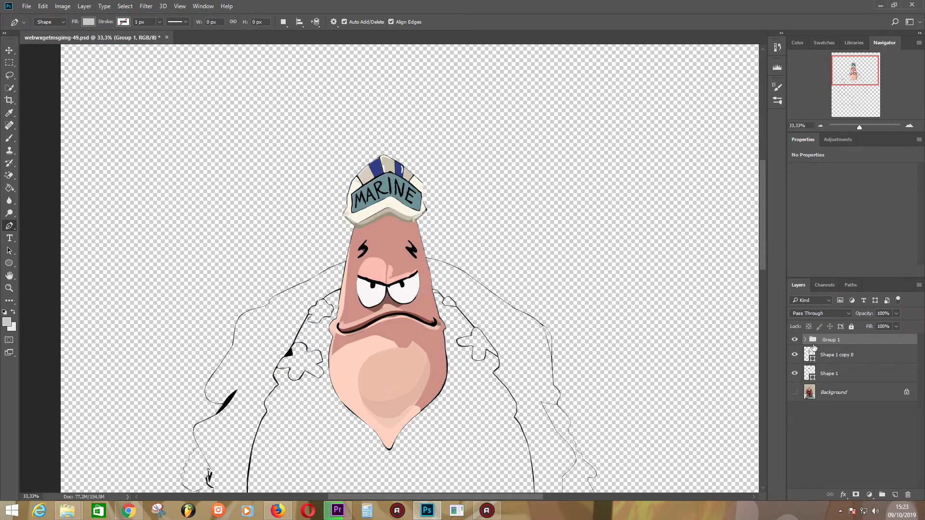
{"action": "left_click_drag", "start_coordinate": [838, 356], "coordinate": [846, 340]}
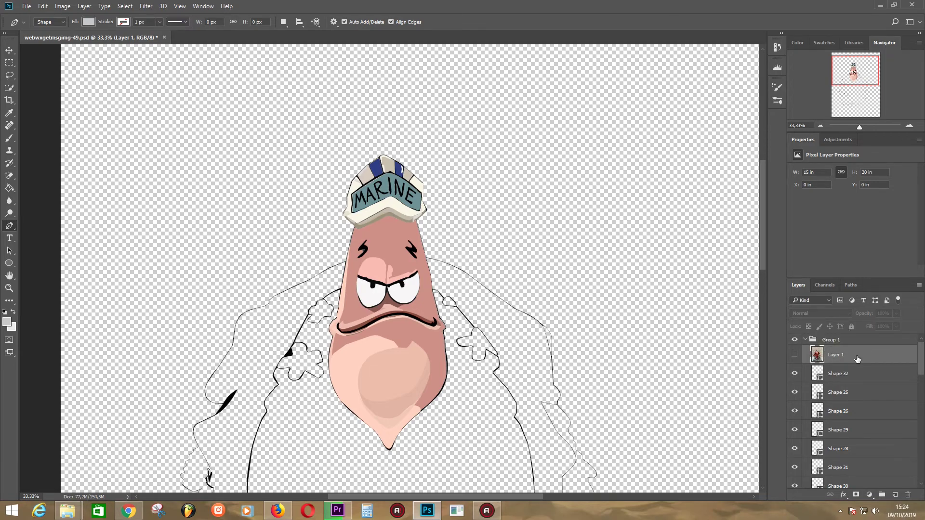
{"action": "key", "text": "ctrl+j"}
{"action": "left_click_drag", "start_coordinate": [858, 374], "coordinate": [854, 338]}
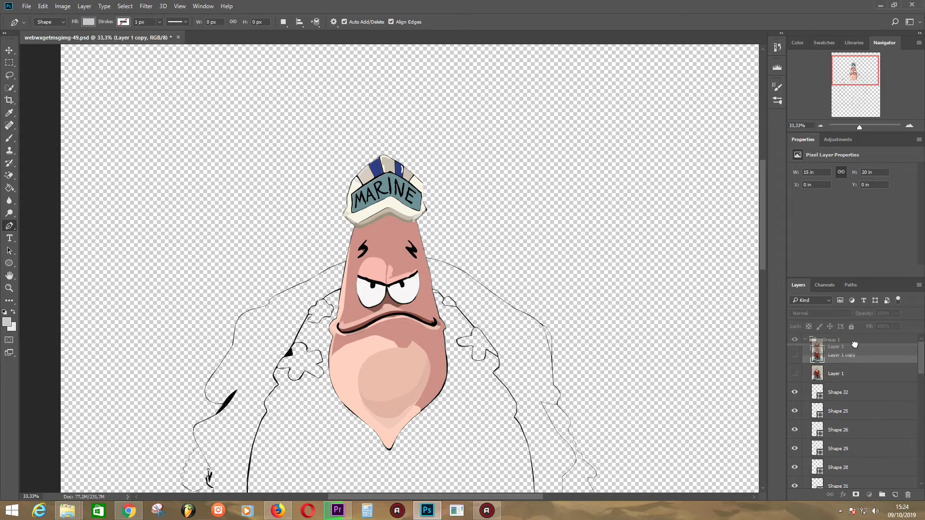
Hide the reference photo and drag the topi folder out above Group 1.
{"action": "left_click", "coordinate": [846, 376]}
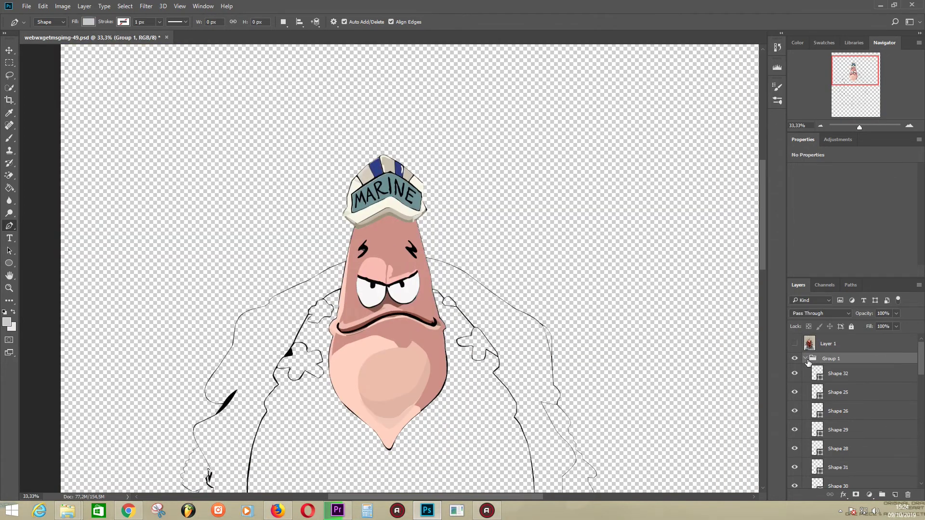
{"action": "left_click", "coordinate": [805, 358]}
{"action": "left_click", "coordinate": [795, 344]}
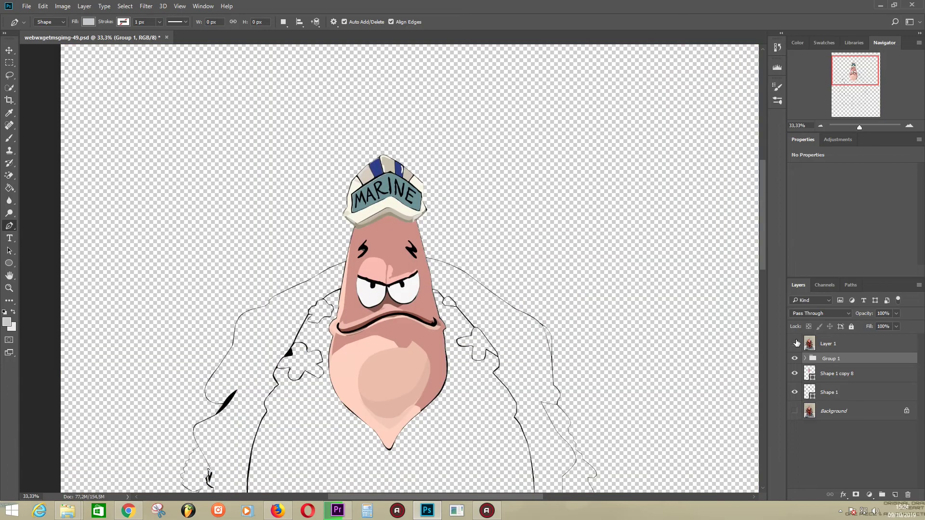
{"action": "left_click", "coordinate": [805, 358]}
{"action": "scroll", "coordinate": [846, 390], "scroll_direction": "down", "scroll_amount": 2}
{"action": "mouse_move", "coordinate": [846, 390]}
{"action": "left_mouse_down"}
{"action": "mouse_move", "coordinate": [808, 360]}
{"action": "mouse_move", "coordinate": [819, 354]}
{"action": "left_mouse_up"}
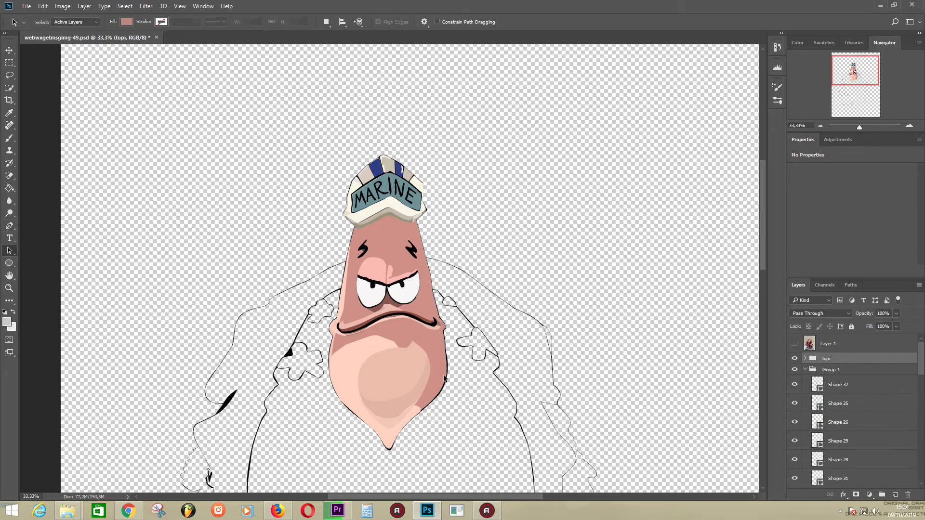
Recolour chin shading Shape 36 with a lighter sampled skin tone.
{"action": "left_click_drag", "start_coordinate": [357, 346], "coordinate": [408, 406]}
{"action": "left_click", "coordinate": [361, 355]}
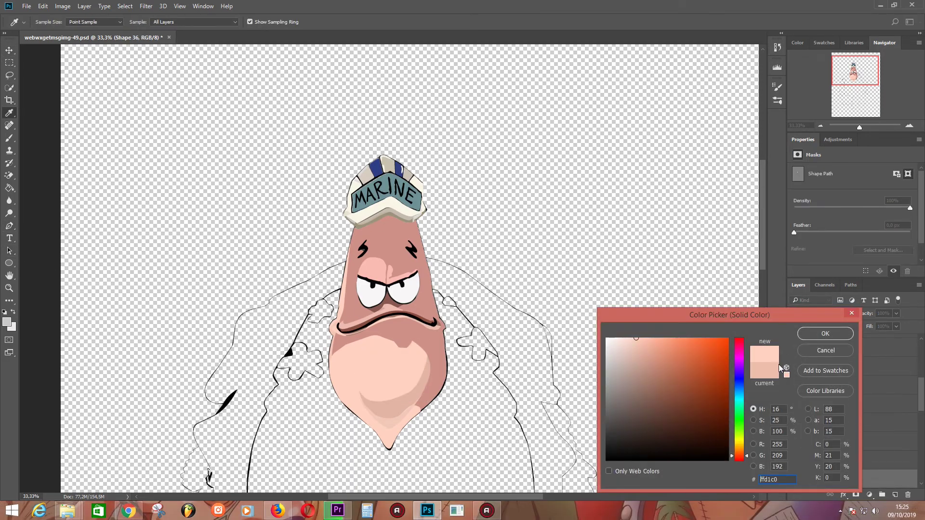
{"action": "left_click", "coordinate": [817, 336]}
Give Shape 37 a lighter skin-tone fill, then select topi and compare with the reference photo.
{"action": "left_click_drag", "start_coordinate": [417, 406], "coordinate": [391, 419]}
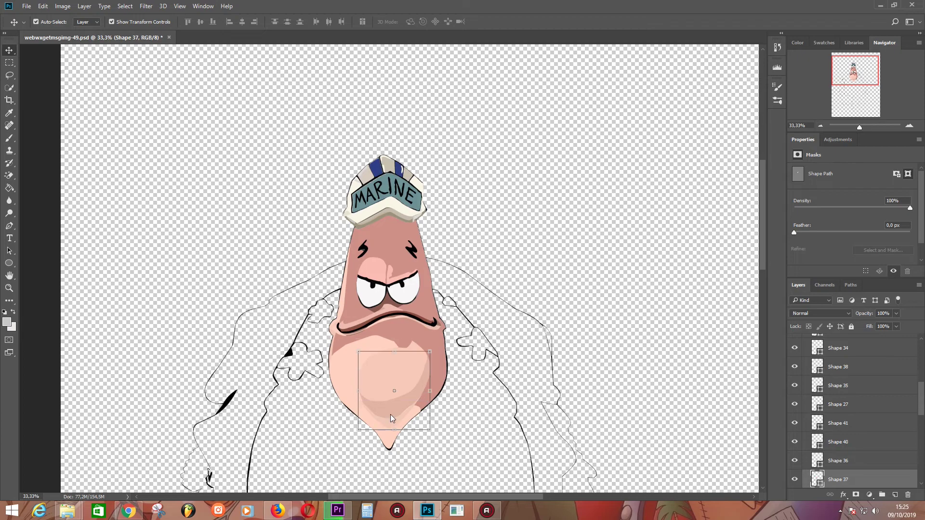
{"action": "double_click", "coordinate": [818, 479]}
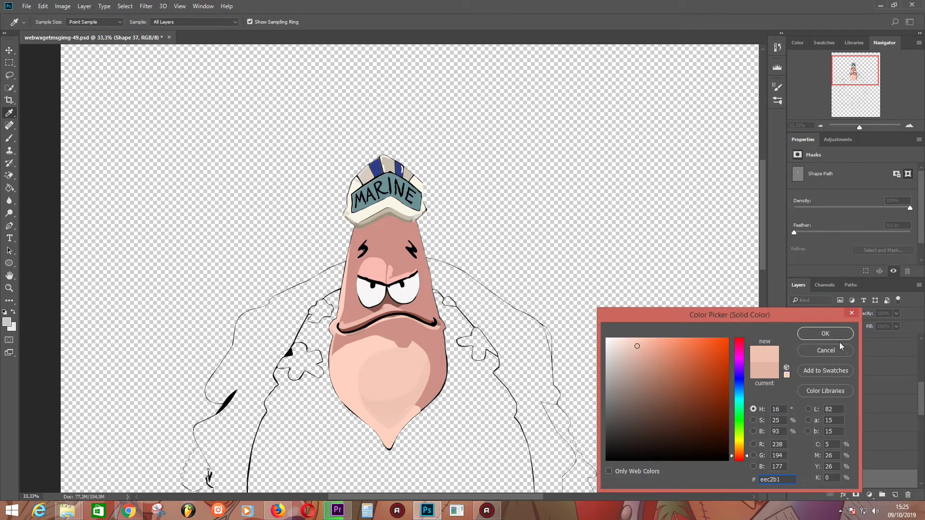
{"action": "left_click", "coordinate": [825, 334]}
{"action": "left_click", "coordinate": [804, 370]}
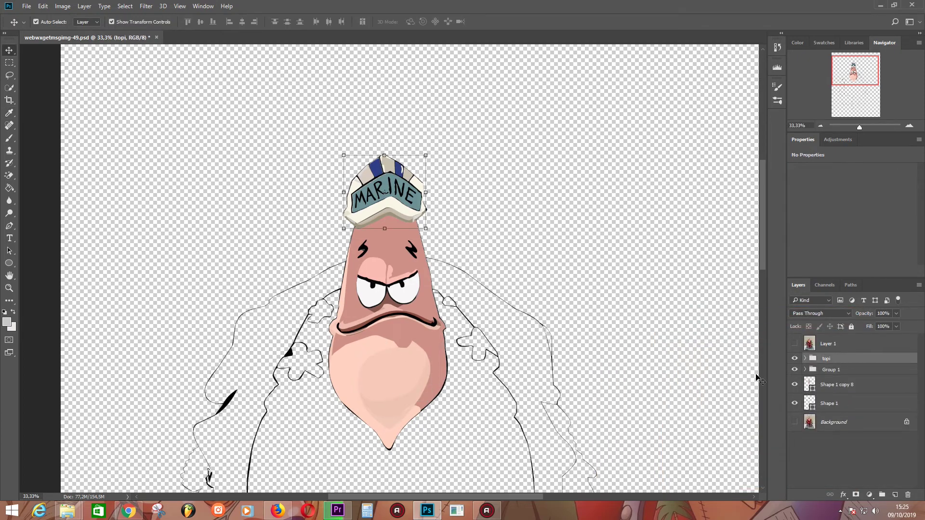
{"action": "left_click", "coordinate": [795, 343]}
Compare against the reference photo, zoom in, and move the topi group below Group 1.
{"action": "left_click", "coordinate": [794, 343]}
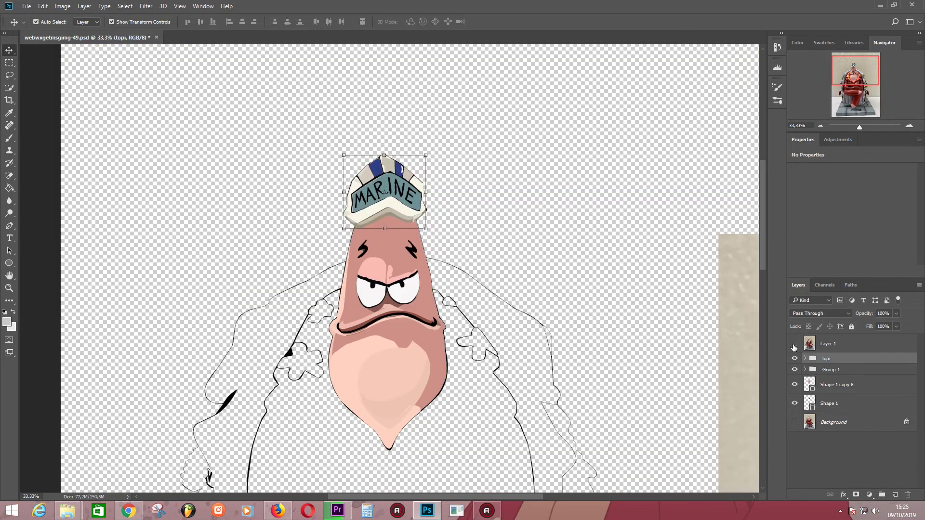
{"action": "left_click", "coordinate": [794, 343]}
{"action": "left_click", "coordinate": [794, 344]}
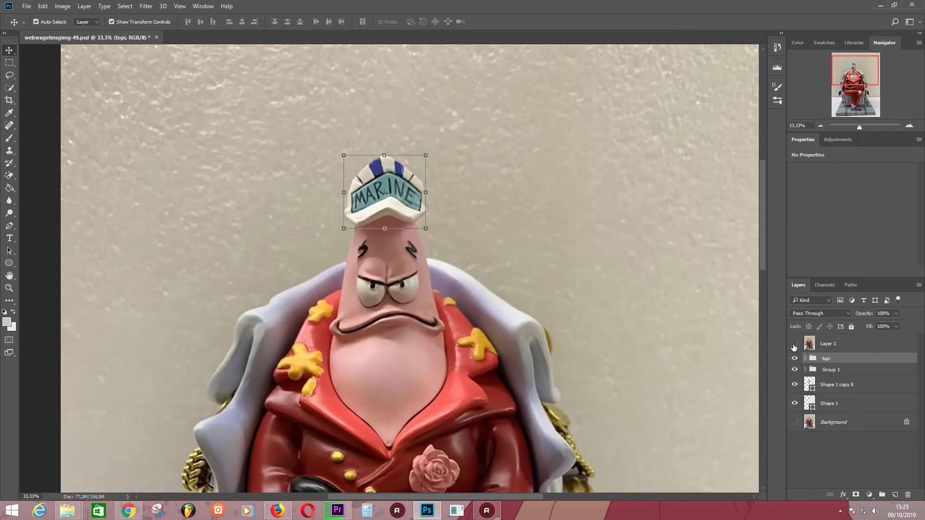
{"action": "left_click", "coordinate": [794, 343]}
{"action": "left_click", "coordinate": [795, 344]}
{"action": "left_click", "coordinate": [795, 343]}
{"action": "key", "text": "ctrl+plus"}
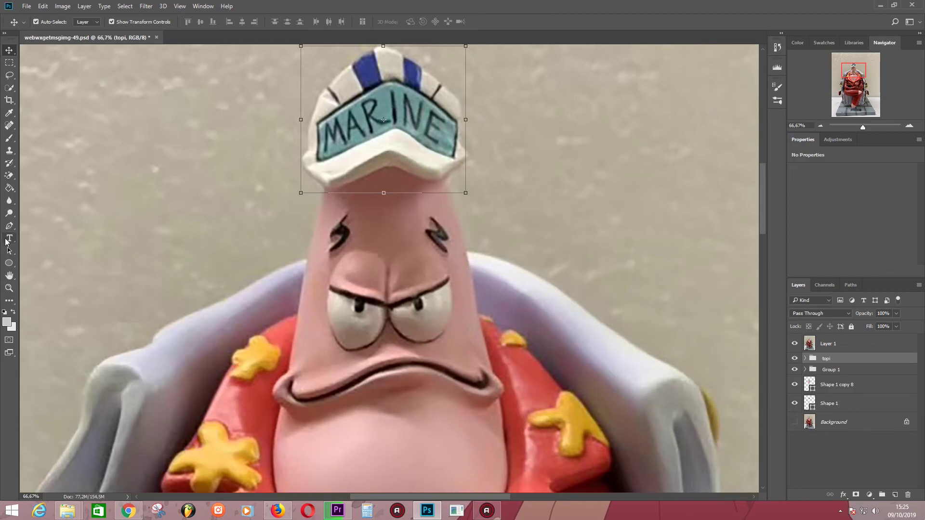
{"action": "key", "text": "p"}
{"action": "left_click_drag", "start_coordinate": [846, 374], "coordinate": [846, 375]}
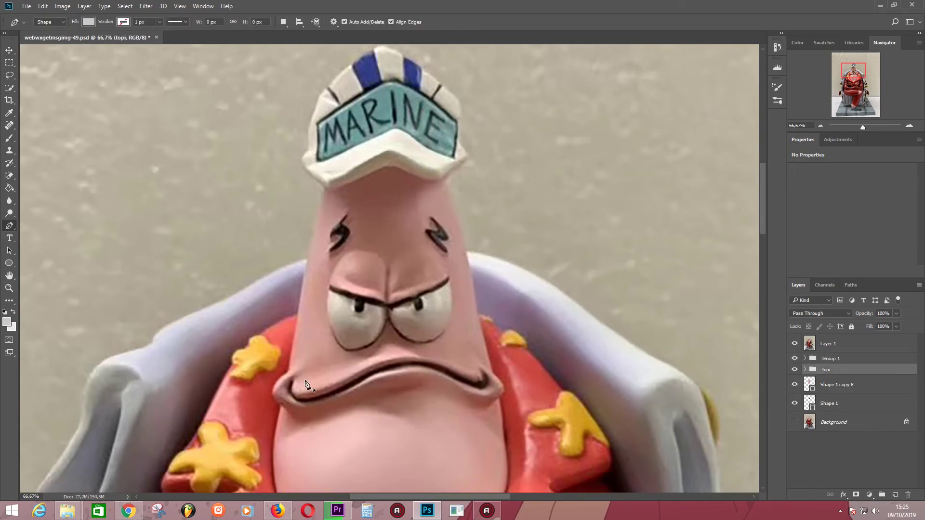
Trace a closed pen shape along the upper lip from the mouth's left corner.
{"action": "left_click", "coordinate": [293, 376]}
{"action": "left_click", "coordinate": [302, 371]}
{"action": "key", "text": "ctrl+z"}
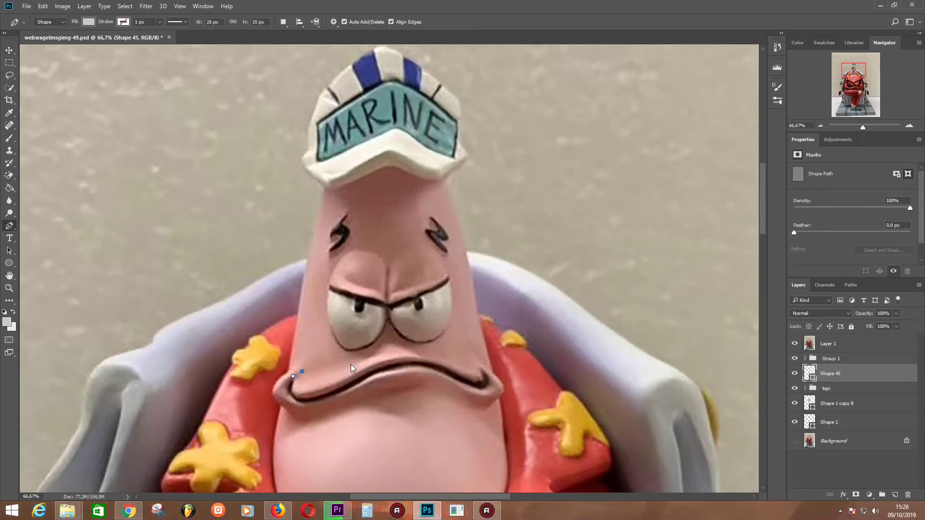
{"action": "left_click", "coordinate": [795, 343]}
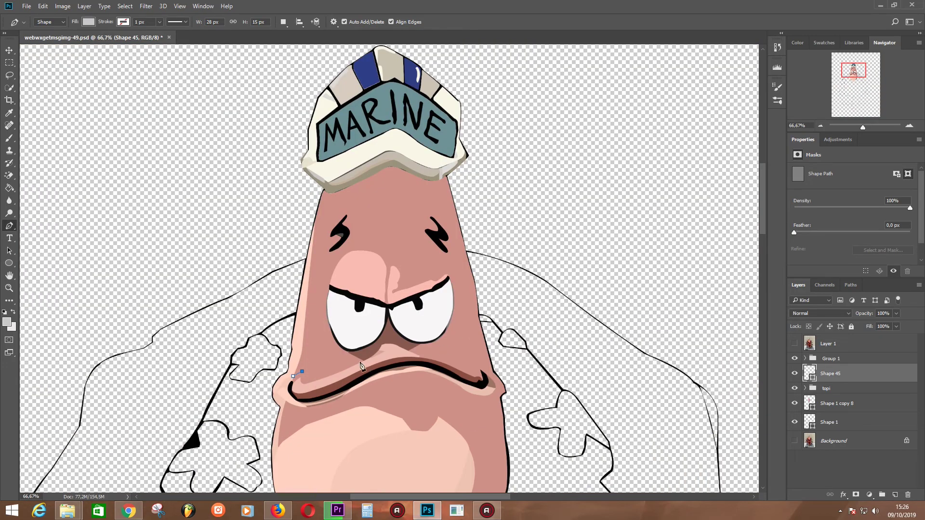
{"action": "left_click", "coordinate": [349, 353]}
{"action": "left_click", "coordinate": [331, 377]}
{"action": "left_click", "coordinate": [313, 382]}
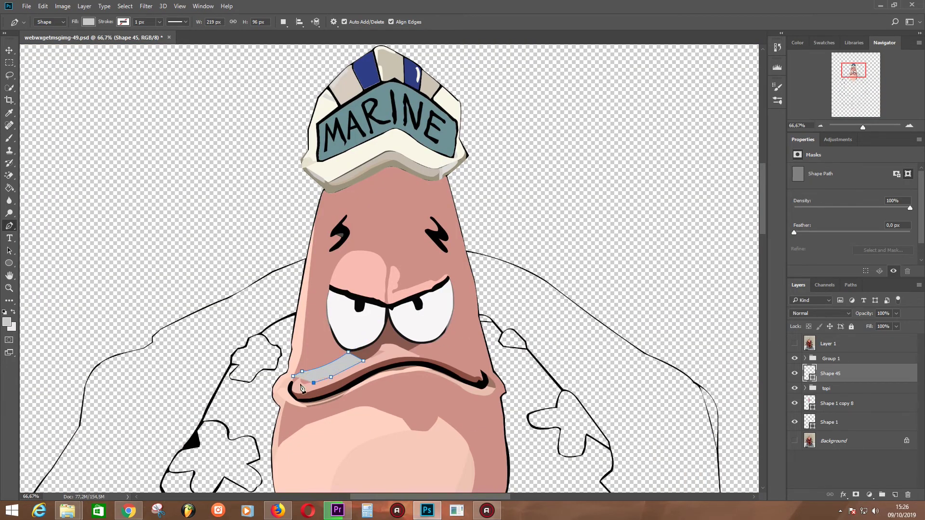
Fill the mouth shape (Shape 45) pinkish-brown and show the reference photo again.
{"action": "double_click", "coordinate": [815, 379]}
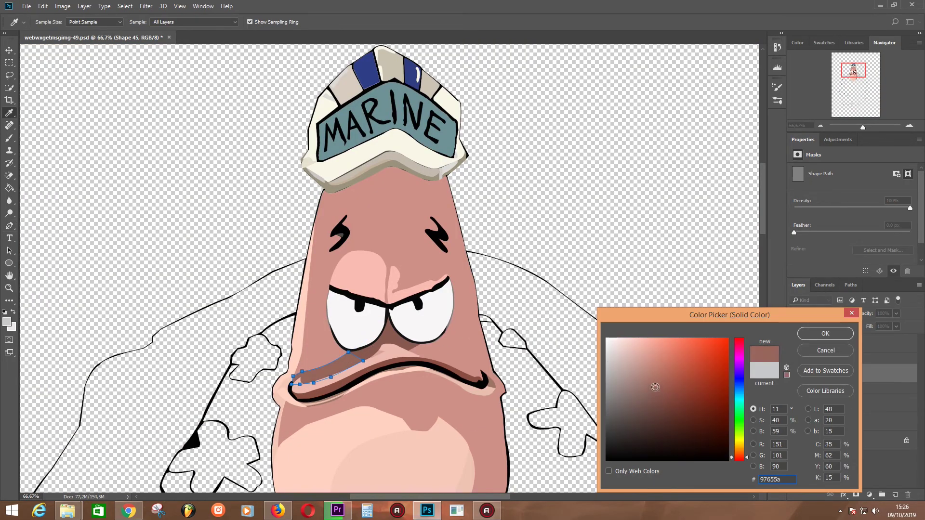
{"action": "left_click", "coordinate": [655, 387]}
{"action": "left_click", "coordinate": [825, 333]}
{"action": "left_click", "coordinate": [849, 345]}
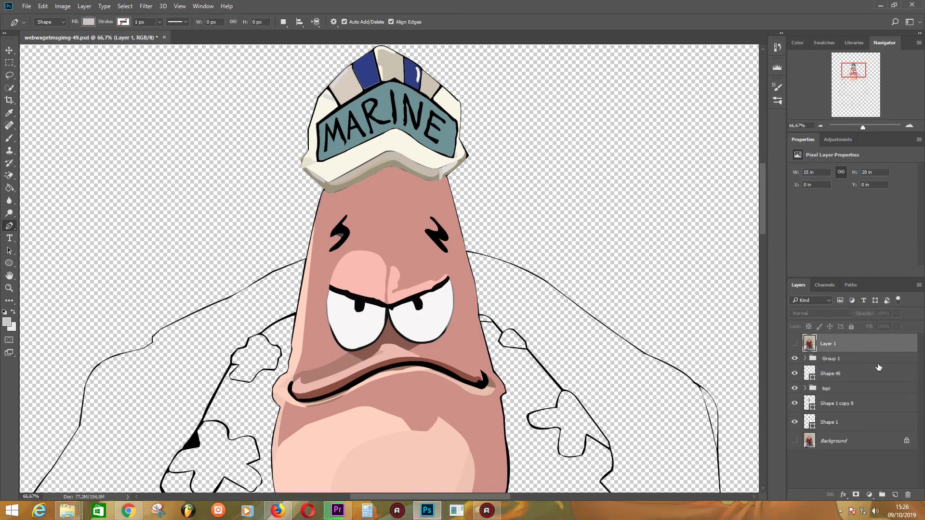
{"action": "left_click", "coordinate": [794, 344]}
{"action": "left_click", "coordinate": [795, 344]}
{"action": "left_click", "coordinate": [794, 343]}
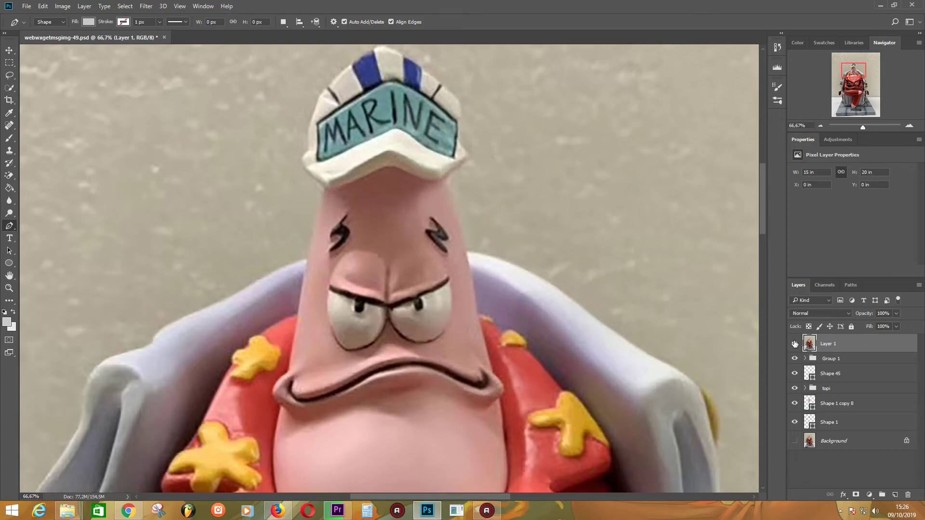
Hide the reference, zoom in, and trace a small closed shape inside the right eyebrow.
{"action": "left_click", "coordinate": [795, 344]}
{"action": "key", "text": "ctrl+plus"}
{"action": "key", "text": "ctrl+plus"}
{"action": "left_click", "coordinate": [514, 123]}
{"action": "left_click", "coordinate": [528, 144]}
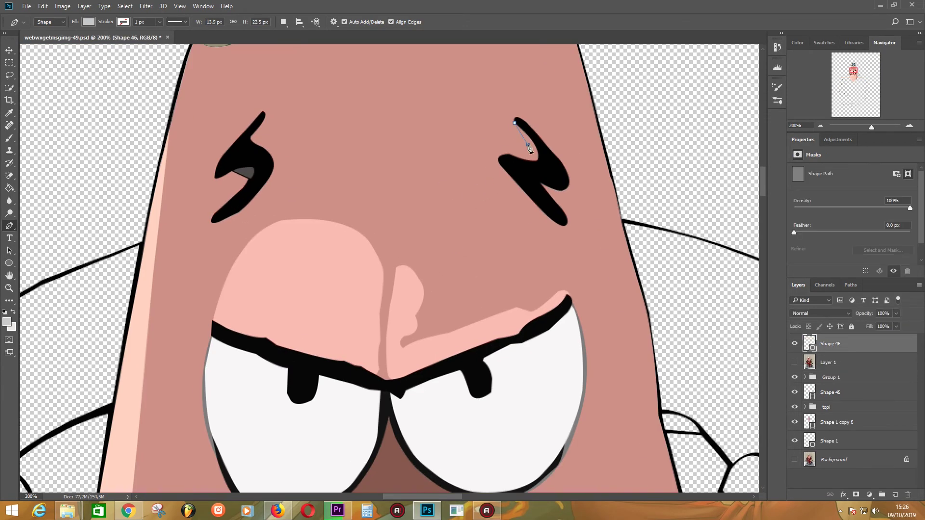
{"action": "left_click", "coordinate": [532, 160]}
{"action": "left_click", "coordinate": [535, 172]}
{"action": "left_click", "coordinate": [545, 154]}
{"action": "left_click", "coordinate": [531, 133]}
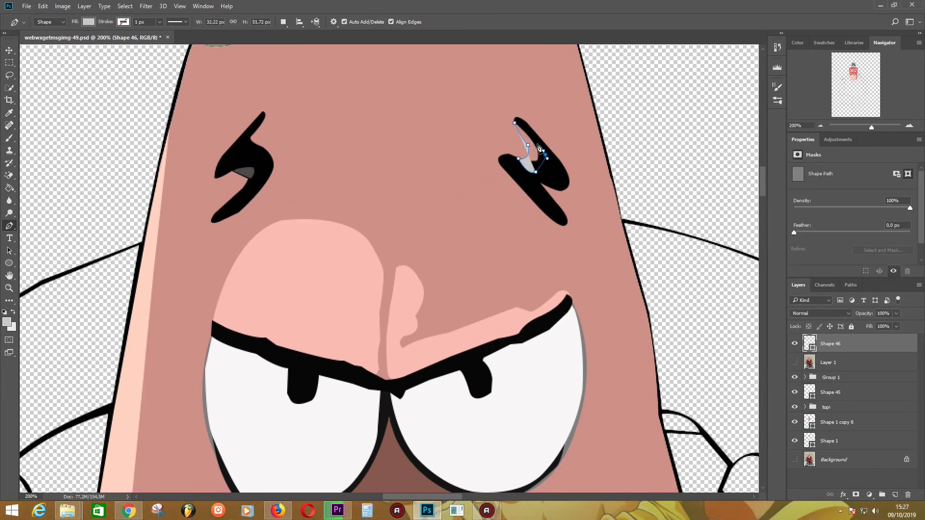
Fill eyebrow Shape 46 with a dark grey-brown and show the reference photo again.
{"action": "double_click", "coordinate": [811, 347]}
{"action": "left_click", "coordinate": [530, 154]}
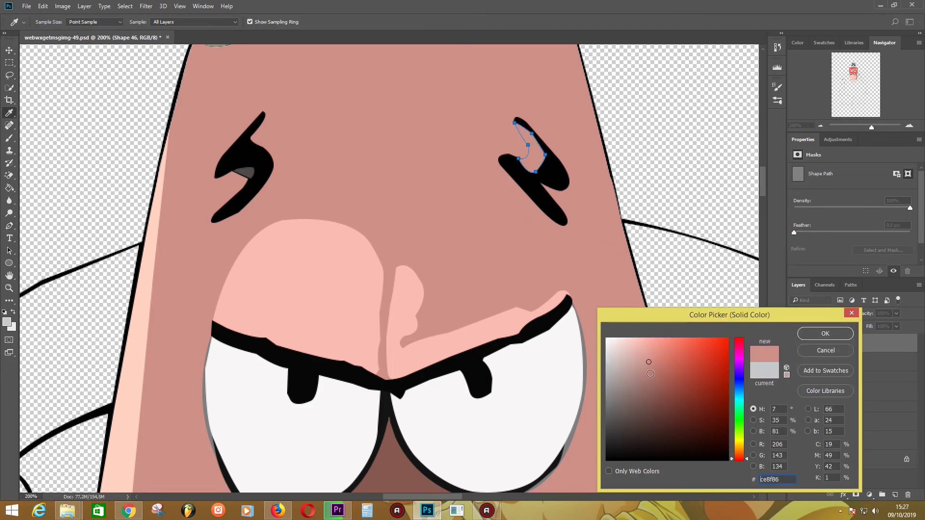
{"action": "left_click", "coordinate": [628, 424]}
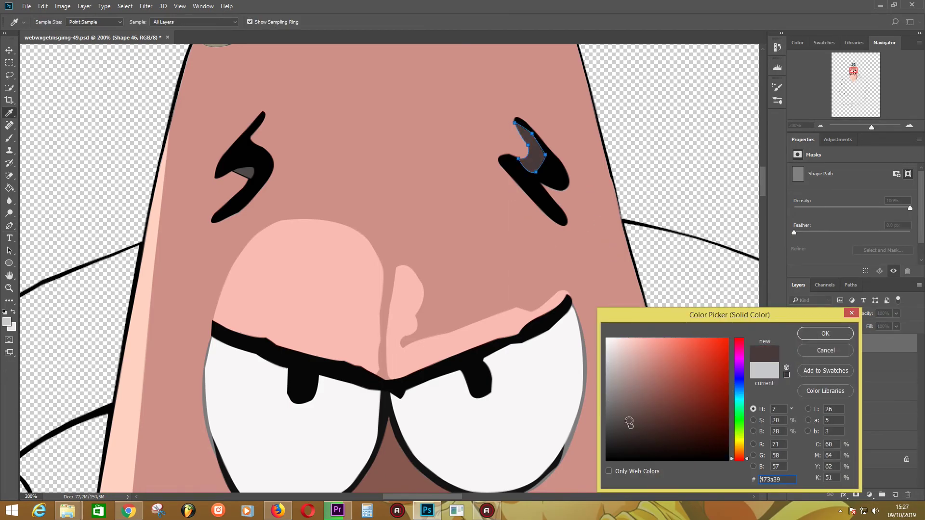
{"action": "left_click", "coordinate": [826, 334]}
{"action": "left_click", "coordinate": [848, 374]}
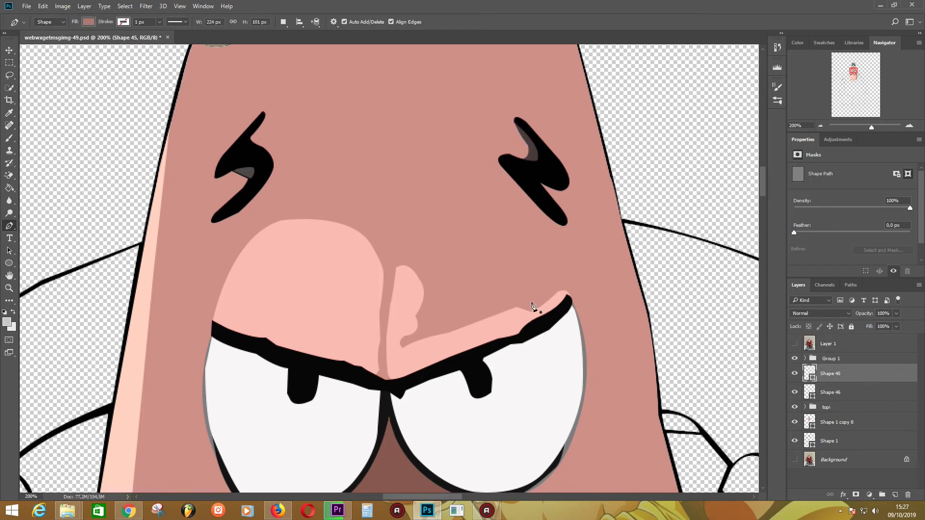
{"action": "scroll", "coordinate": [375, 174], "scroll_direction": "up", "scroll_amount": 2}
{"action": "left_click", "coordinate": [794, 344]}
Start a shading outline beside the left eyebrow, running down and along the mouth.
{"action": "left_click", "coordinate": [844, 408]}
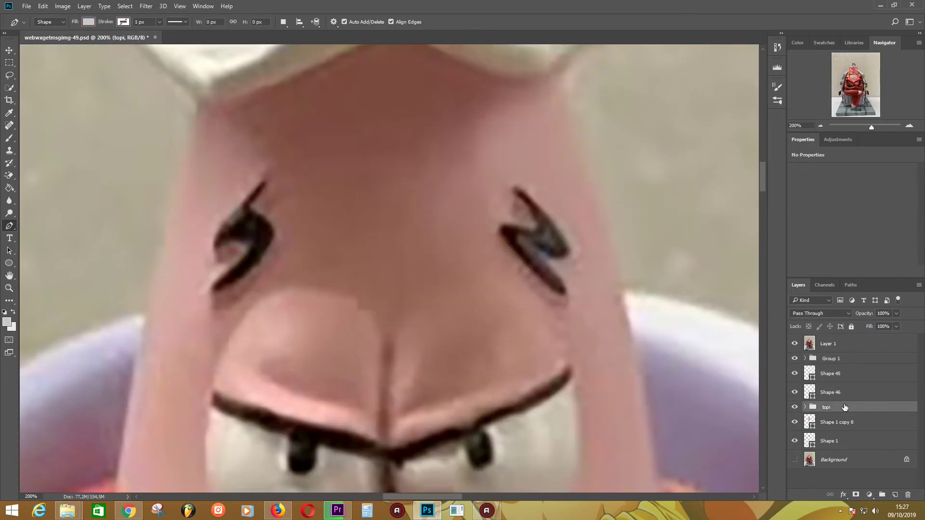
{"action": "left_click", "coordinate": [221, 115]}
{"action": "left_click", "coordinate": [268, 165]}
{"action": "left_click", "coordinate": [215, 243]}
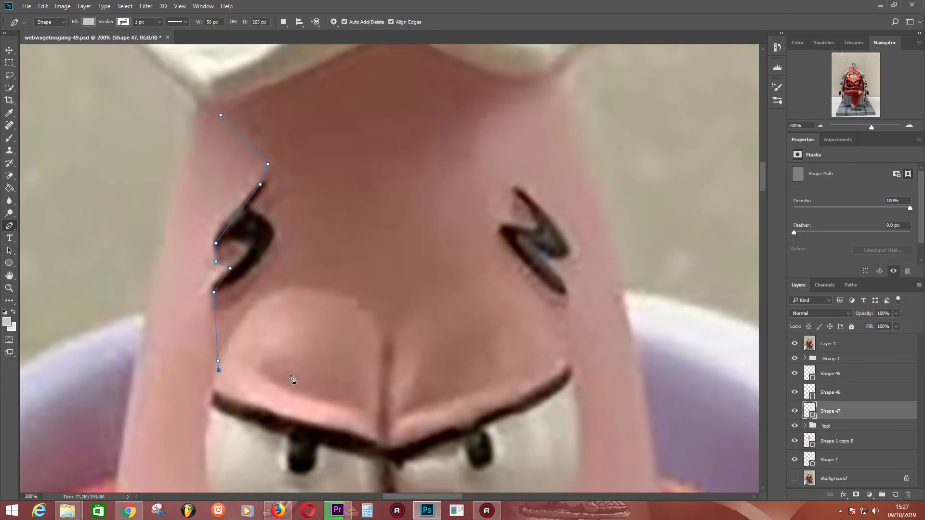
{"action": "left_click", "coordinate": [368, 445]}
{"action": "left_click", "coordinate": [405, 450]}
{"action": "left_click", "coordinate": [498, 416]}
{"action": "left_click", "coordinate": [546, 391]}
{"action": "left_click", "coordinate": [500, 365]}
{"action": "left_click", "coordinate": [522, 309]}
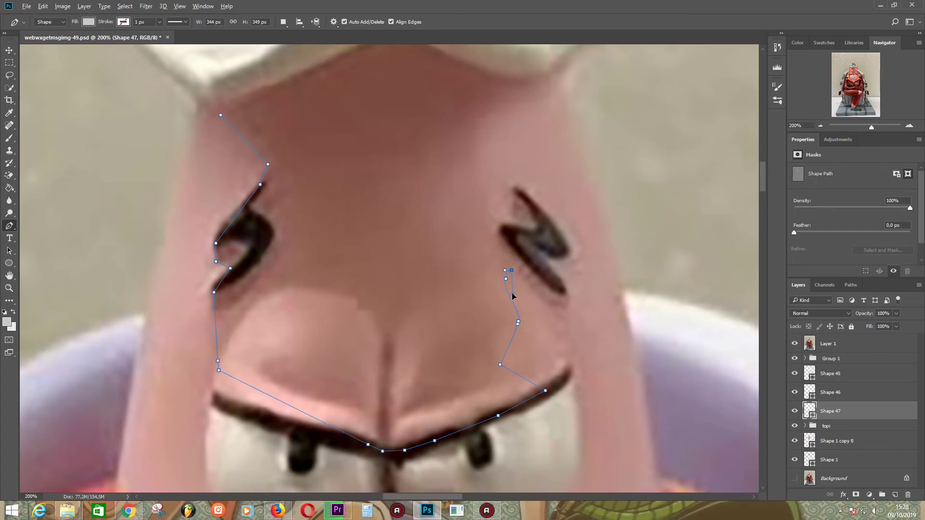
Undo a misplaced point and route the outline curving around the right eyebrow.
{"action": "mouse_move", "coordinate": [514, 268]}
{"action": "left_mouse_down"}
{"action": "mouse_move", "coordinate": [601, 268]}
{"action": "mouse_move", "coordinate": [734, 310]}
{"action": "mouse_move", "coordinate": [506, 321]}
{"action": "left_mouse_up"}
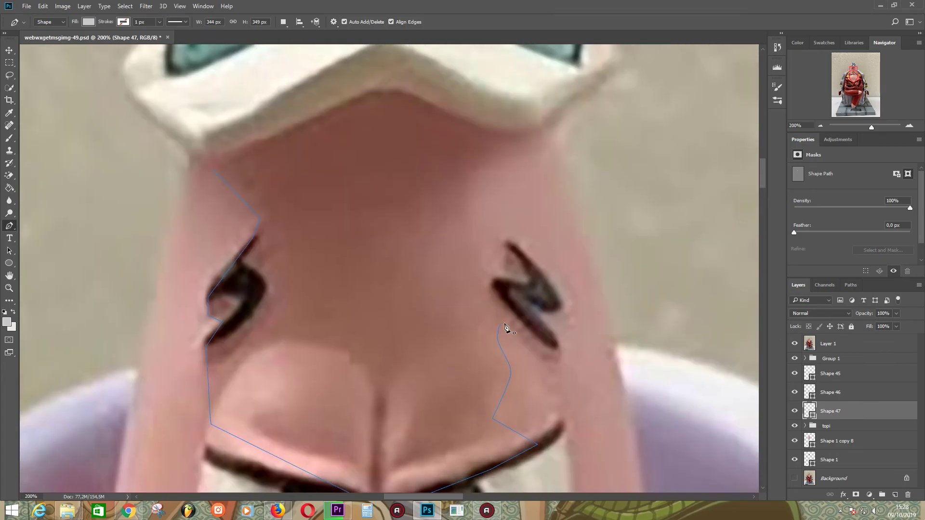
{"action": "scroll", "coordinate": [381, 354], "scroll_direction": "down", "scroll_amount": 1}
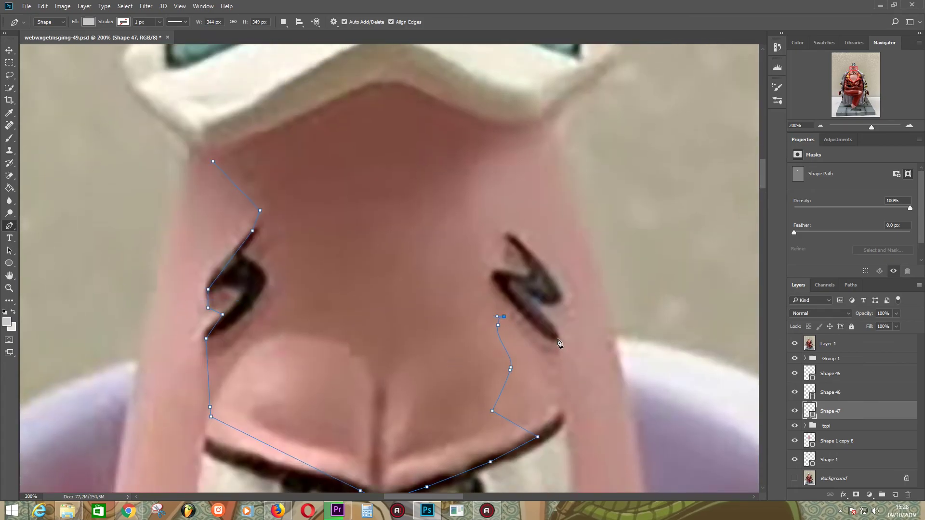
{"action": "key", "text": "ctrl+z"}
{"action": "left_click", "coordinate": [523, 289]}
{"action": "left_click", "coordinate": [547, 290]}
{"action": "left_click", "coordinate": [515, 242]}
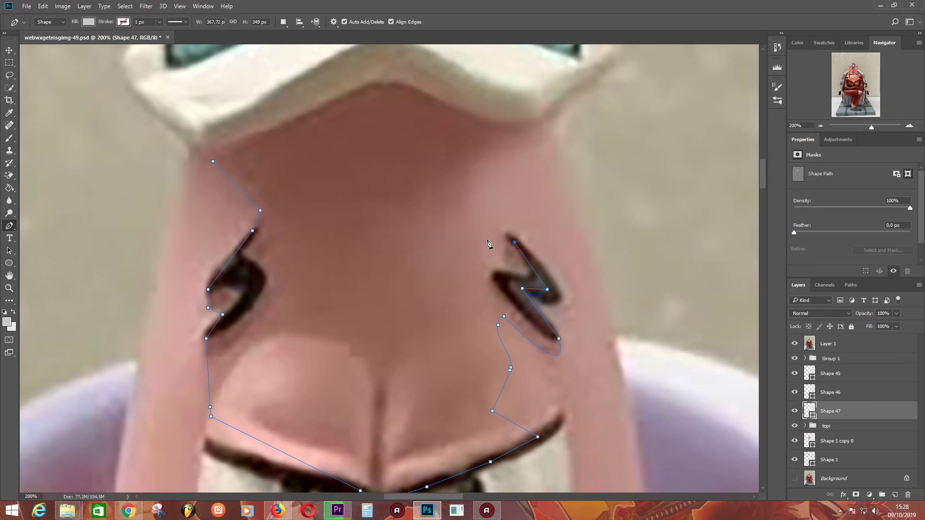
{"action": "left_click_drag", "start_coordinate": [531, 160], "coordinate": [516, 166]}
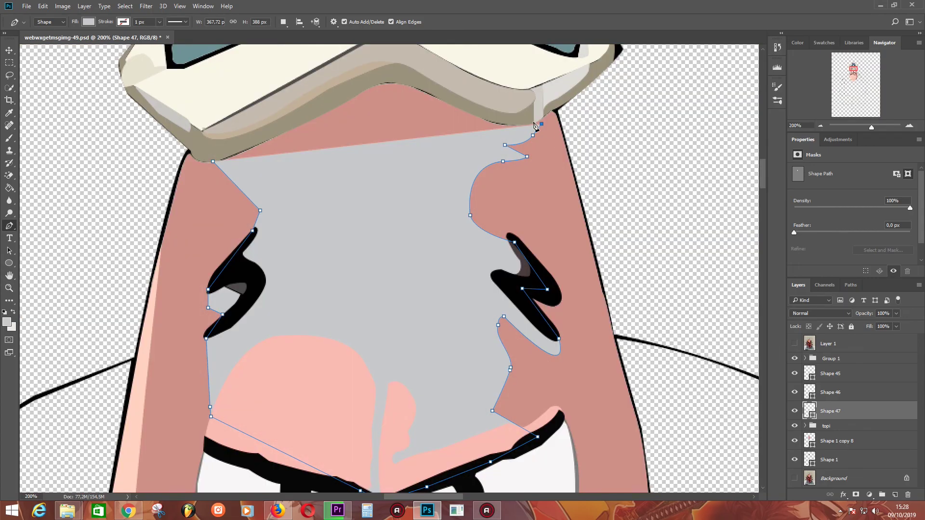
Trace the outline along the hat brim and close Shape 47.
{"action": "left_click", "coordinate": [545, 113]}
{"action": "left_click", "coordinate": [516, 116]}
{"action": "left_click", "coordinate": [470, 107]}
{"action": "left_click", "coordinate": [404, 76]}
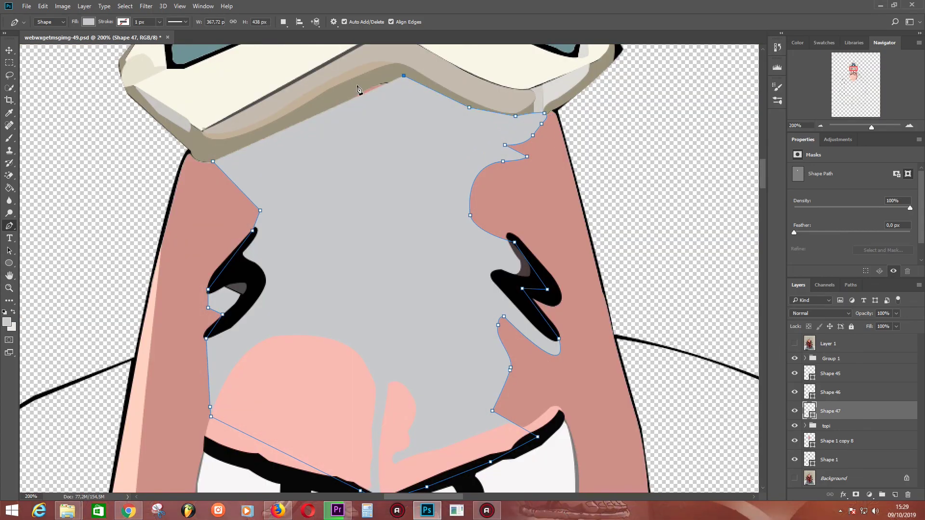
{"action": "left_click", "coordinate": [356, 87]}
{"action": "left_click", "coordinate": [309, 115]}
{"action": "left_click", "coordinate": [244, 138]}
{"action": "left_click", "coordinate": [216, 151]}
Fill Shape 47 with #a46b62, restack topi above Group 1, and zoom out.
{"action": "double_click", "coordinate": [810, 411]}
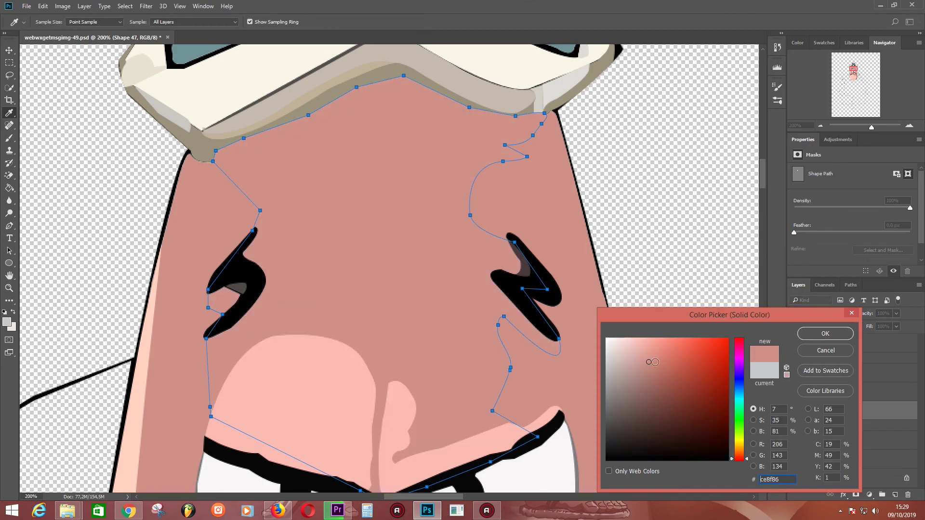
{"action": "left_click_drag", "start_coordinate": [650, 358], "coordinate": [655, 384]}
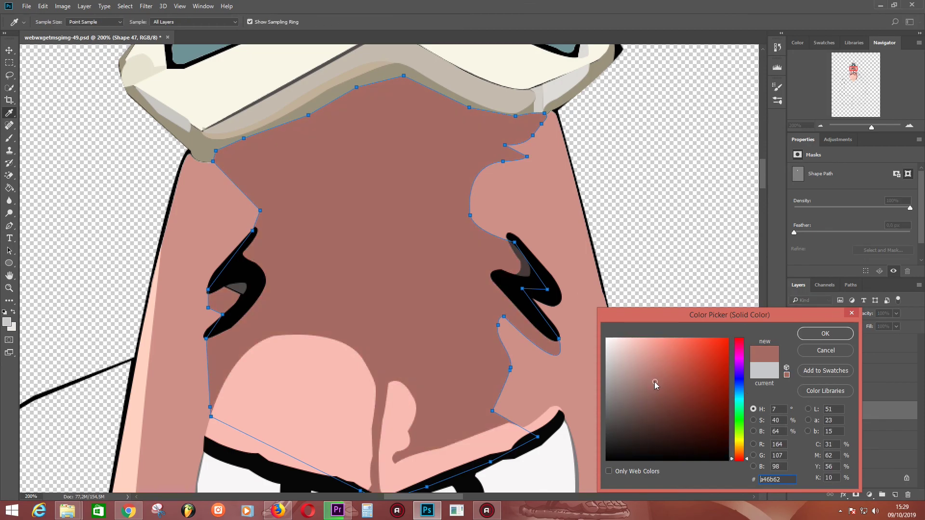
{"action": "key", "text": "Return"}
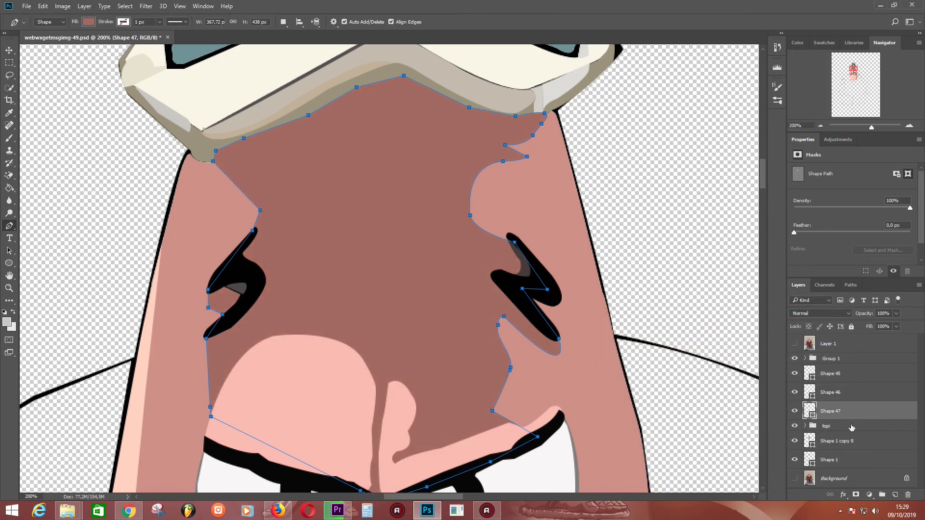
{"action": "left_click_drag", "start_coordinate": [815, 429], "coordinate": [815, 359]}
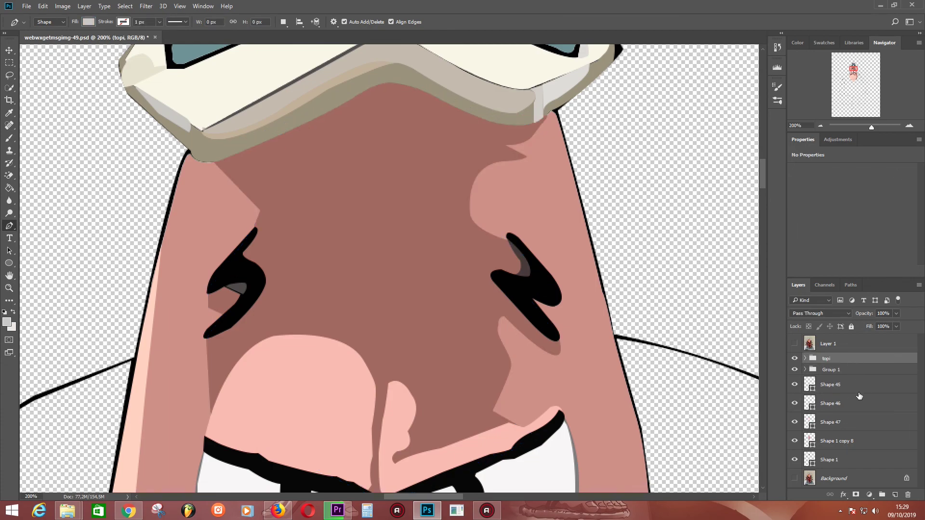
{"action": "scroll", "coordinate": [529, 331], "scroll_direction": "down", "scroll_amount": 1}
{"action": "key", "text": "ctrl+minus"}
{"action": "key", "text": "ctrl+minus"}
{"action": "key", "text": "ctrl+minus"}
{"action": "key", "text": "ctrl+minus"}
{"action": "key", "text": "ctrl+minus"}
{"action": "key", "text": "ctrl+minus"}
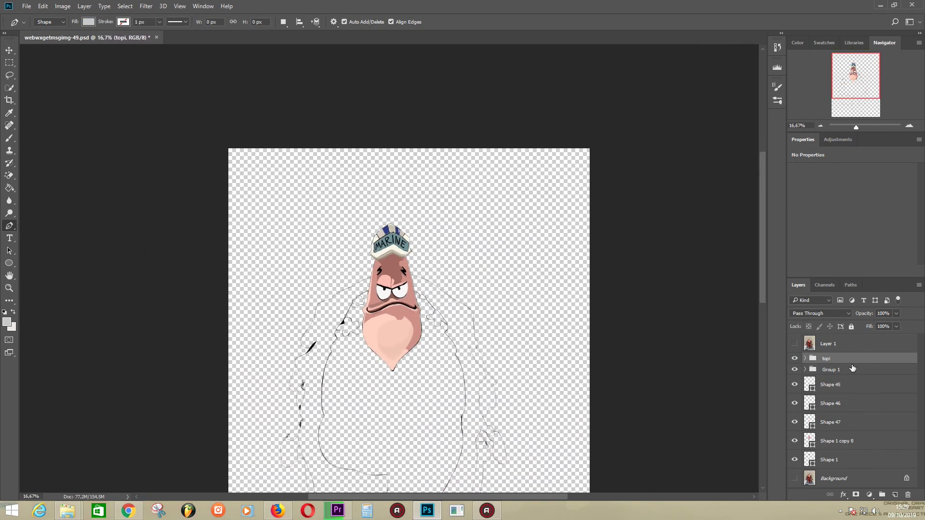
{"action": "key", "text": "ctrl+minus"}
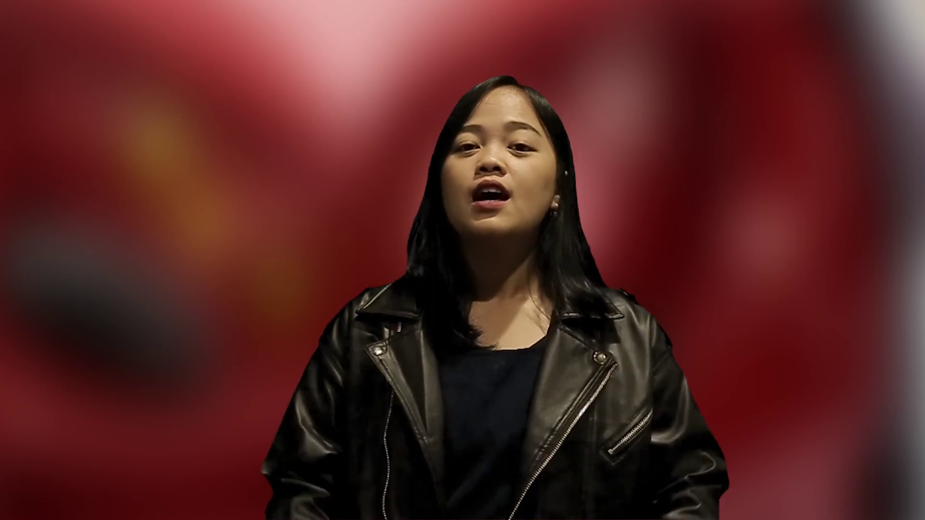